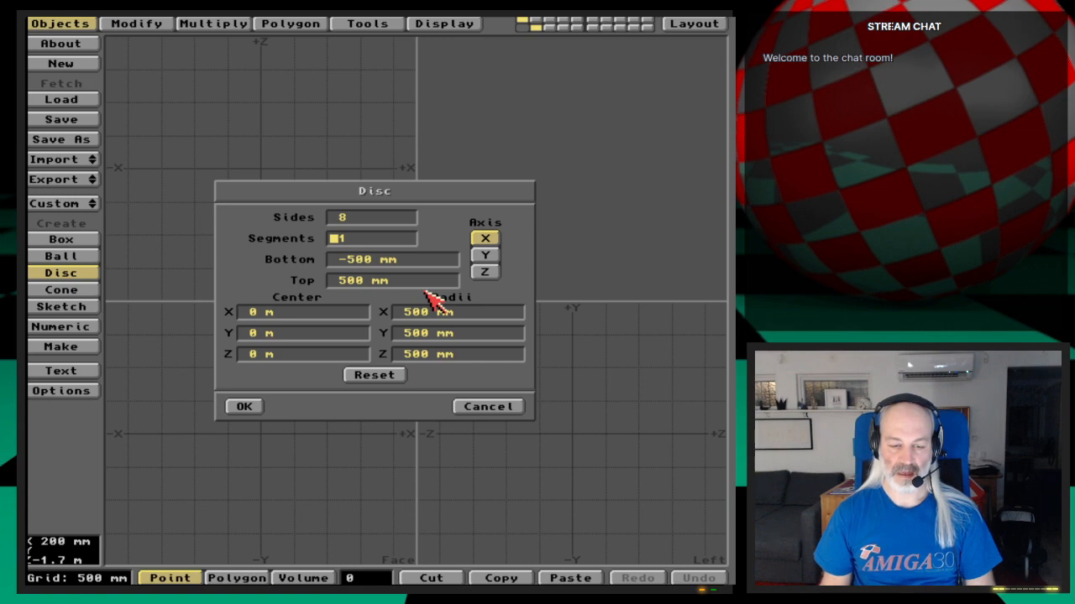
Step: Set the disc to 3 segments with its bottom at 2 m
key("Delete")
key("Tab")
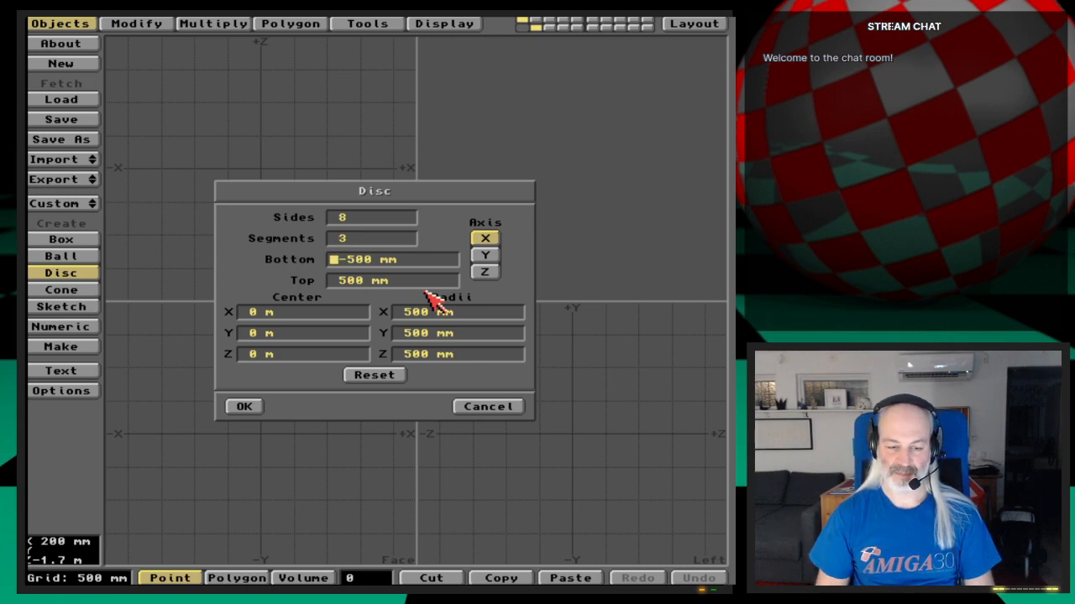
key("Delete")
key("Delete")
key("Delete")
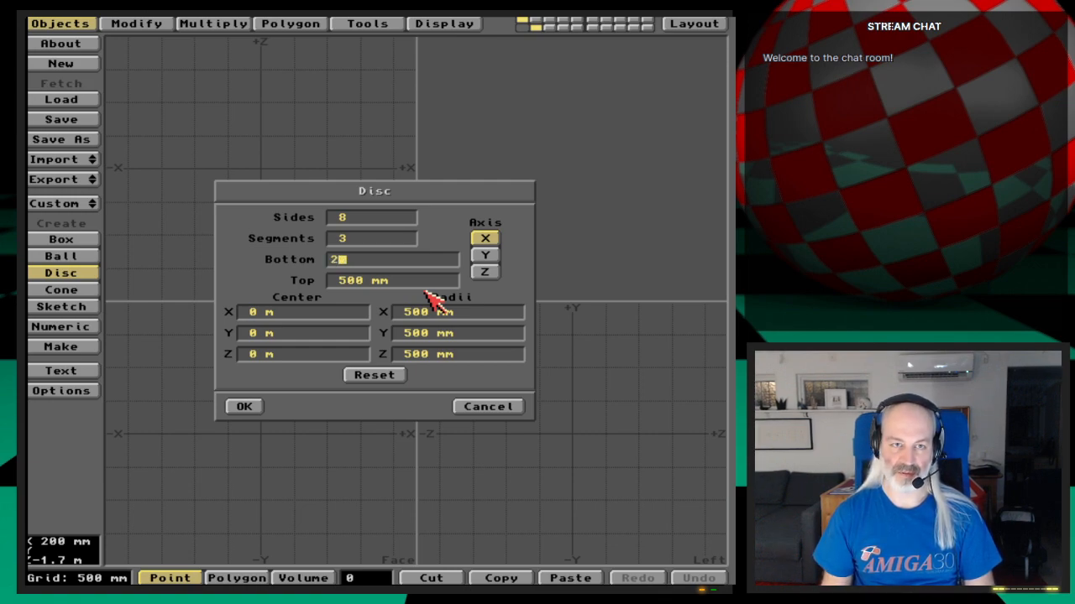
key("Tab")
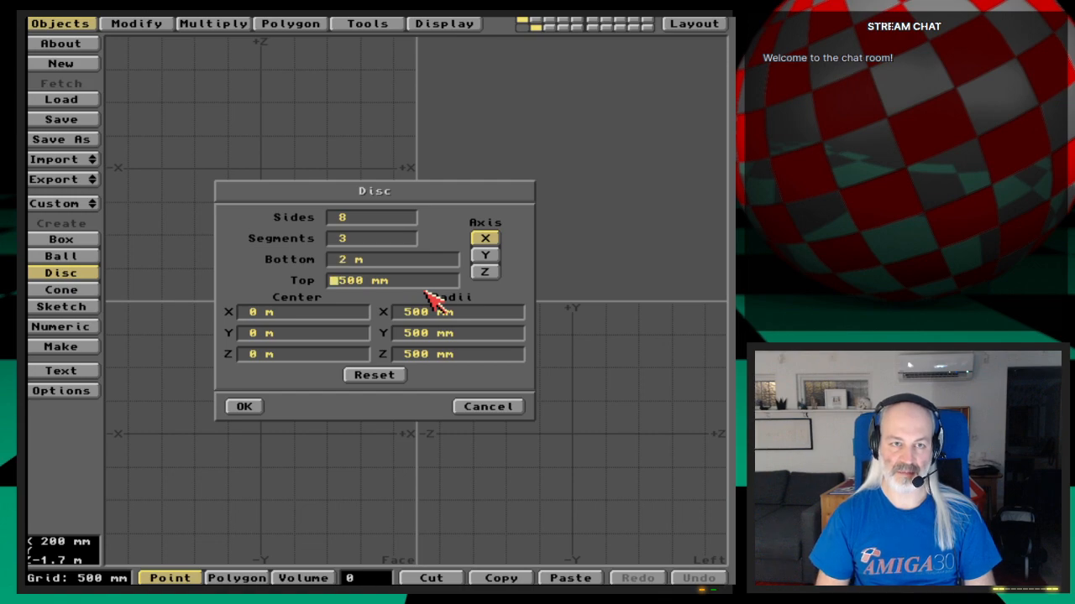
Step: Set the disc's top to 6 m and its centre Z to 4 m
key("Delete")
key("Delete")
key("Delete")
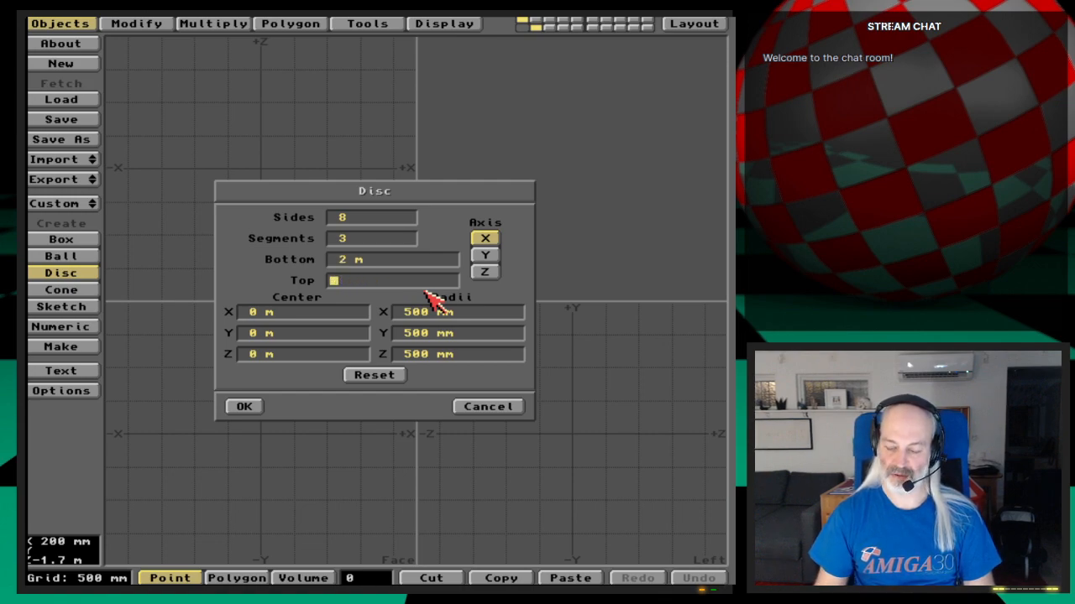
key("Tab")
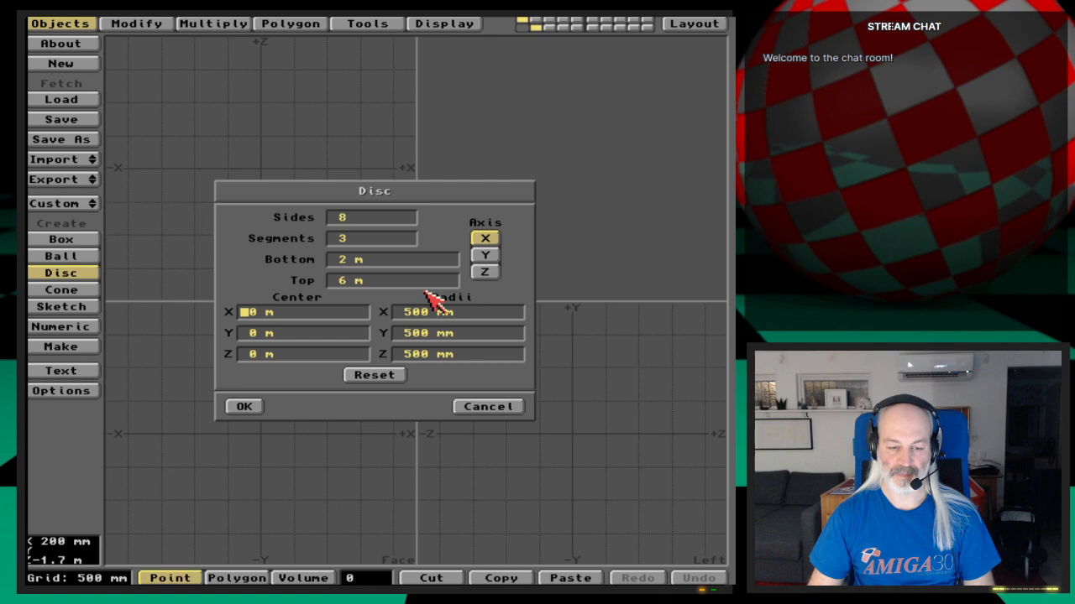
left_click(250, 354)
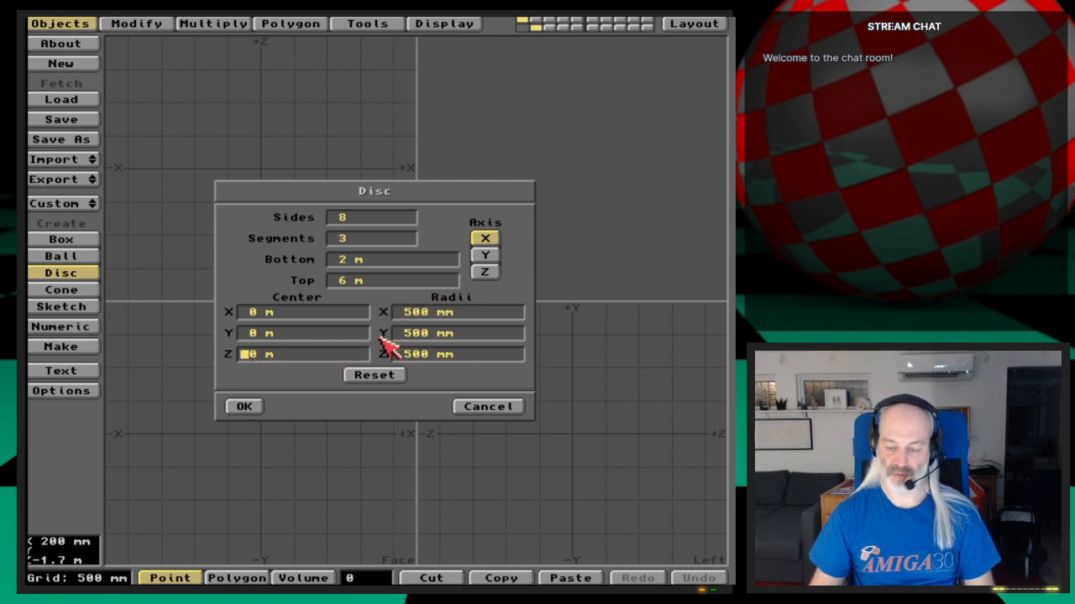
key("Delete")
type("4")
key("Tab")
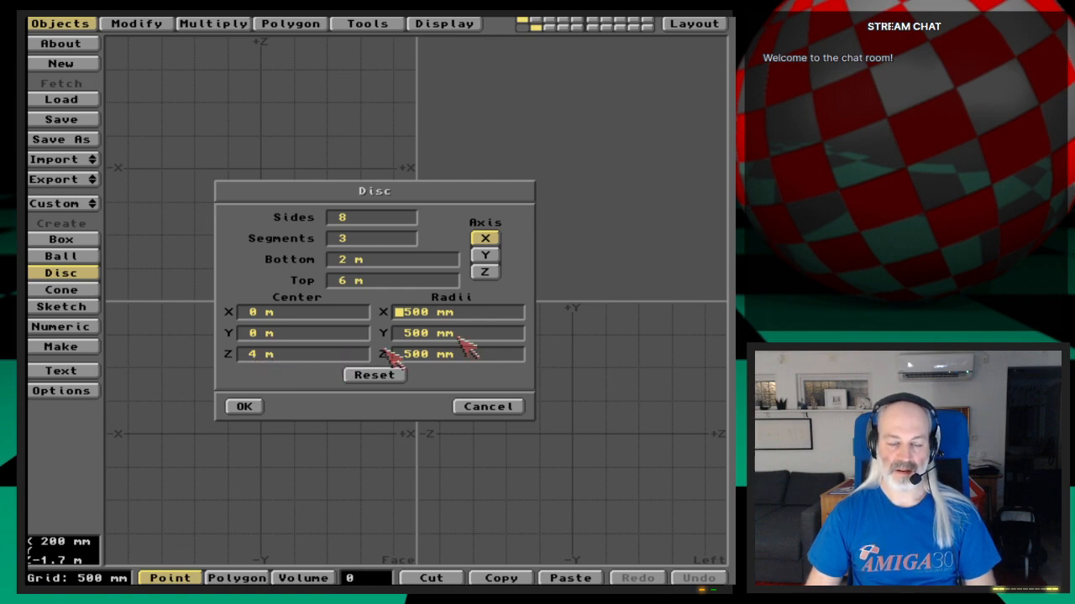
Step: Set the disc's X, Y and Z radii to 2 m and accept the numeric settings
key("Delete")
key("Delete")
key("Delete")
key("Delete")
key("Delete")
key("Delete")
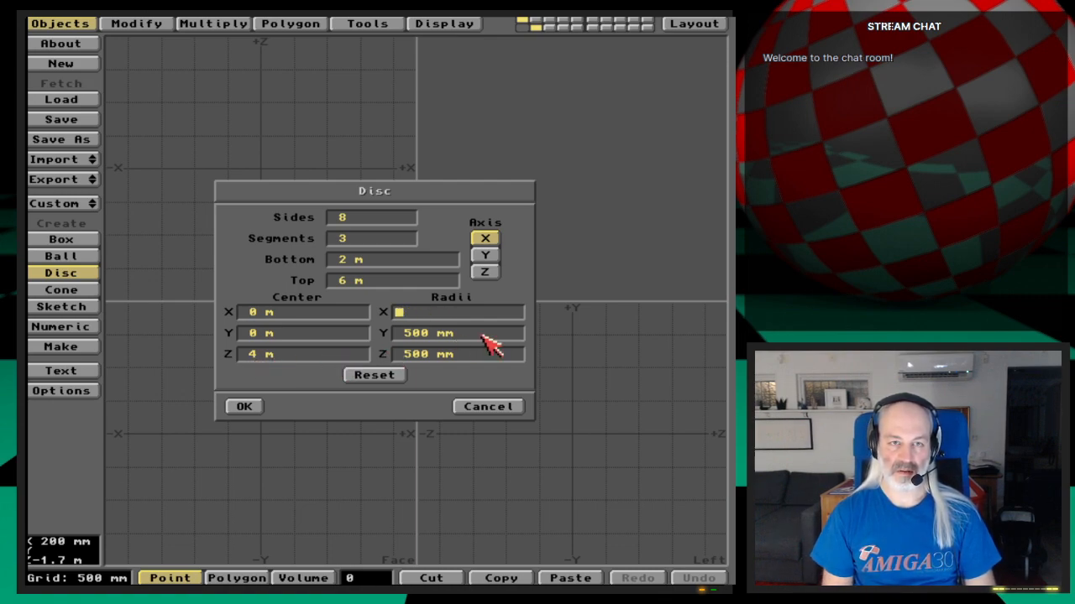
type("2 ")
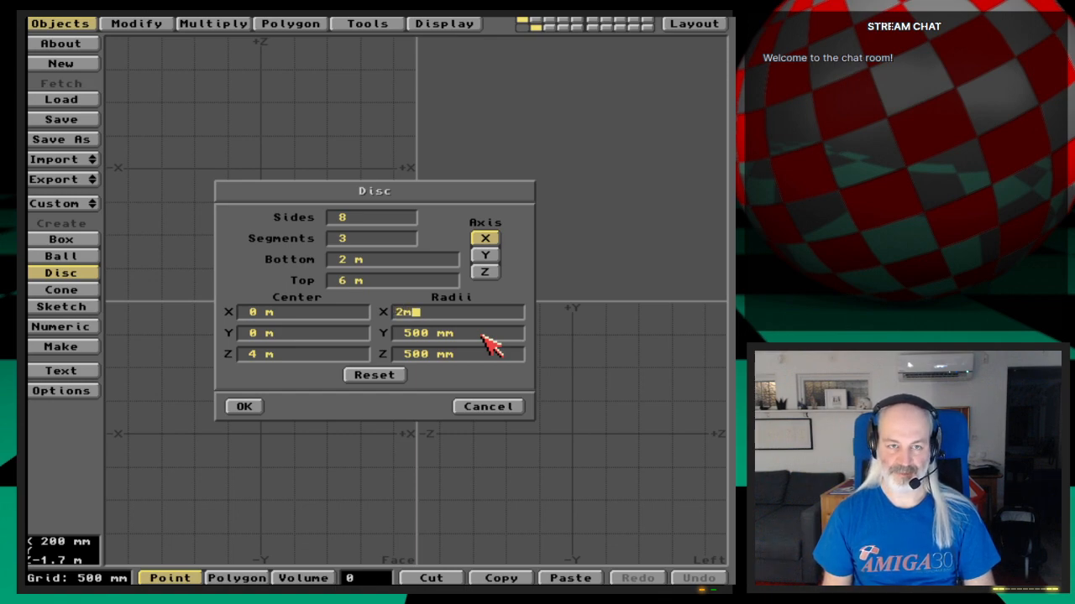
type("m")
key("Tab")
key("Delete")
key("Delete")
key("Delete")
key("Delete")
key("Delete")
key("Delete")
type("2m")
key("Tab")
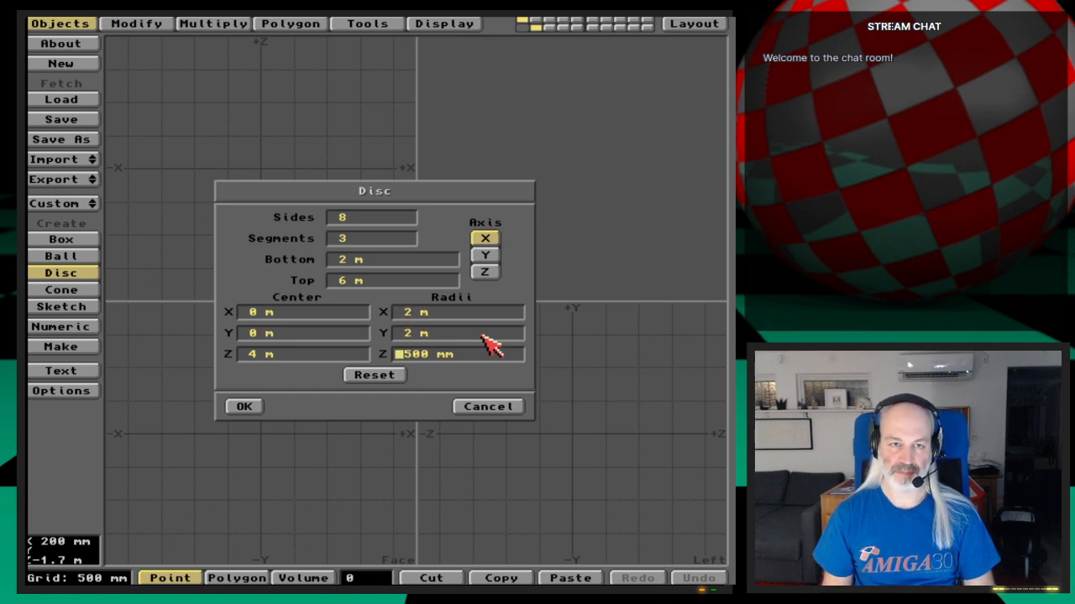
key("Return")
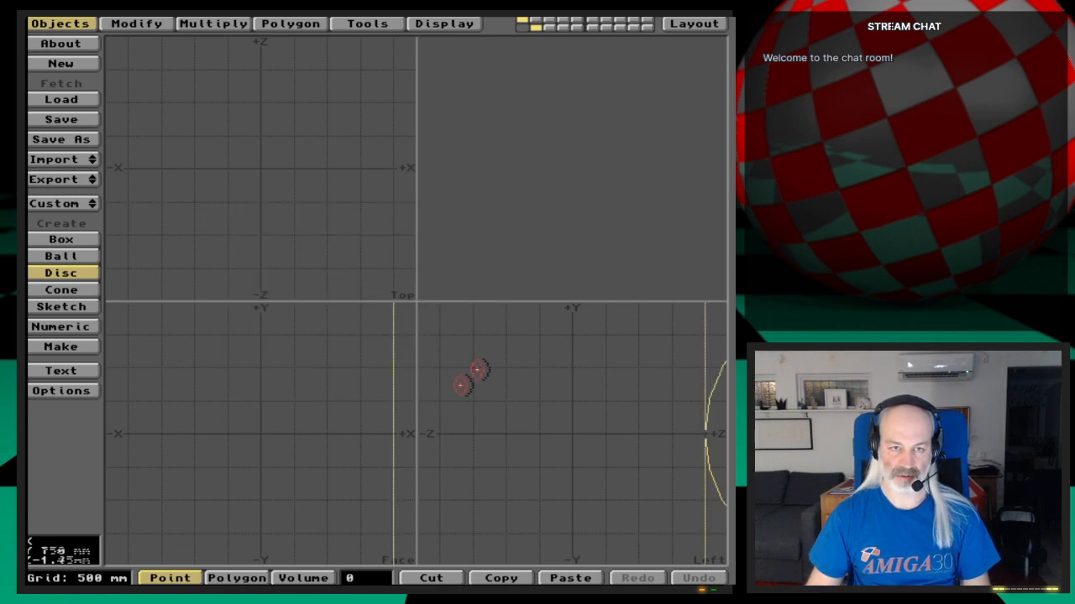
Step: Make the eight-sided, three-segment disc along the X axis and inspect its shape in the preview
key("Down")
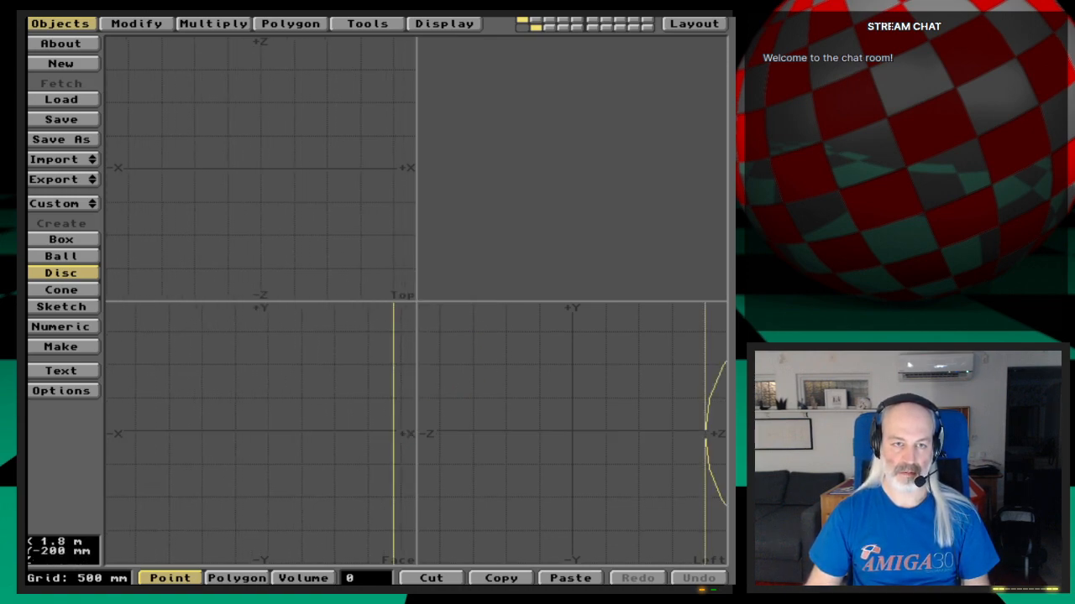
key("comma")
key("comma")
key("comma")
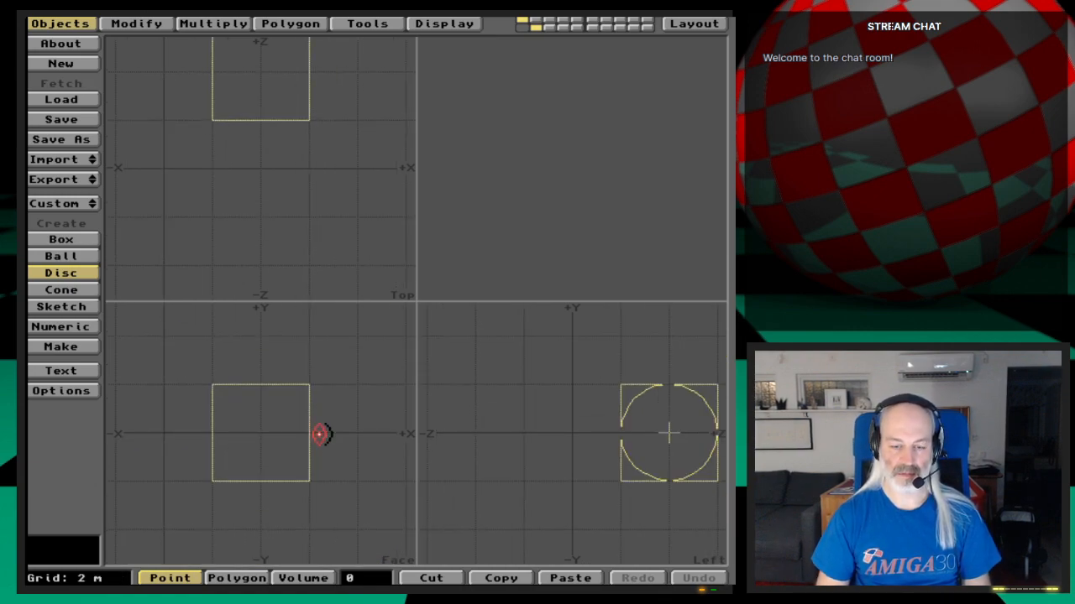
key("Return")
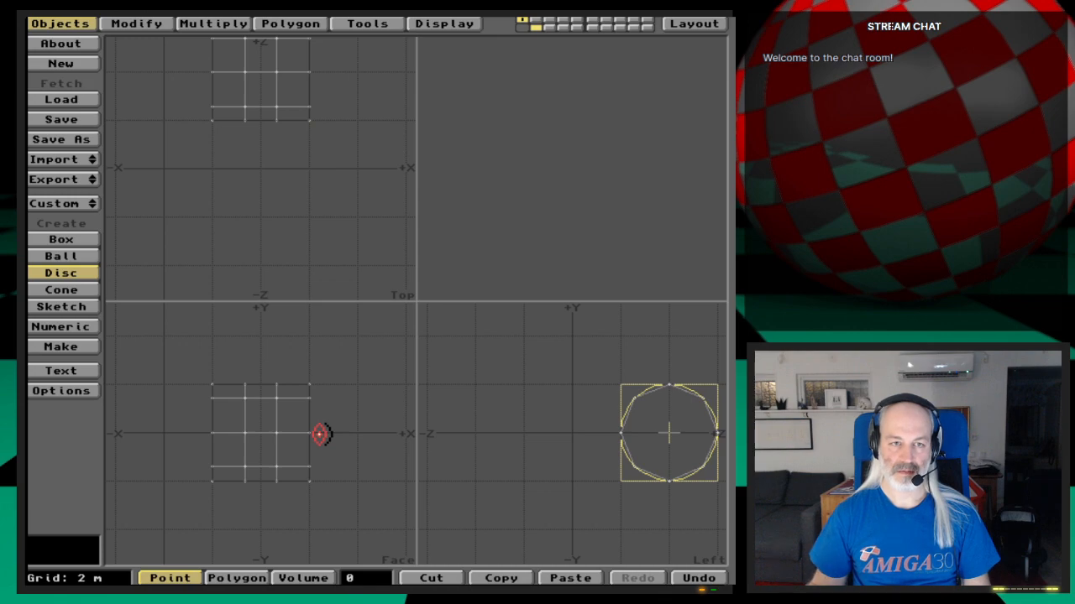
key("space")
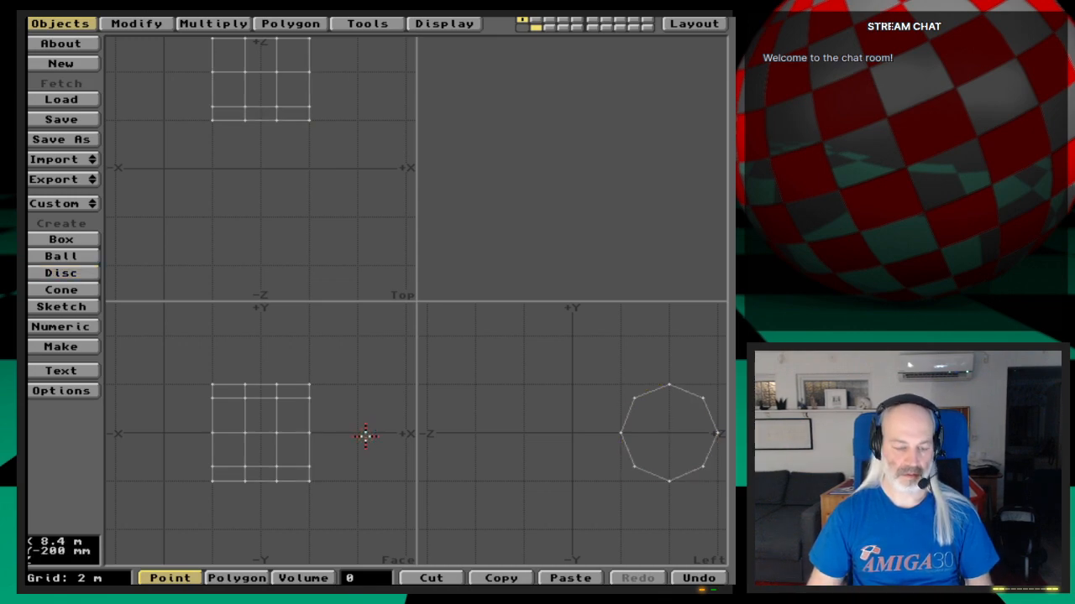
key("a")
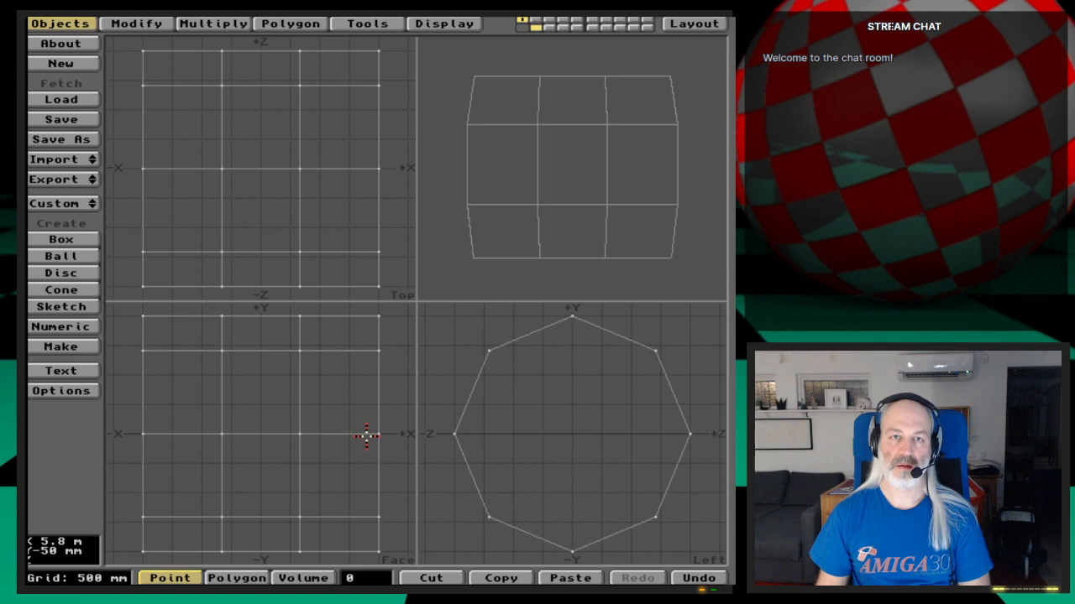
left_click_drag(463, 160, 539, 279)
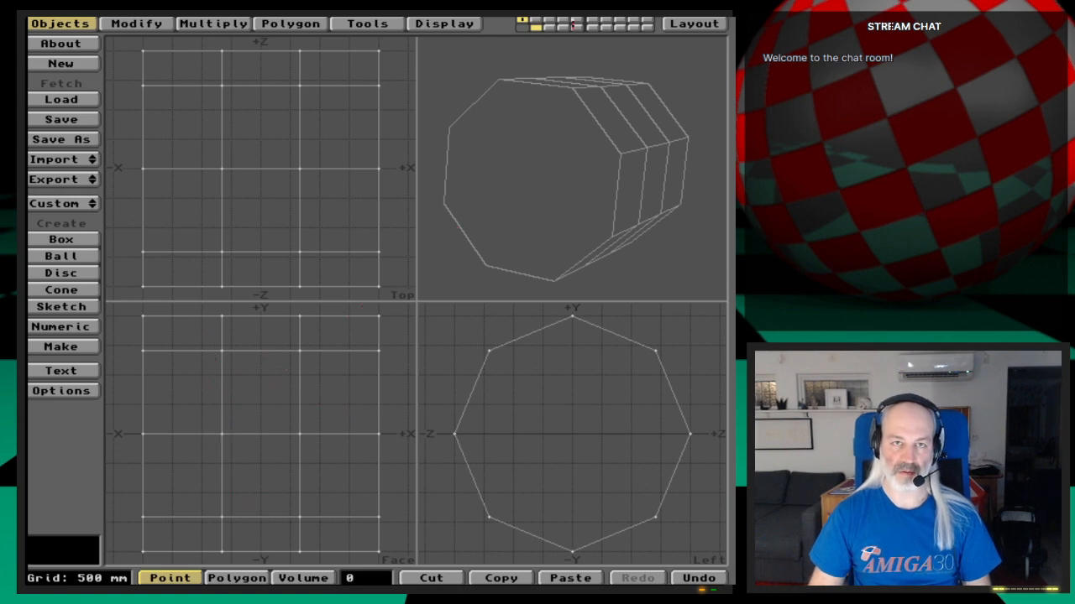
Step: Switch to Layout and load the scene RearRightGear-Rig_default from 3D:webcast/Ep.39/Scenes
left_click(702, 26)
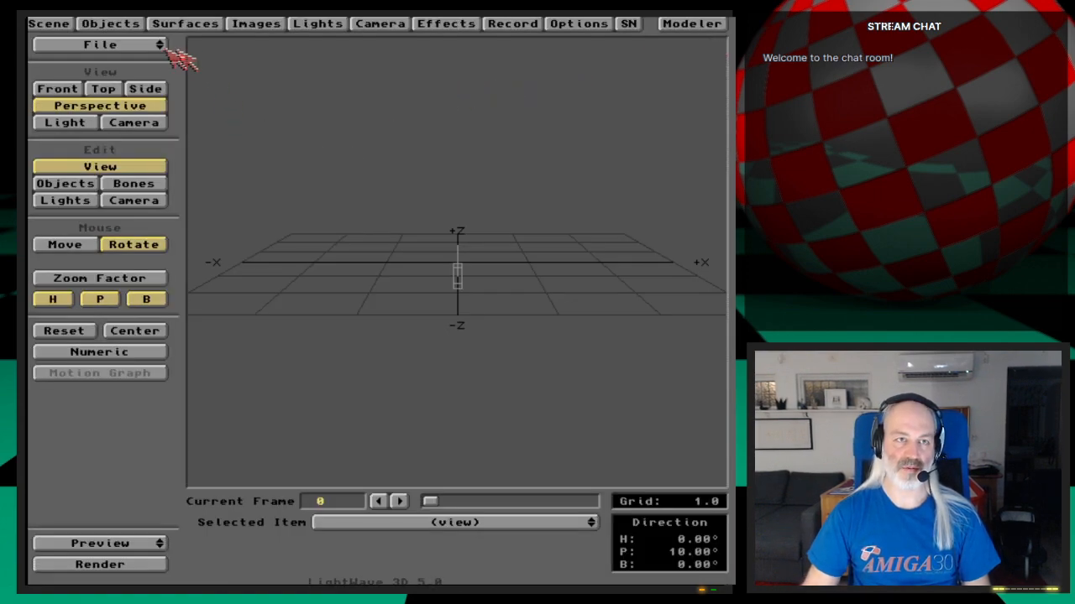
left_click_drag(164, 47, 165, 71)
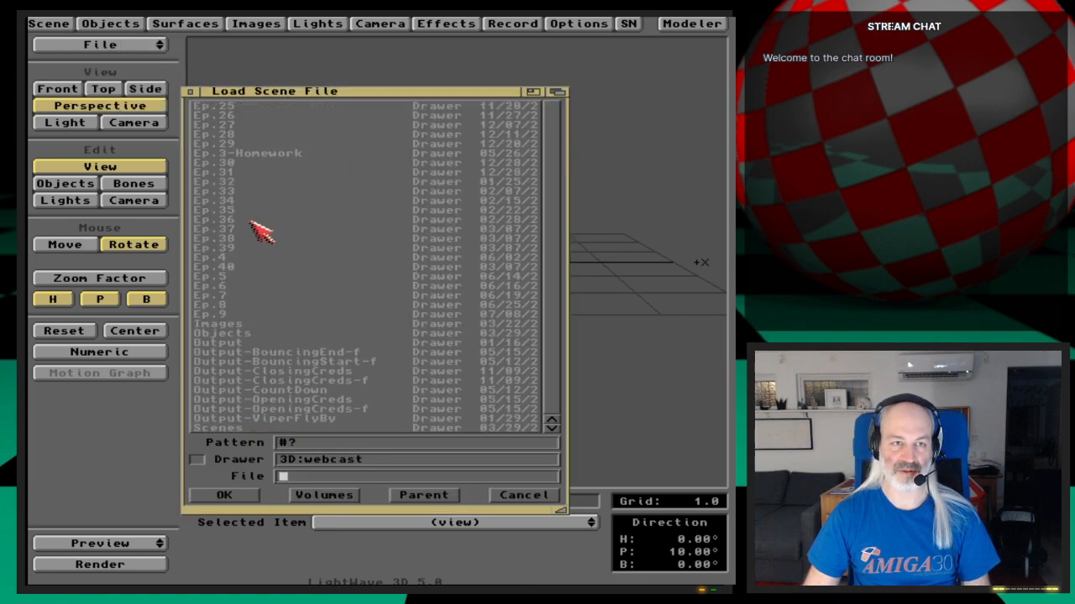
left_click(244, 249)
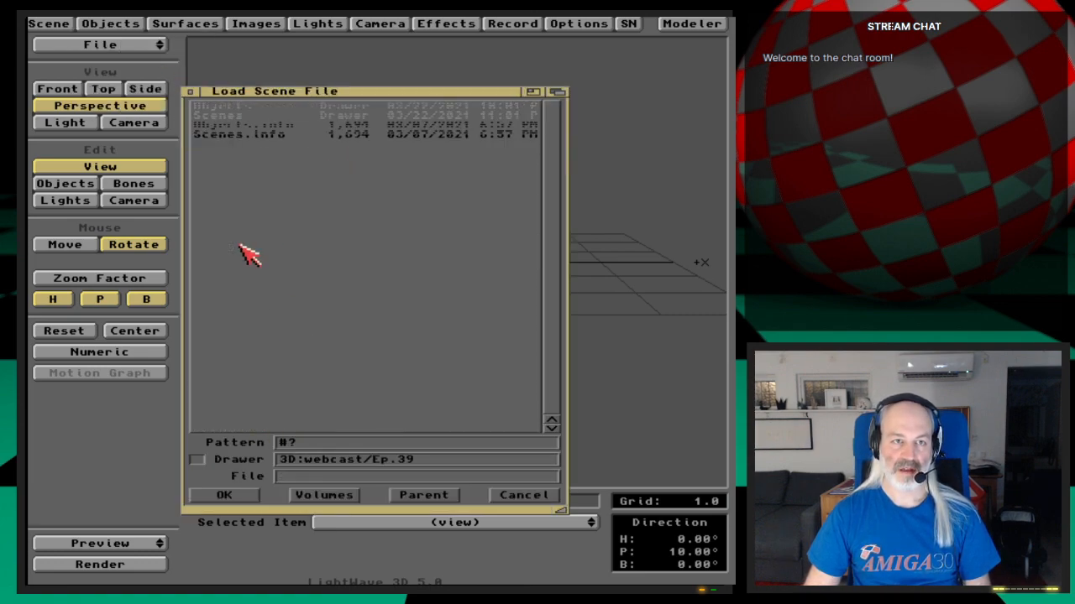
left_click(255, 114)
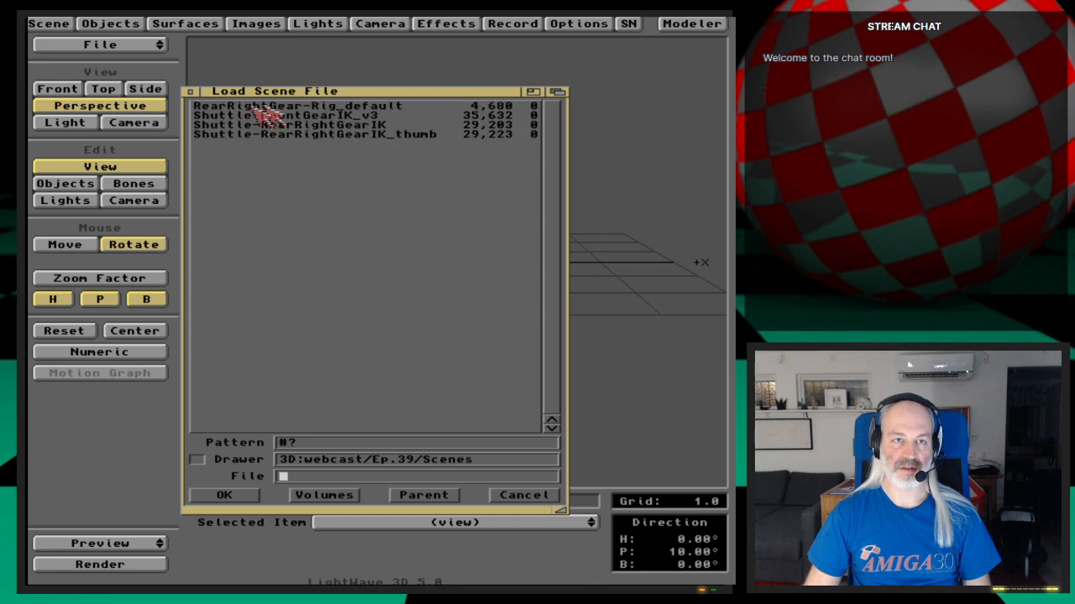
double_click(411, 110)
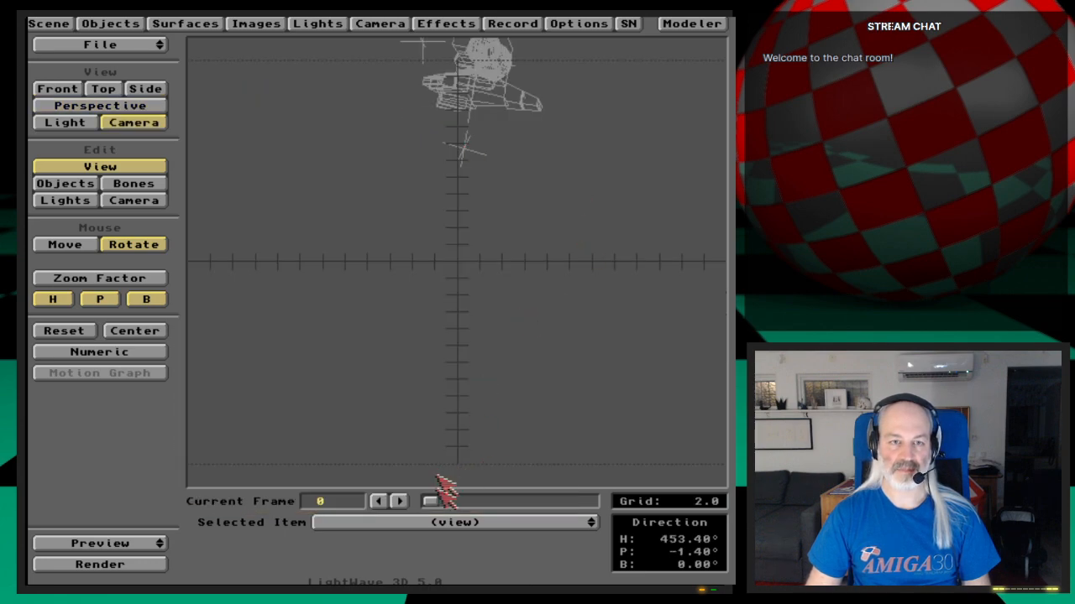
Step: Go to frame 184 and examine the whole gear leg rig in perspective
left_click_drag(430, 499, 583, 506)
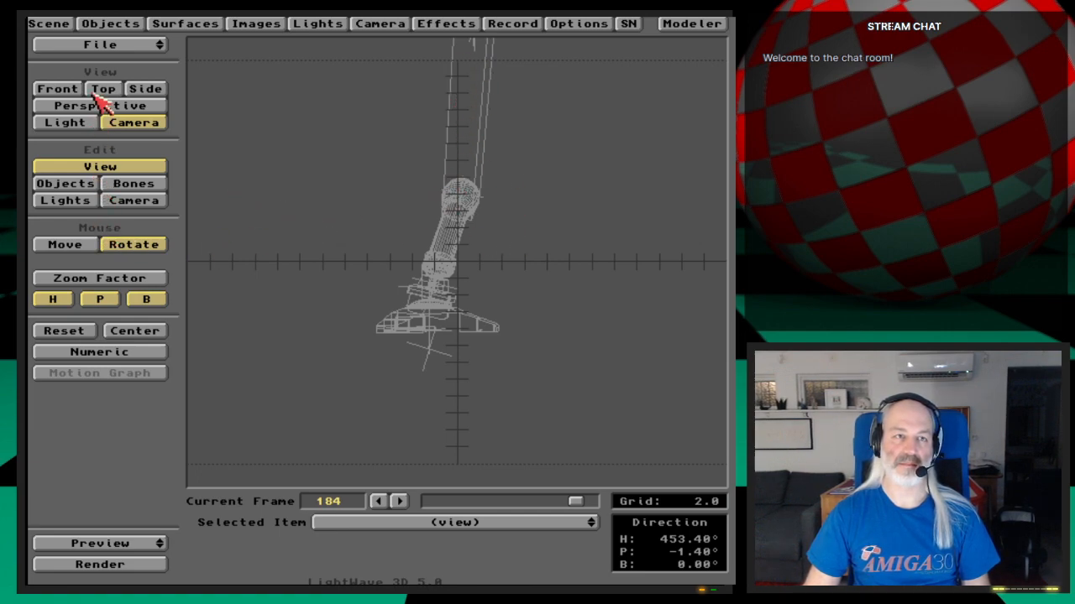
left_click(88, 245)
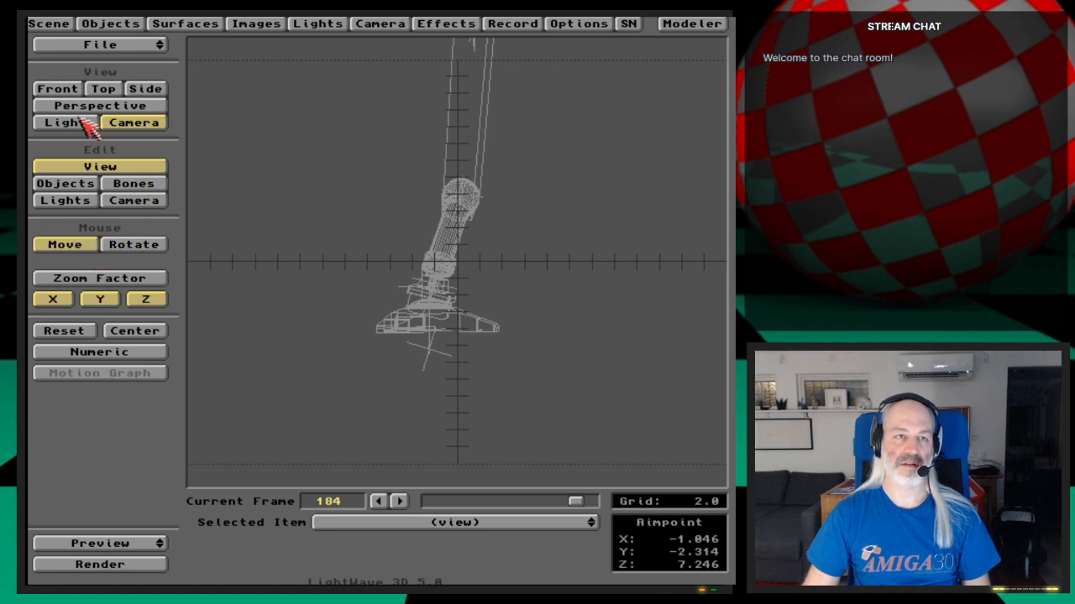
left_click(108, 108)
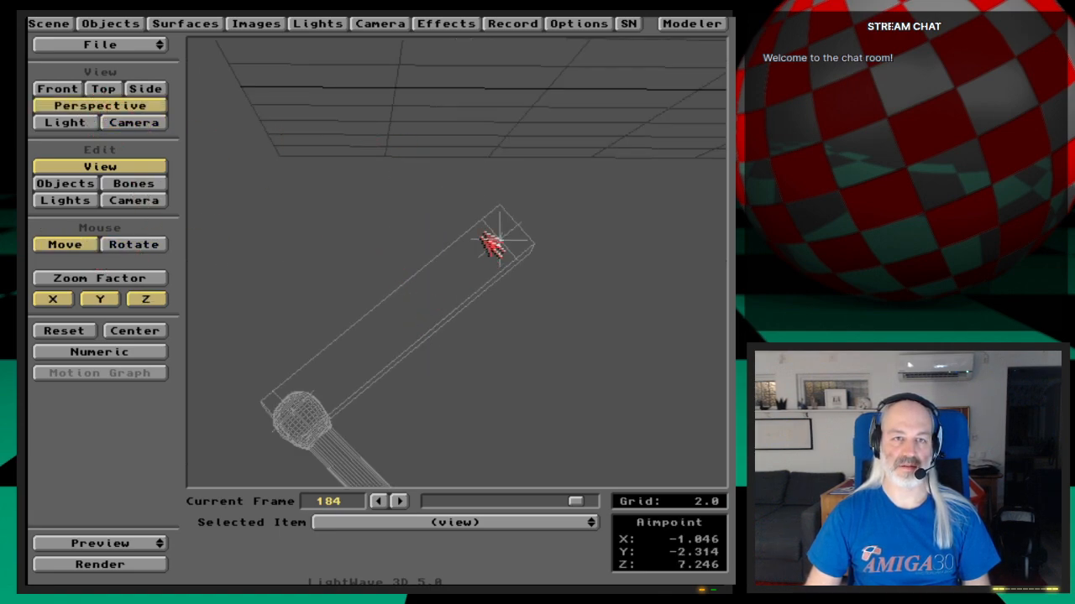
right_click_drag(460, 421, 460, 280)
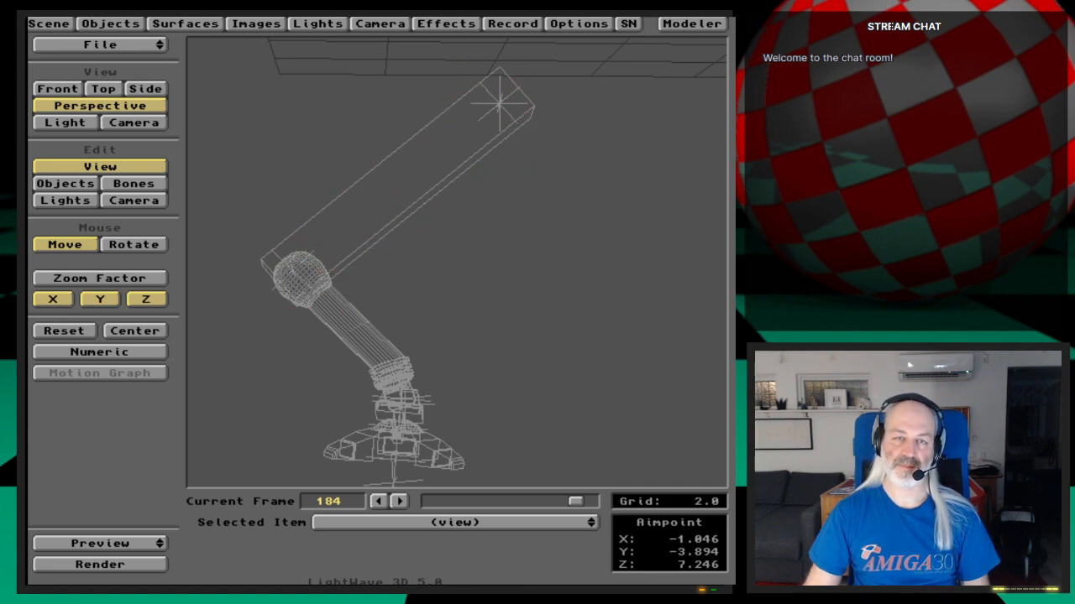
Step: Switch back to Modeler and delete the disc made along the X axis
left_click(692, 23)
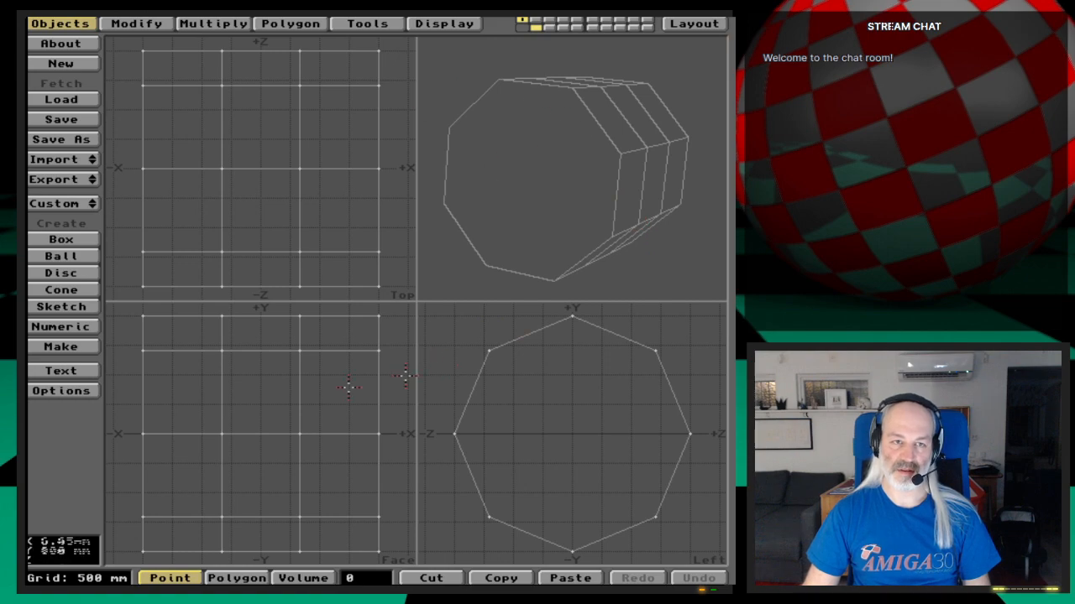
left_click(74, 273)
key("n")
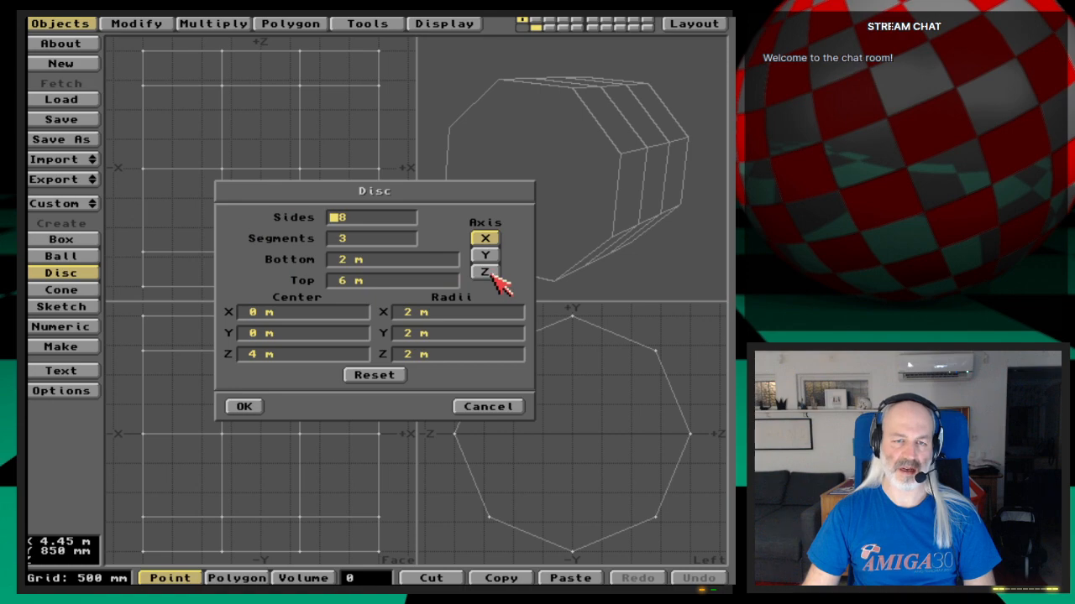
left_click(483, 407)
key("Delete")
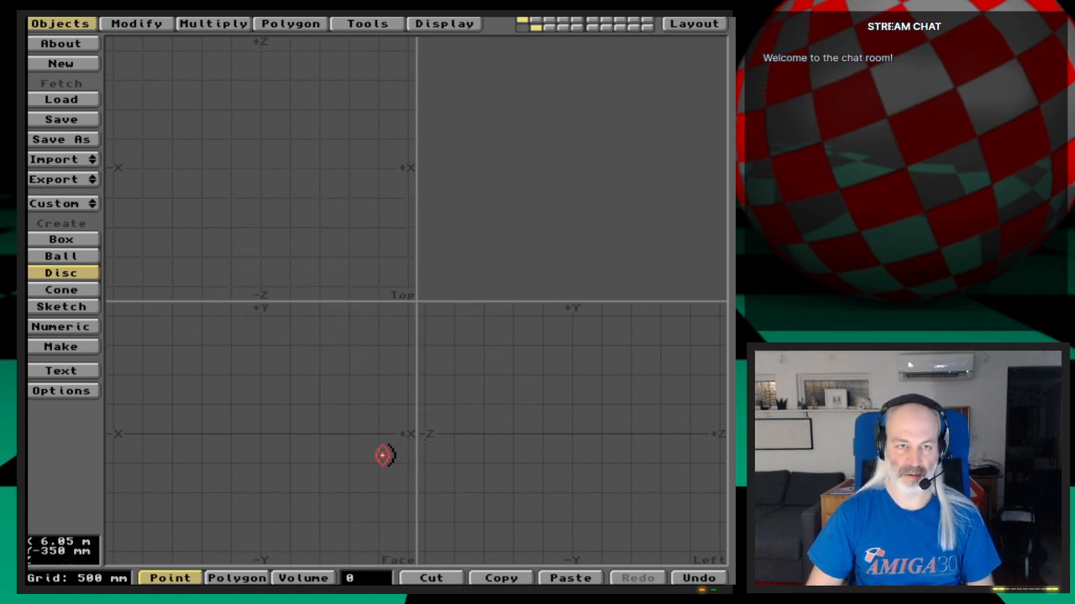
Step: Make the disc again with the same numeric settings but along the Z axis
key("n")
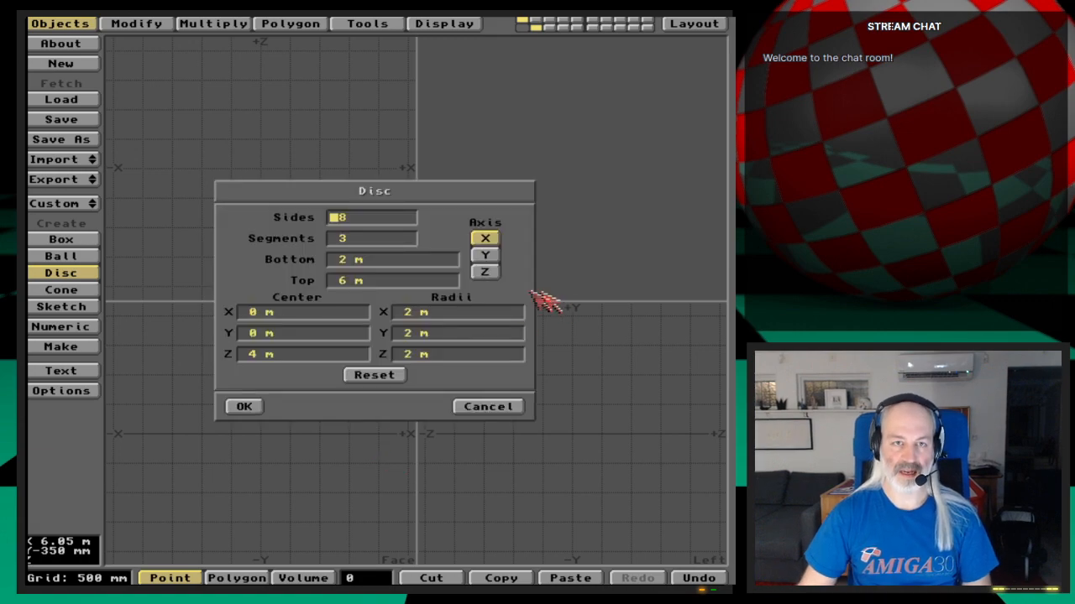
left_click(485, 272)
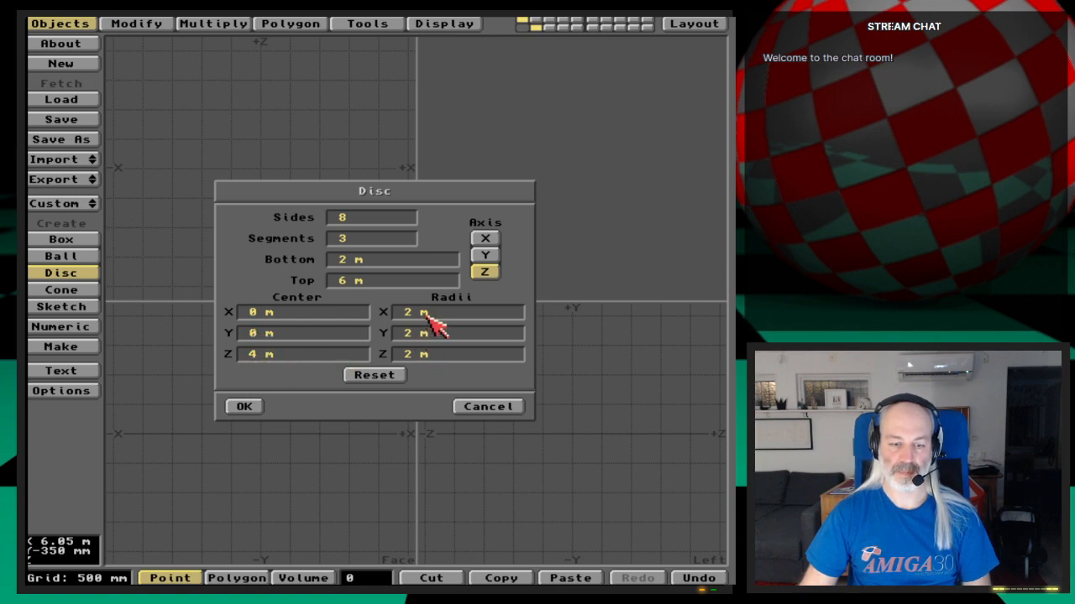
left_click(245, 406)
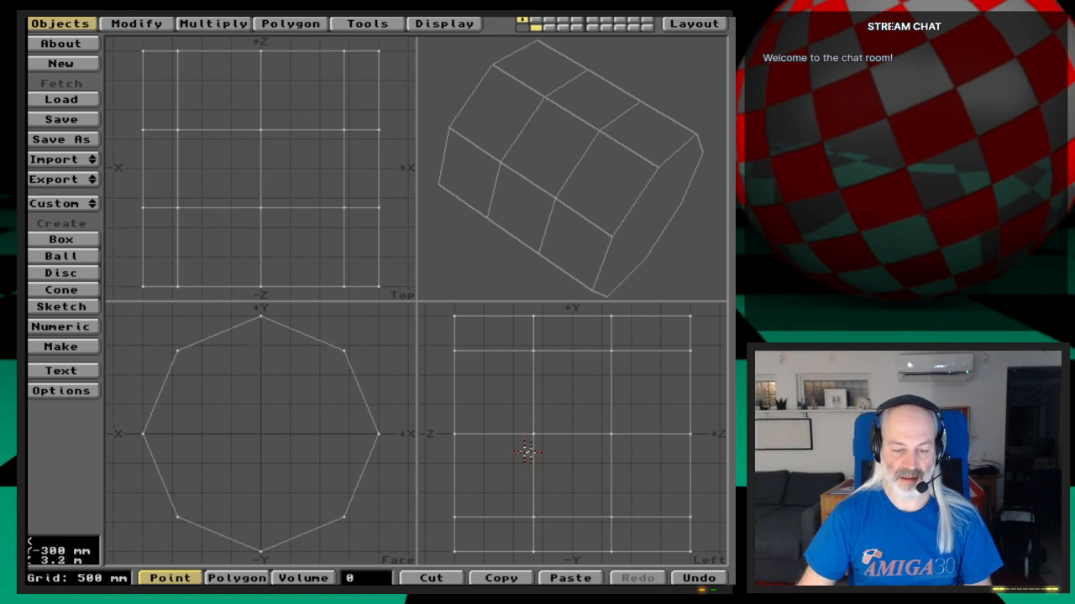
Step: Select all the points of the disc's two middle rings along Z
mouse_move(533, 340)
left_mouse_down()
mouse_move(532, 541)
mouse_move(610, 552)
mouse_move(613, 413)
left_mouse_up()
left_click_drag(613, 353, 613, 319)
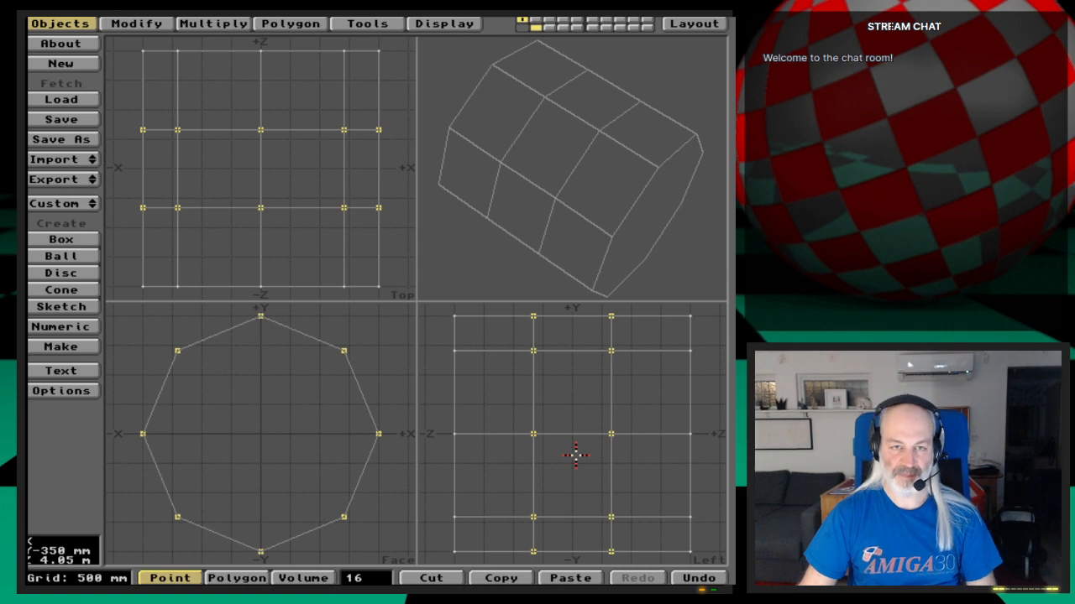
Step: Try to stretch the middle-ring points by a Z factor of 1.8 about the origin, and undo it
key("h")
key("n")
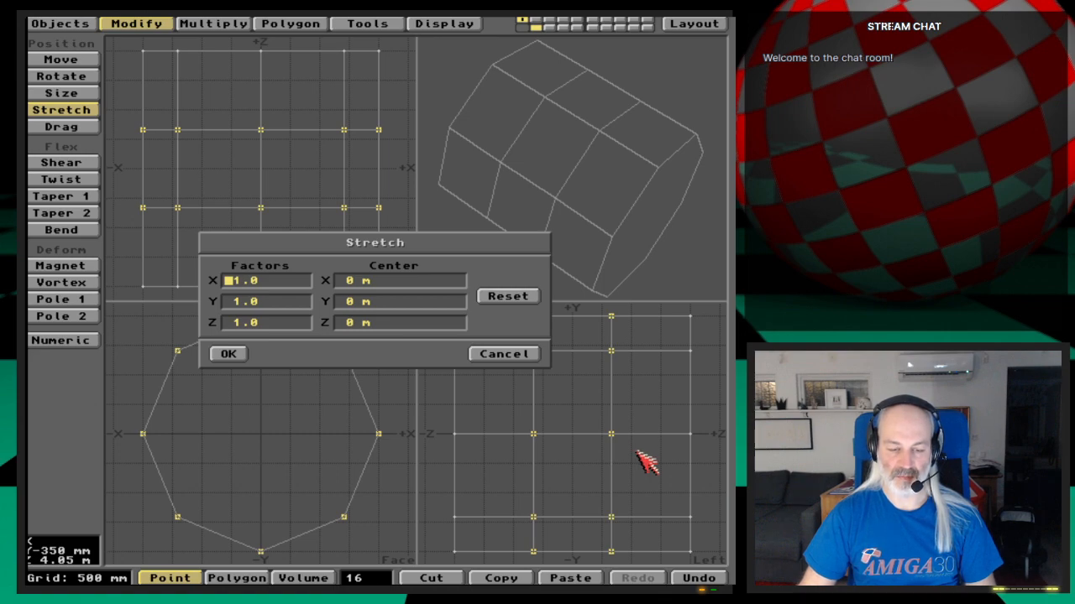
key("Tab")
key("Tab")
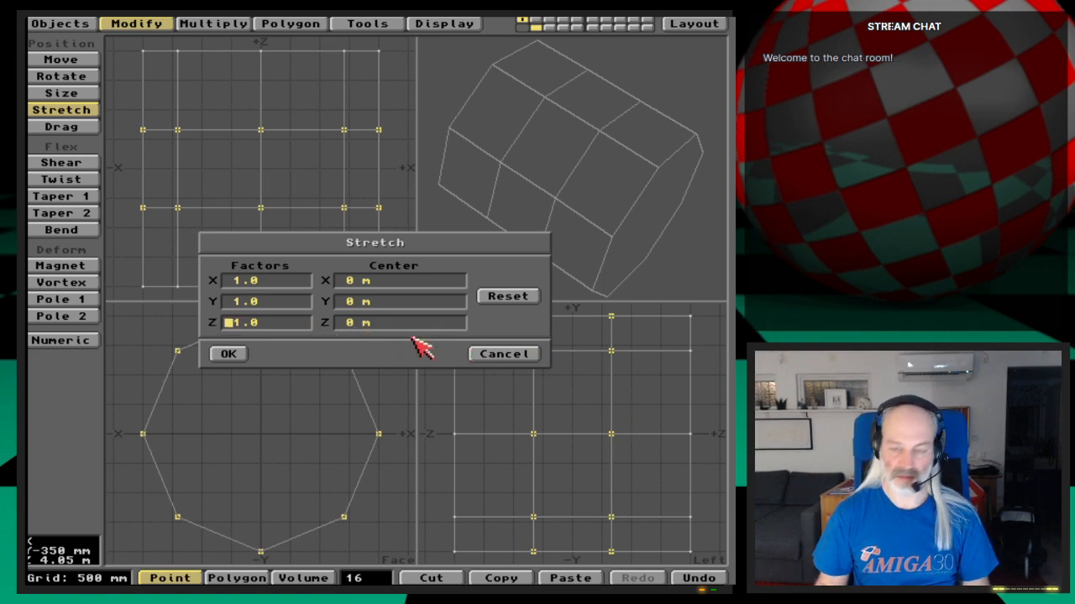
type("1.8")
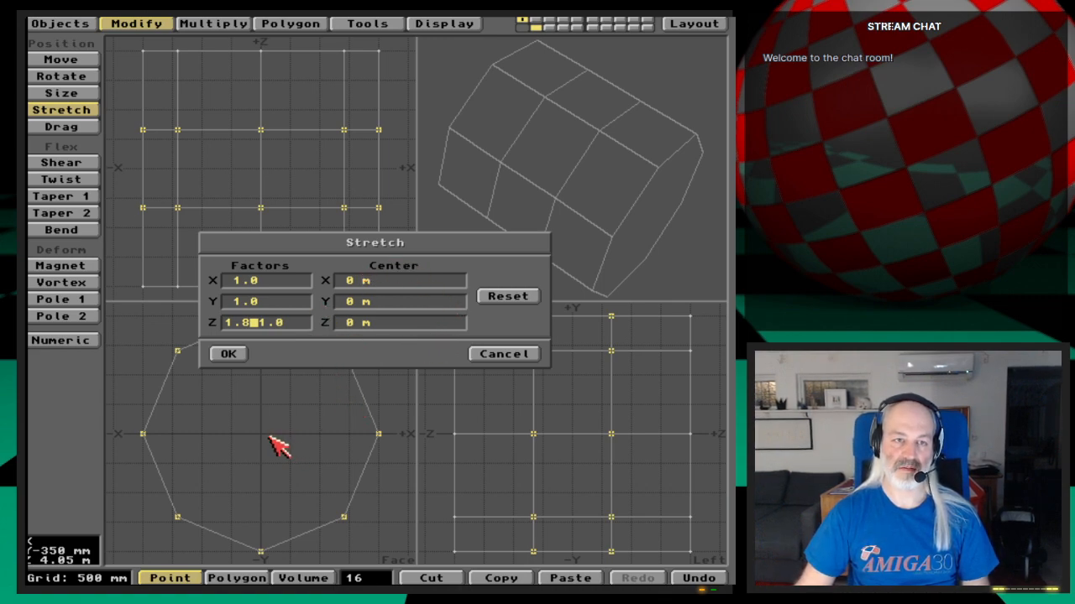
key("Tab")
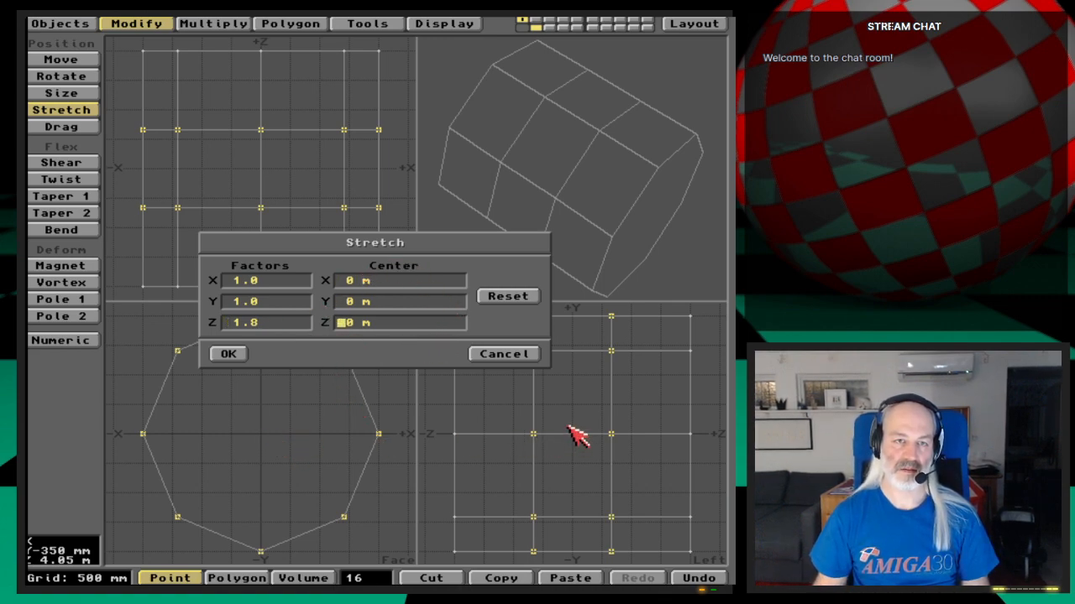
key("Return")
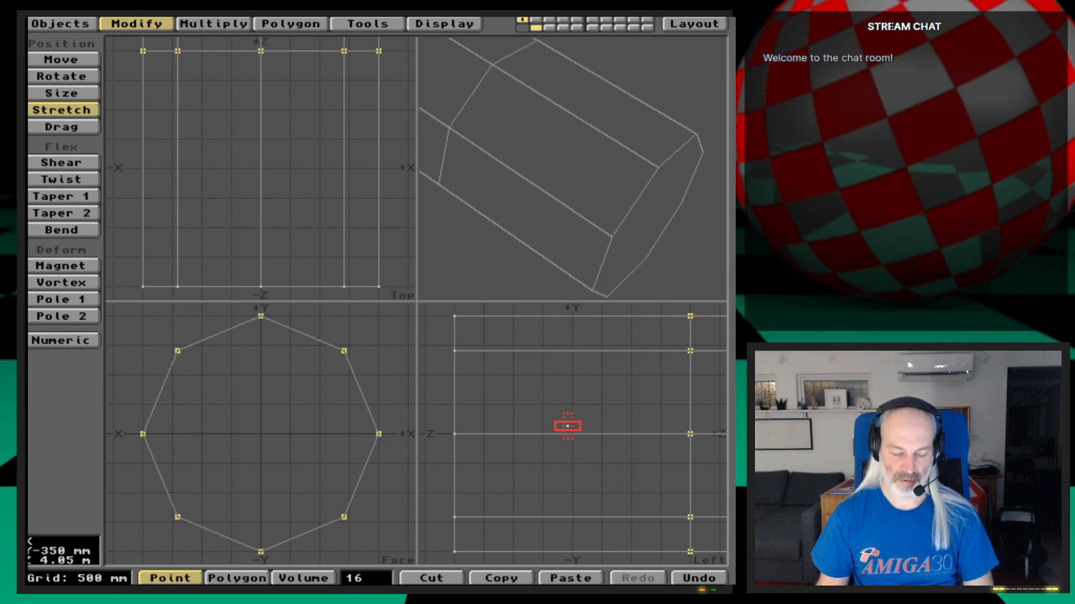
key("u")
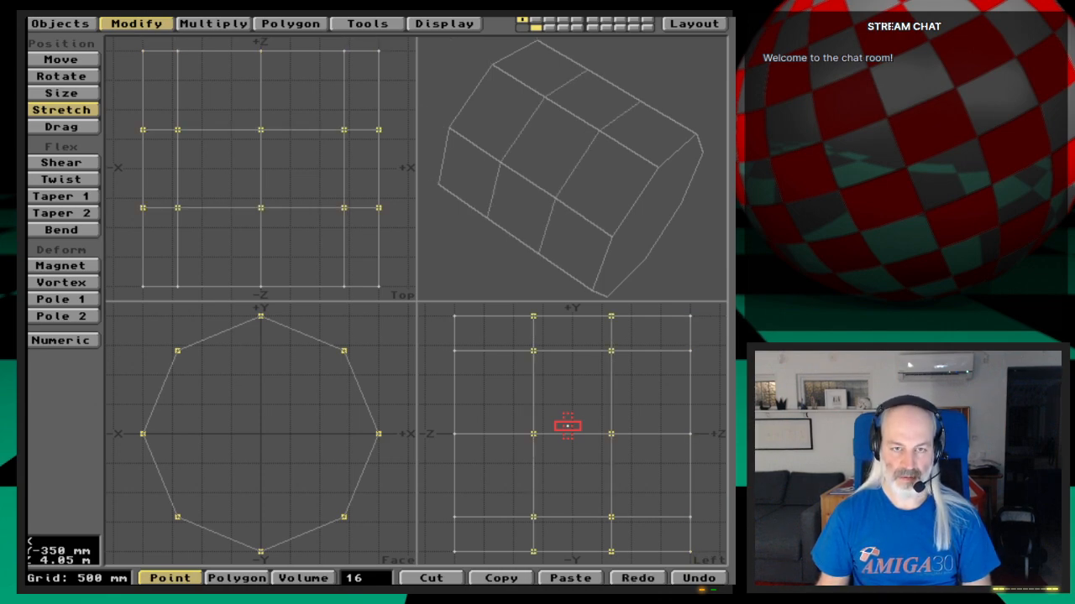
Step: Stretch the middle-ring points by a Z factor of 1.8 with the centre at Z 4 m
key("n")
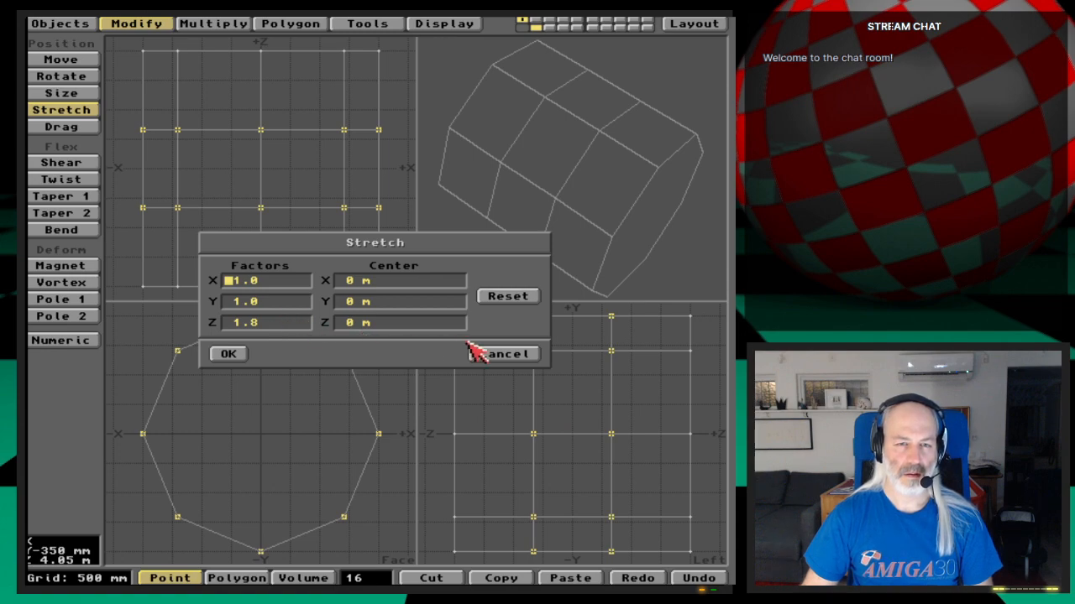
left_click(495, 354)
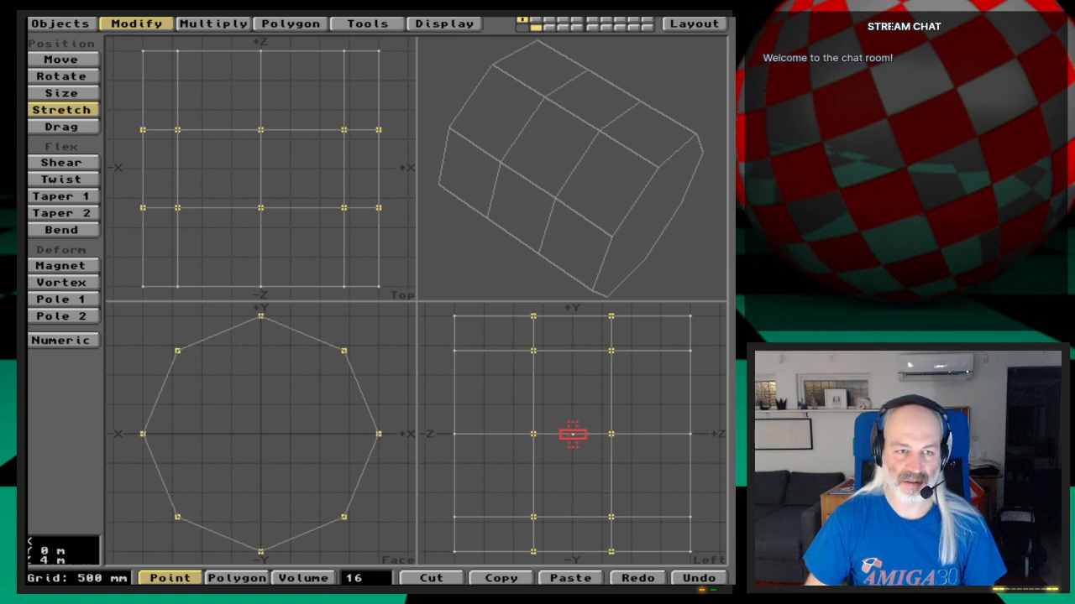
key("n")
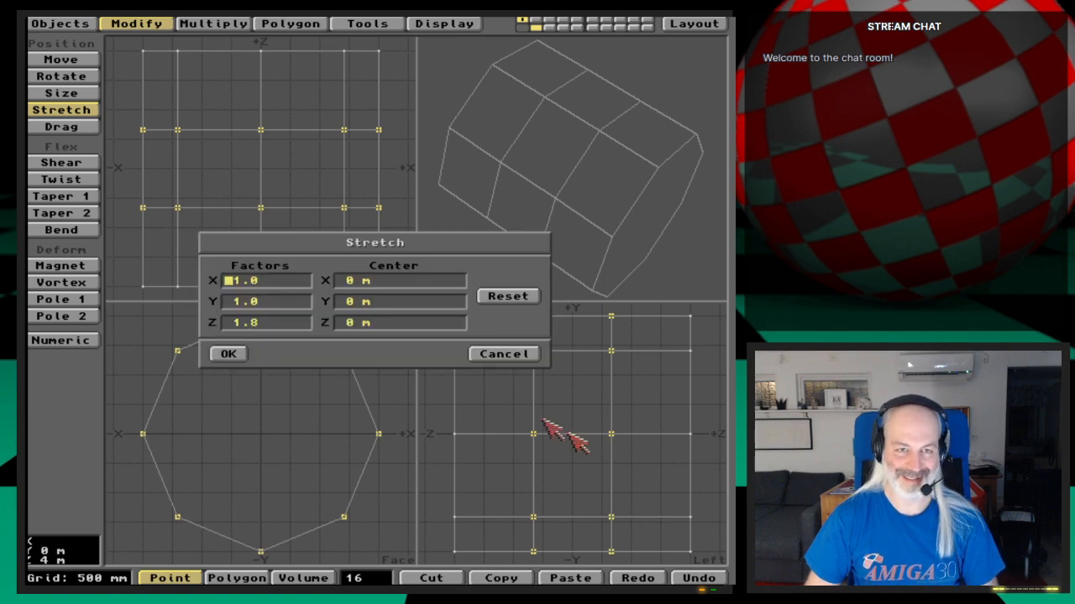
left_click(346, 323)
type("4m")
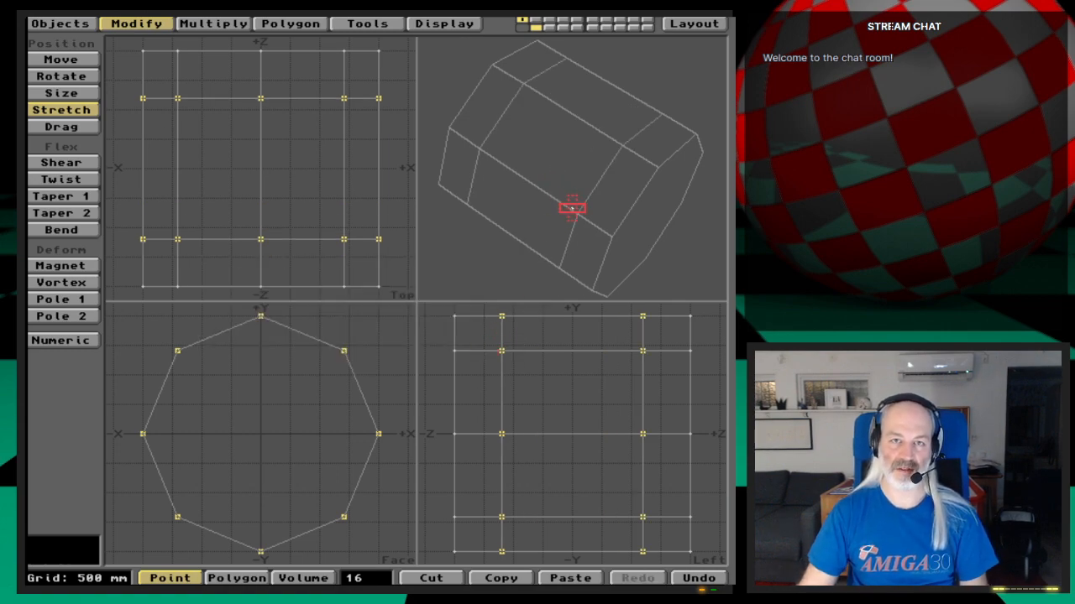
key("space")
left_click_drag(567, 243, 567, 289)
left_click_drag(555, 218, 570, 220)
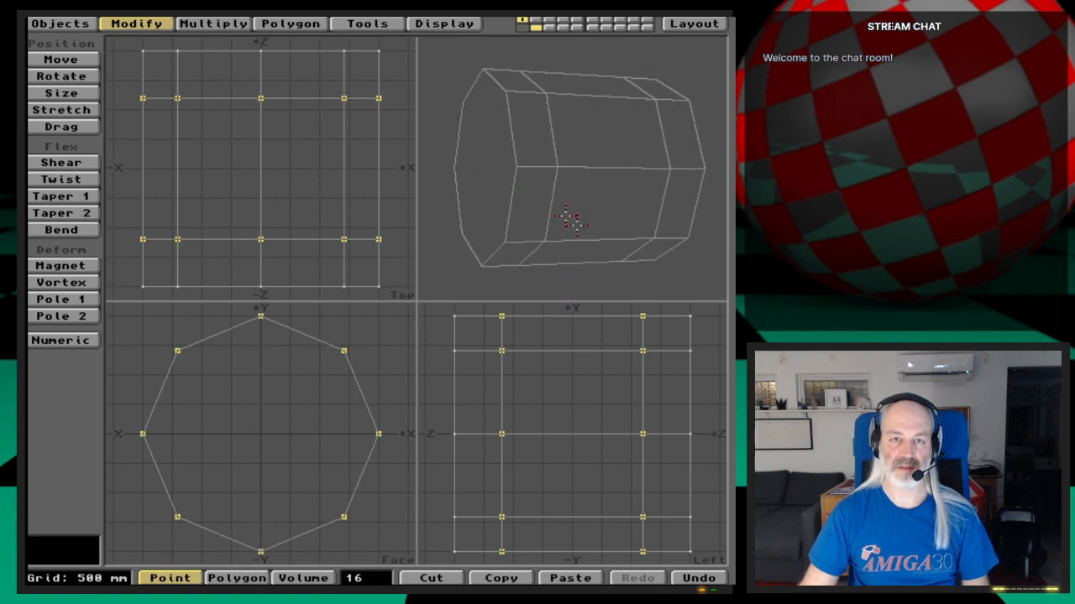
Step: Replace the point selection with all the points of the disc's two end rings
left_click(366, 577)
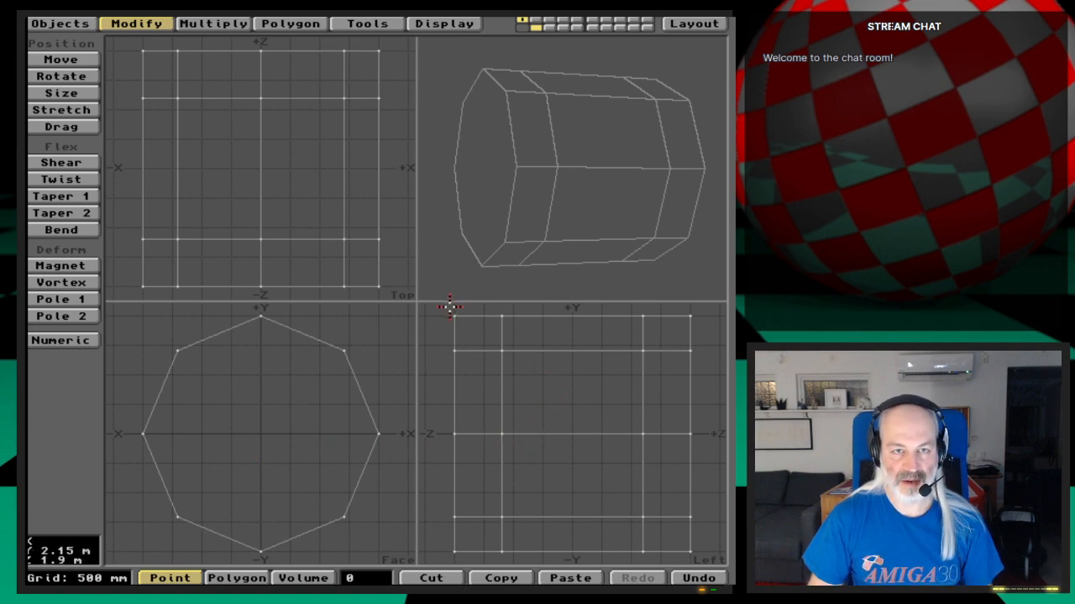
left_click_drag(449, 307, 453, 557)
mouse_move(695, 556)
left_mouse_down()
mouse_move(691, 311)
mouse_move(676, 330)
left_mouse_up()
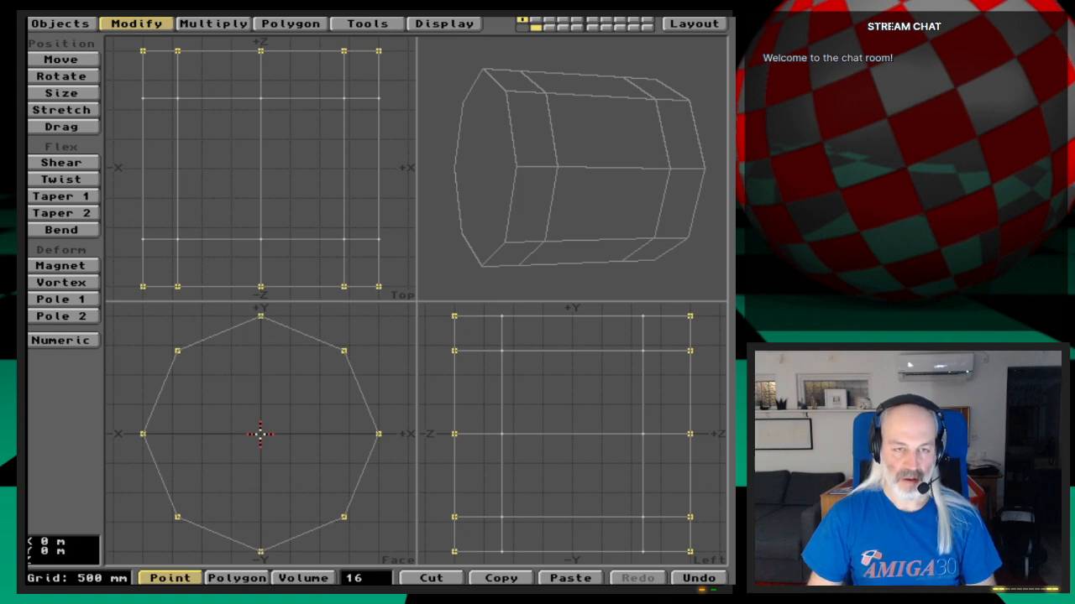
Step: Reset the Stretch values, stretch the end rings by 0.8 in X and Y about the origin, and deselect the points
key("h")
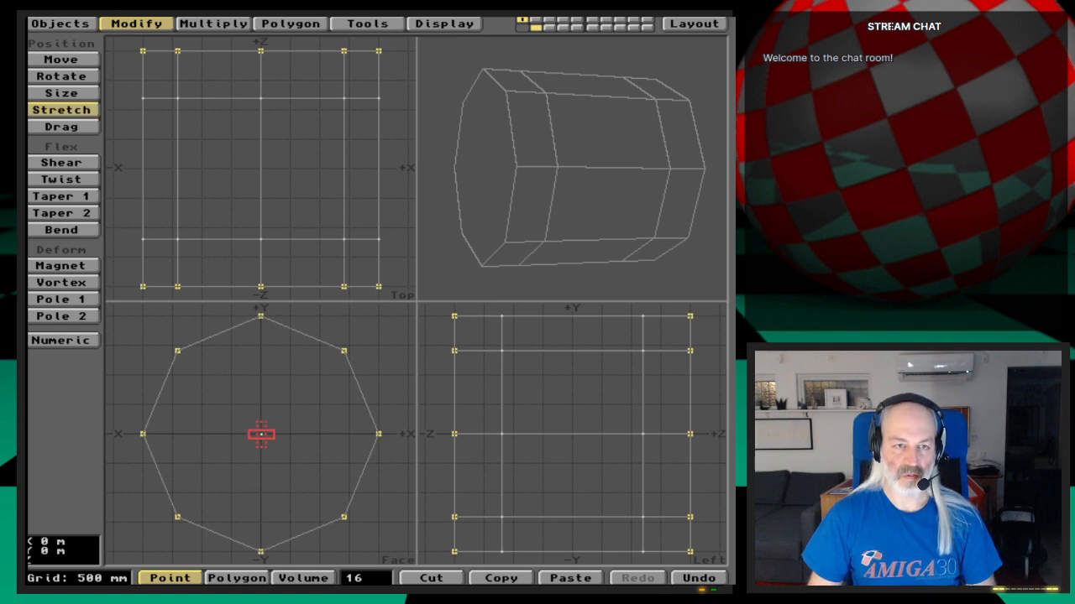
key("n")
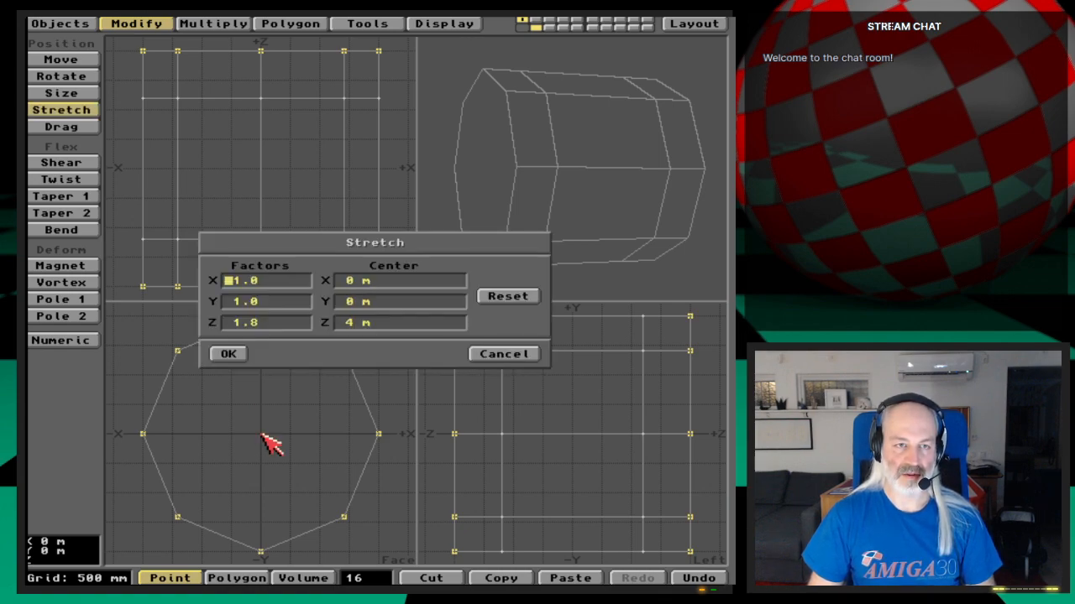
left_click(514, 298)
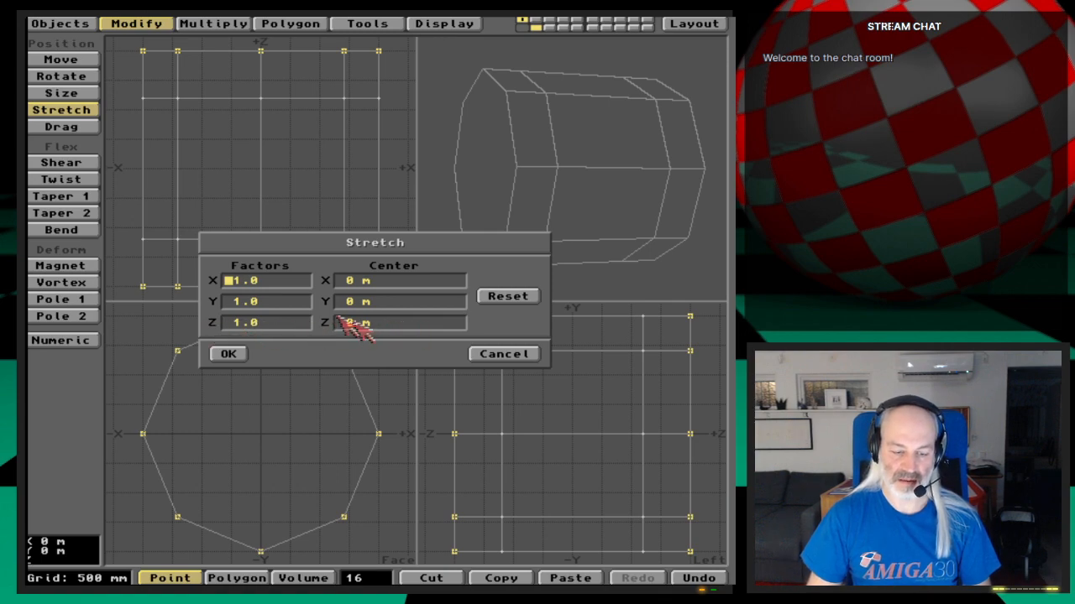
type(".8")
key("Tab")
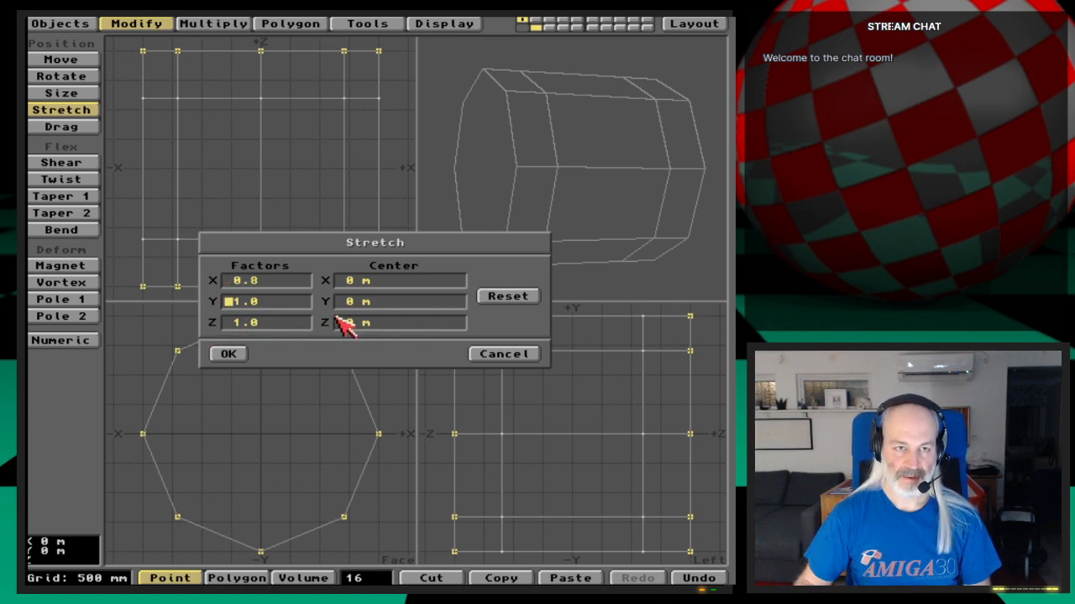
type(".8")
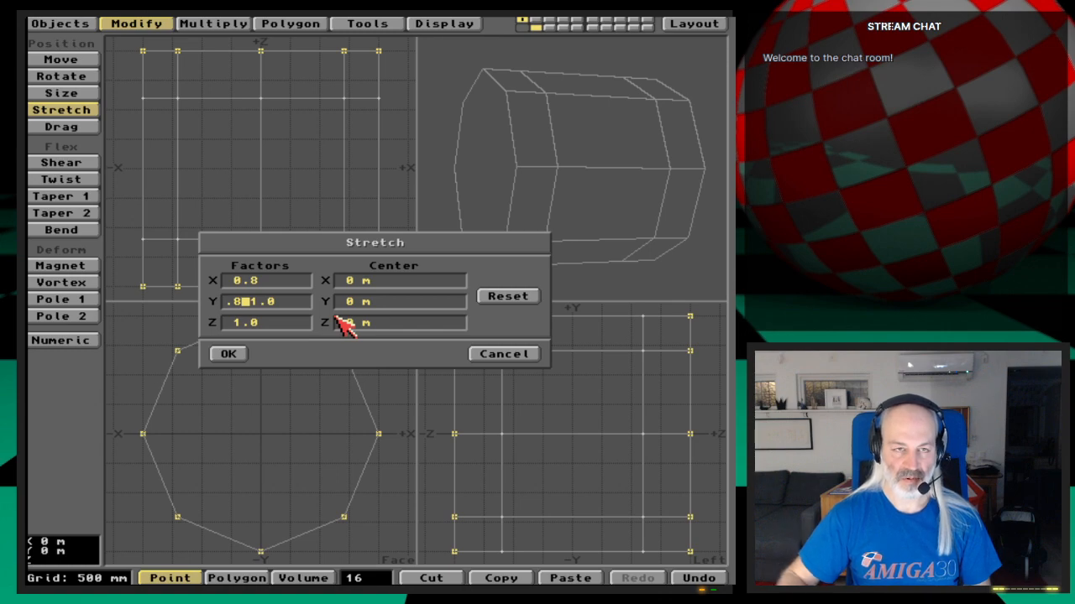
key("Return")
key("Return")
key("Return")
key("Return")
key("Return")
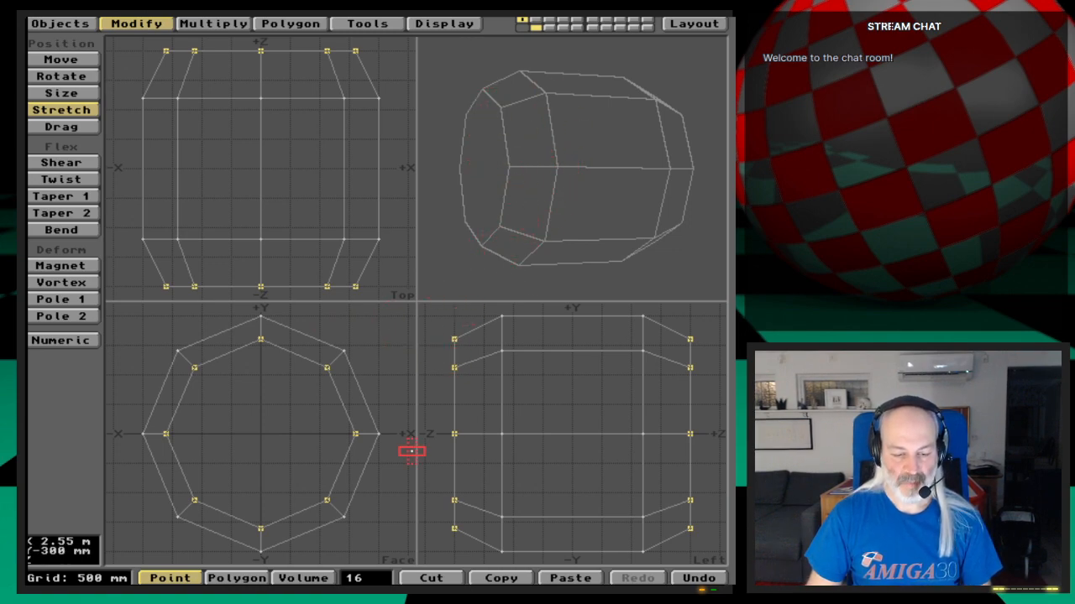
key("space")
left_click(371, 578)
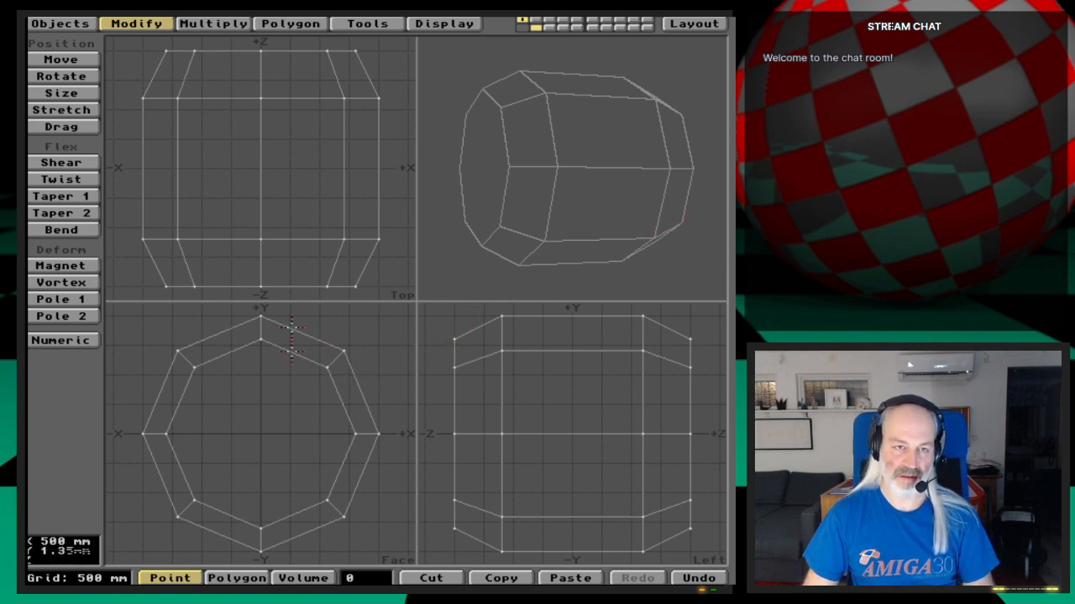
Step: Rotate the whole object about the Z axis through the origin by 45/2 degrees
key("y")
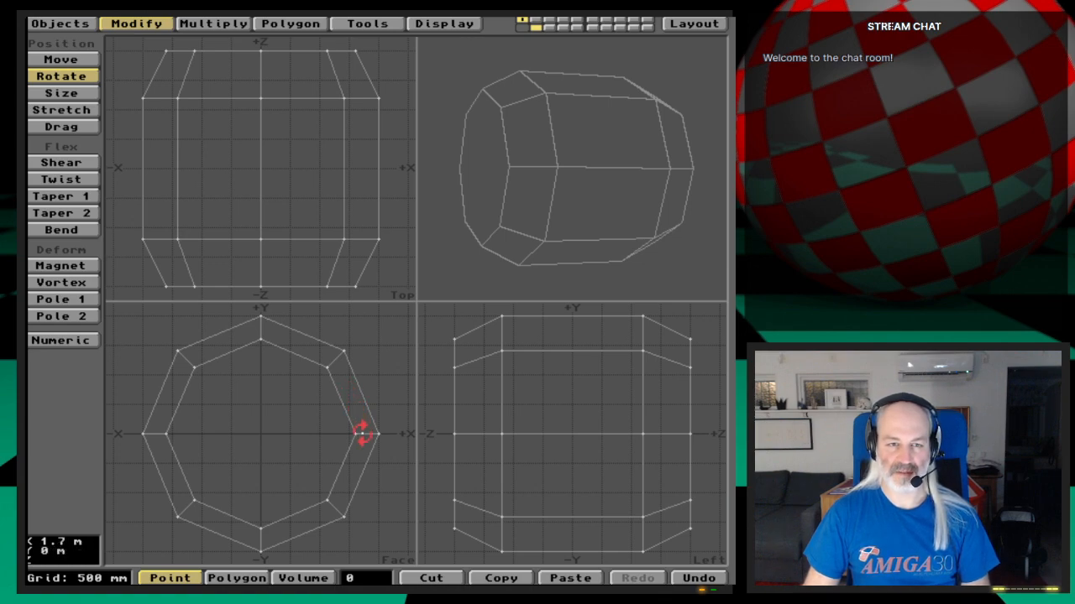
key("n")
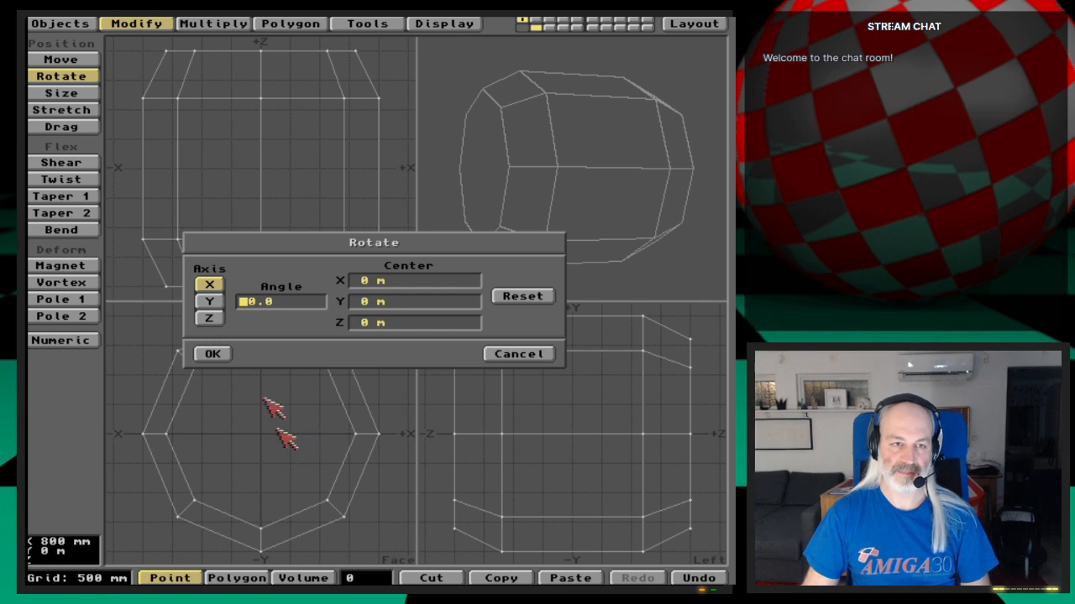
left_click(211, 318)
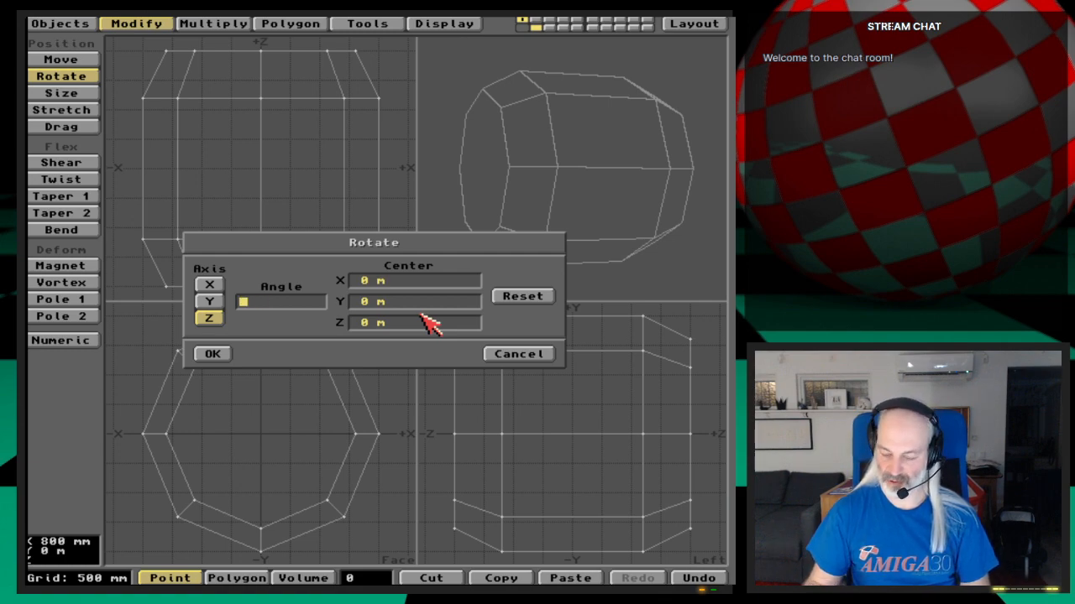
type("/2")
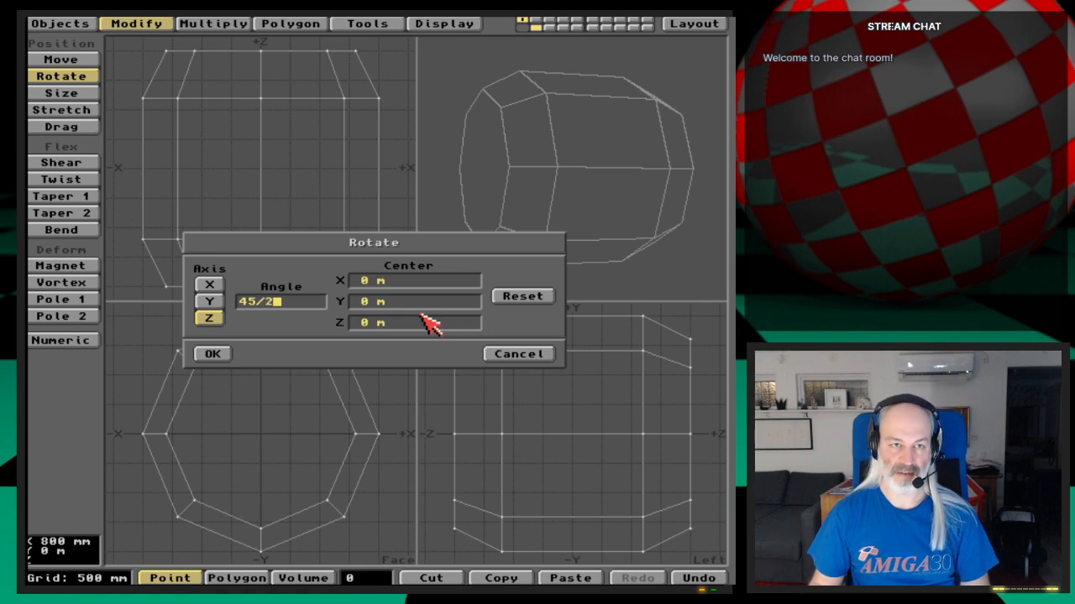
key("Return")
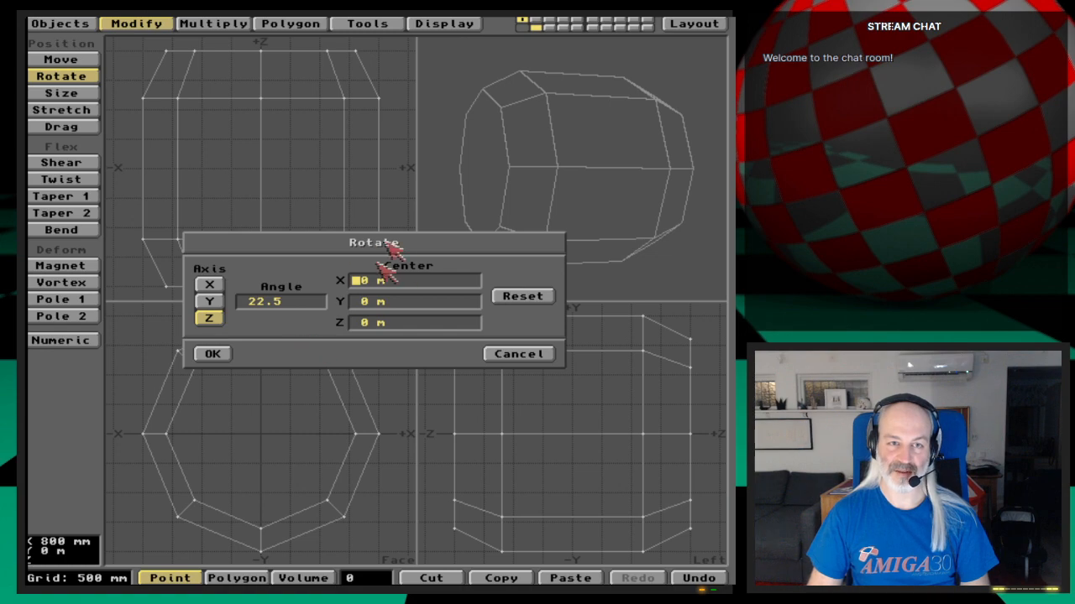
left_click(214, 355)
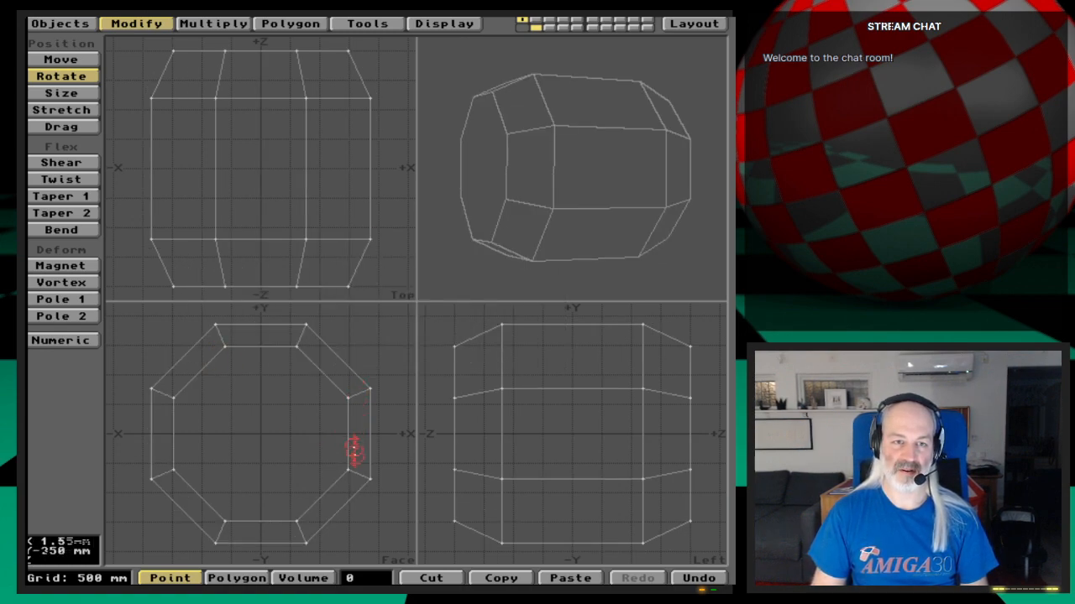
key("space")
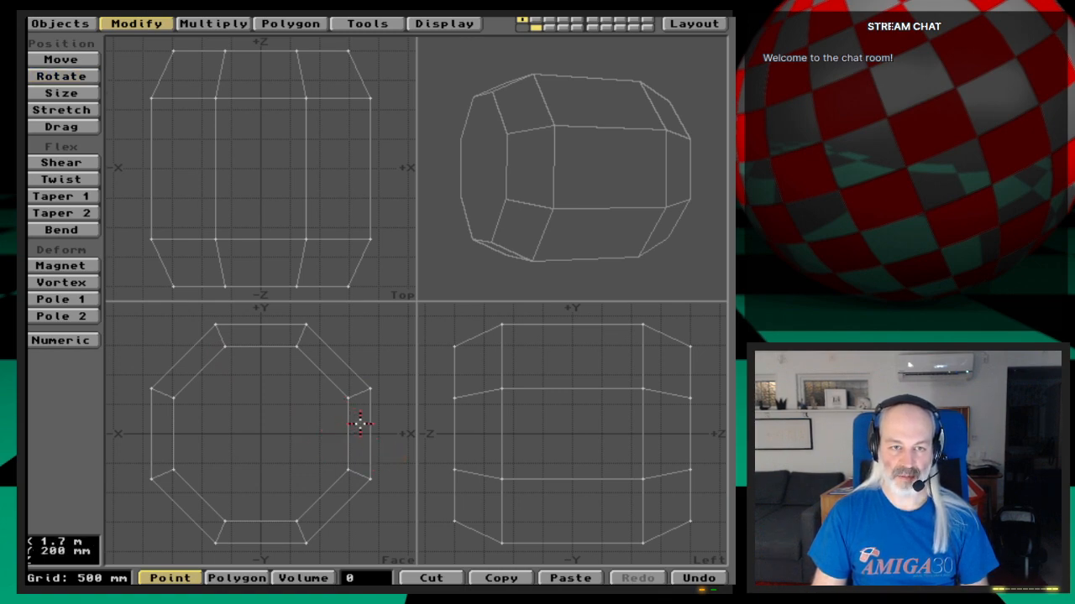
Step: Switch to polygon selection and select only the two octagonal end caps
key("space")
left_click(368, 430)
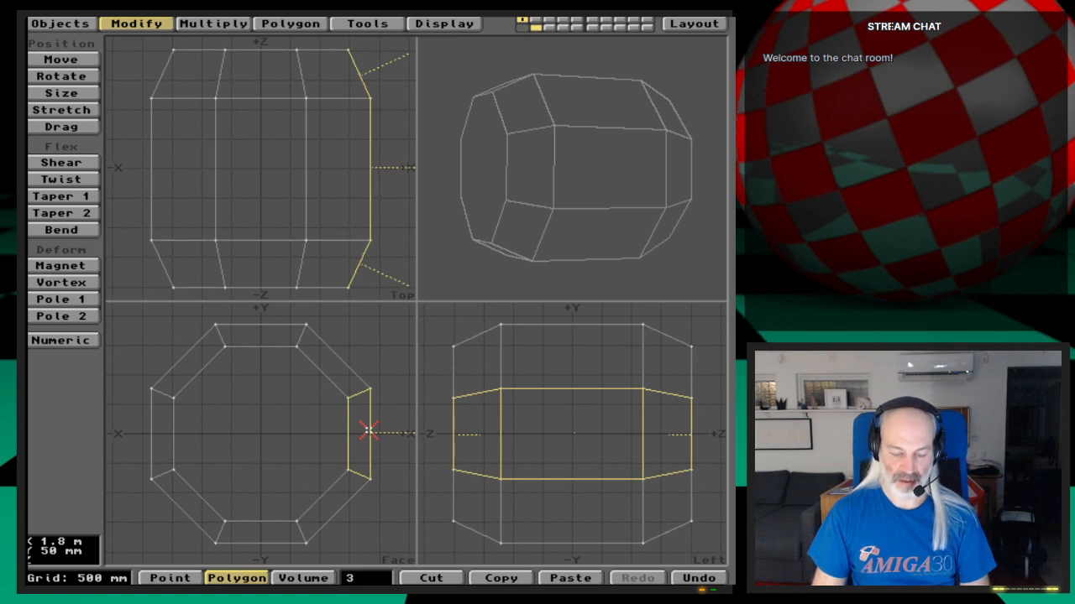
key("comma")
mouse_move(372, 431)
left_mouse_down("alt")
mouse_move(316, 431)
mouse_move(356, 431)
left_mouse_up("alt")
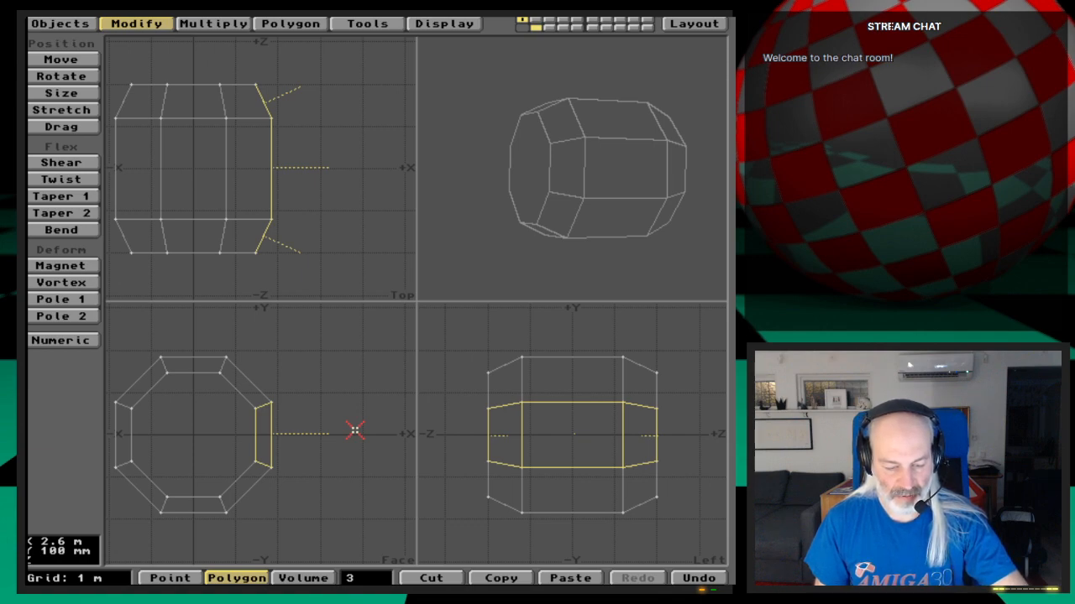
left_click(374, 576)
left_click(487, 437)
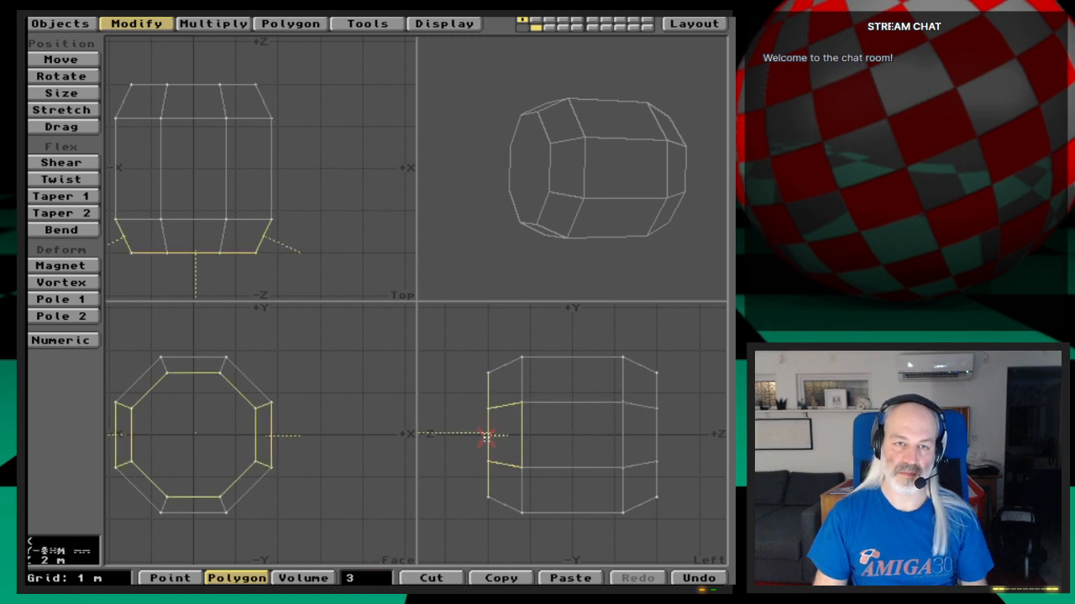
left_click(654, 437)
left_click(622, 439)
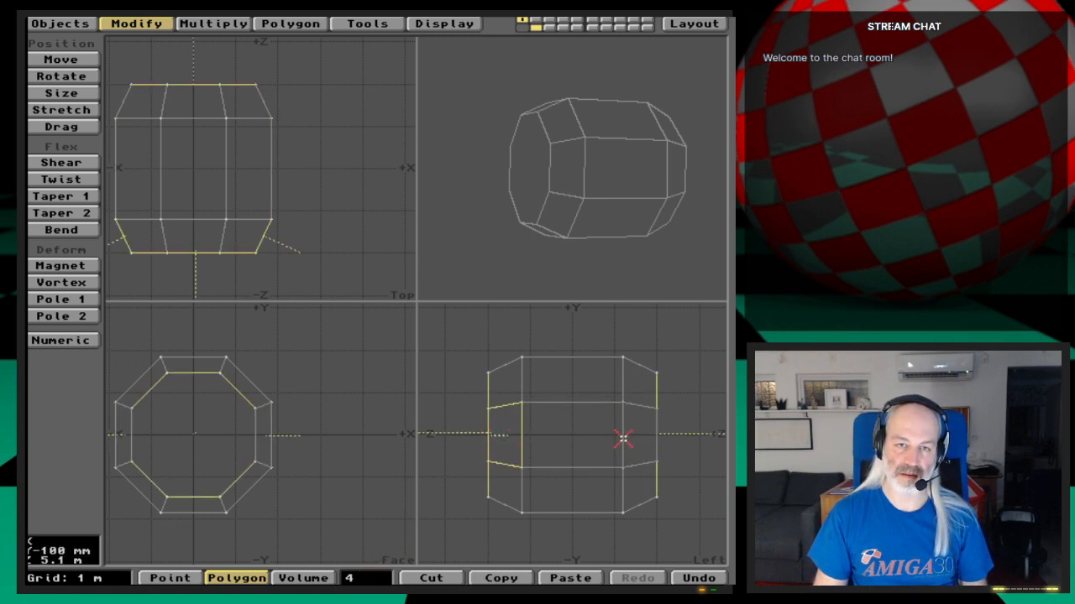
left_click(506, 439)
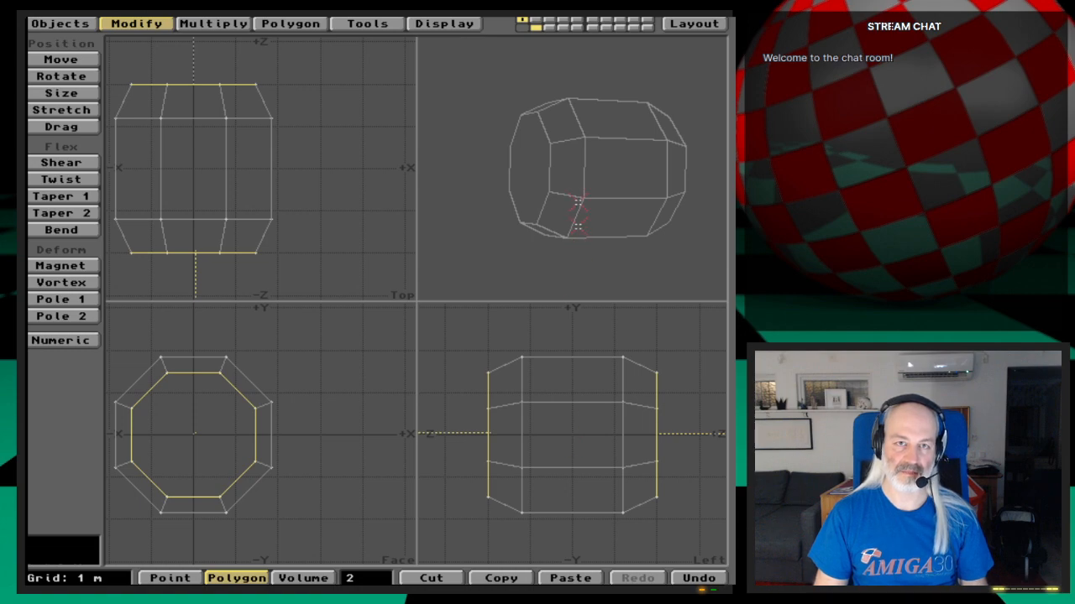
Step: Start a Bevel on the two selected octagonal end caps with the inset set to 1 m
left_click_drag(576, 221, 575, 185)
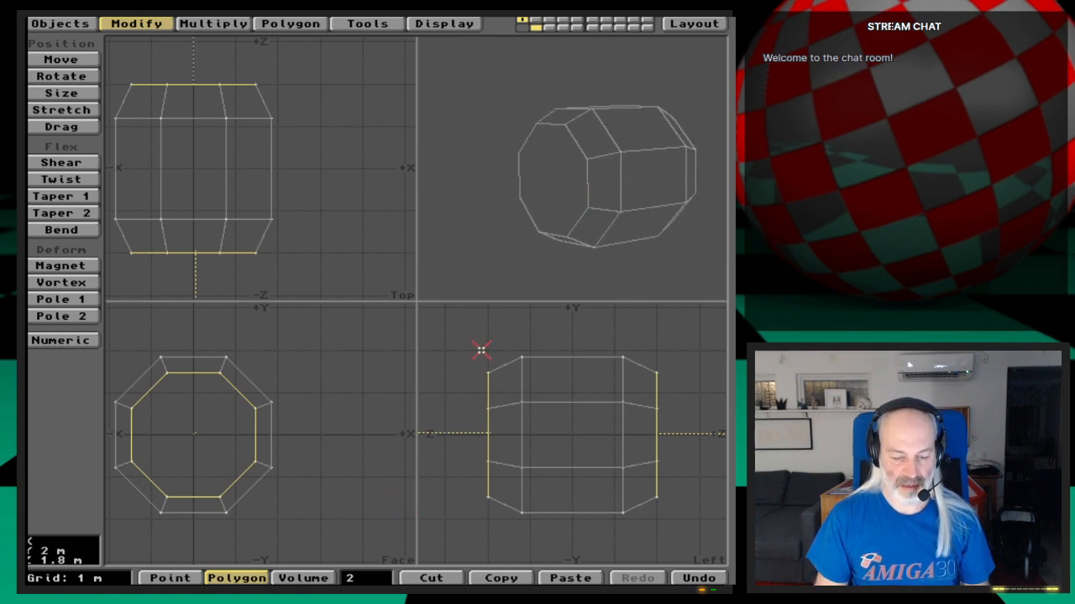
key("b")
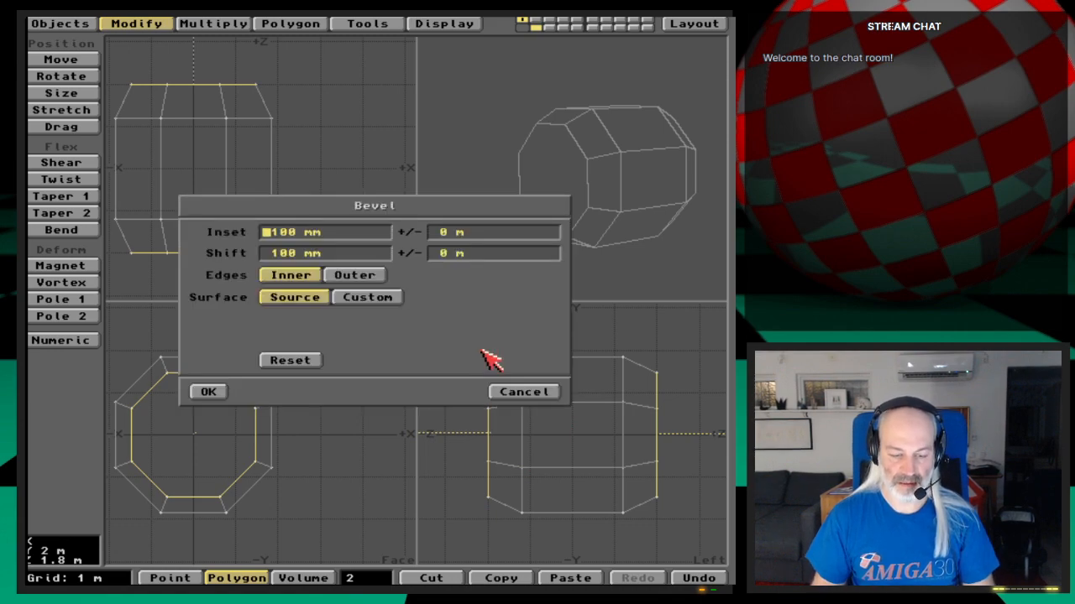
key("Delete")
key("Delete")
key("Delete")
key("Delete")
key("Delete")
key("Delete")
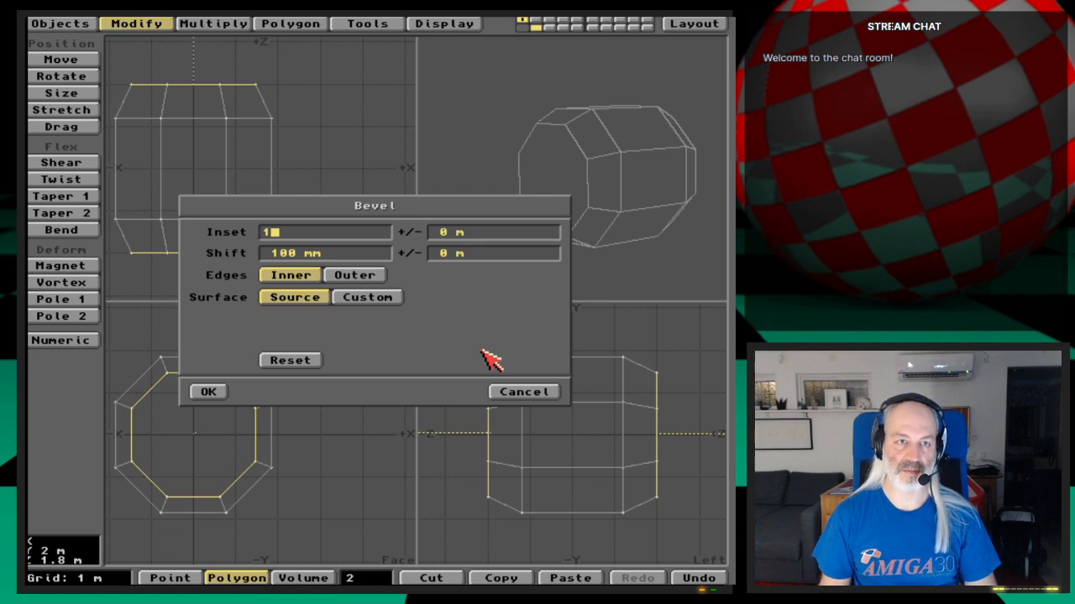
type("1")
key("Tab")
key("Tab")
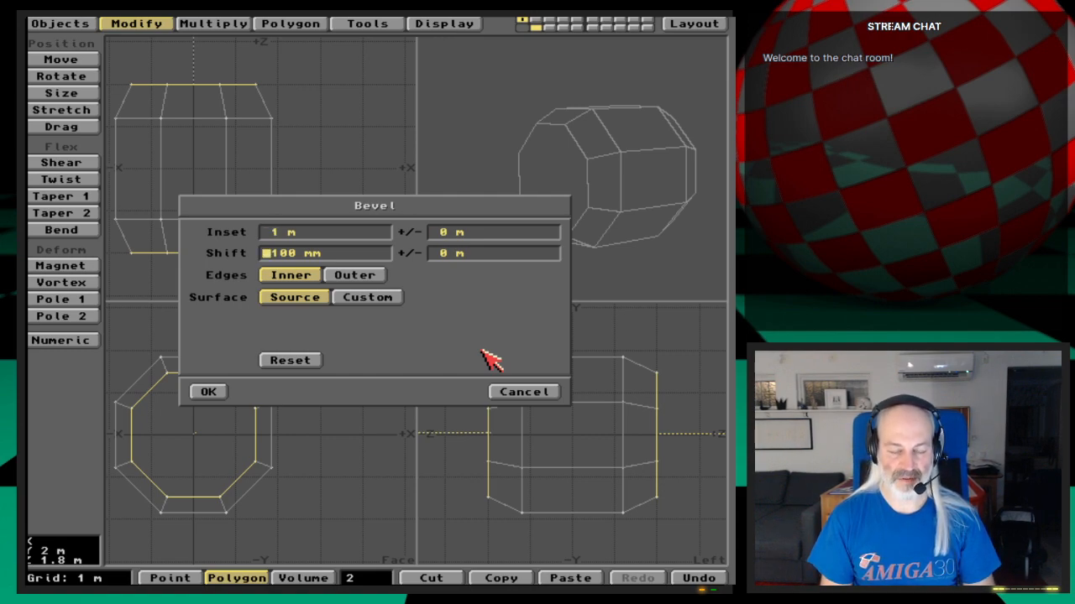
Step: Set the bevel shift to 650 mm and apply the bevel to both end caps
key("Delete")
key("Delete")
key("Delete")
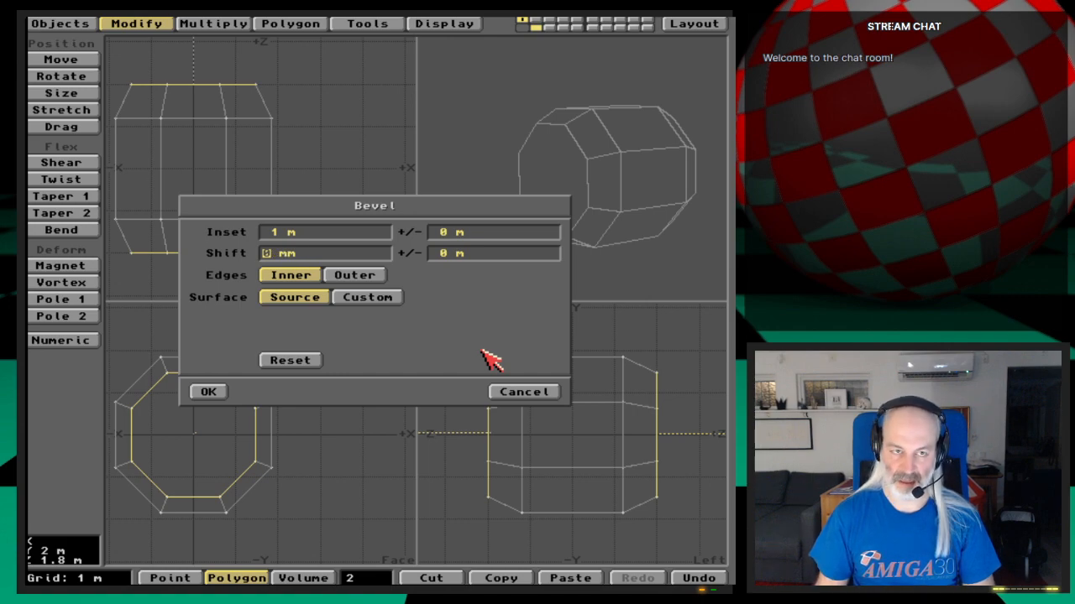
type("65")
key("Tab")
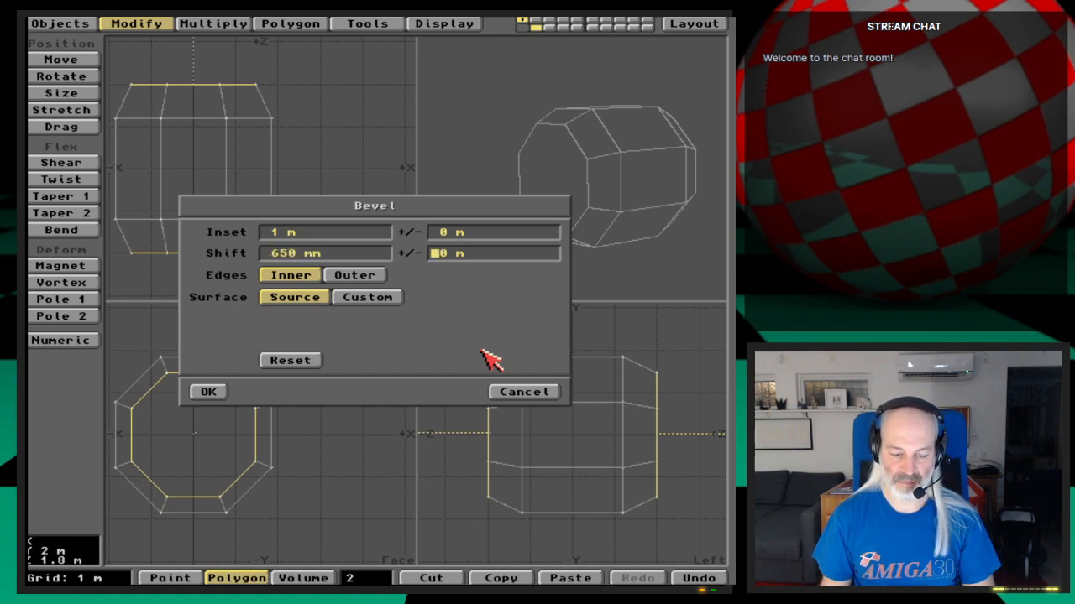
key("Return")
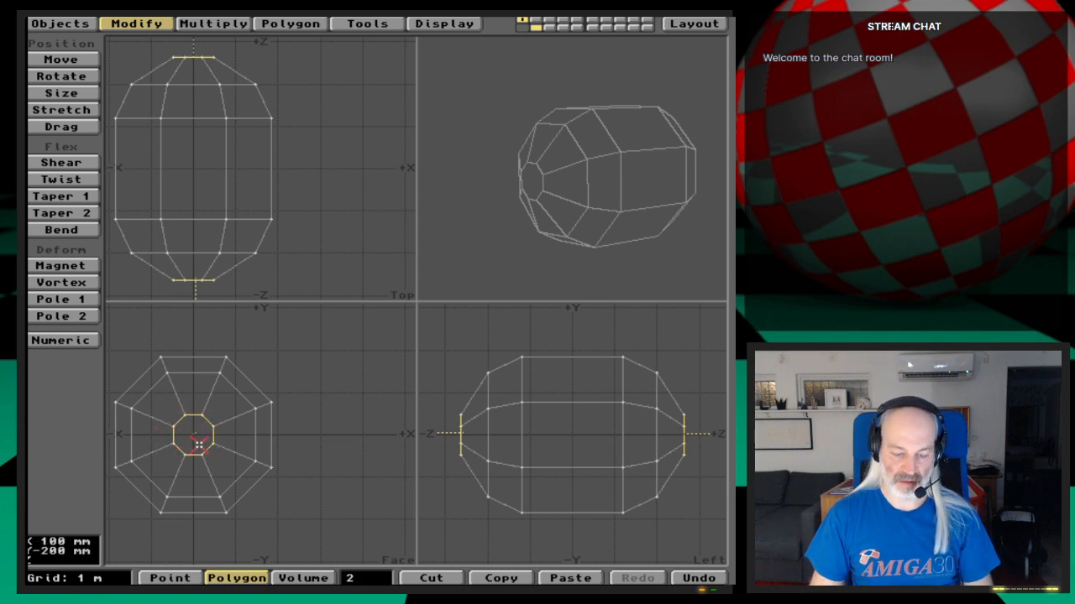
Step: Check the polygon info of the end caps, deselect them, and try to subdivide the whole object
key("i")
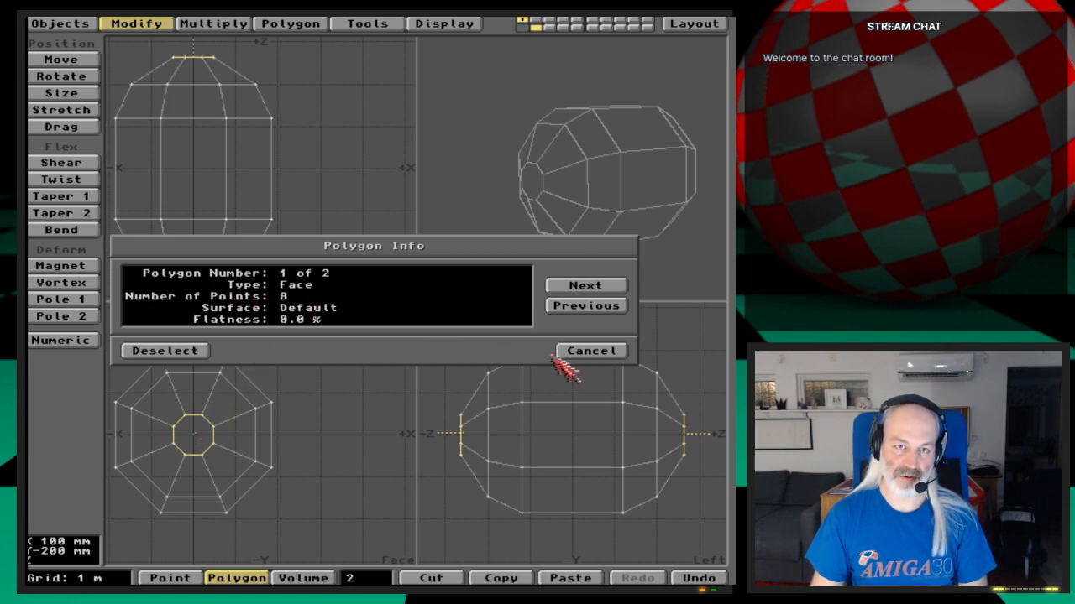
left_click(593, 353)
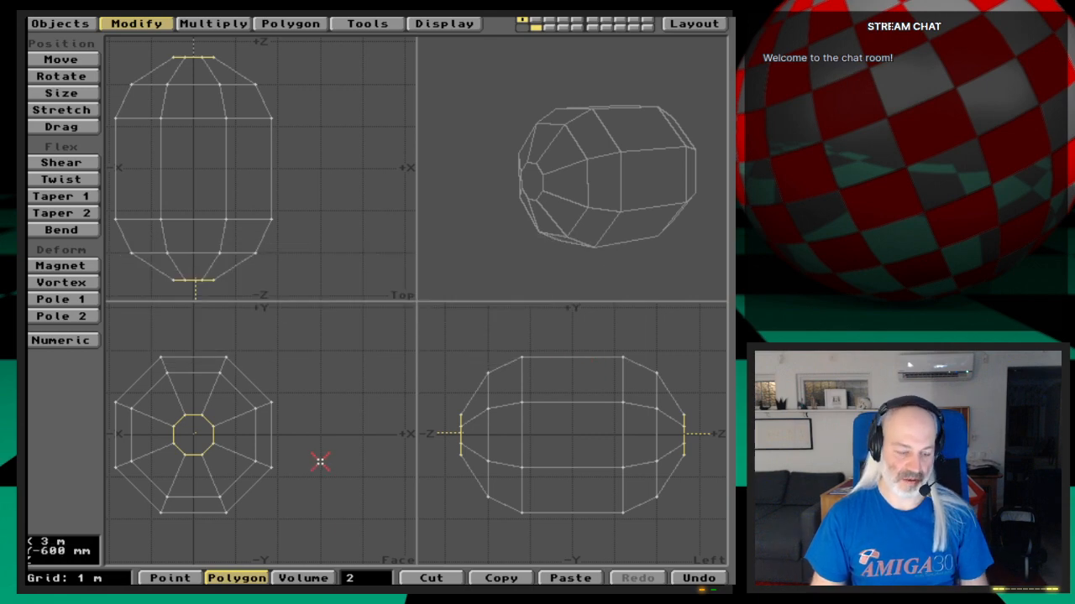
left_click(342, 448)
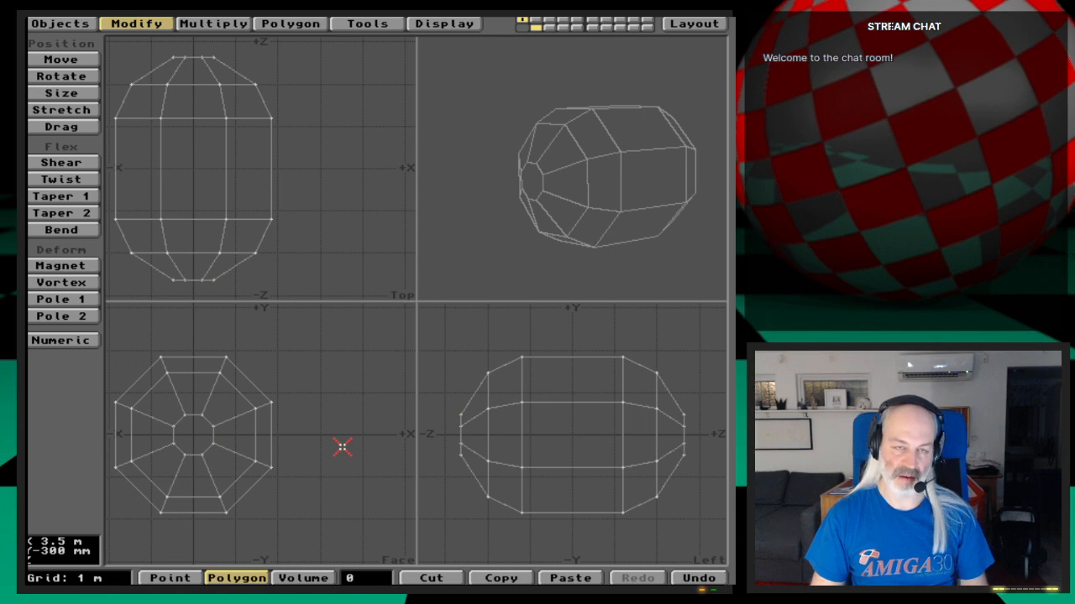
key("shift+d")
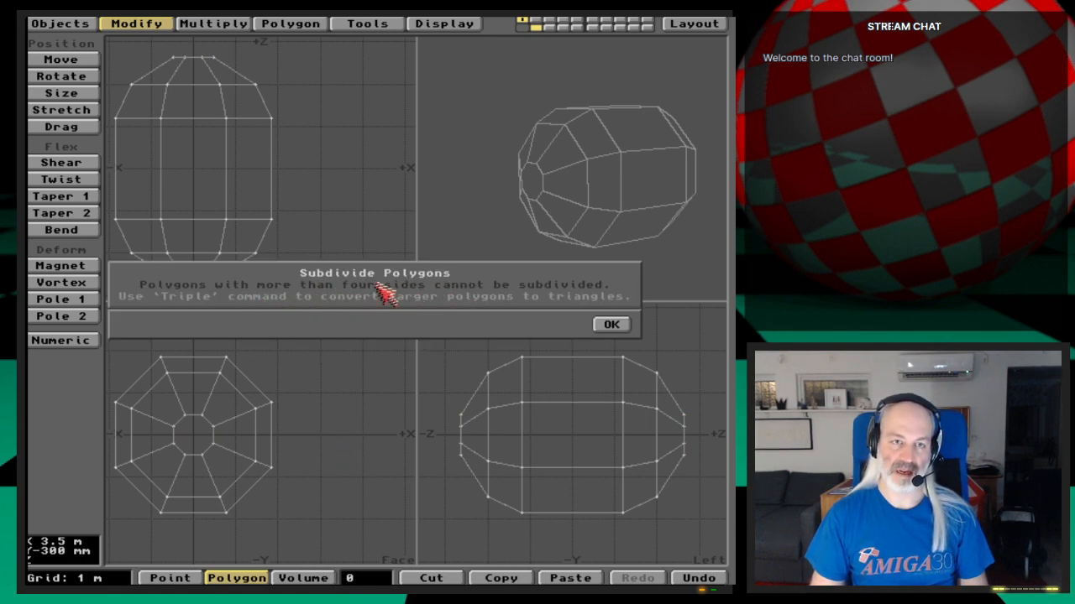
left_click(620, 327)
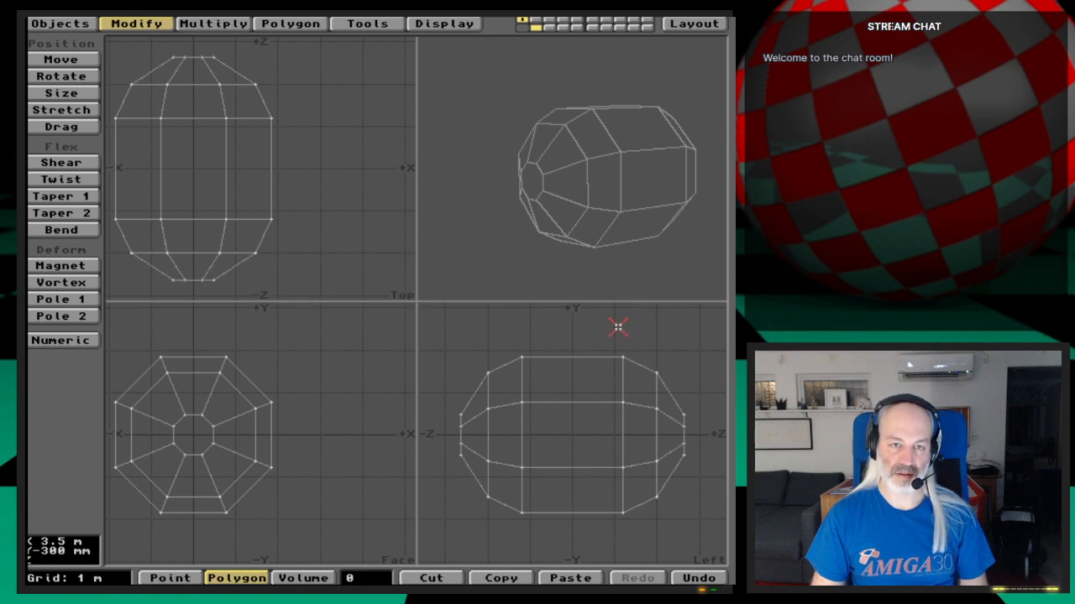
Step: Select only the two small octagonal end caps, hide all other polygons, and clear the selection
left_click(213, 432)
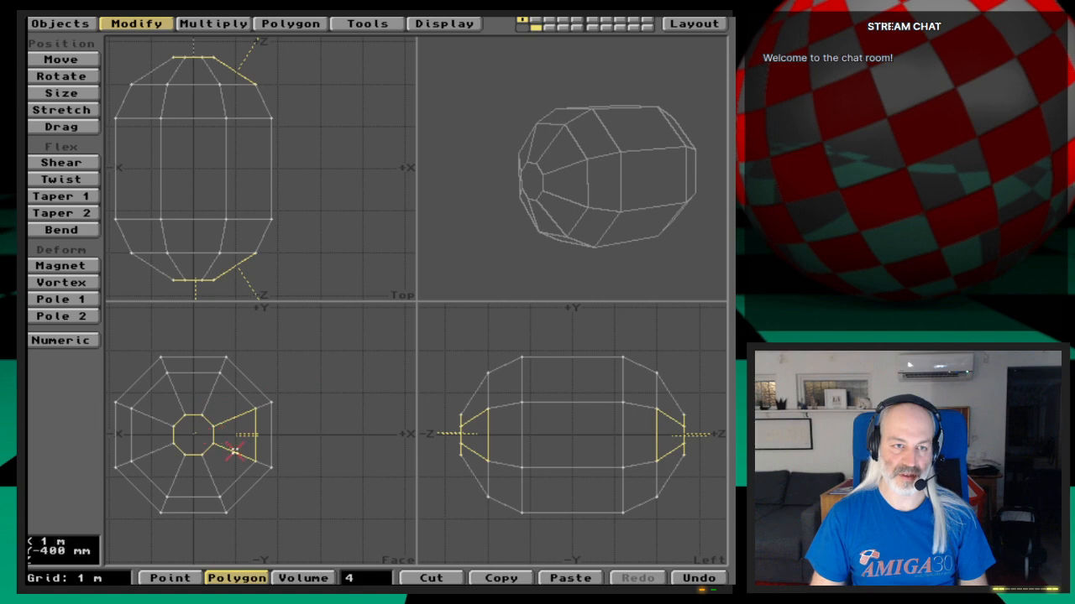
left_click(234, 447)
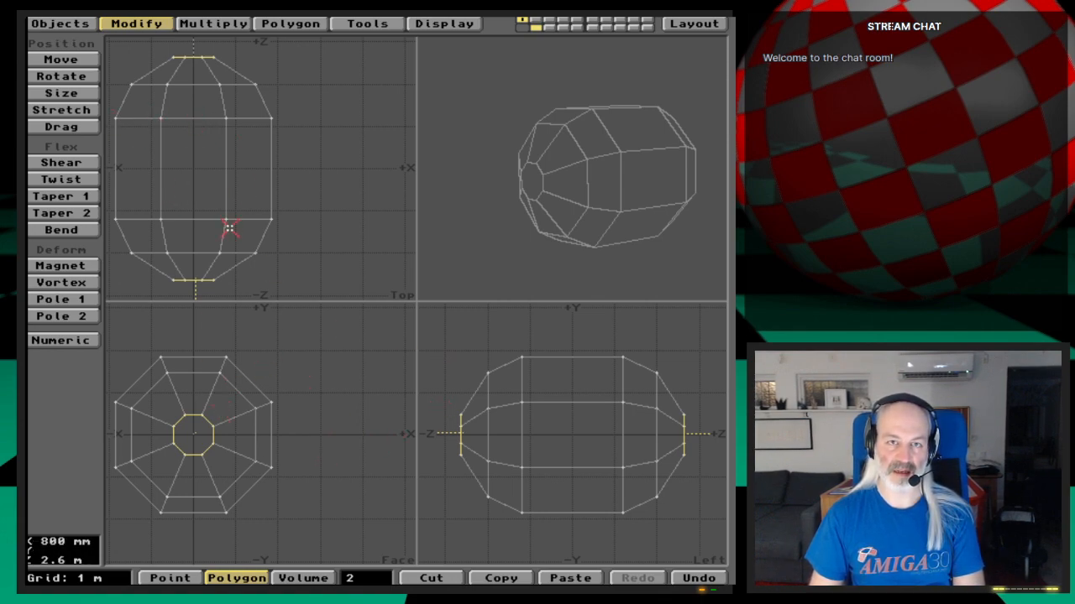
key("=")
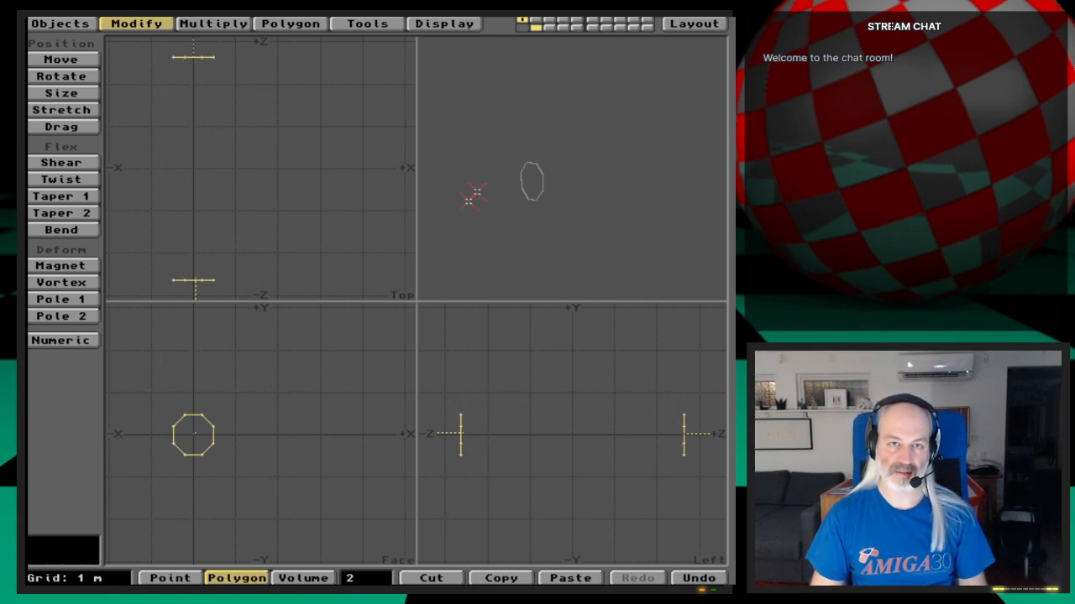
left_click(382, 576)
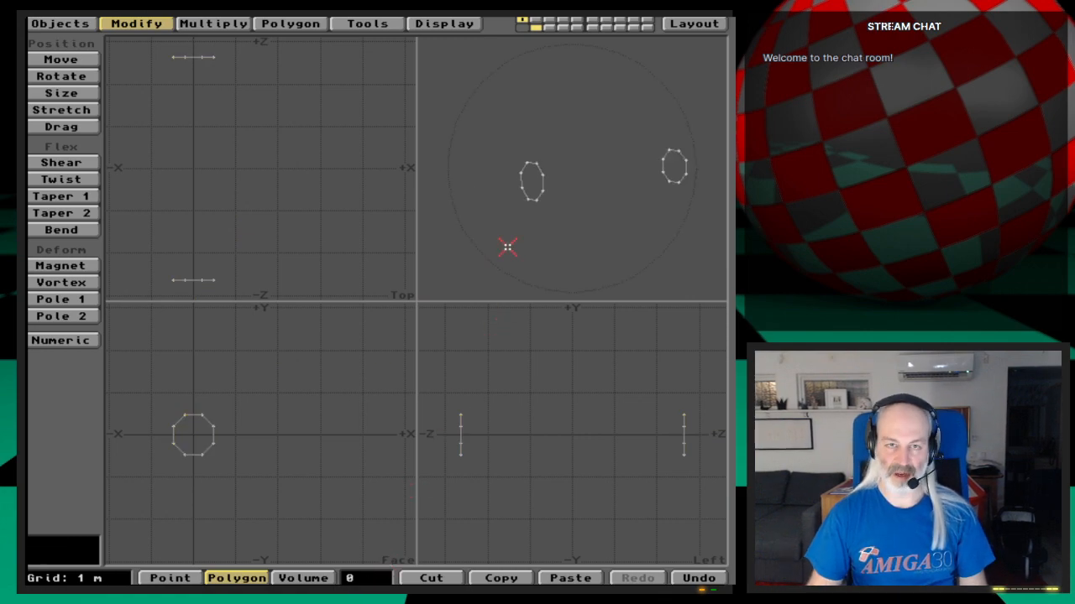
Step: Remove the two octagonal end-cap polygons while keeping their corner points
key(".")
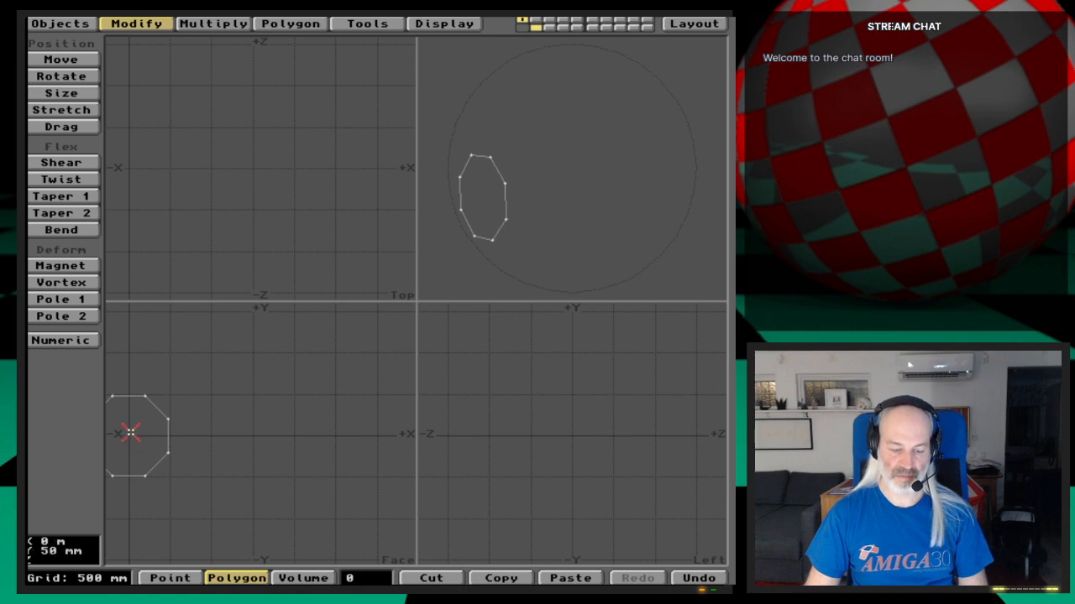
key("g")
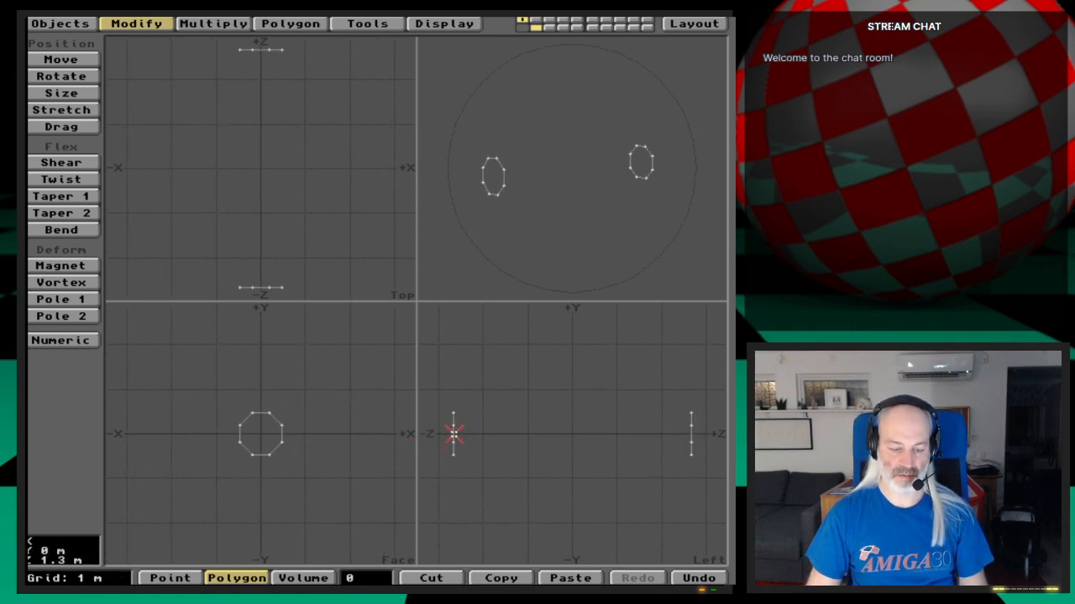
key("g")
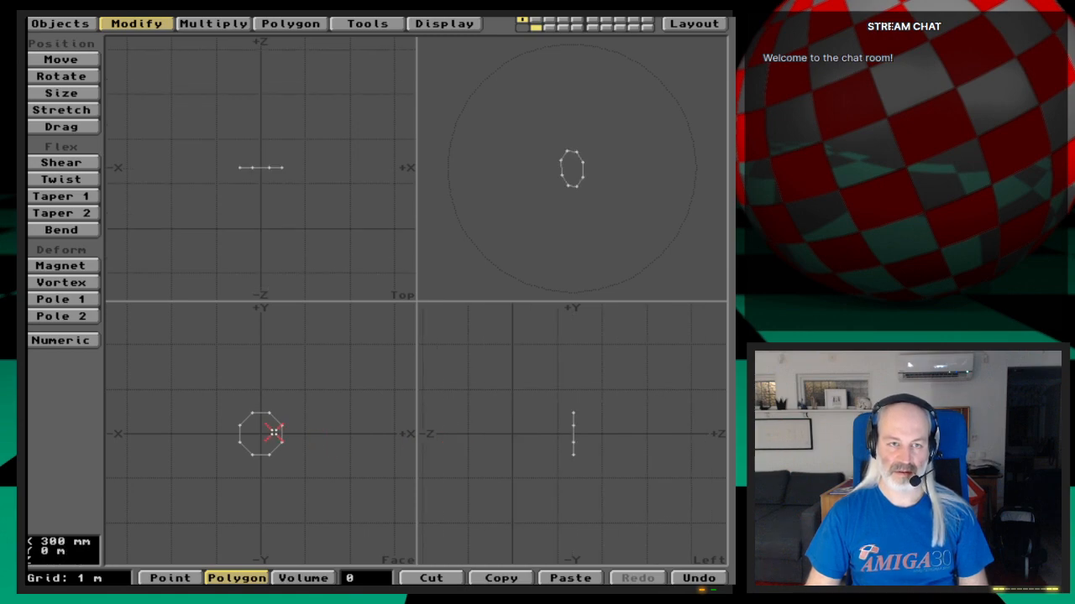
key("period")
key("period")
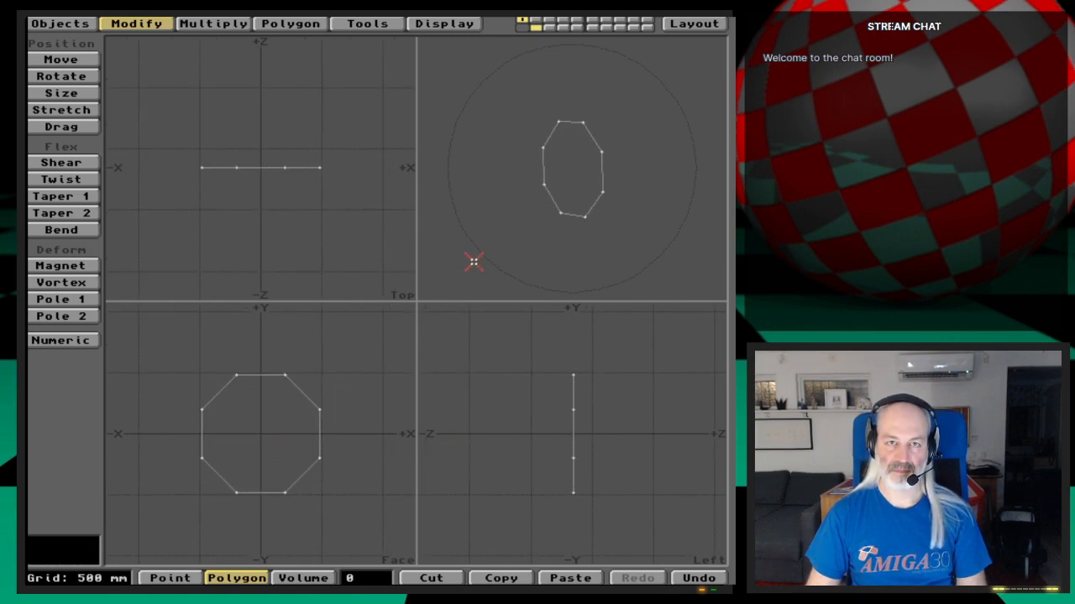
key("period")
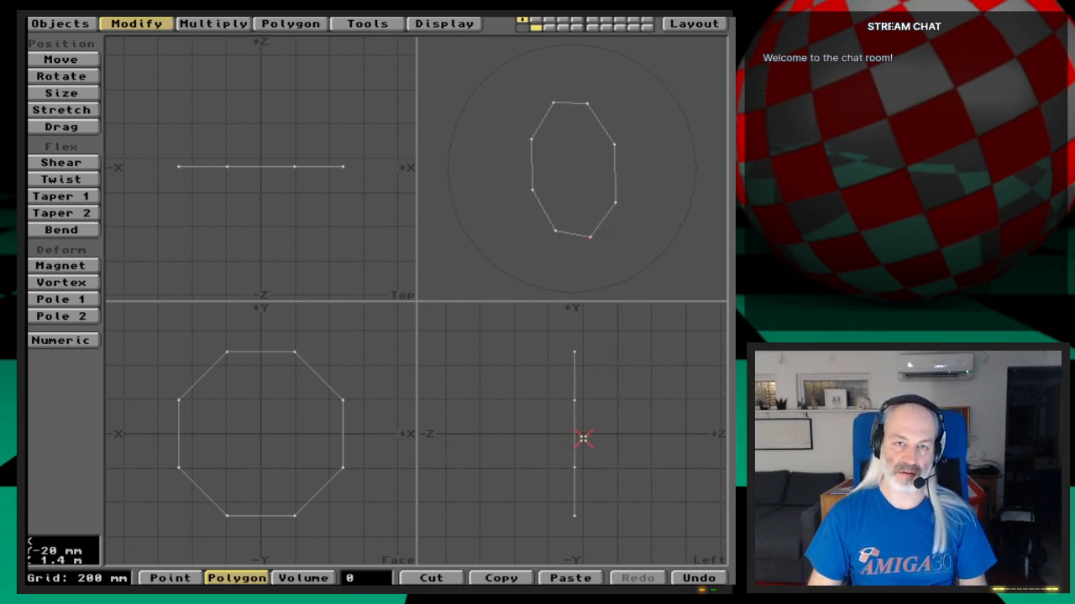
key("Delete")
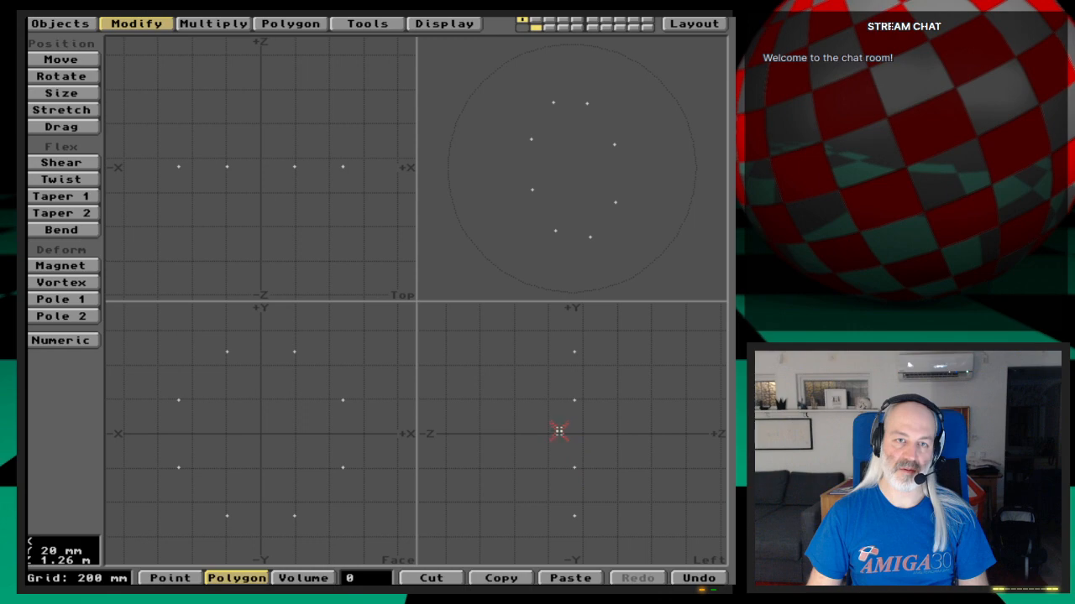
left_click(300, 23)
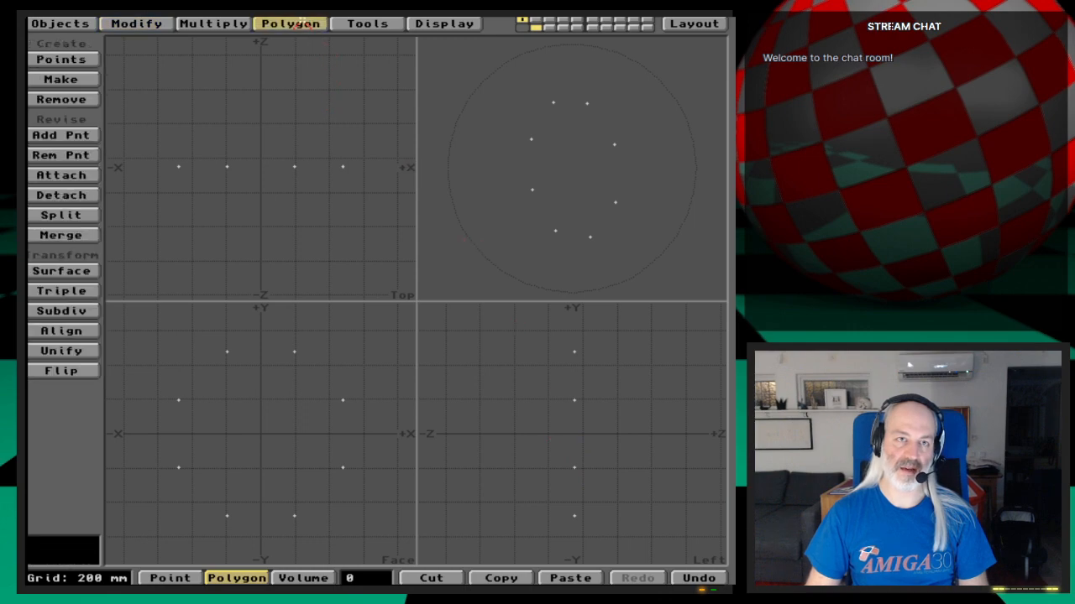
left_click(81, 59)
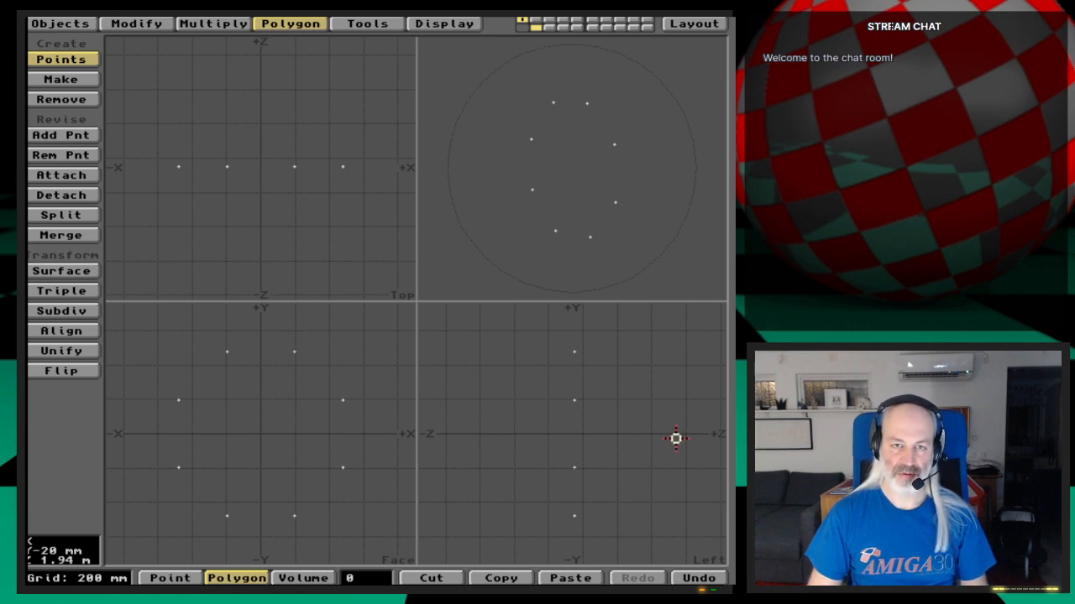
left_click_drag(681, 441, 473, 438, "alt")
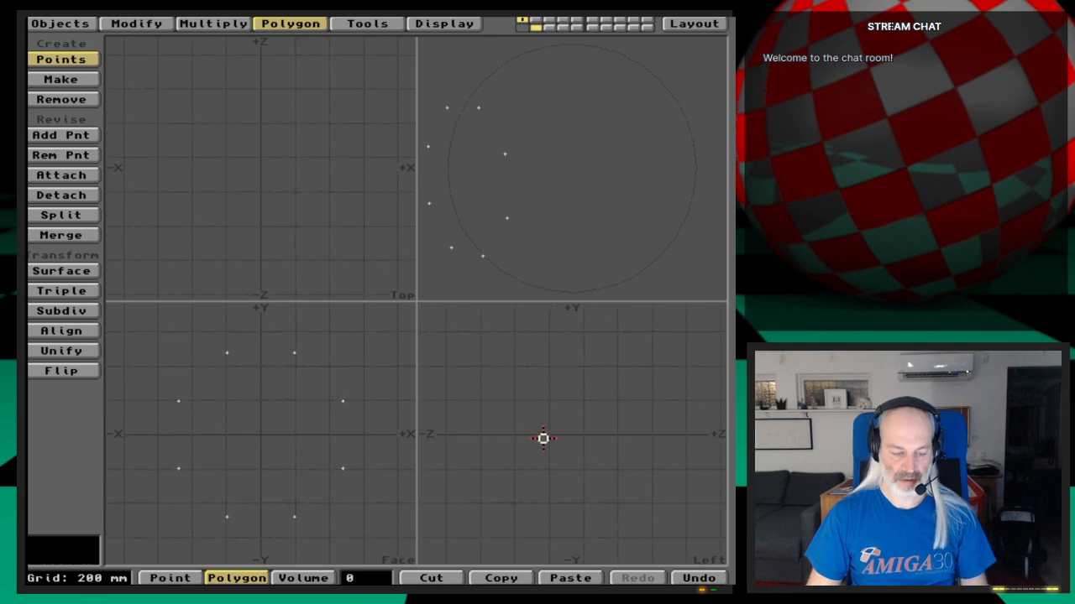
key("a")
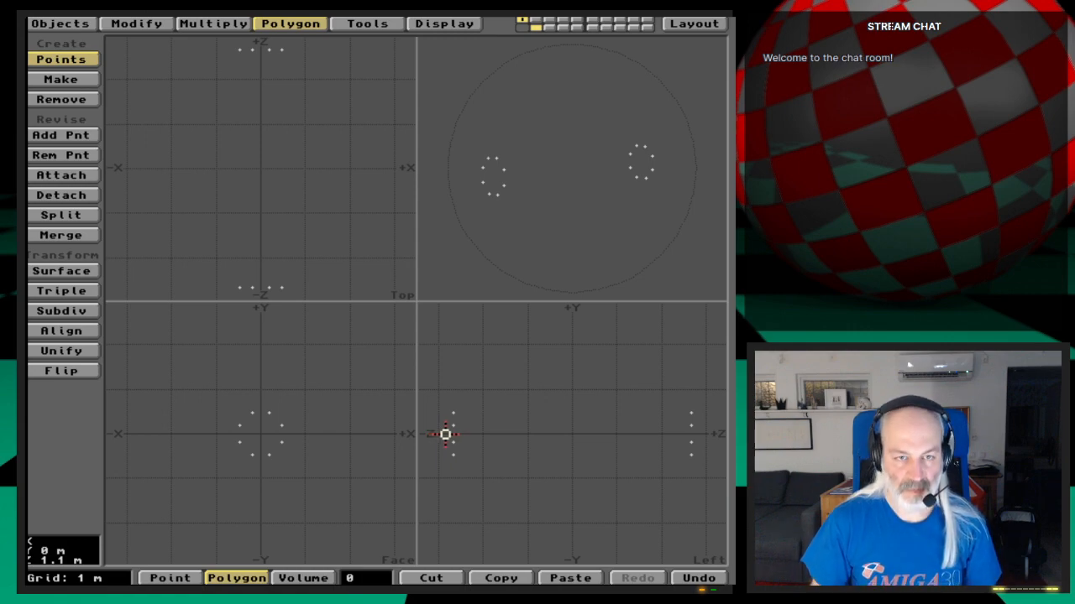
key("g")
key("period")
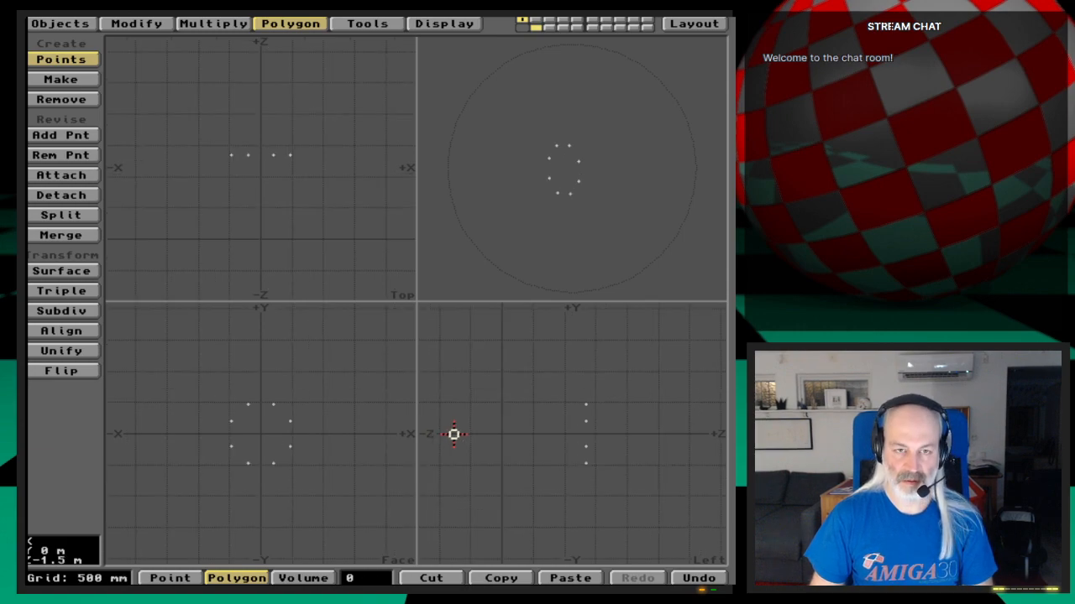
left_click(579, 432)
left_click_drag(579, 432, 577, 432)
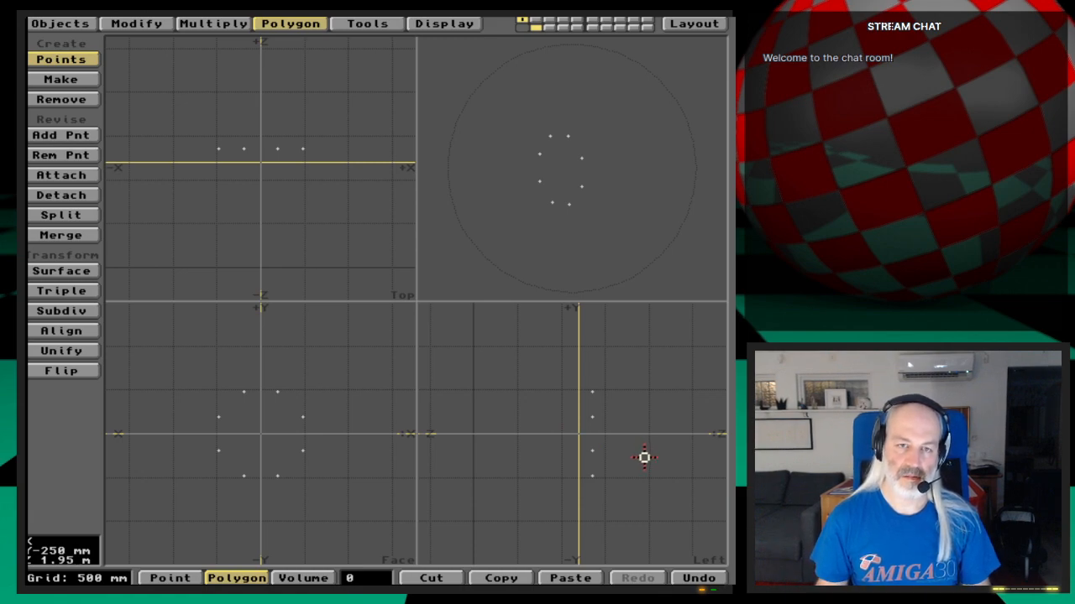
key("space")
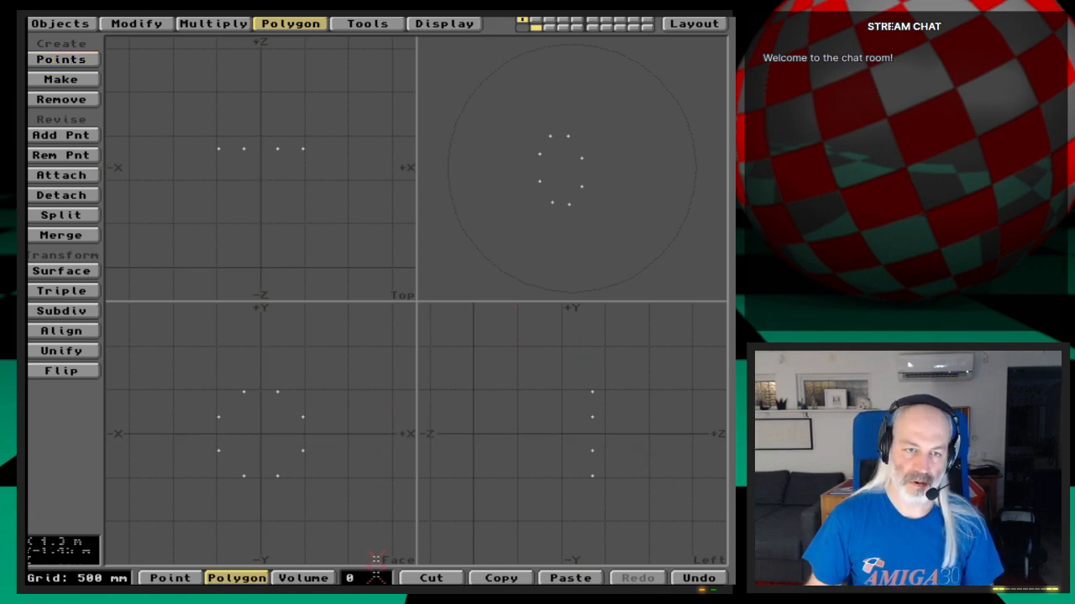
Step: Unhide all the hidden polygons of the object
key("a")
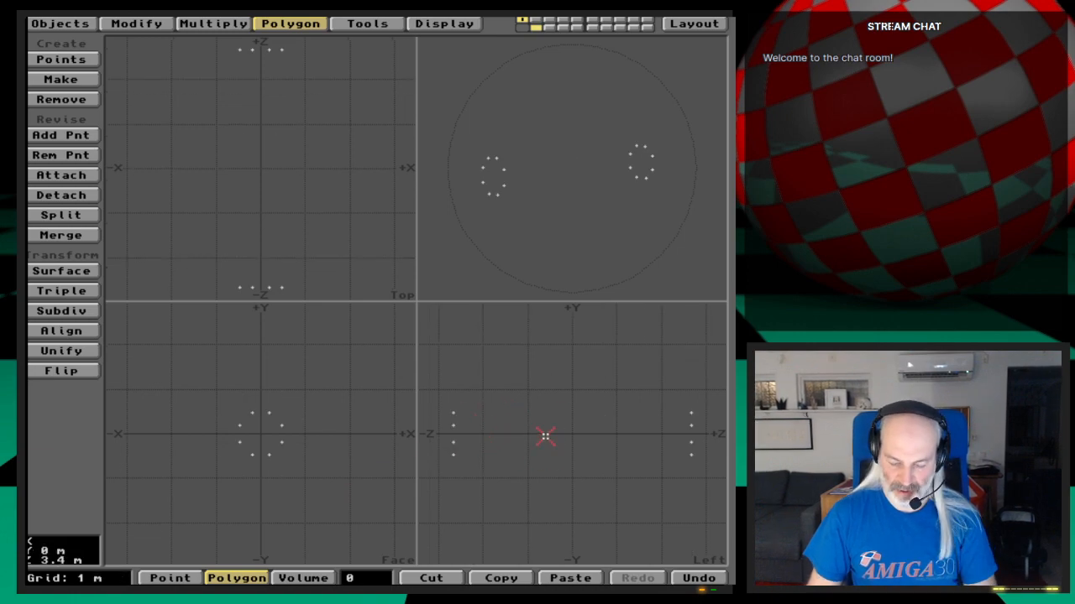
key("backslash")
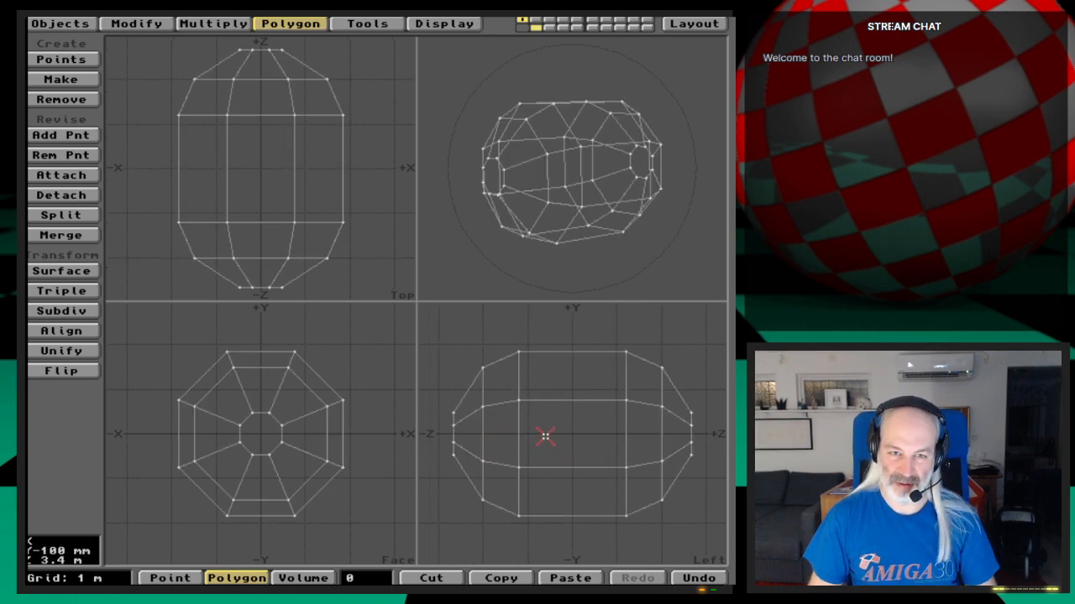
key("u")
key("F2")
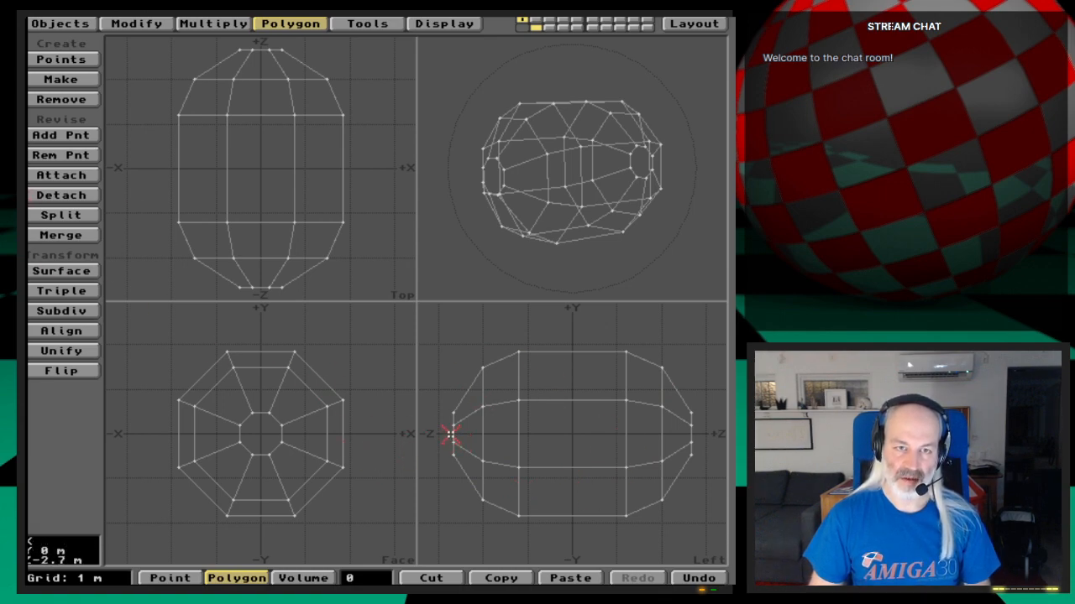
Step: Switch to point selection and undo the removal of the end-cap polygons
key("space")
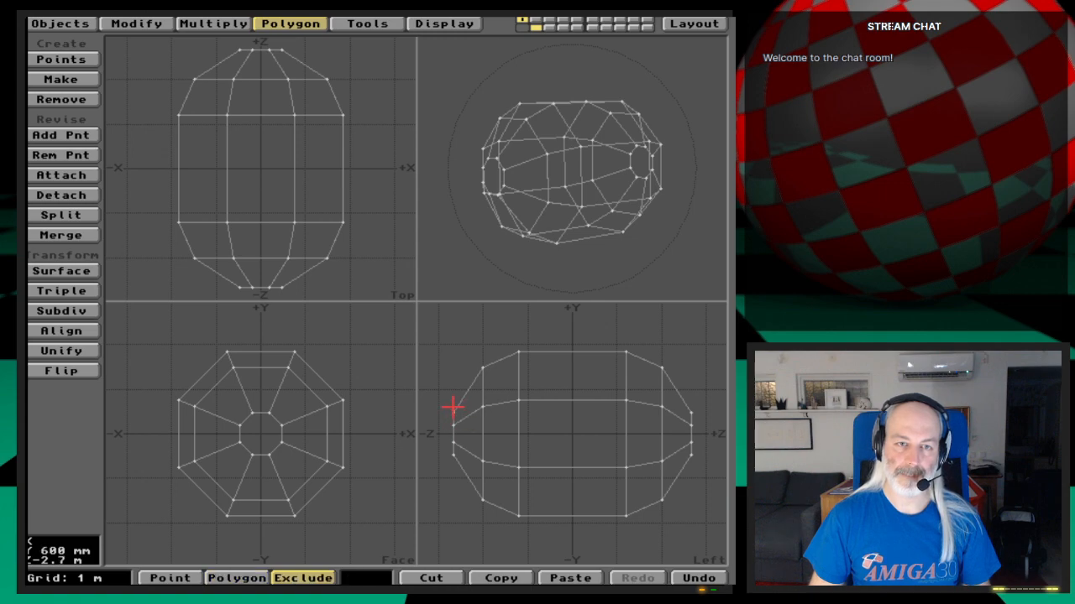
key("space")
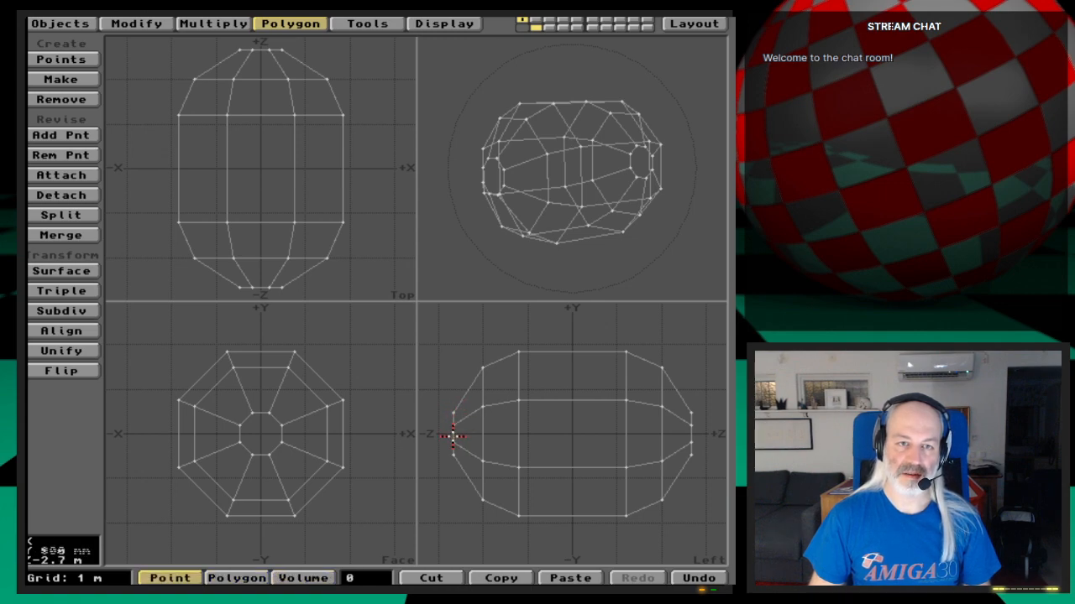
key("u")
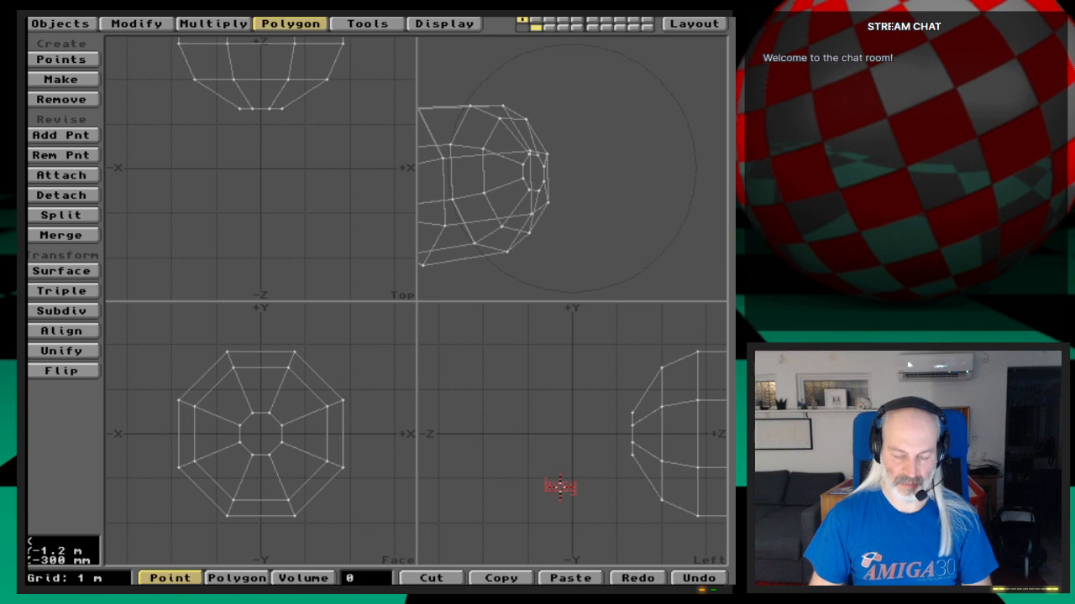
Step: Switch to polygon selection and restore the bevelled object with its small octagonal end caps, leaving no polygons selected
key("space")
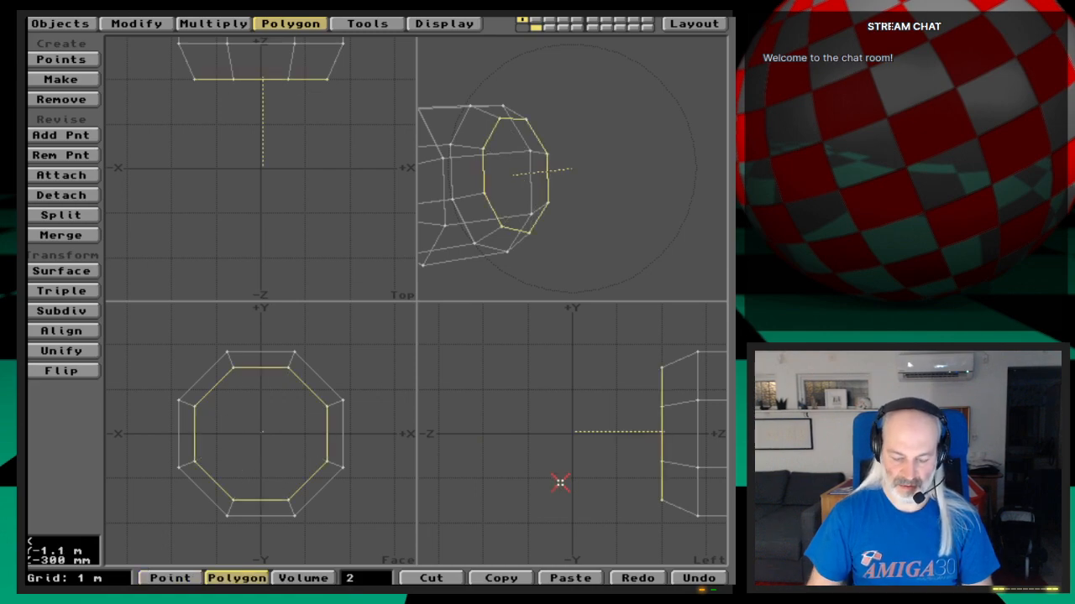
key("u")
left_click(372, 577)
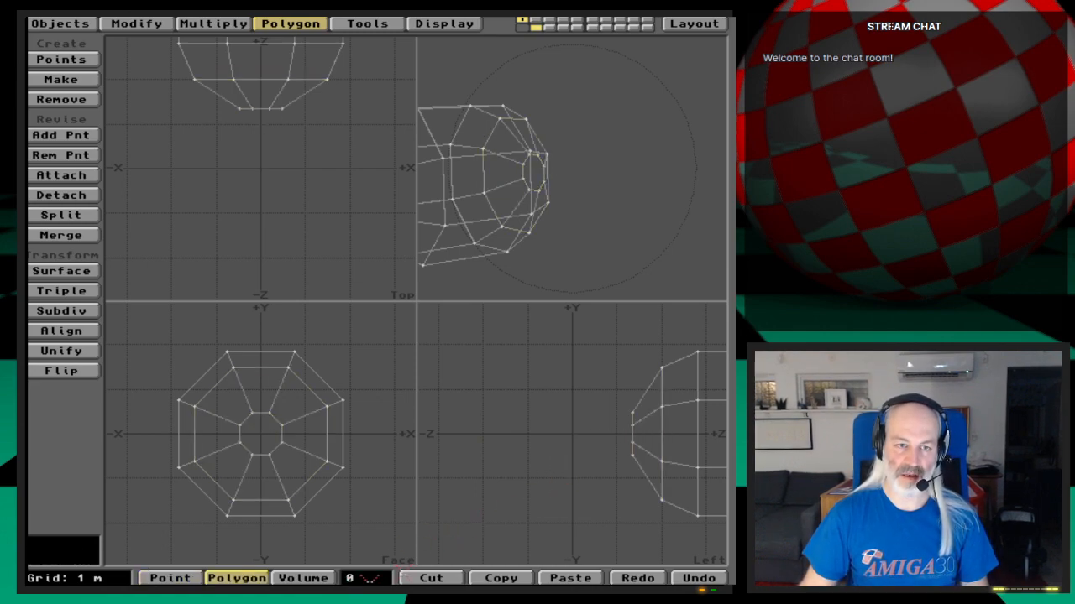
key("a")
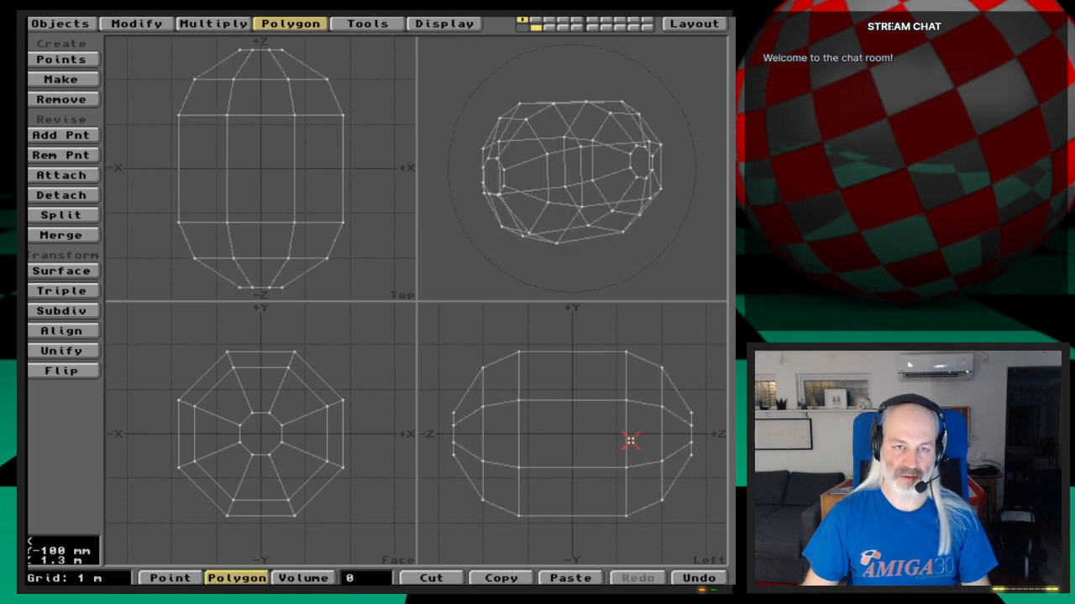
Step: Isolate the two small octagonal end caps by hiding everything else, and remove their polygons while keeping the corner points
left_click(453, 434)
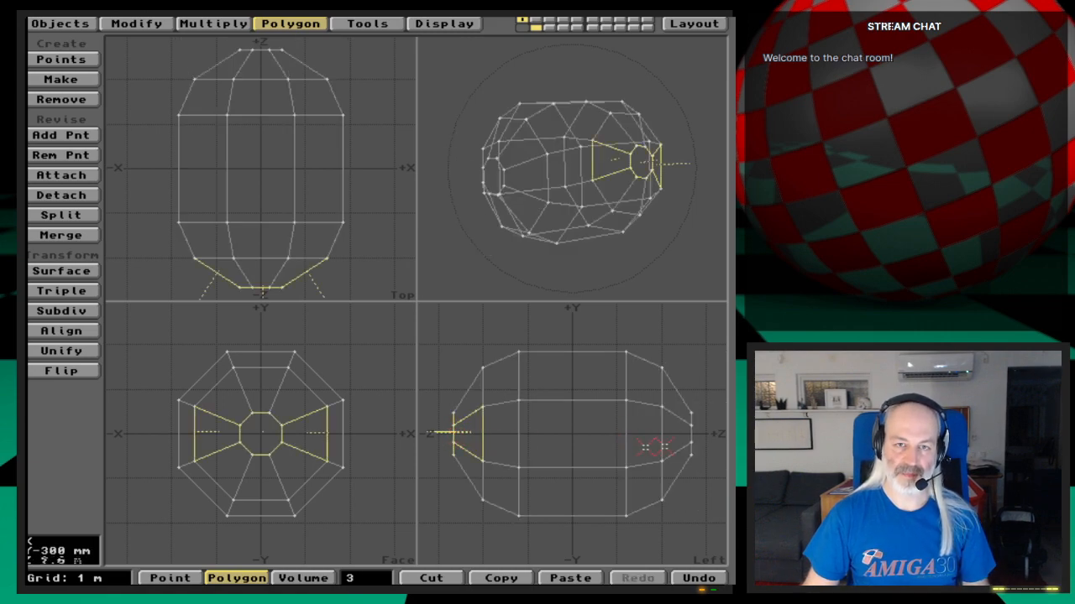
left_click(690, 445)
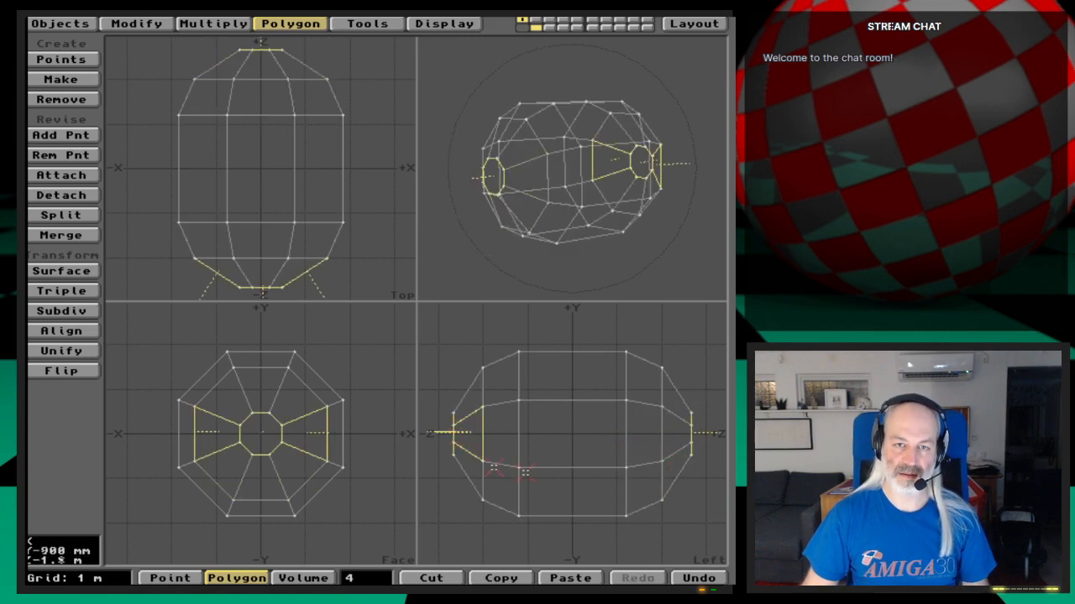
left_click(476, 456)
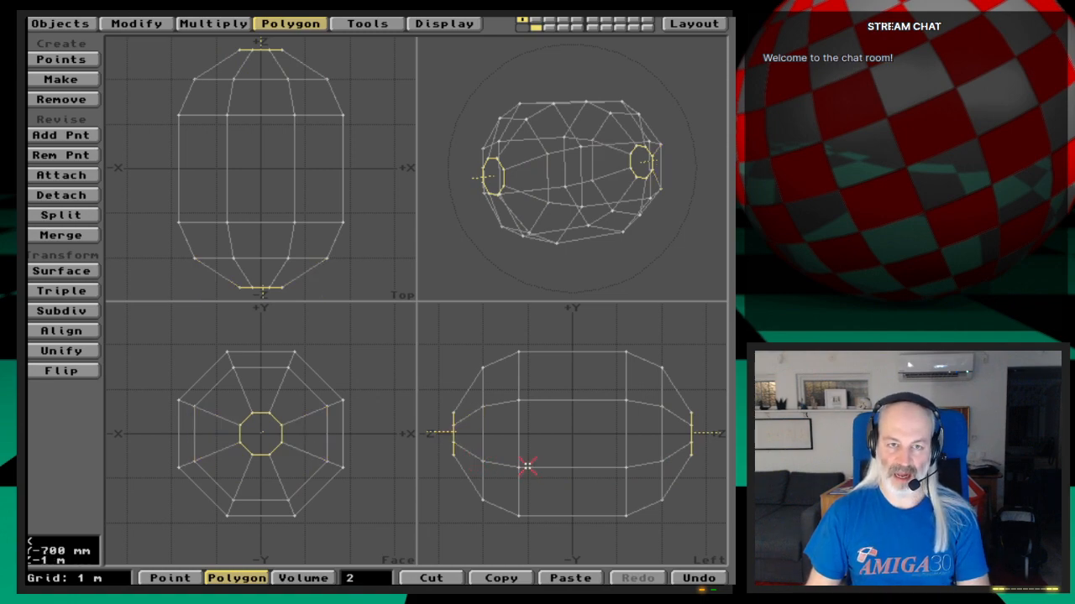
key("equal")
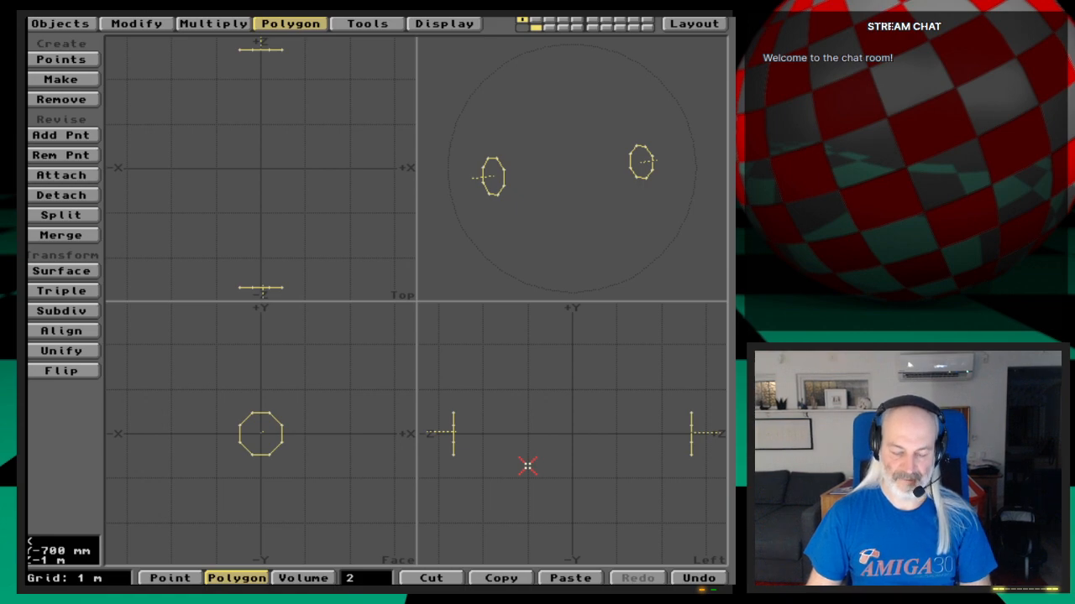
key("Delete")
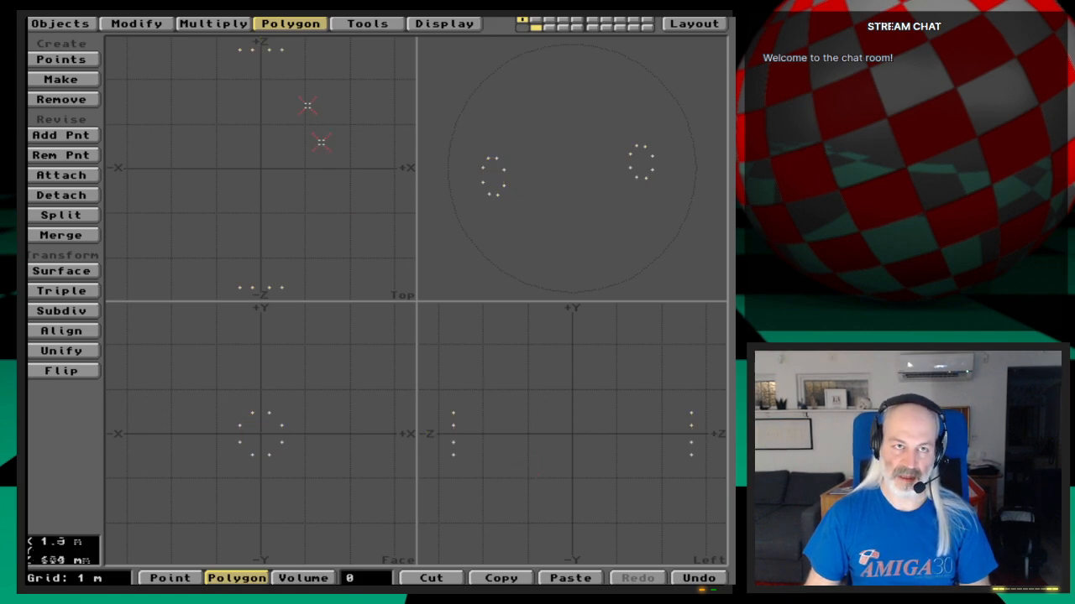
Step: Create two centre points on the Z axis just outside the end caps, one at Z -2.8 m and one at Z 2.8 m
left_click(62, 59)
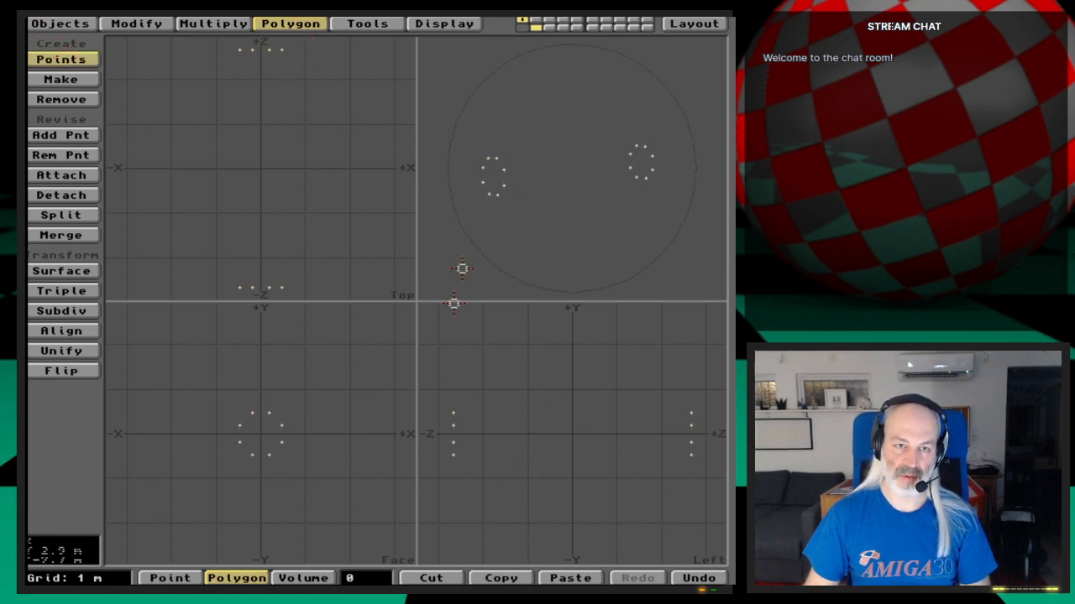
left_click(446, 434)
left_click_drag(446, 434, 447, 434)
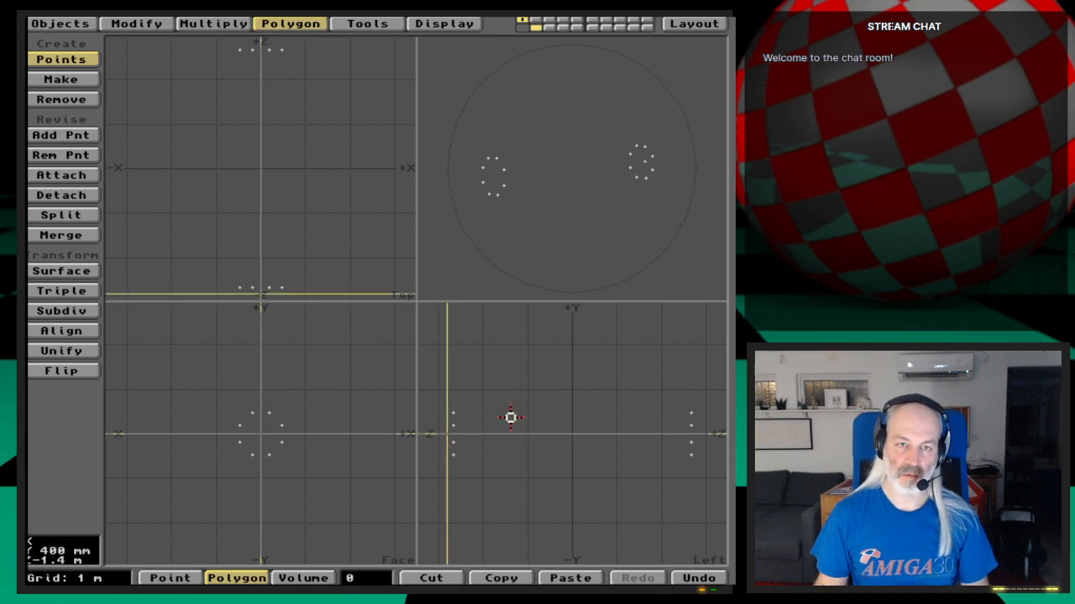
key("n")
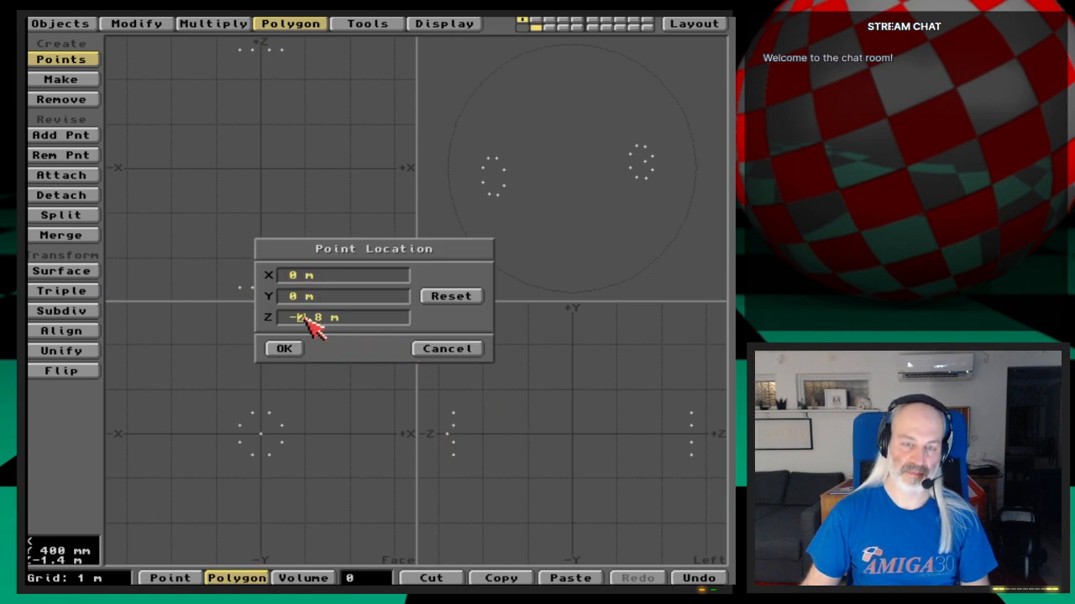
key("BackSpace")
key("Return")
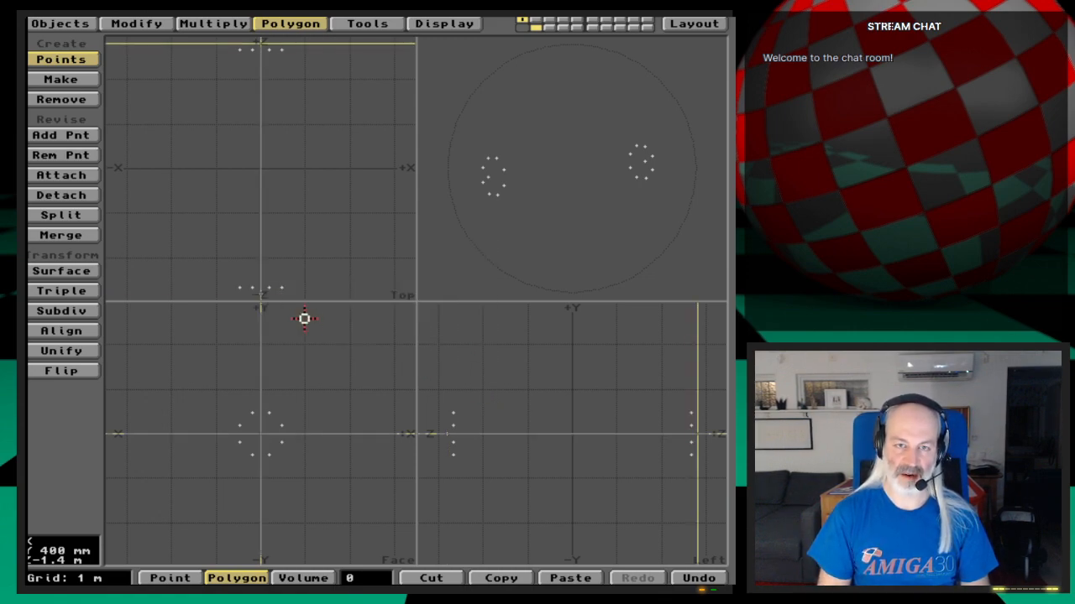
key("space")
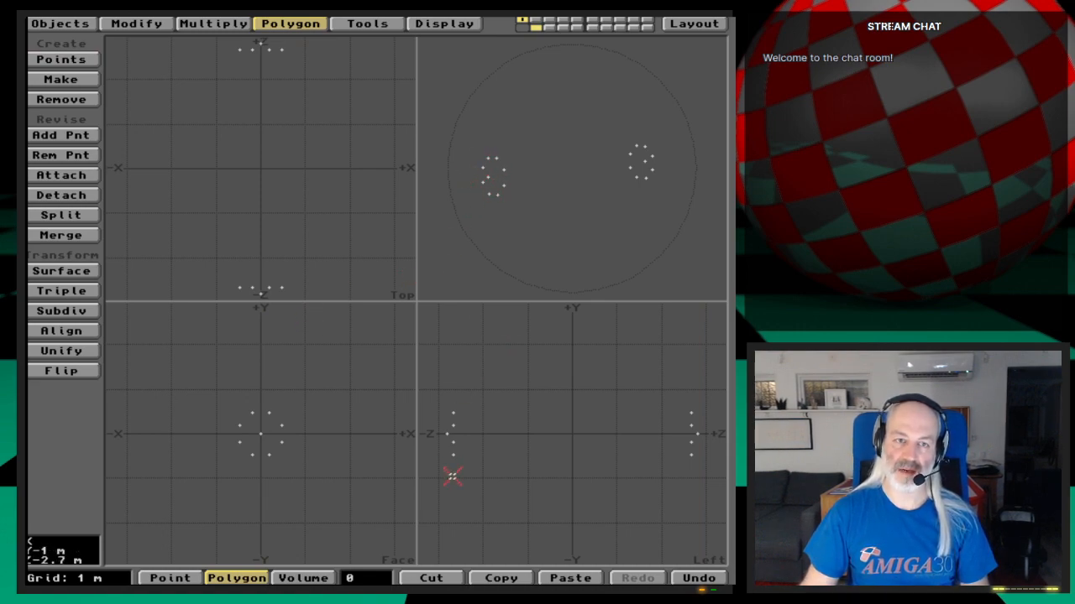
Step: In point selection, make a triangle from the negative-Z cap's centre point and the two corner points on its +X side
key("g")
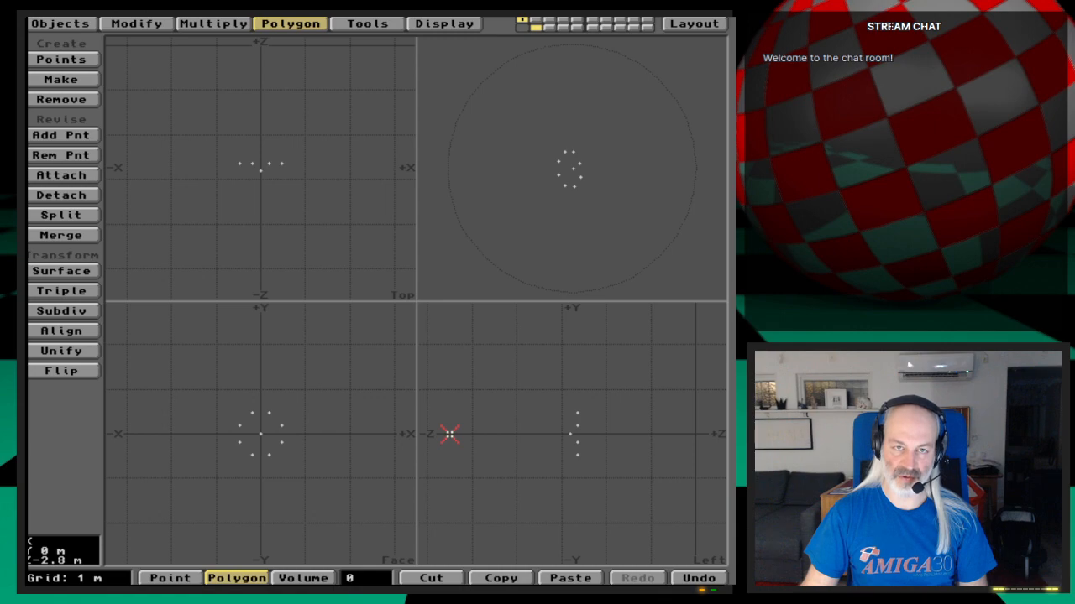
key("period")
key("period")
key("period")
key("period")
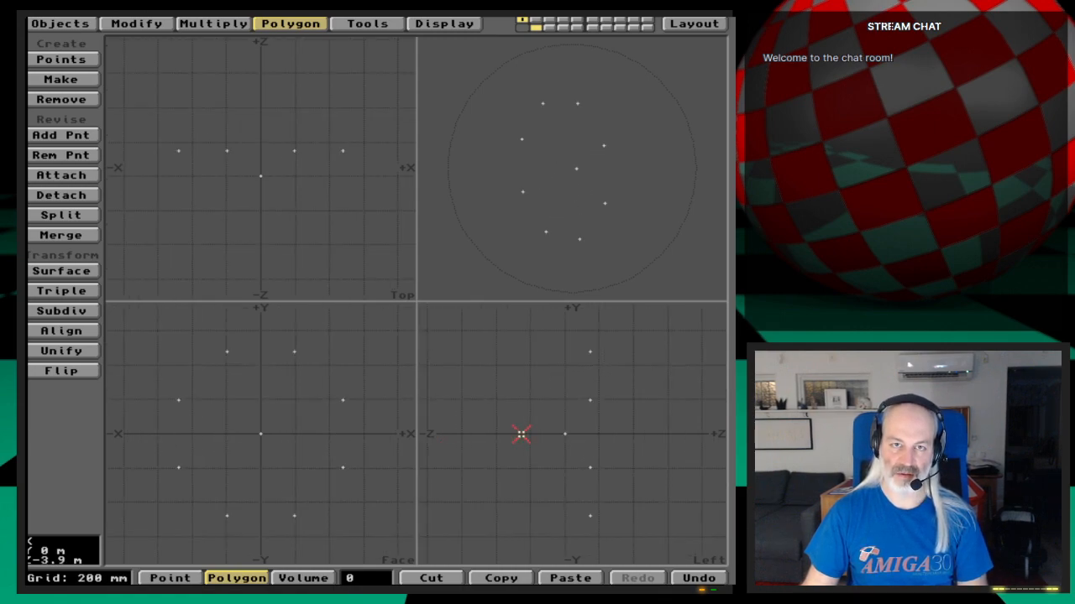
left_click_drag(625, 192, 557, 206)
left_click_drag(636, 181, 619, 169)
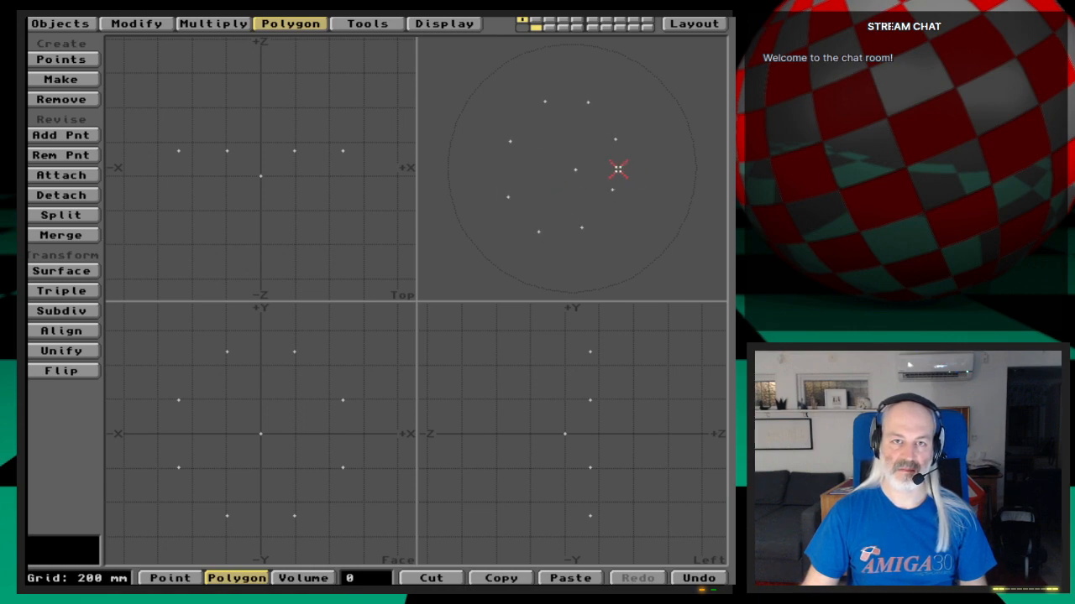
key("space")
key("space")
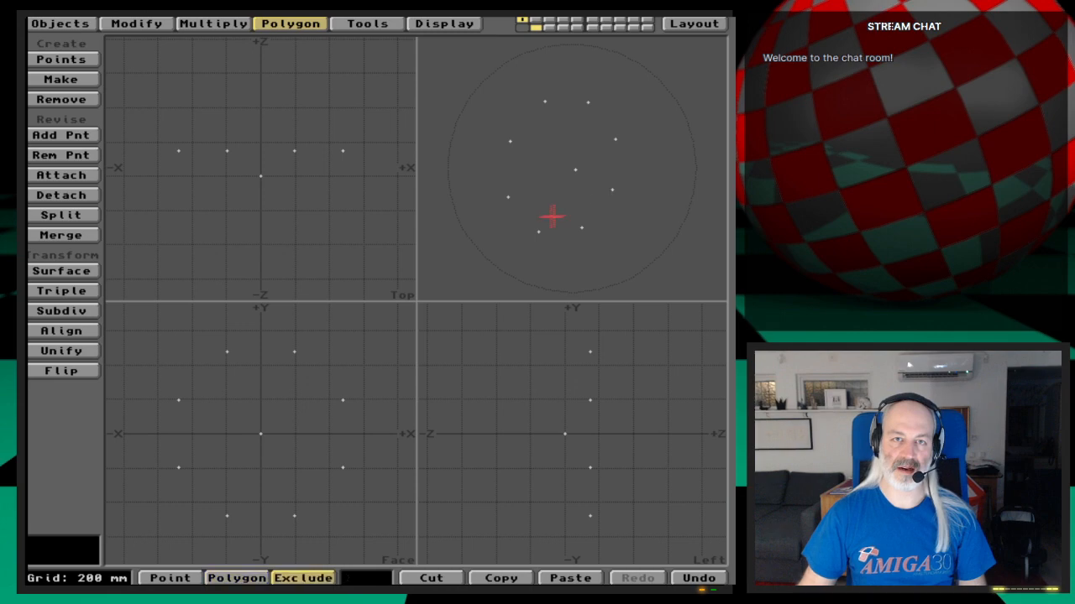
key("space")
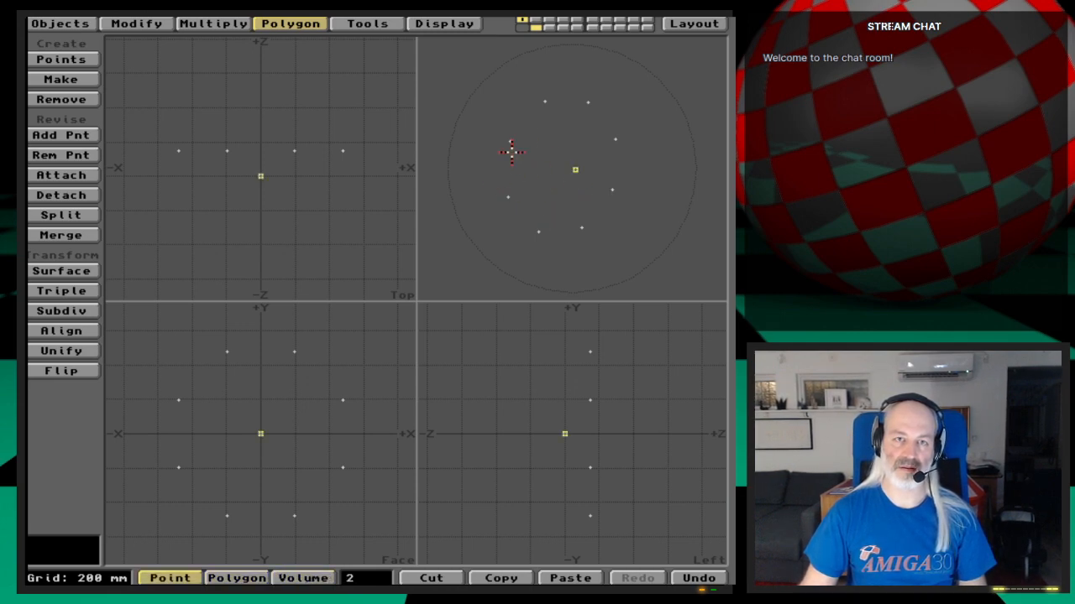
left_click(577, 171)
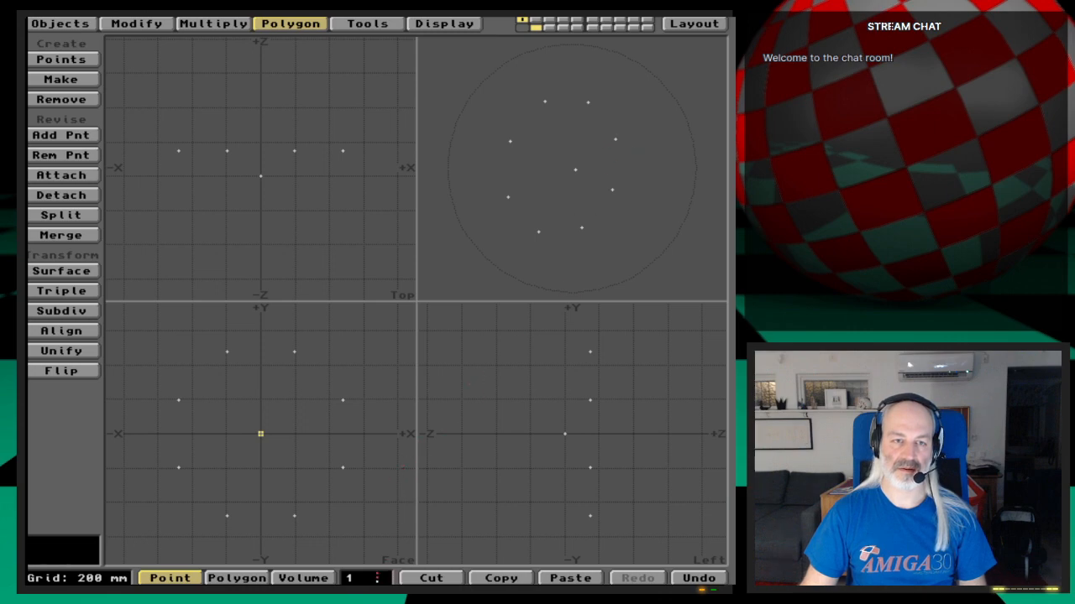
left_click(377, 578)
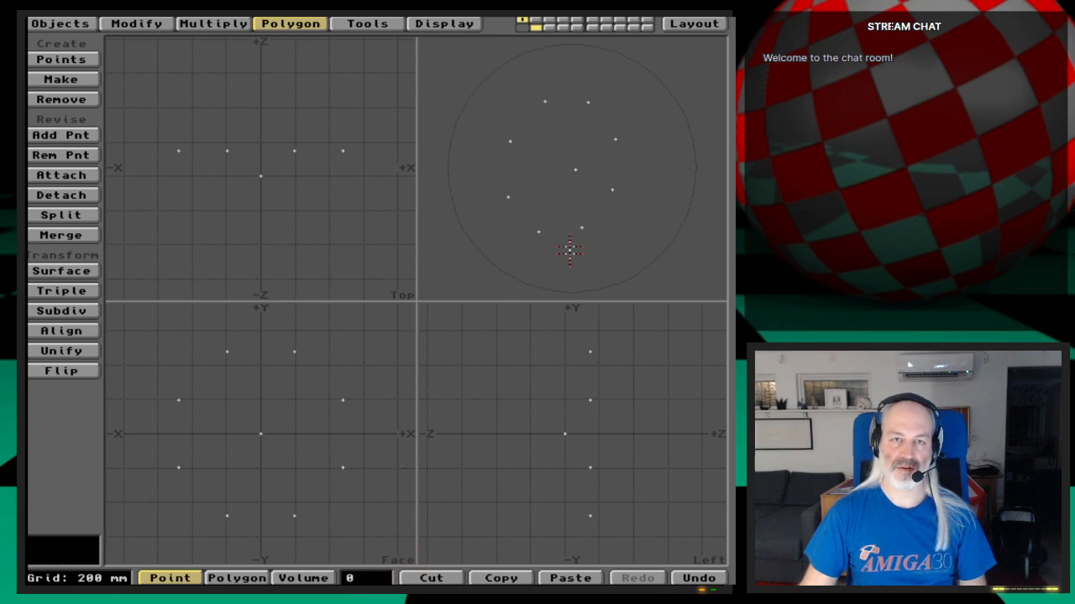
left_click(574, 170)
left_click(615, 140)
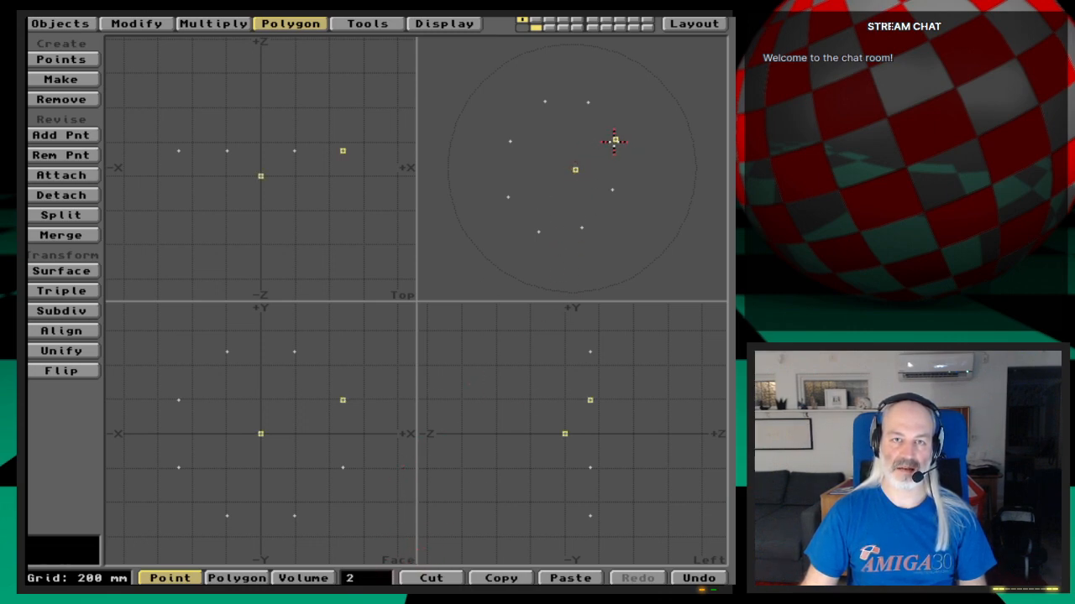
left_click(612, 190)
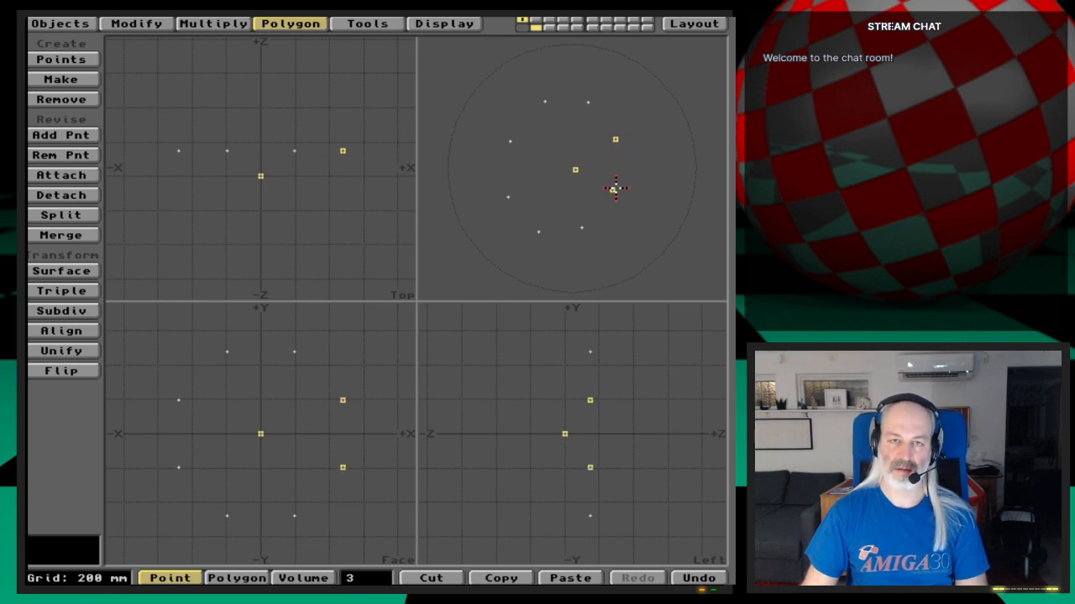
key("p")
Step: Make the negative-Z cap's lower +X diagonal triangle and its bottom triangle, both meeting at the centre point
left_click(574, 169)
left_click(612, 190)
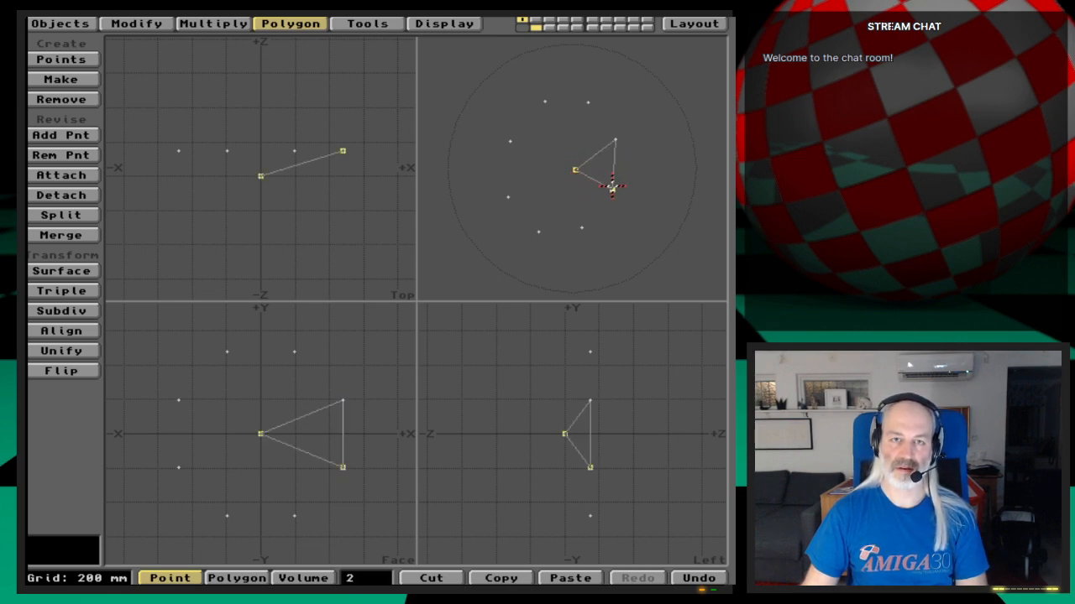
left_click(581, 227)
key("p")
left_click(581, 227)
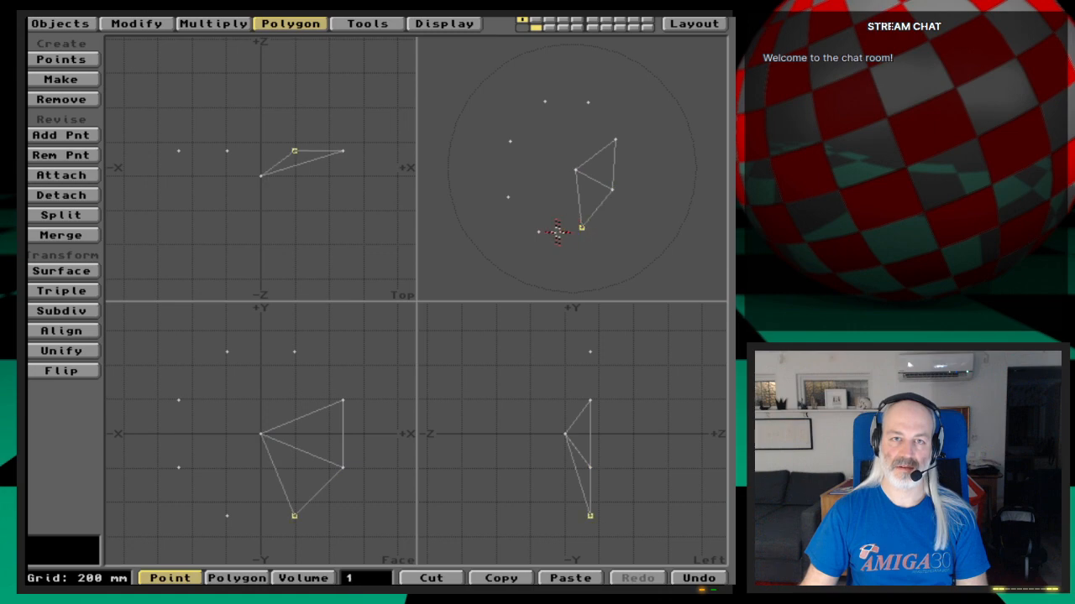
left_click(538, 230)
left_click(574, 170)
key("p")
Step: Make the negative-Z cap's lower -X diagonal triangle and its -X side triangle from the centre point
left_click(575, 169)
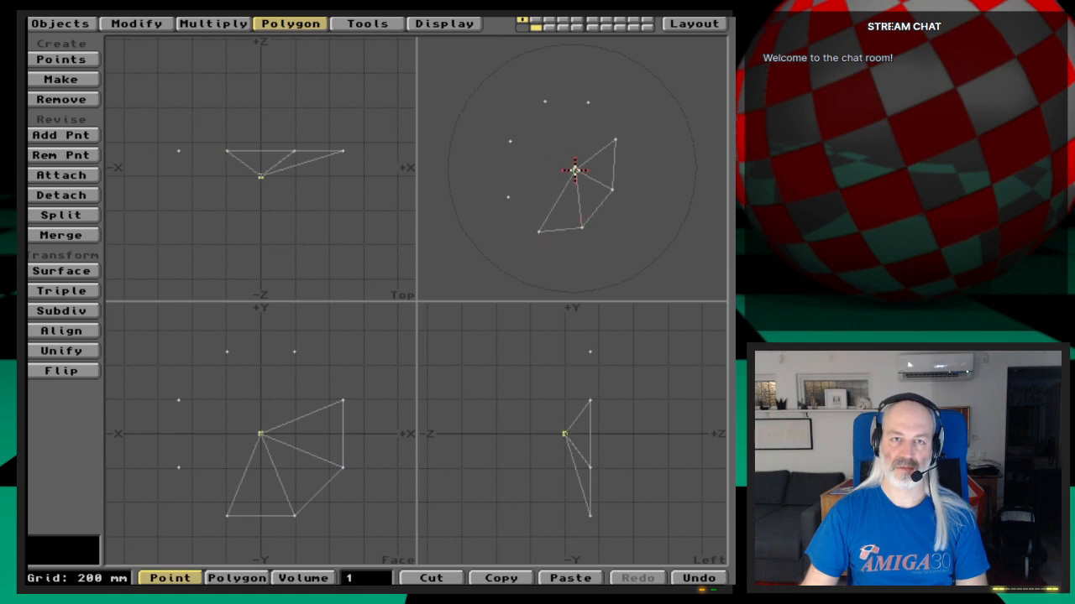
left_click(539, 230)
left_click(508, 198)
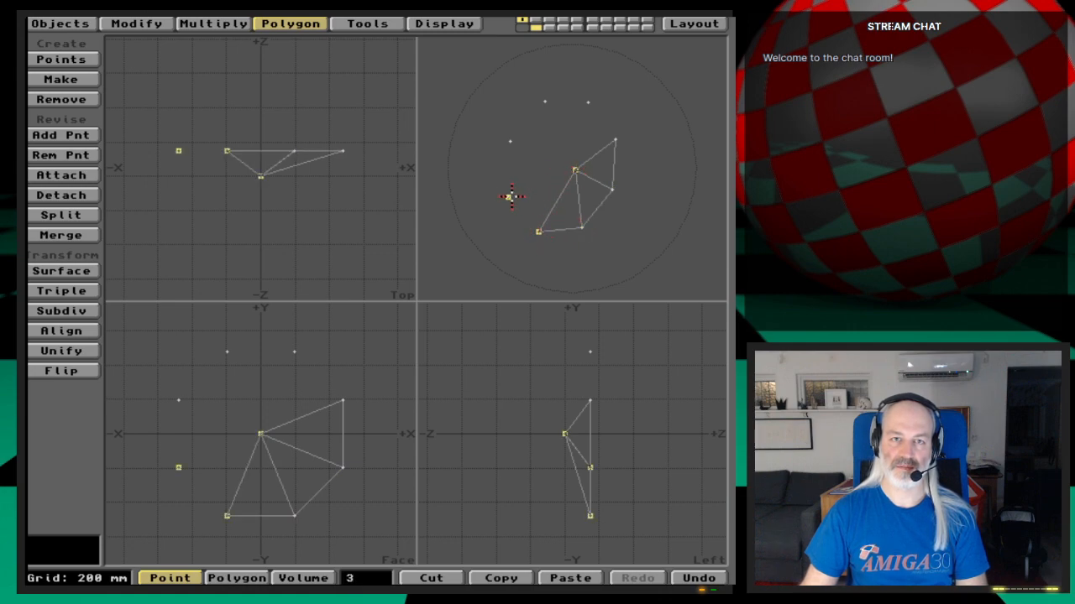
key("p")
left_click(508, 197)
left_click(510, 142)
left_click(576, 169)
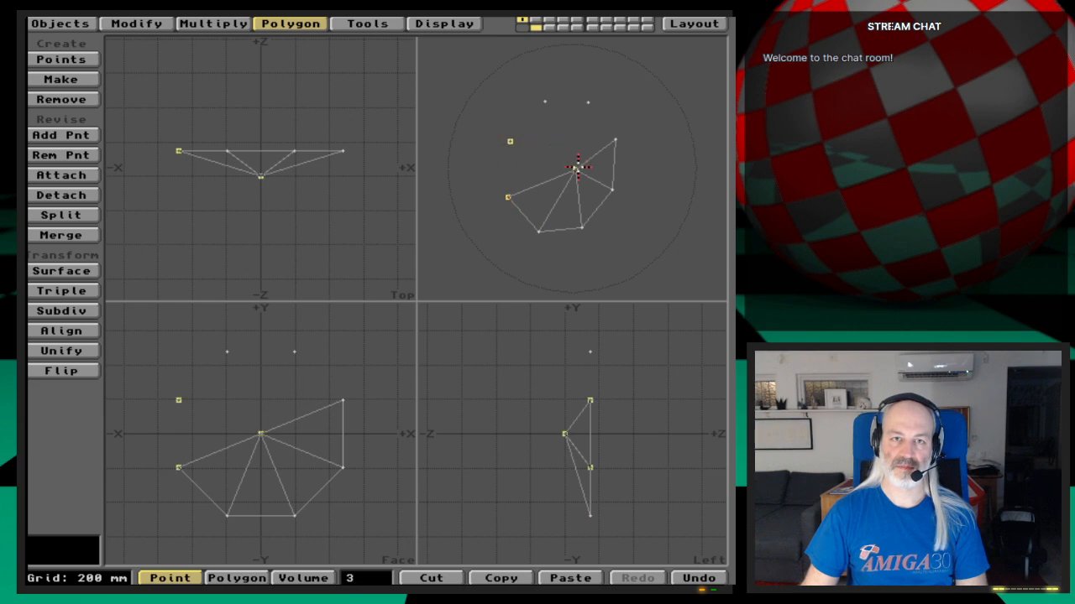
key("p")
Step: Close the negative-Z cap with its upper -X diagonal, top and upper +X diagonal triangles around the centre point
left_click(575, 171)
left_click(509, 141)
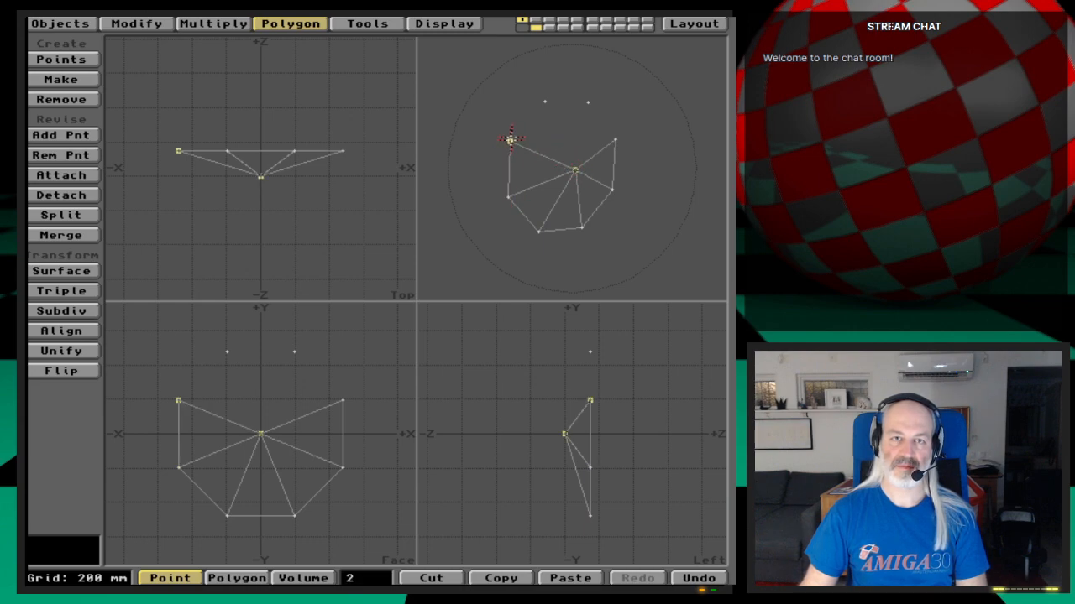
left_click(544, 102)
key("p")
left_click(544, 103)
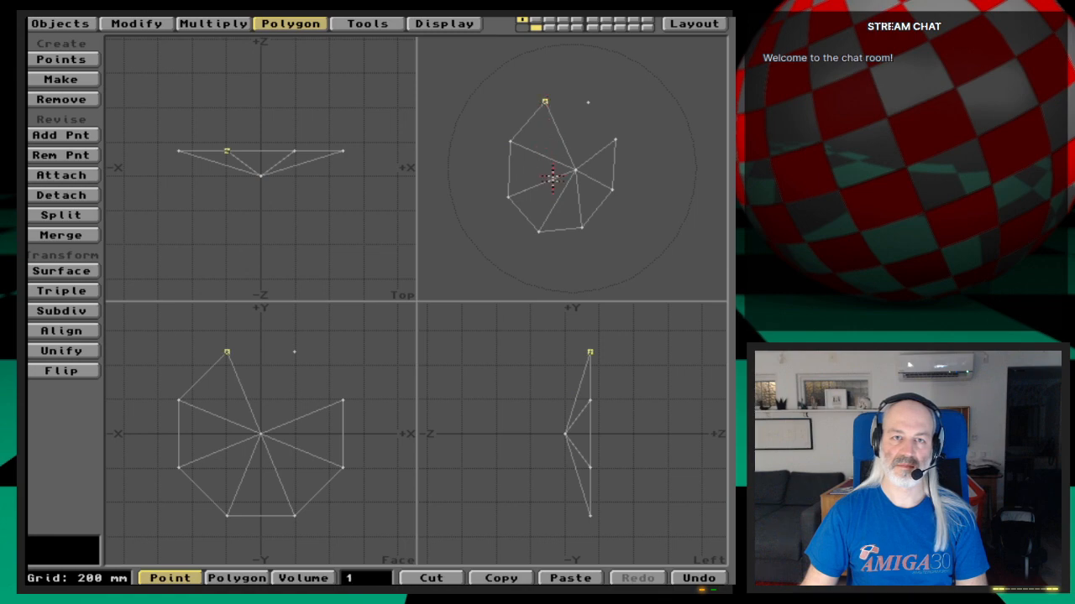
left_click(587, 101)
left_click(574, 170)
key("p")
left_click(574, 171)
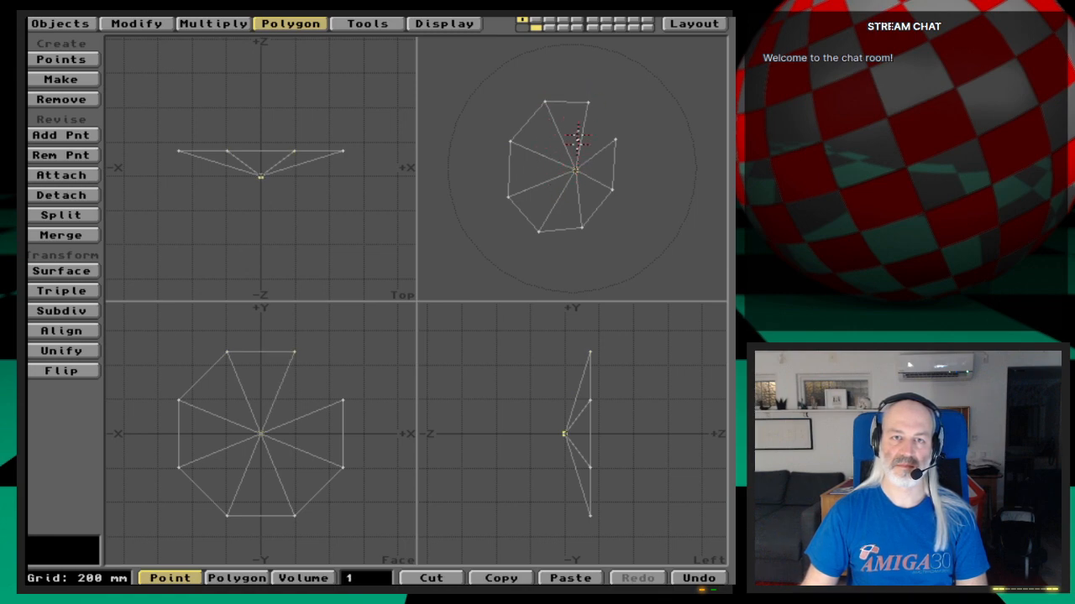
left_click(588, 102)
left_click(615, 139)
key("p")
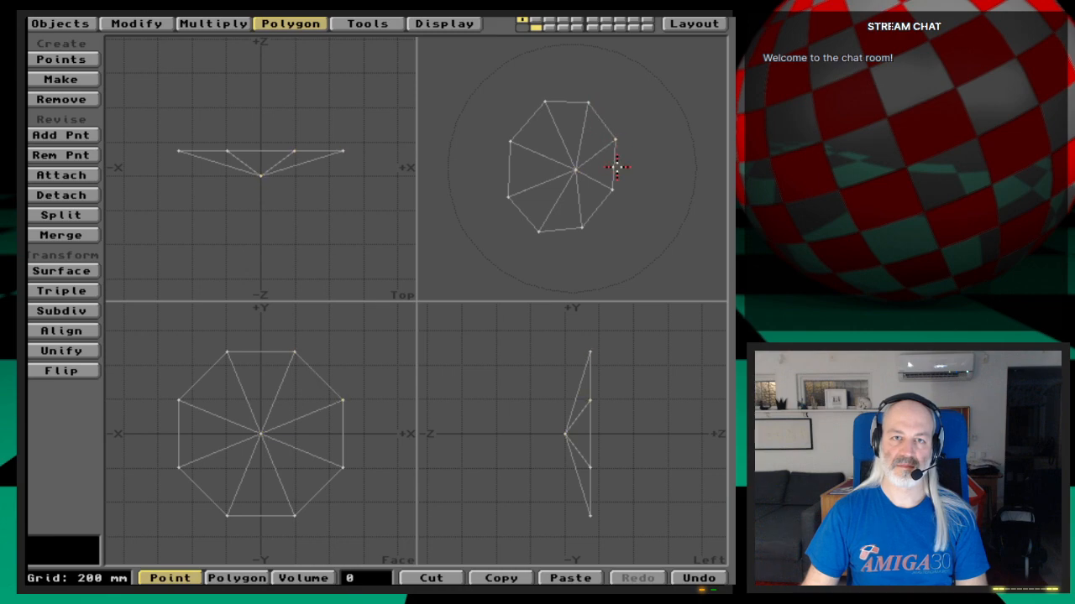
Step: Switch to polygon selection, check which way the new cap triangles face, and clear the selection
key("space")
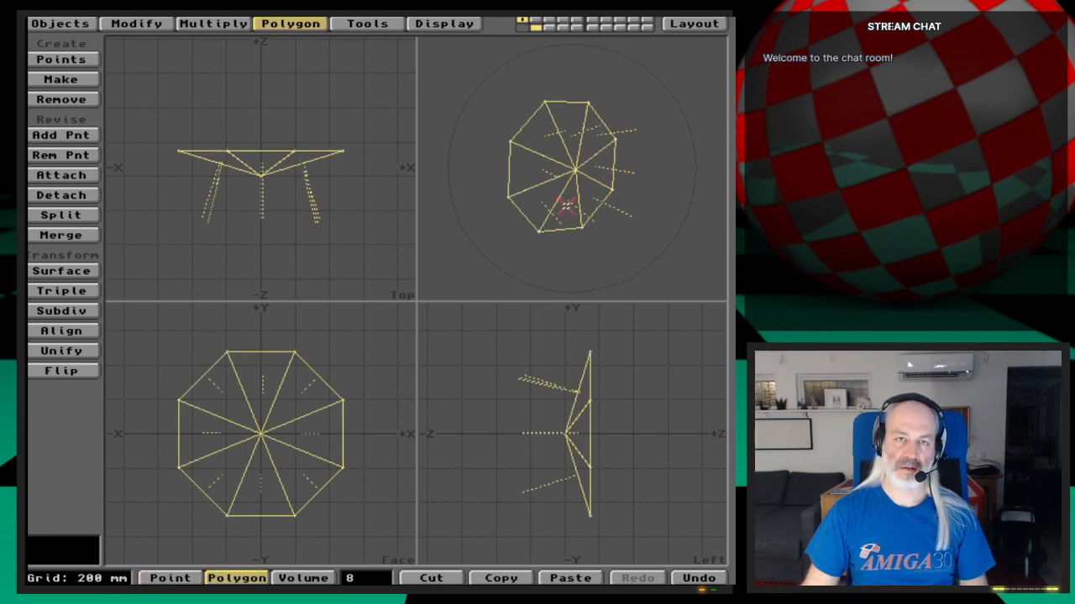
left_click_drag(472, 206, 540, 207)
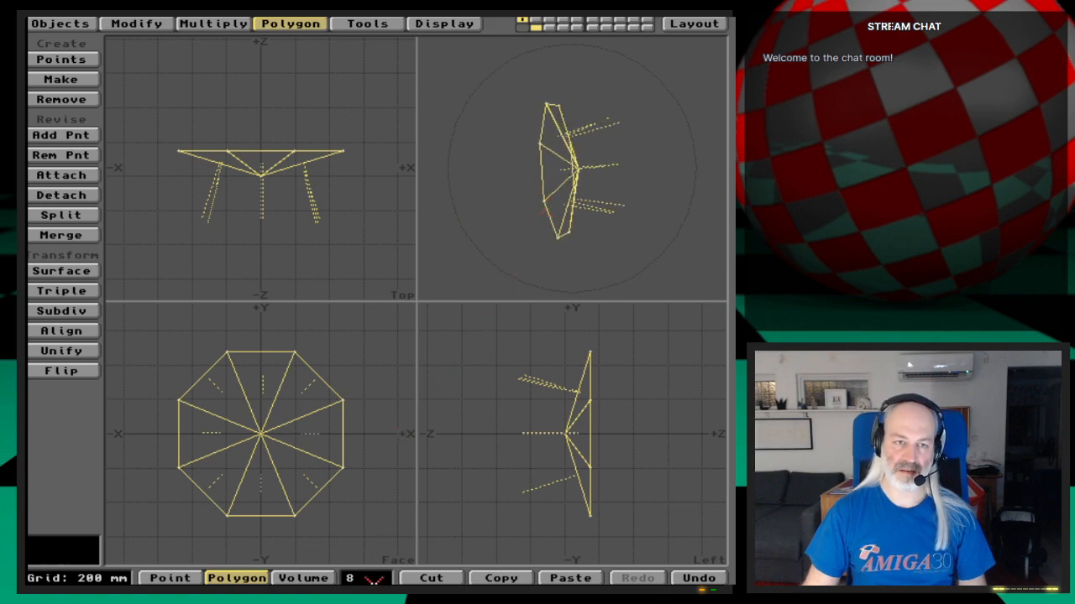
left_click(373, 579)
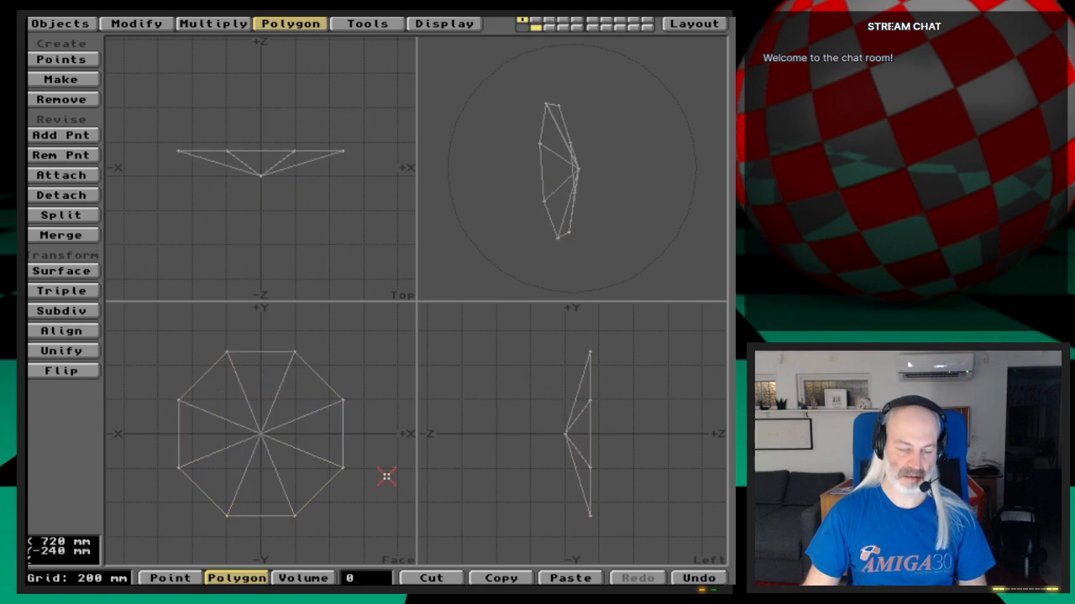
key("a")
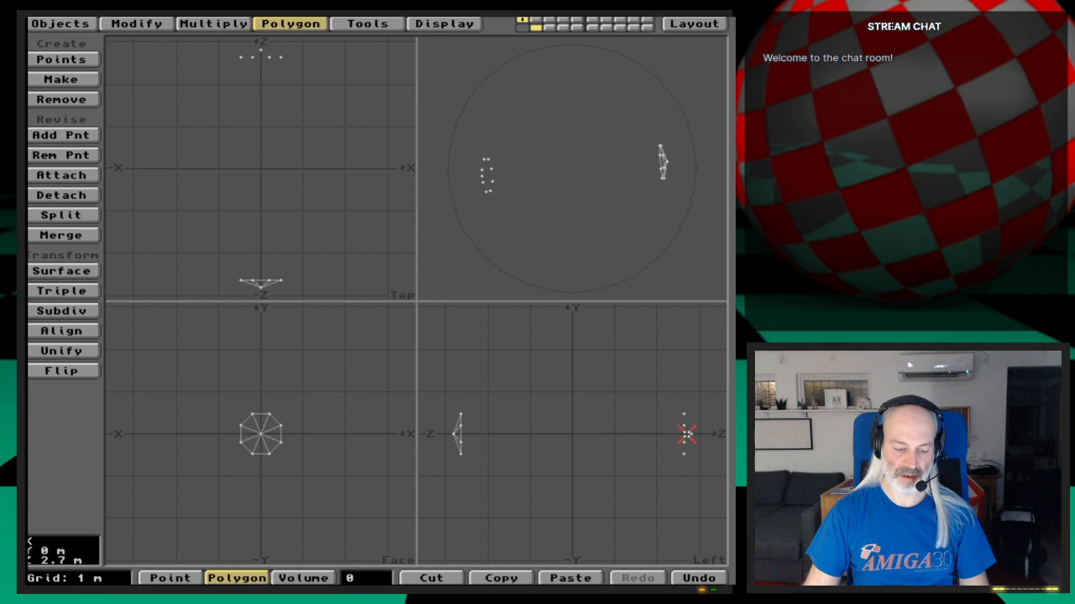
Step: Make the positive-Z cap's top triangle from its two top points and the centre point
key("c")
key("period")
key("period")
key("period")
key("period")
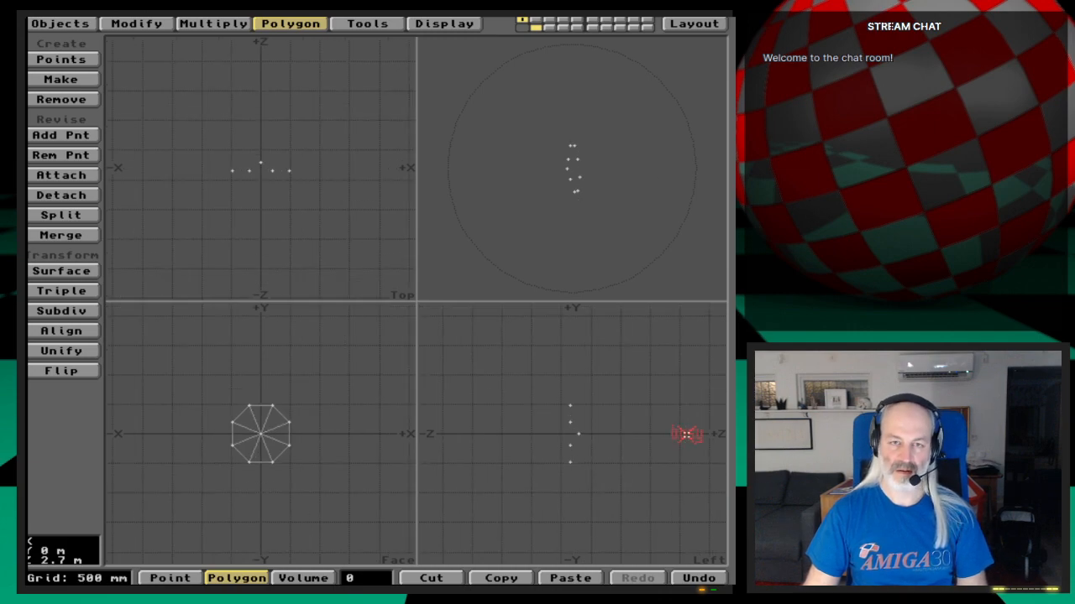
left_click_drag(632, 216, 614, 211)
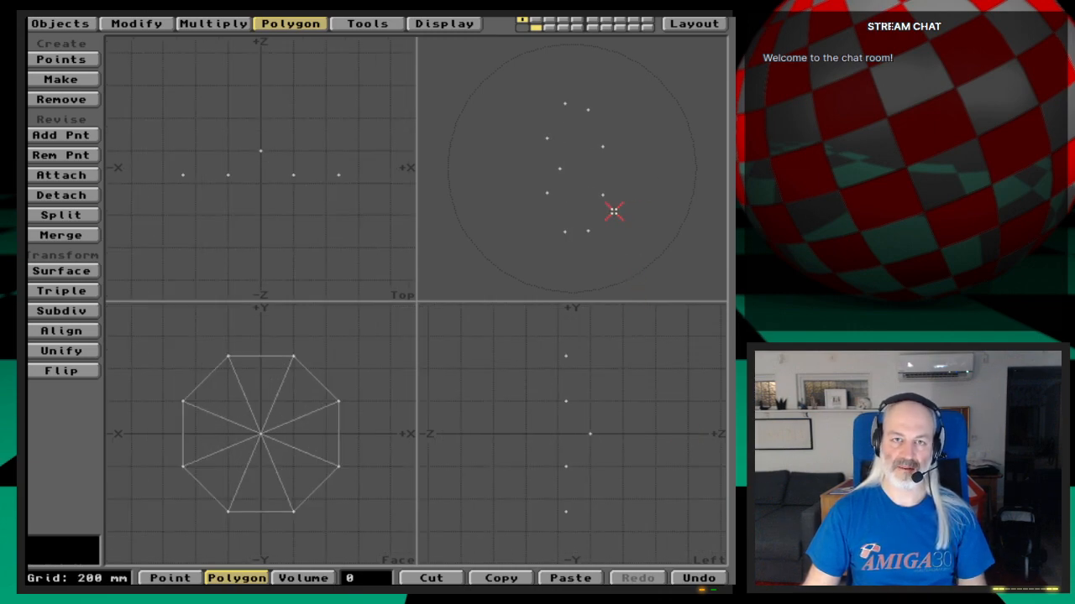
left_click_drag(559, 156, 547, 186)
key("space")
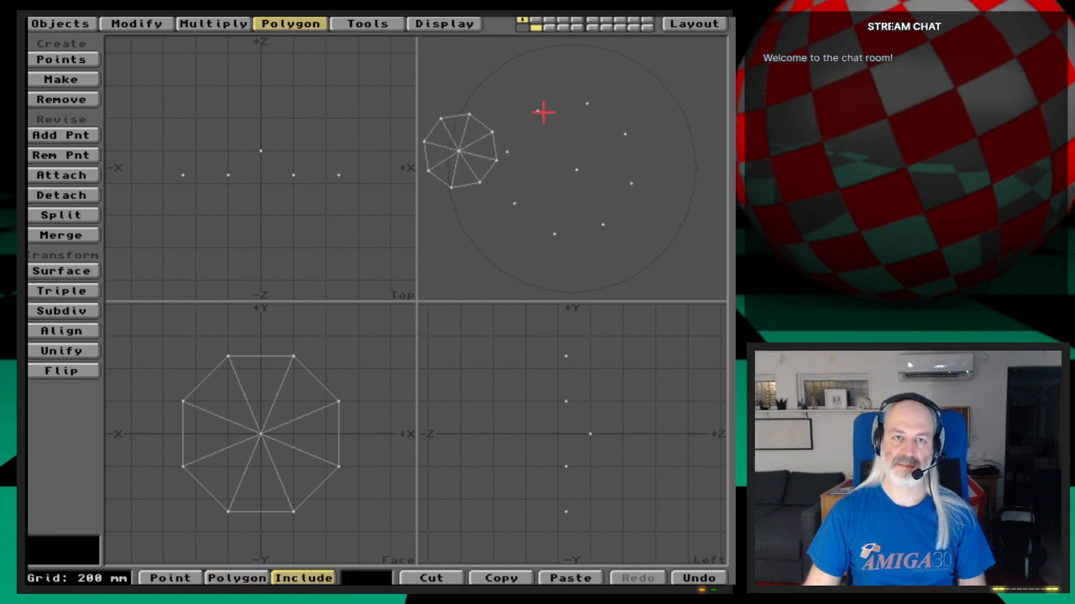
key("space")
left_click(537, 110)
left_click(587, 103)
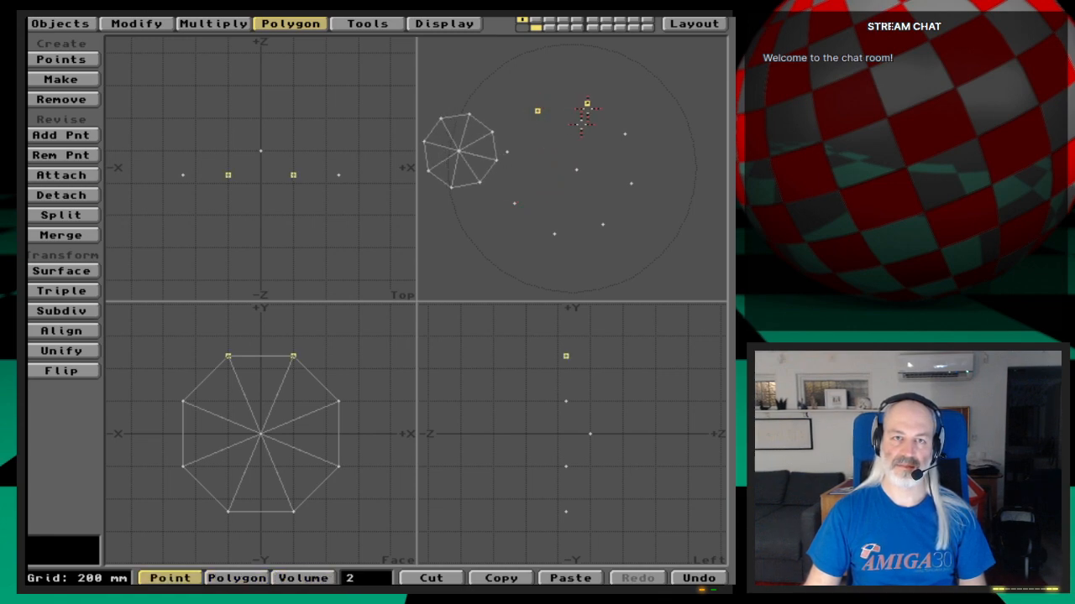
left_click(577, 167)
key("p")
Step: Make the positive-Z cap's upper -X diagonal triangle and its -X side triangle, both meeting at the centre point
left_click(586, 102)
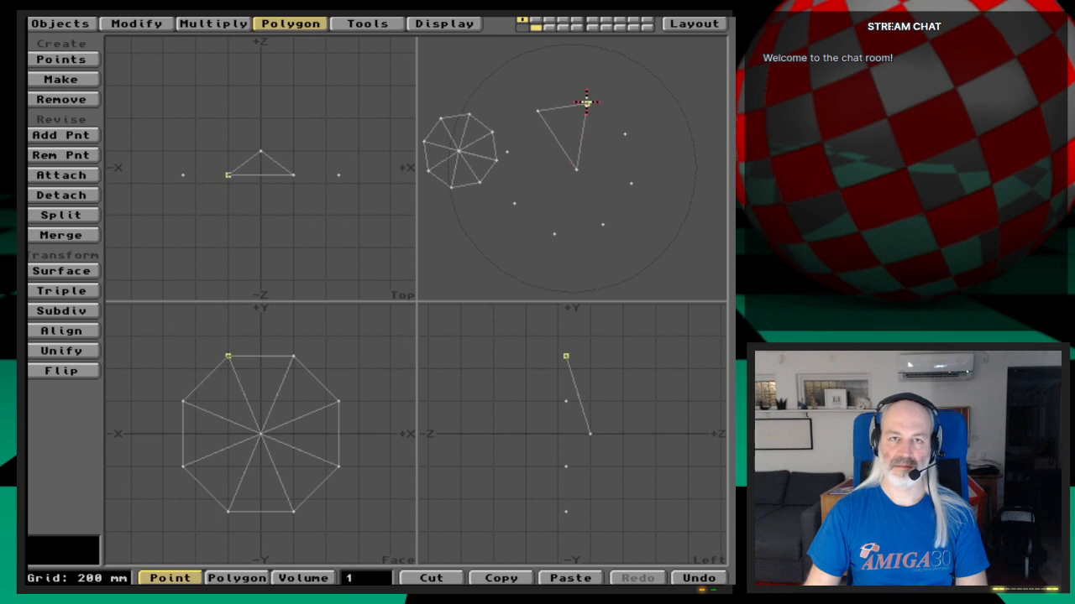
left_click(624, 133)
left_click(577, 169)
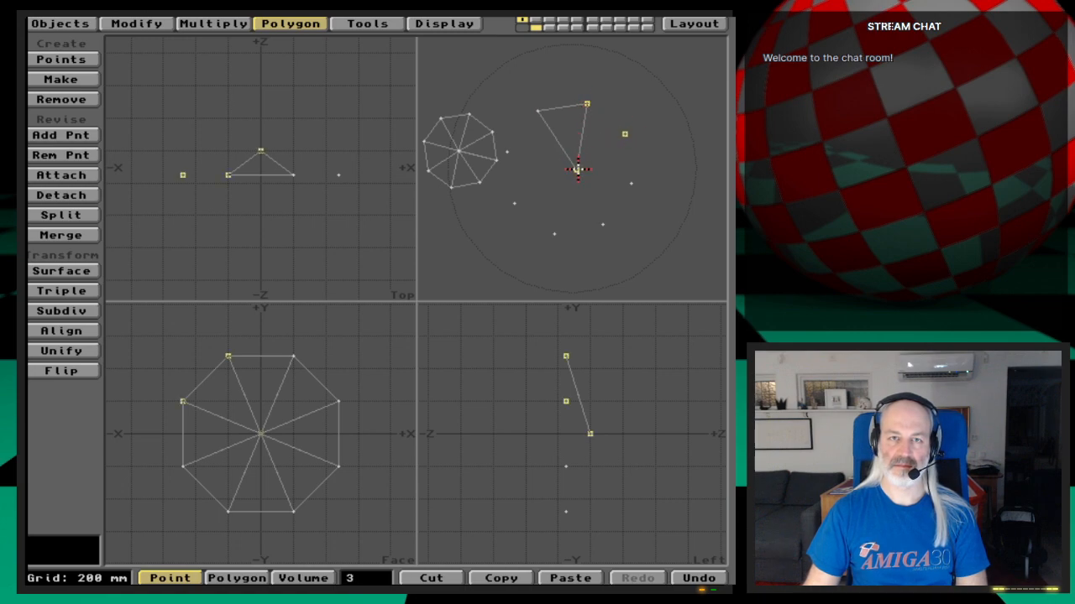
key("p")
left_click(577, 168)
left_click(625, 132)
left_click(630, 183)
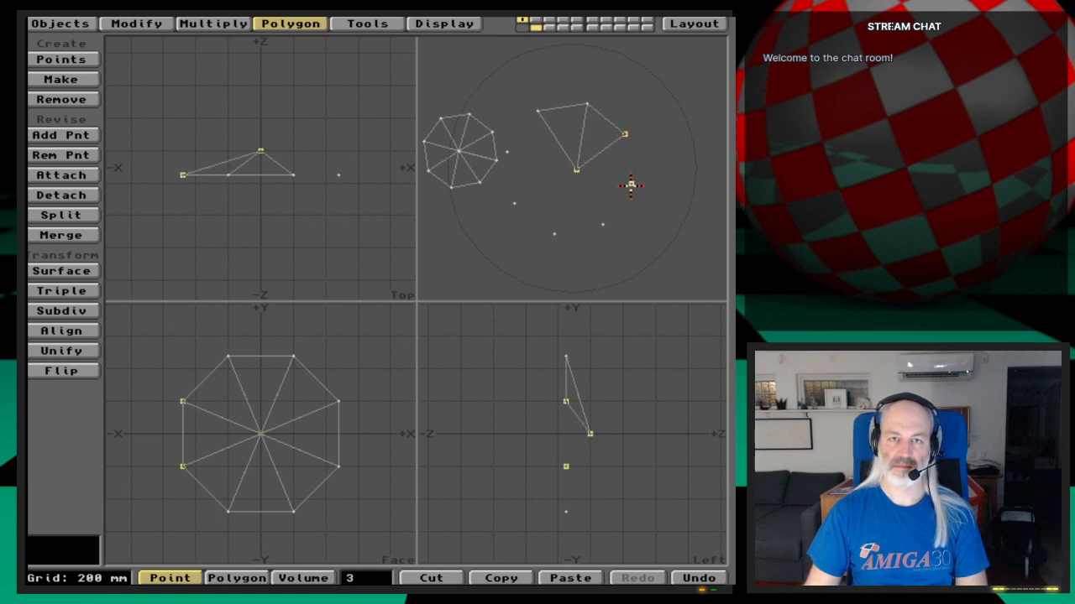
key("p")
Step: Make the positive-Z cap's lower -X diagonal triangle and its bottom triangle from the centre point
left_click(630, 183)
left_click(602, 224)
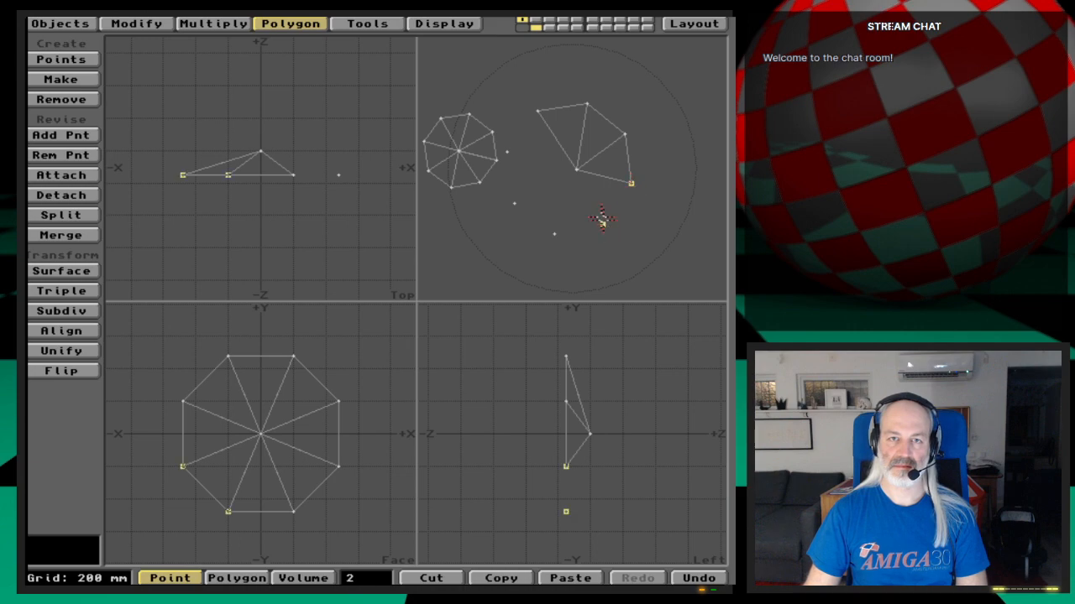
left_click(576, 172)
key("p")
left_click(576, 172)
left_click(602, 224)
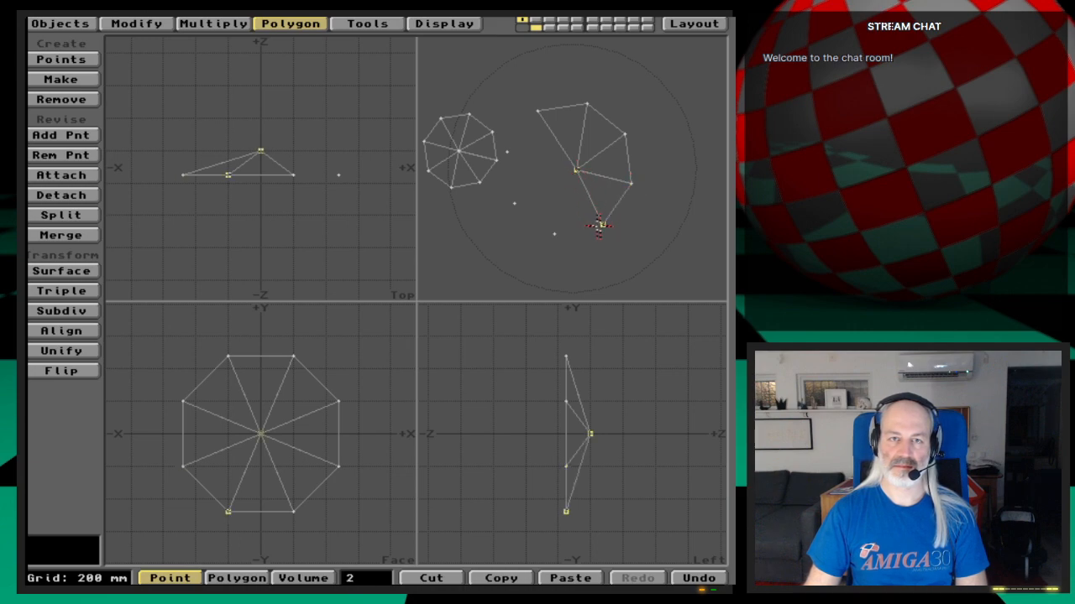
left_click(554, 234)
key("p")
Step: Make the positive-Z cap's lower +X diagonal triangle, undoing the two-point polygon and adding the missing centre point to the selection
left_click(554, 233)
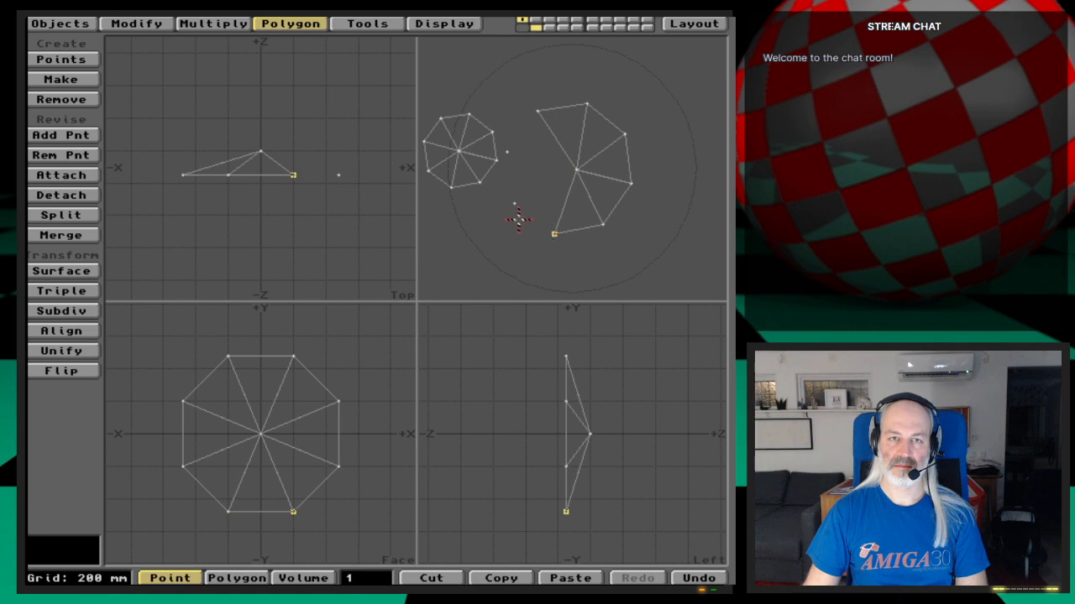
left_click(514, 204)
left_click(577, 172)
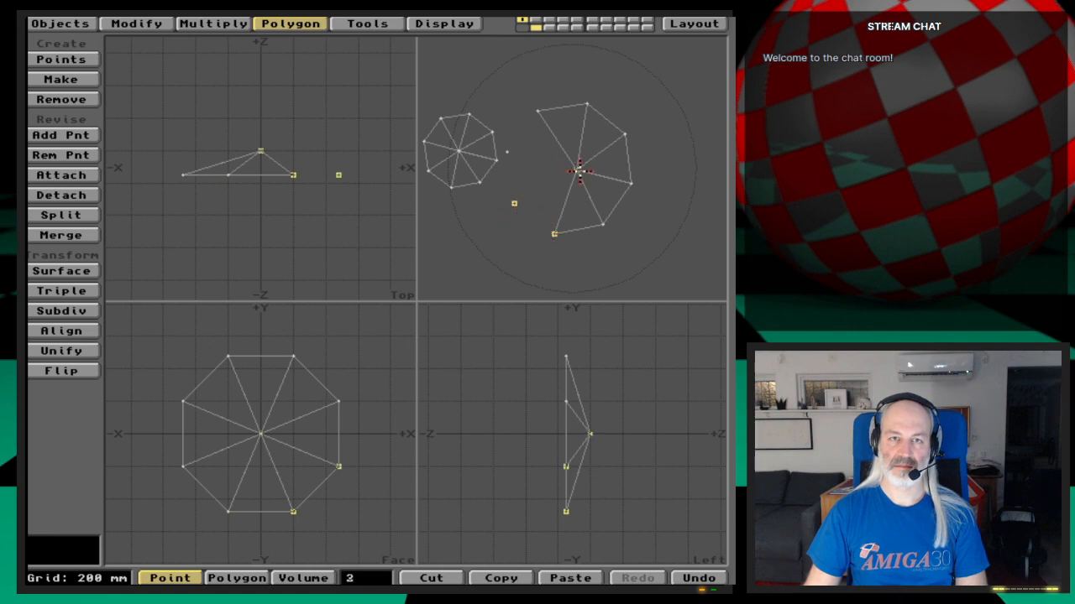
key("p")
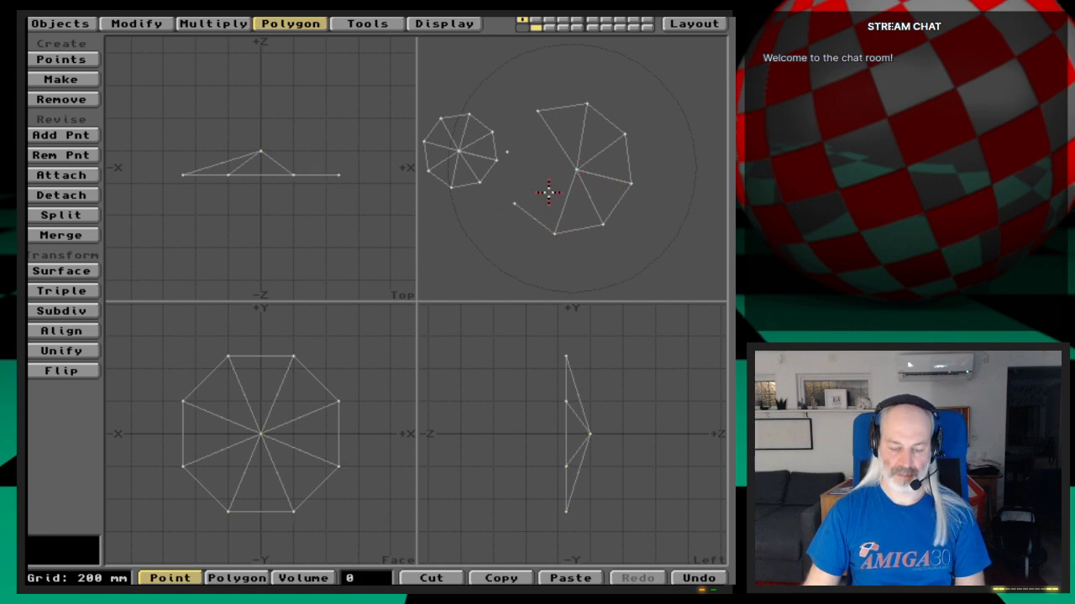
key("u")
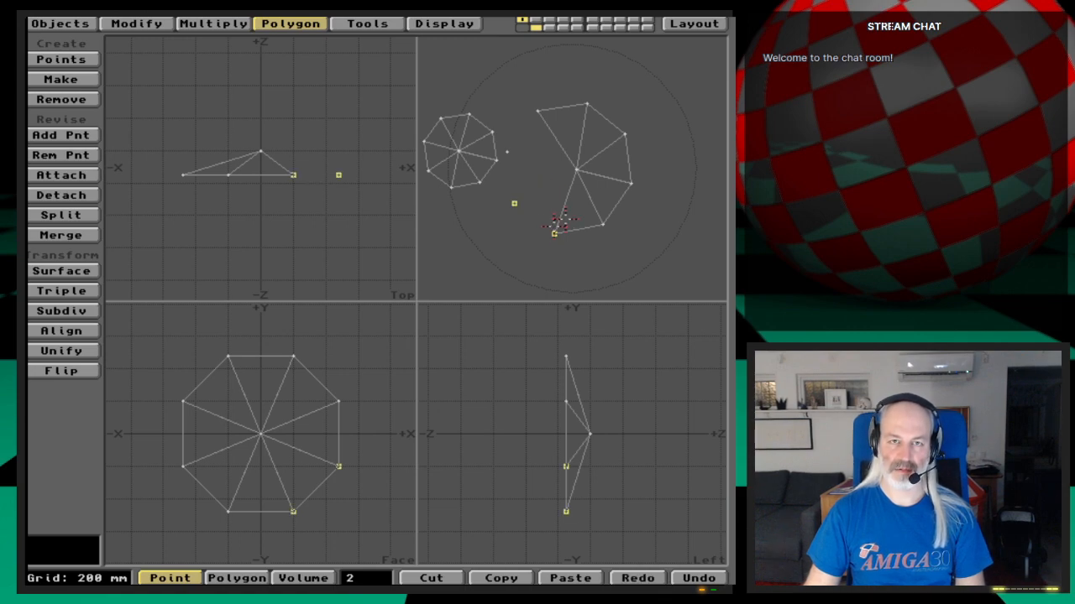
left_click(576, 171)
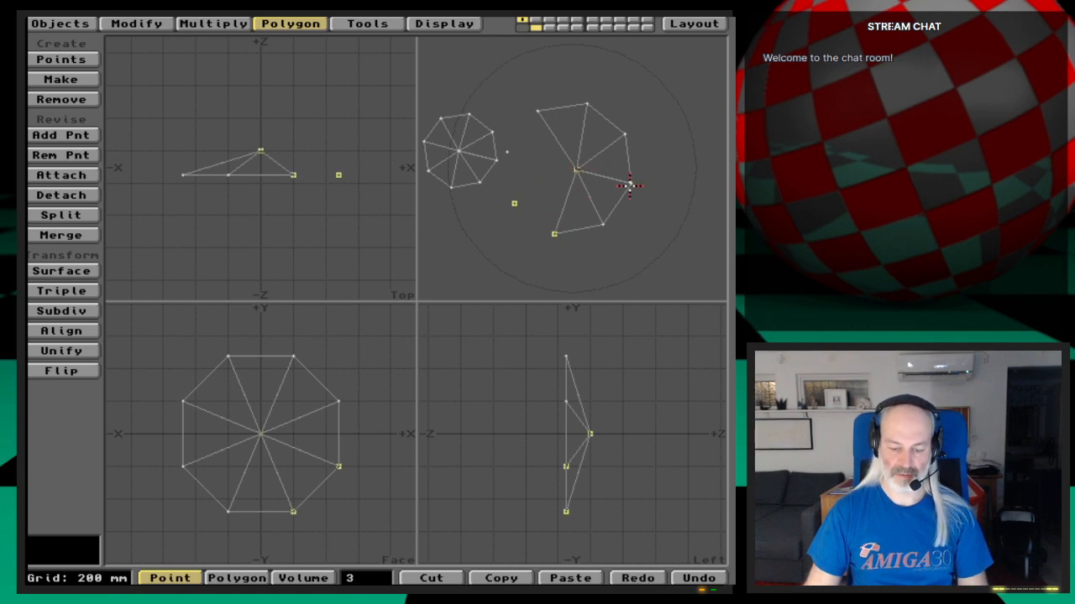
key("p")
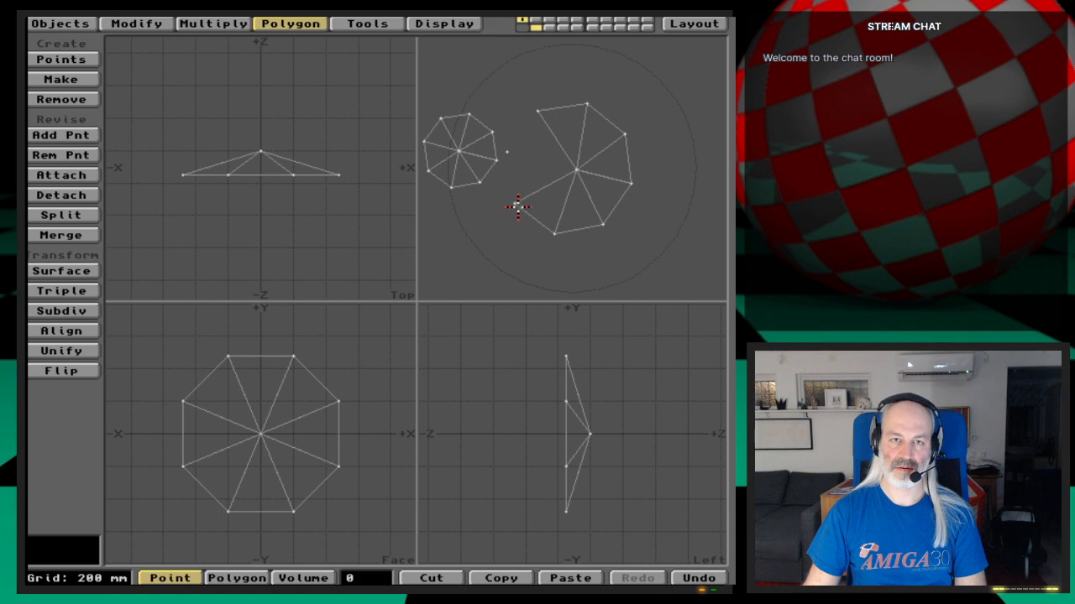
Step: Close the positive-Z cap with its +X side and upper +X diagonal triangles around the centre point
left_click(514, 204)
left_click(508, 154)
left_click(578, 171)
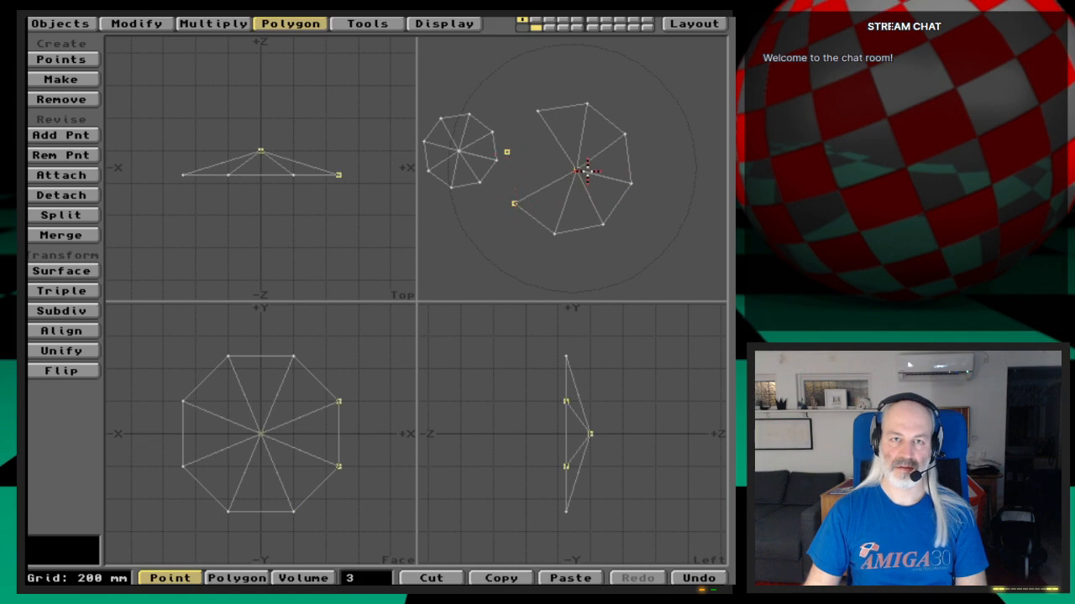
key("p")
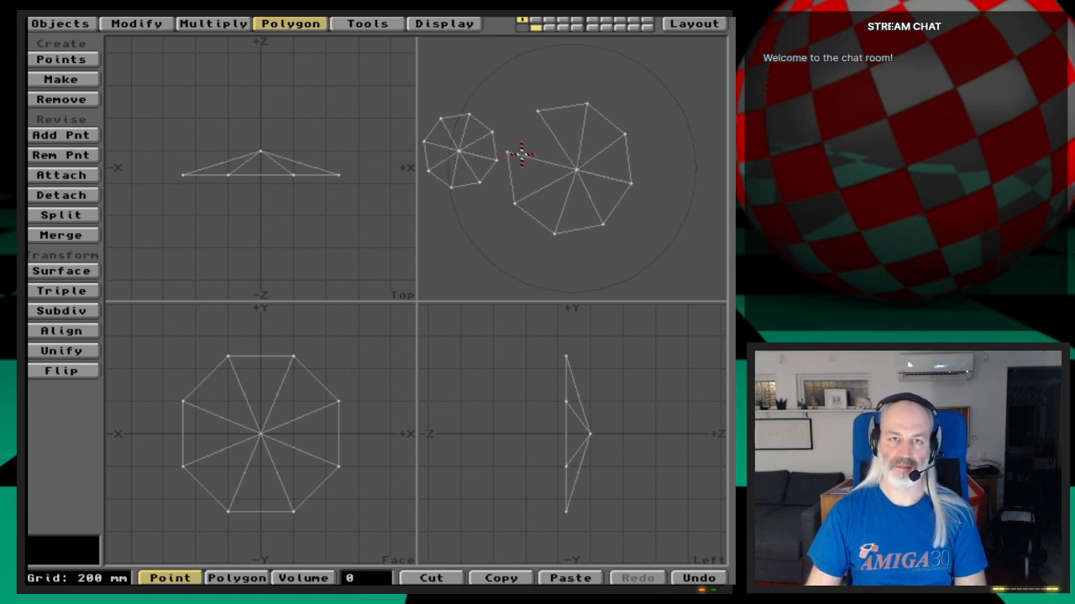
left_click(507, 153)
left_click(539, 110)
left_click(576, 171)
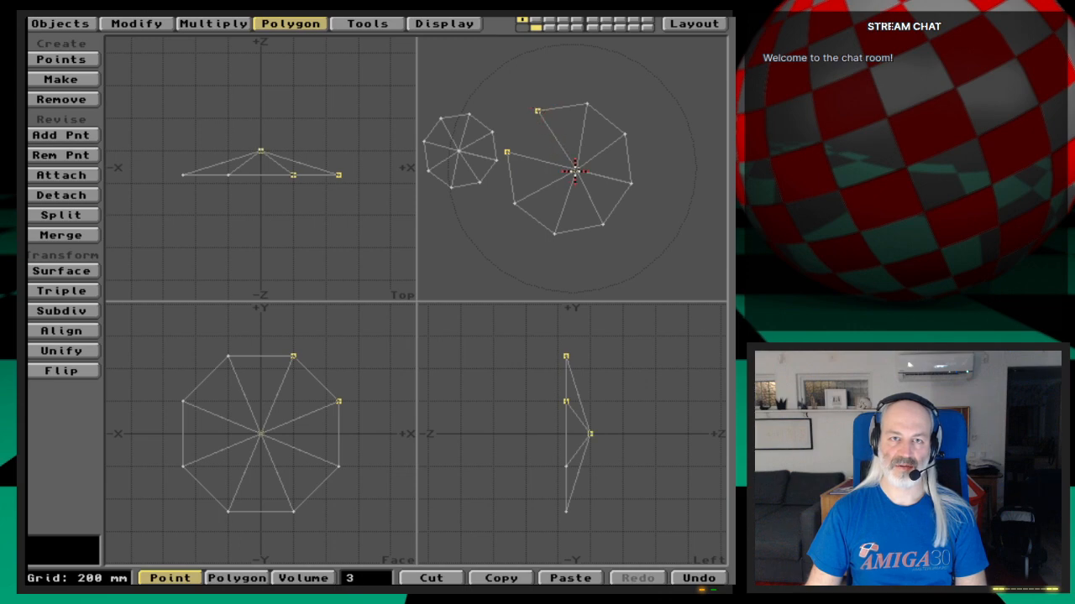
key("p")
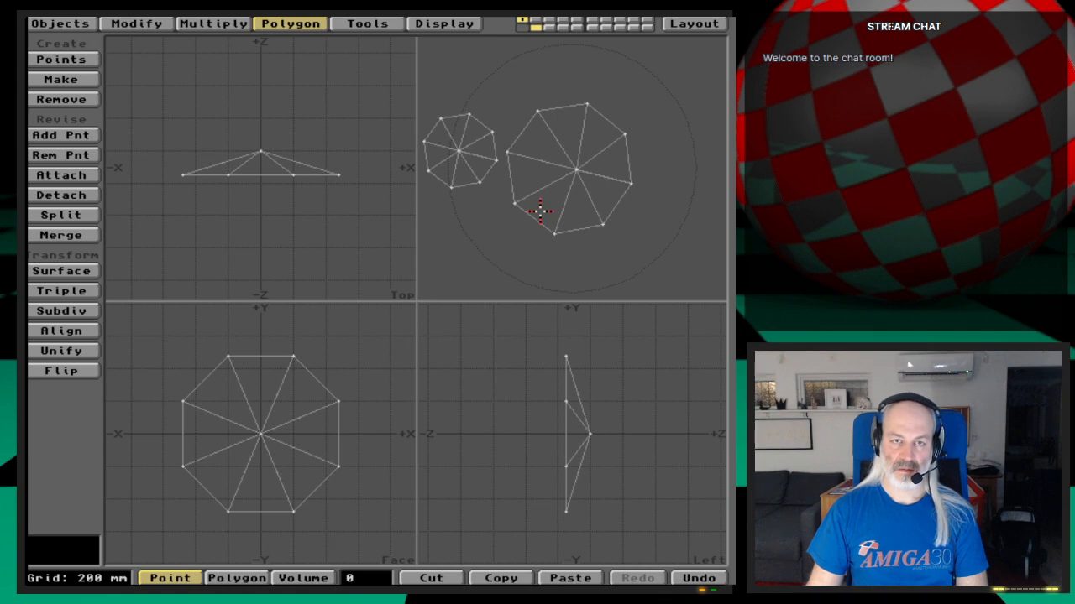
Step: Unhide all geometry and fit the whole capsule in the views to inspect its shape
key("backslash")
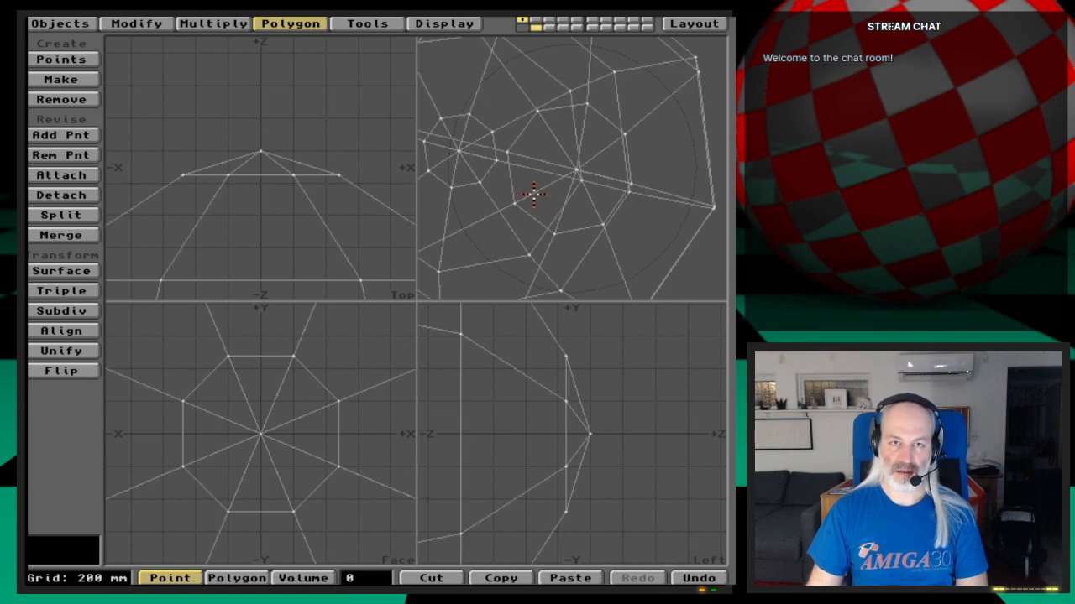
key("a")
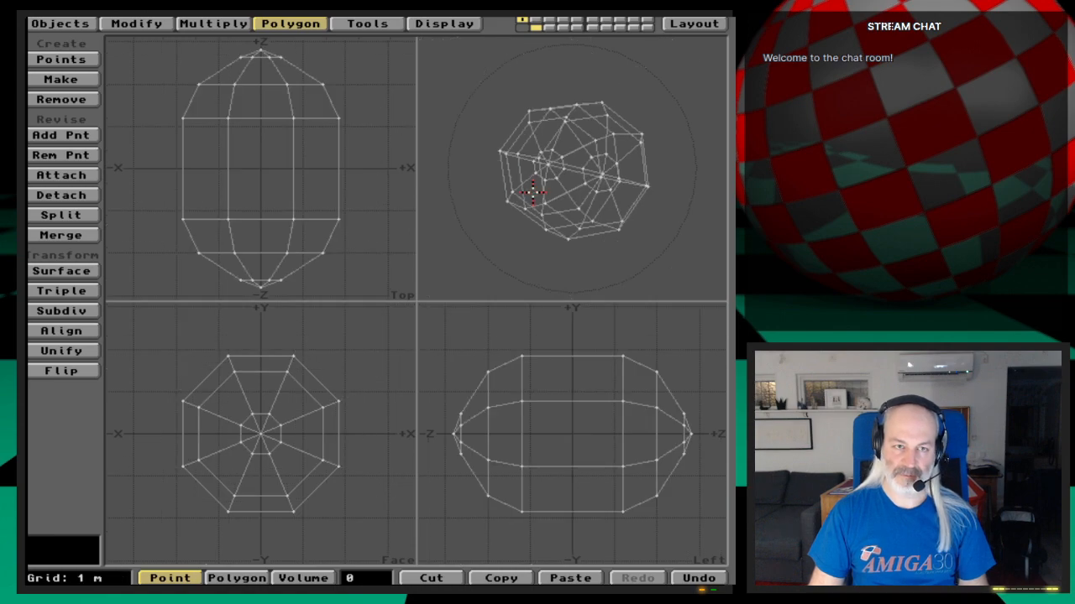
left_click_drag(639, 194, 517, 271)
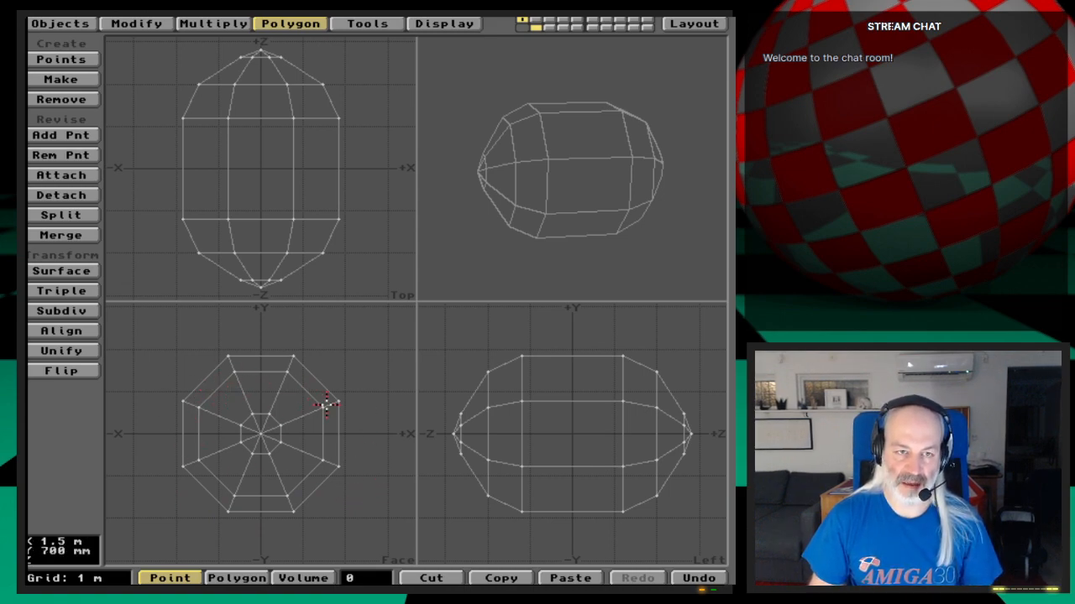
Step: Clear the polygon selection and select only the three polygons along the capsule's +X side
key("space")
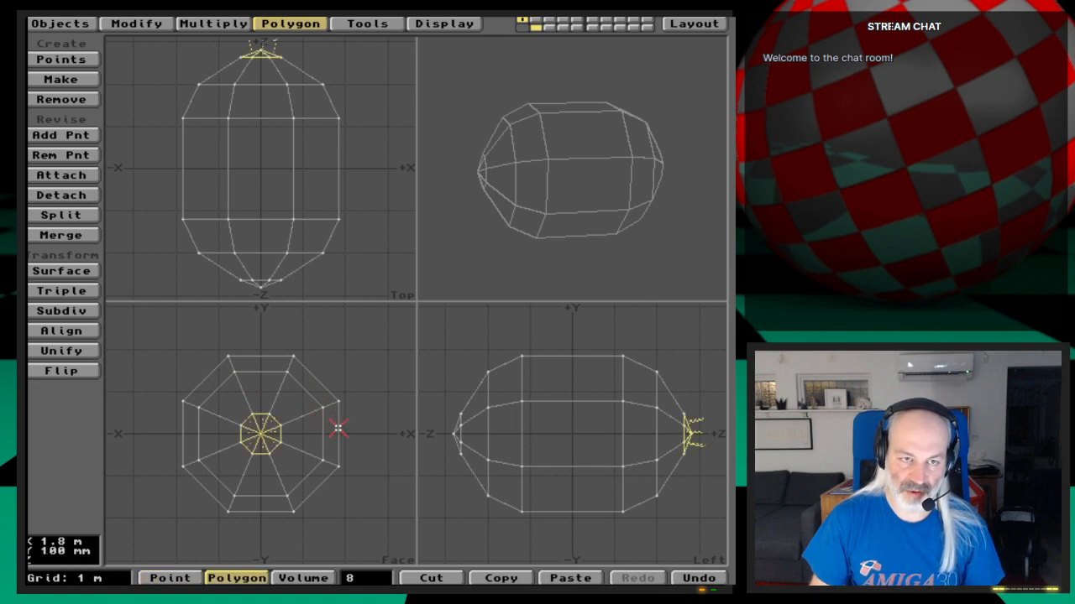
key("slash")
left_click(337, 428)
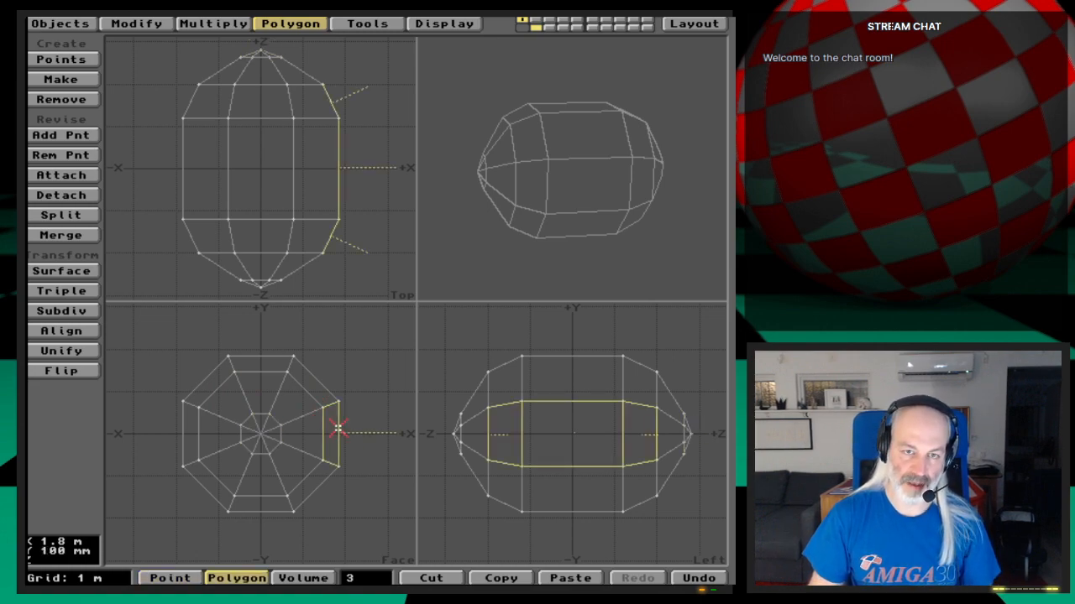
left_click(563, 177)
left_click_drag(512, 193, 499, 136)
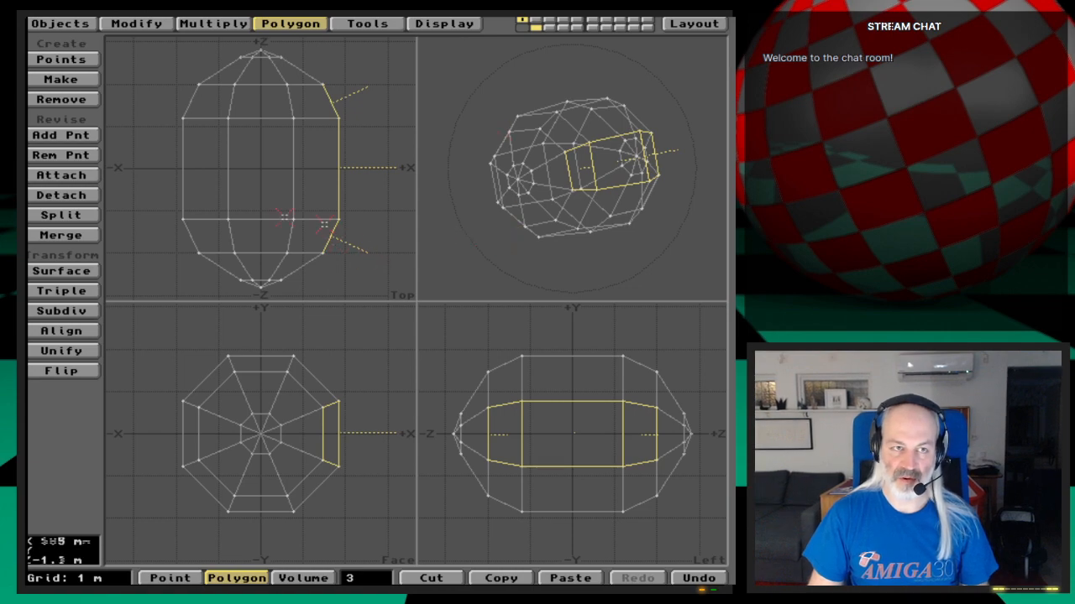
Step: Try a Smooth Shift of the three selected +X side polygons with a 1 m offset, and undo it
left_click(239, 23)
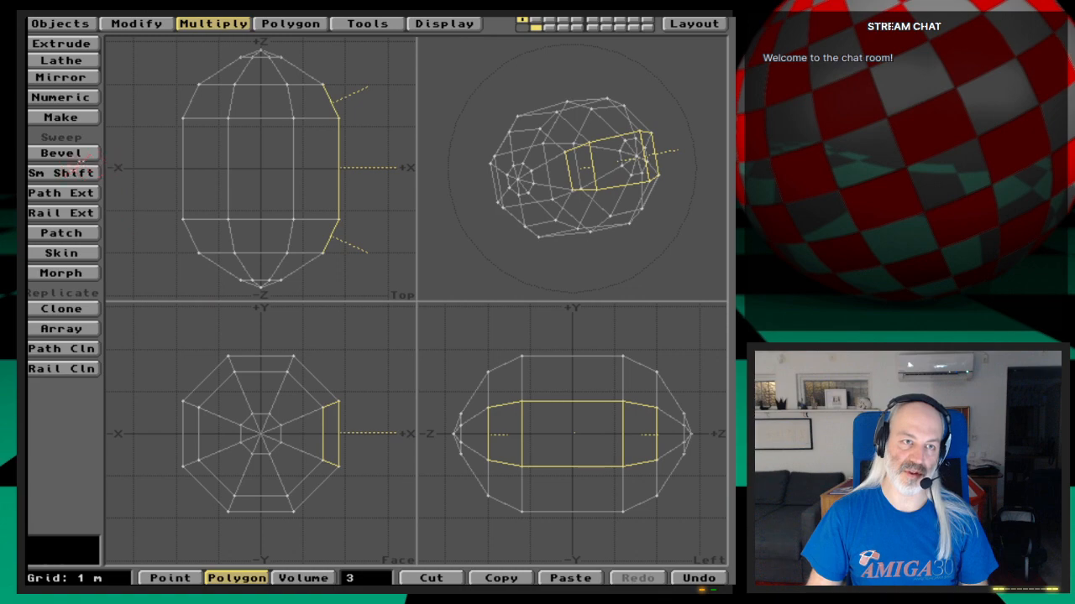
key("comma")
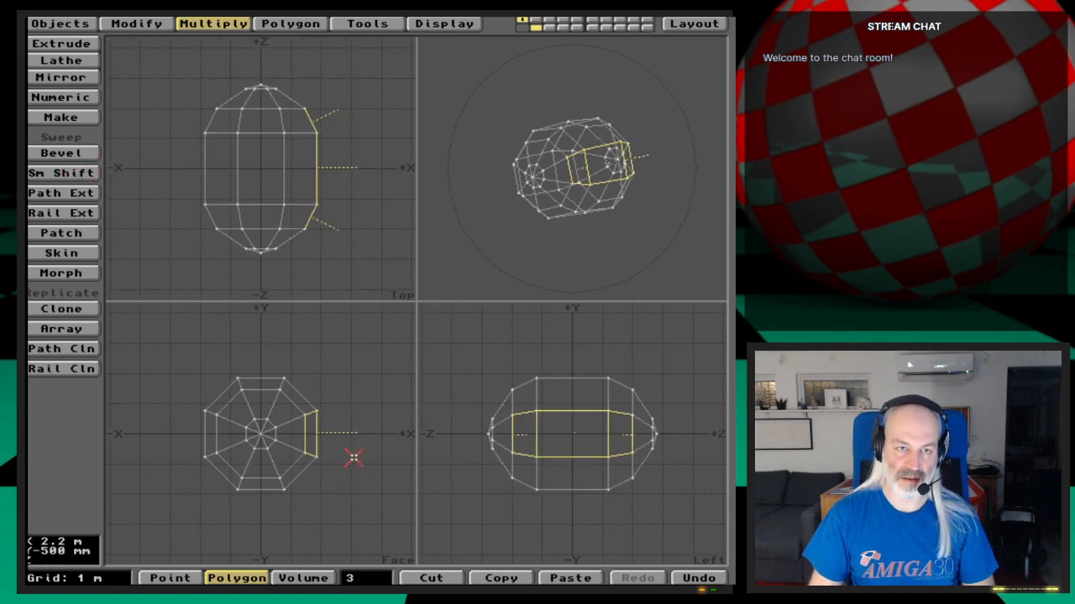
left_click(62, 172)
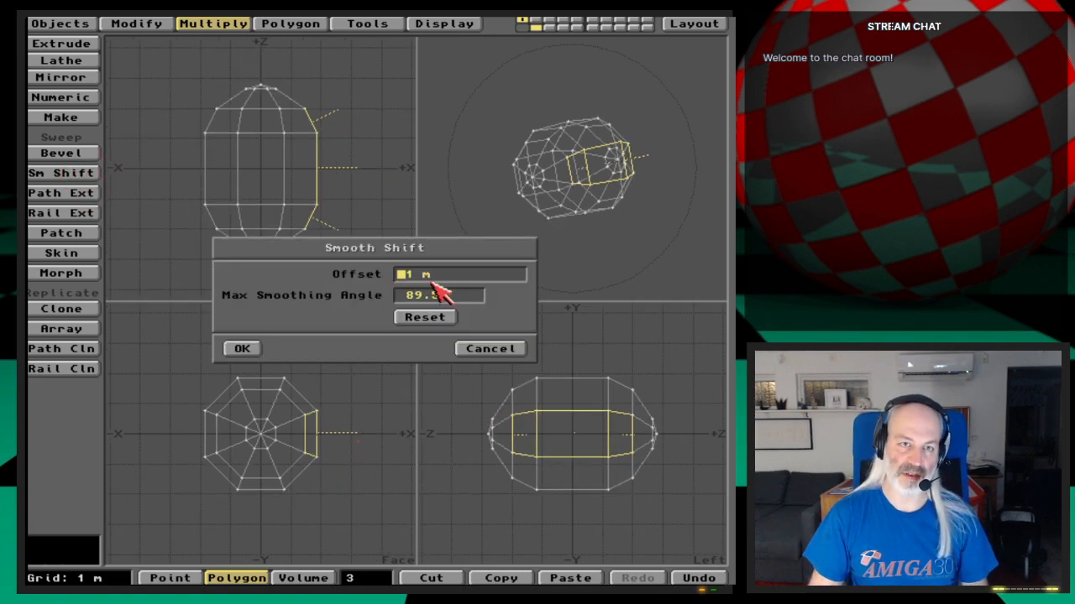
left_click(242, 349)
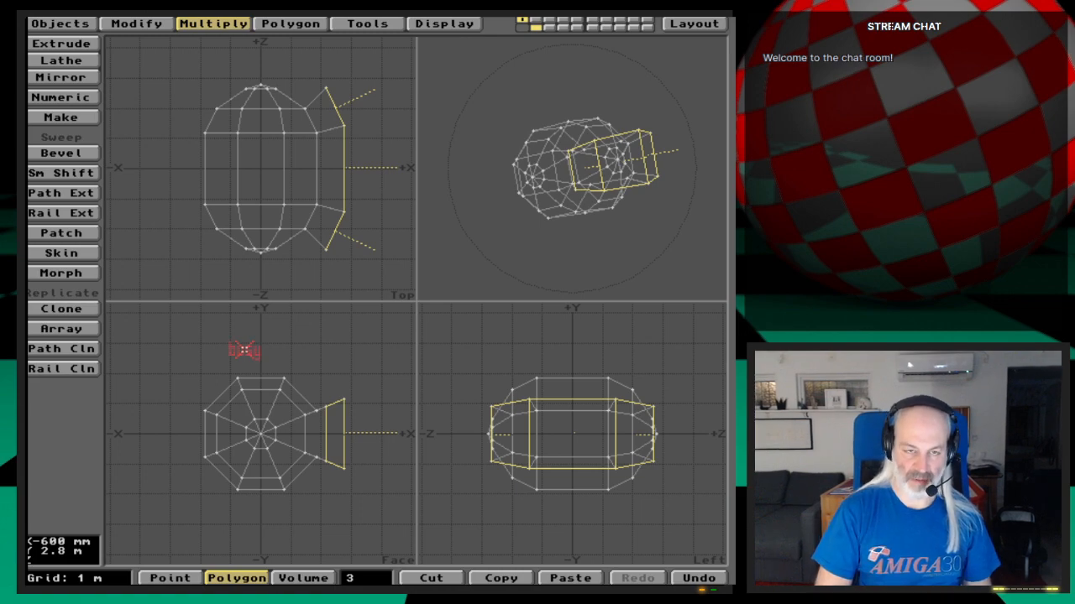
key("u")
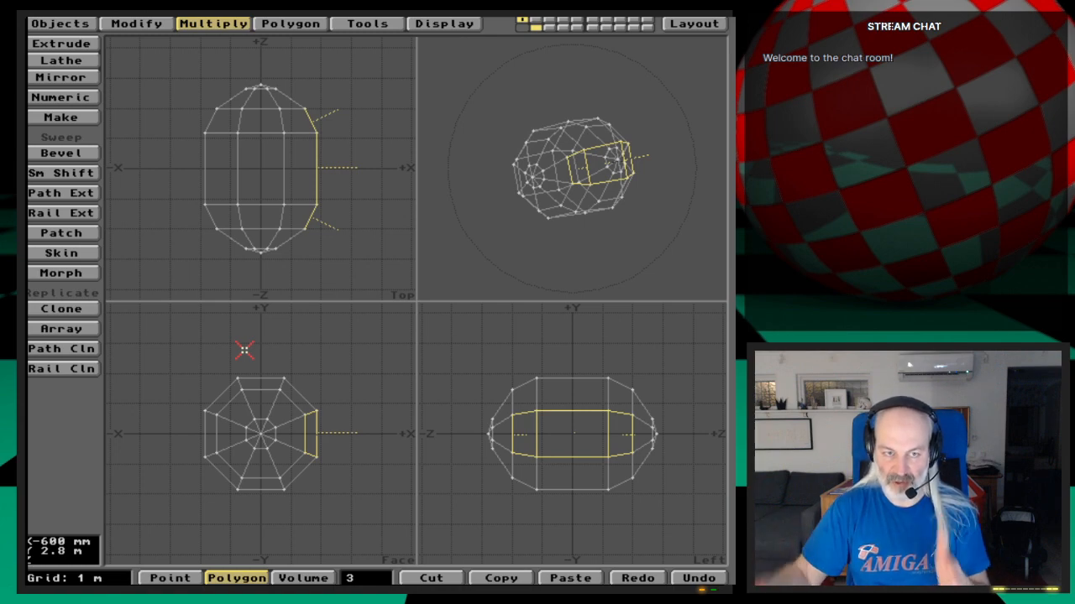
Step: Try moving the three selected side polygons outward along +X without shifting them first, and undo the move
key("t")
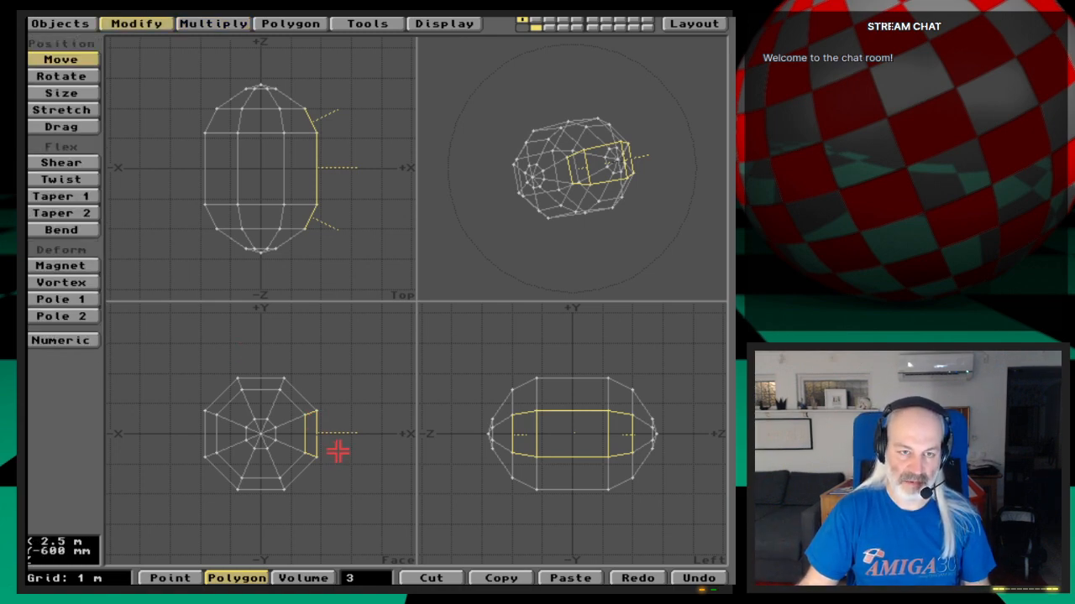
left_click_drag(335, 455, 386, 455)
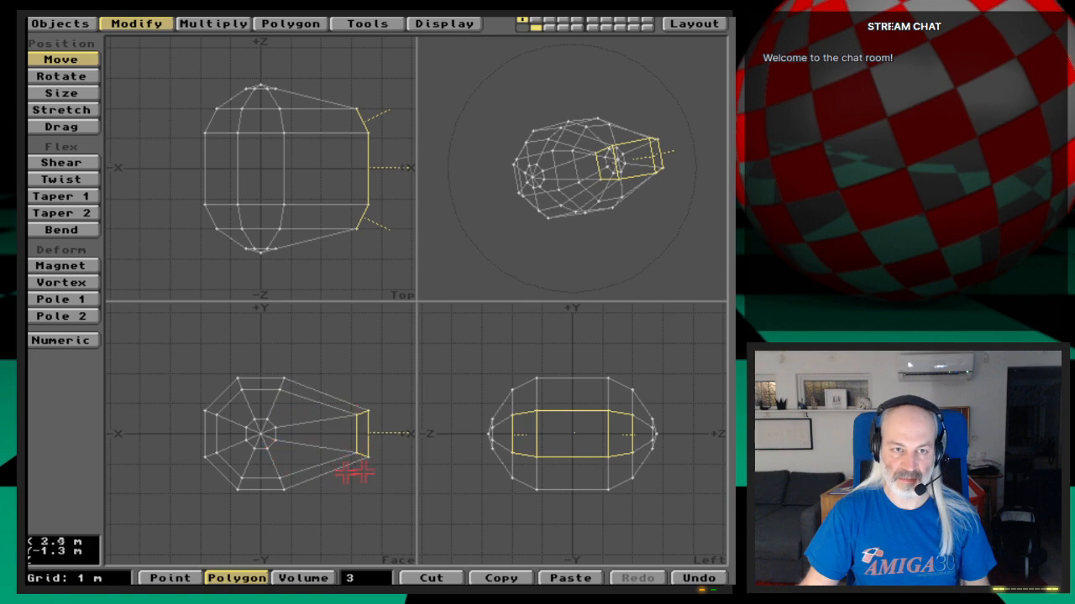
key("u")
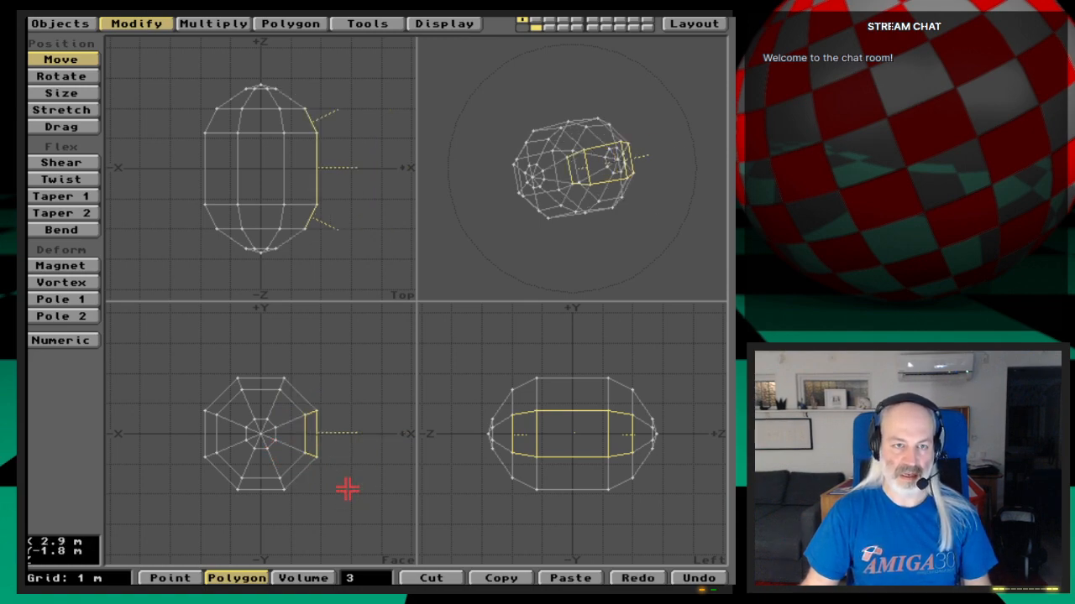
Step: Apply Smooth Shift to the three selected +X side polygons with a 0 m offset
left_click(215, 24)
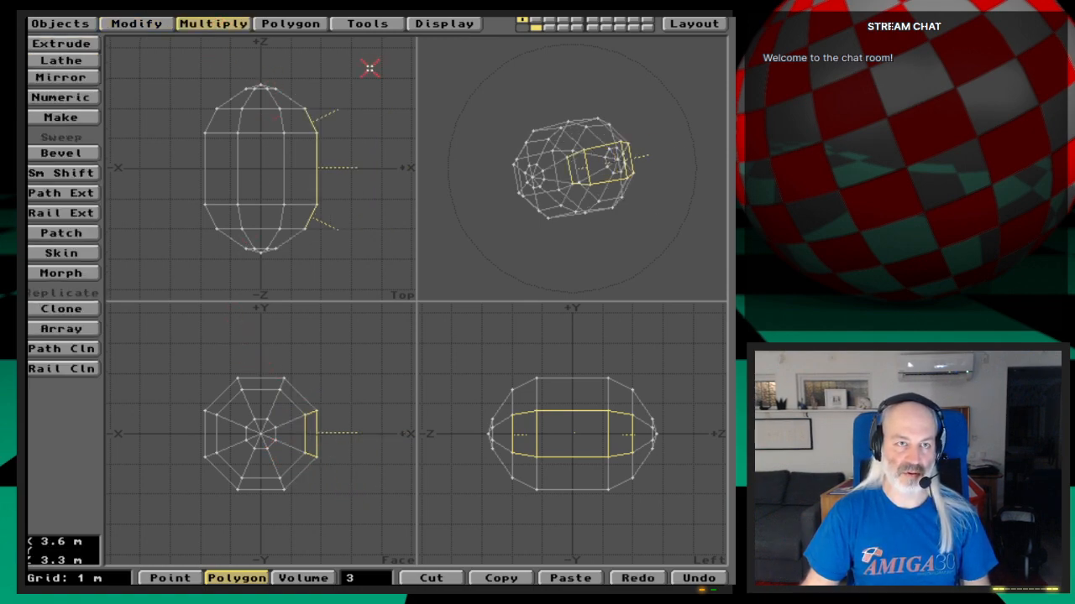
left_click(94, 172)
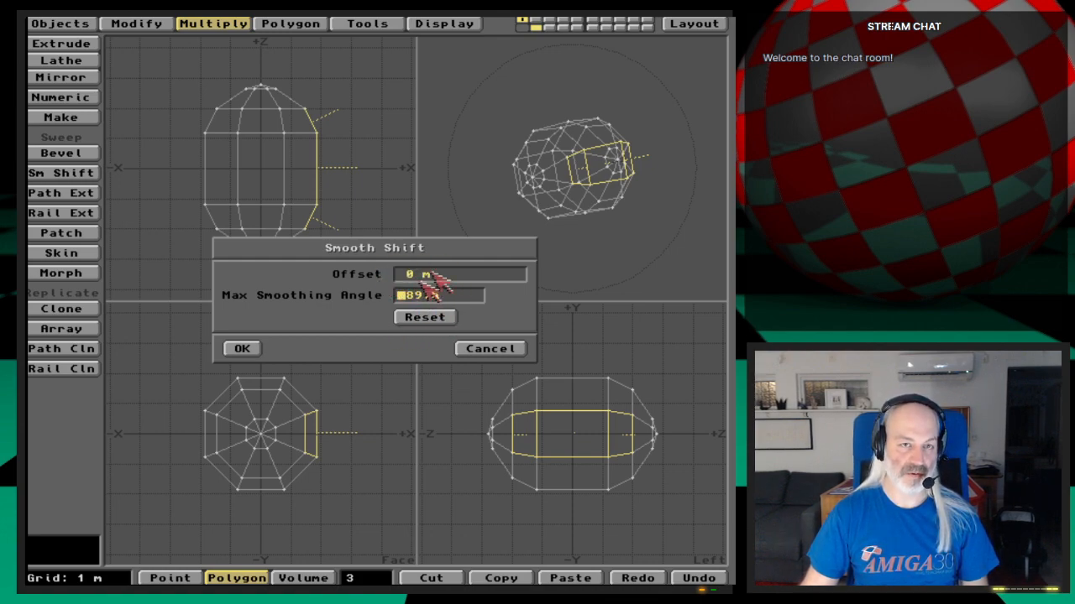
left_click(243, 349)
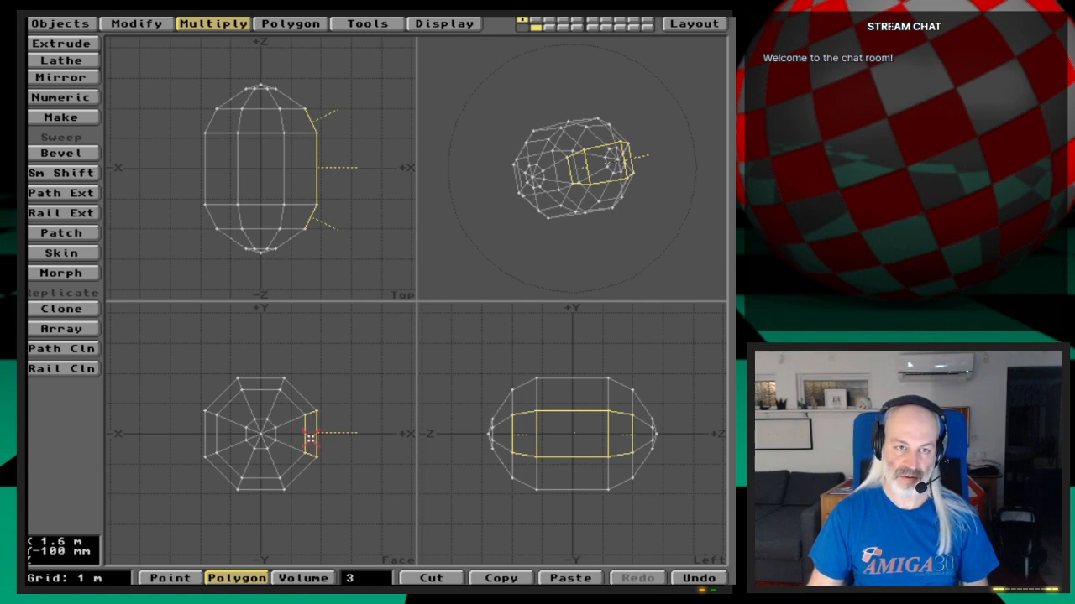
Step: Try moving the shifted side polygons outward about 2.8 m along +X, inspect the extension in perspective, and undo the move
key("t")
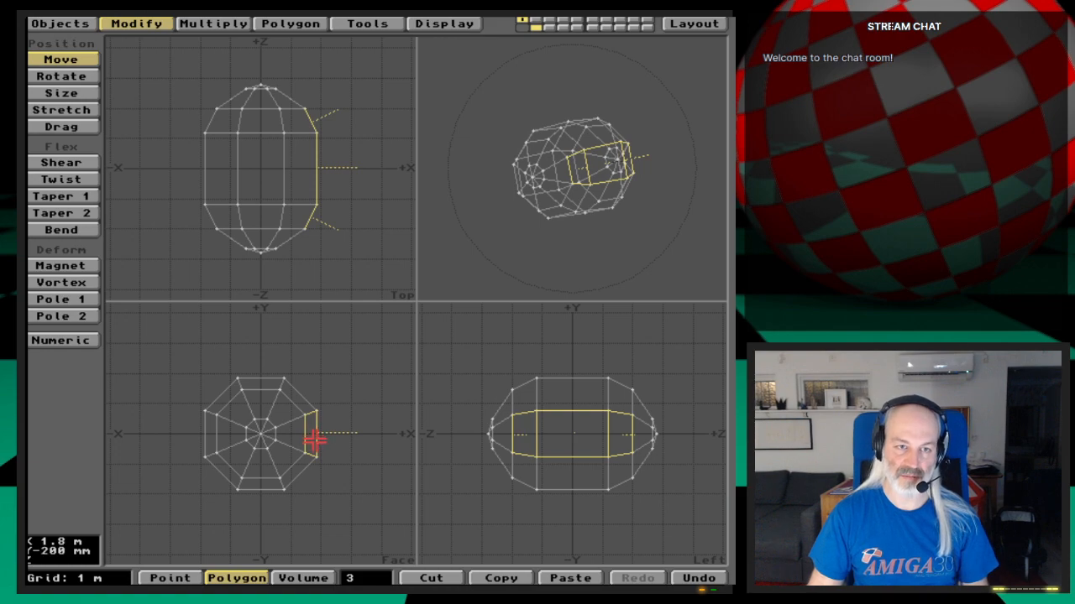
left_click_drag(315, 441, 401, 441)
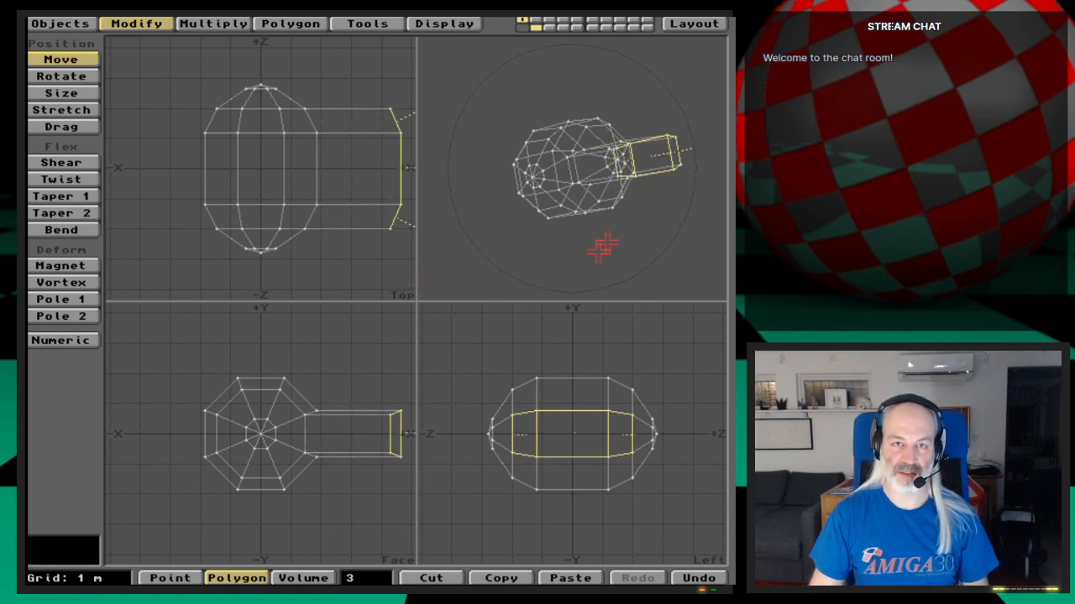
left_click_drag(635, 230, 647, 245)
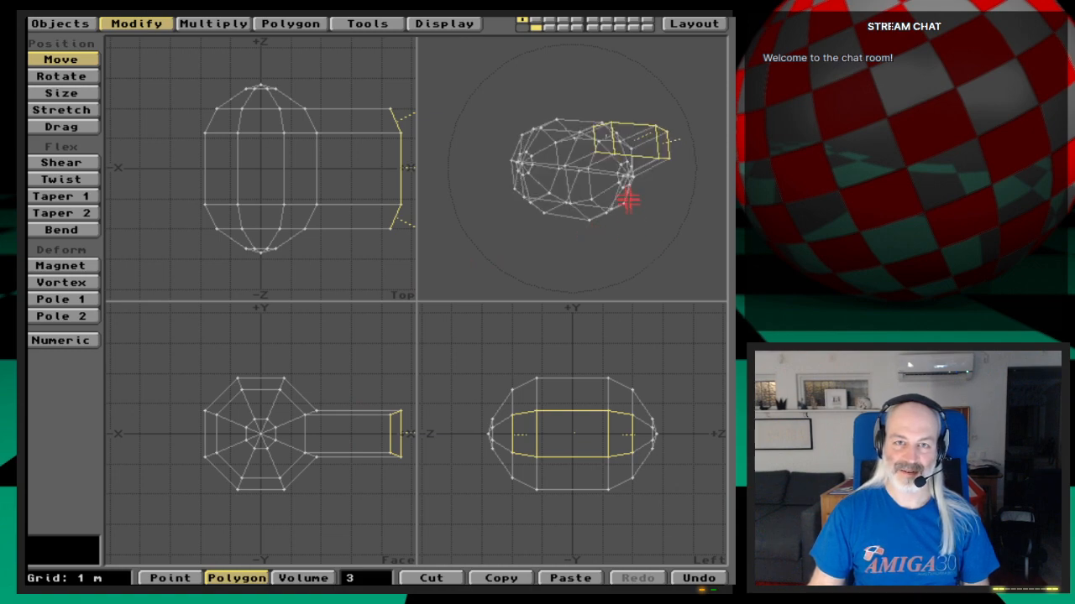
left_click_drag(628, 200, 557, 179)
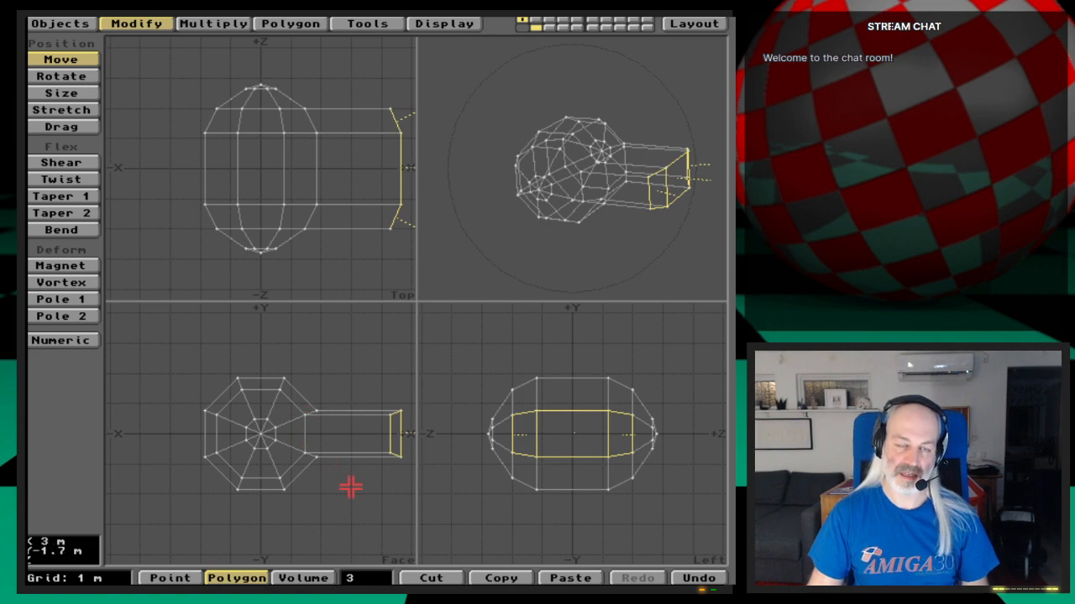
key("space")
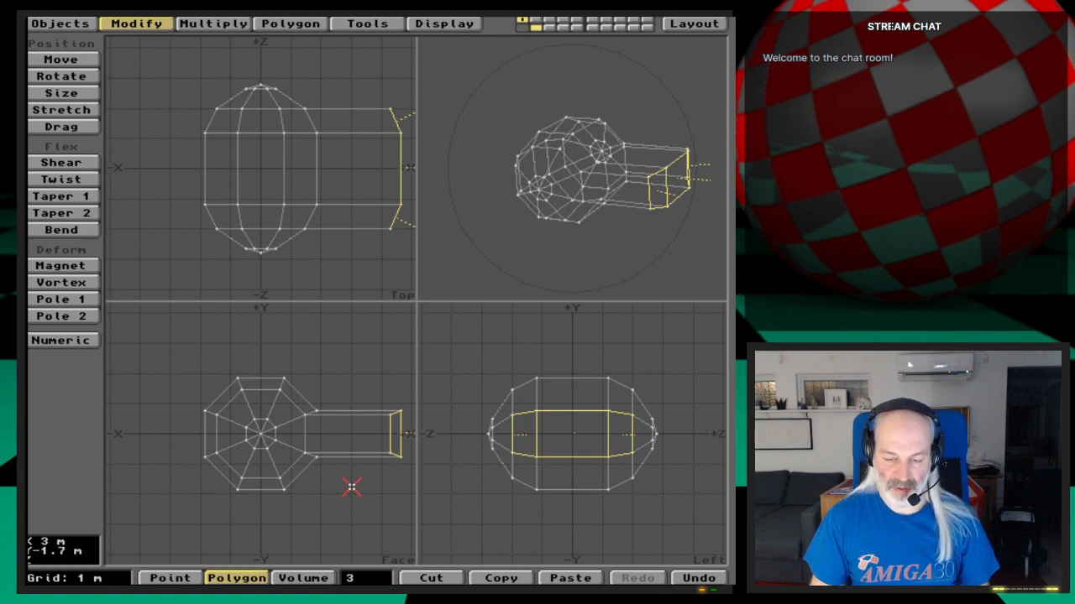
key("u")
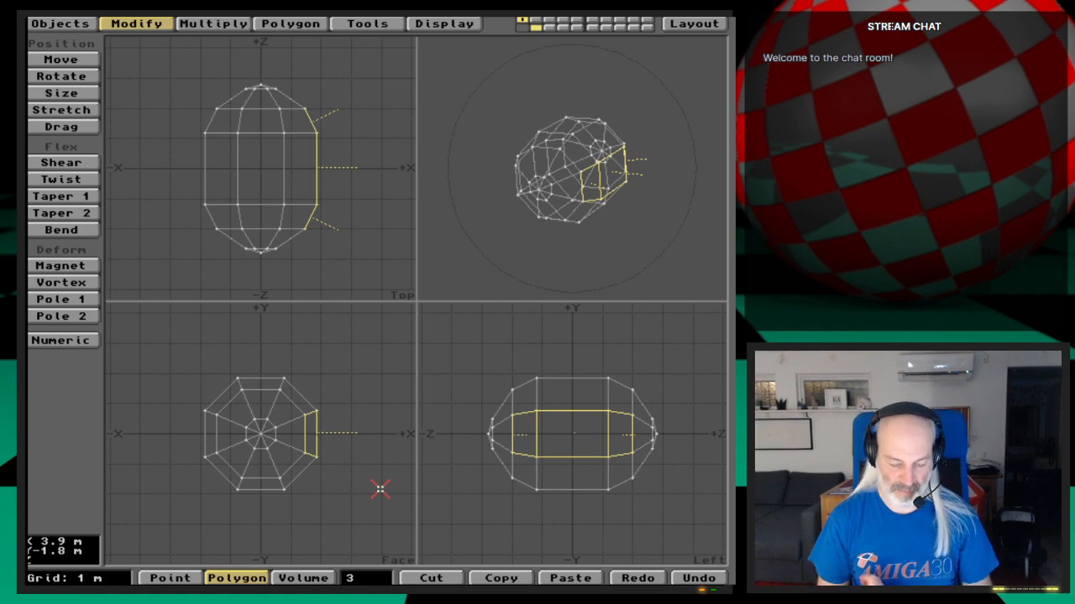
Step: Move the shifted side polygons numerically with an X offset of 8.2 m, keeping Y and Z at 0 m
key("n")
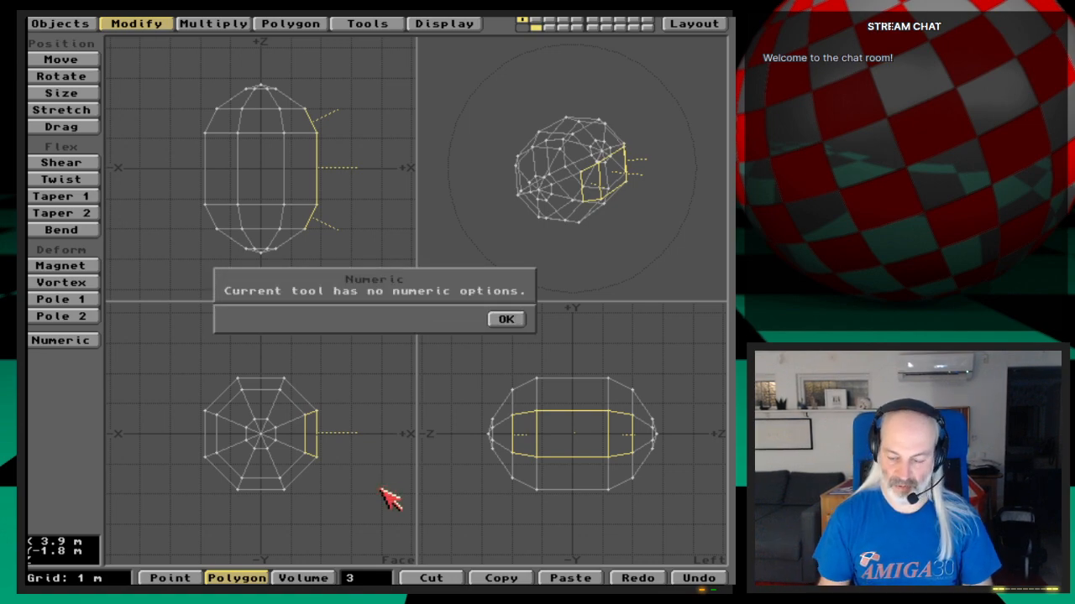
key("Return")
key("t")
key("n")
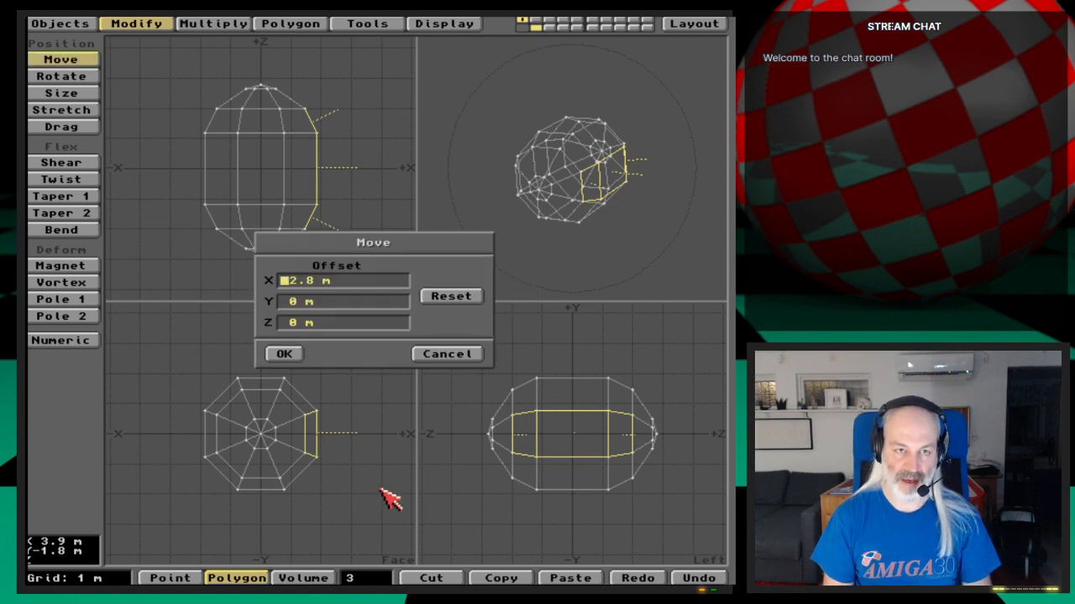
key("Delete")
key("Delete")
key("Delete")
key("Delete")
key("Delete")
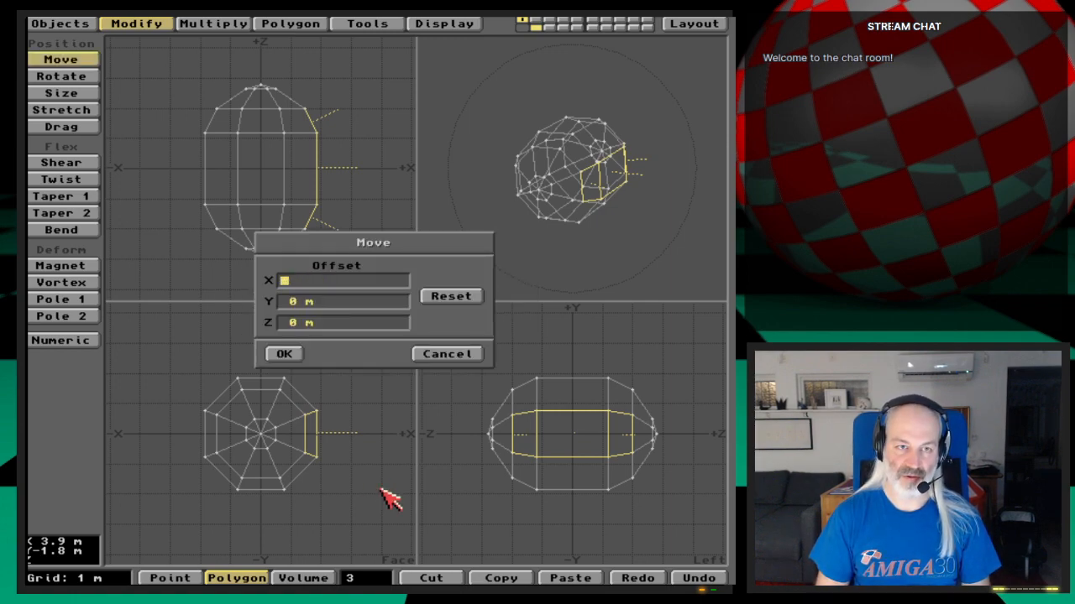
type("8.2m")
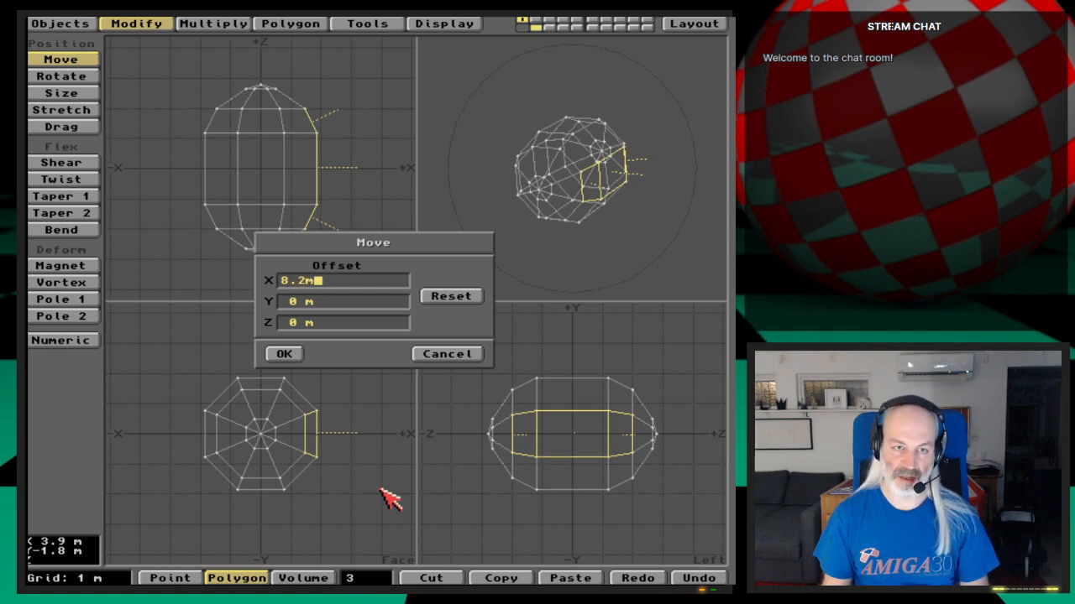
key("Return")
key("Return")
key("Return")
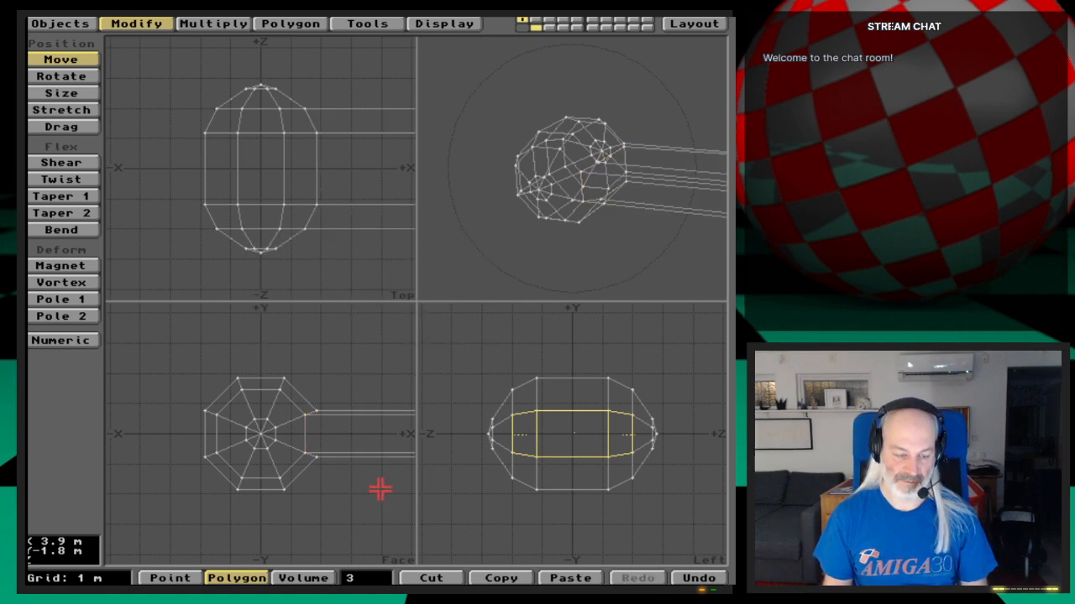
key("space")
Step: Stretch the selected end polygons numerically by a Z factor of 0.73 about a 0 m center
key("a")
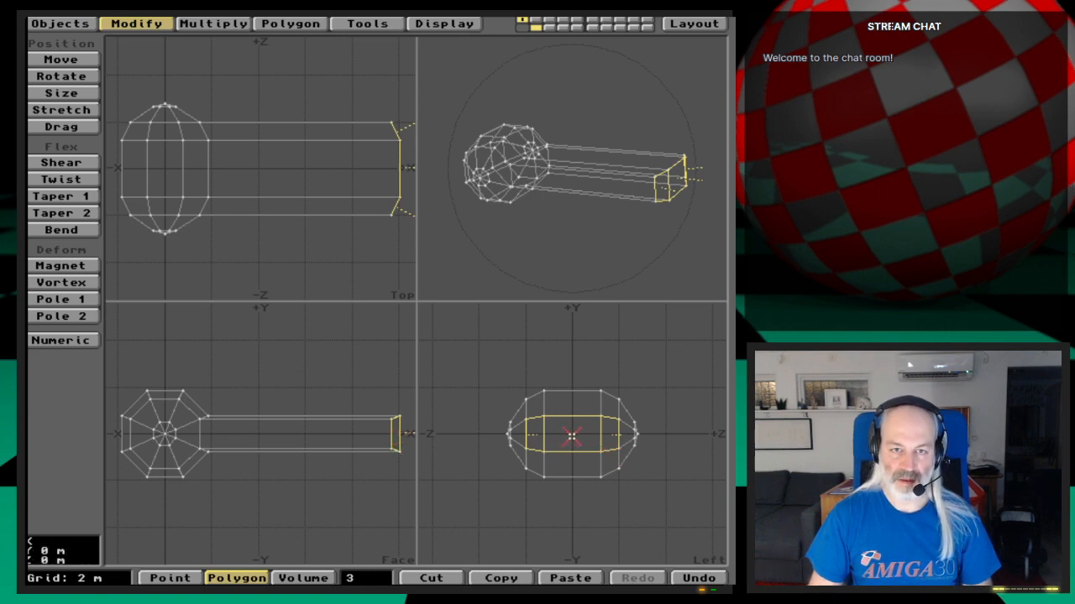
key("h")
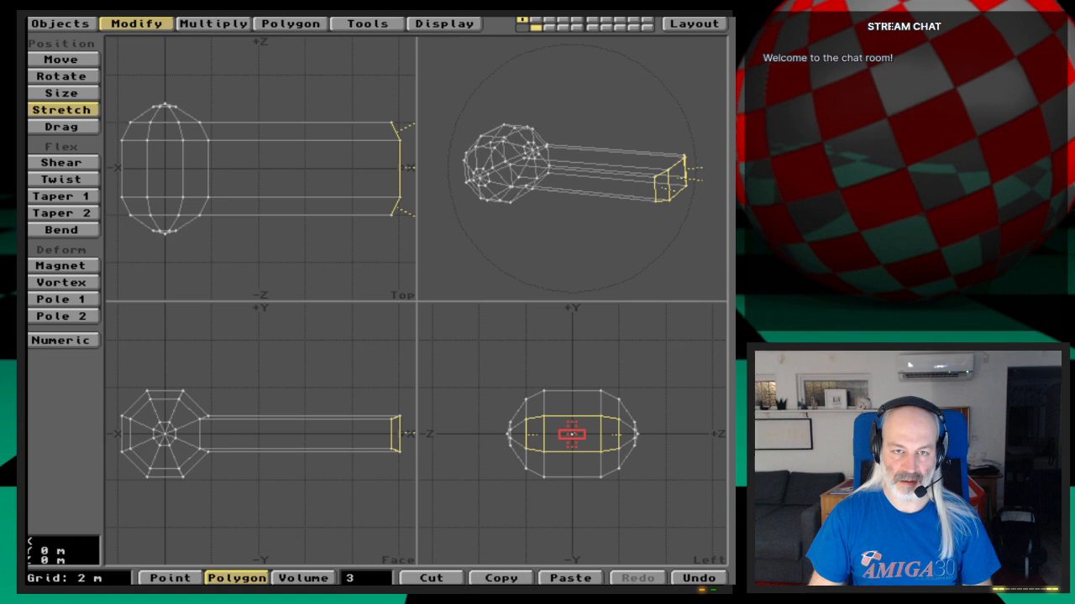
key("n")
left_click(510, 302)
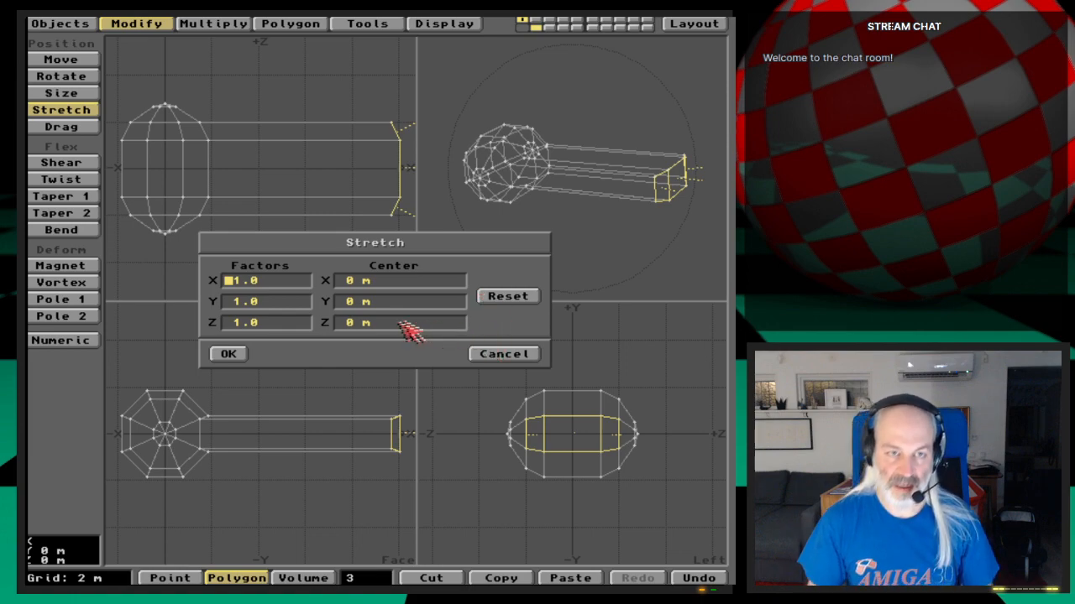
key("Tab")
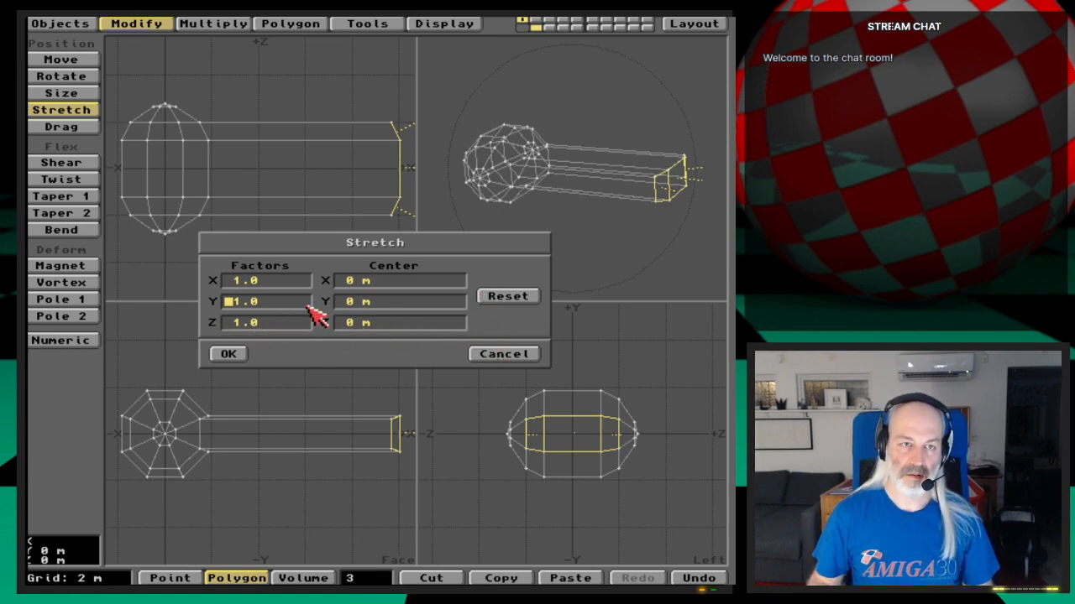
key("Tab")
type("0.75")
key("Tab")
key("Tab")
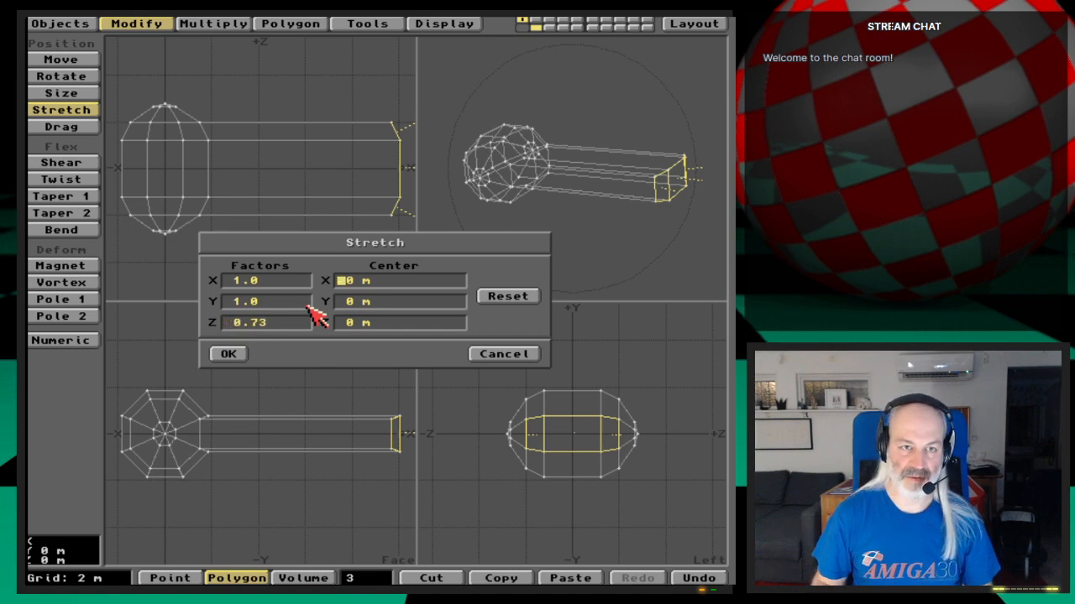
key("Return")
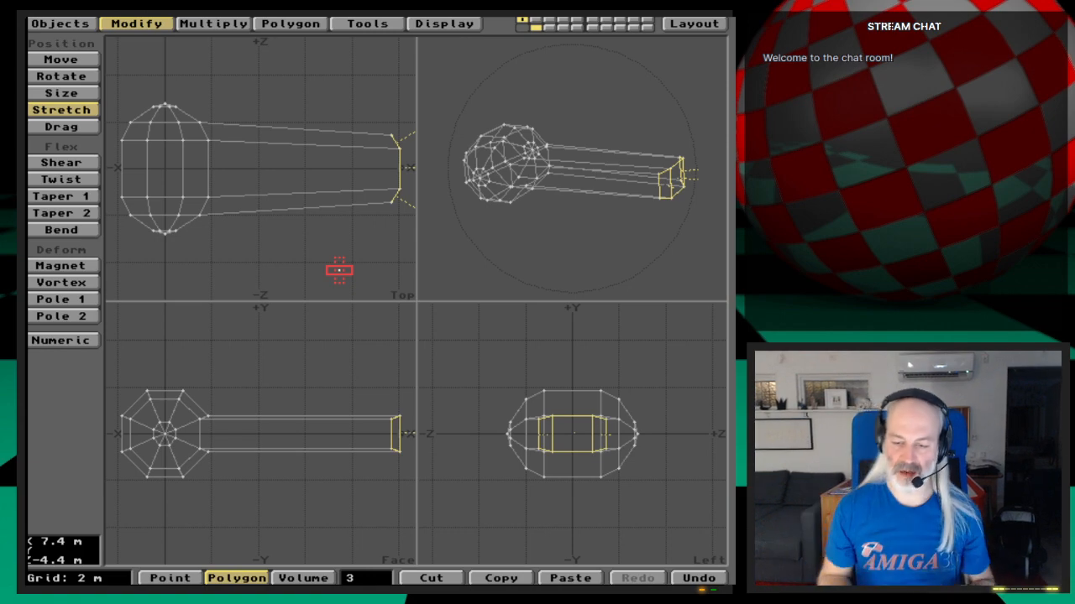
Step: Undo the Z stretch of the end polygons and dismiss the Bevel settings without applying them
key("b")
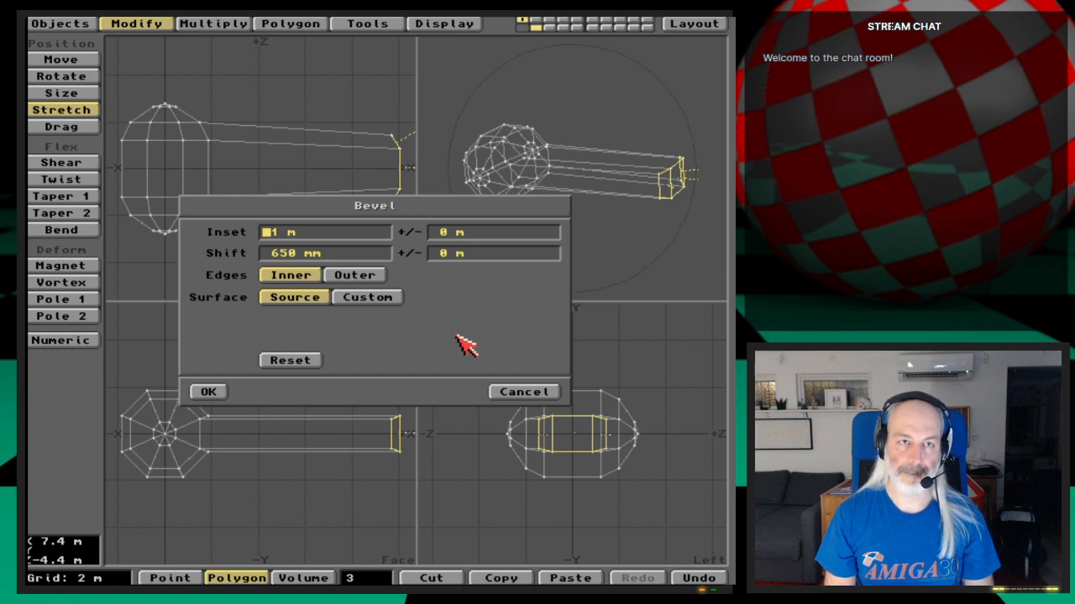
left_click(524, 392)
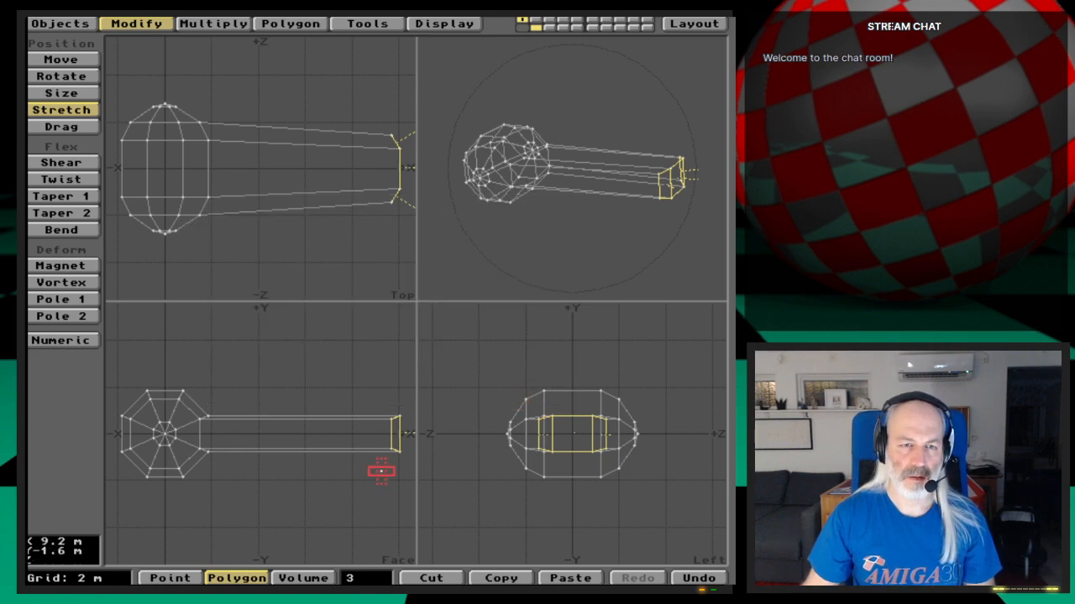
key("u")
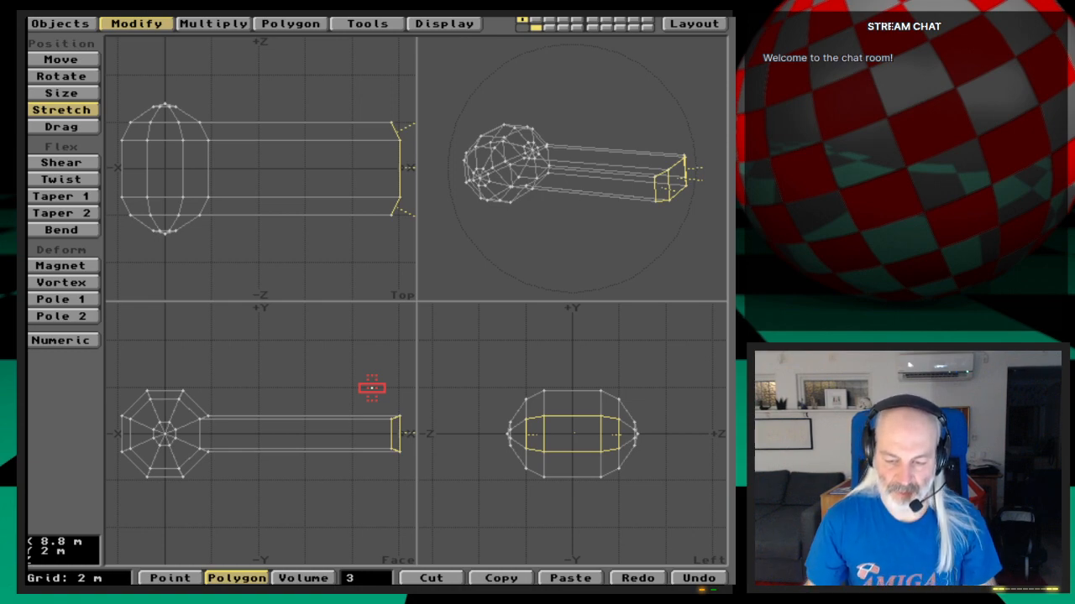
key("space")
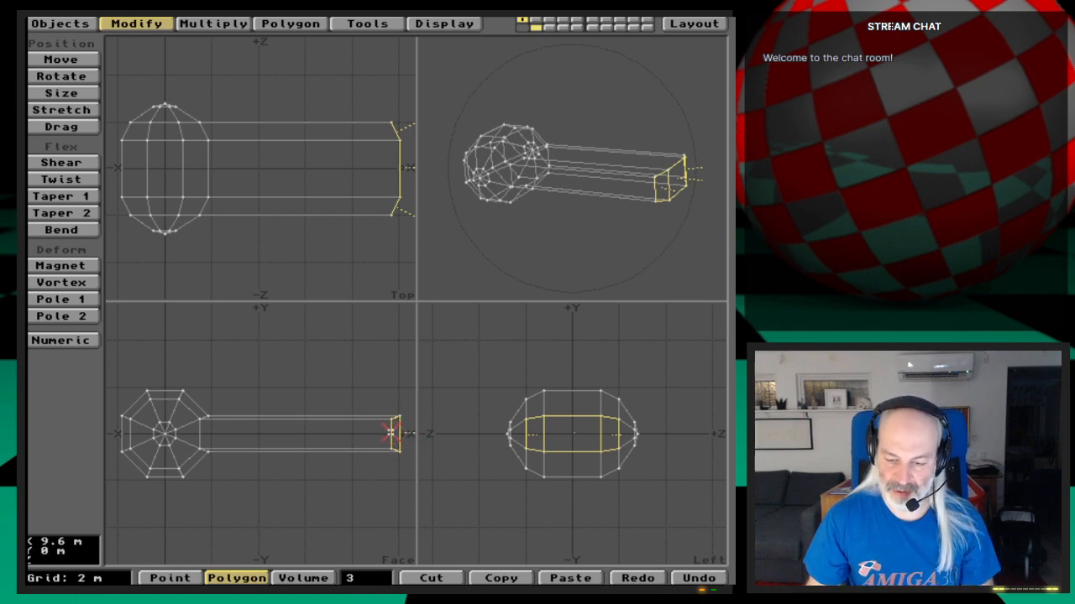
key("b")
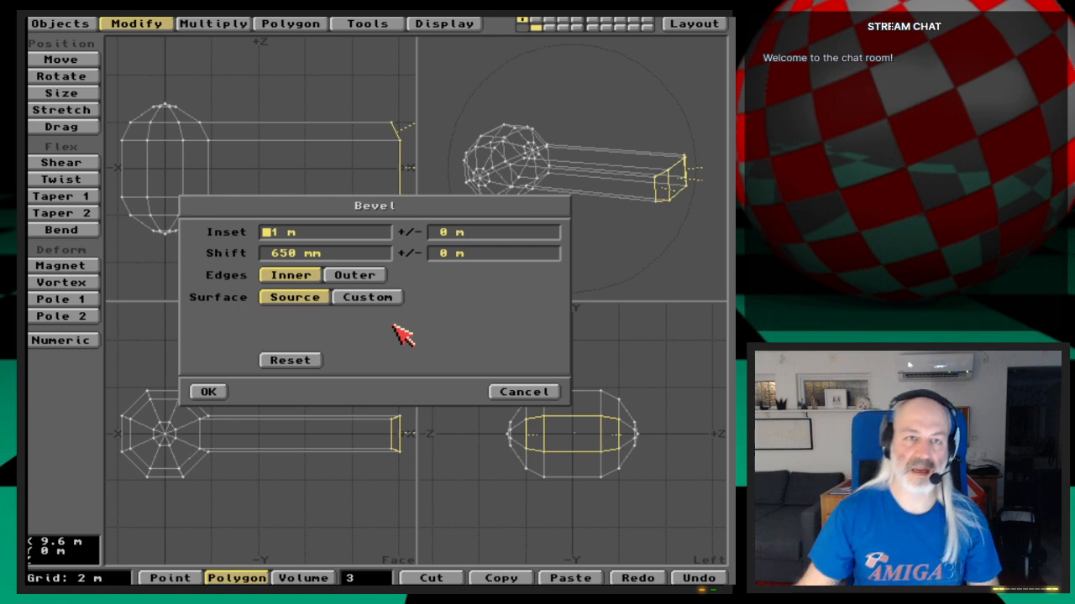
left_click(516, 392)
Step: Clear the polygon selection and reselect the three polygons at the +X end of the arm
left_click(370, 578)
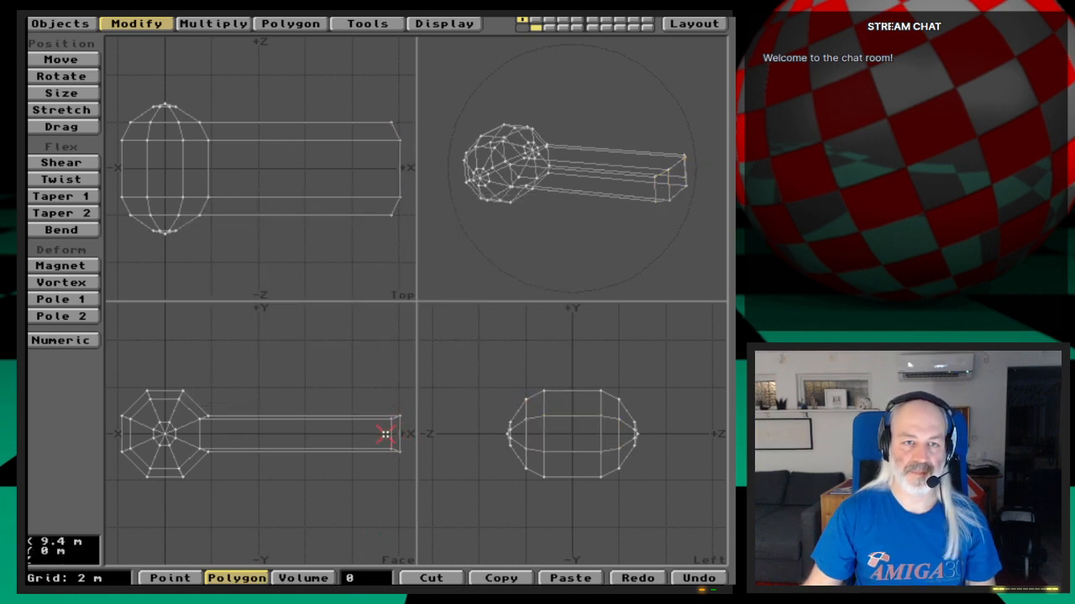
key("t")
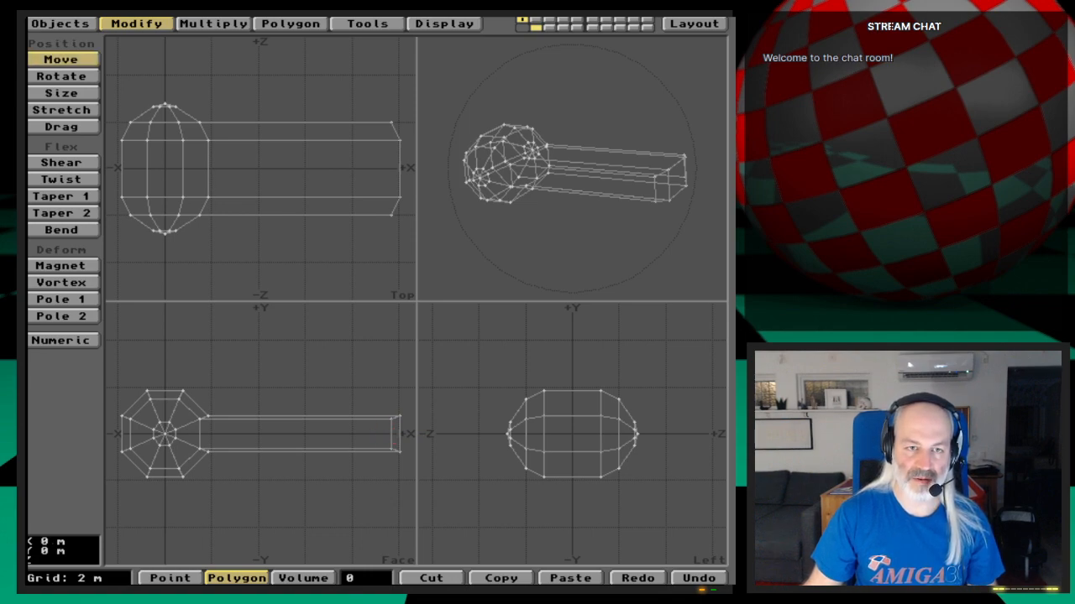
key("t")
left_click(397, 433)
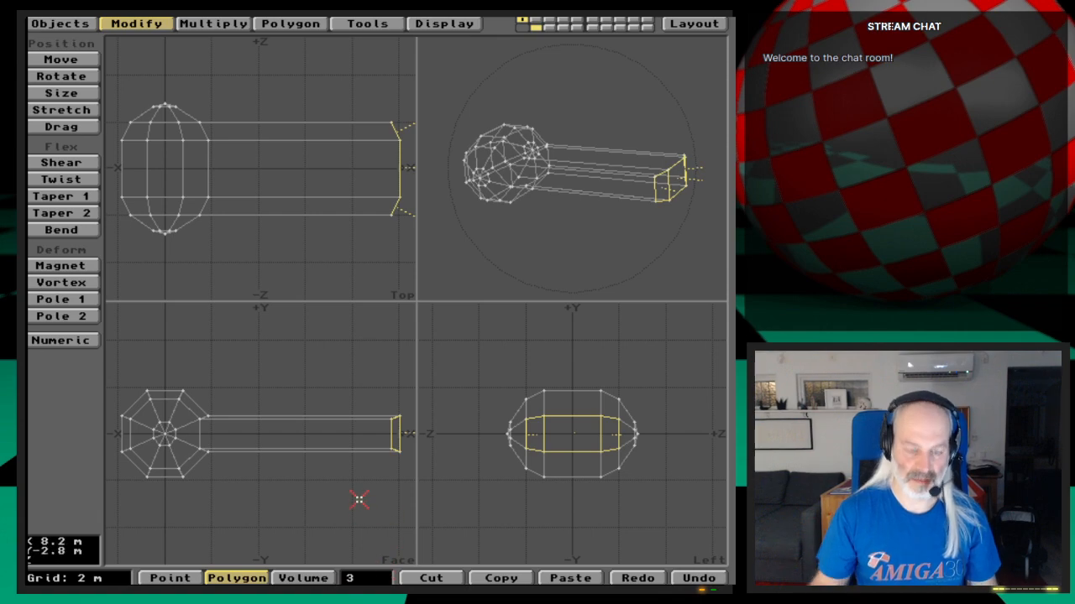
Step: Stretch the three end polygons by a Z factor of 0.73 about a 0 m center, keeping X and Y at 1.0
key("h")
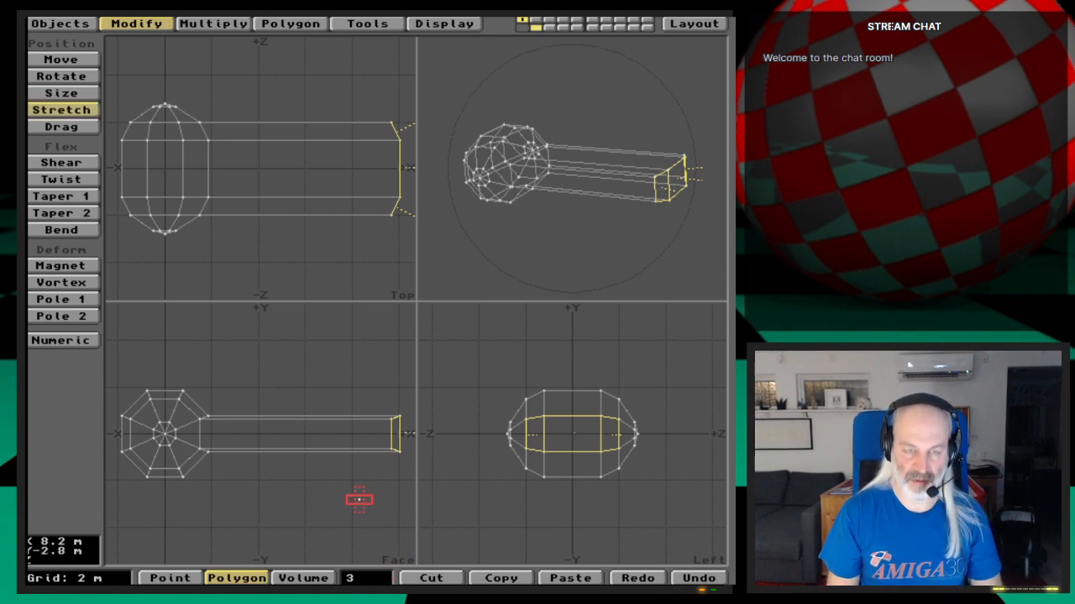
key("n")
key("Return")
key("Return")
key("Return")
key("Return")
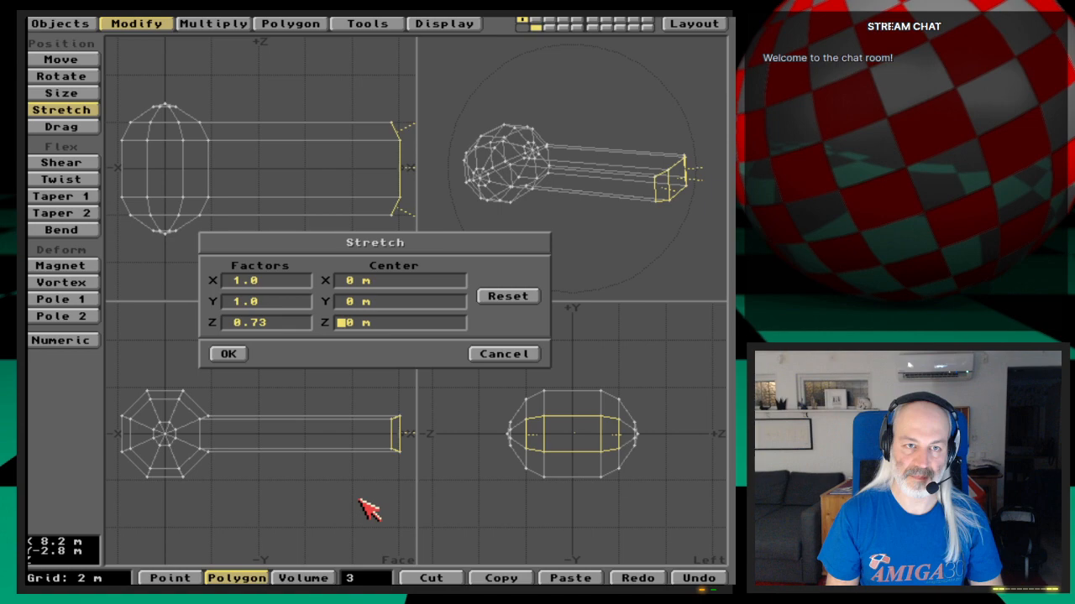
key("Return")
key("space")
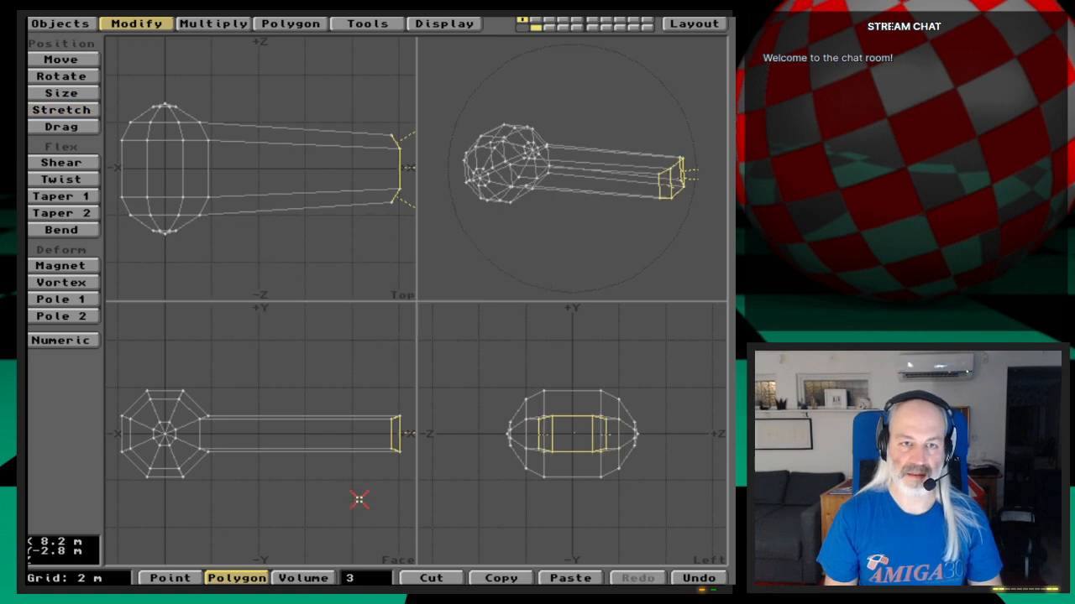
Step: Deselect the polygons, make the empty second layer the foreground and show the first layer as background, centred on the arm's +X end
key("slash")
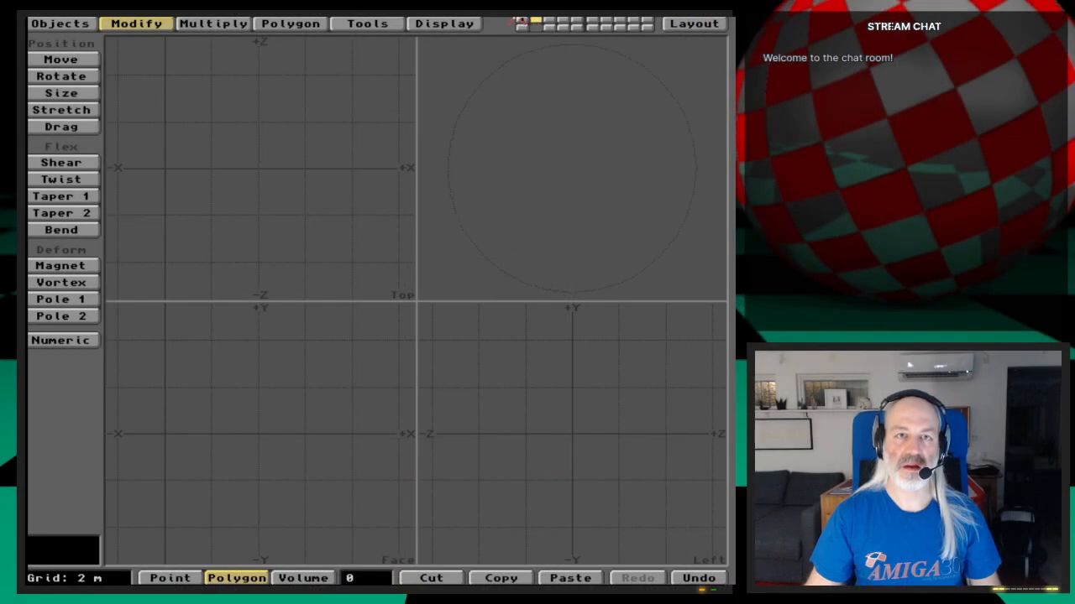
left_click(522, 20)
left_click(536, 20)
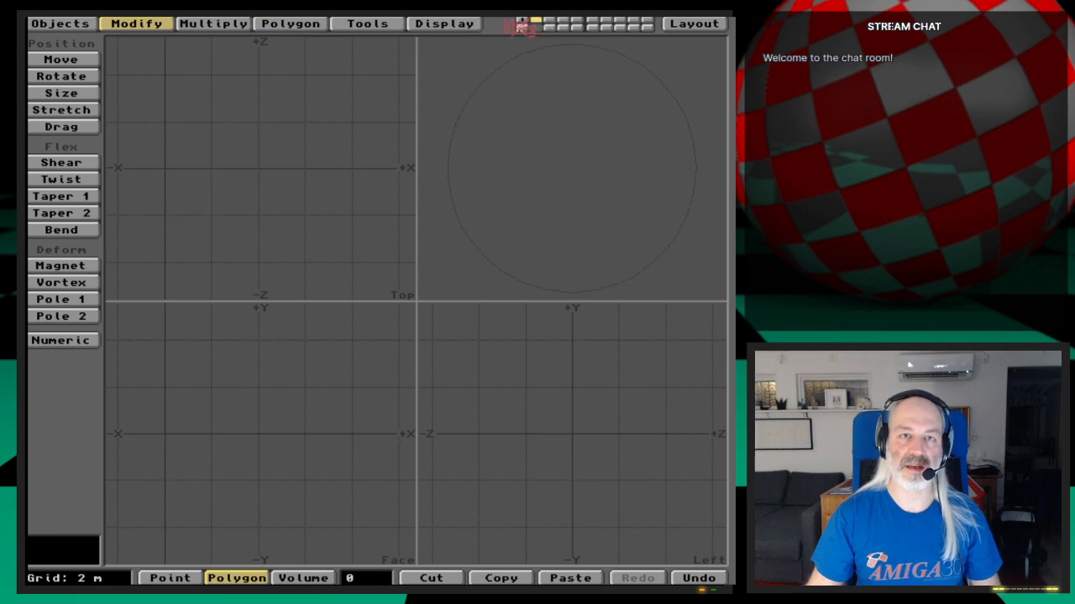
left_click(522, 26)
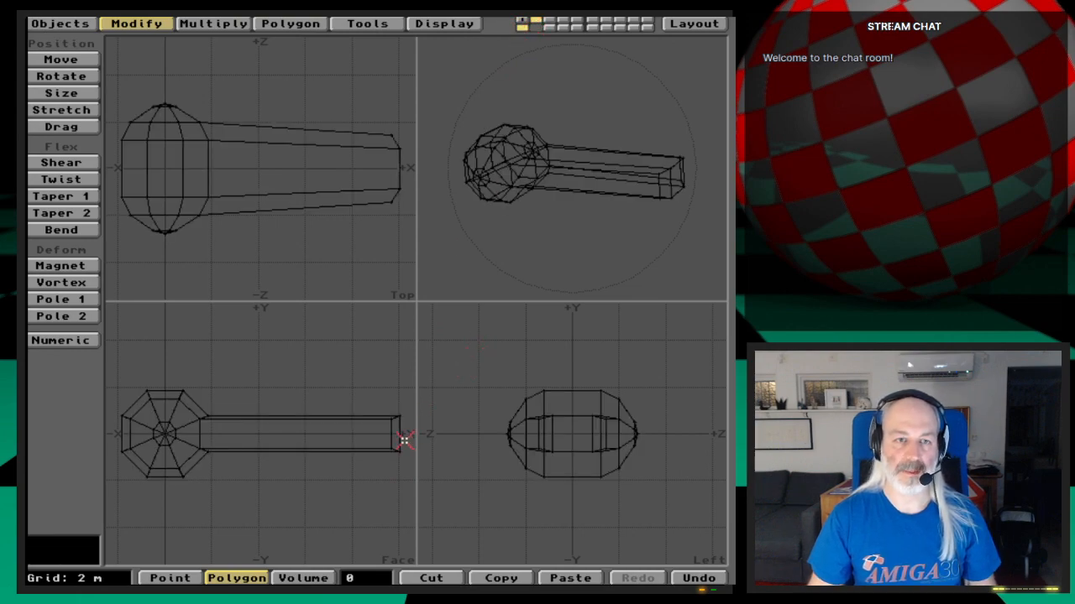
left_click_drag(403, 441, 285, 441, "alt")
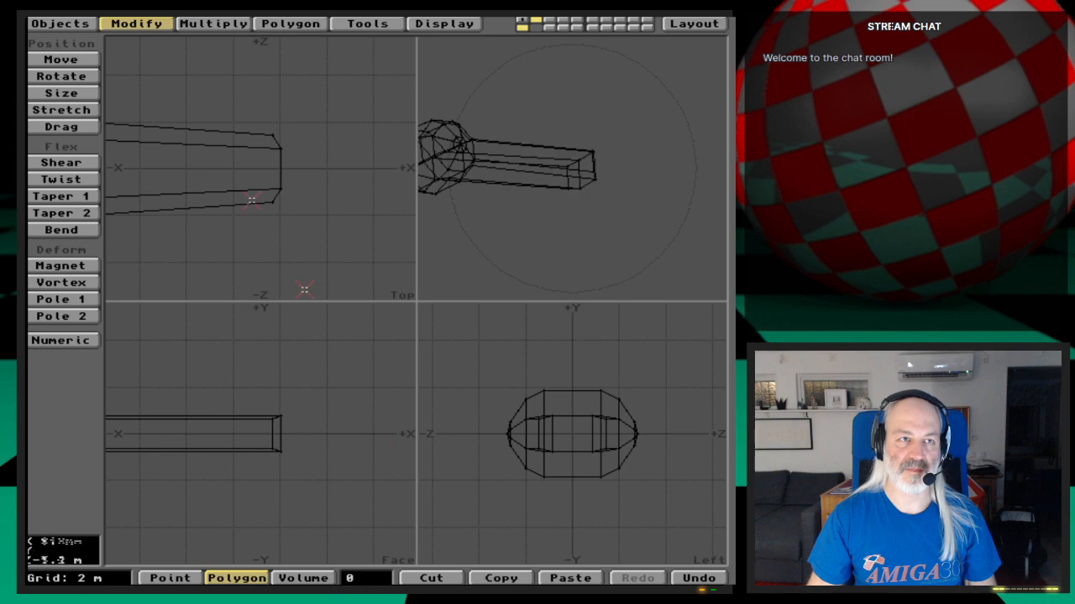
Step: Draw a box enclosing the arm's +X end, about 5 m in X, 7 m in Y and 6.6 m in Z
left_click(74, 23)
left_click(72, 238)
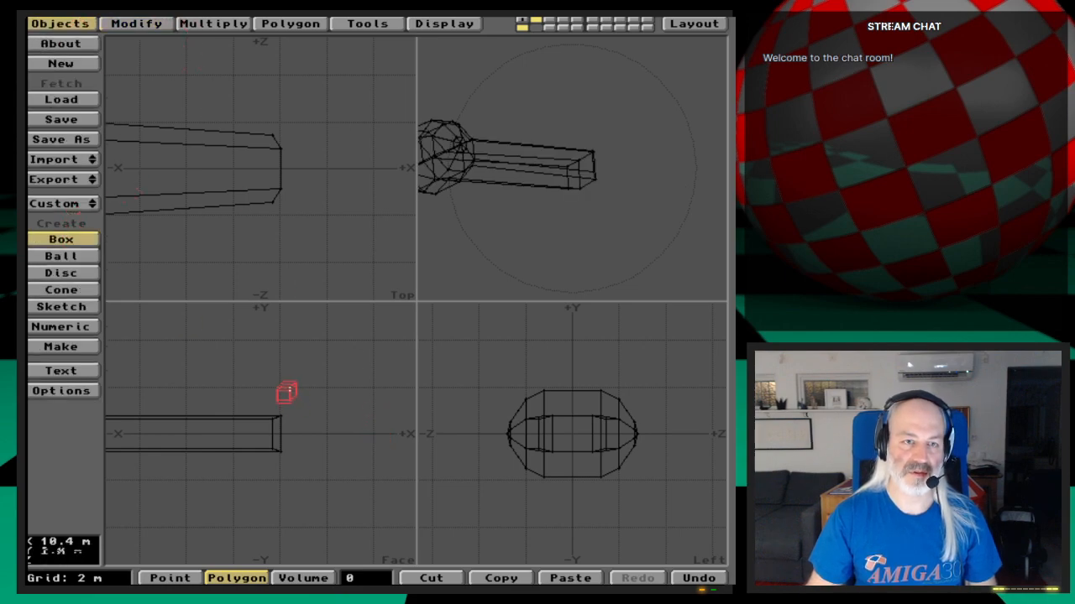
left_click_drag(270, 354, 379, 520)
left_click_drag(275, 95, 366, 250)
left_click_drag(311, 179, 259, 177)
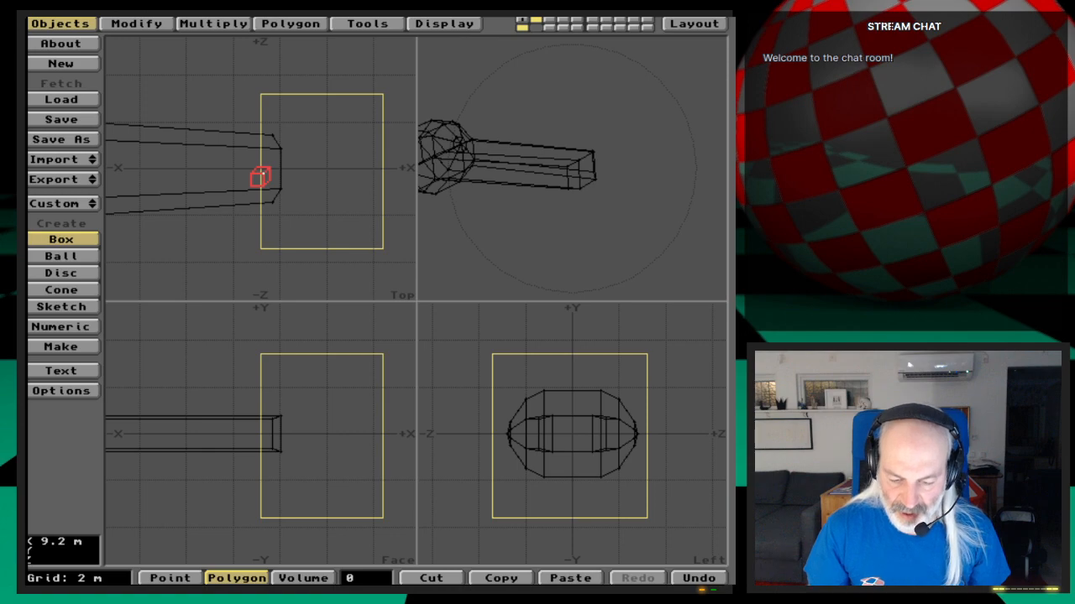
left_click_drag(261, 177, 263, 176)
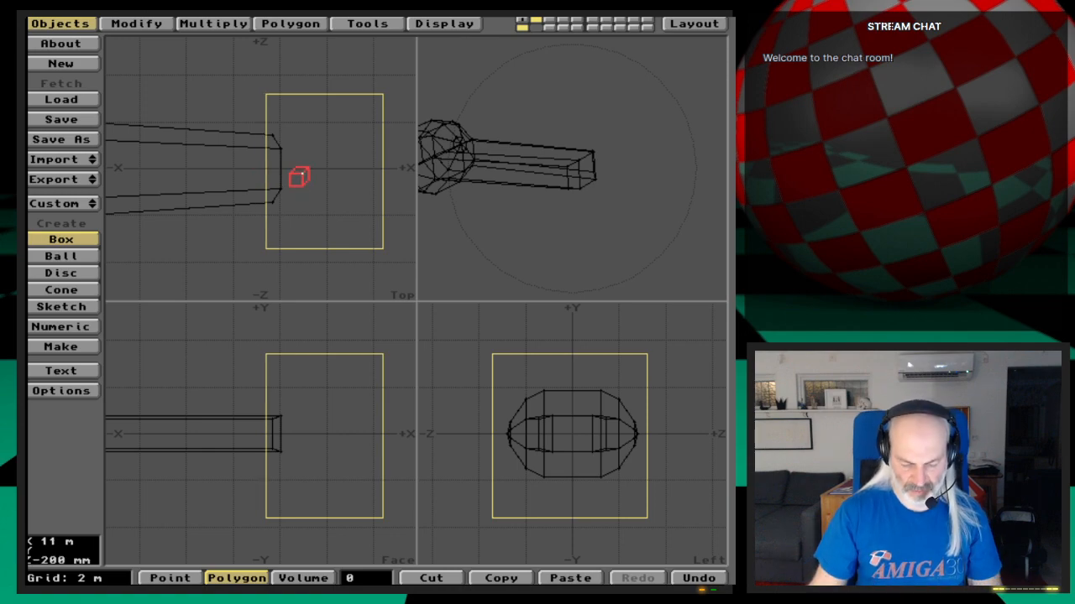
Step: Set the box's low corner numerically to X 9 m, Y -1.8 m and Z -2.7 m
key("n")
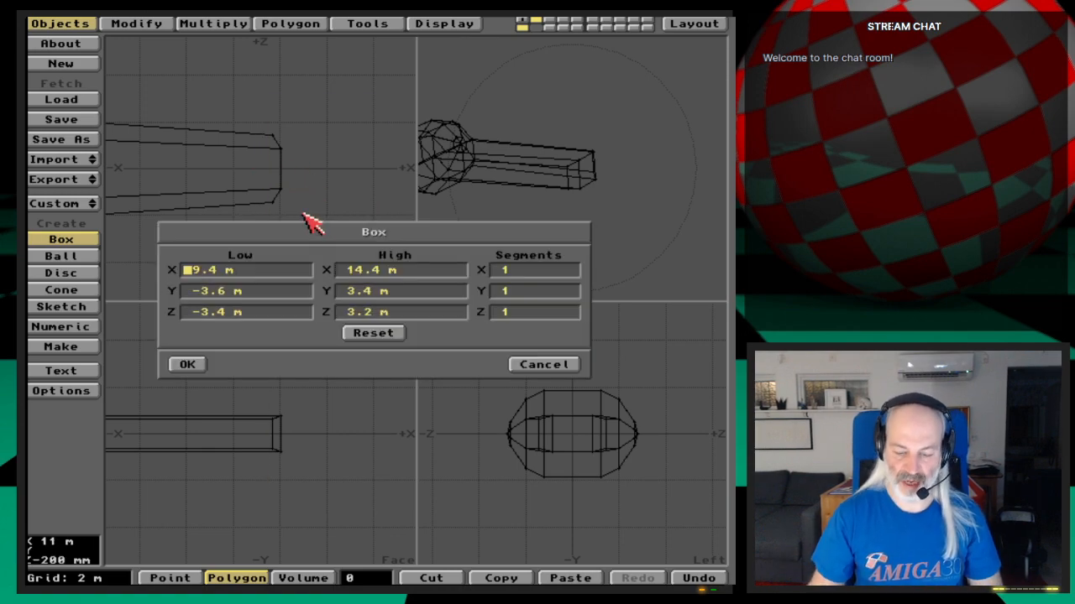
key("Right")
key("Right")
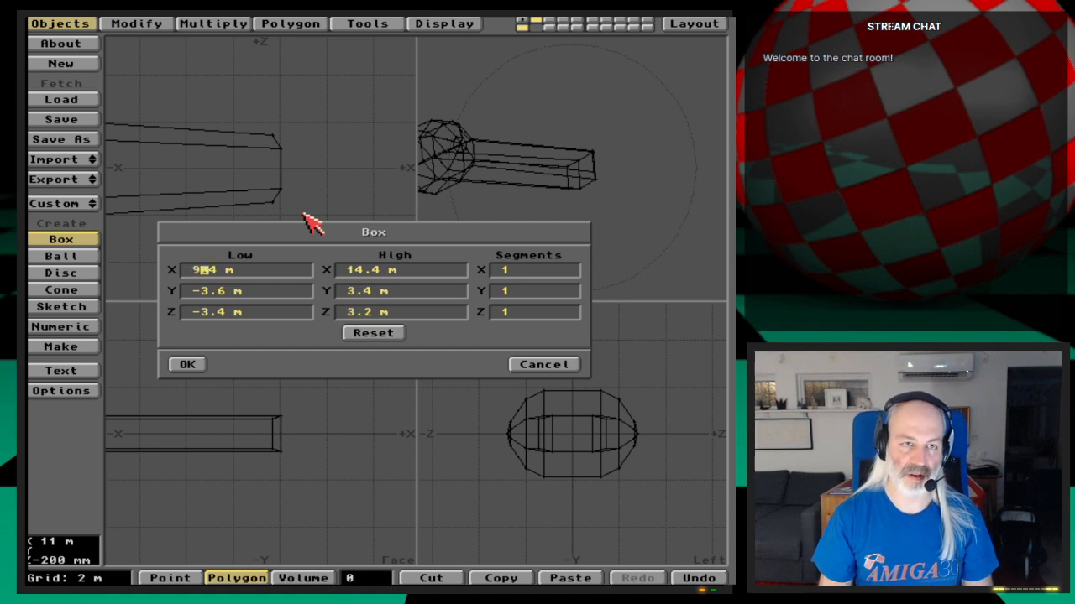
key("Delete")
key("Delete")
key("Tab")
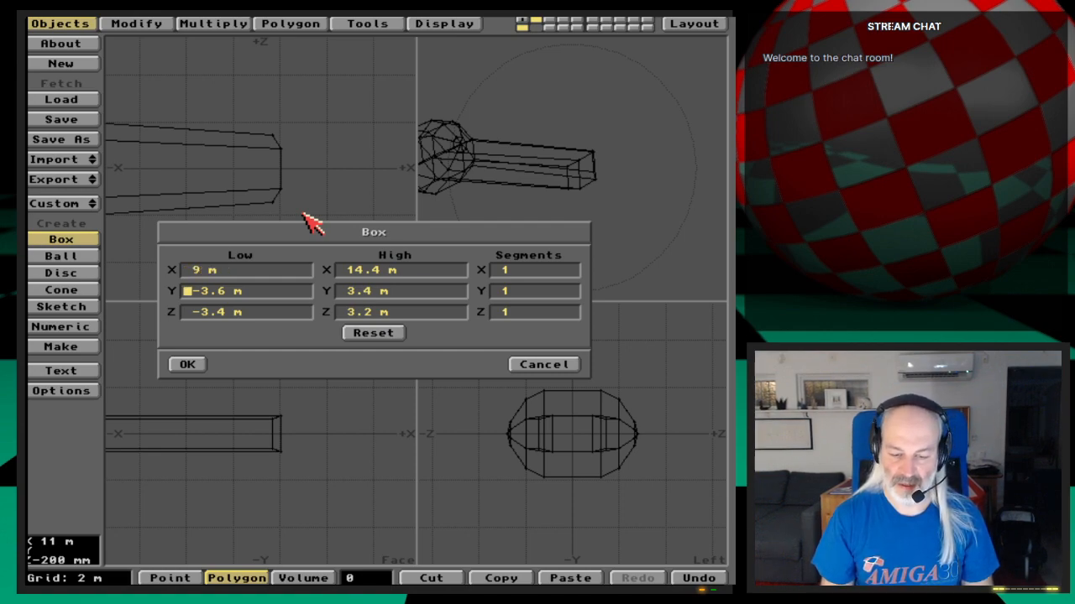
key("Delete")
key("Delete")
key("Delete")
key("Delete")
key("Delete")
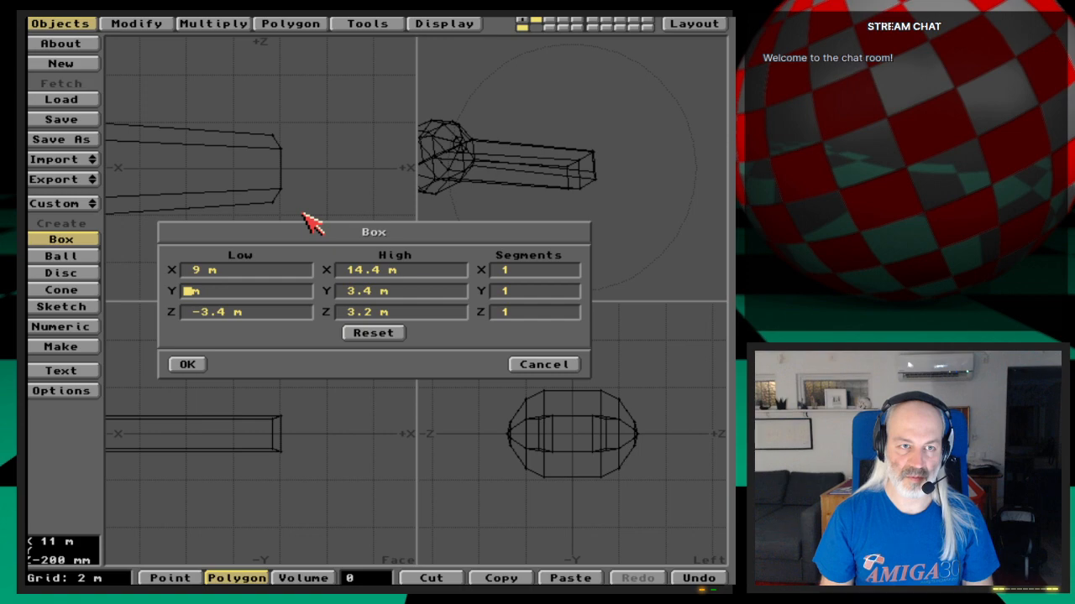
type("-1.8")
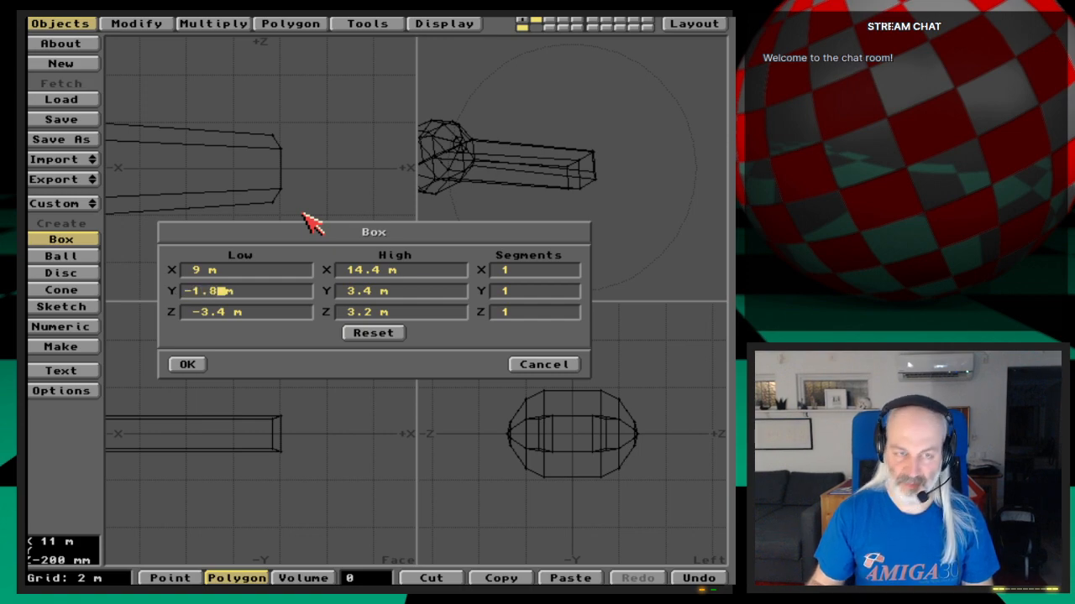
key("Tab")
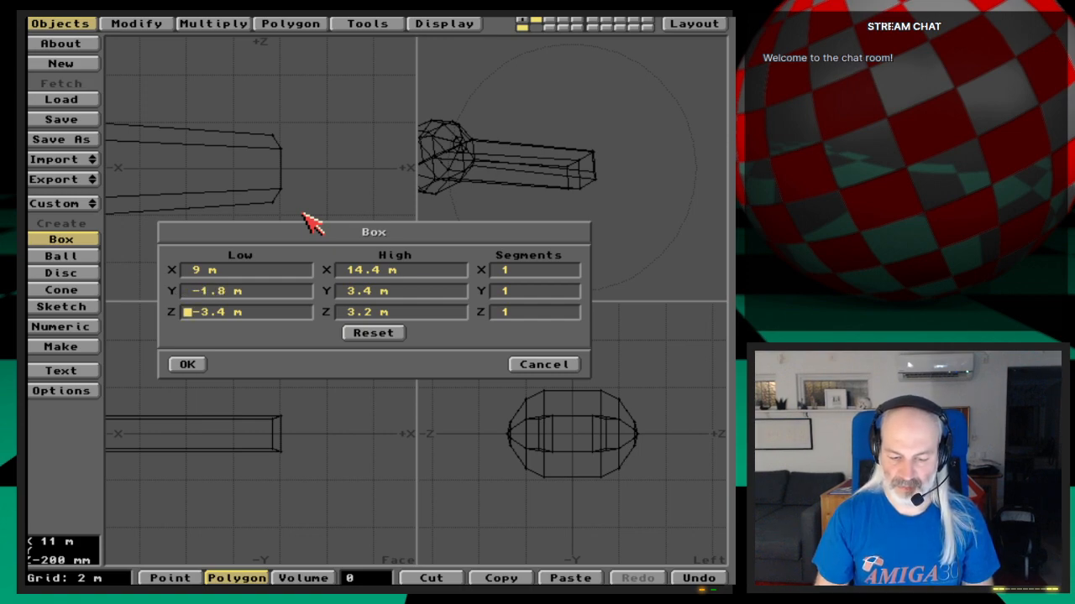
key("Delete")
key("Delete")
key("Delete")
key("Delete")
key("Delete")
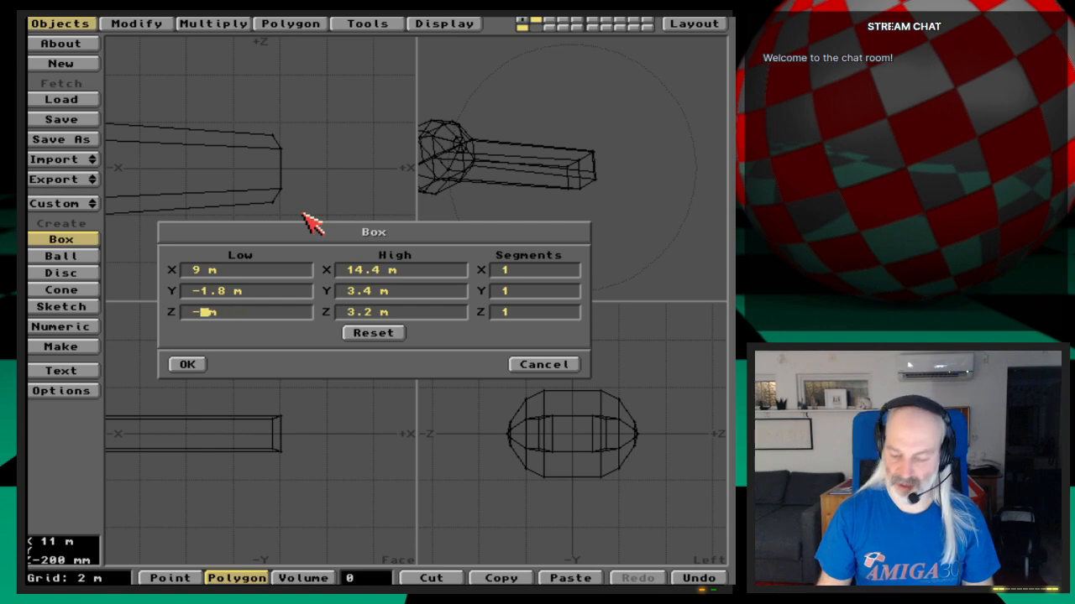
type("-2.7")
key("Tab")
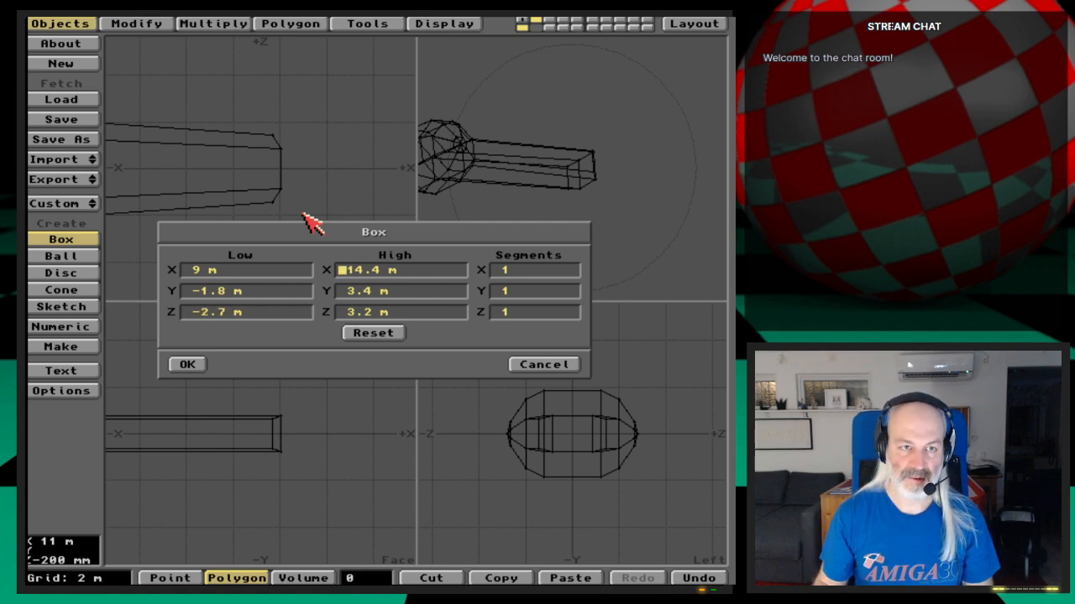
Step: Set the box's high corner to X 12 m, Y 1.8 m and Z 2.7 m, and create the box
key("Delete")
key("Delete")
key("Delete")
key("Delete")
key("Delete")
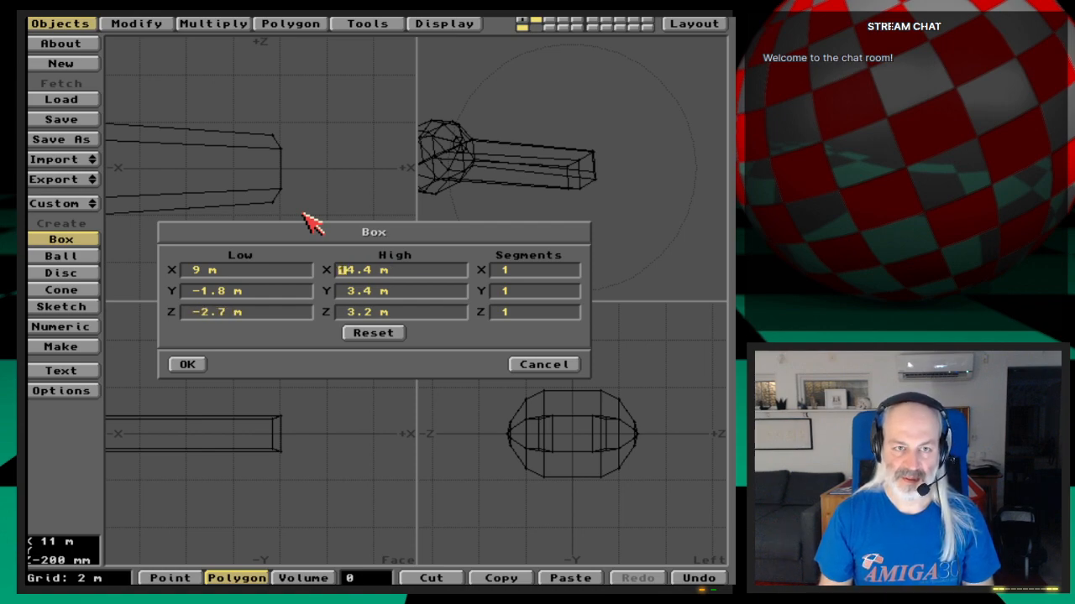
type("12")
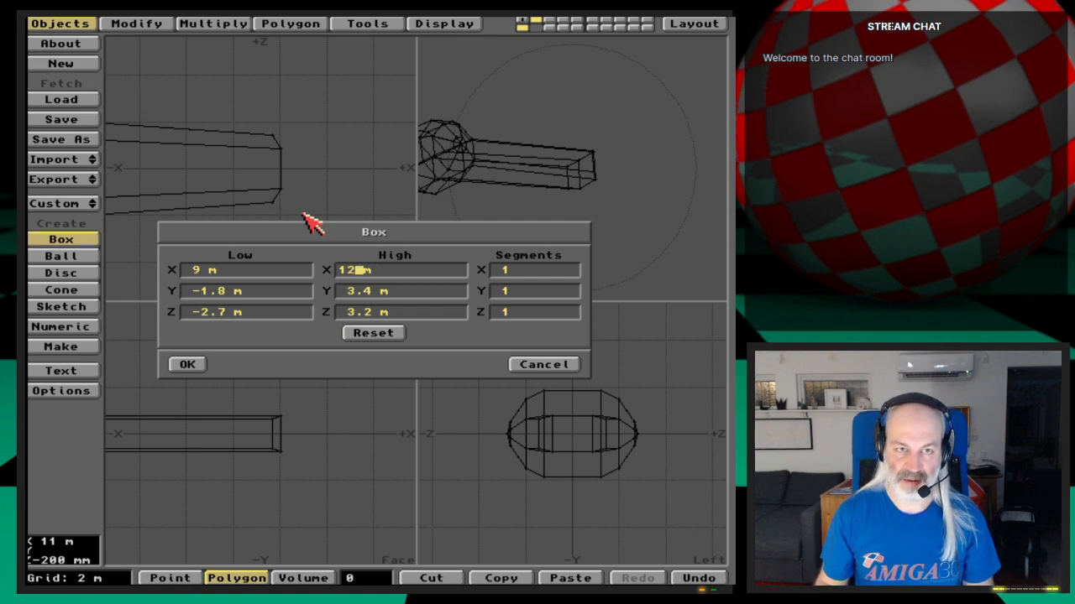
key("Tab")
key("Delete")
key("Delete")
key("Delete")
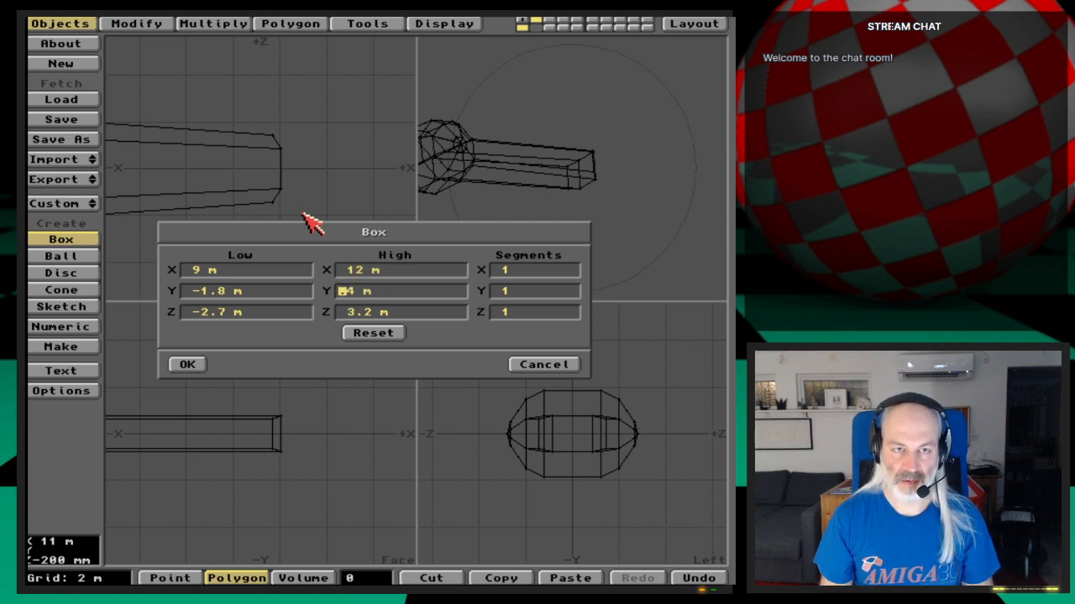
type("1.8")
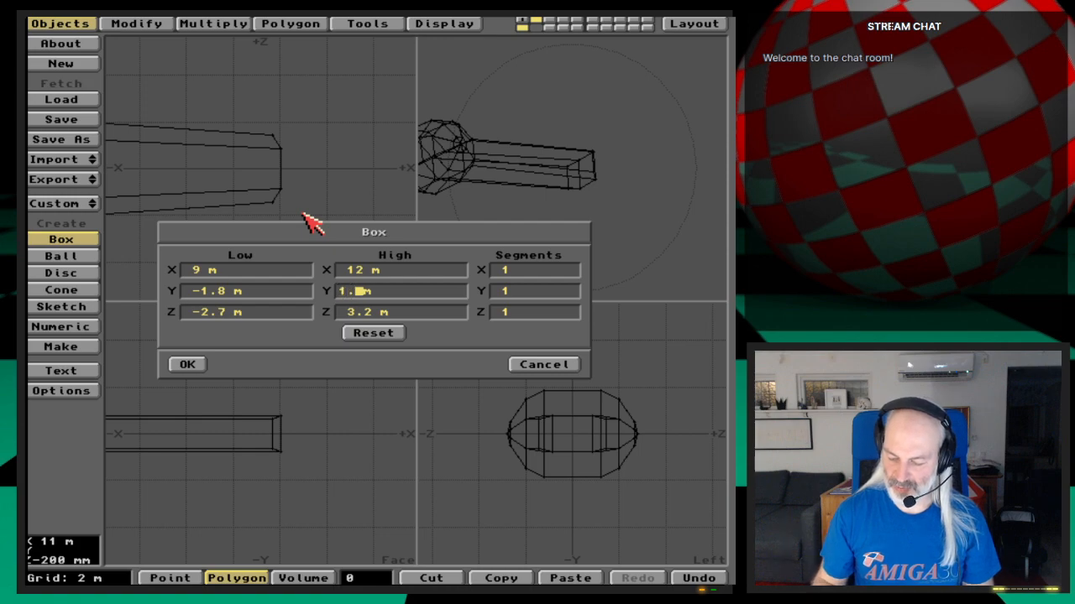
key("Tab")
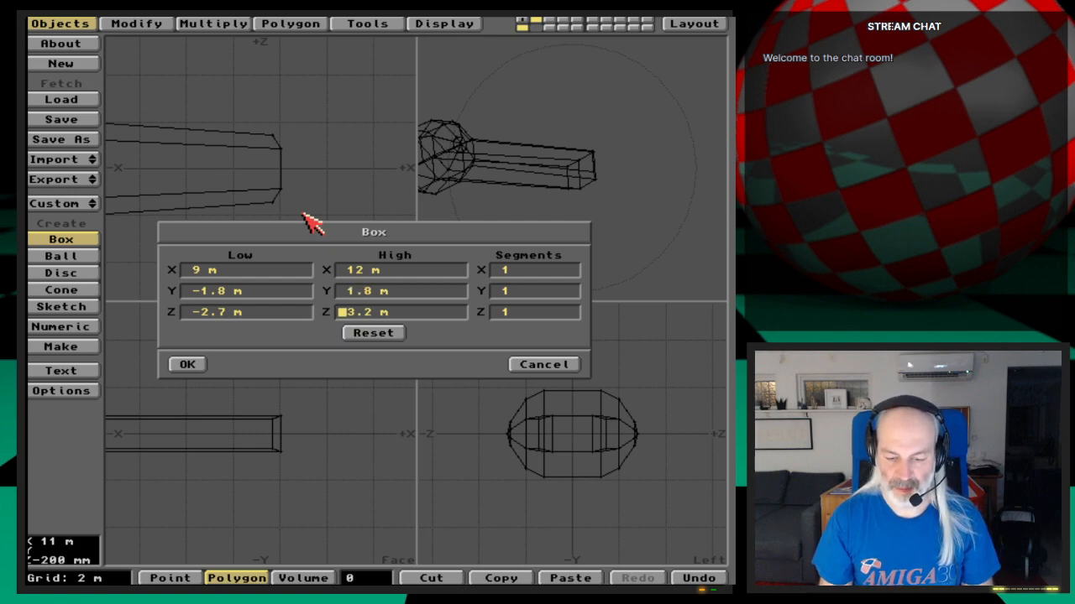
key("Delete")
key("Delete")
key("Delete")
type("2.")
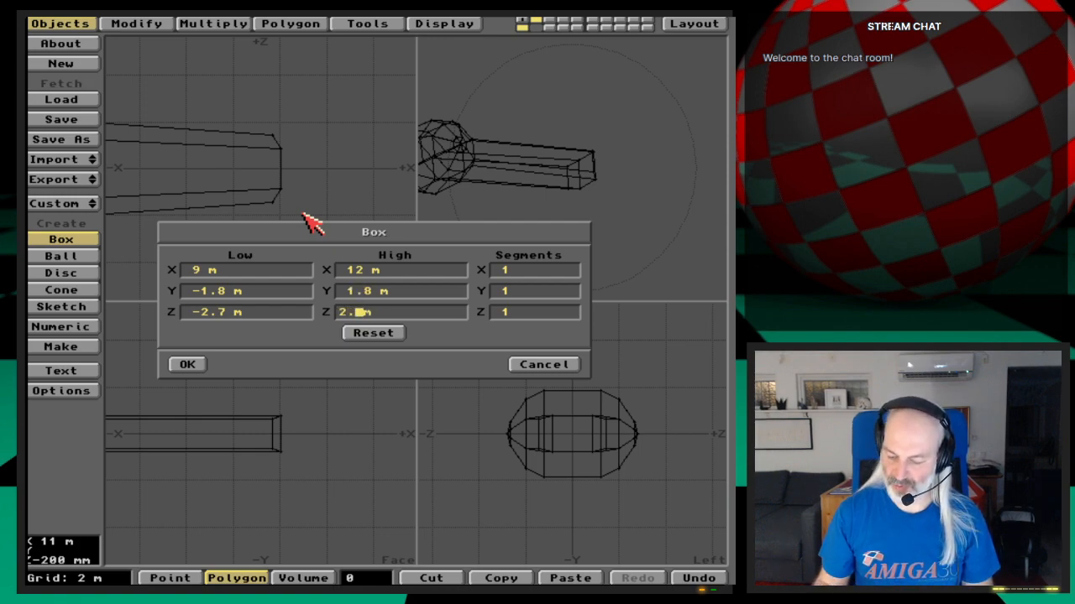
type("7")
key("Tab")
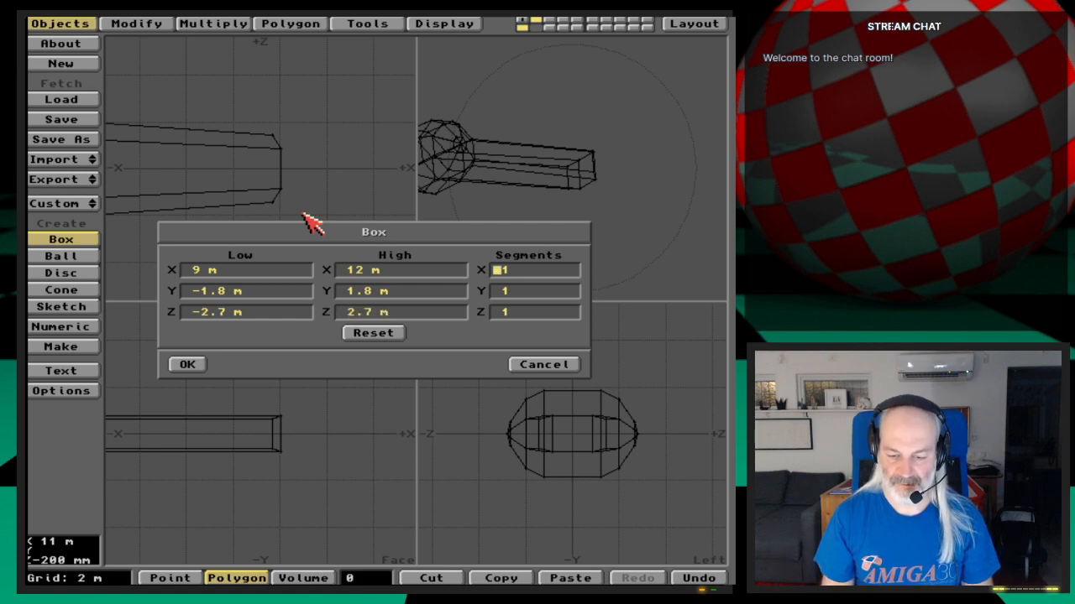
key("Tab")
key("Tab")
key("Return")
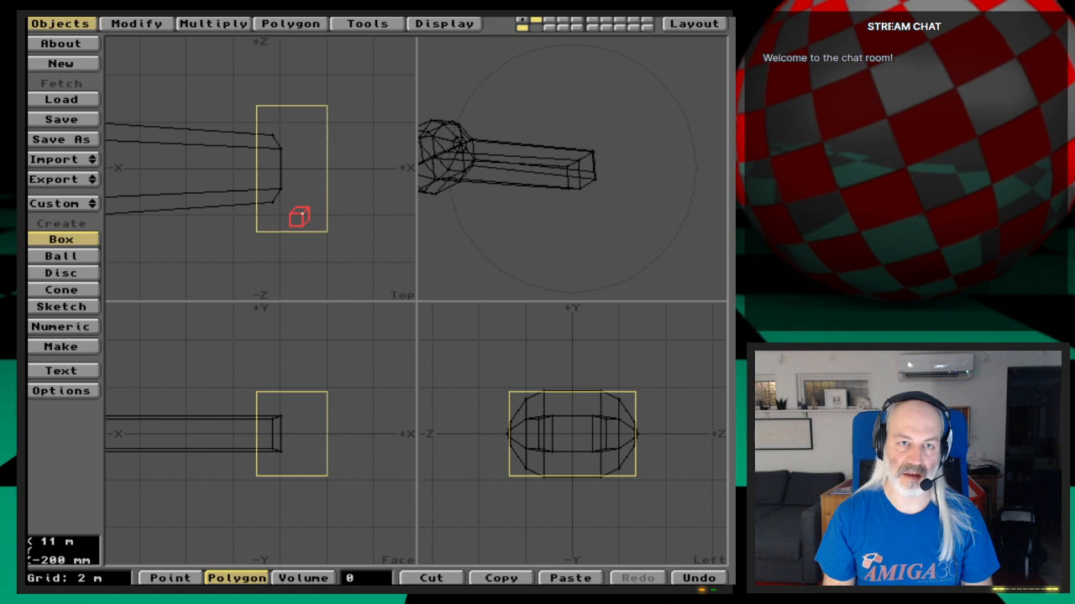
key("Return")
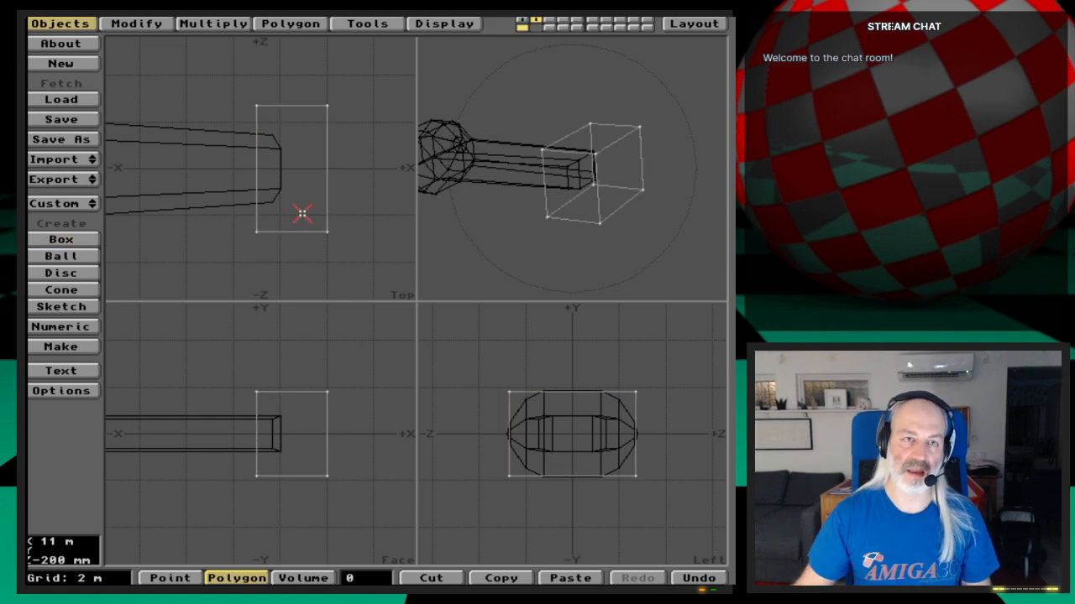
Step: Swap foreground and background layers and subtract the box from the arm with a Boolean operation
left_click_drag(540, 178, 594, 199)
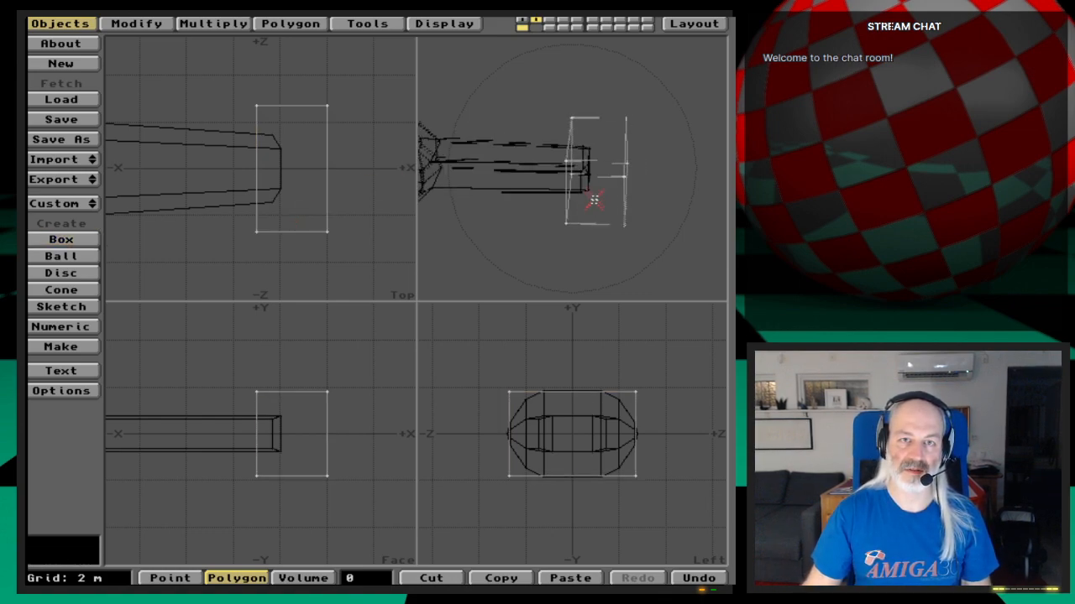
key("apostrophe")
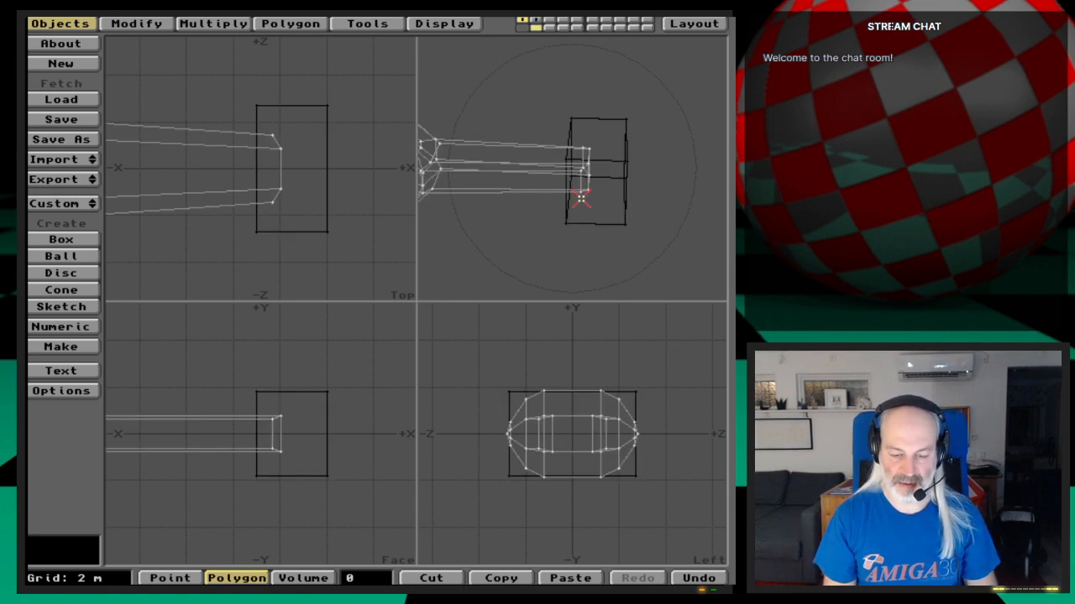
key("shift+b")
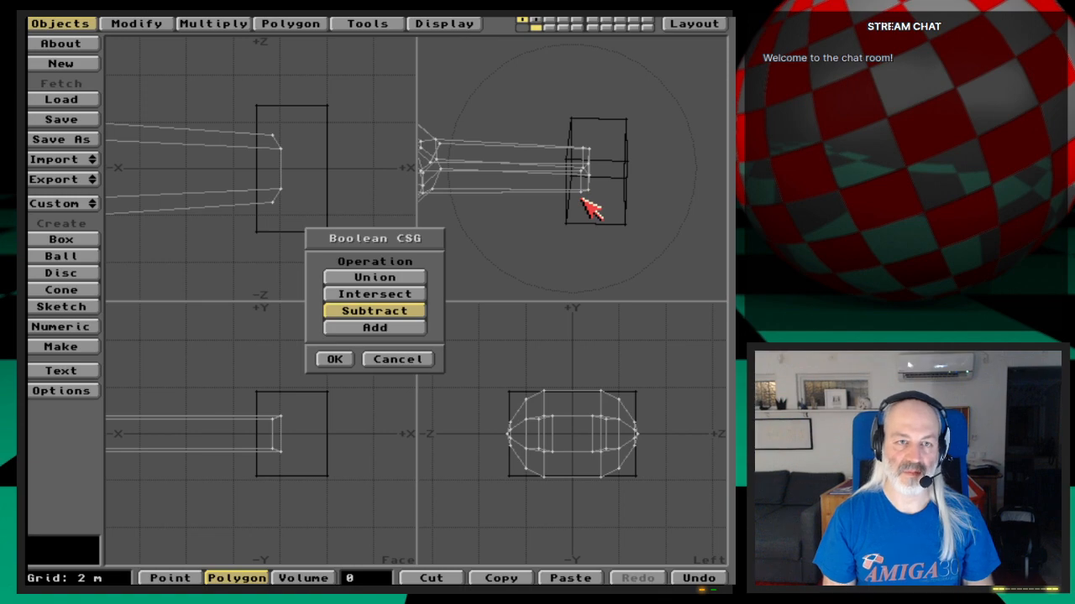
key("Return")
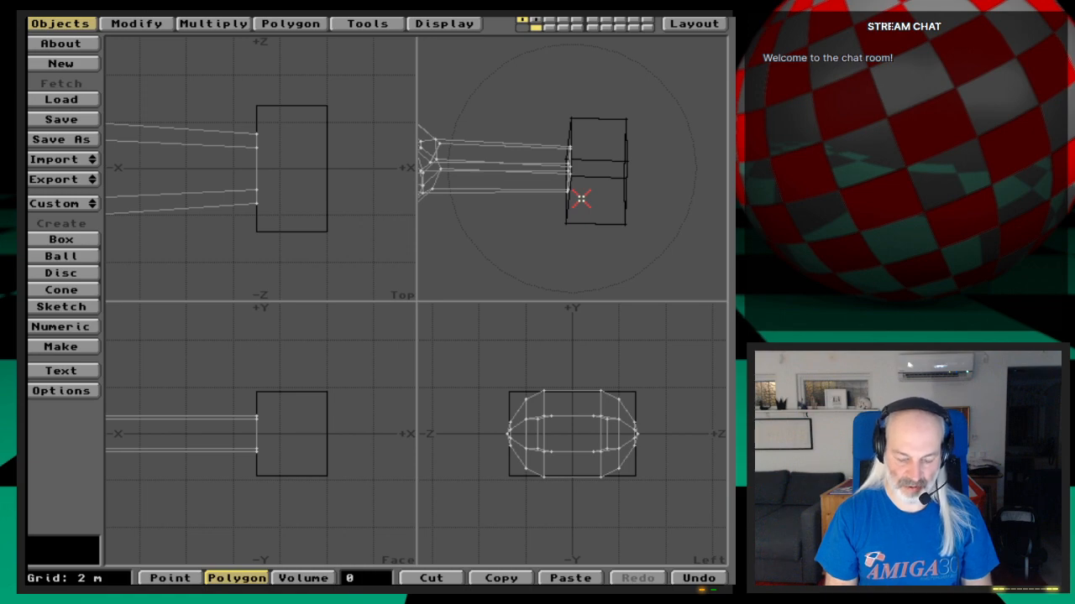
Step: Merge the duplicate points of the trimmed arm object
key("m")
key("Return")
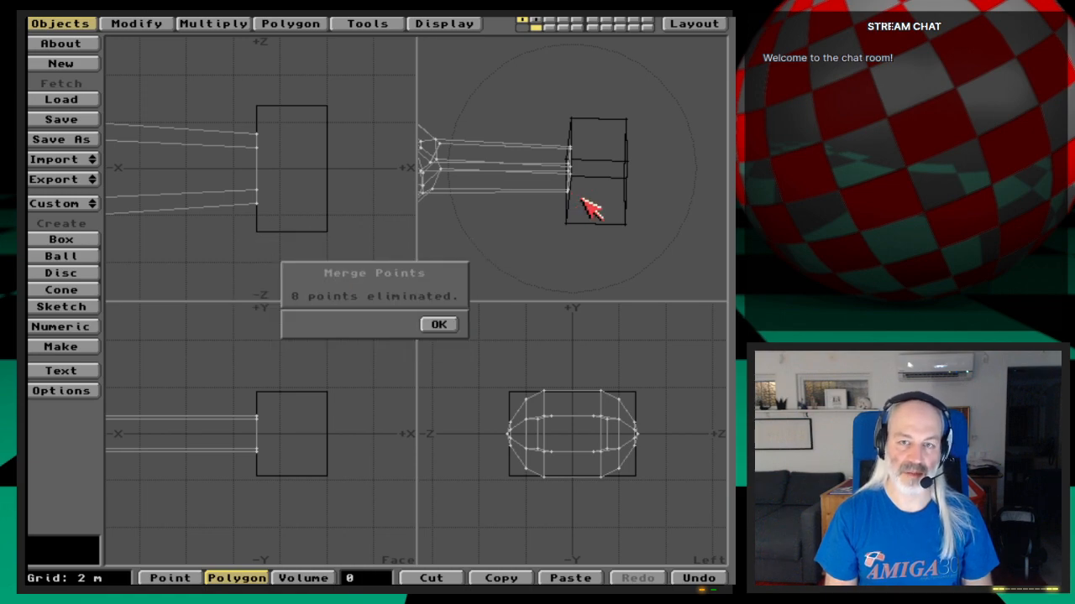
key("Return")
Step: Fit the views, show the preview with hidden lines removed, and select the flat polygon at the arm's cut +X end
key("a")
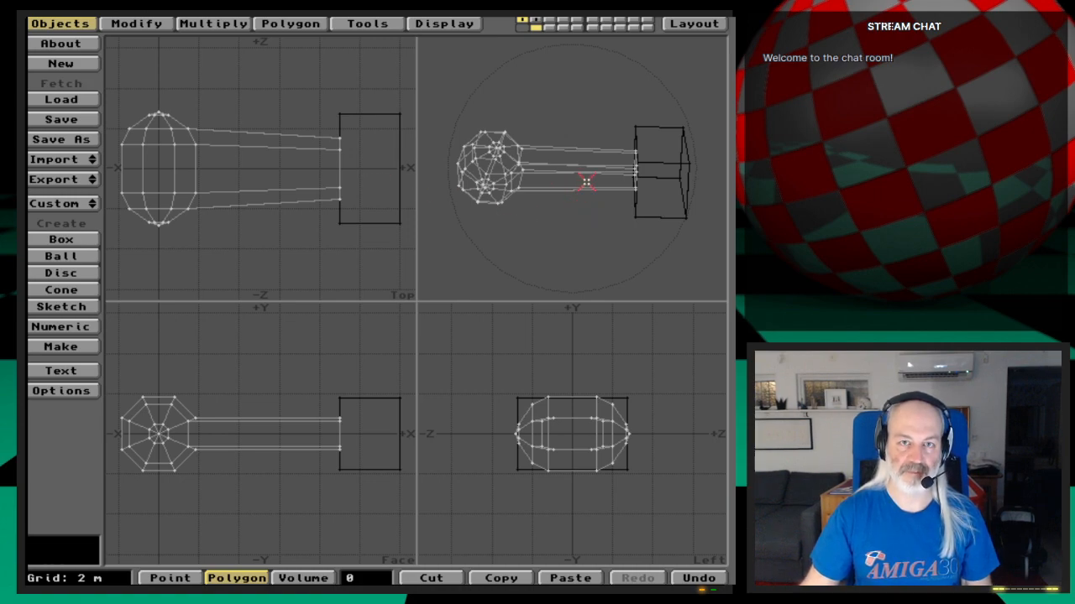
left_click_drag(583, 180, 564, 204)
left_click(365, 579)
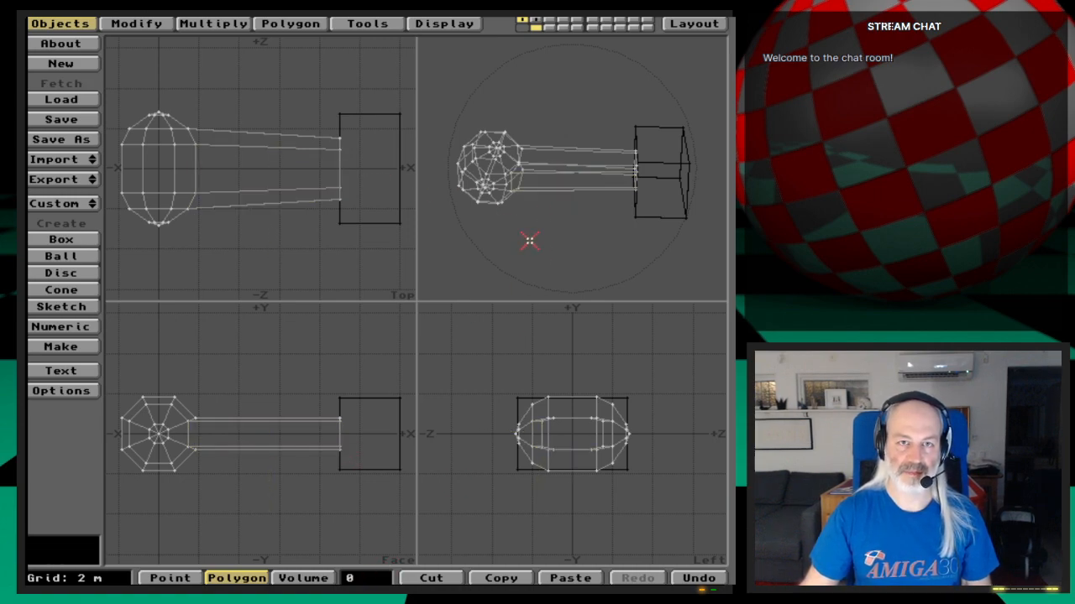
left_click_drag(530, 241, 569, 214)
key("KP_0")
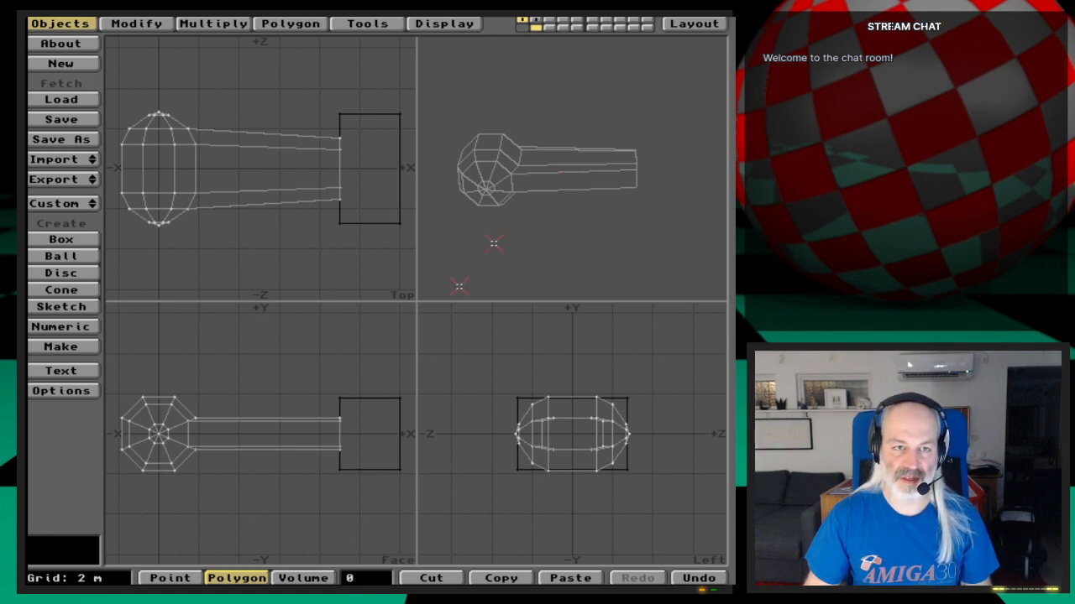
mouse_move(348, 372)
left_mouse_down()
mouse_move(360, 480)
mouse_move(299, 341)
left_mouse_up()
right_click_drag(299, 341, 294, 344)
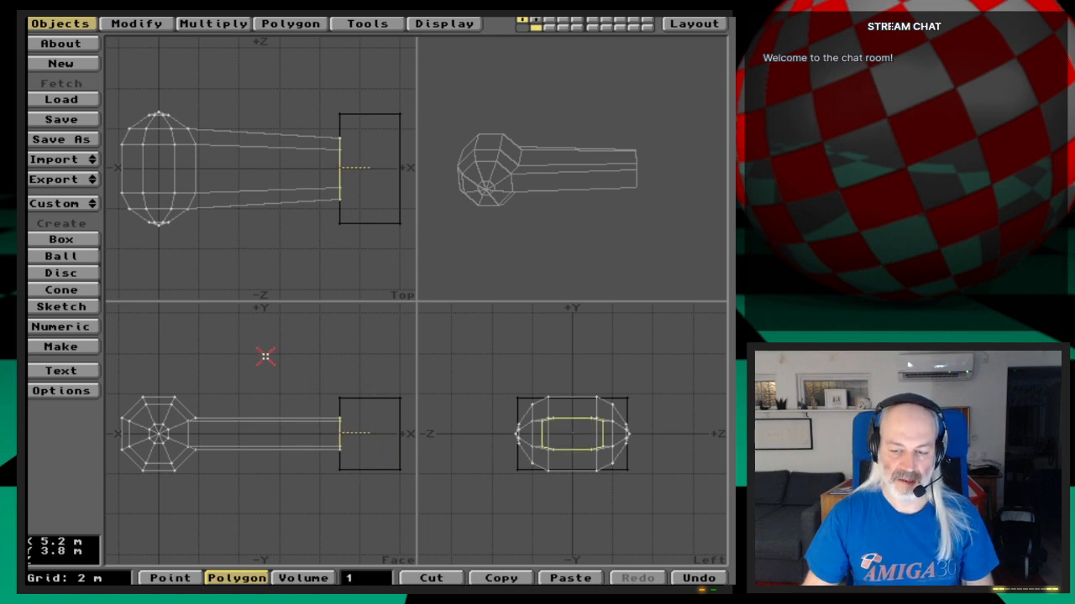
Step: Bevel the selected polygon at the arm's +X end with an inset of -400 mm and a shift of 700 mm
key("b")
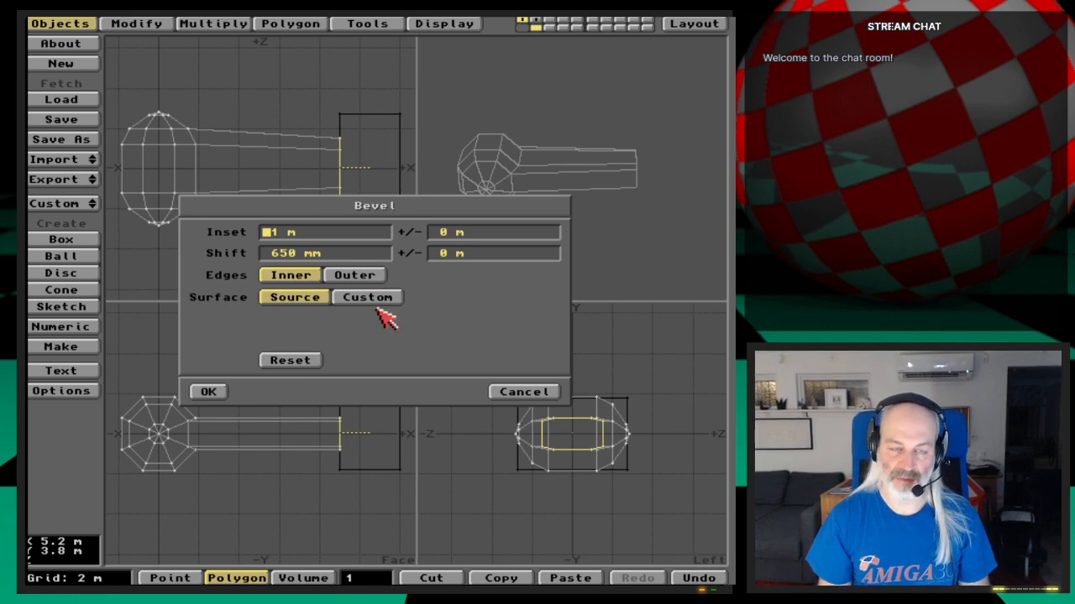
key("Delete")
key("Delete")
key("Delete")
type("-400")
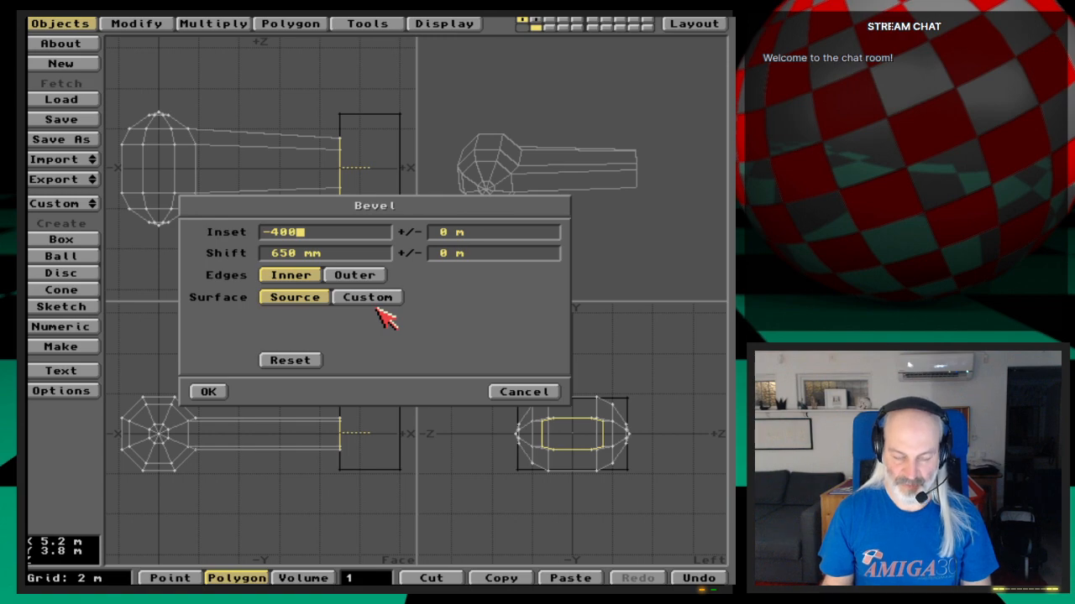
type("mm")
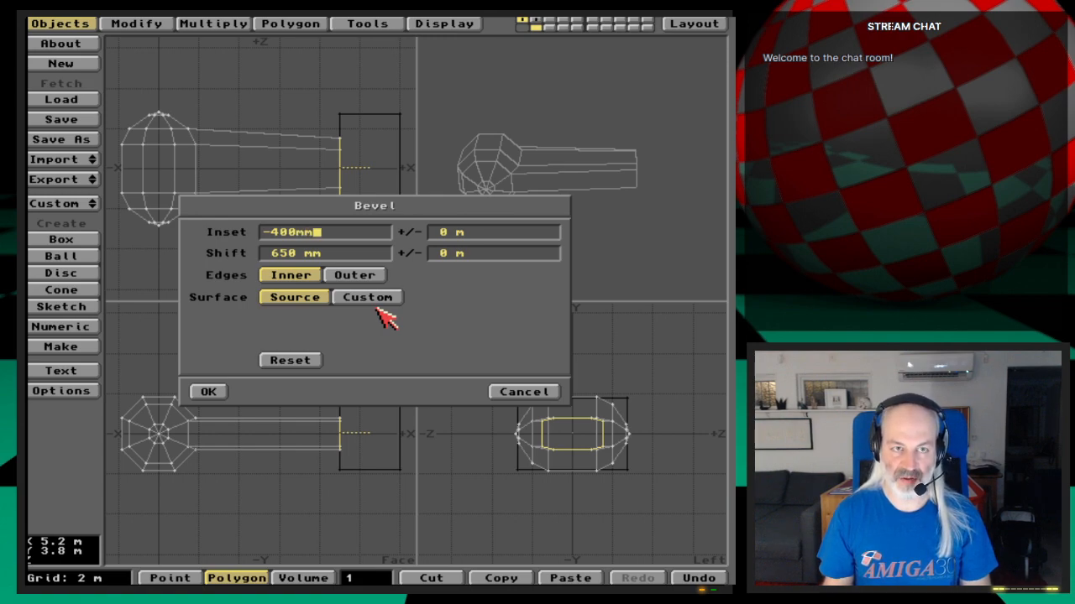
key("Tab")
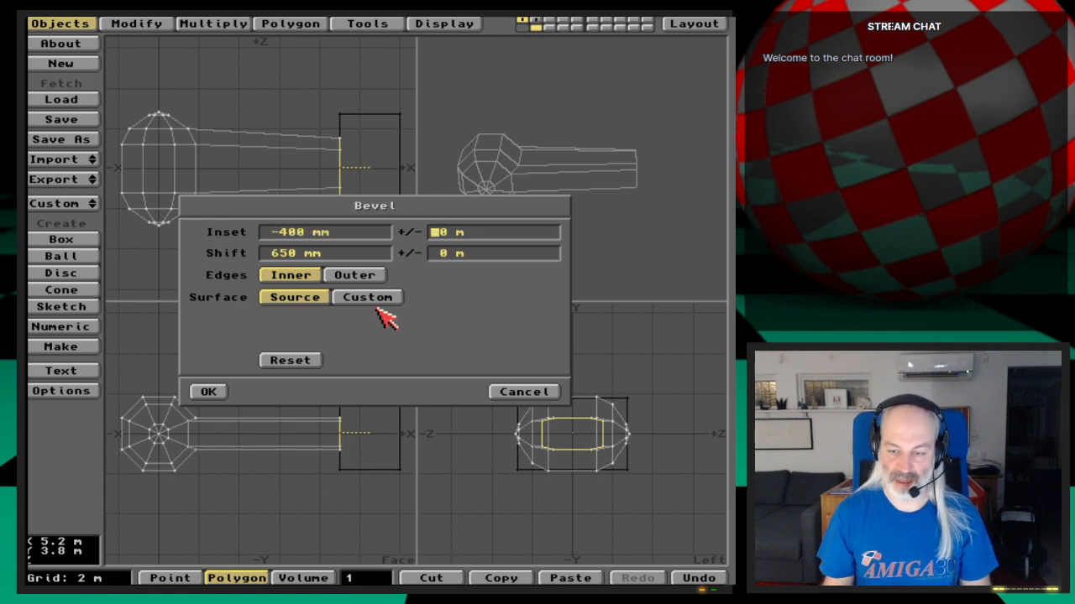
key("Tab")
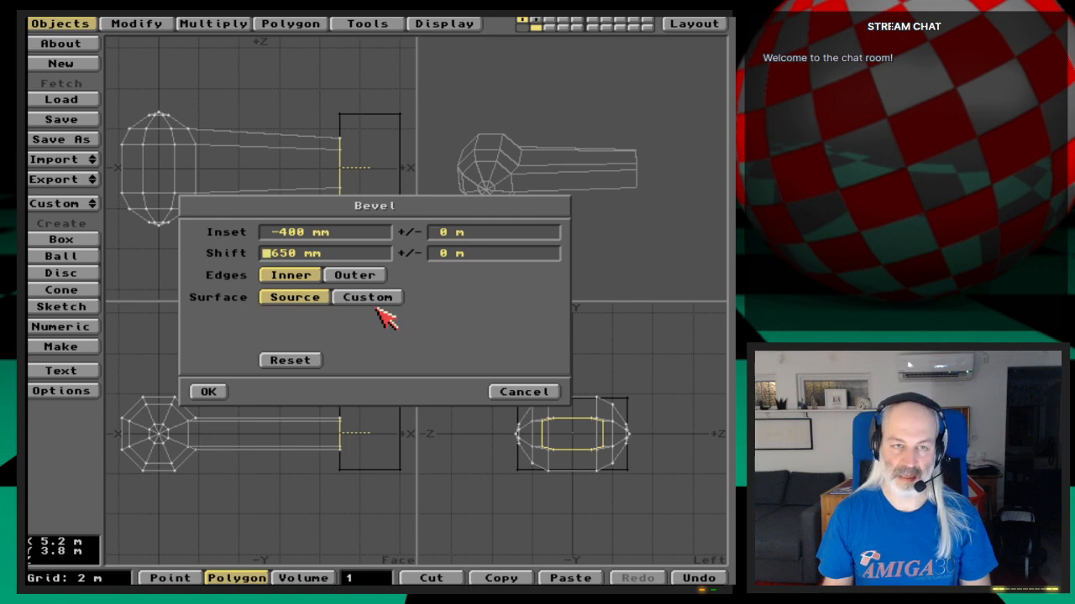
key("Delete")
key("Delete")
key("Delete")
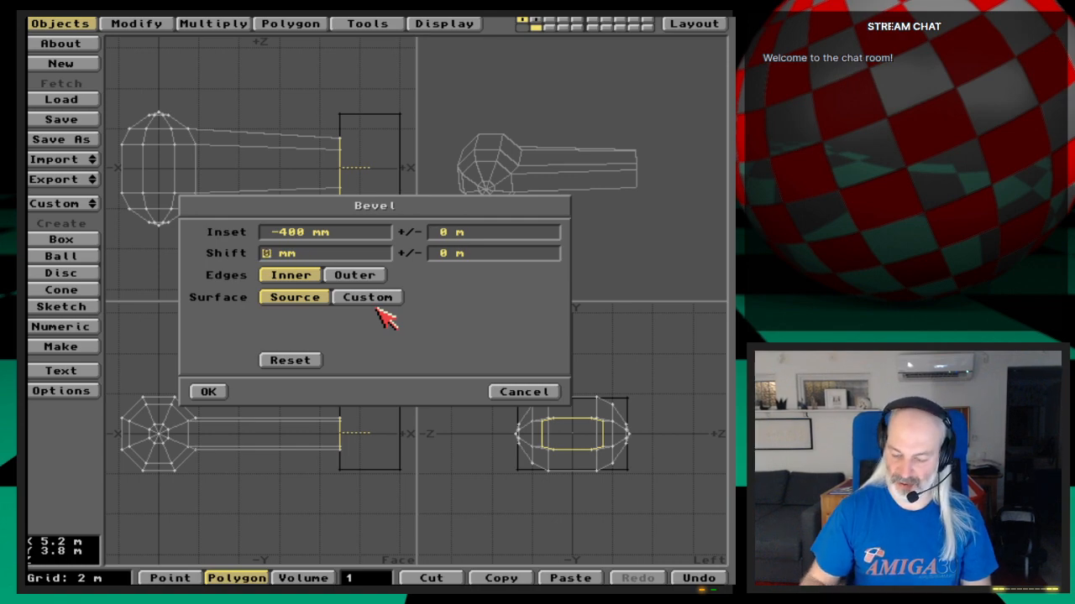
type("70")
key("Tab")
key("Return")
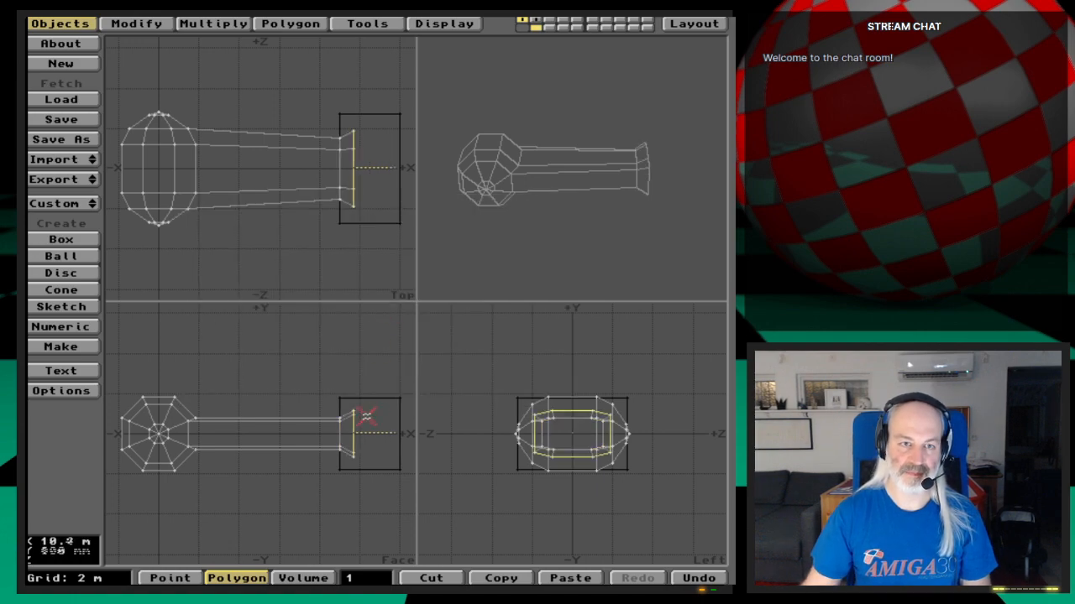
Step: Start another bevel on the flared end polygon and set its inset to 0 m
key("g")
key("period")
key("period")
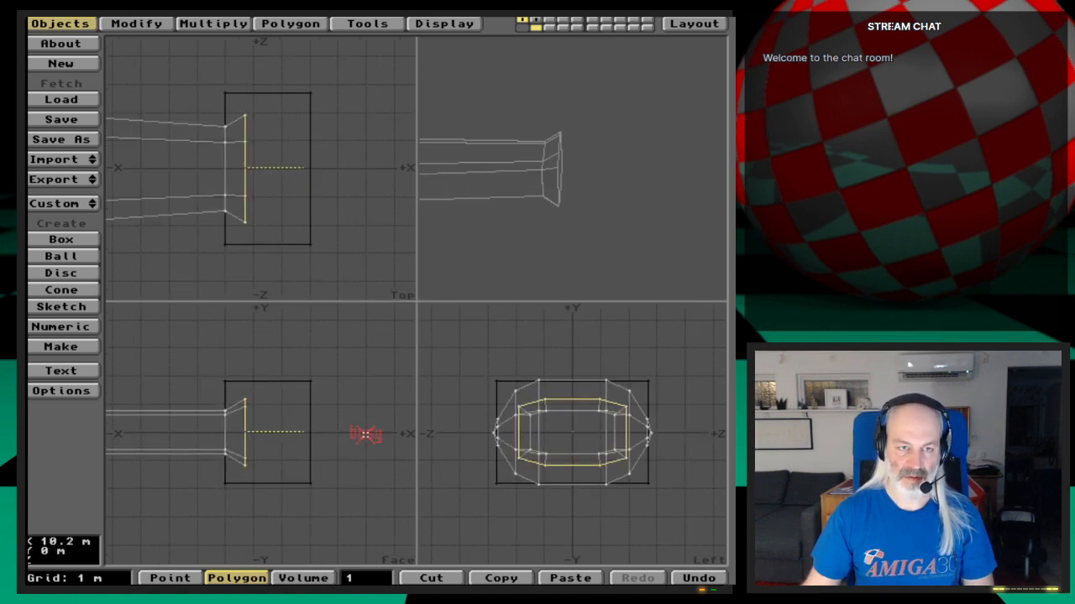
mouse_move(579, 221)
left_mouse_down()
mouse_move(554, 218)
mouse_move(627, 173)
mouse_move(580, 206)
left_mouse_up()
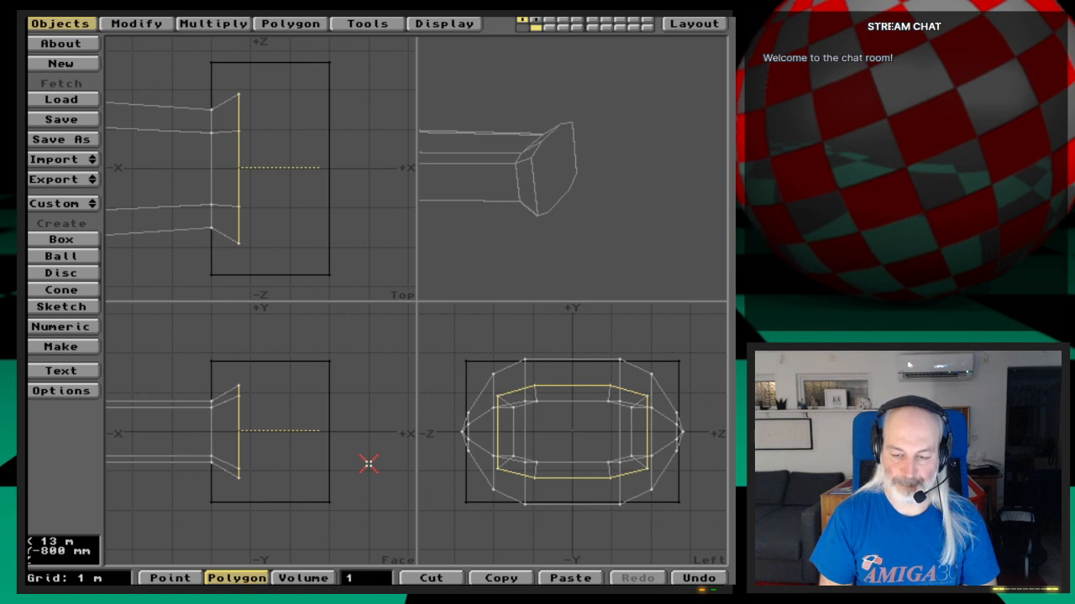
key("b")
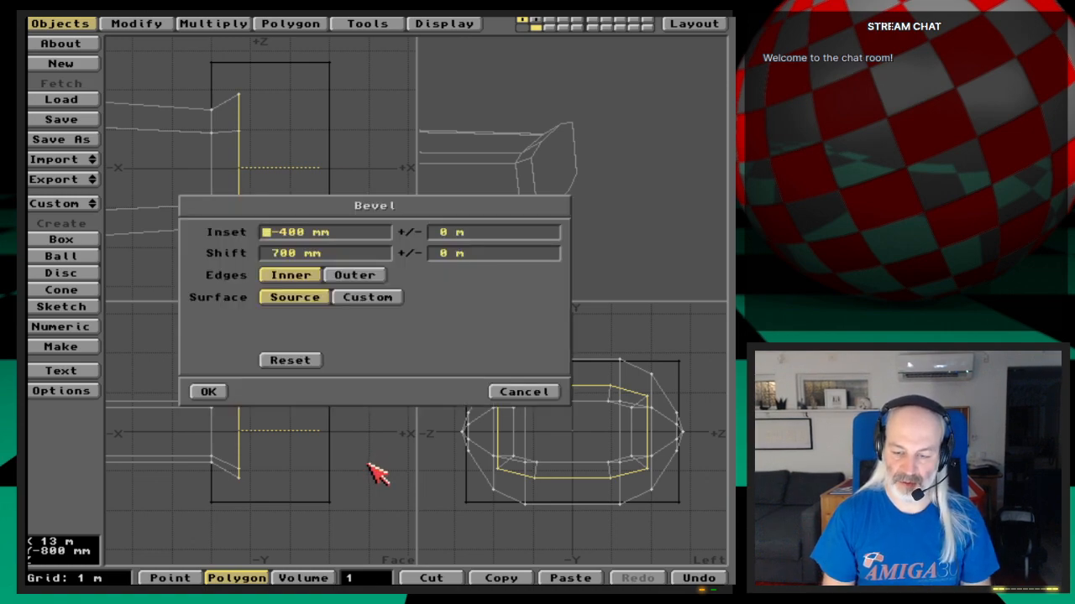
key("Delete")
key("Delete")
key("Delete")
key("Delete")
key("Delete")
key("Delete")
key("Delete")
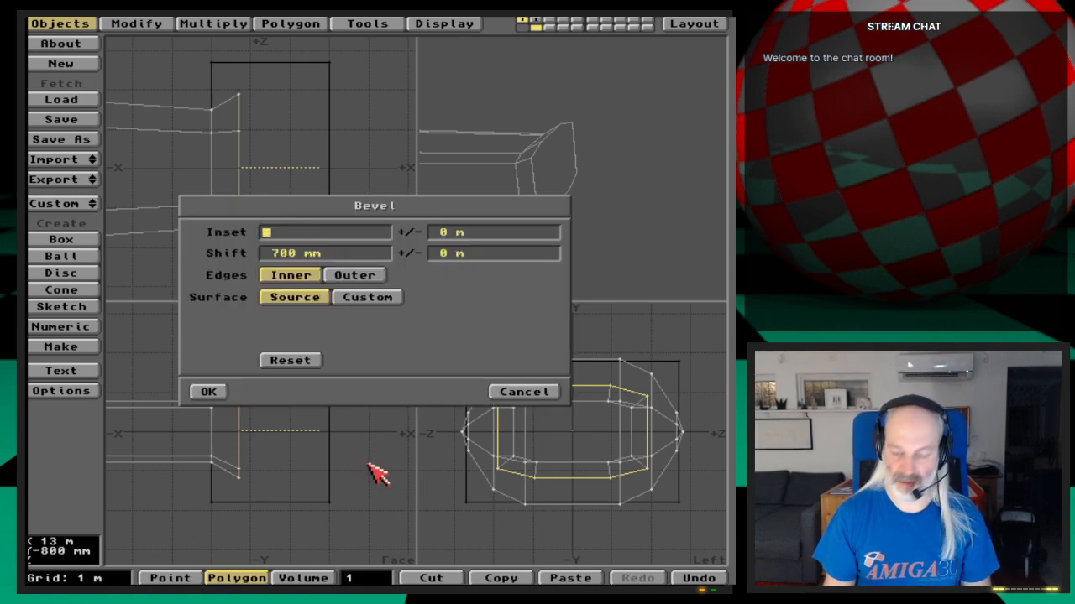
type("0")
key("Tab")
key("Tab")
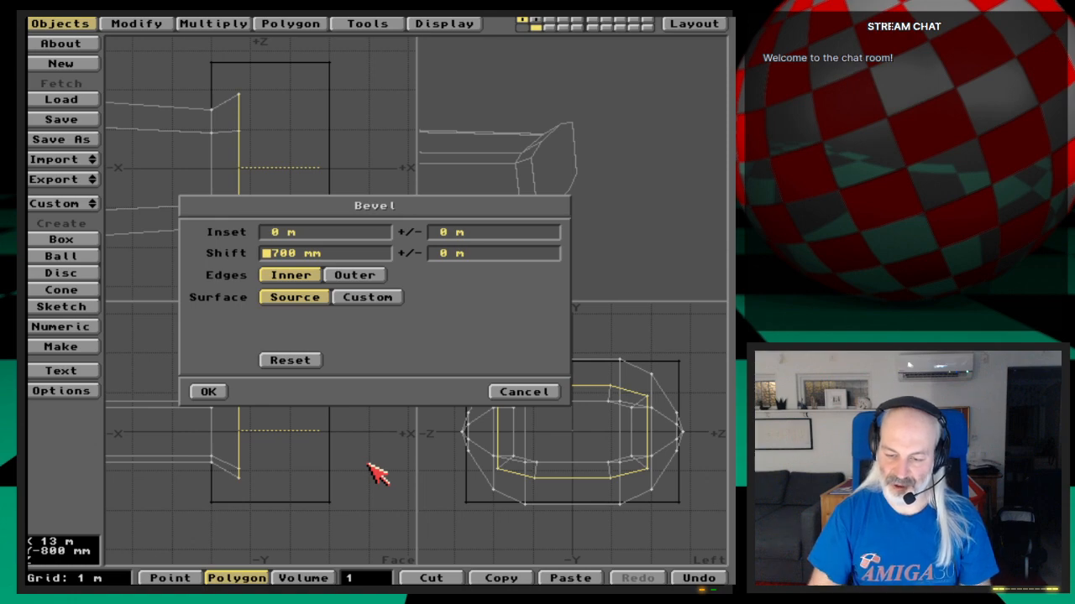
Step: Set the bevel shift to 1.5 m and apply it to extend the end block straight outward
key("Delete")
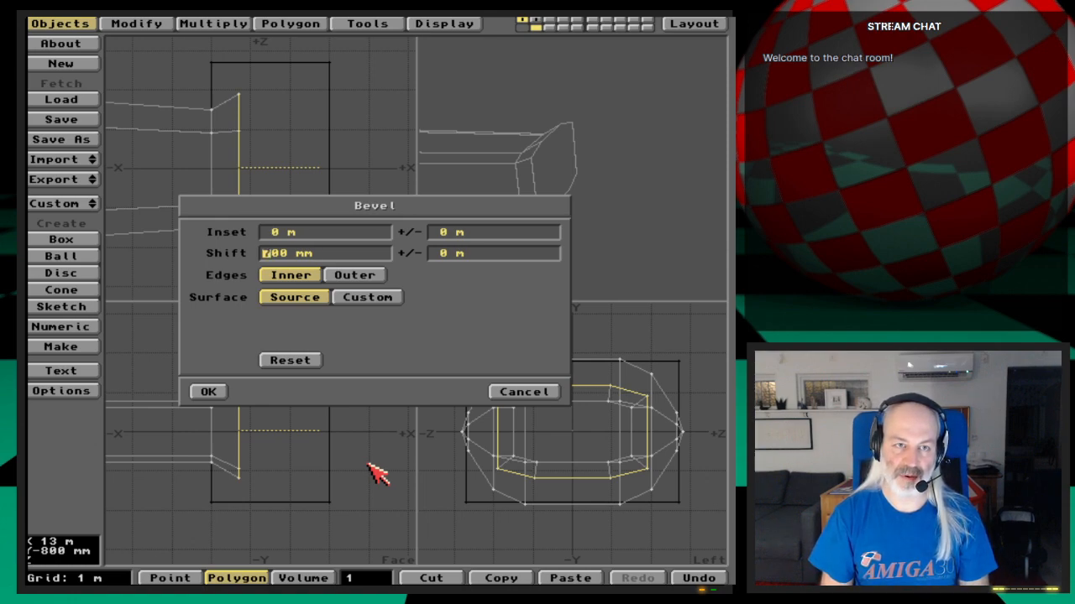
key("Delete")
key("Delete")
key("Delete")
key("Delete")
key("Delete")
key("Delete")
type("1.")
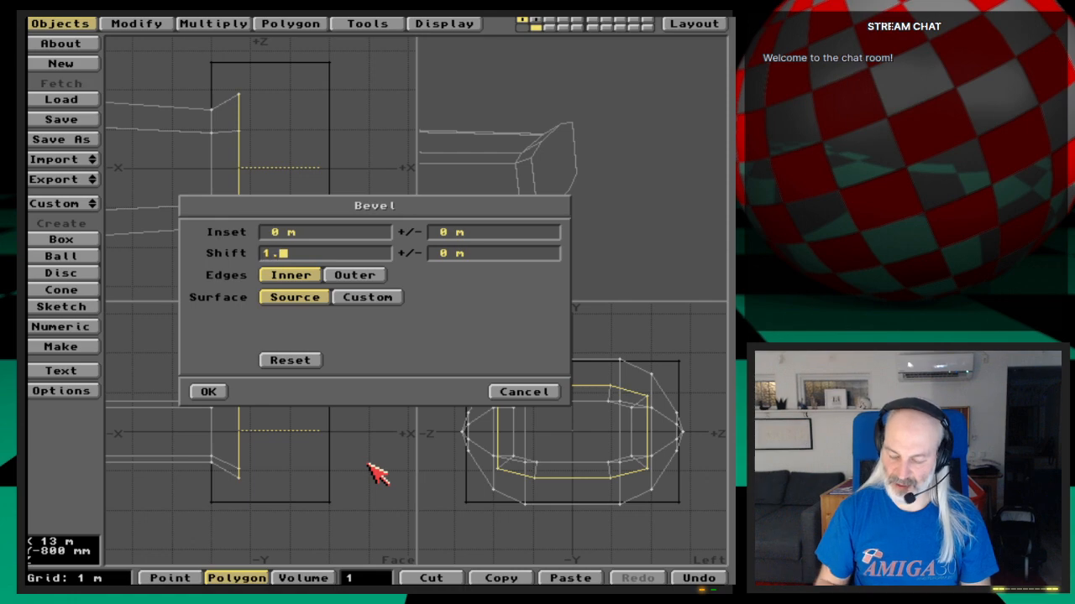
type("5")
key("Return")
key("Return")
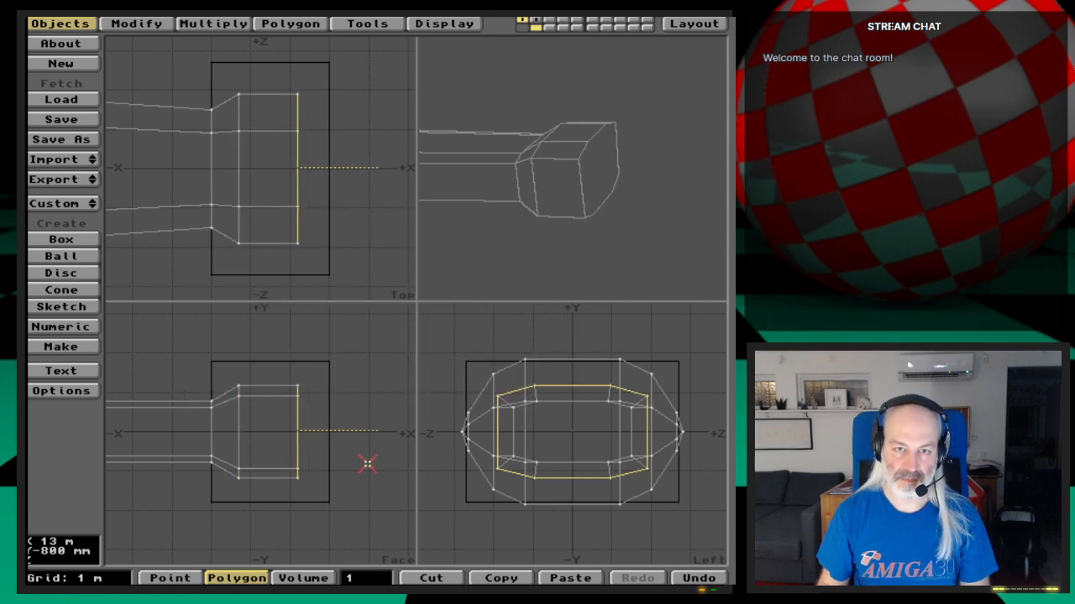
Step: Bevel the end block's outer polygon again with an inset of 100 mm and a shift of 500 mm
key("b")
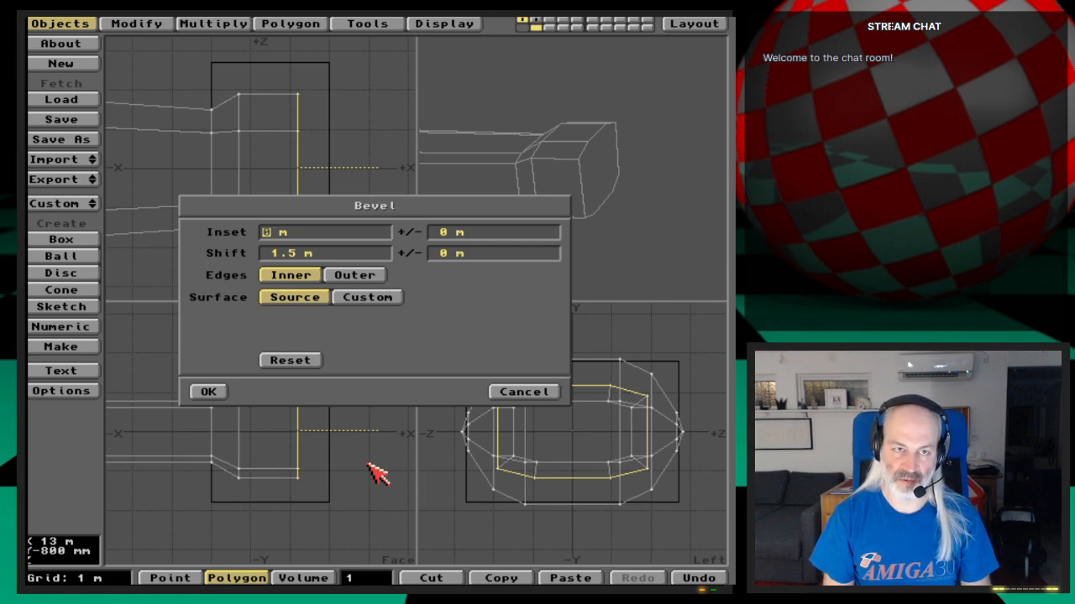
type("10")
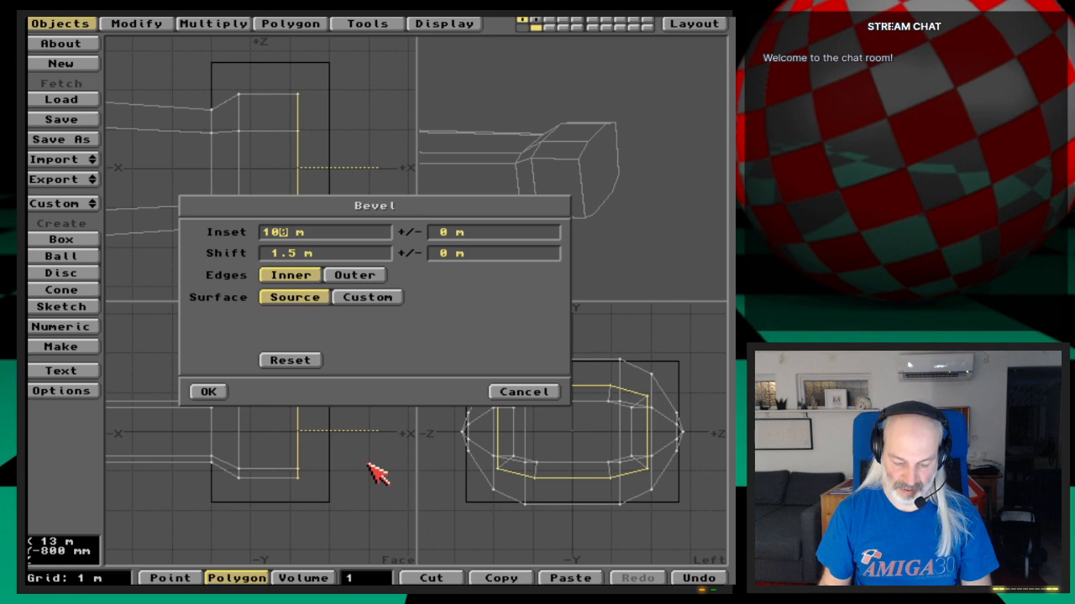
type("0 mm")
key("Tab")
key("Tab")
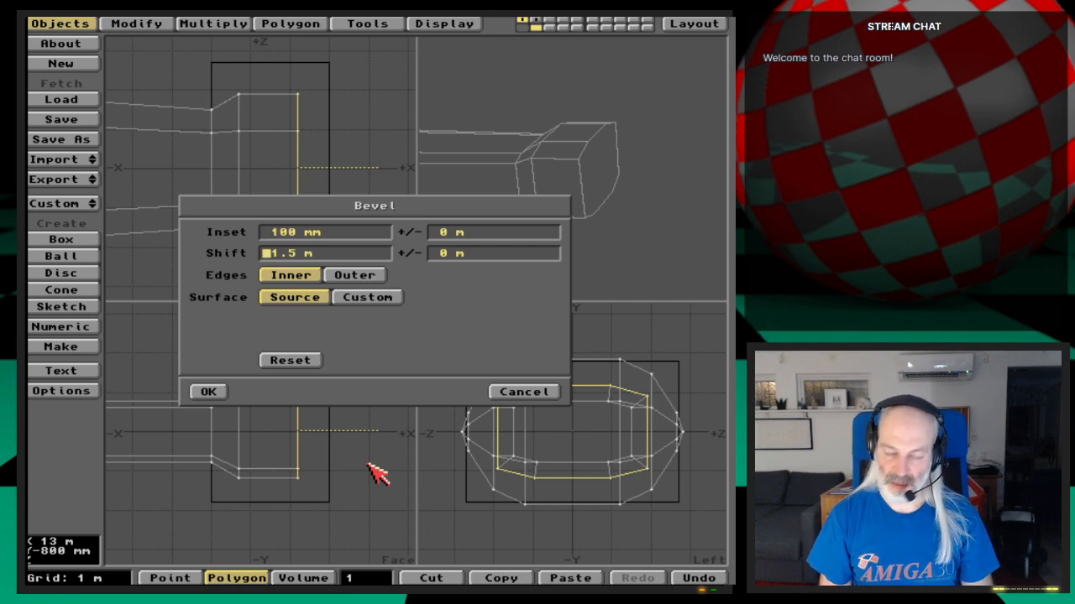
key("Delete")
key("Delete")
key("Delete")
key("Delete")
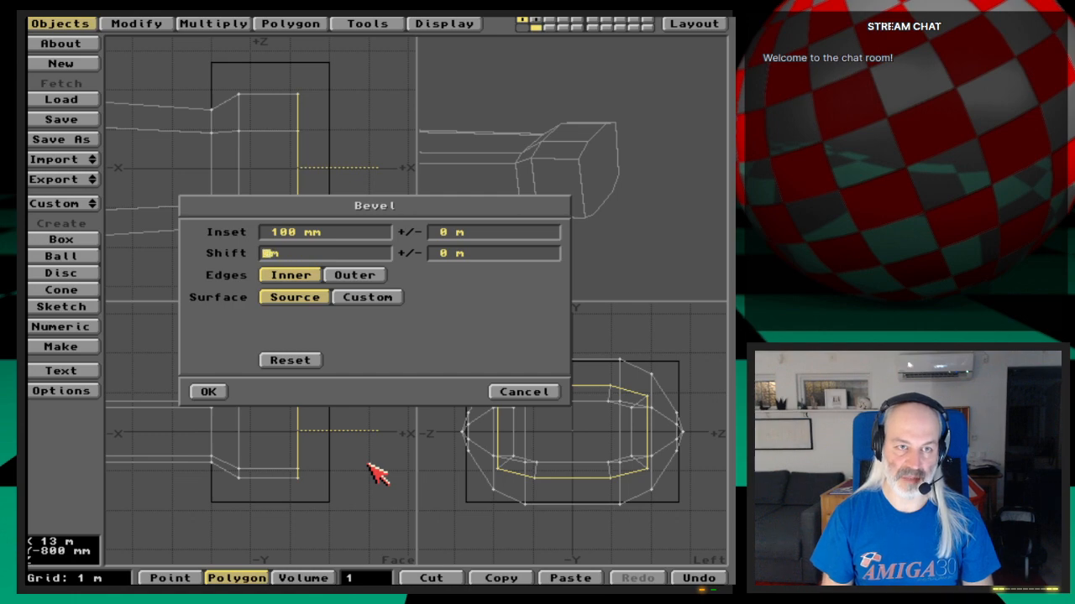
type("500m")
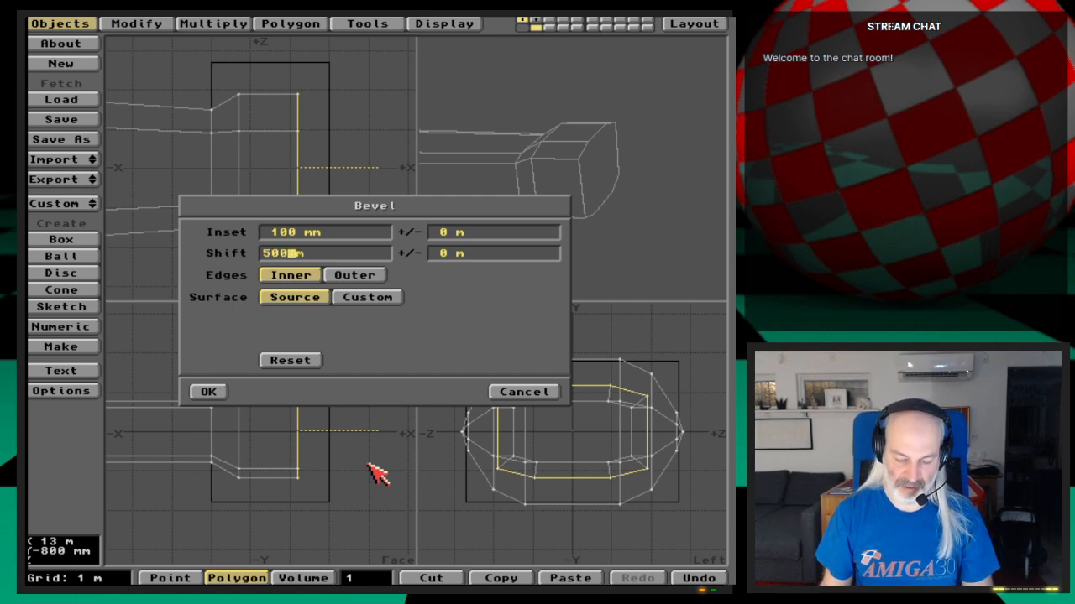
key("Tab")
key("Return")
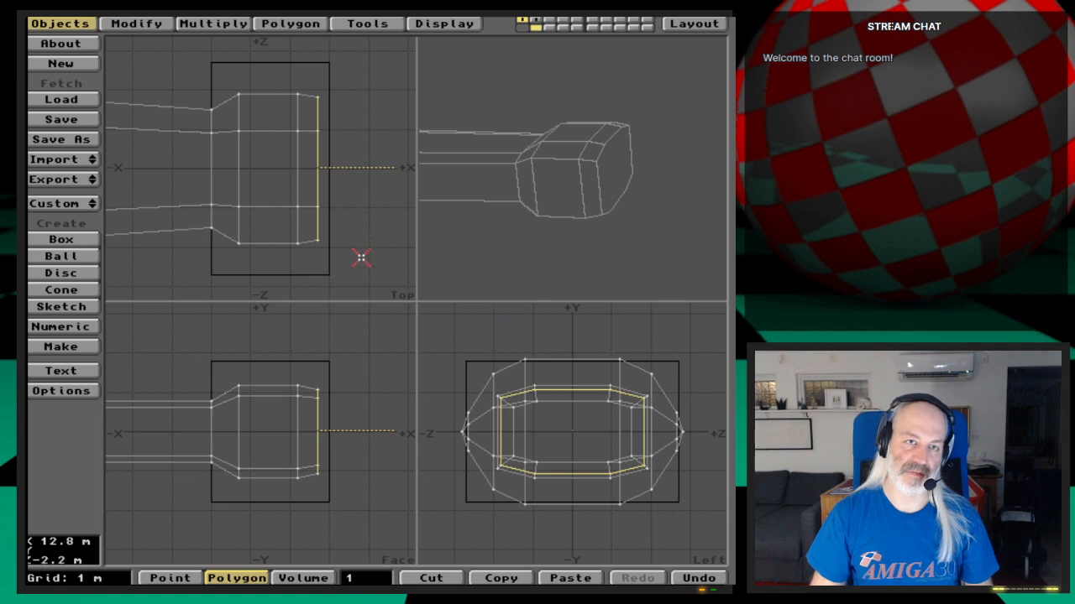
Step: Check the polygon information of the selected end cap, including its number of points
left_click_drag(660, 199, 422, 128)
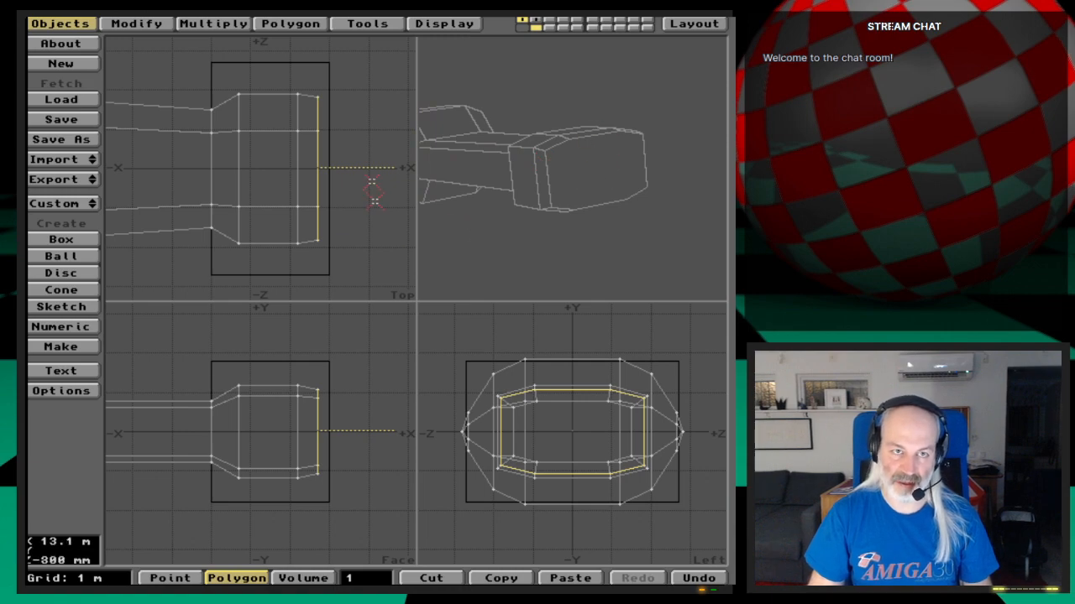
key("i")
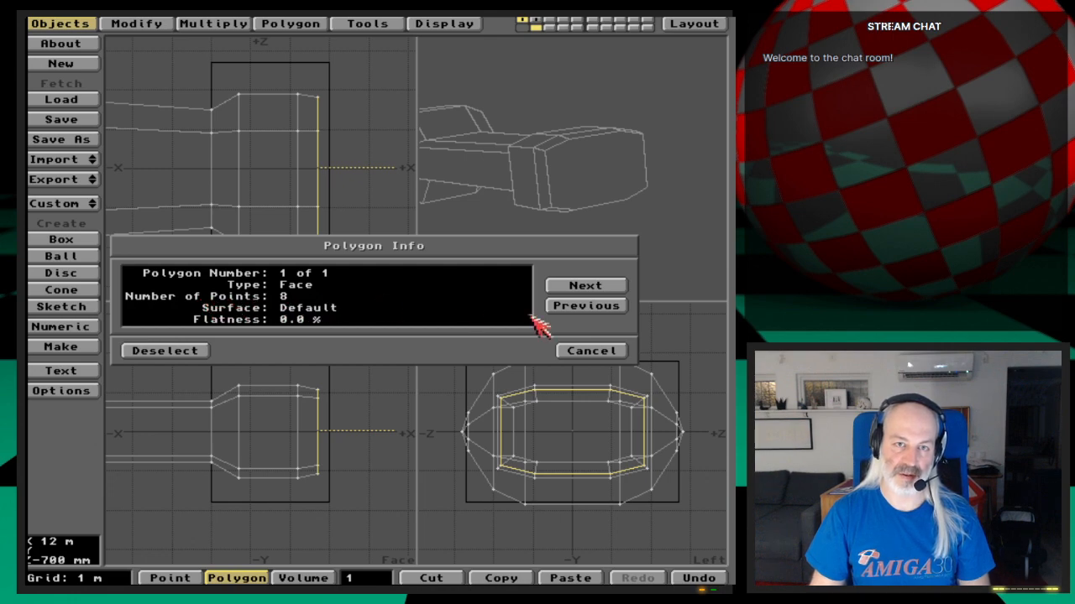
left_click(591, 351)
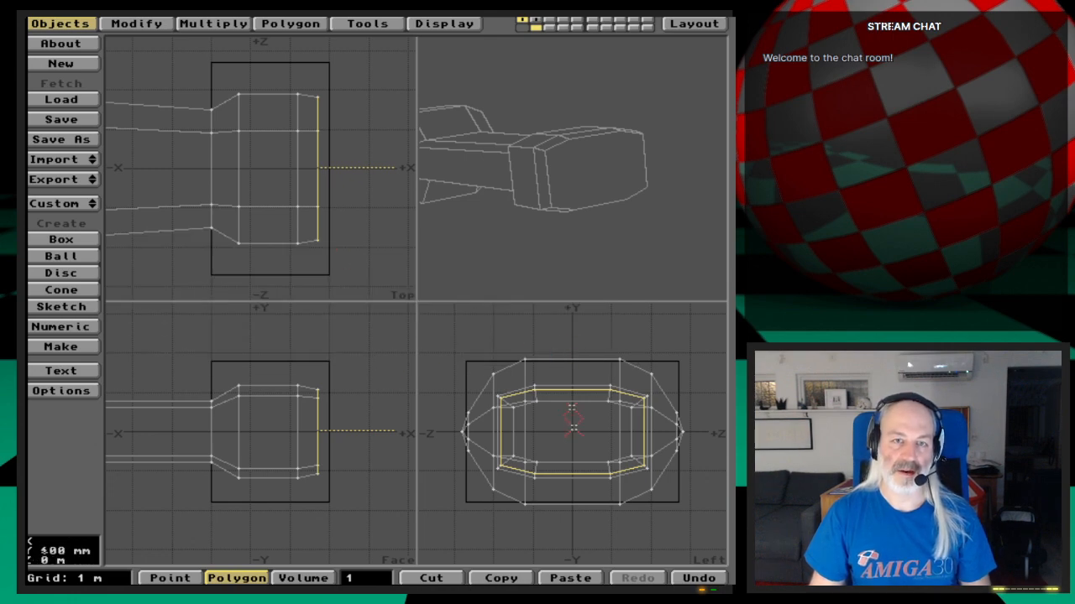
Step: Hide everything except the end cap polygon, and remove that polygon while keeping its points
key("=")
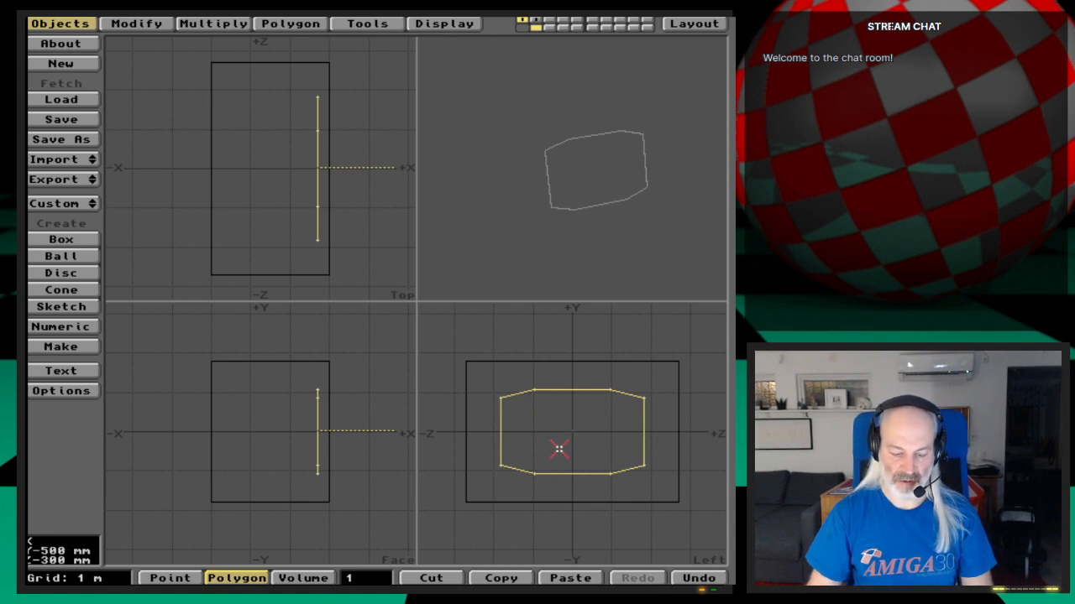
key("Delete")
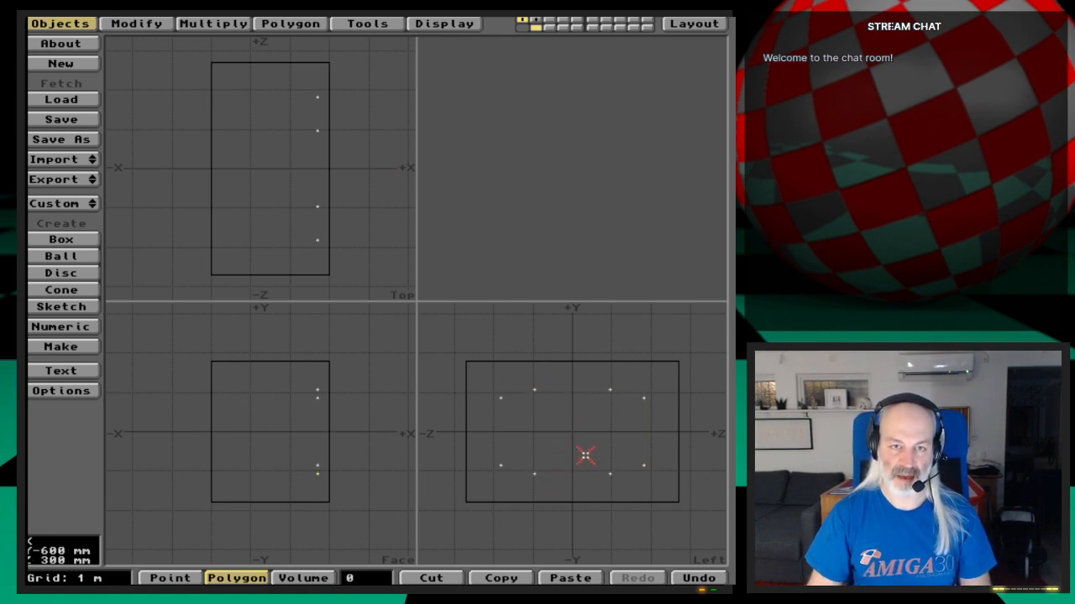
key("space")
key("space")
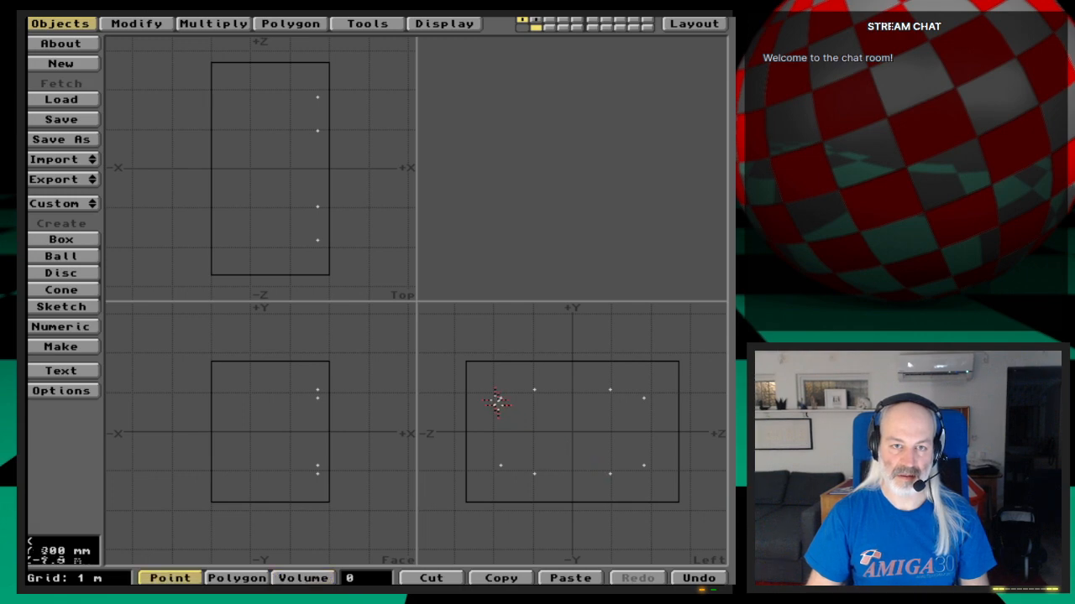
Step: Make a four-point polygon from the four end cap points on the -Z side
left_click(500, 398)
left_click(534, 390)
left_click(534, 474)
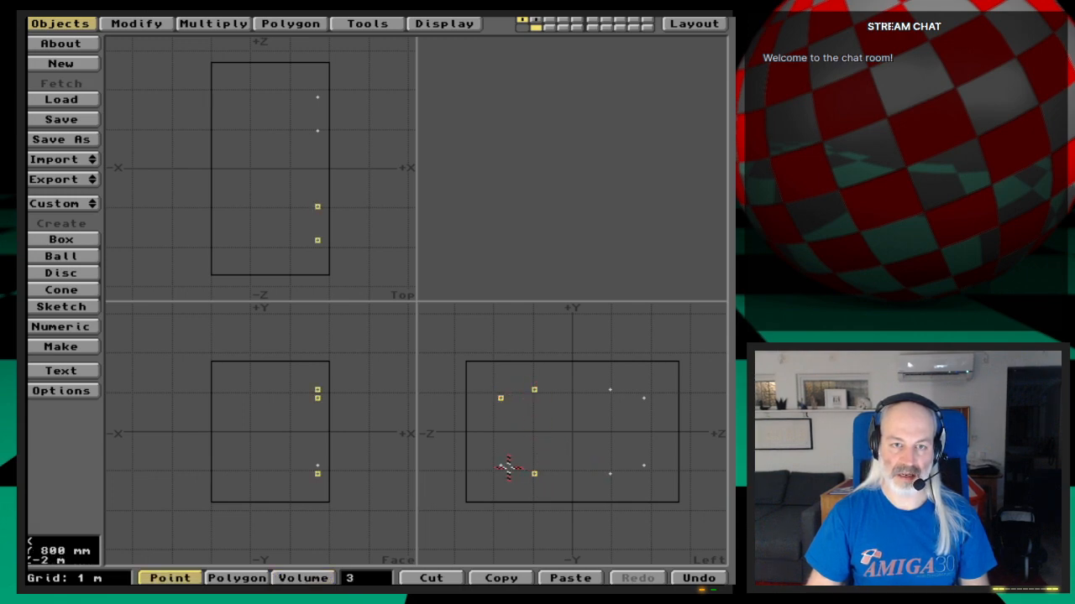
left_click(501, 467)
key("p")
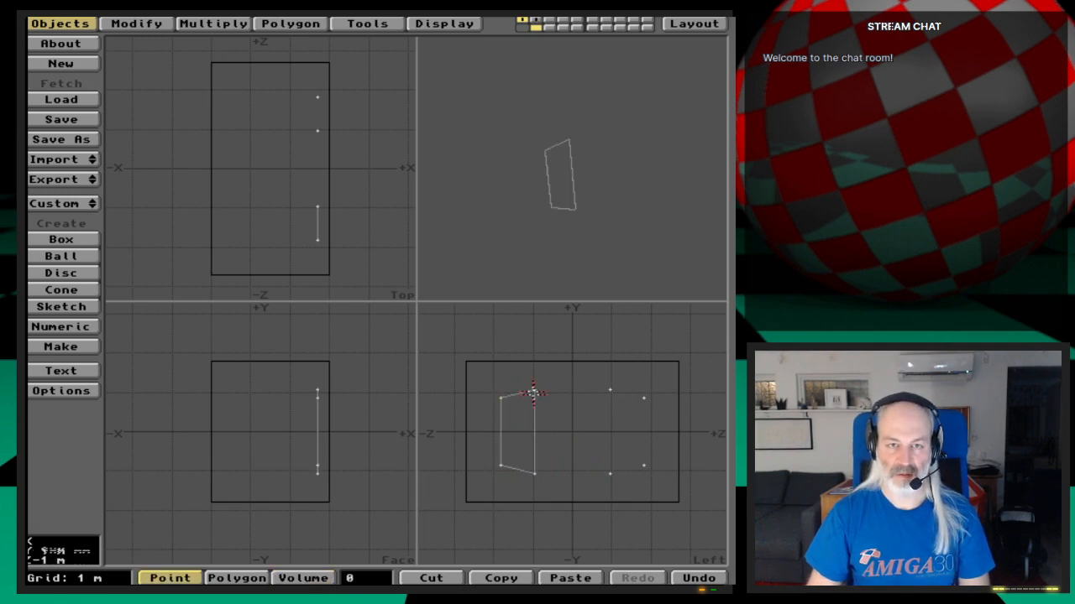
Step: Make a four-point polygon from the four middle points of the end cap
left_click(534, 389)
left_click(610, 390)
left_click(609, 474)
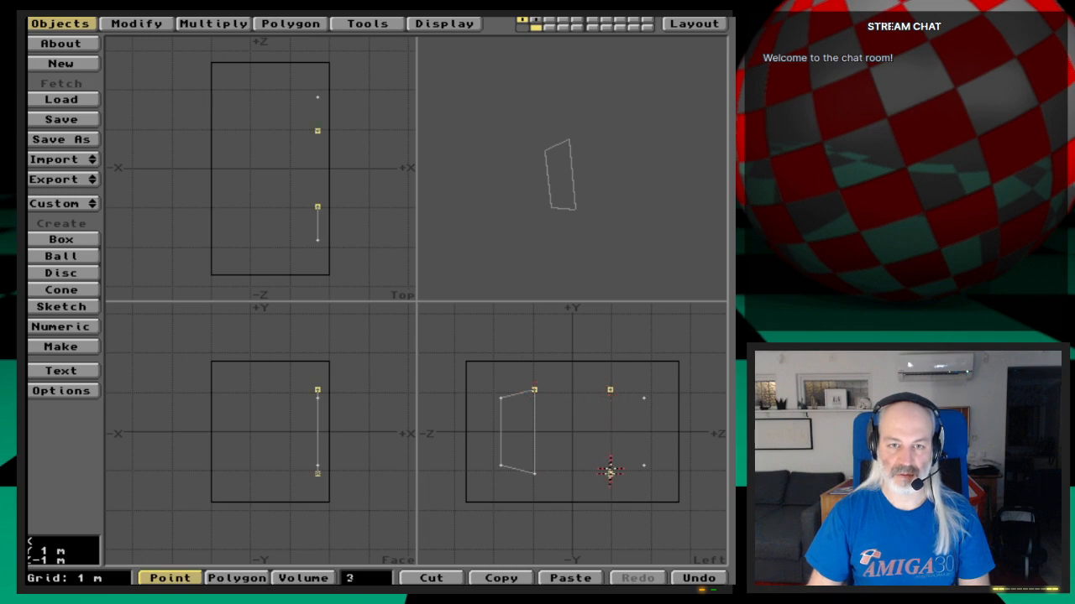
left_click(534, 474)
key("p")
Step: Make a four-point polygon from the four end cap points on the +Z side
left_click(609, 389)
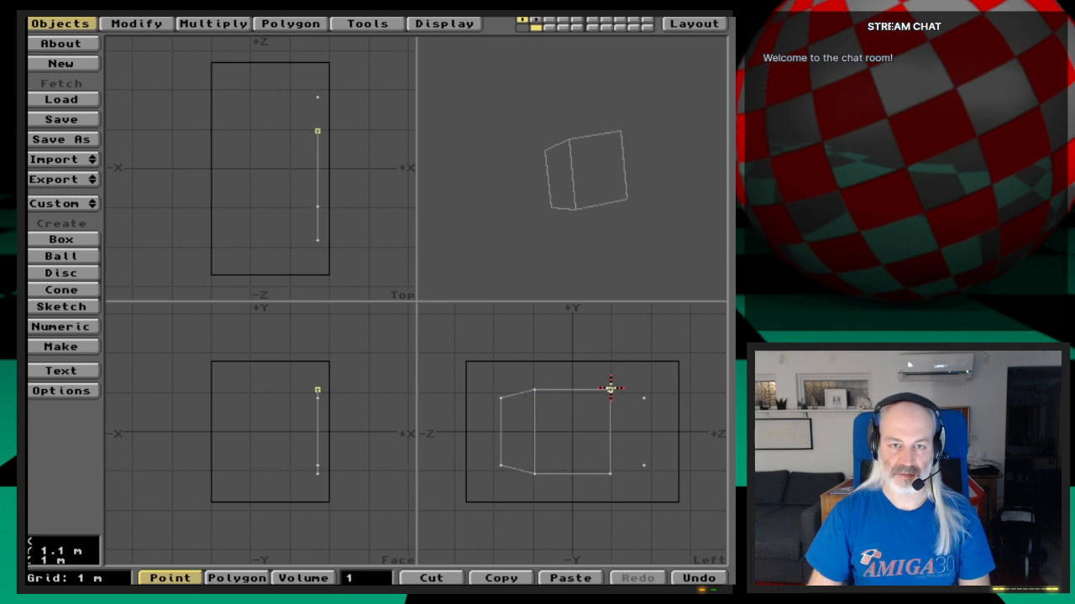
left_click(643, 398)
left_click(643, 466)
left_click(610, 474)
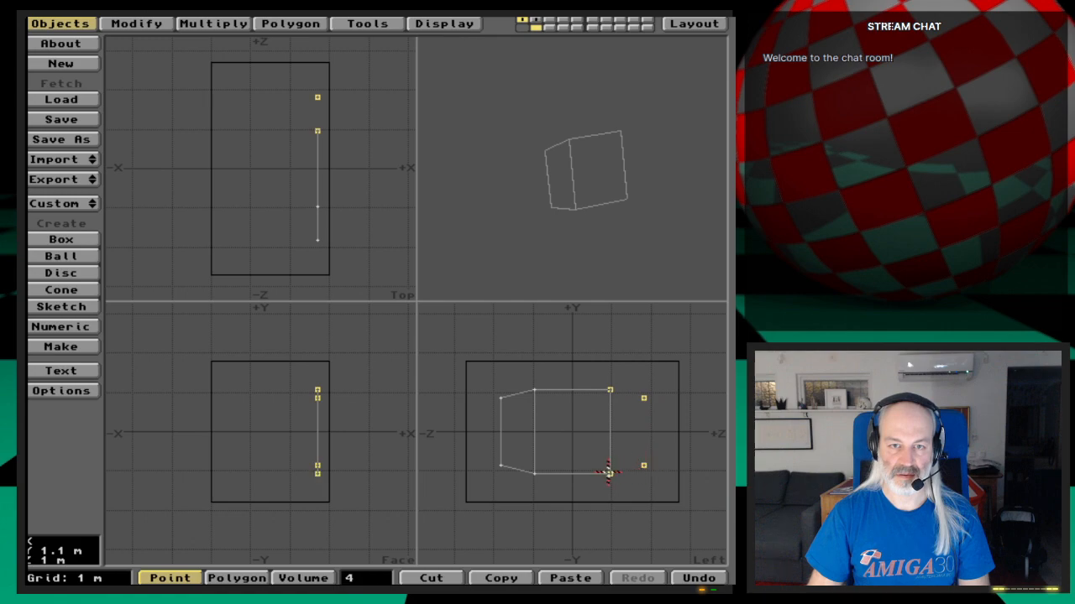
key("p")
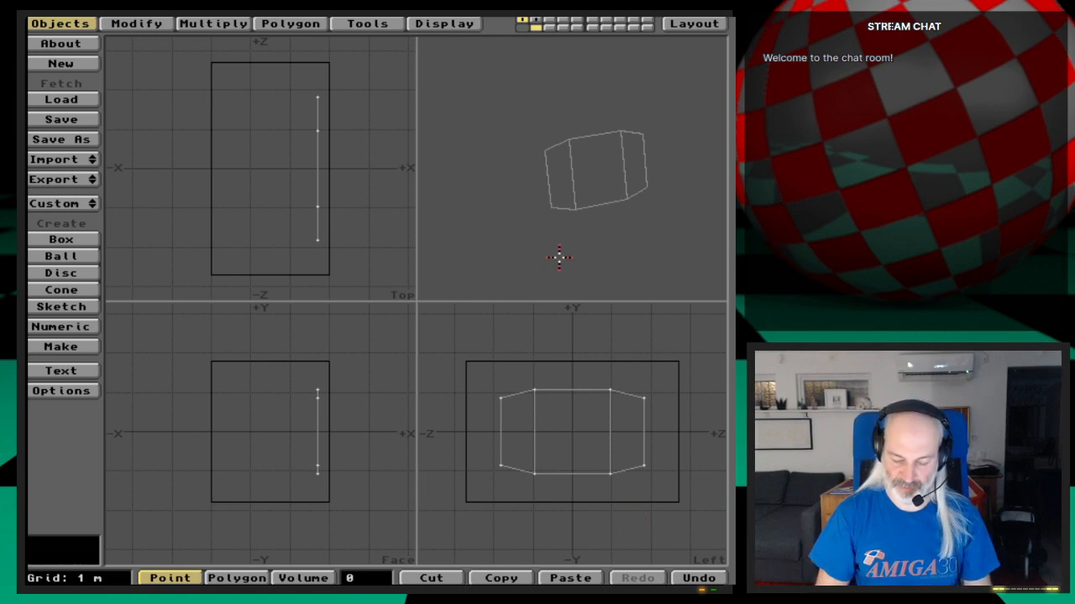
Step: Unhide the rest of the model around the rebuilt end cap
key("backslash")
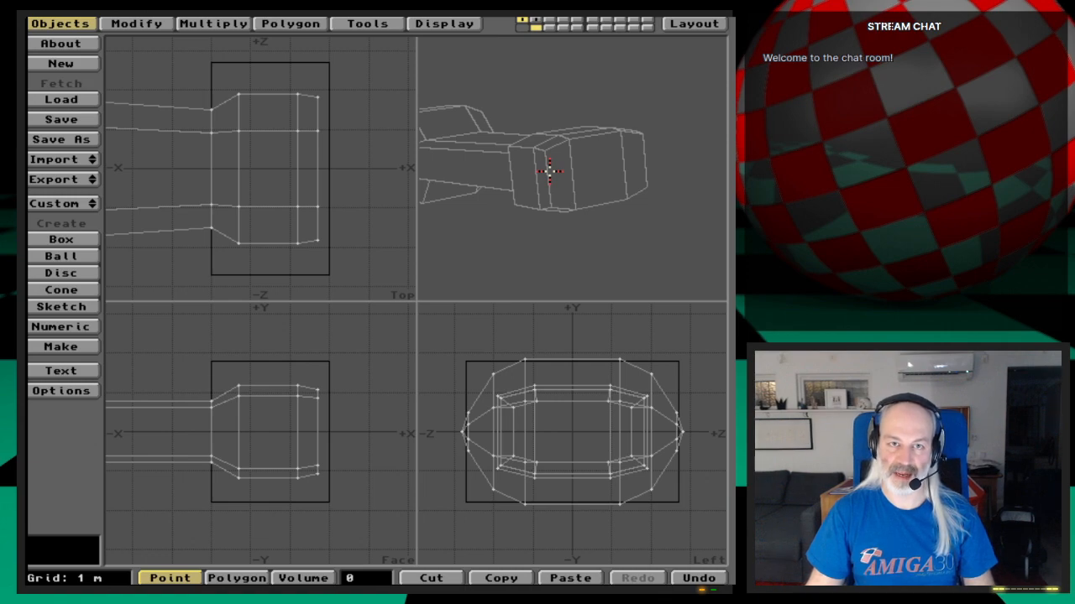
key("shift+d")
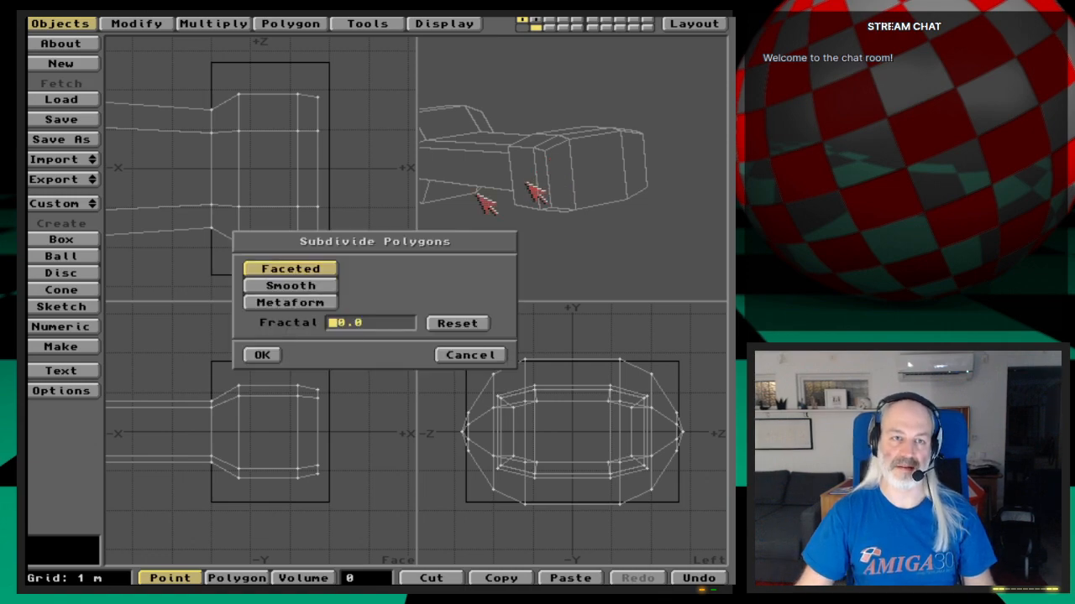
left_click(460, 356)
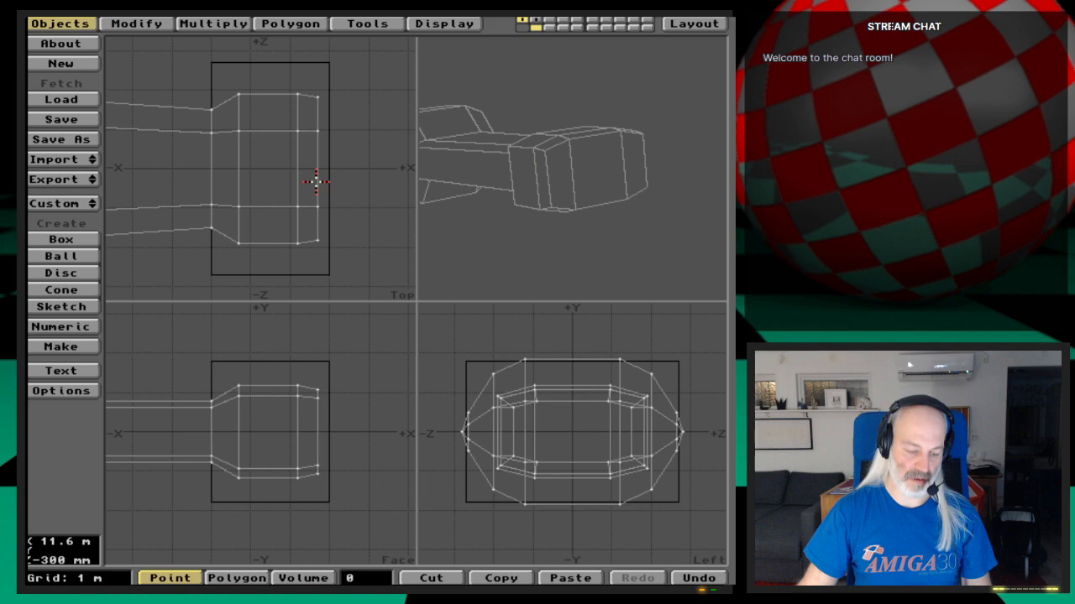
Step: Save the object as RightGear-UpperLeg_st2 in 3D:webcast/Ep.40/Objects, overwriting the existing file
key("a")
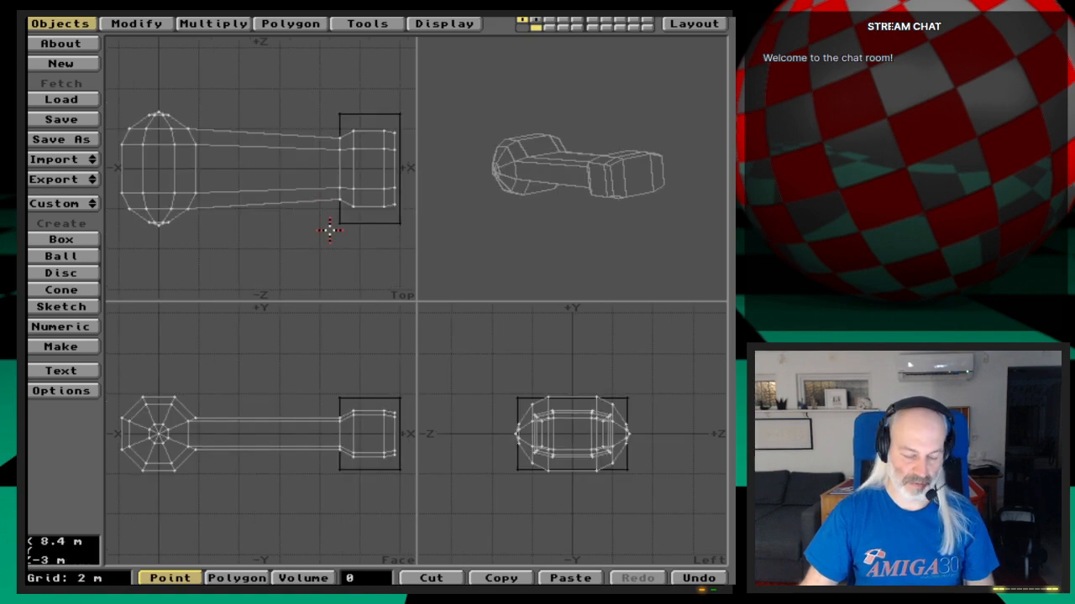
key("s")
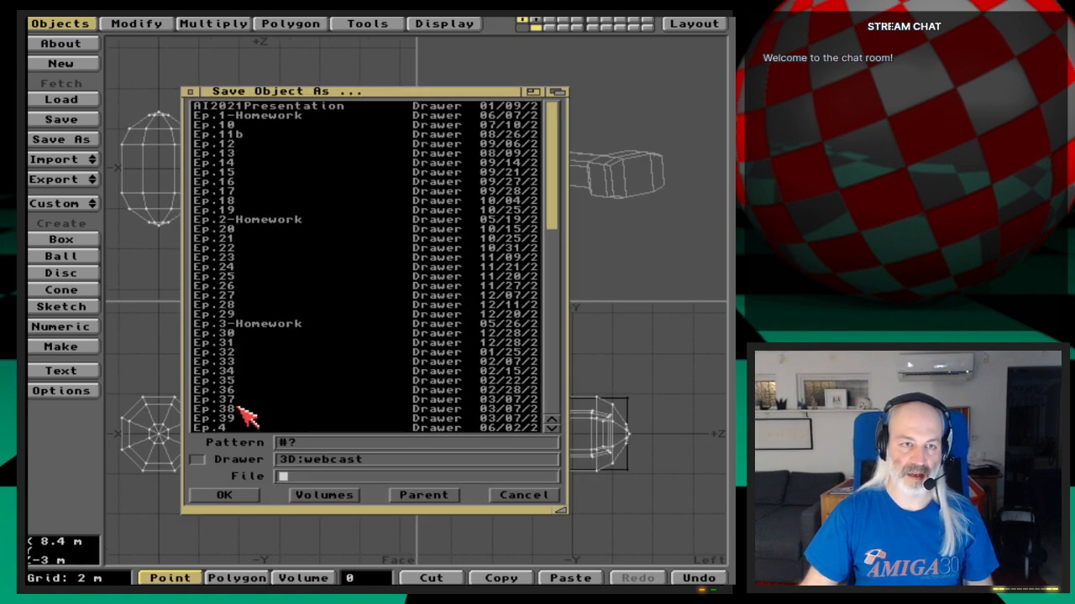
scroll(241, 414, "down", 6)
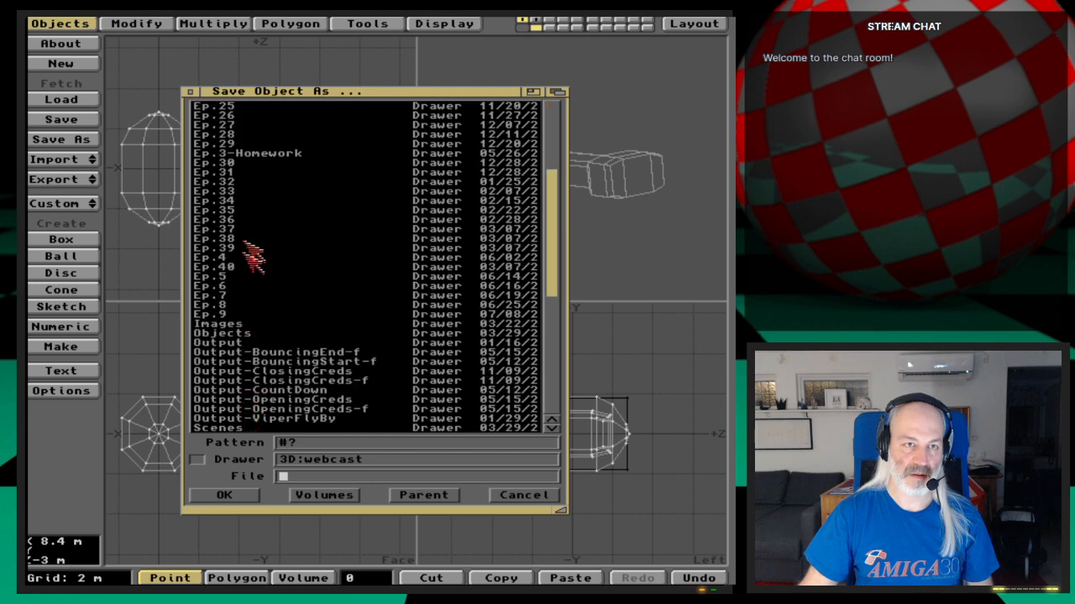
left_click(233, 267)
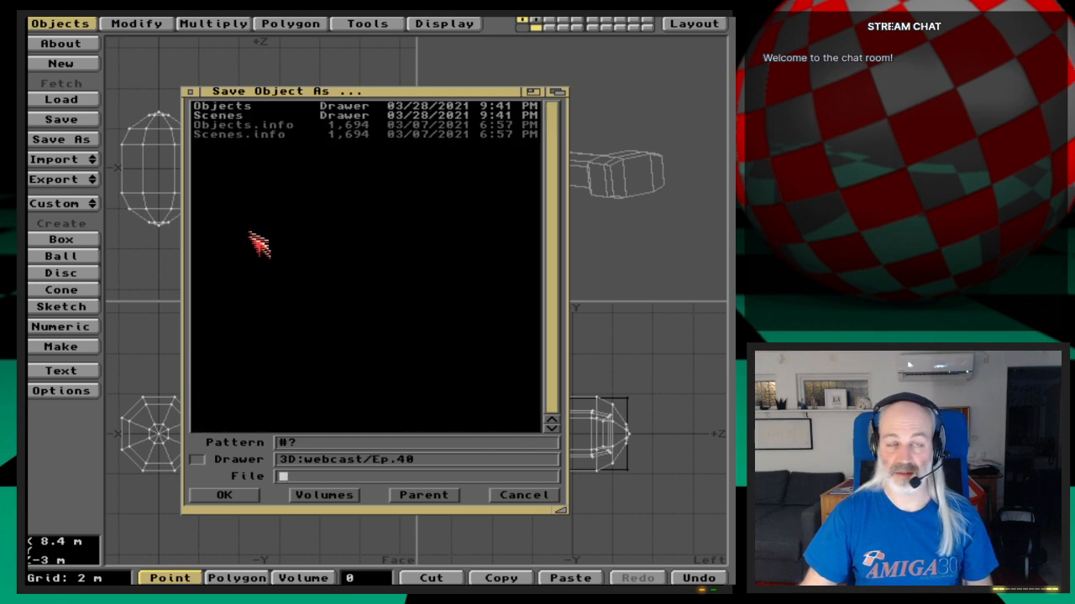
left_click(250, 107)
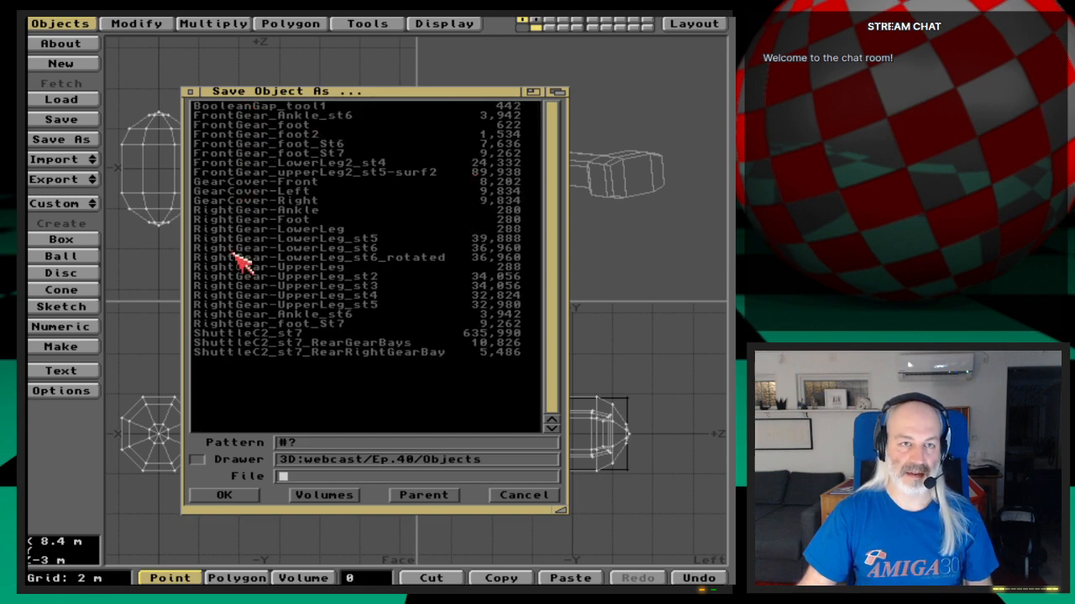
left_click(386, 277)
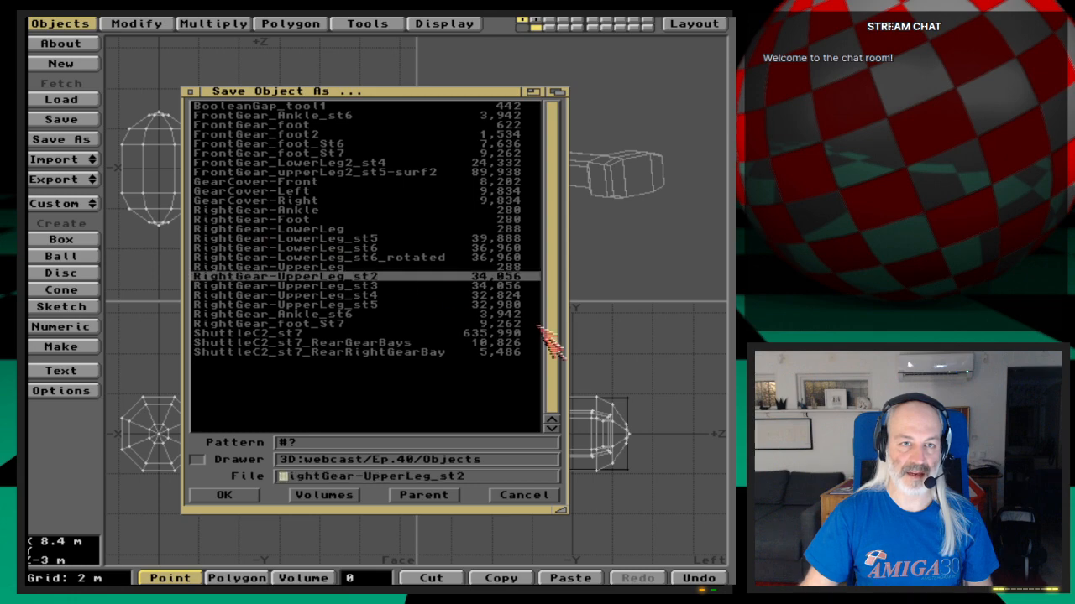
left_click(245, 497)
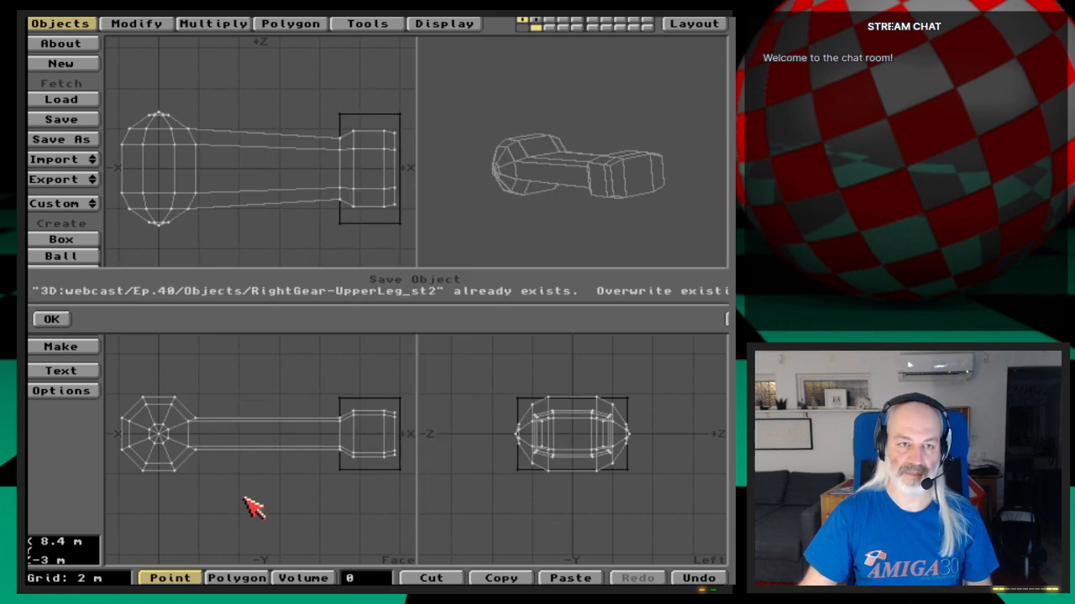
left_click(51, 320)
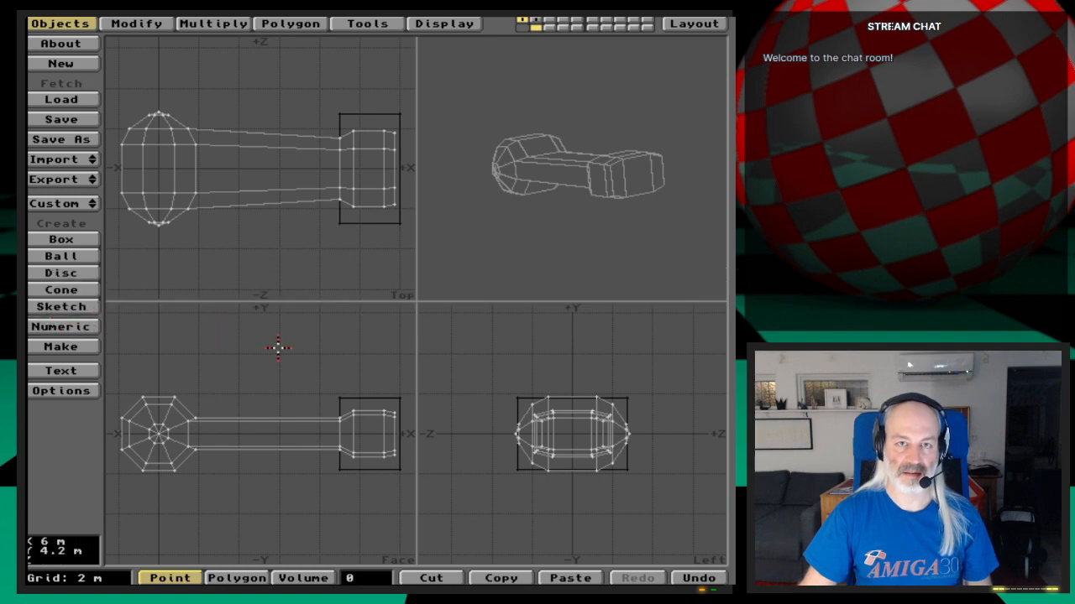
Step: Remove the box from the second layer and load the RightGear-UpperLeg object into that layer
left_click_drag(578, 137, 609, 242)
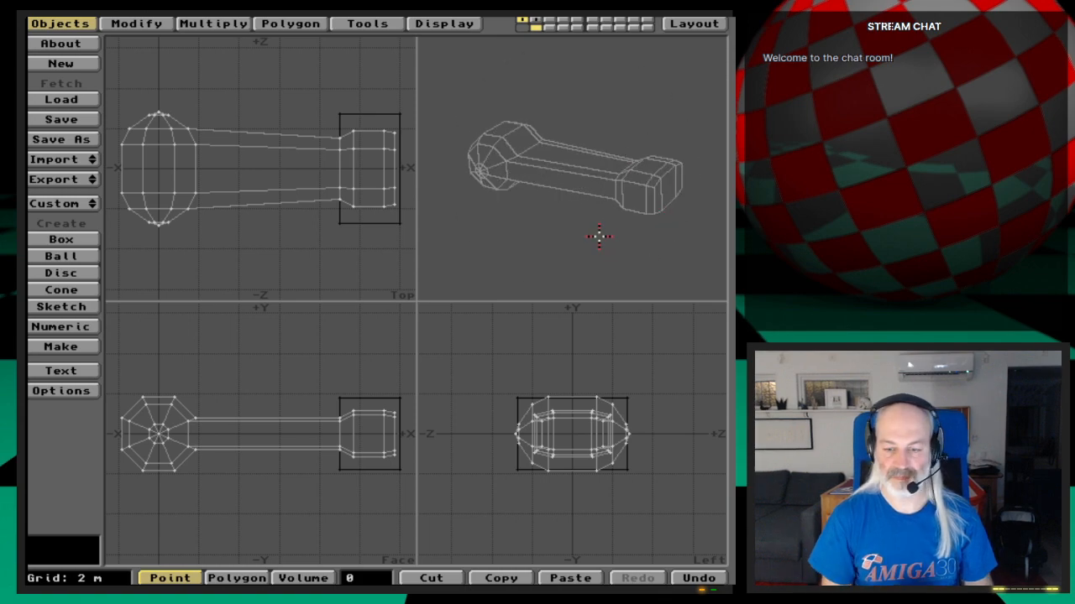
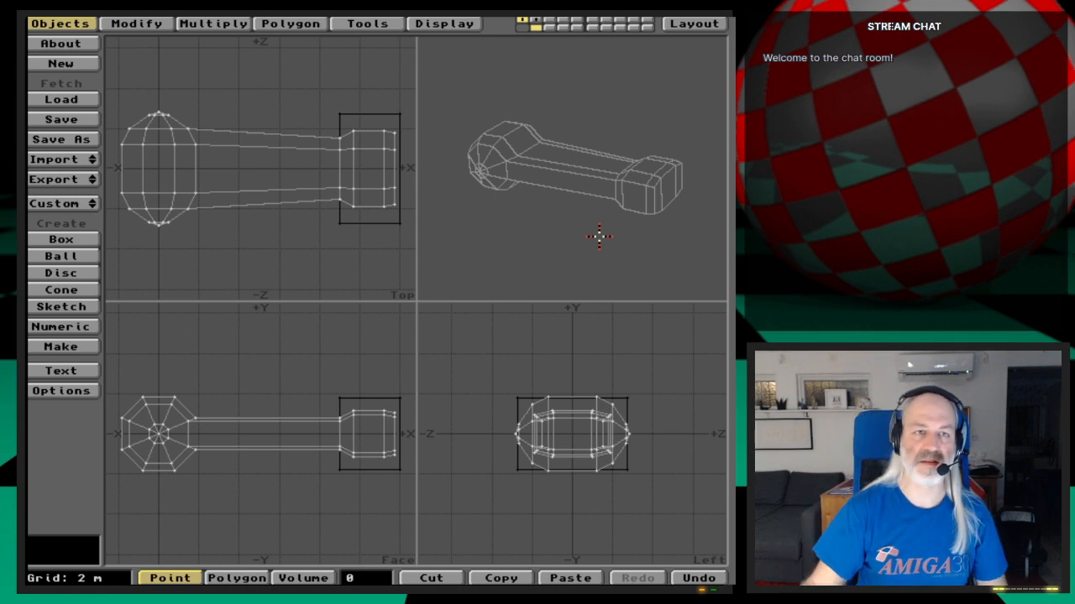
left_click(536, 20)
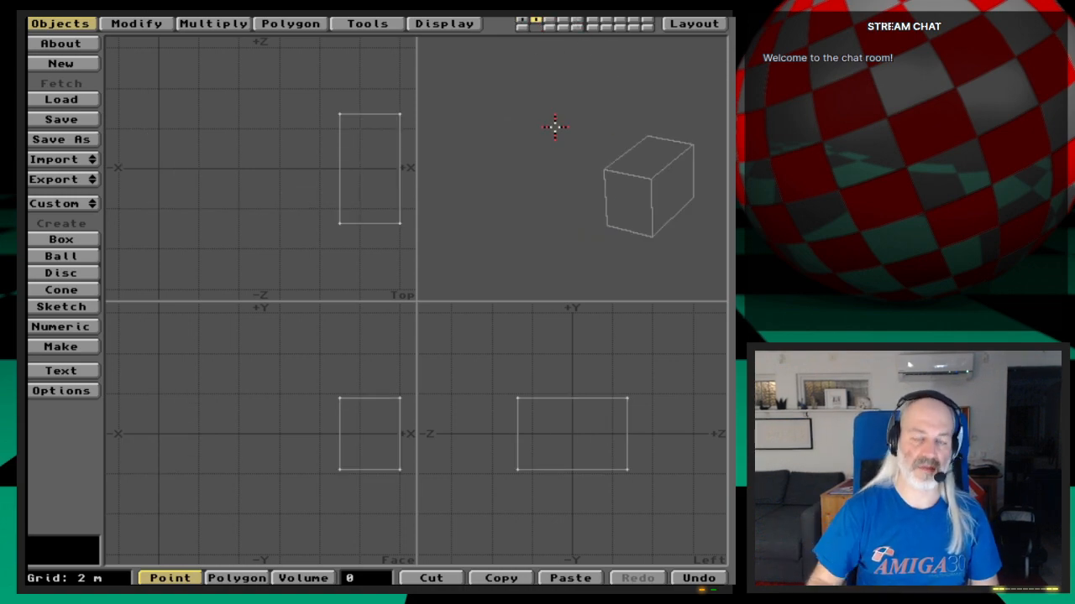
key("x")
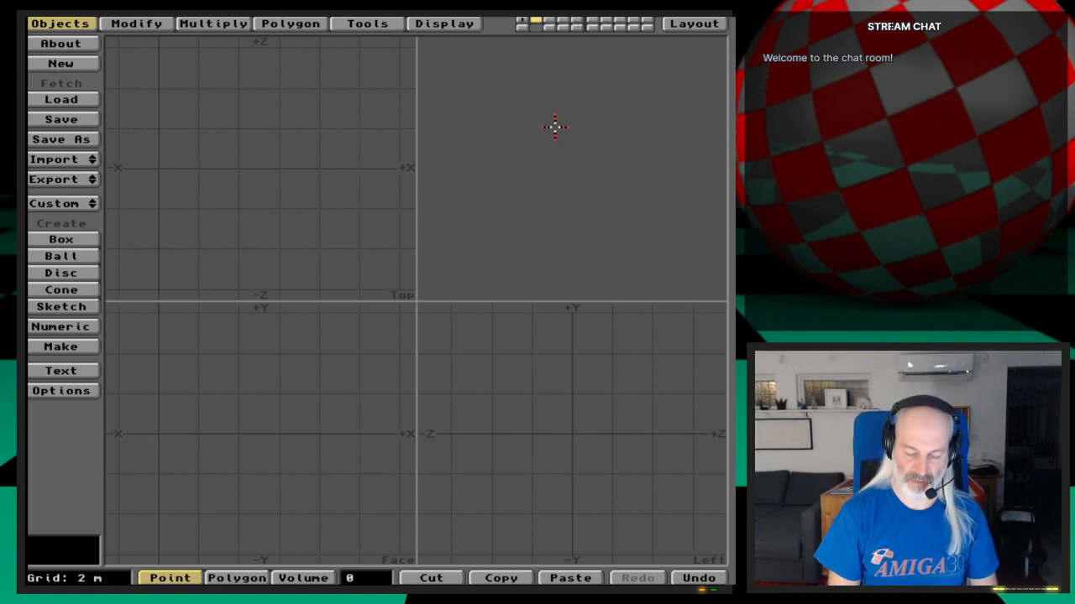
key("l")
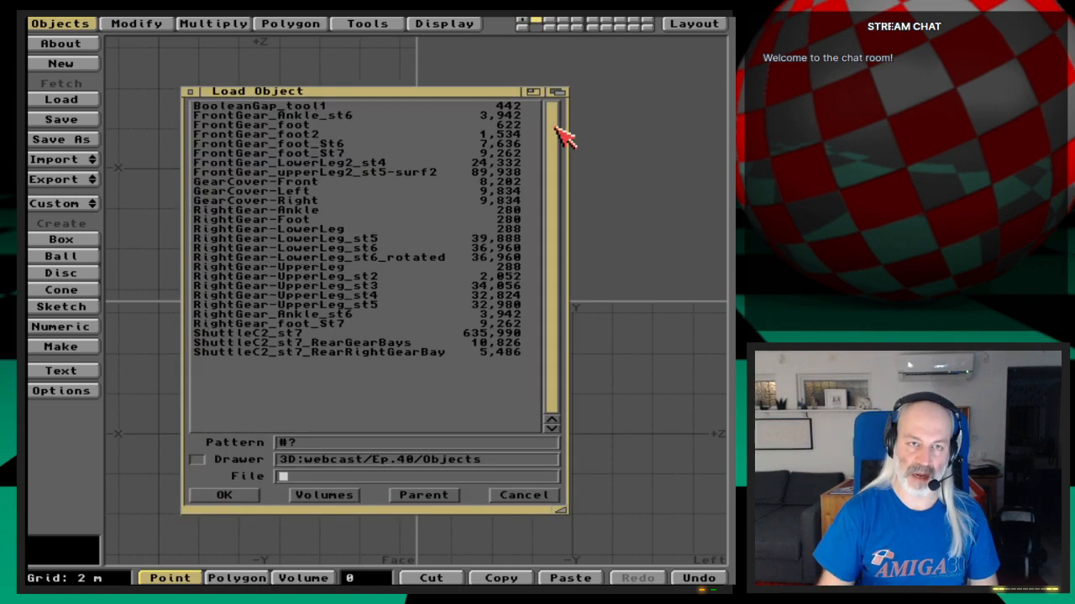
double_click(338, 267)
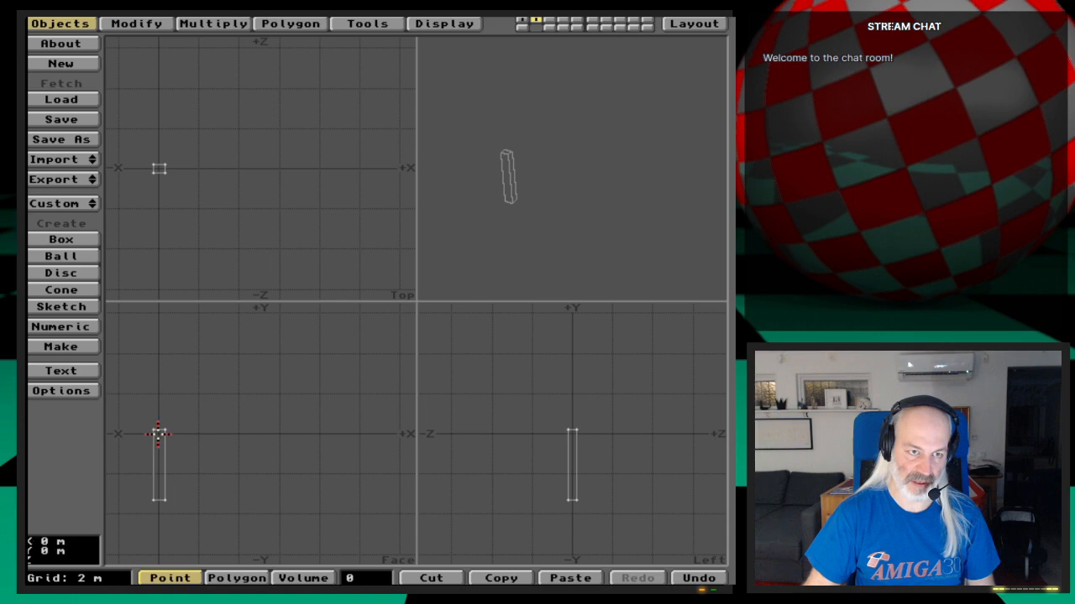
Step: Compare the loaded box with the modeled leg, and rotate the box about the origin in 90° turns to lie along +X
key("a")
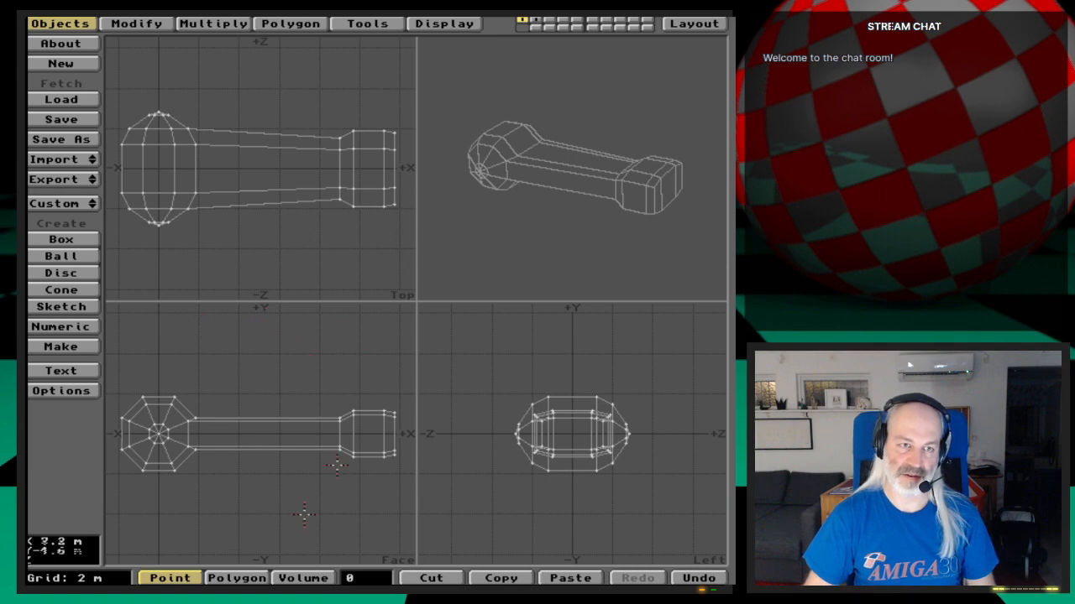
key("2")
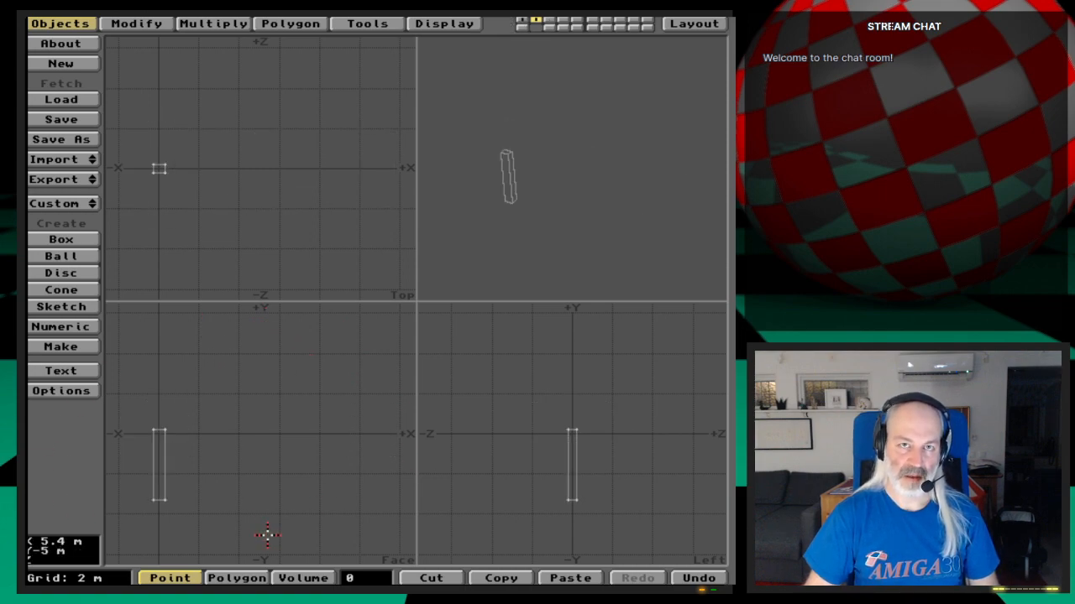
key("1")
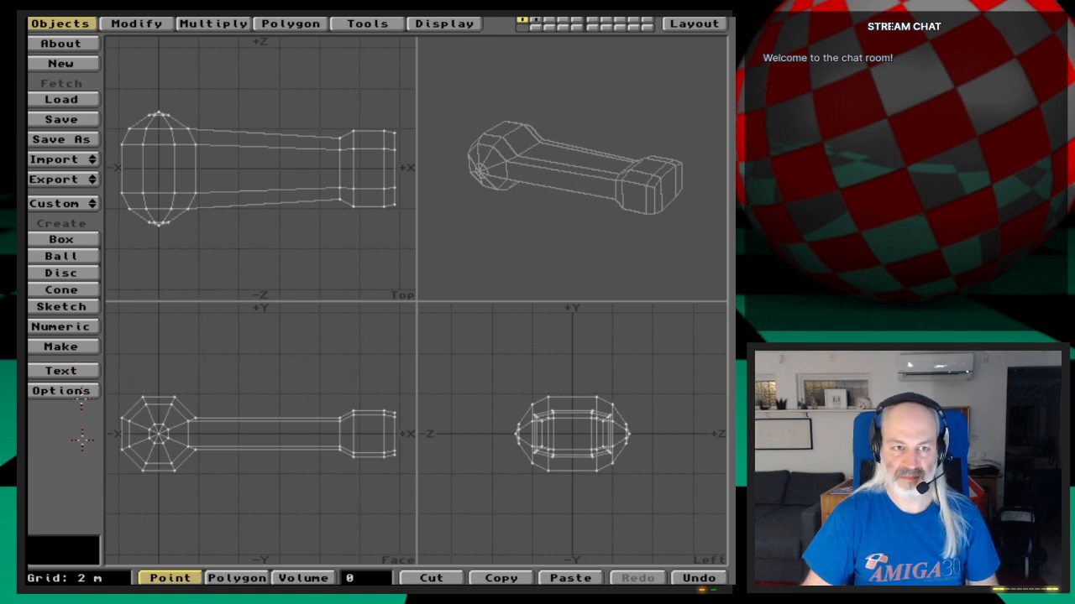
key("2")
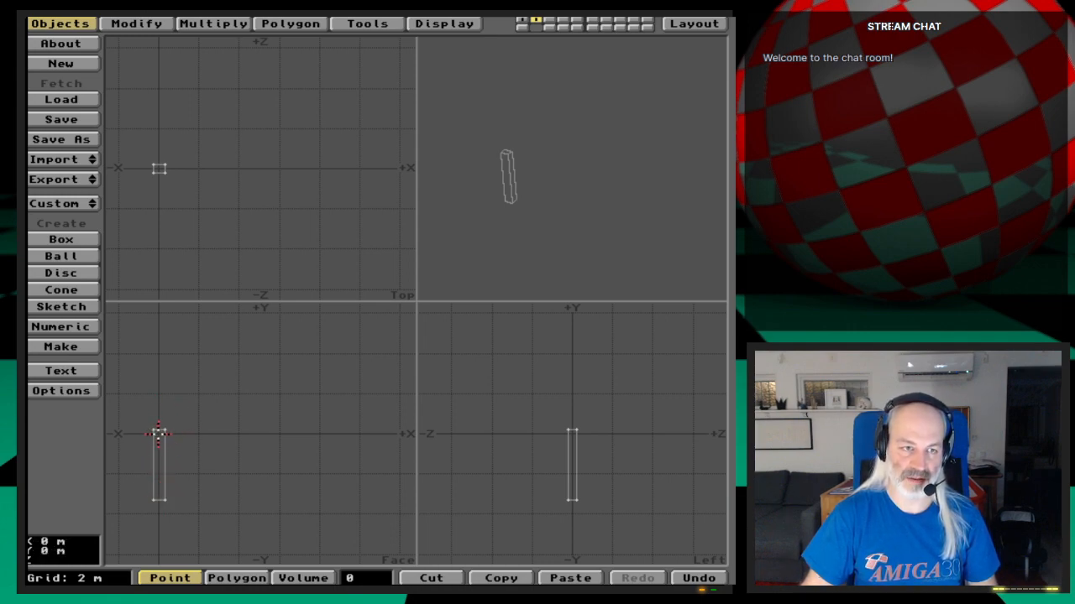
key("r")
key("r")
key("r")
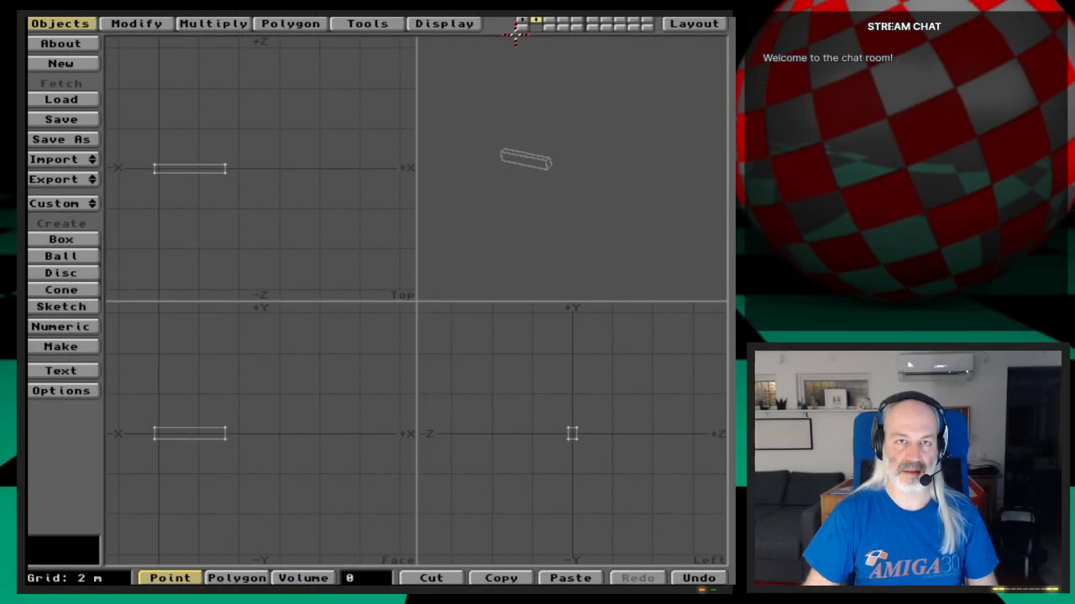
Step: Use the box as a background reference and scale the modeled leg down about the origin to roughly the box's length
left_click(522, 28)
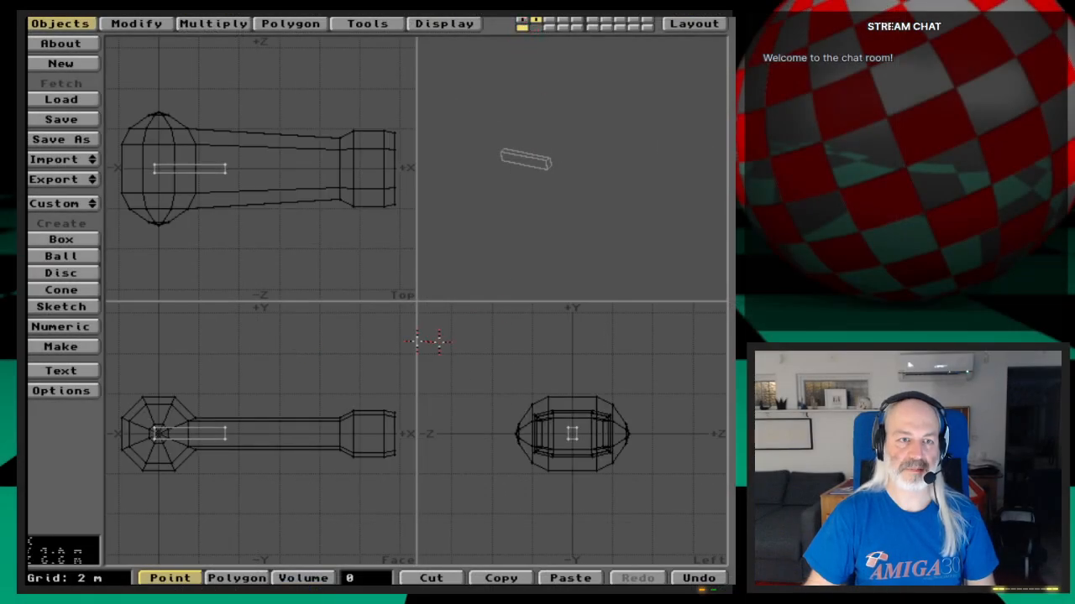
key("apostrophe")
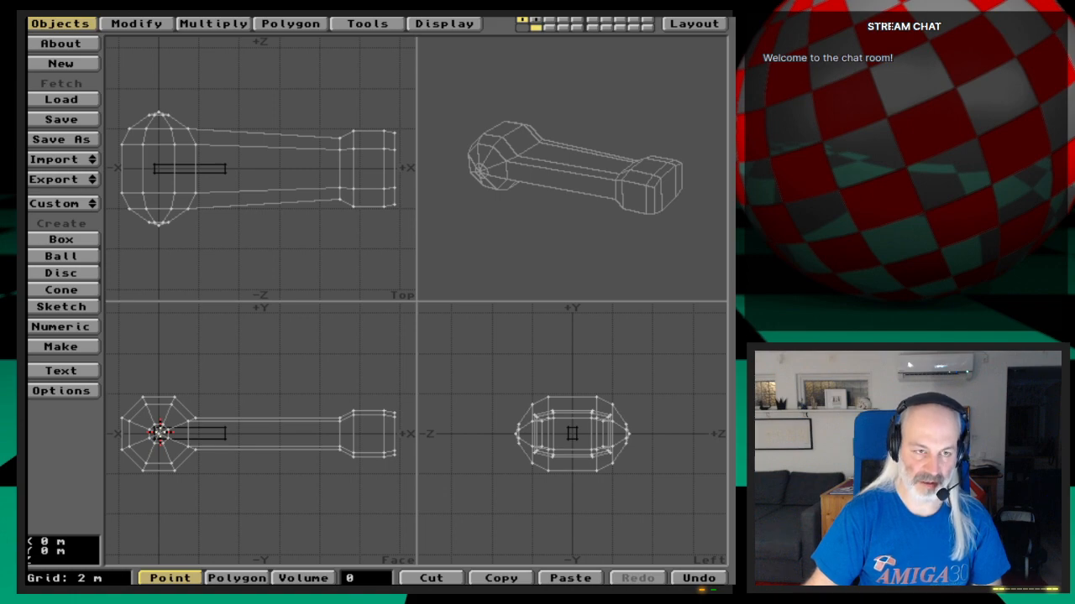
key("shift+h")
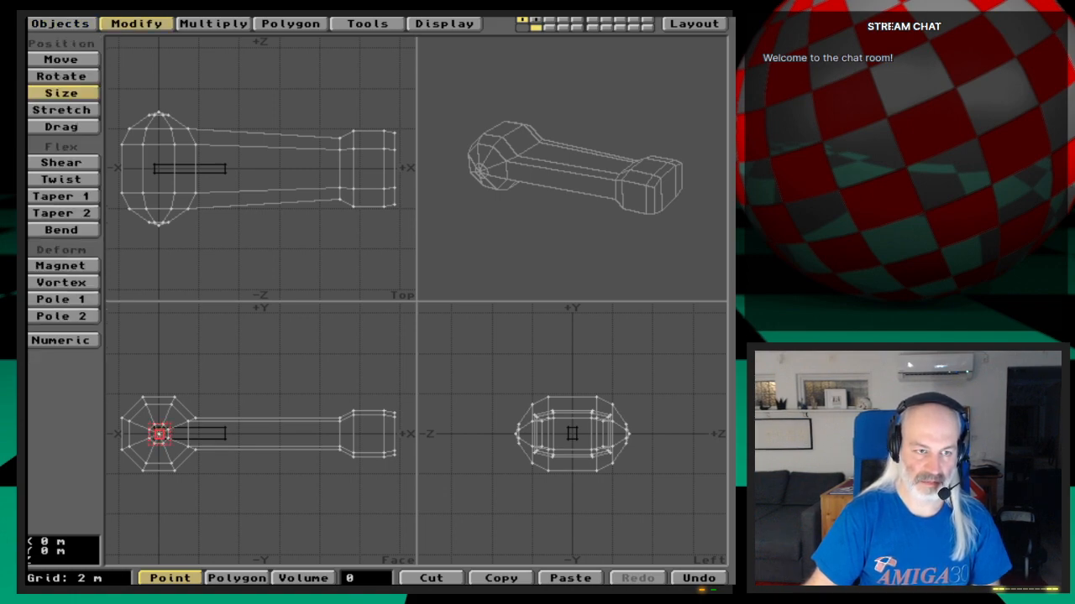
left_click_drag(160, 433, 125, 436)
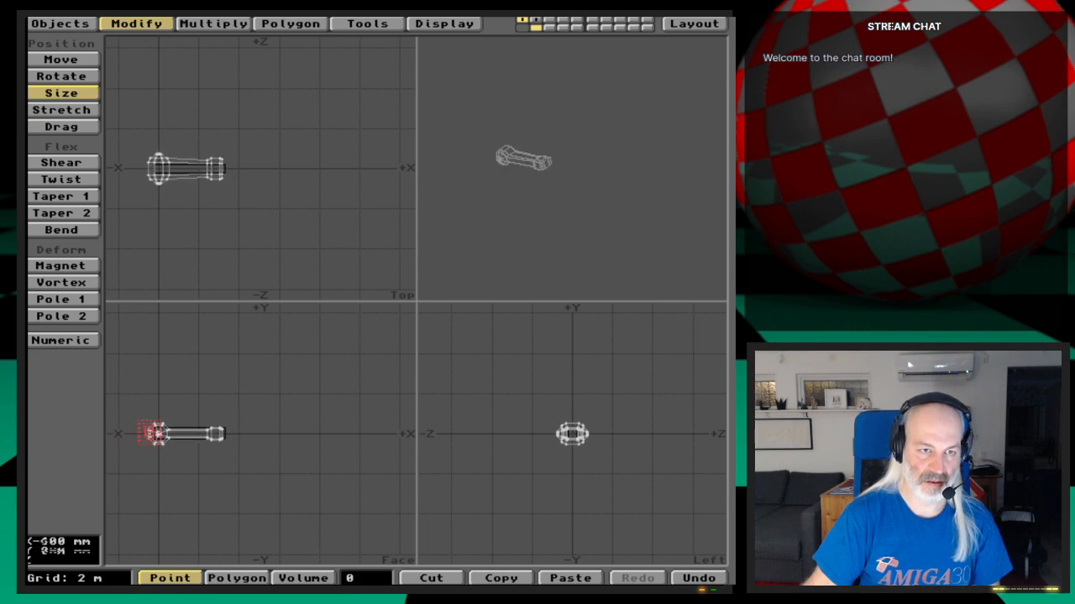
Step: Scale the leg up slightly about the origin so its end cap lines up with the +X end of the reference box
key("g")
key("period")
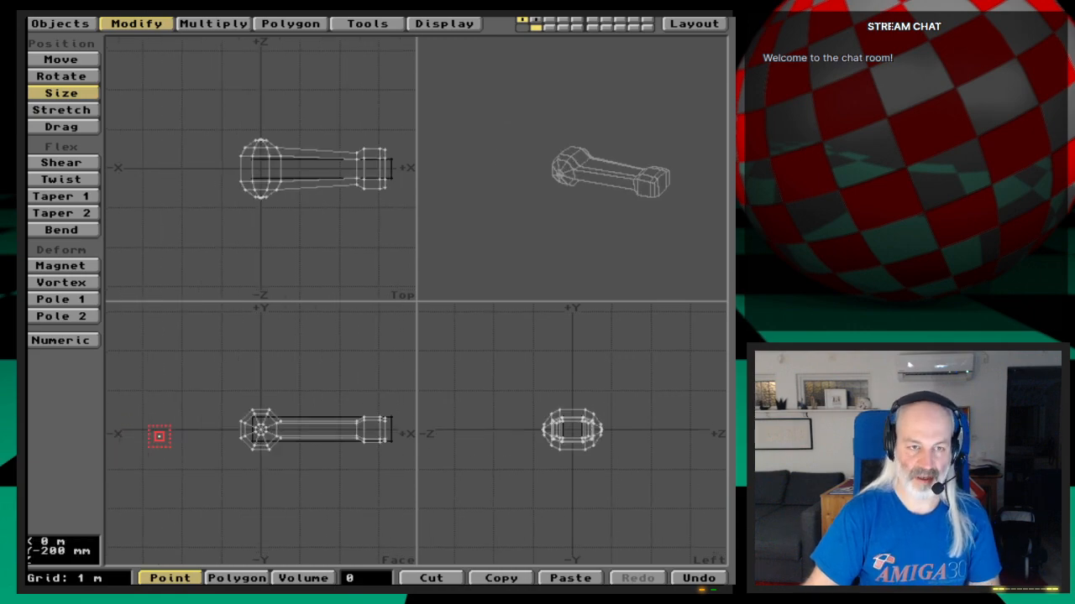
key("period")
key("period")
key("period")
left_click_drag(331, 464, 244, 477, "alt")
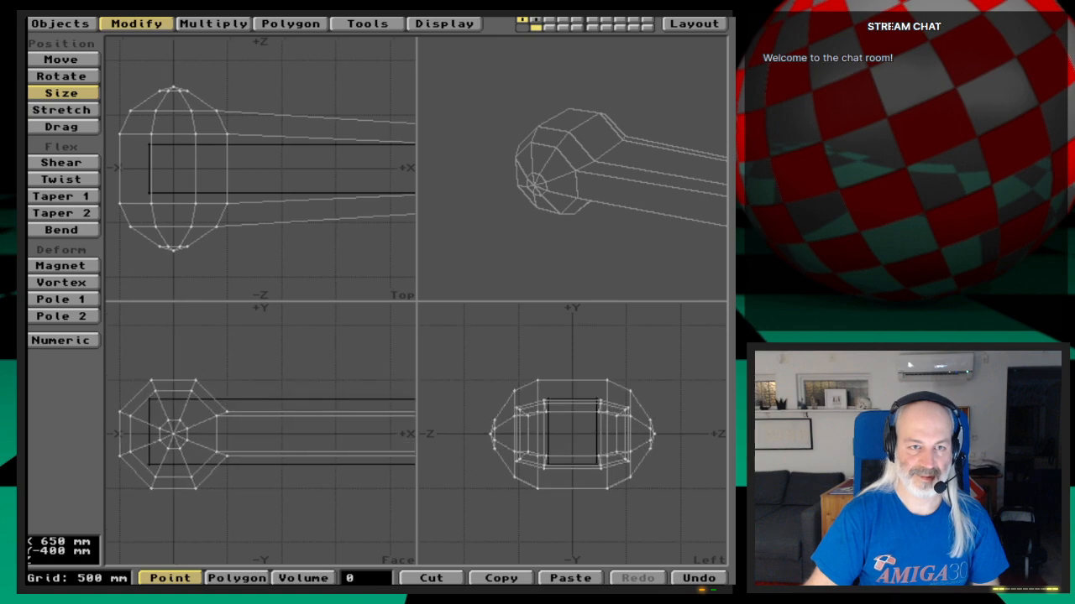
left_click_drag(417, 302, 694, 297)
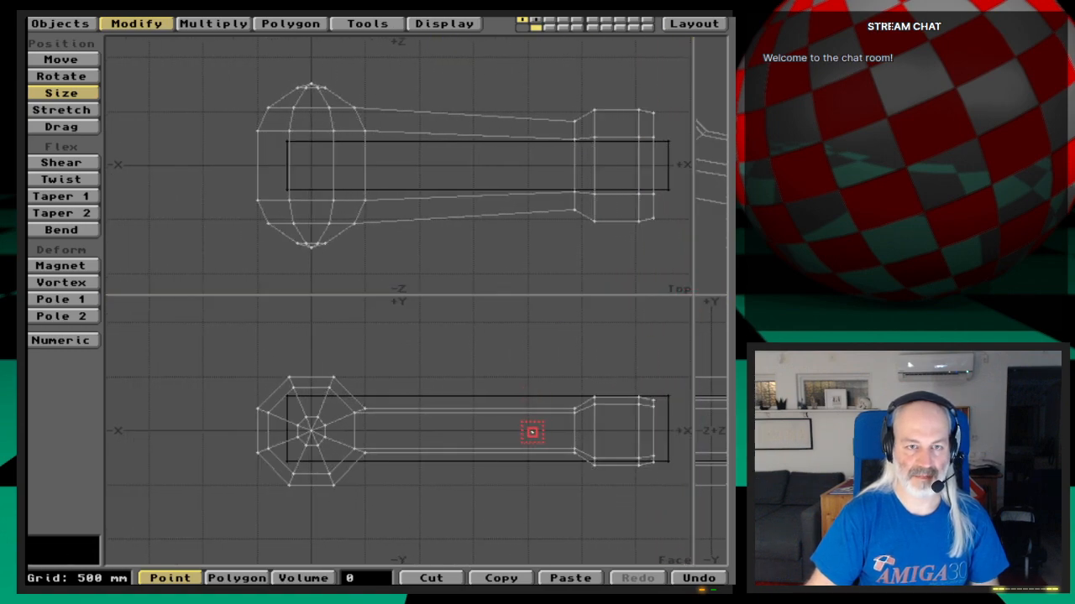
left_click_drag(505, 432, 483, 432, "alt")
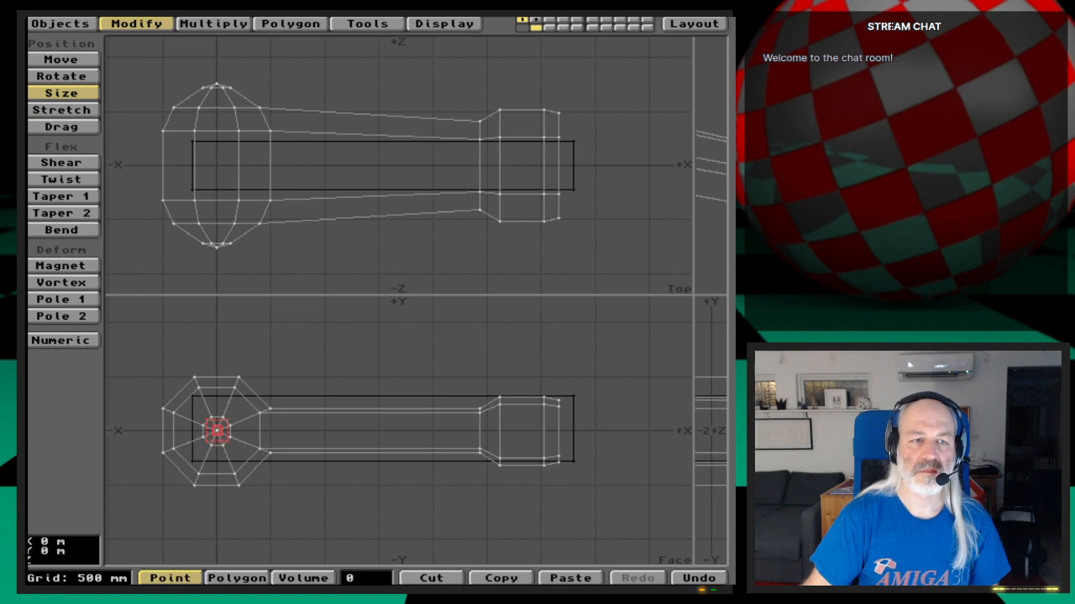
left_click_drag(216, 430, 225, 430)
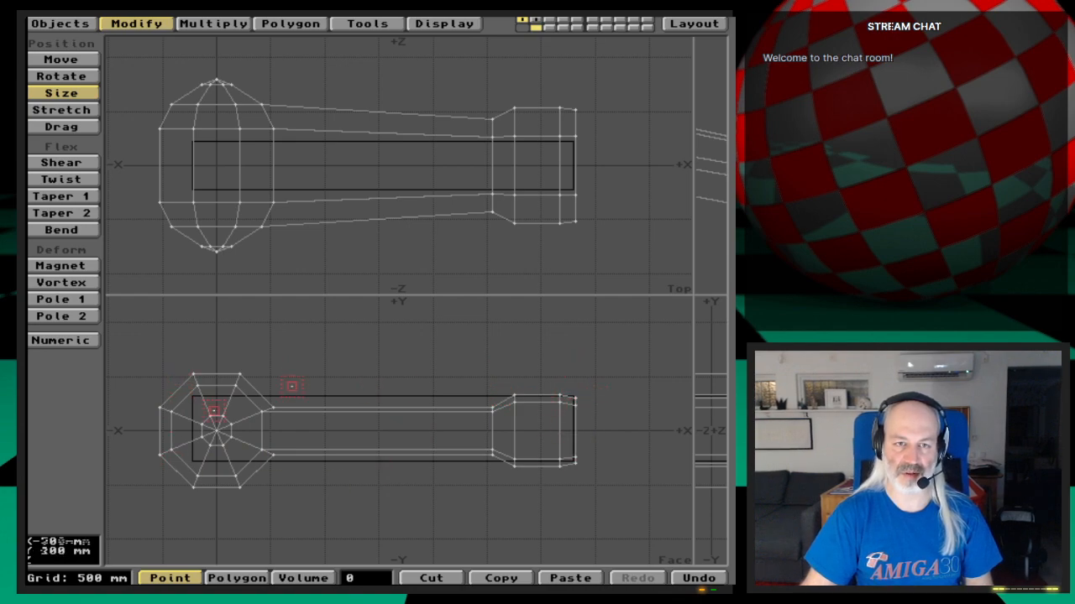
Step: Drop the Size tool and subdivide the scaled leg twice using Metaform with a max smoothing angle of 179
key("space")
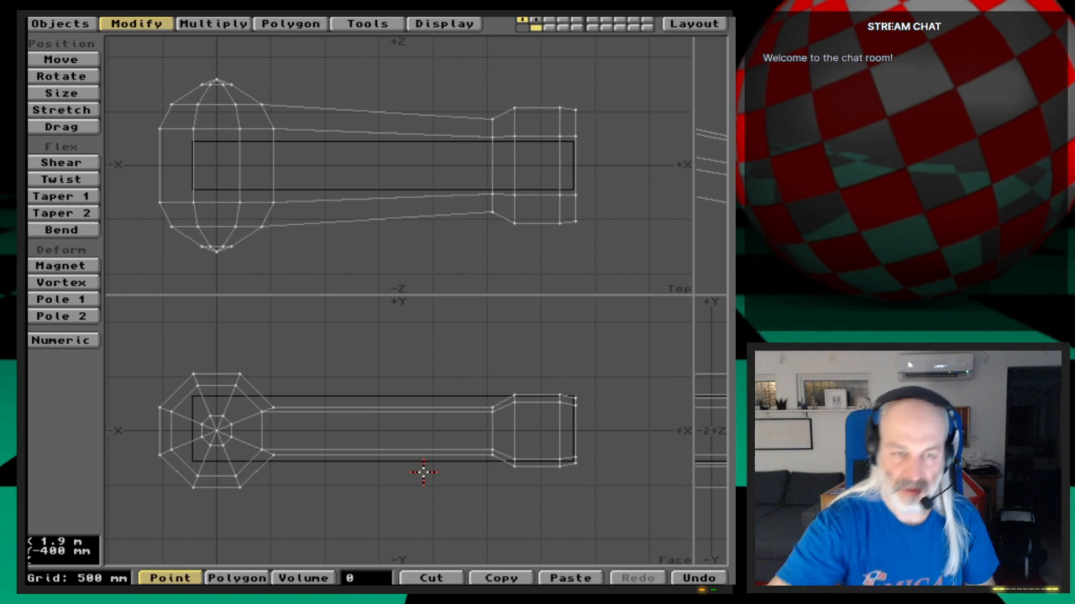
key("shift+d")
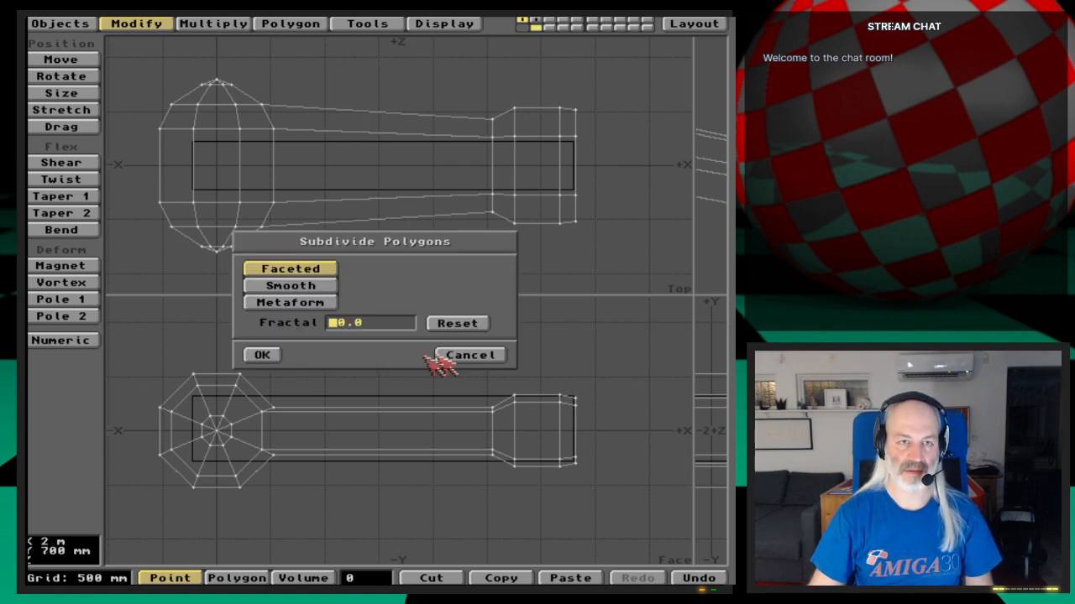
left_click(309, 304)
left_click(271, 353)
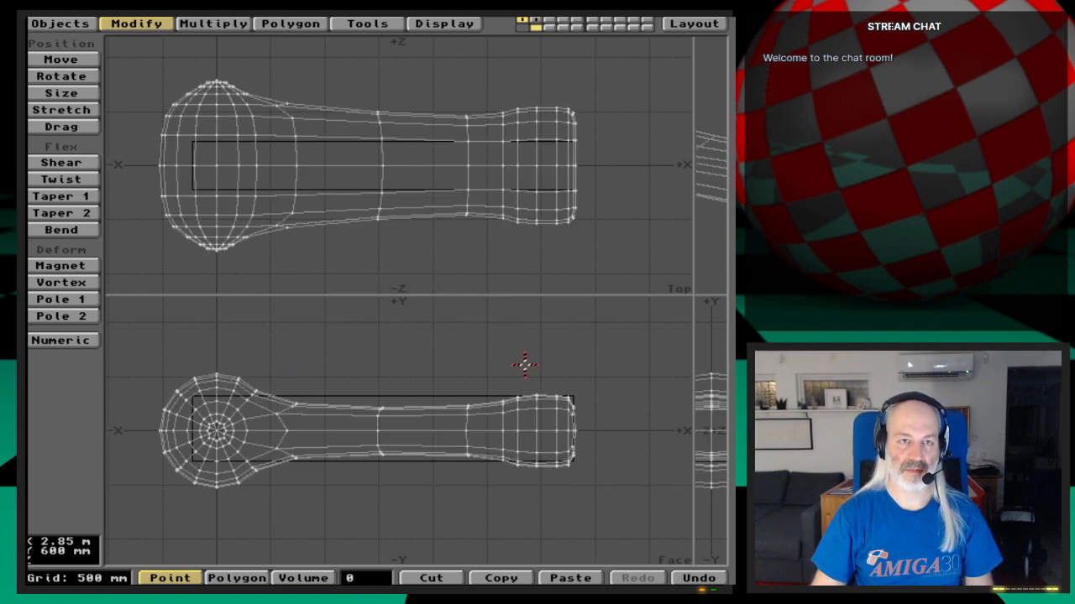
key("shift+d")
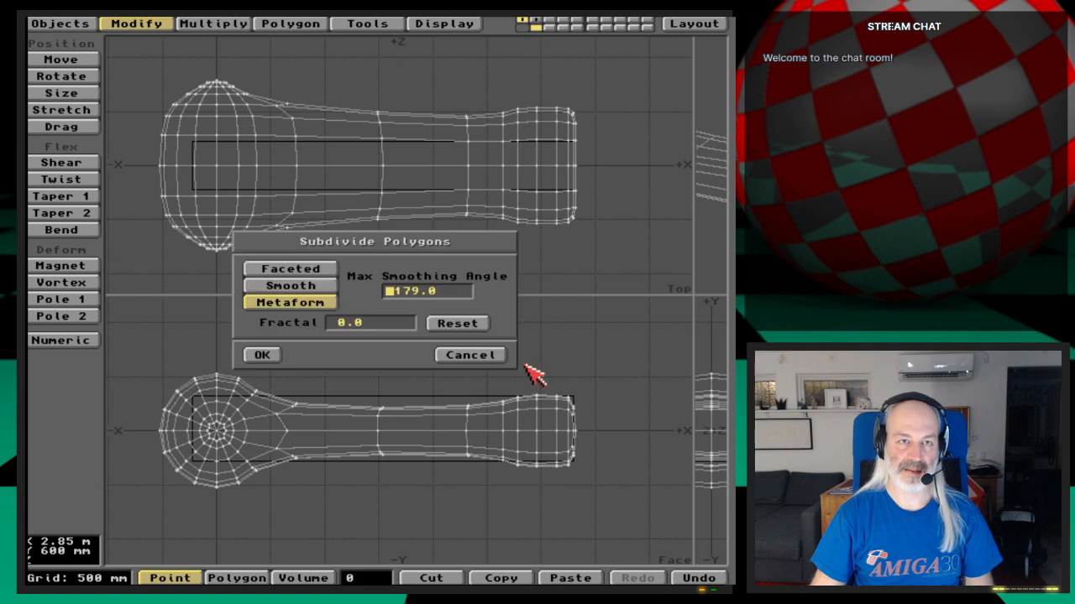
left_click(270, 356)
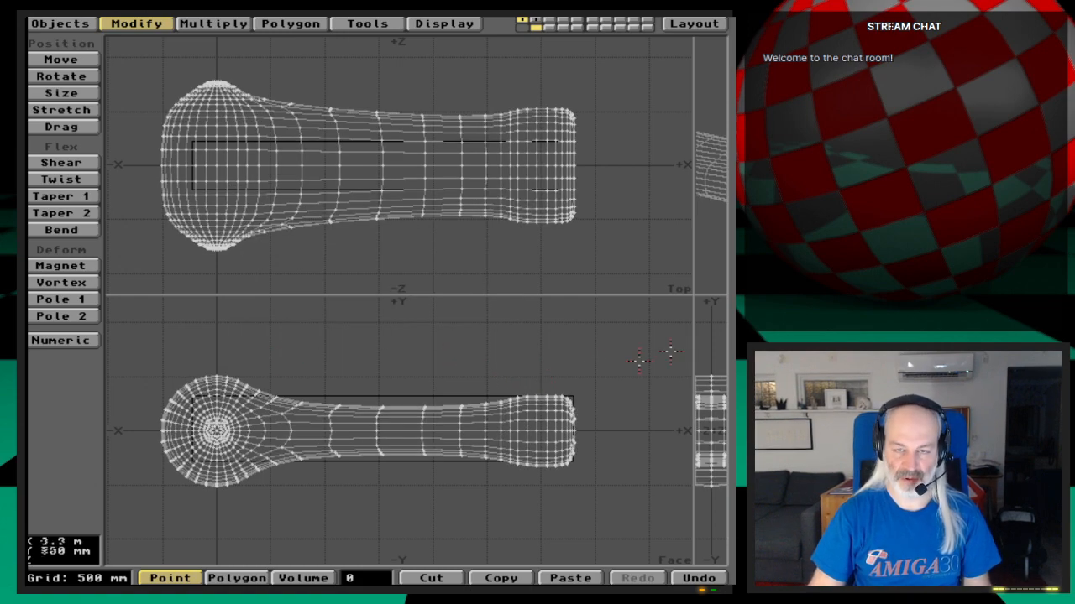
Step: Enlarge the perspective viewport and fit the whole leg in every view to inspect the smoothed shape
left_click_drag(695, 296, 446, 313)
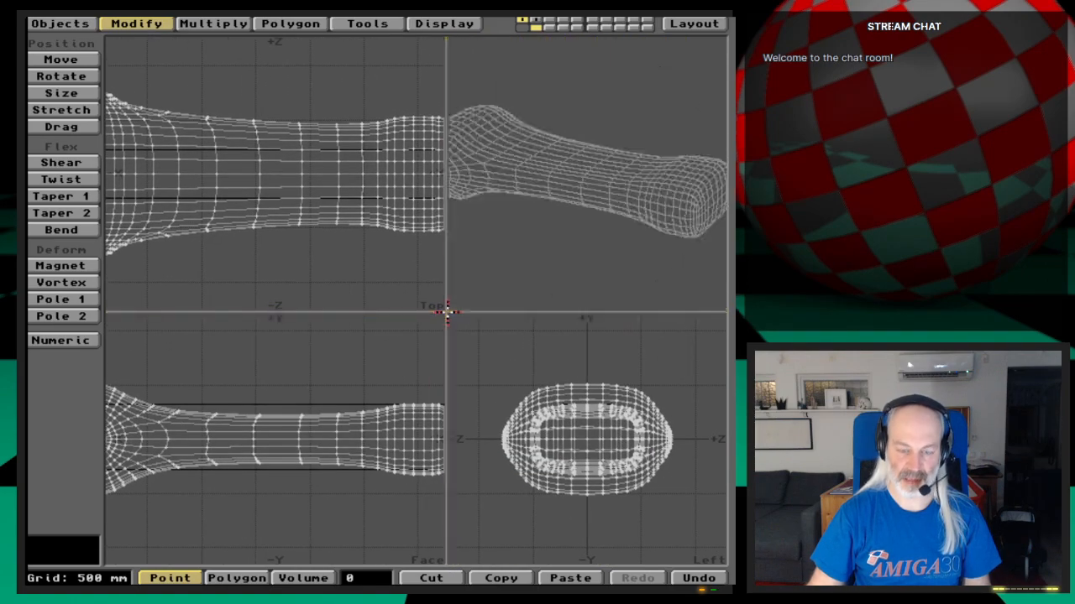
key("a")
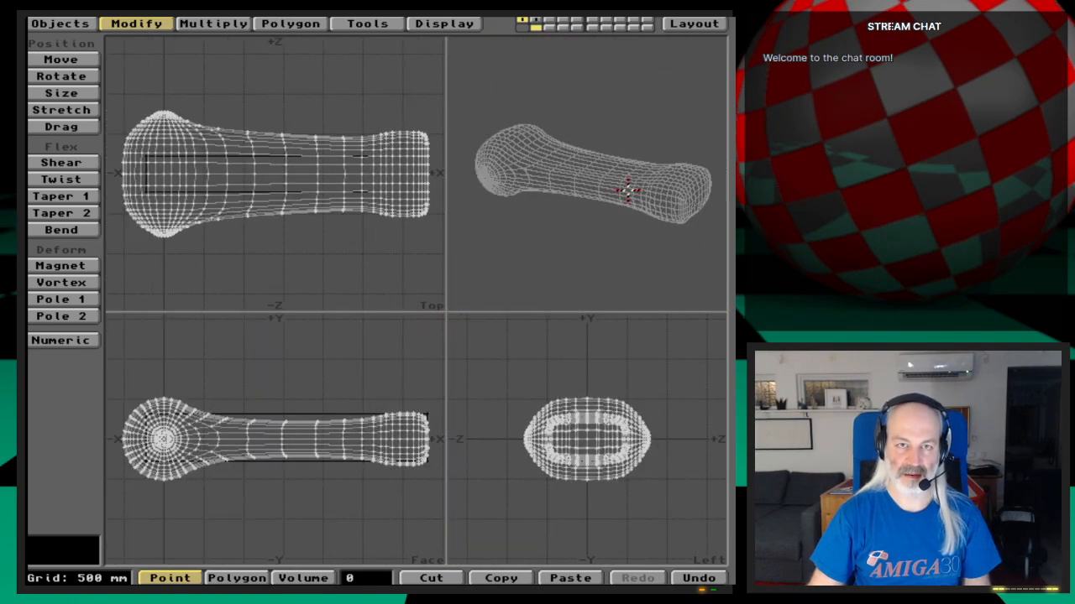
mouse_move(628, 190)
left_mouse_down()
mouse_move(619, 185)
mouse_move(631, 185)
left_mouse_up()
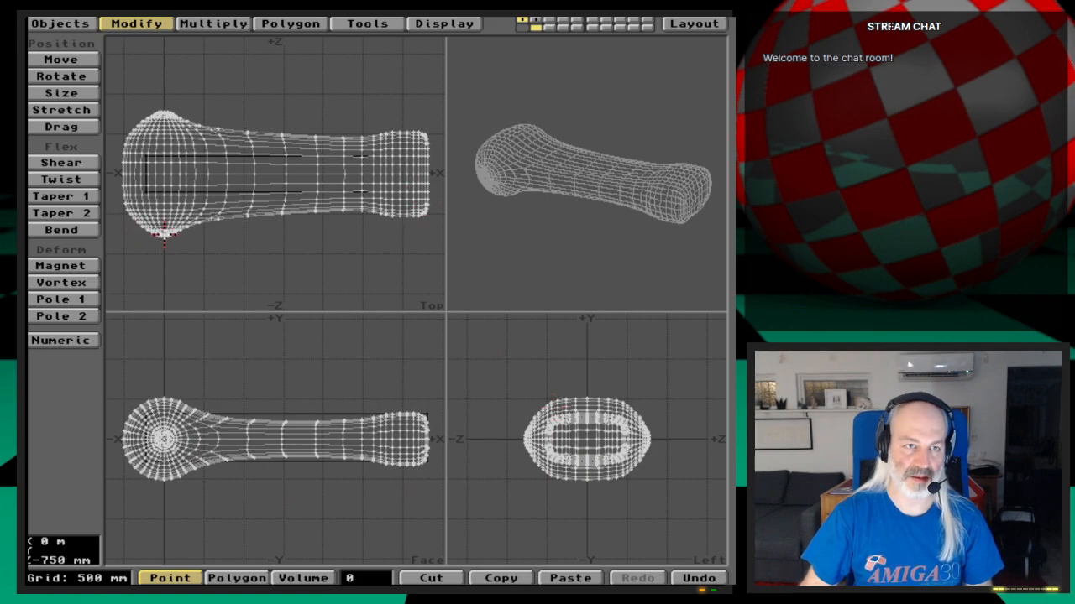
Step: Select the polygons of the rounded cap at the joint's -Z end and apply Smooth Shift with a 0 m offset
key("g")
key("period")
key("period")
key("period")
key("period")
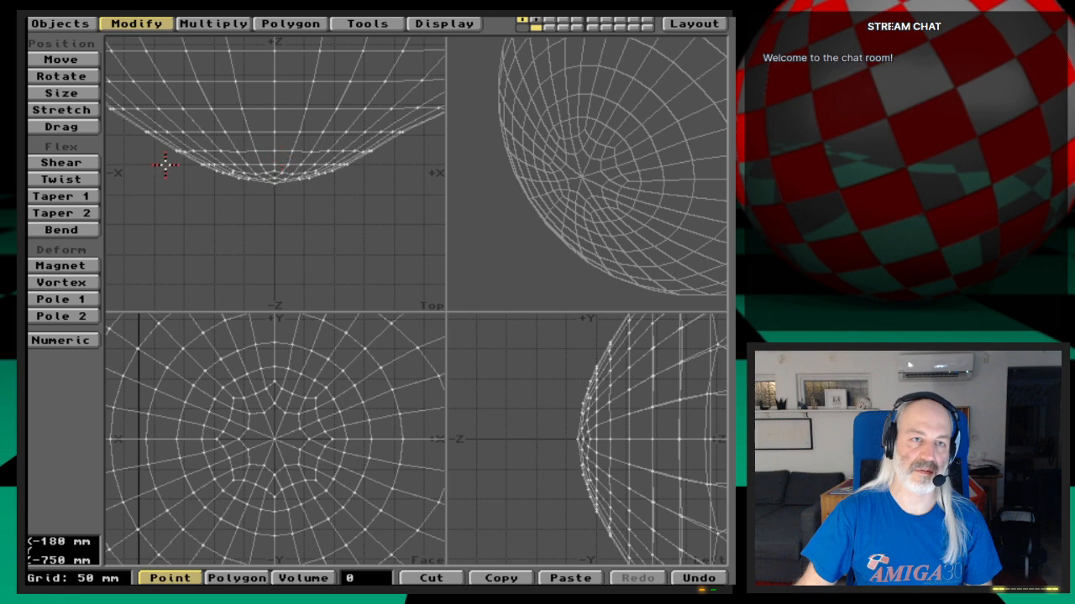
key("space")
mouse_move(170, 143)
right_mouse_down()
mouse_move(399, 148)
mouse_move(330, 211)
mouse_move(189, 195)
mouse_move(161, 151)
right_mouse_up()
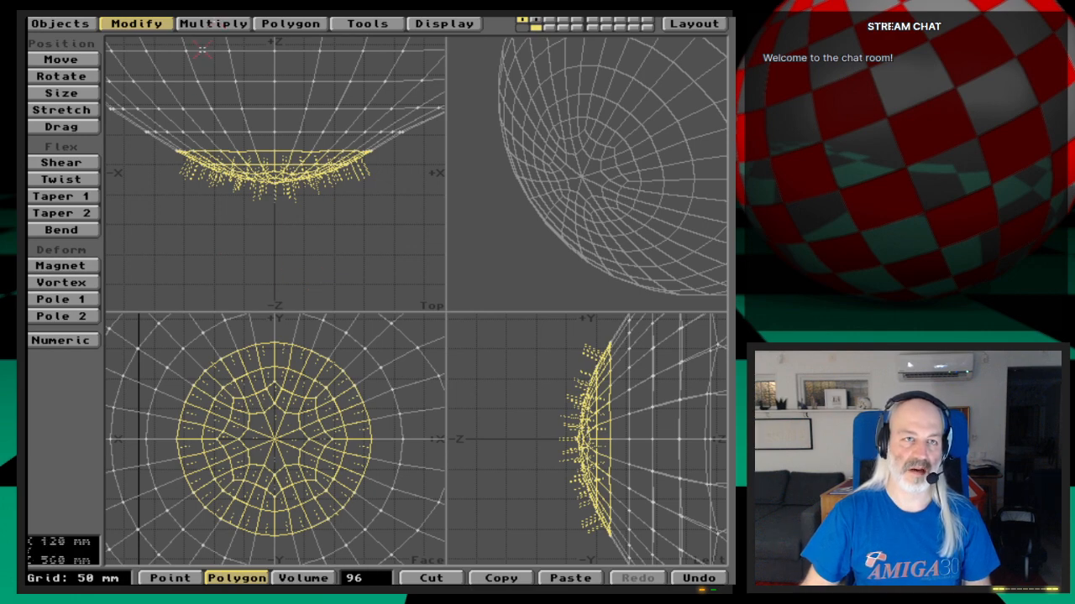
left_click(220, 25)
left_click(82, 172)
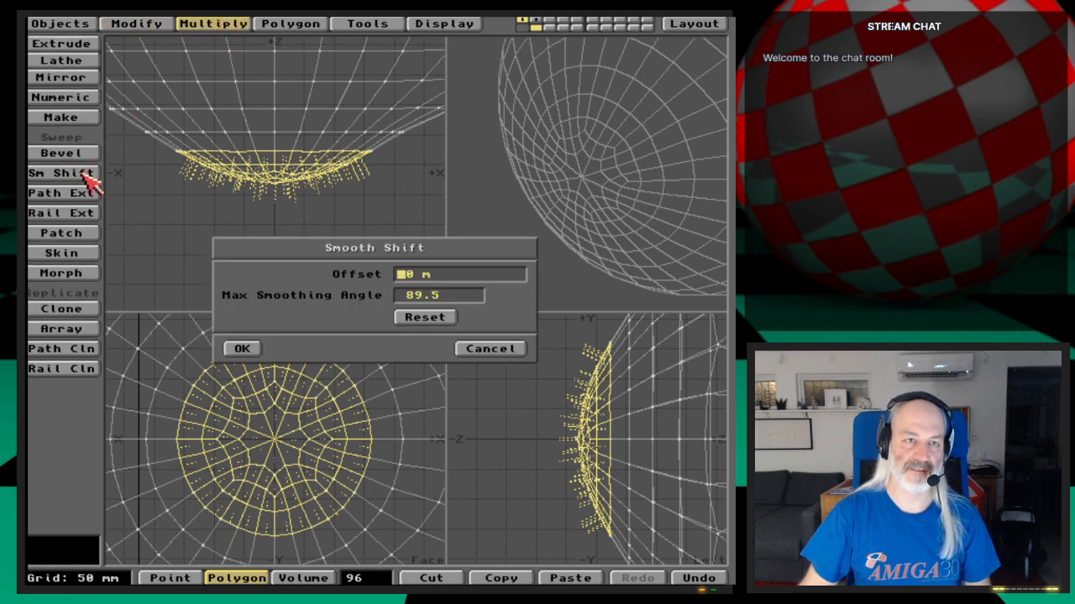
left_click(241, 347)
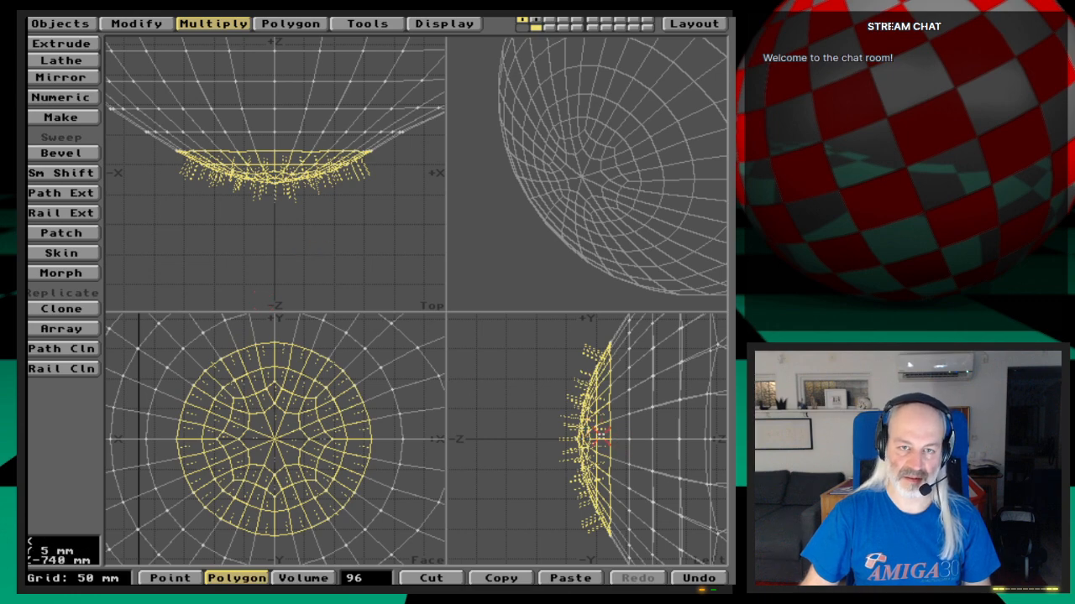
Step: Try to move the shifted cap polygons by -100 mm along X
key("t")
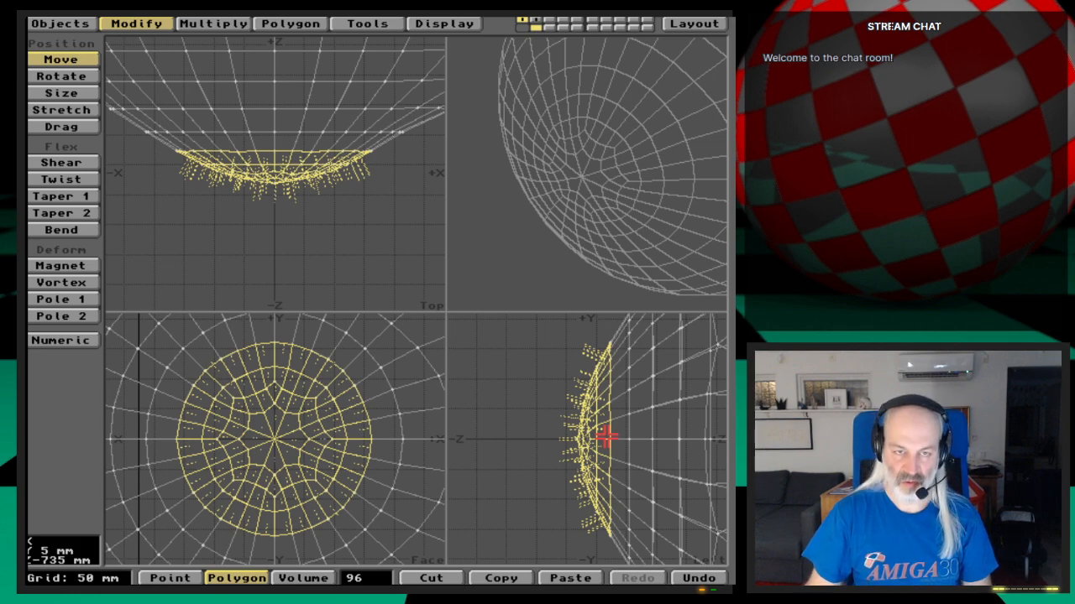
key("n")
key("Delete")
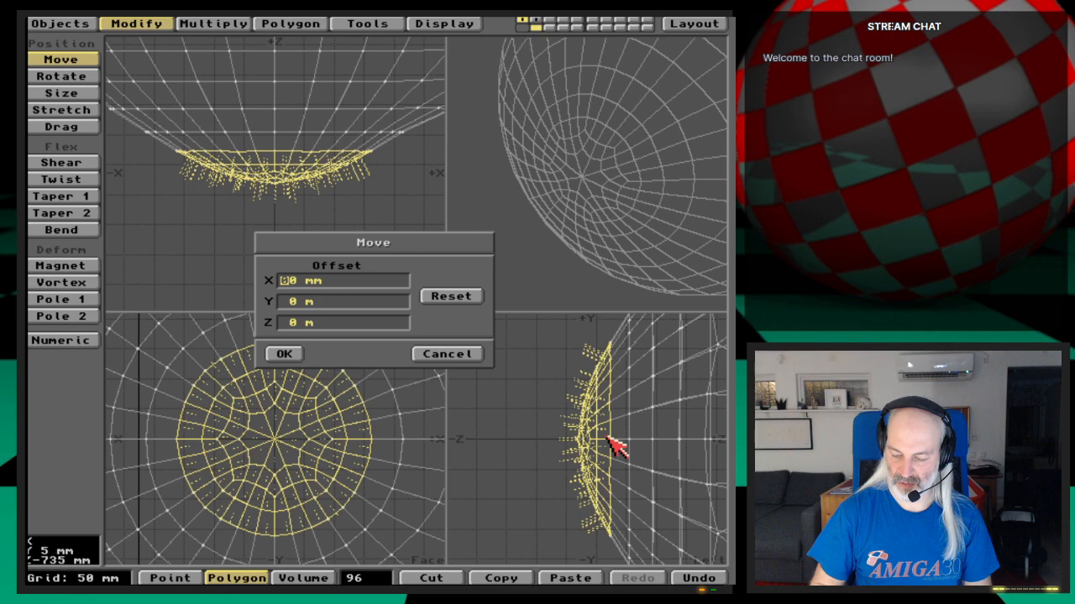
type("-1")
key("Tab")
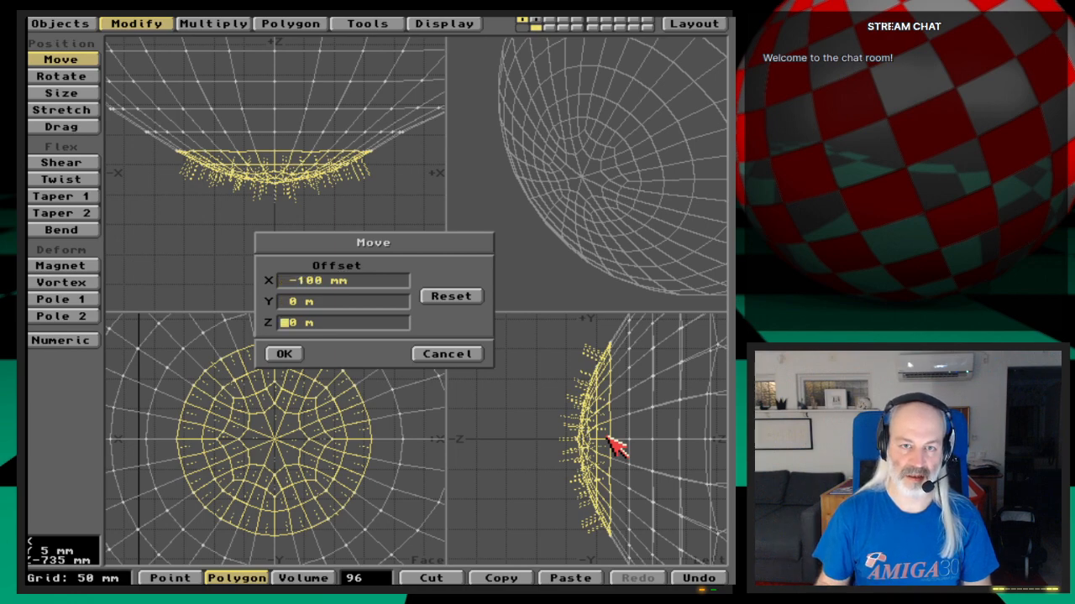
key("Return")
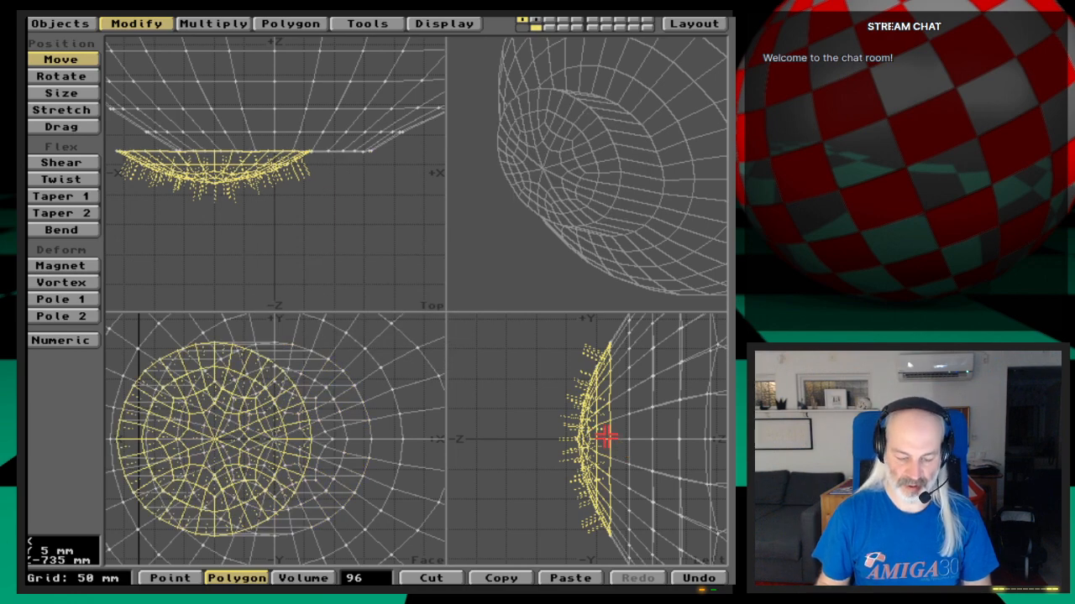
key("u")
Step: Move the shifted cap polygons by -100 mm along Z only, clear the selection and check the whole leg
key("n")
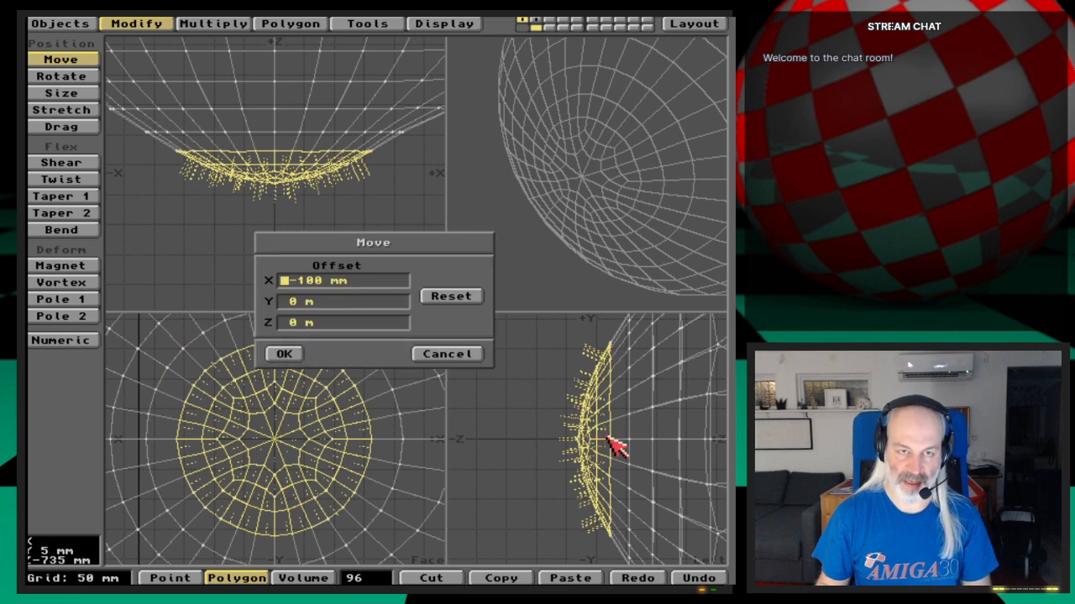
key("Delete")
key("Delete")
key("Delete")
key("Tab")
key("Tab")
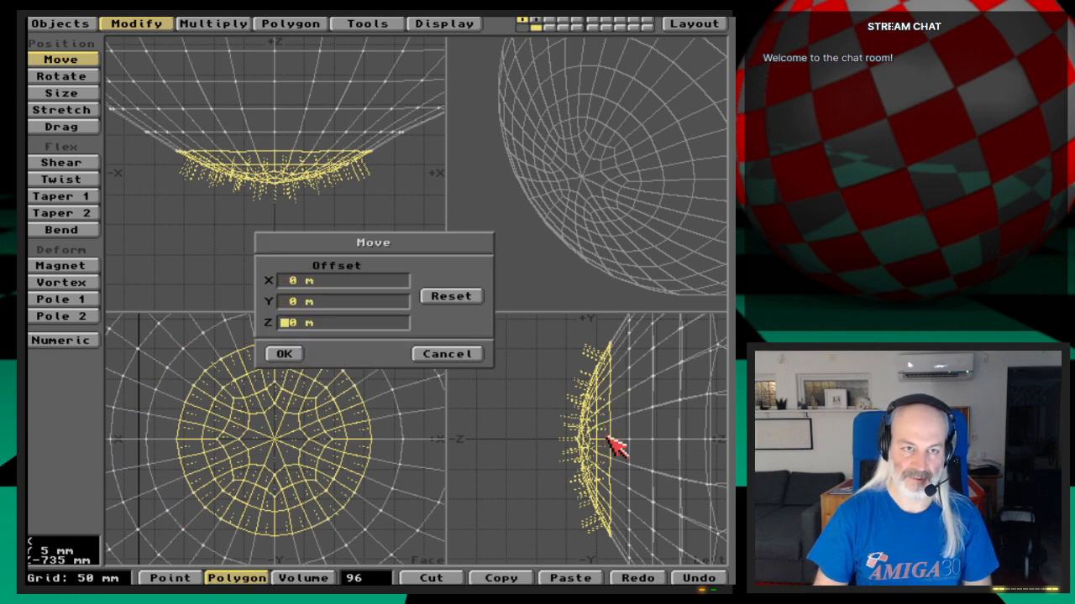
type("-100mm")
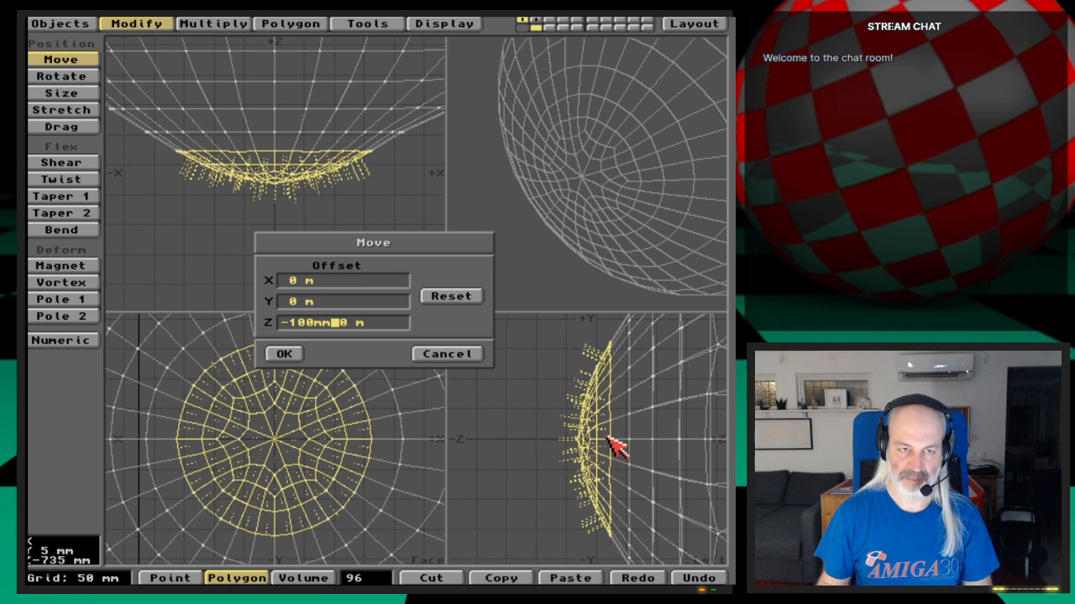
key("Return")
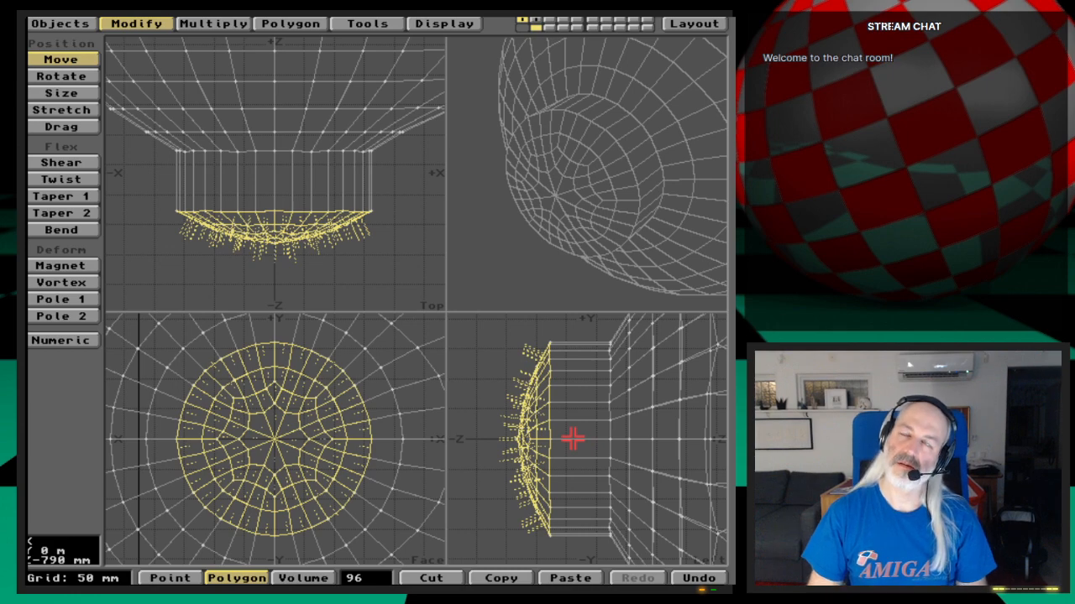
key("space")
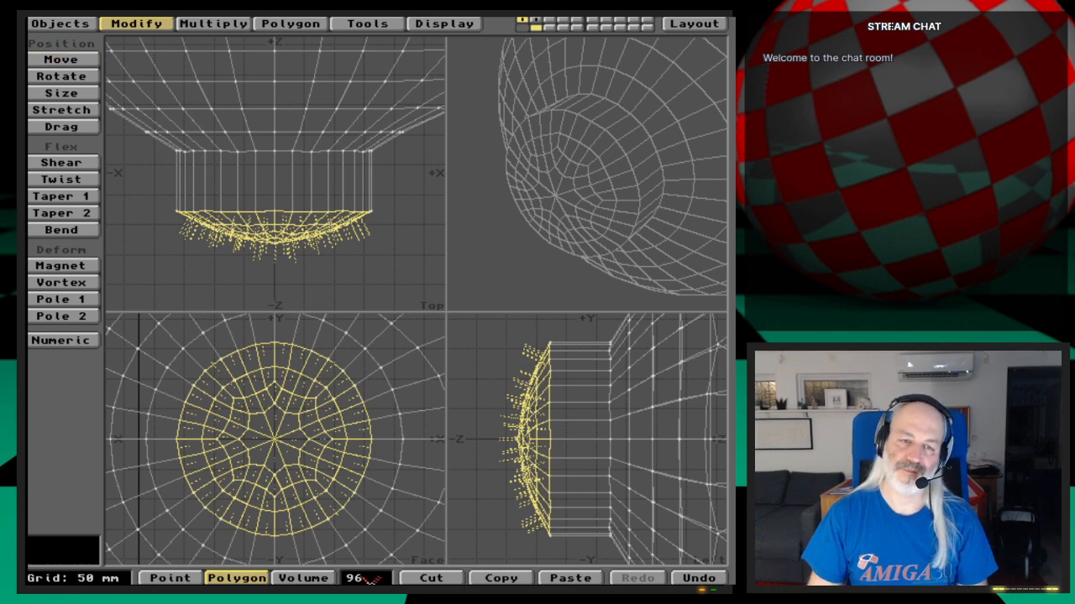
left_click(371, 583)
key("a")
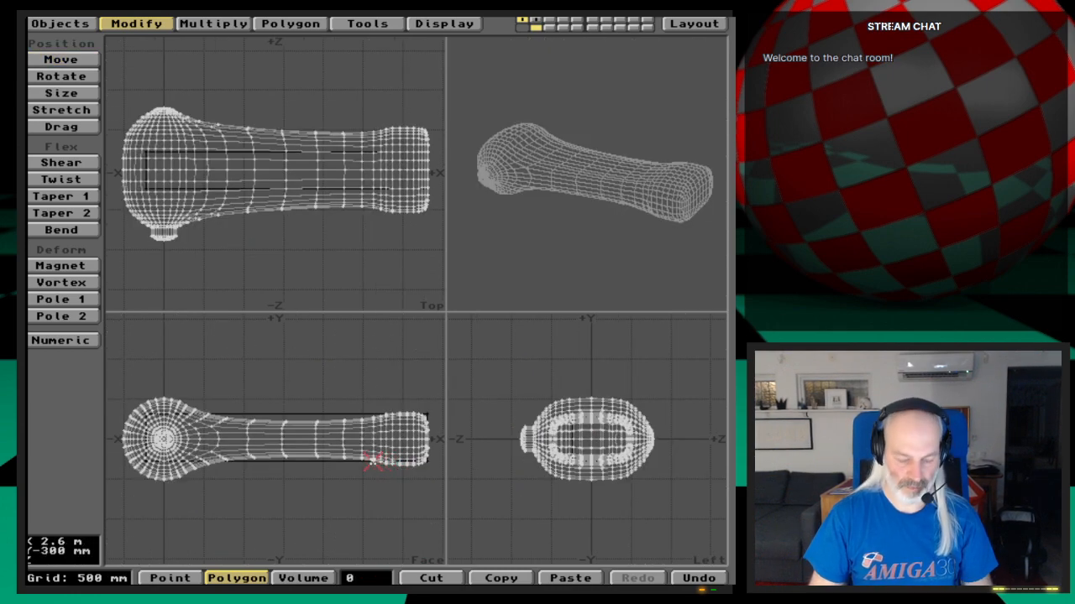
Step: Undo the cap extrusion, both Metaform subdivisions and the earlier scaling of the leg to the reference box
key("u")
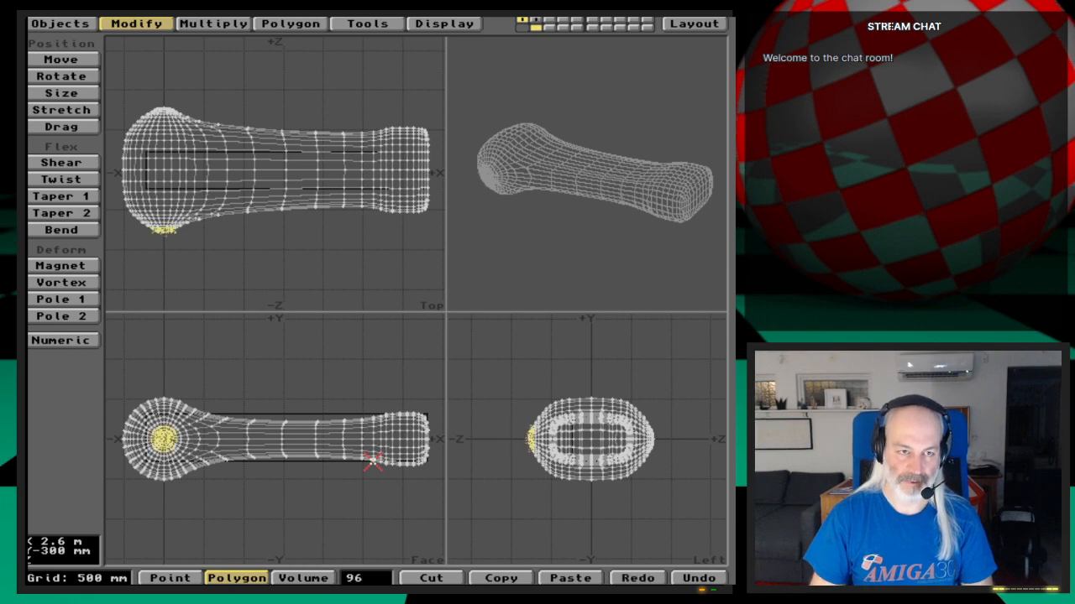
key("u")
key("u")
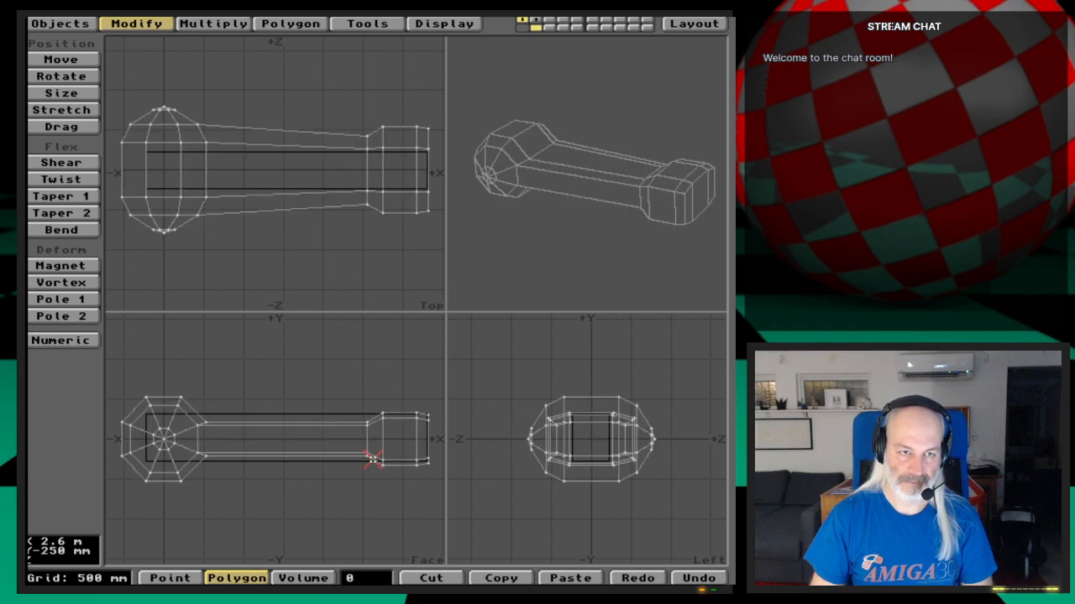
key("u")
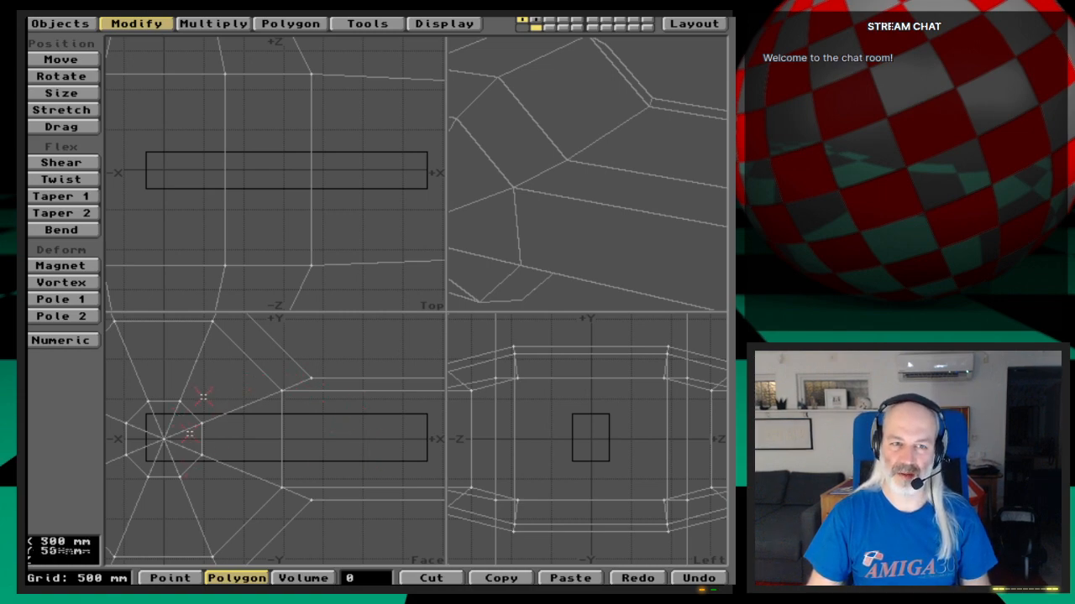
key("a")
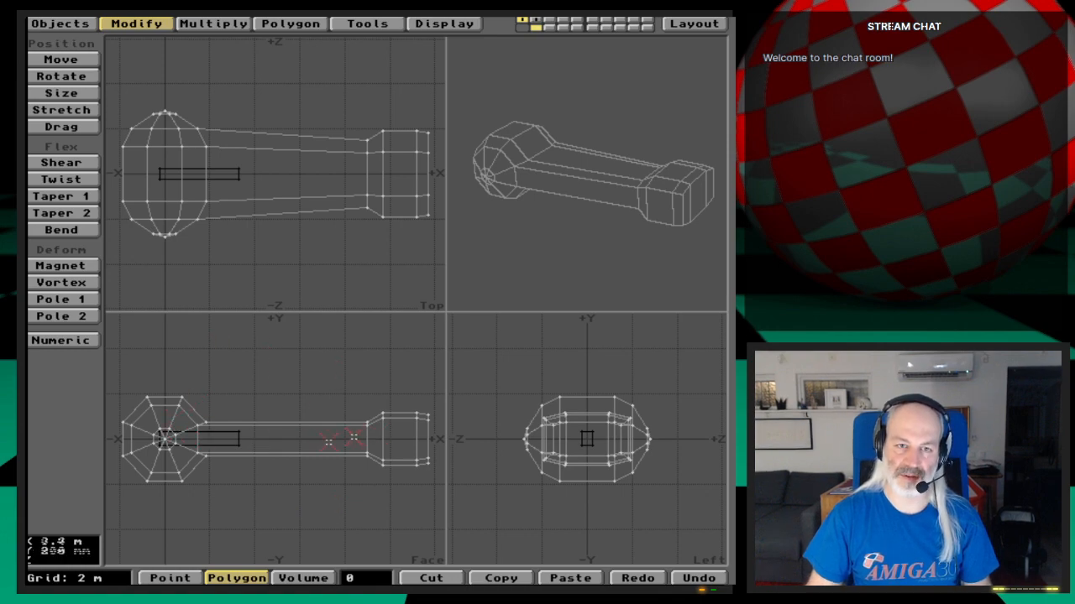
Step: Subdivide the full-size leg twice using Metaform with a max smoothing angle of 179
key("shift+d")
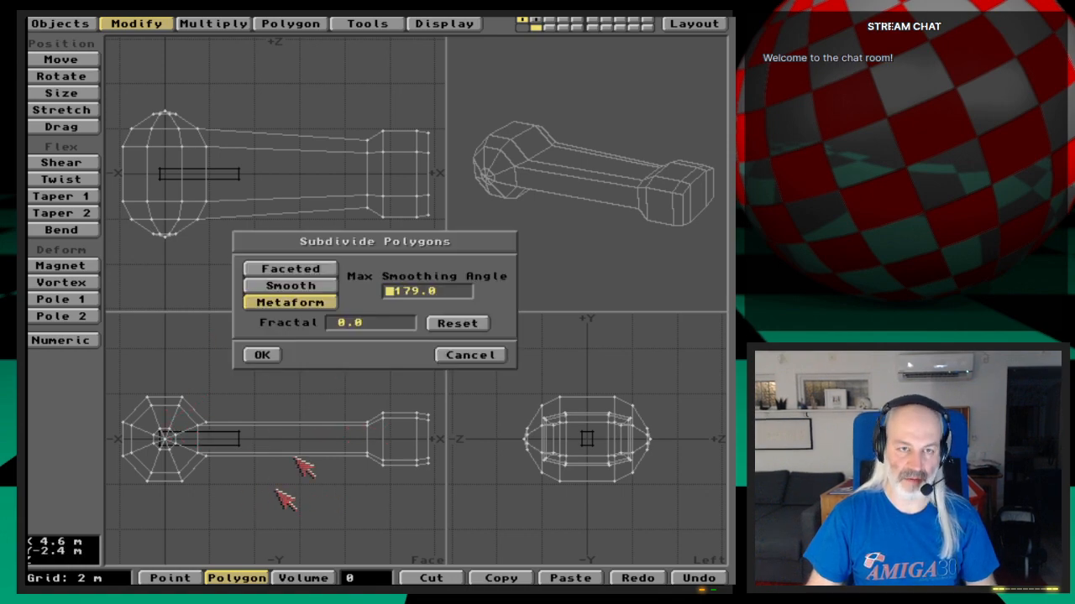
left_click(263, 355)
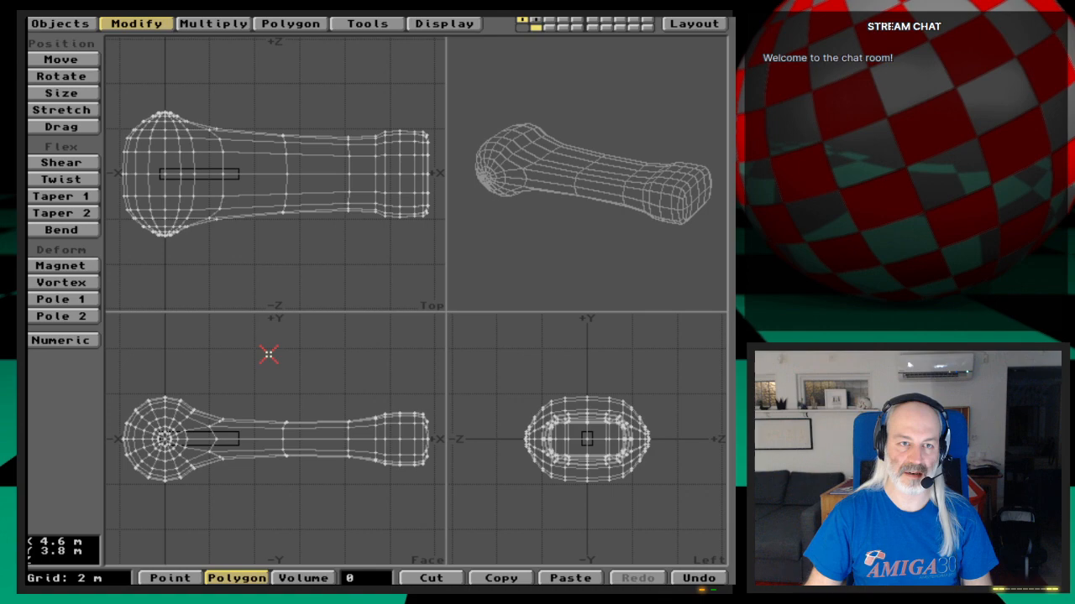
key("shift+d")
left_click(265, 355)
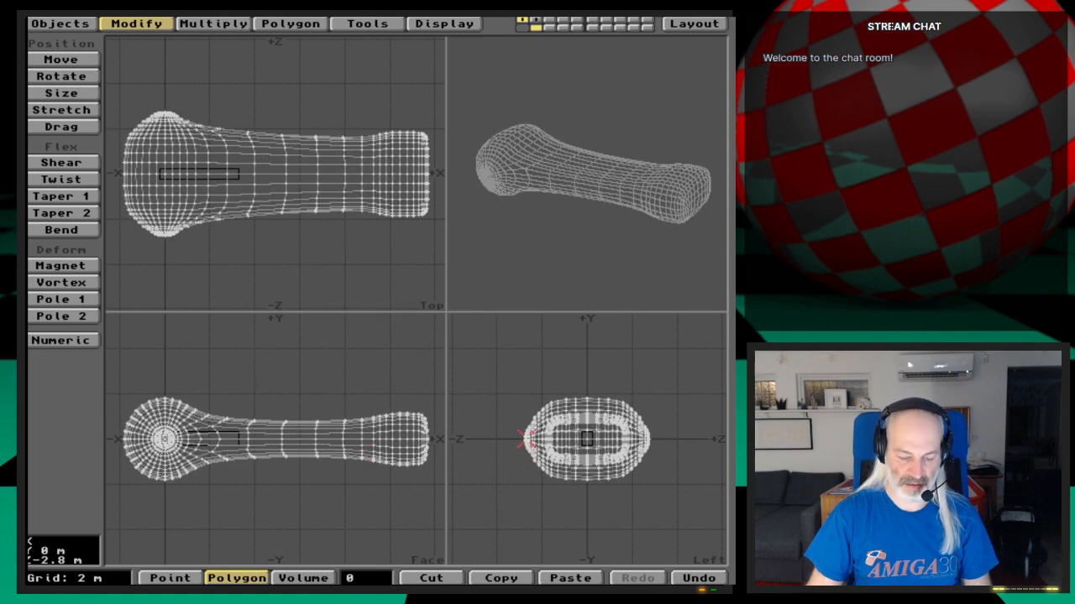
Step: Select the end-cap polygons at the tip of the joint's -Z side
key("period")
key("period")
key("period")
key("period")
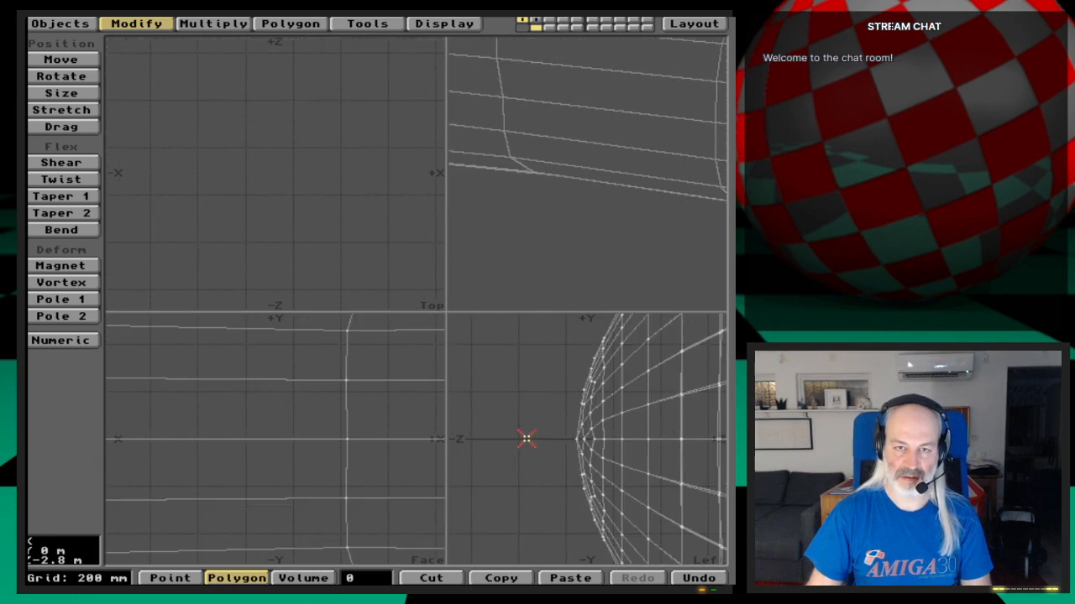
key("comma")
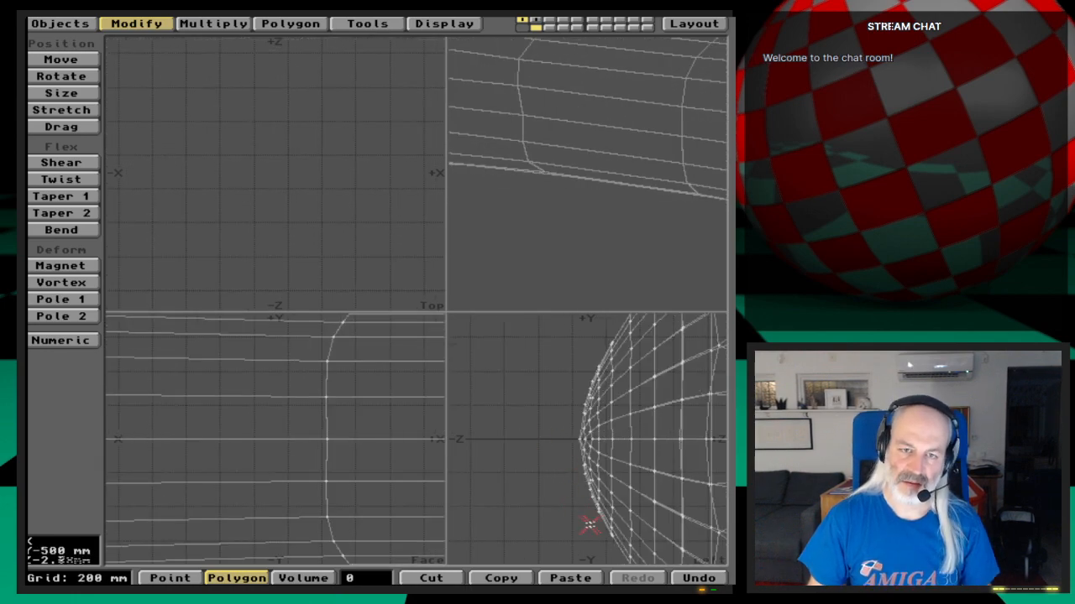
left_click_drag(610, 361, 592, 435)
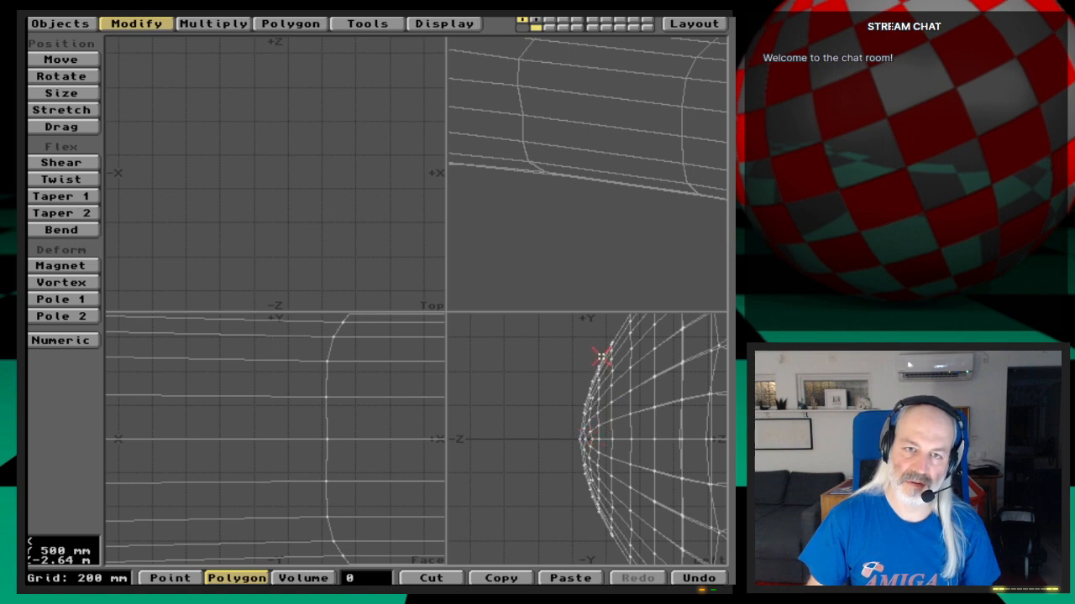
right_click_drag(618, 330, 622, 461)
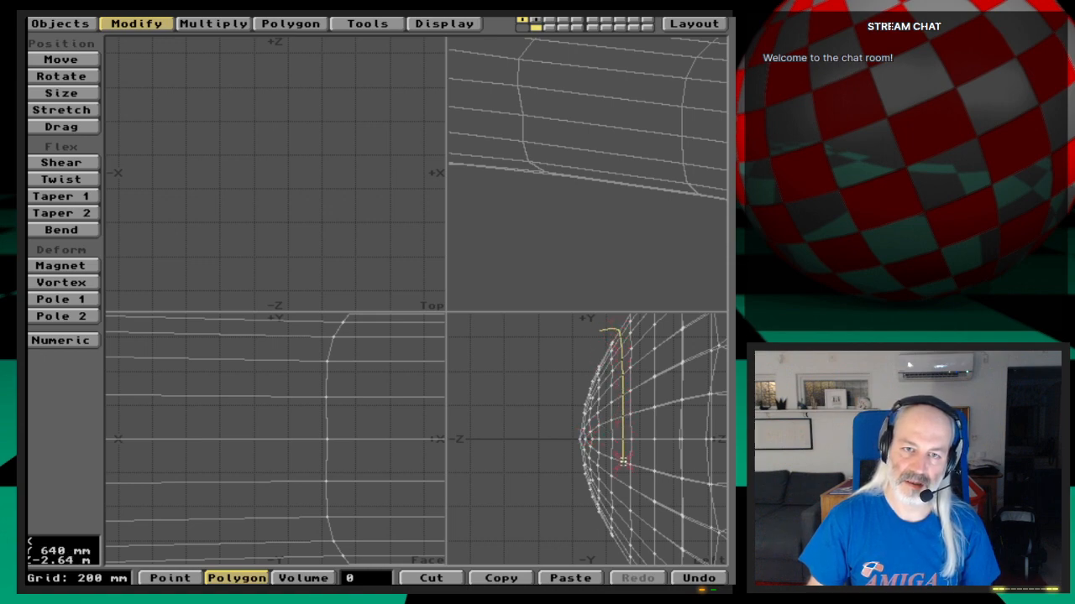
mouse_move(619, 546)
right_mouse_down()
mouse_move(554, 550)
mouse_move(544, 369)
mouse_move(617, 330)
right_mouse_up()
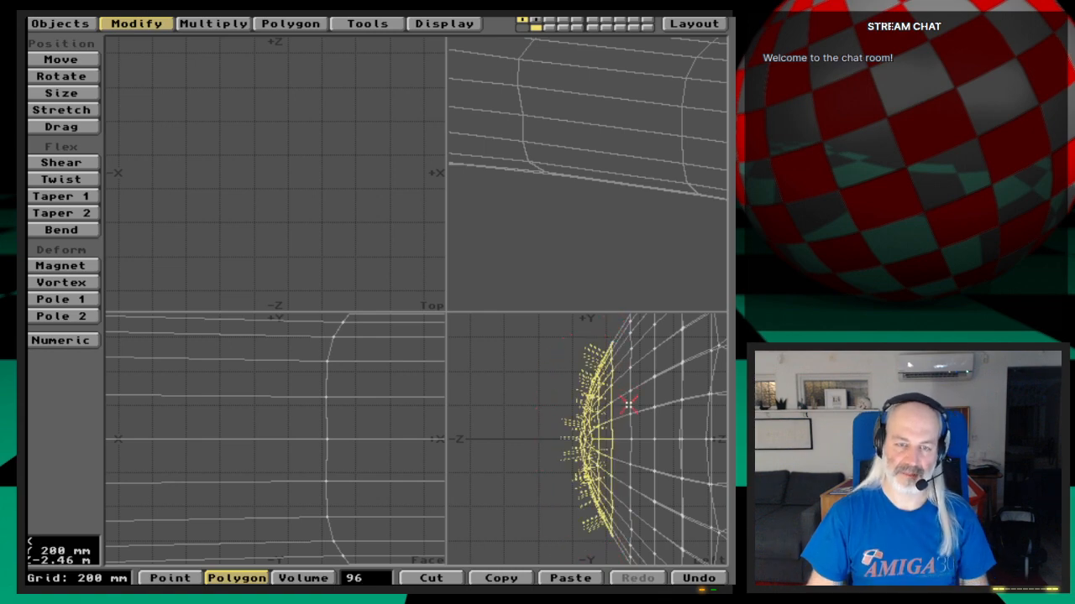
Step: Smooth Shift the selected cap with 0 m offset and 89.5 max smoothing angle, and move it -100 mm along Z
key("f")
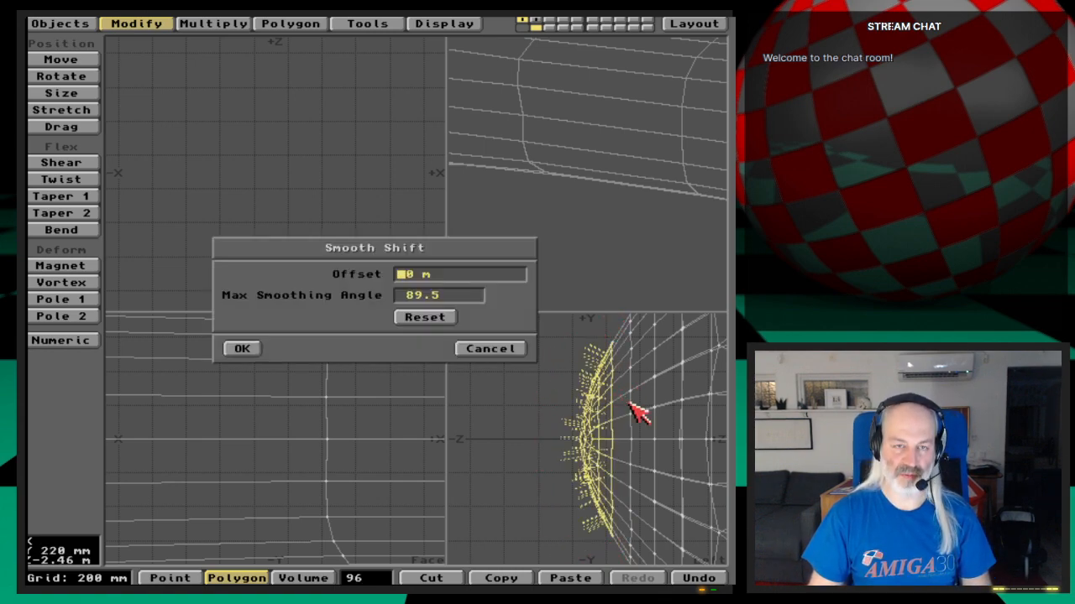
left_click(243, 349)
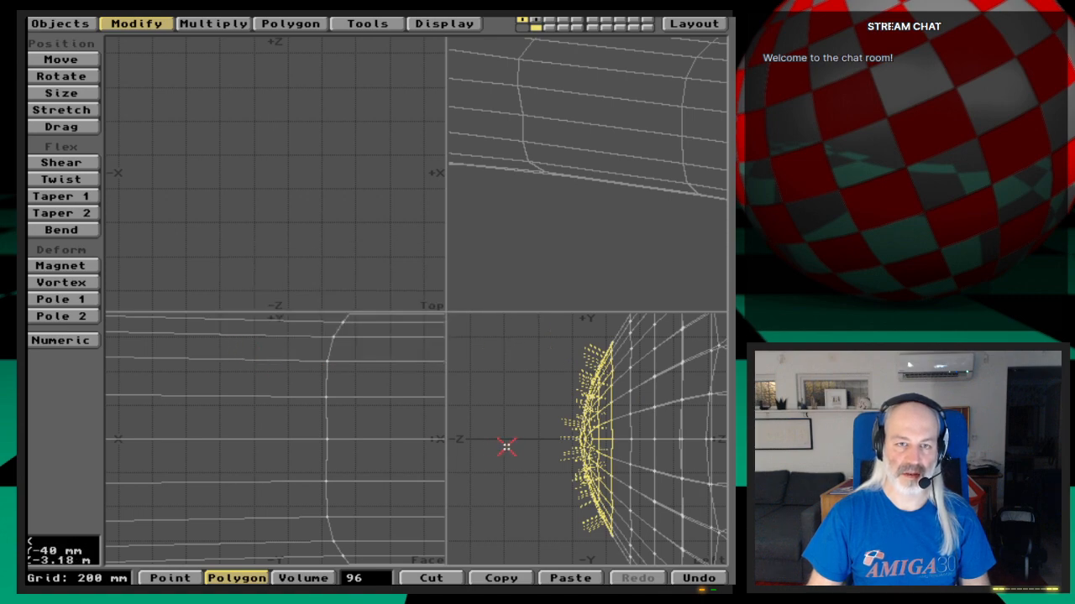
key("t")
key("n")
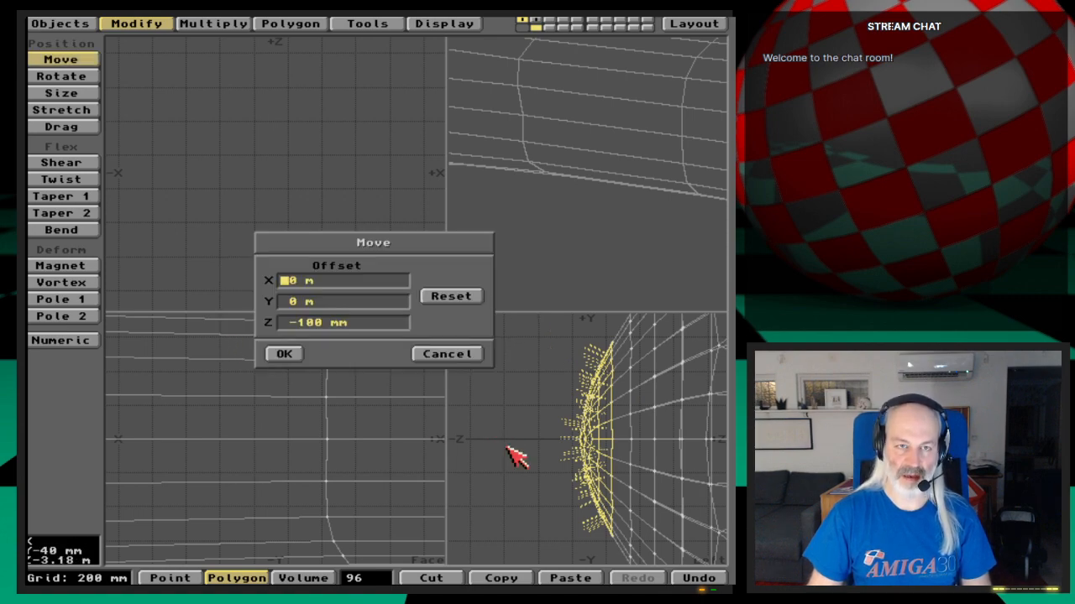
left_click(286, 352)
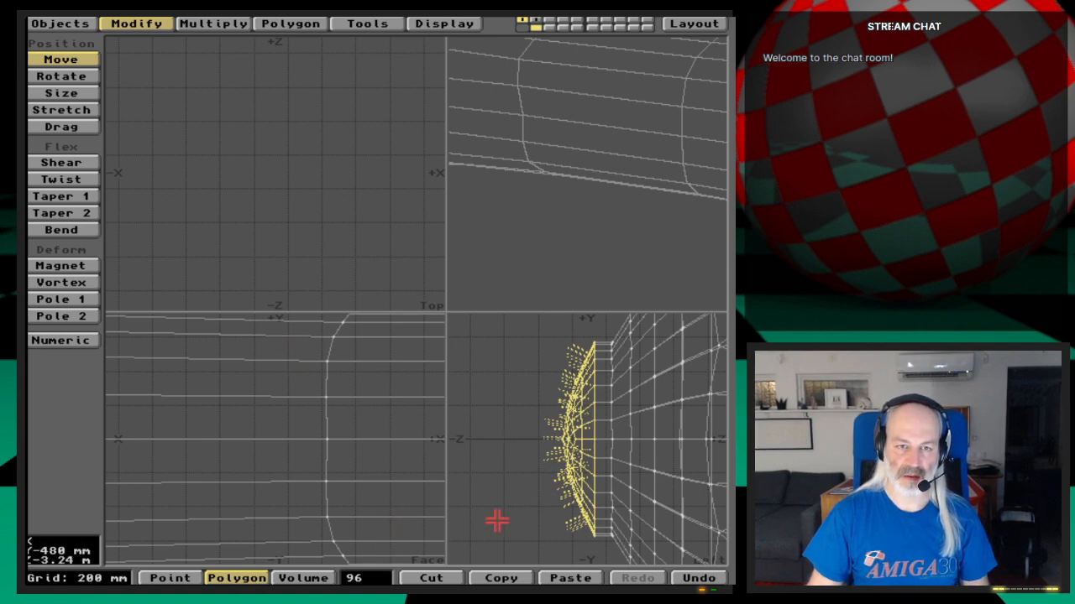
Step: Add the new rim polygons to the cap selection, assign them the smoothed surface RightGear-UpperLeg-Cap based on RightGear-UpperLeg, and clear the selection
key("space")
left_click(602, 345, "shift")
left_click_drag(602, 345, 602, 537)
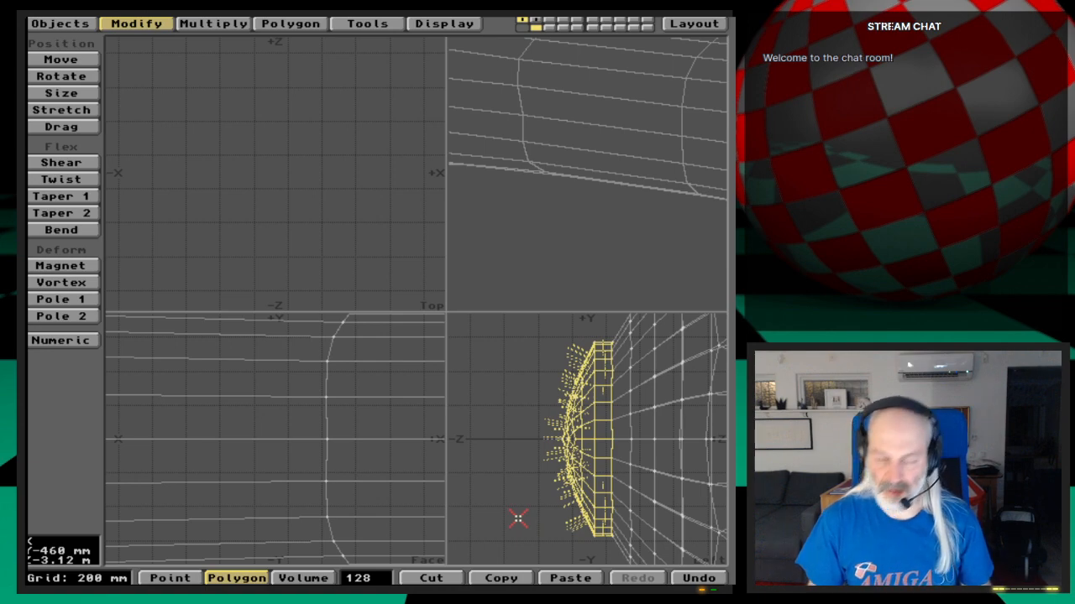
key("q")
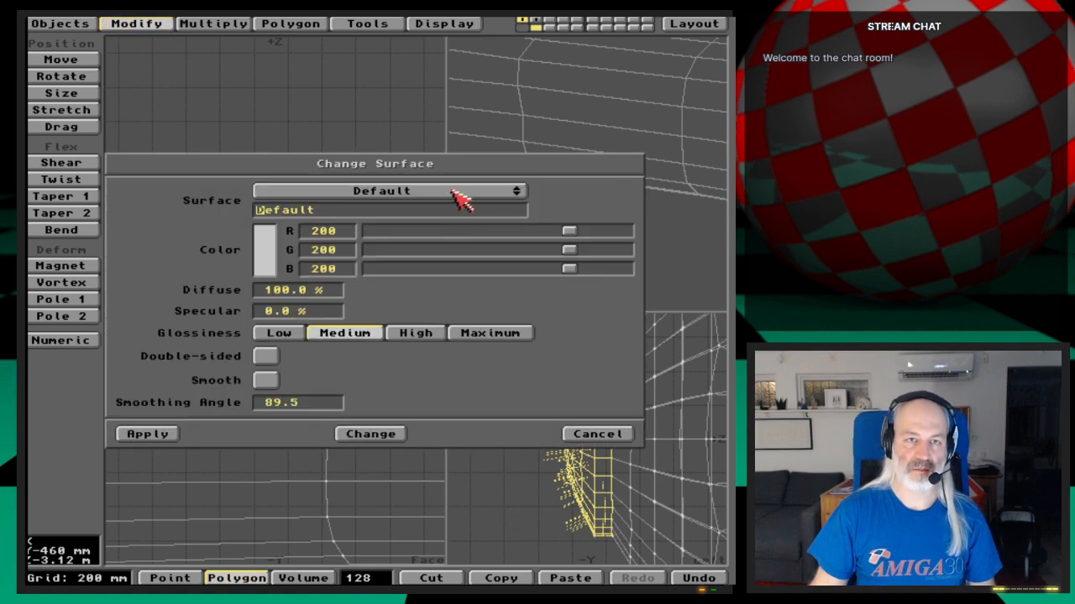
left_click(458, 196)
left_click(467, 199)
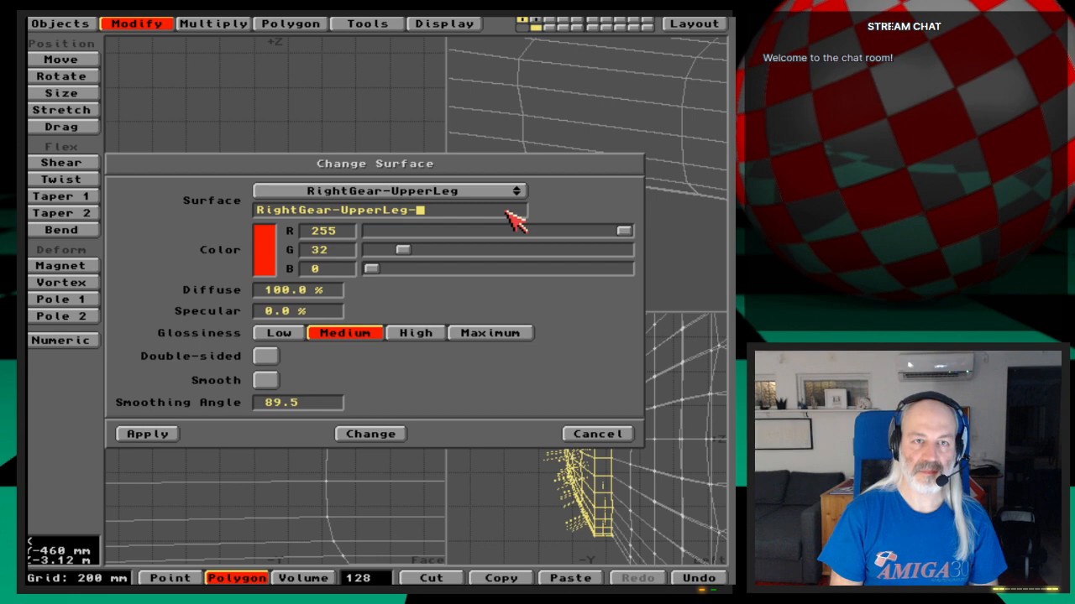
type("Cap")
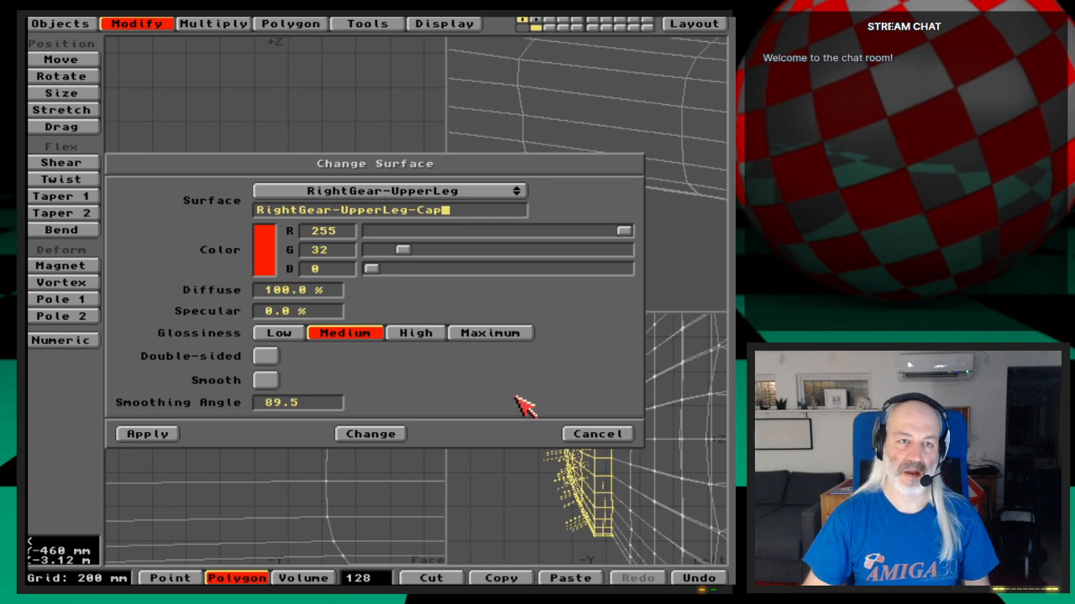
left_click(267, 381)
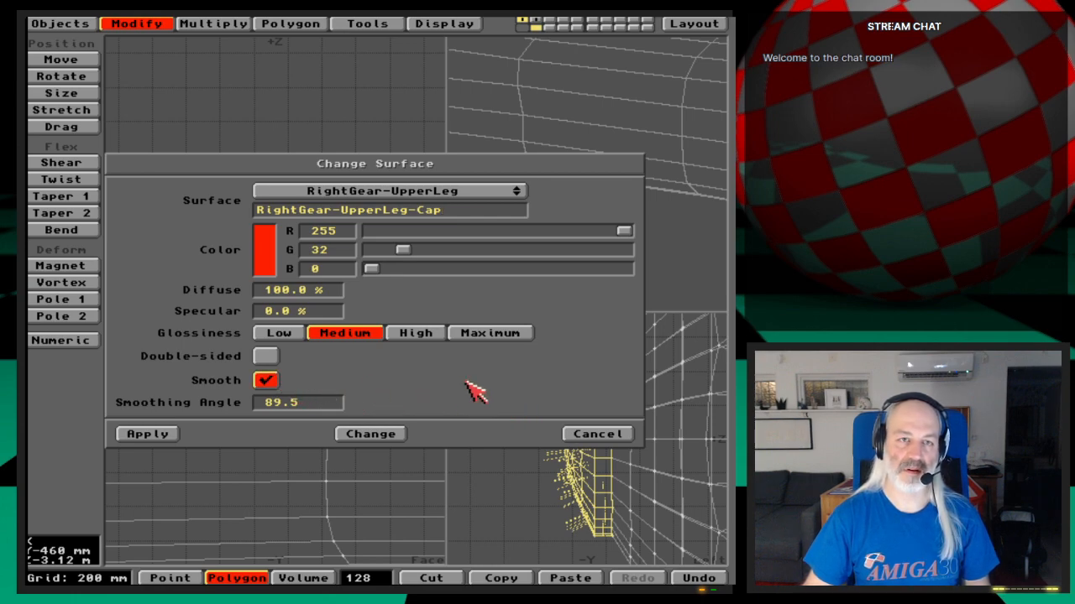
left_click(173, 434)
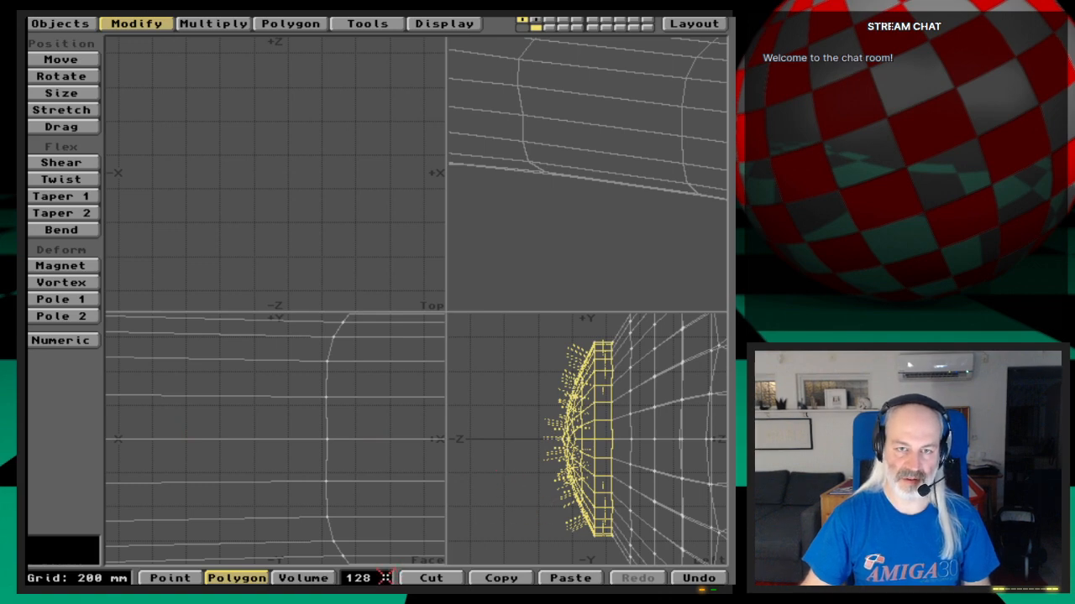
left_click(385, 578)
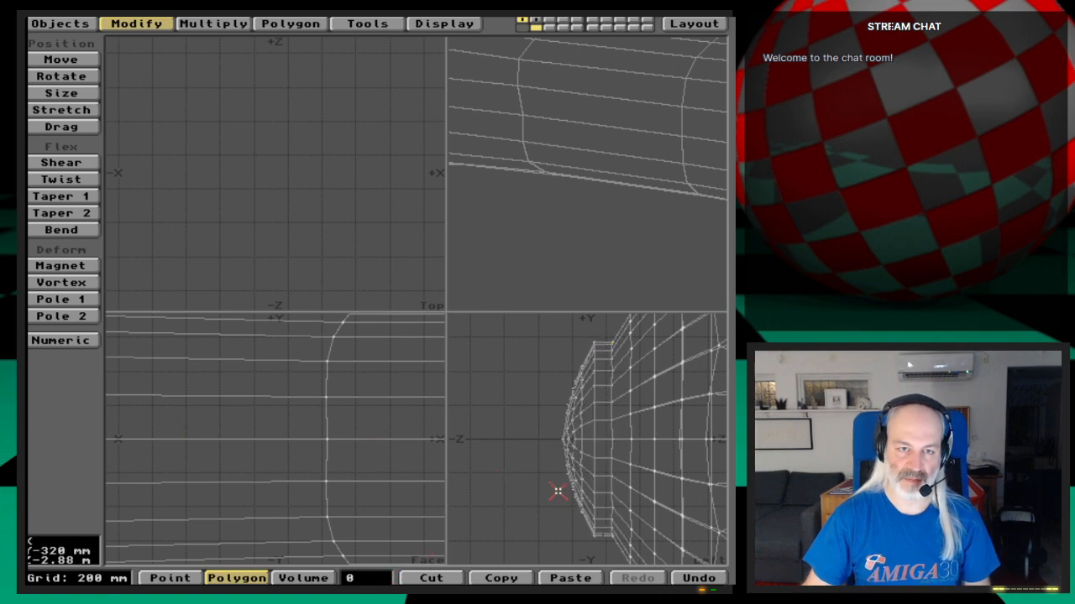
Step: Select the matching end-cap polygons at the tip of the joint's +Z side
key("a")
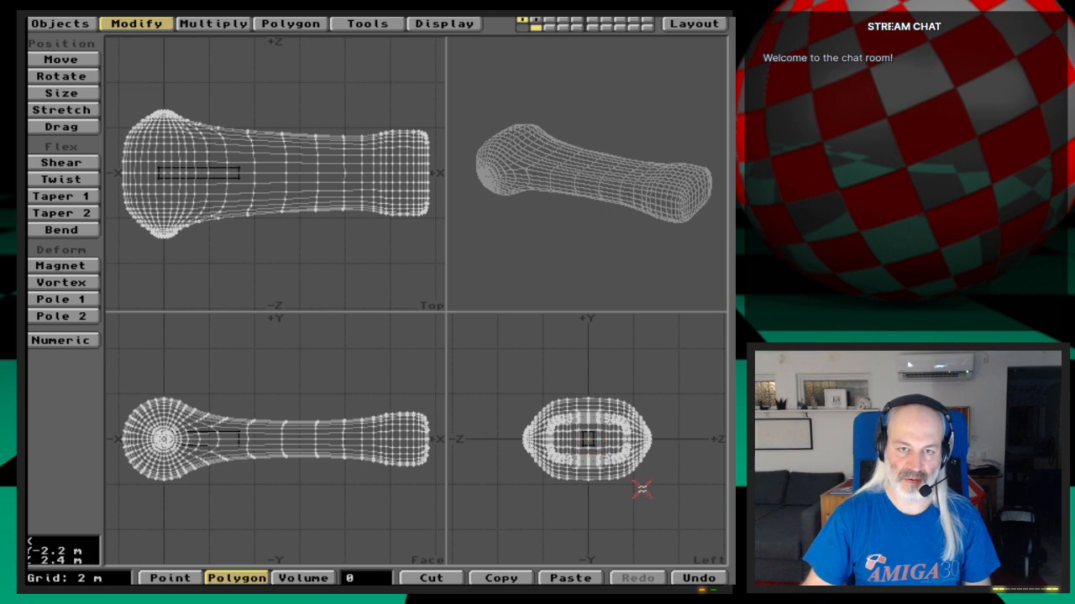
key("g")
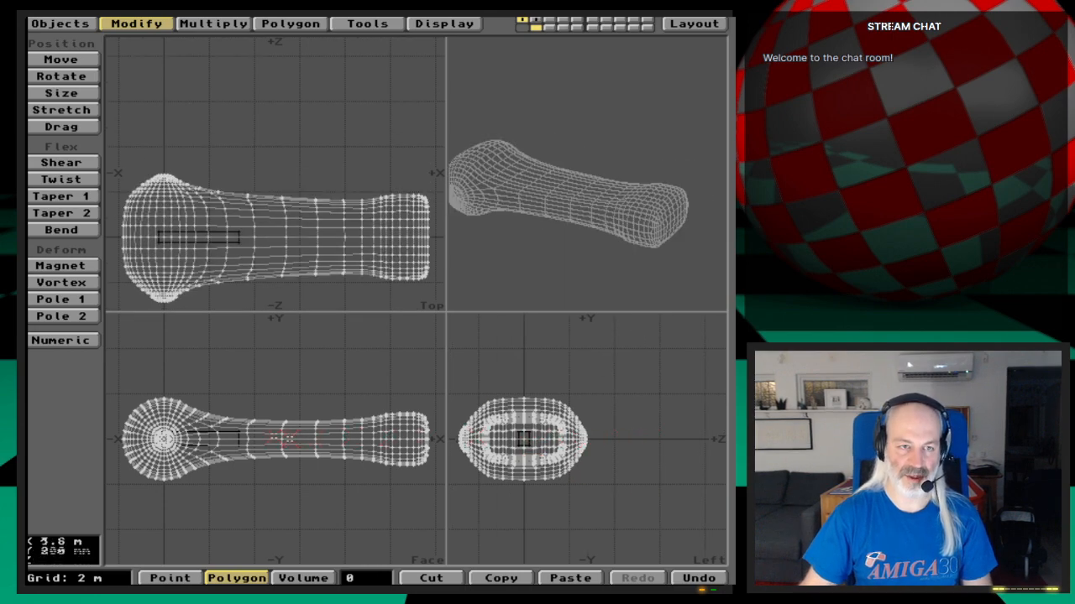
key("g")
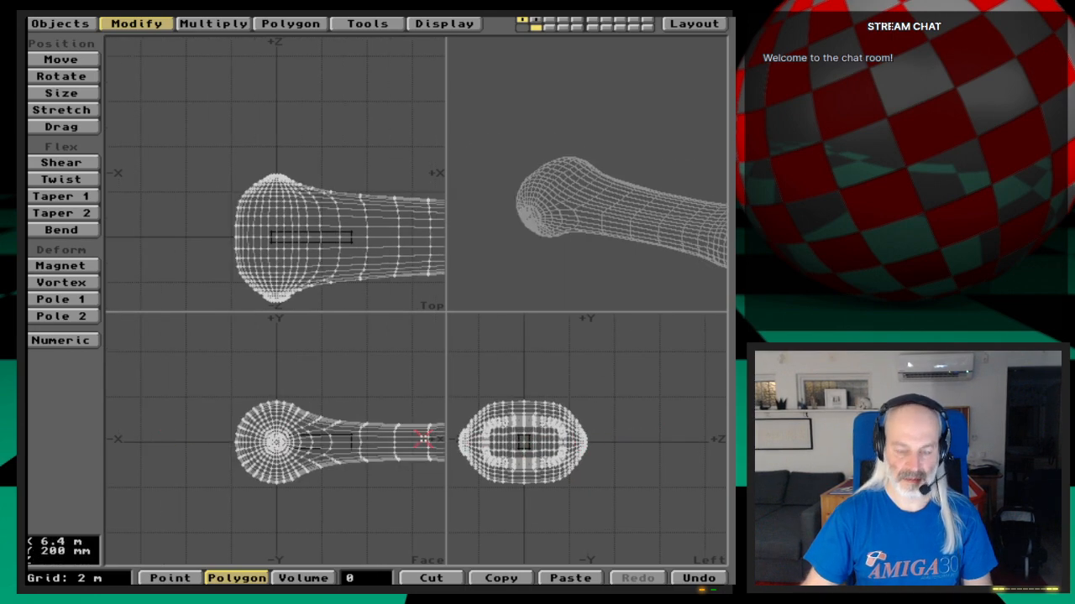
key("period")
key("period")
key("period")
key("period")
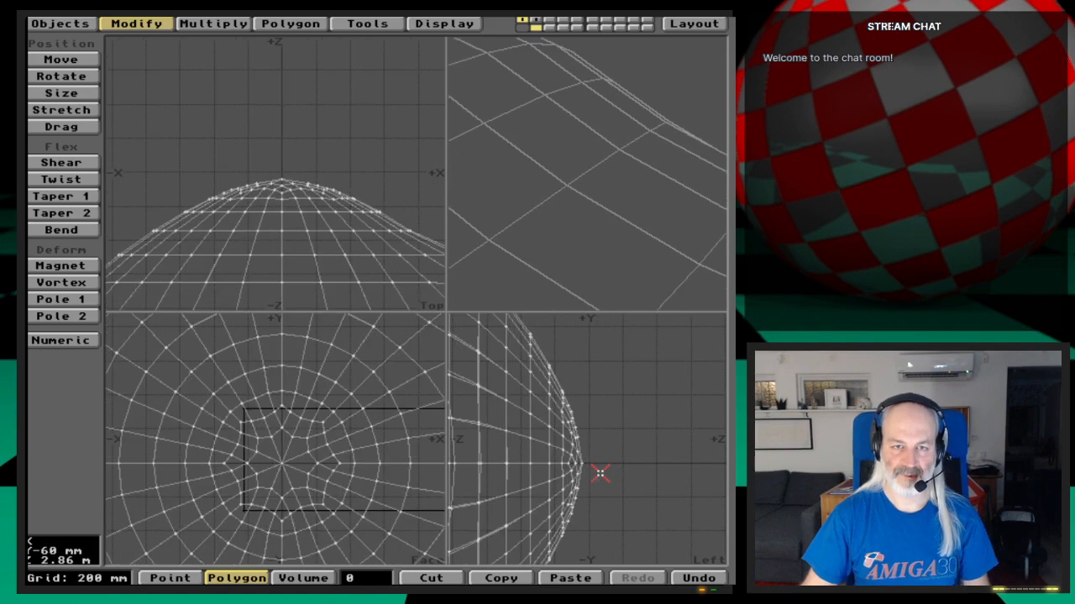
left_click_drag(602, 479, 625, 457, "alt")
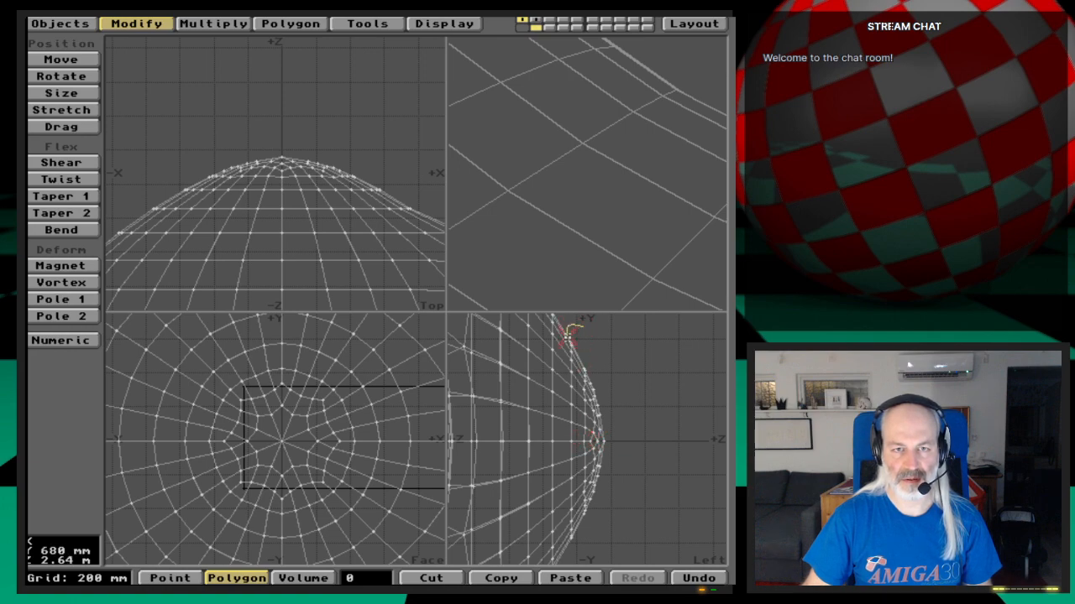
mouse_move(563, 477)
left_mouse_down()
mouse_move(565, 545)
mouse_move(636, 539)
mouse_move(631, 395)
mouse_move(585, 323)
left_mouse_up()
Step: Smooth Shift the +Z cap with 0 m offset and 89.5 max smoothing angle, and move it 100 mm along Z
key("shift+f")
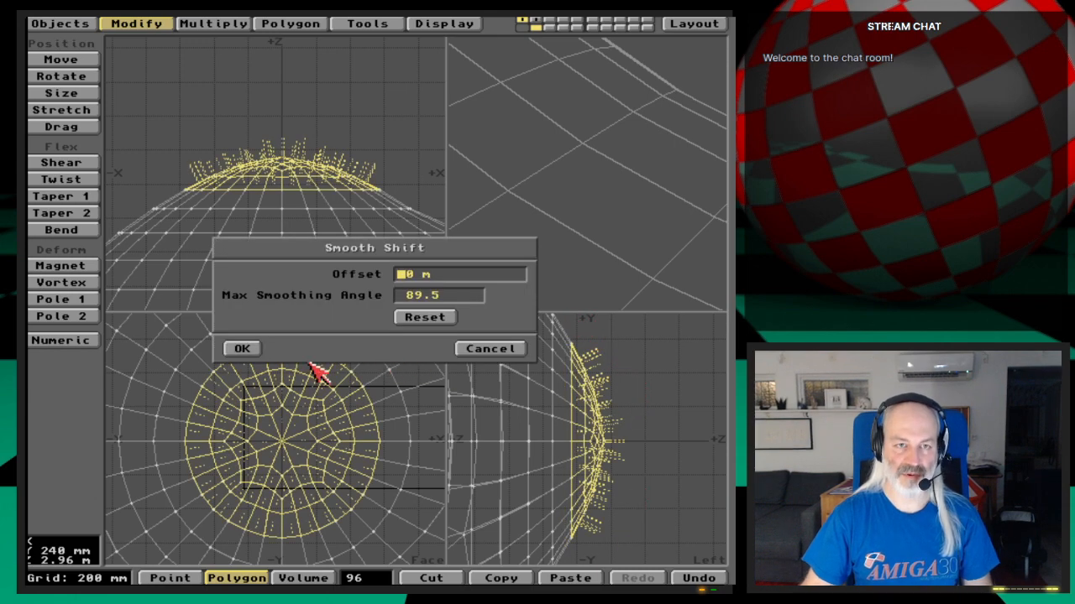
left_click(245, 351)
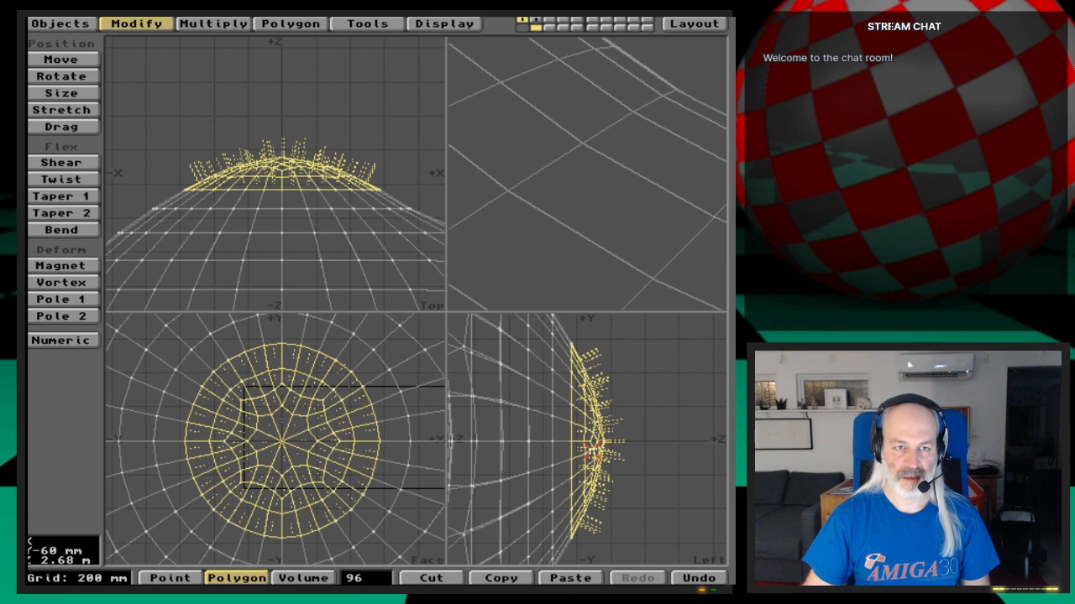
key("t")
key("n")
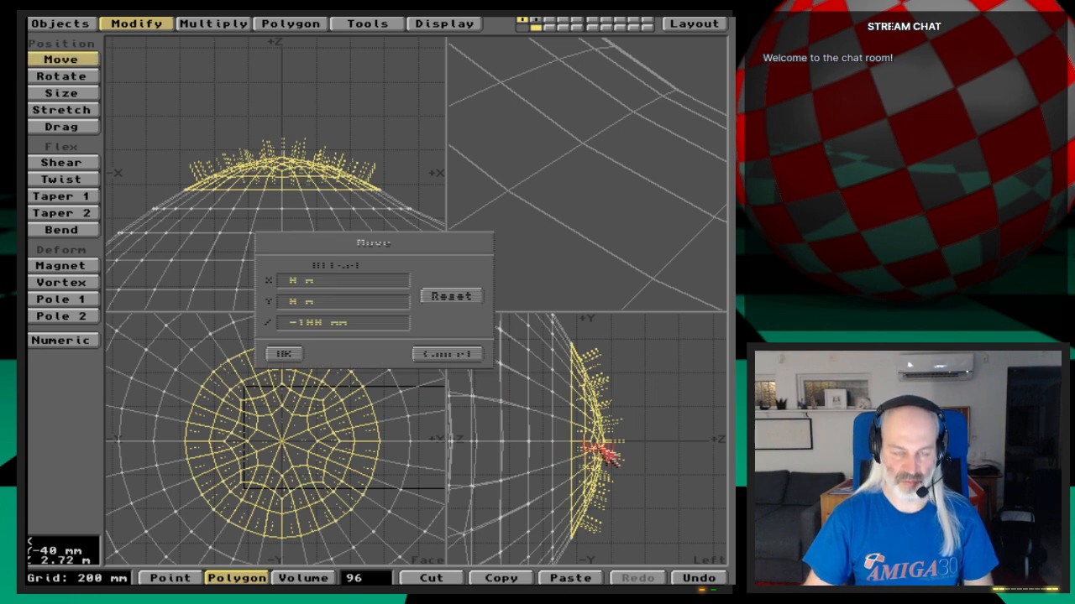
left_click(299, 323)
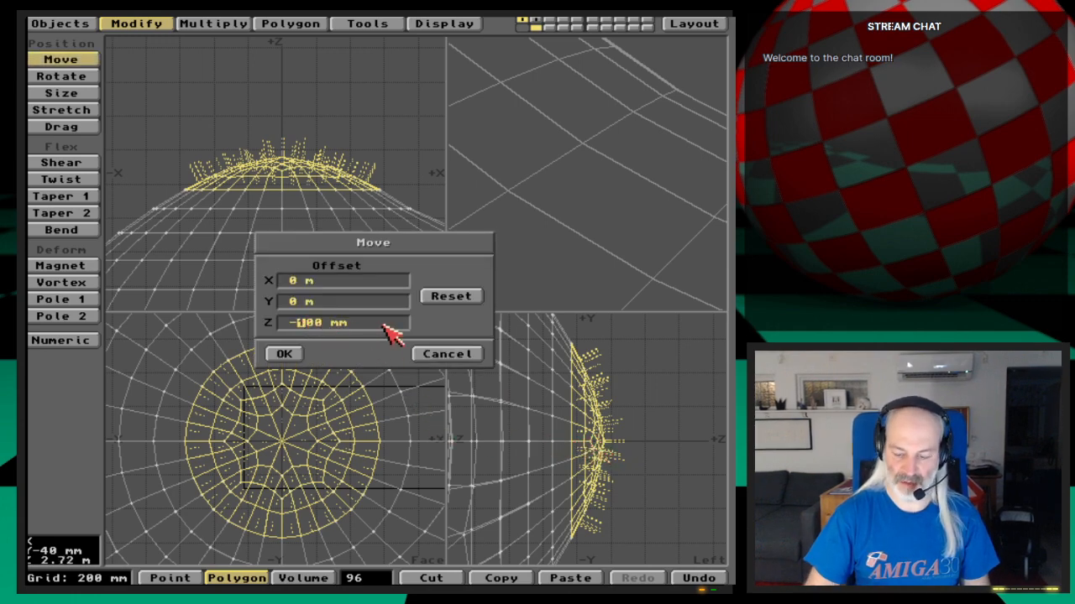
key("Return")
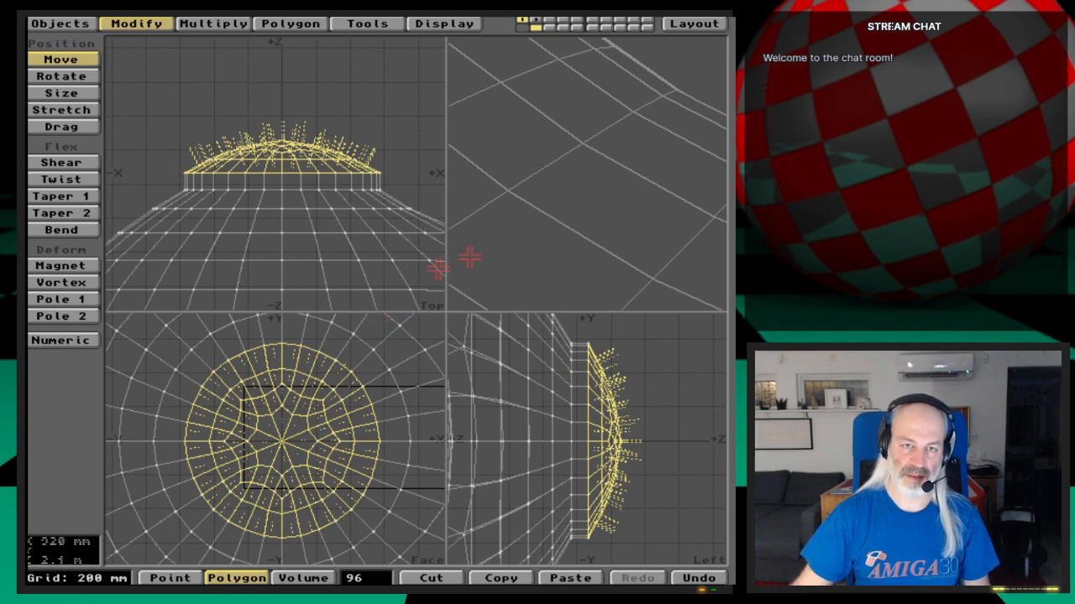
Step: Add the +Z cap's rim polygons to the selection, apply the RightGear-UpperLeg-Cap surface, and clear the selection
key("space")
left_click_drag(577, 340, 587, 548)
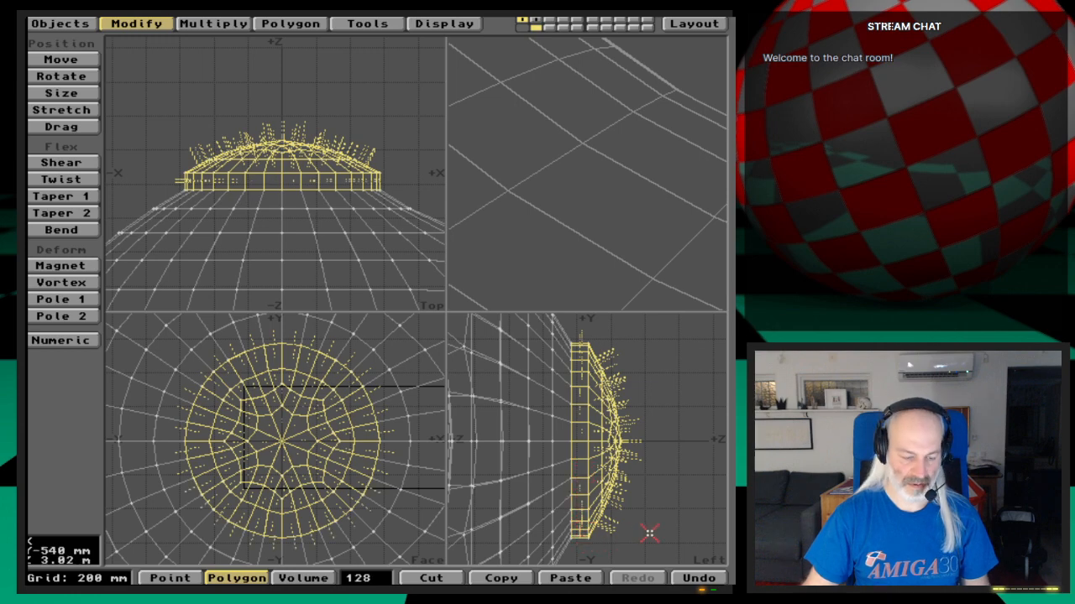
key("q")
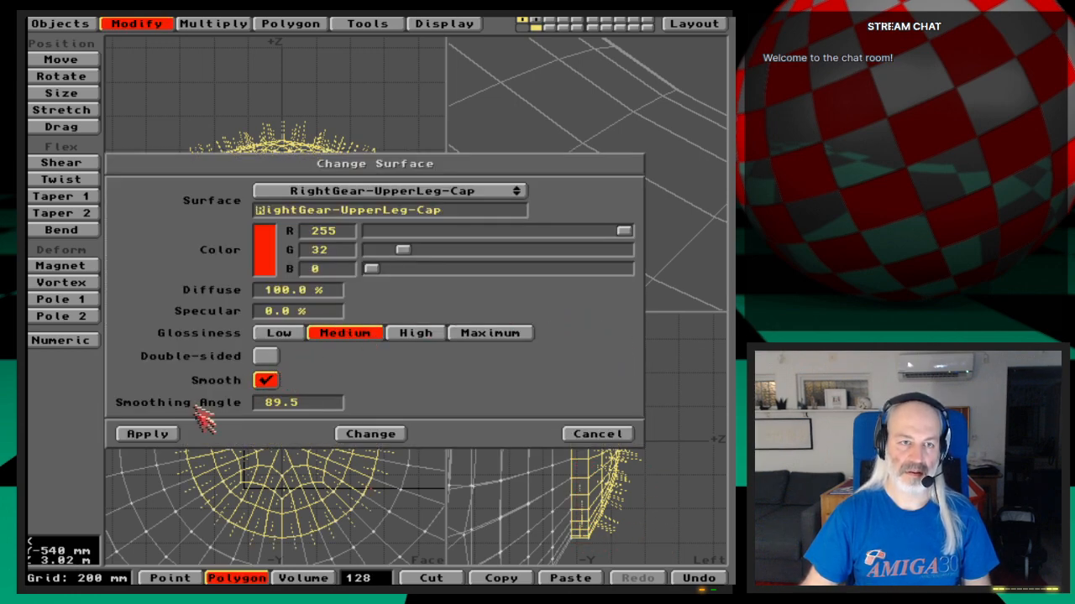
left_click(165, 436)
left_click(358, 579)
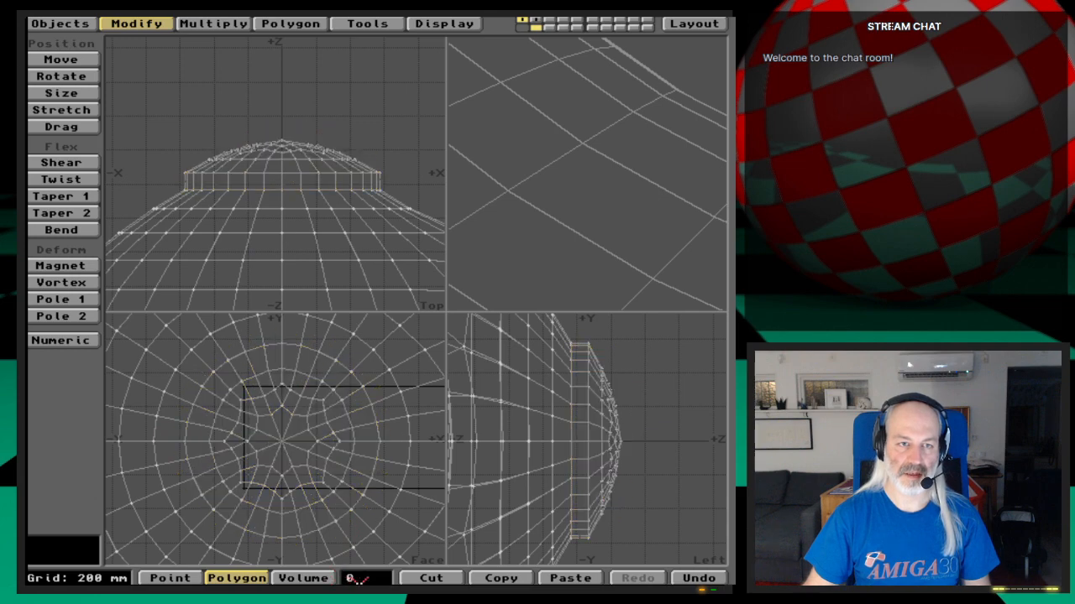
Step: Check the surface assigned to the leg polygons just outside the +Z cap, and deselect them
left_click(304, 336)
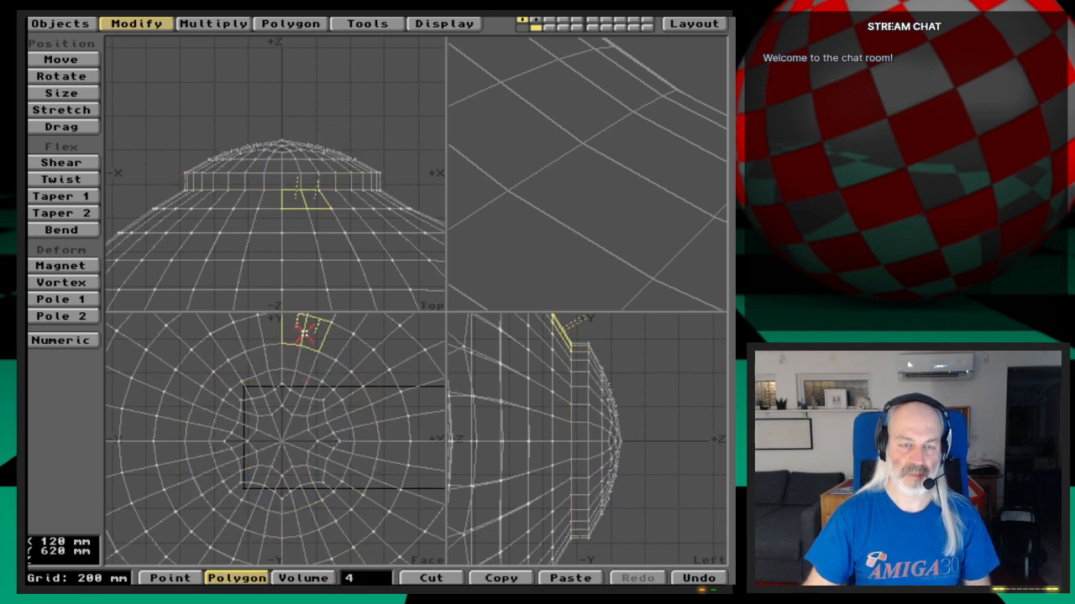
key("i")
left_click(561, 288)
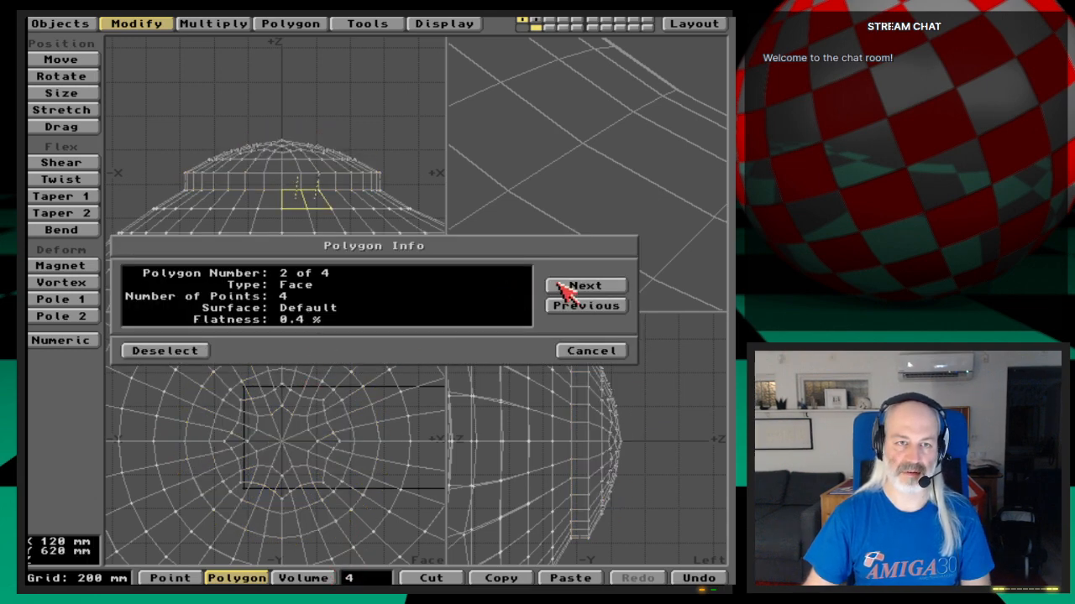
left_click(562, 288)
left_click(591, 351)
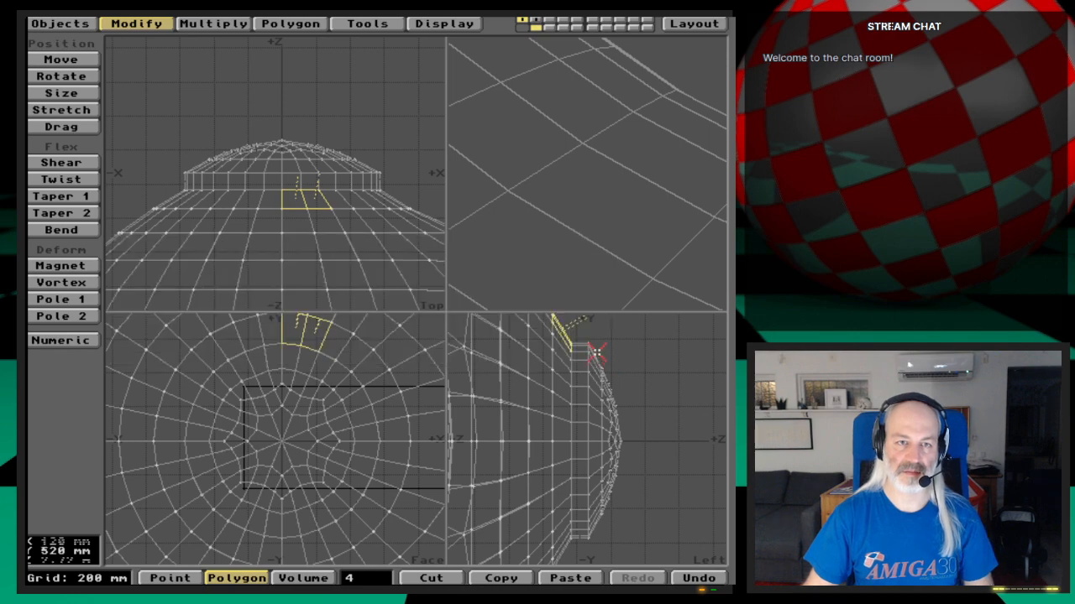
left_click(364, 576)
Step: Select all polygons with the RightGear-UpperLeg-Cap surface, examine which areas of the joint they cover, and clear the selection
key("a")
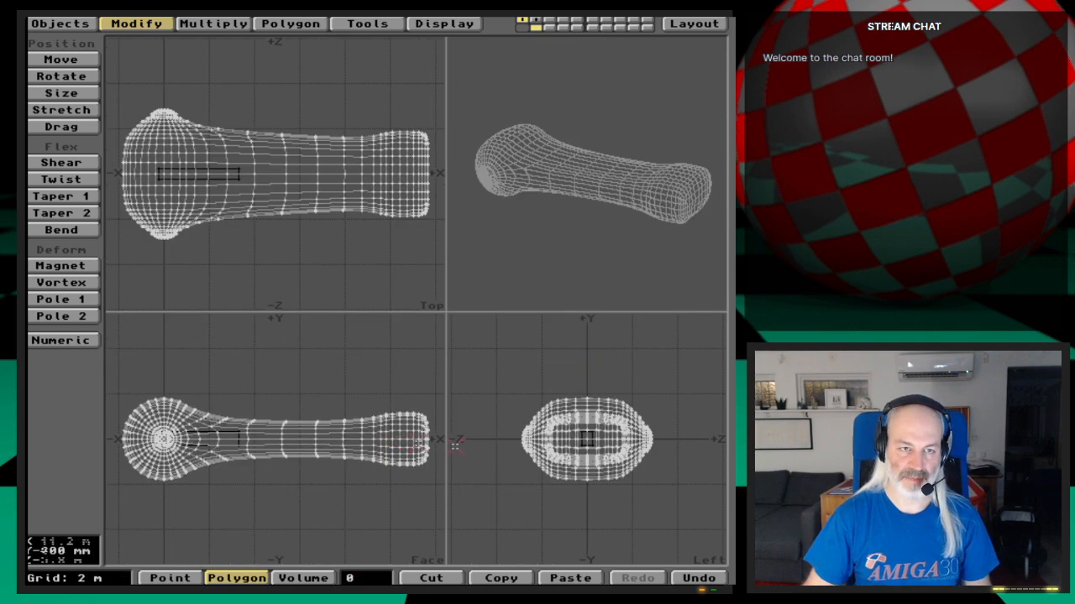
key("w")
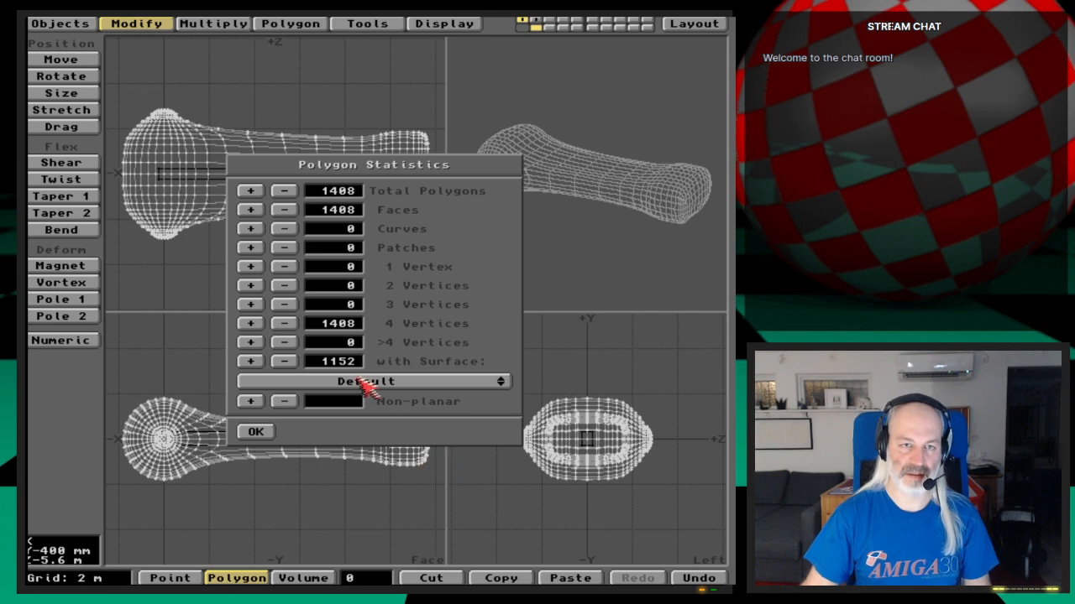
left_click_drag(365, 388, 458, 388)
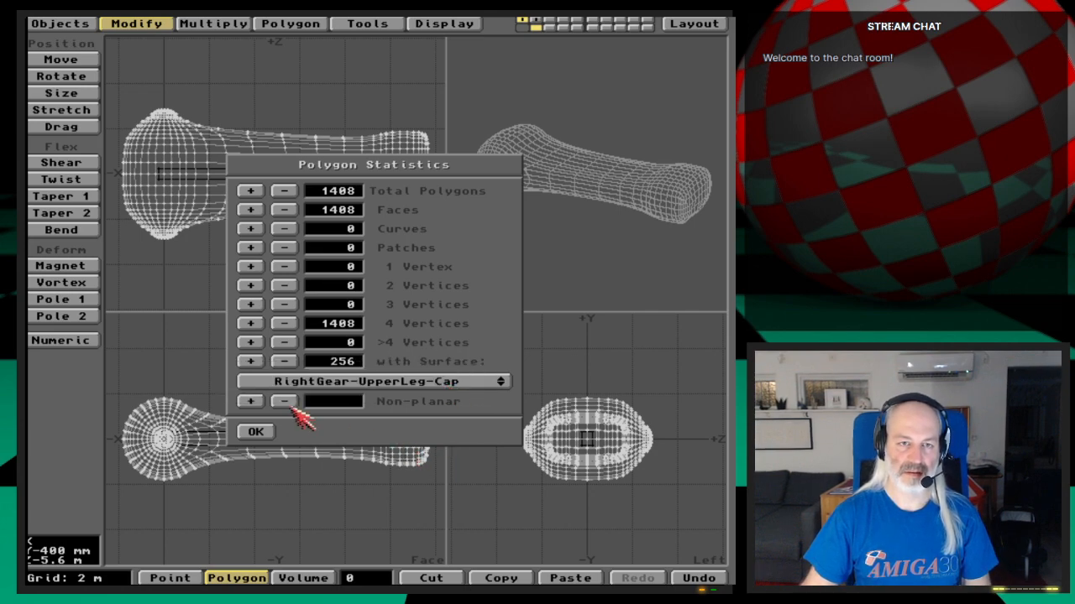
left_click(250, 361)
key("period")
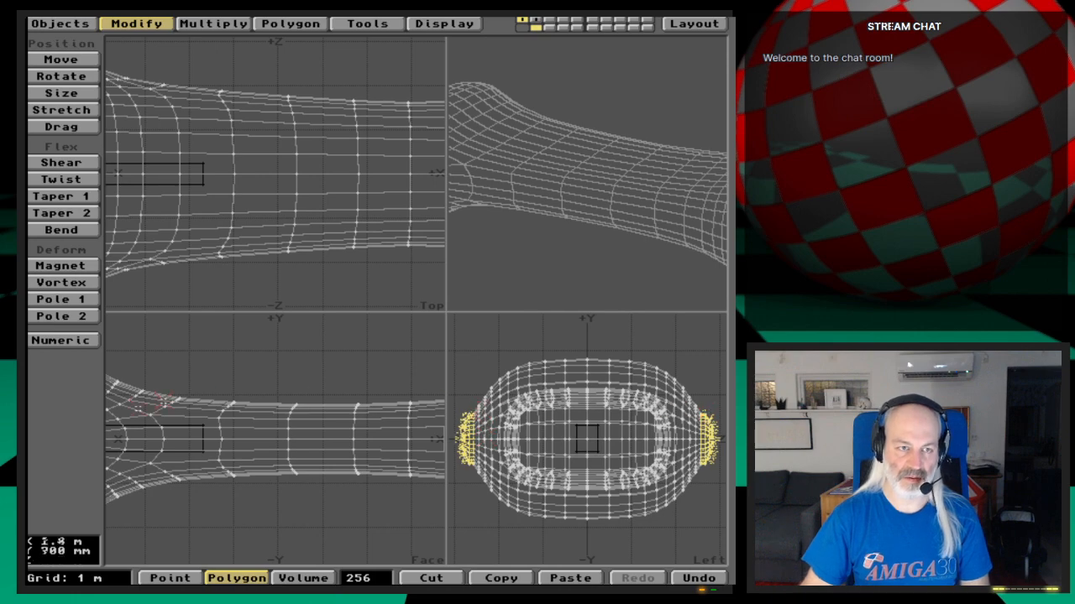
key("g")
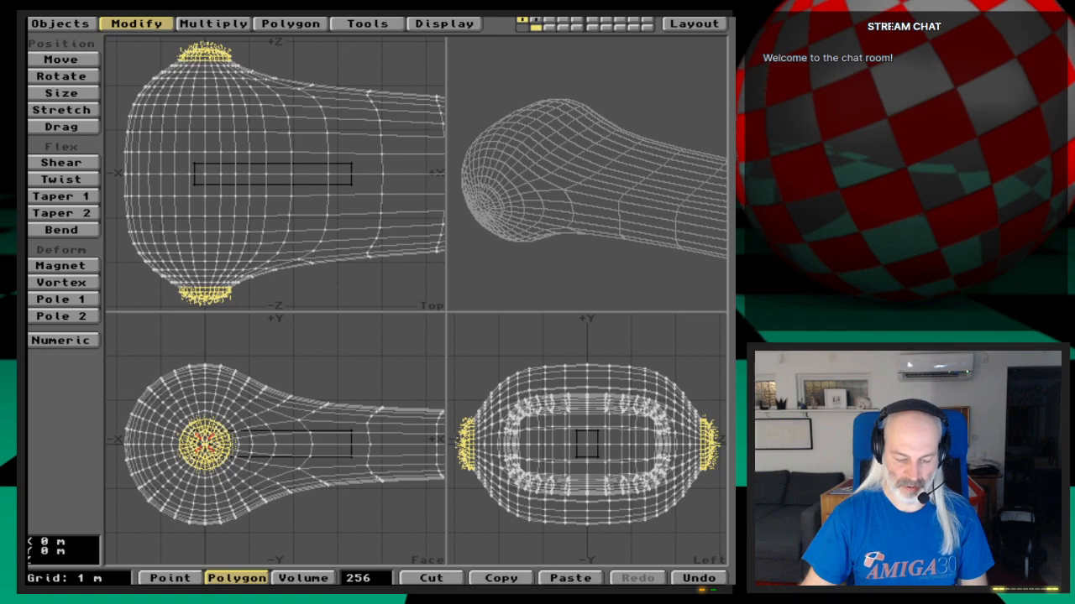
key("g")
key("period")
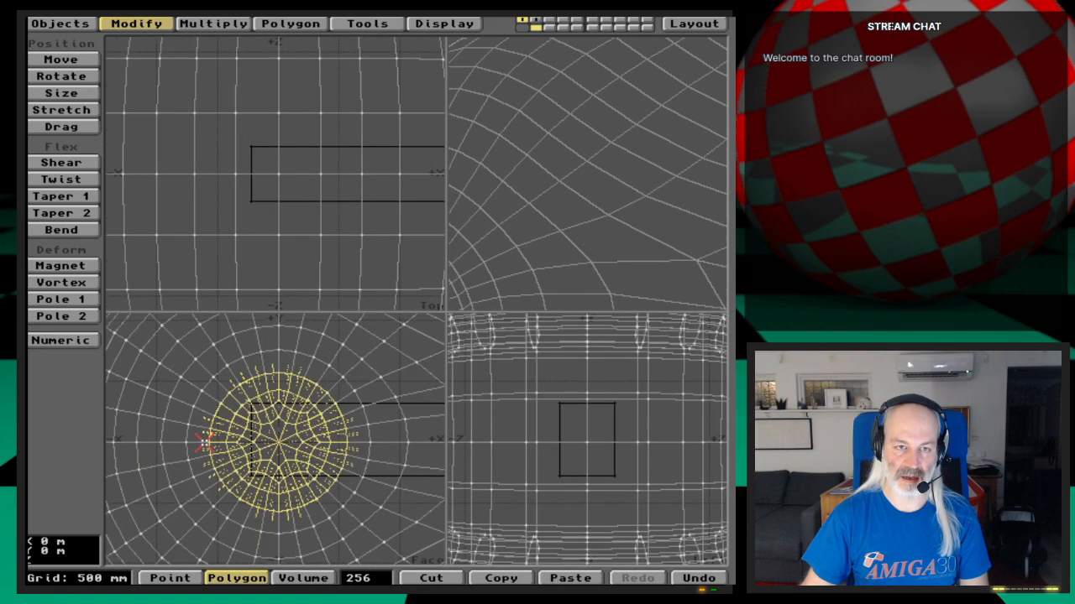
key("period")
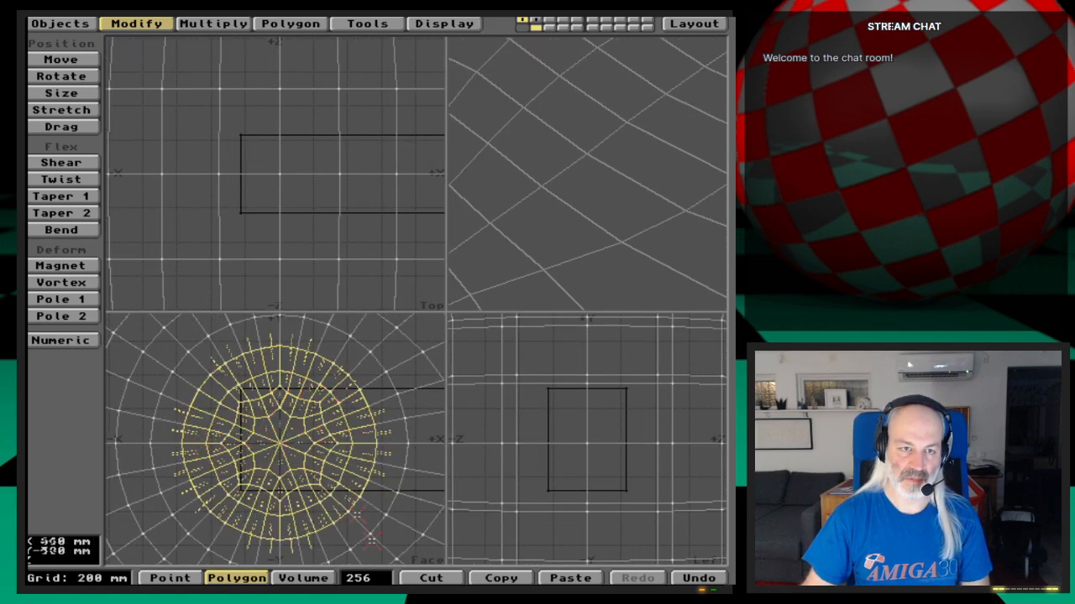
left_click(378, 579)
Step: Select all leg polygons that use the Default surface through the polygon statistics
key("a")
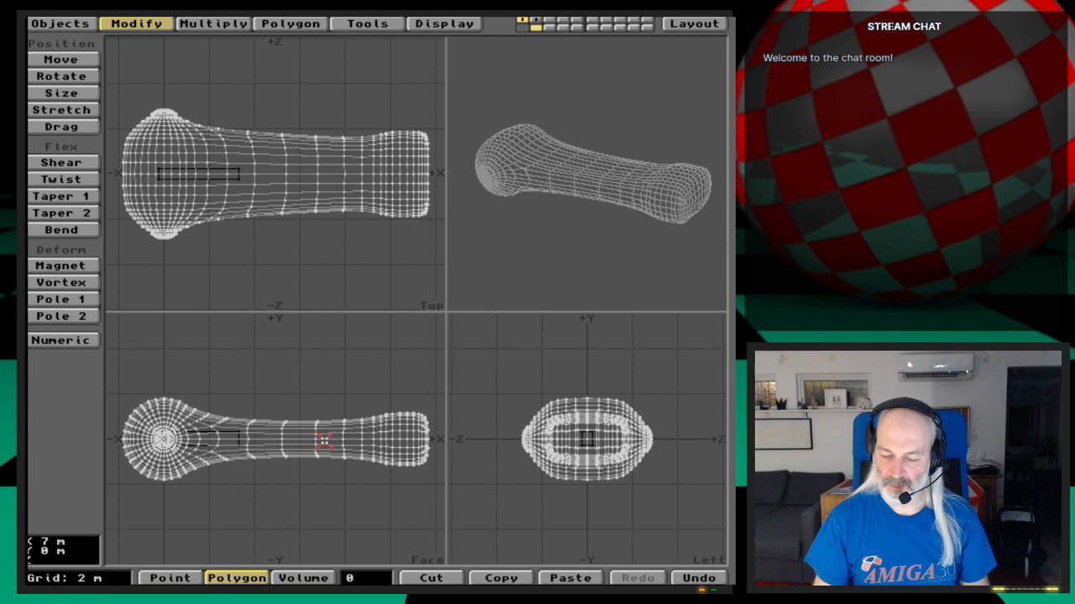
key("w")
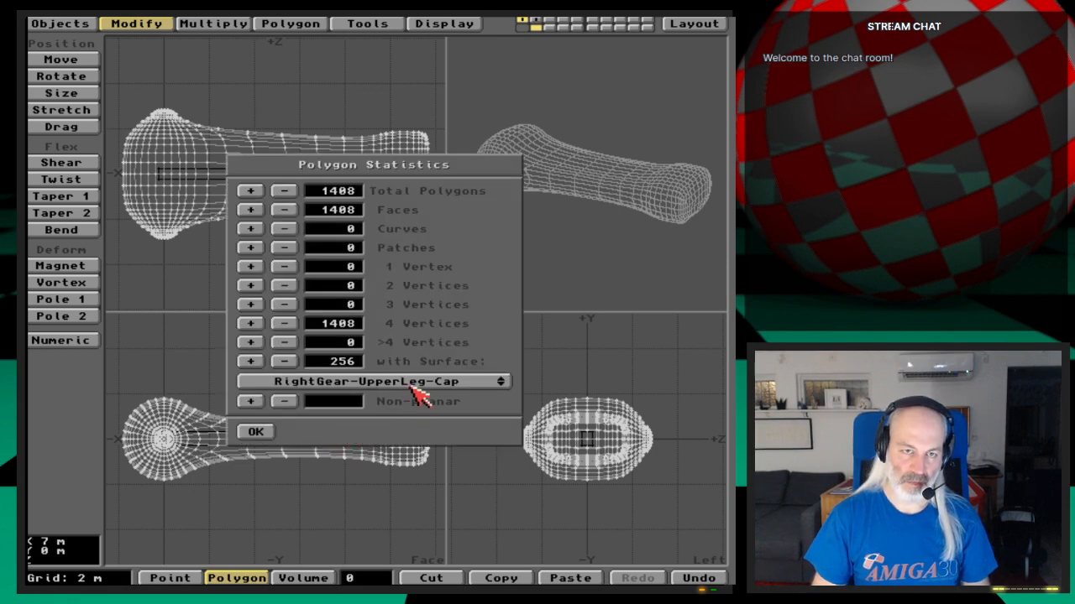
left_click(412, 387)
left_click(413, 378)
left_click(252, 363)
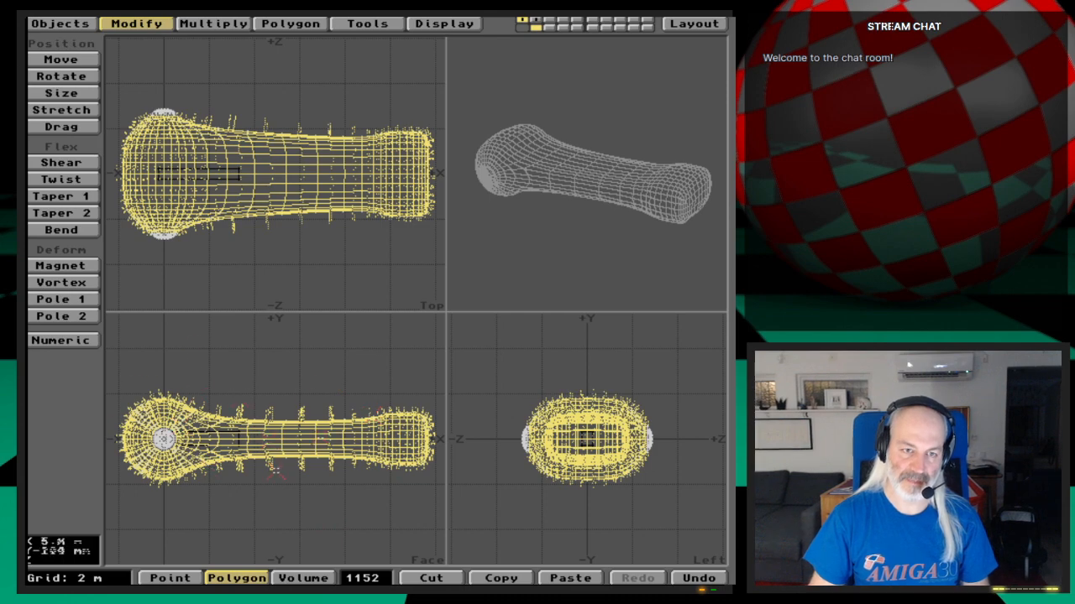
Step: Name a new surface RightGear-UpperLeg-WhiteMetal for the selected leg polygons
key("q")
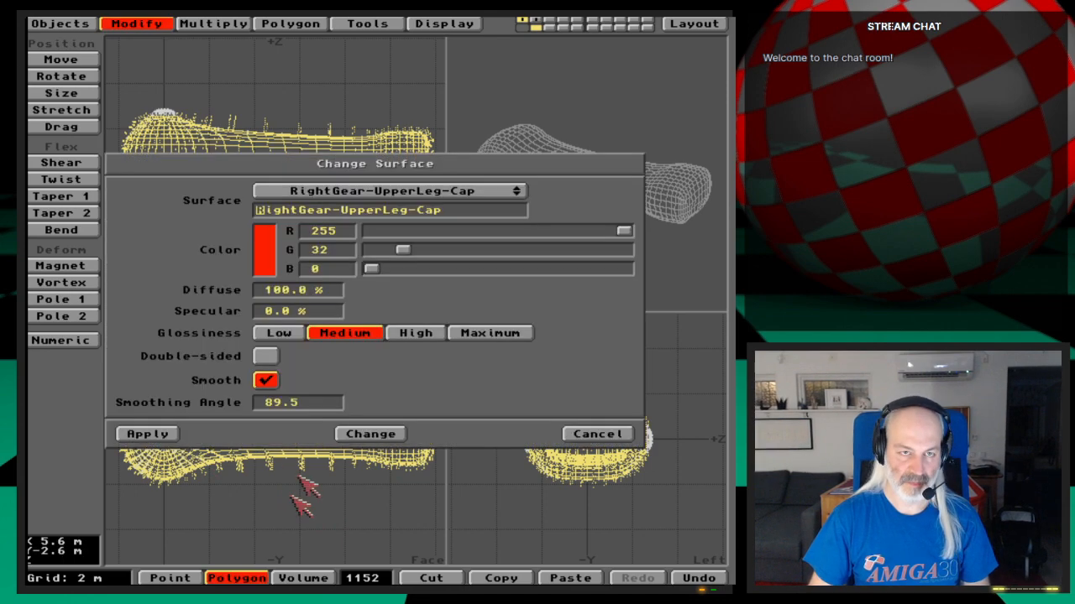
left_click(468, 211)
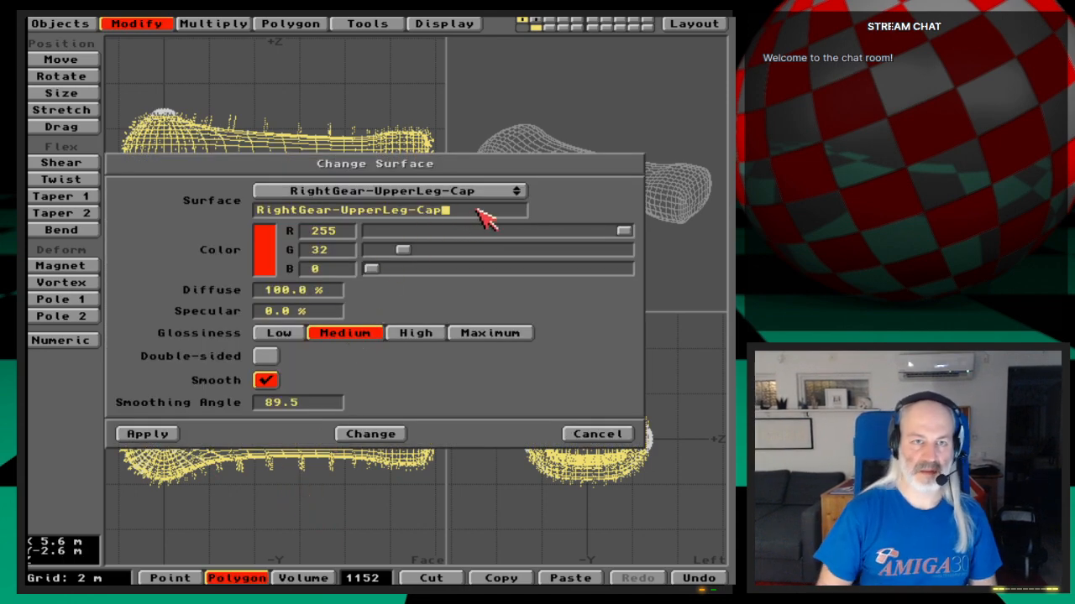
key("BackSpace")
key("BackSpace")
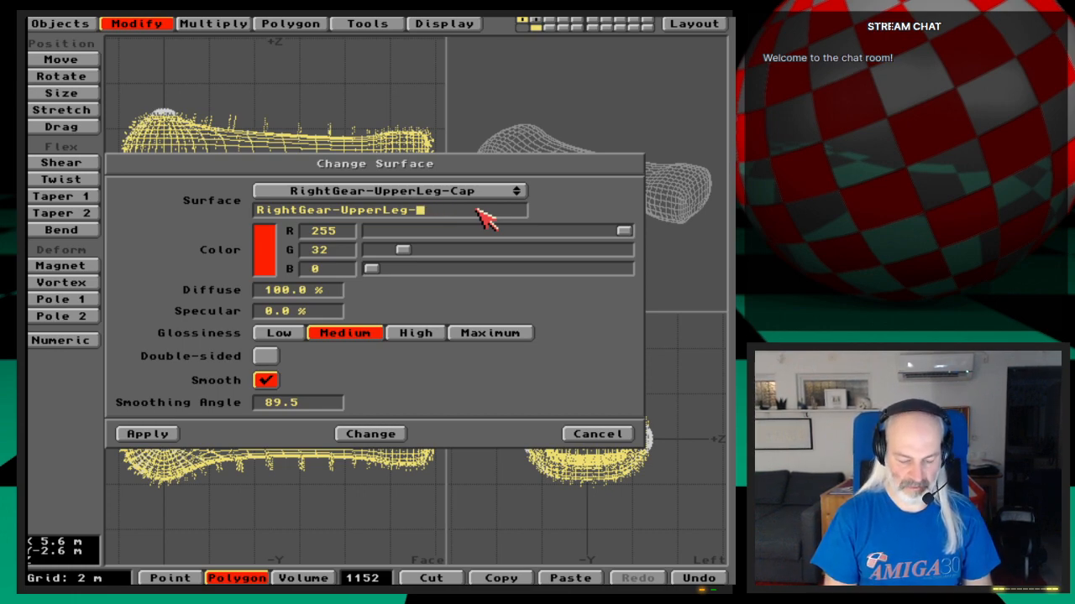
type("WhiteMe")
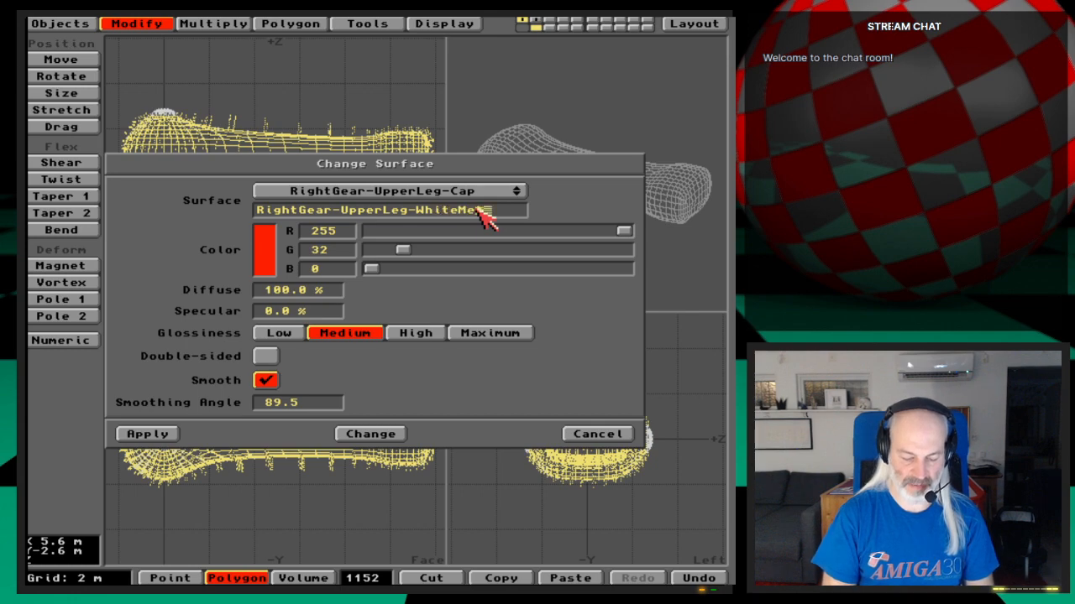
type("tal")
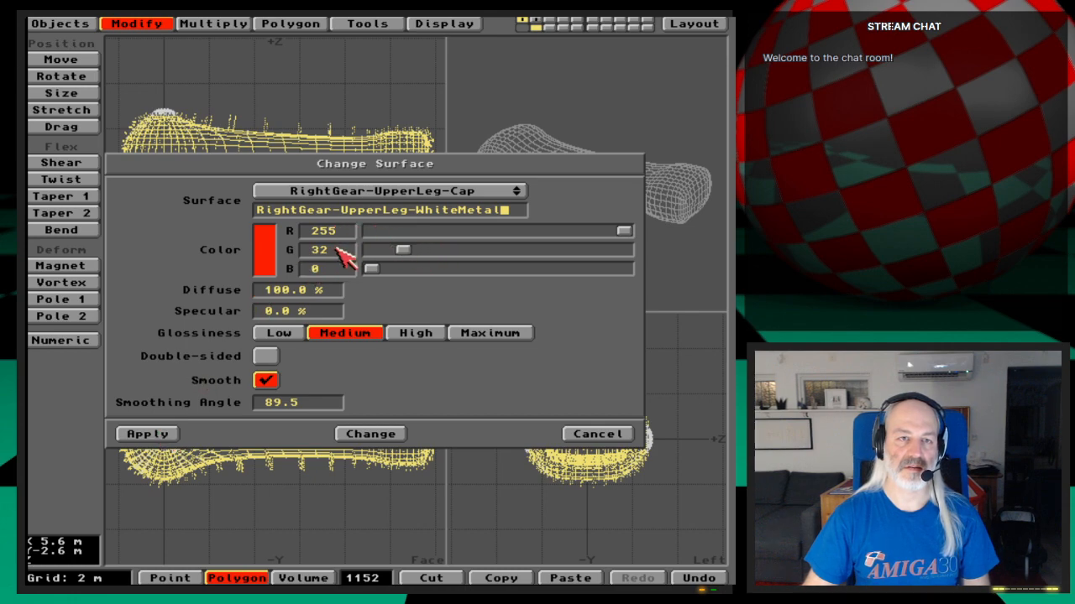
Step: Set the surface's green and blue values to 255, apply it to the leg polygons, and clear the selection
left_click(337, 250)
key("BackSpace")
key("BackSpace")
type("255")
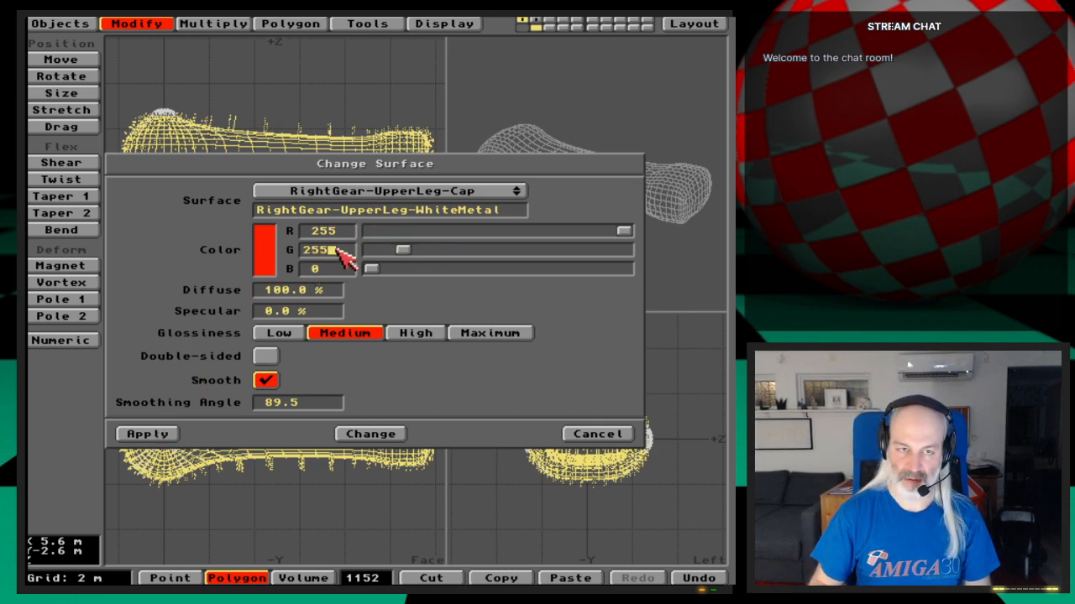
key("Tab")
type("255")
key("Tab")
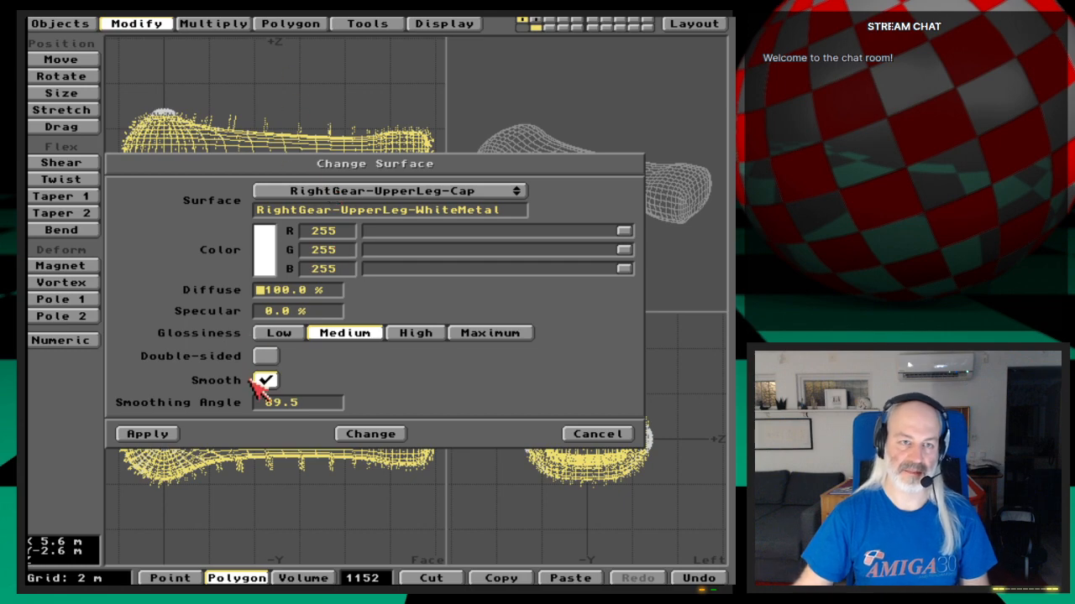
left_click(172, 434)
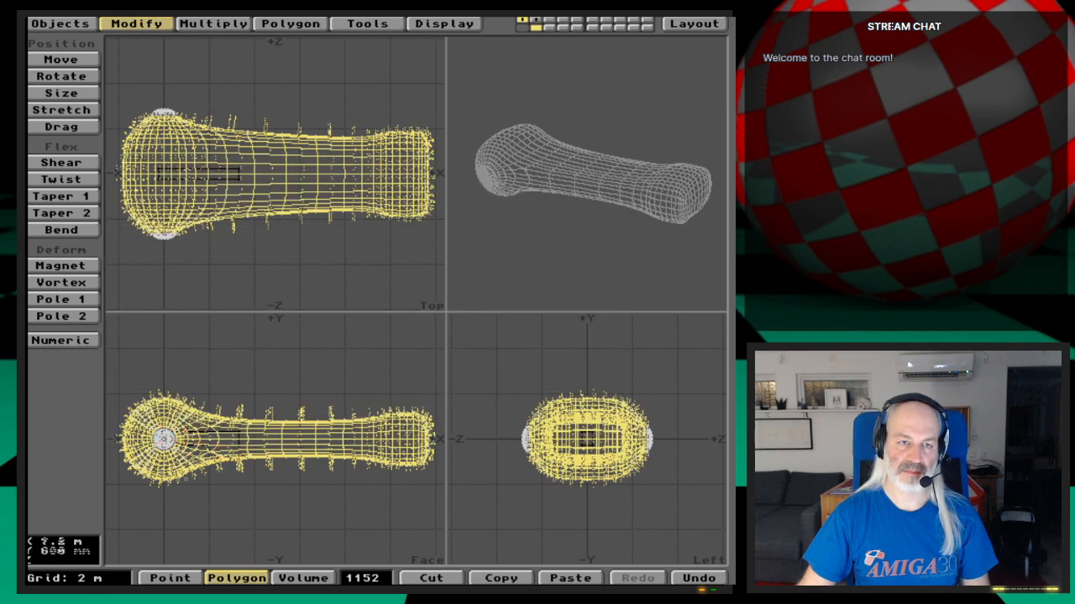
left_click(367, 579)
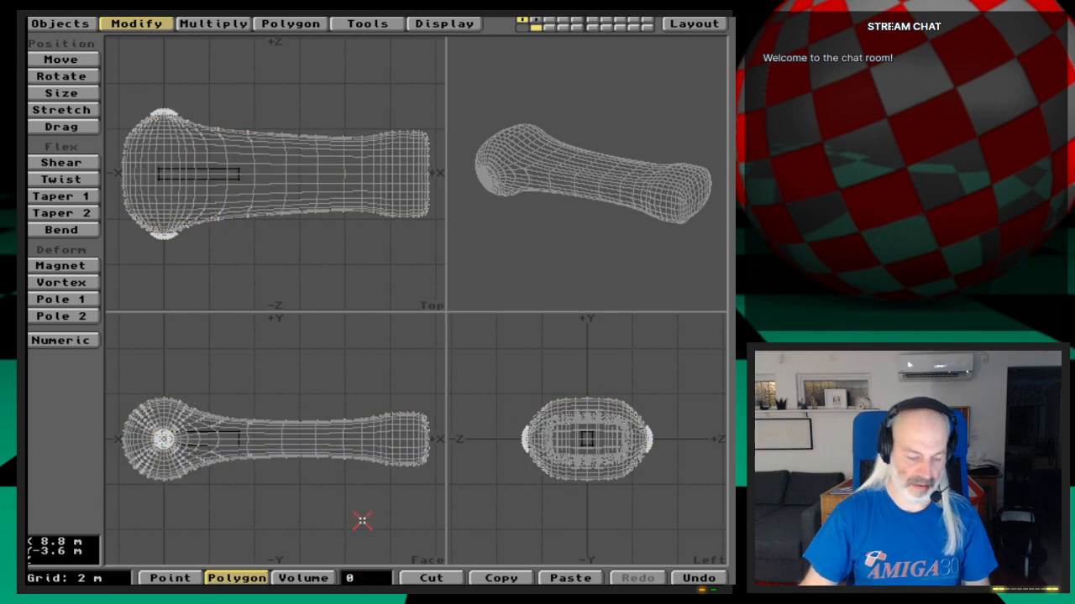
Step: Save the leg object as RightGear-UpperLeg_st3, overwriting the existing file
key("s")
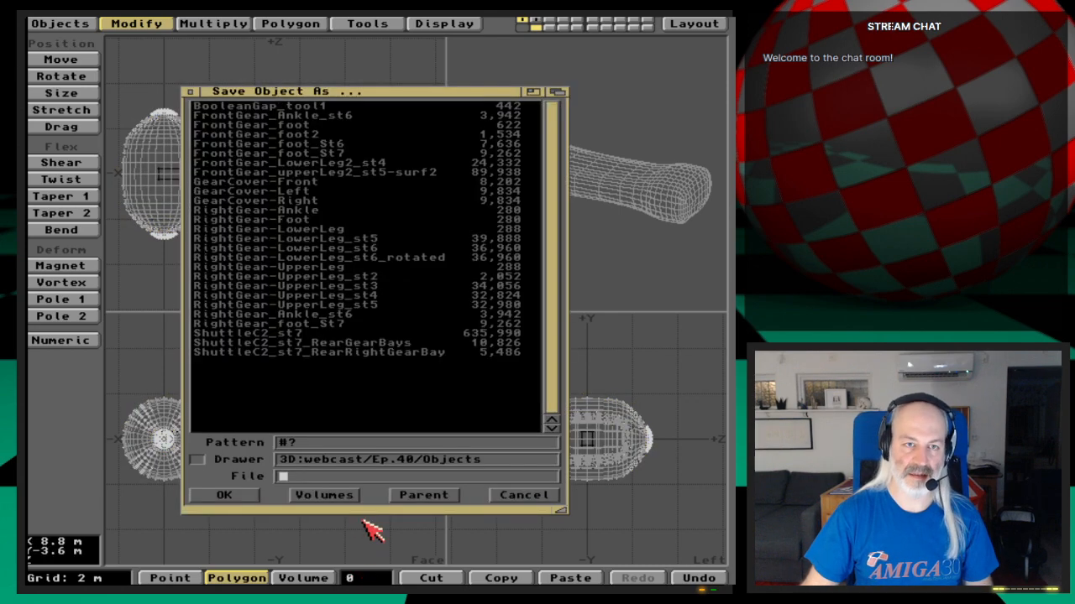
left_click(372, 286)
left_click(251, 496)
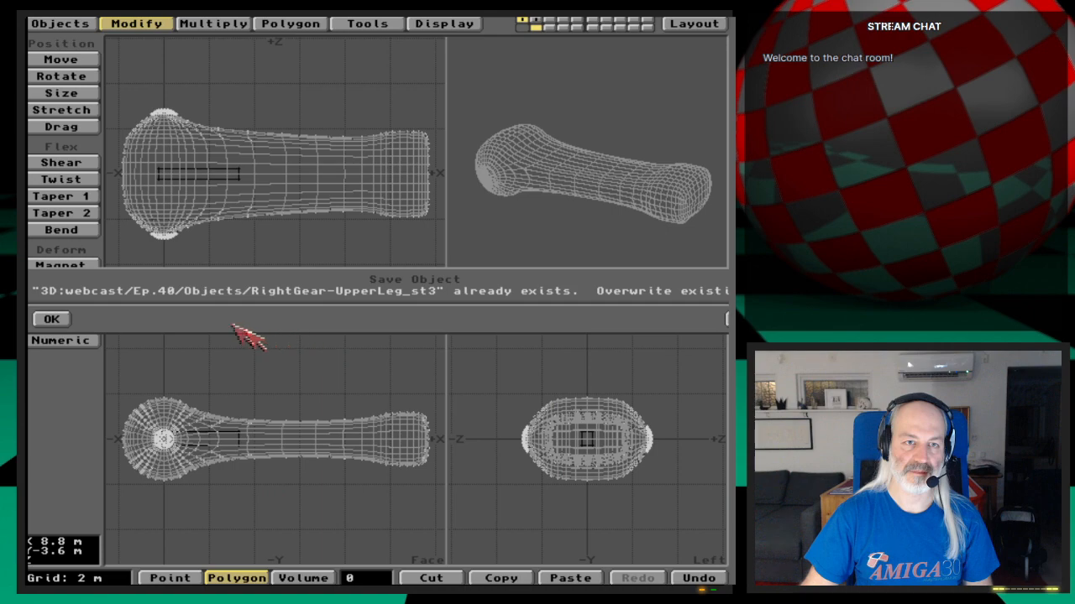
left_click(52, 317)
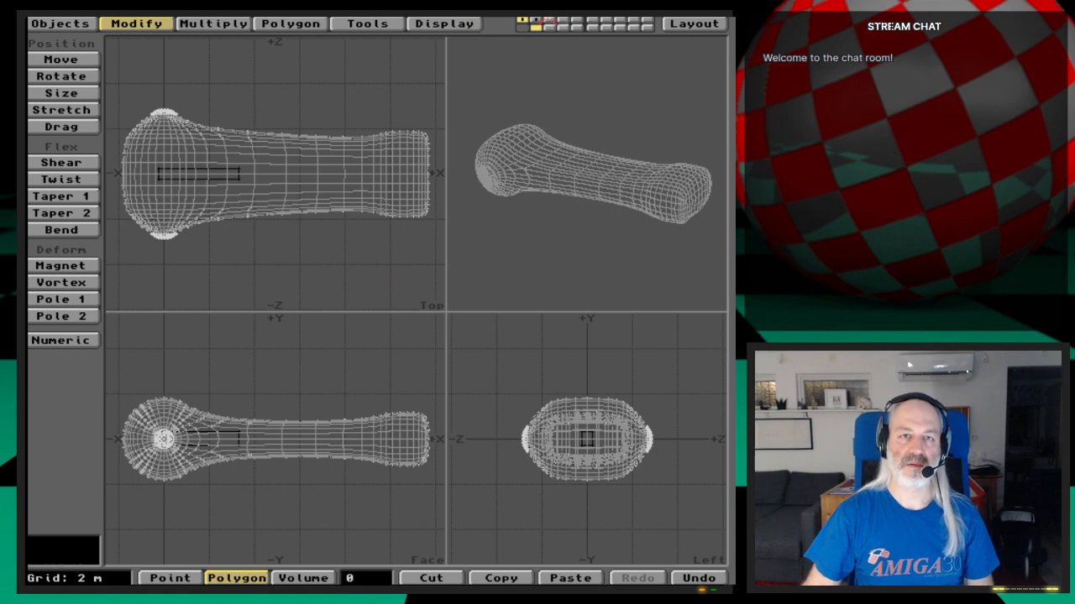
Step: Make the empty third layer active and show the finished leg from layer 1 as the background
left_click(539, 20)
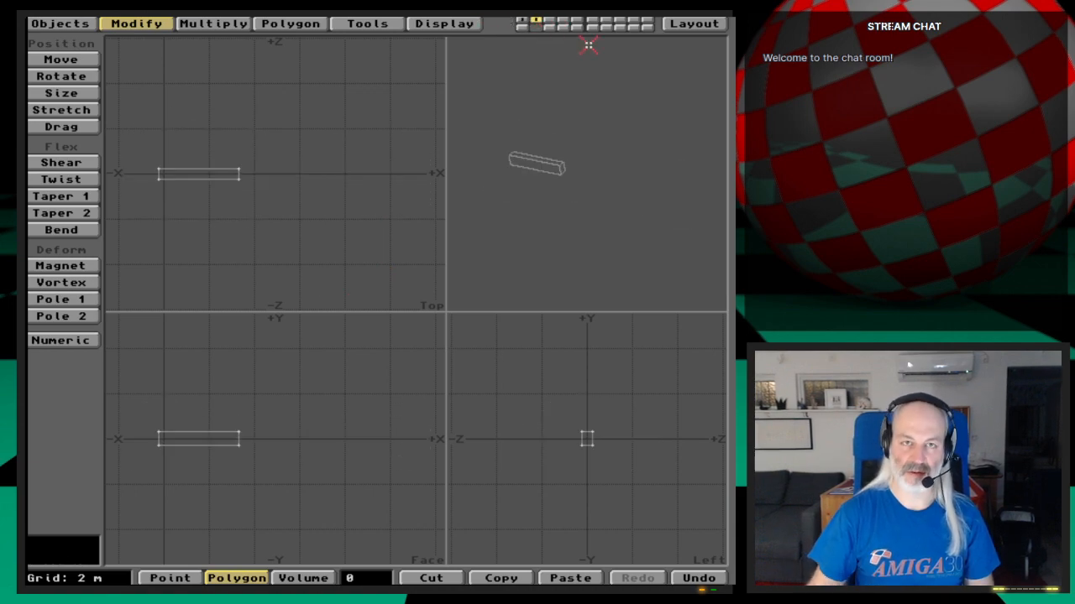
key("3")
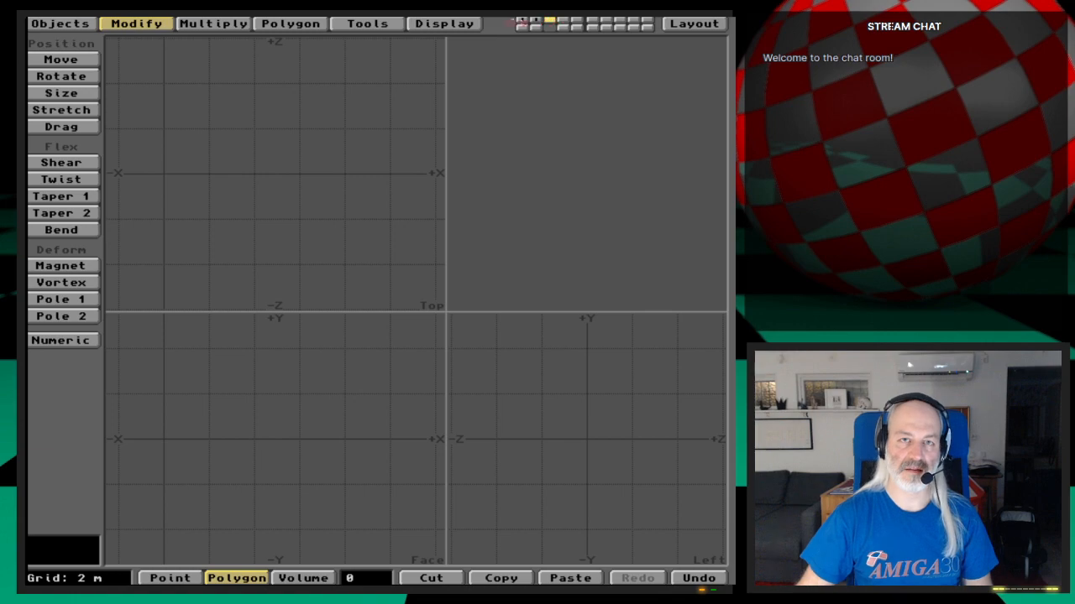
left_click(522, 27)
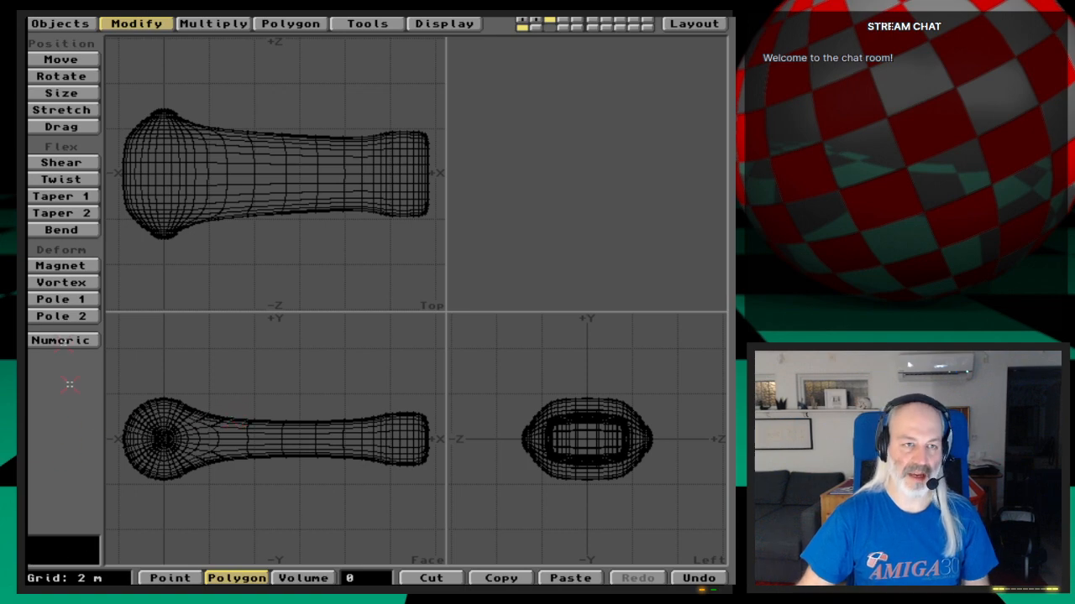
Step: Start a Box with numeric entry, reset its values, and set the low X to -420 mm
left_click(59, 24)
left_click(87, 238)
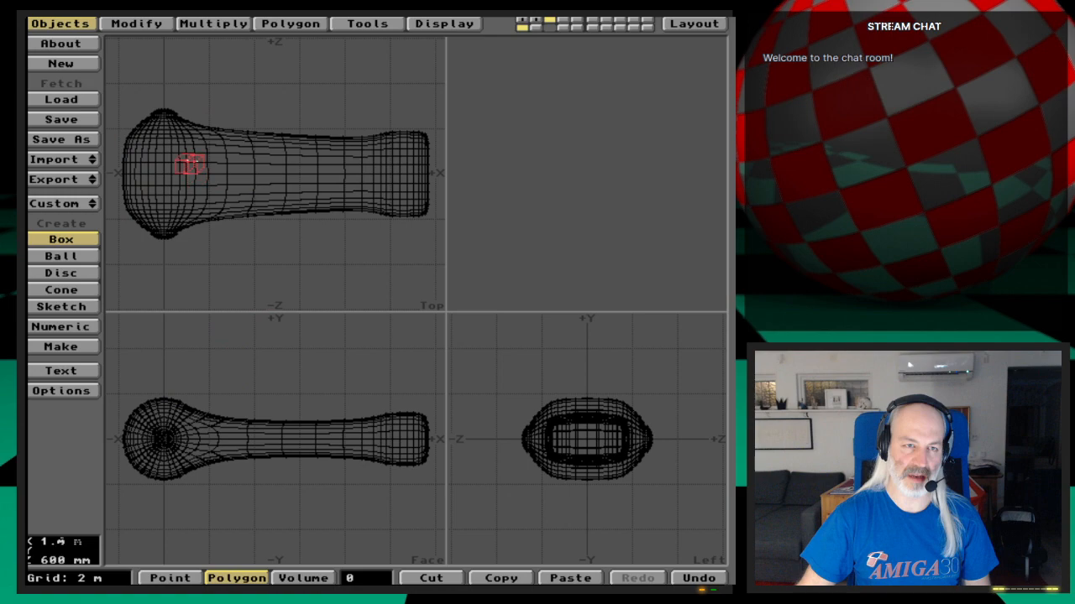
key("n")
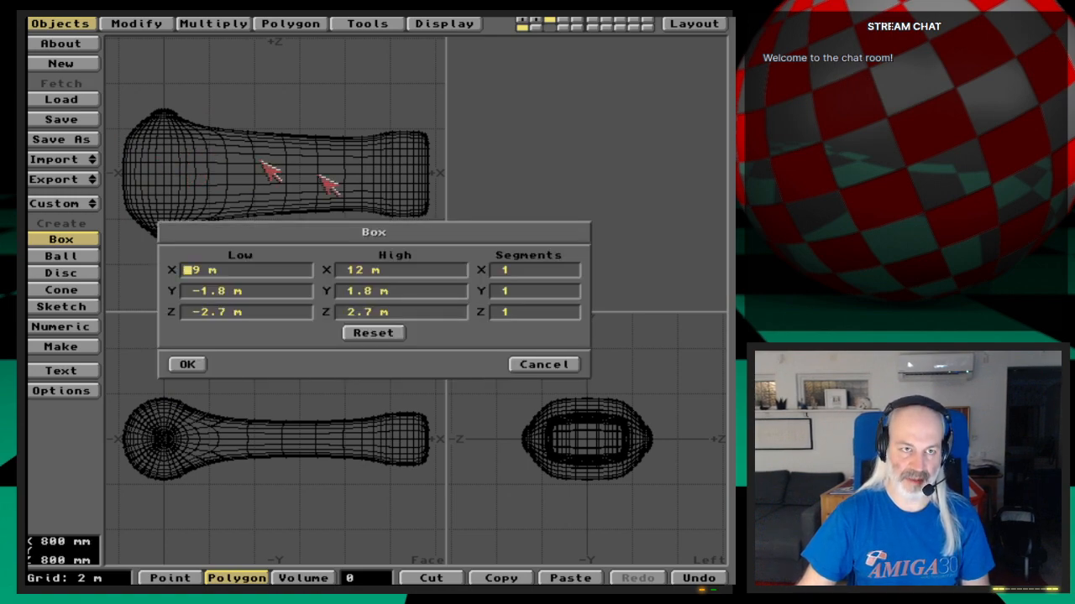
left_click(367, 333)
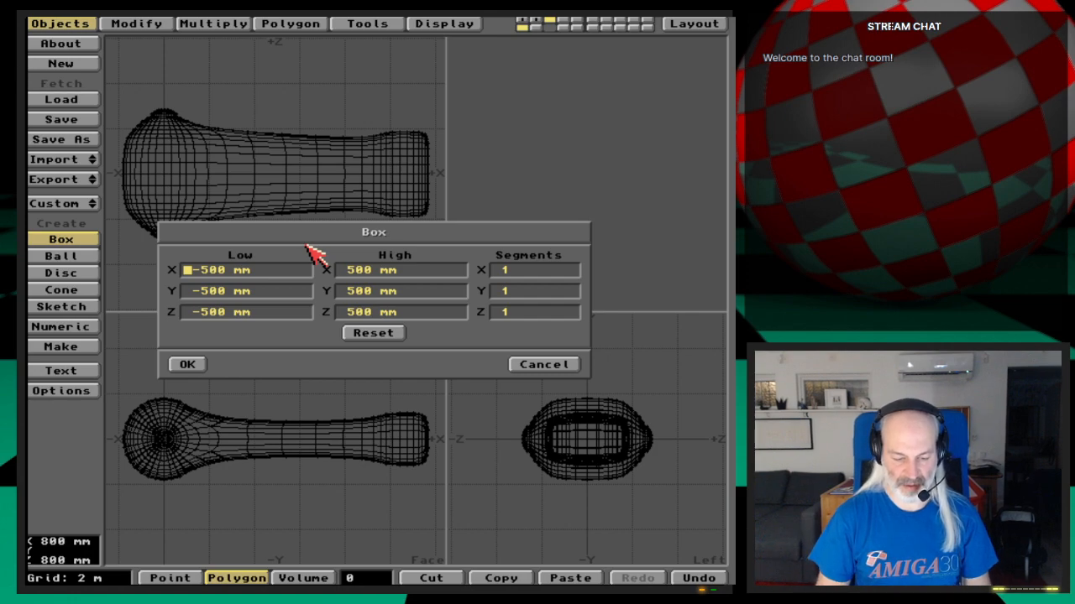
key("Delete")
key("Delete")
key("Delete")
key("Delete")
key("Delete")
key("Delete")
key("Delete")
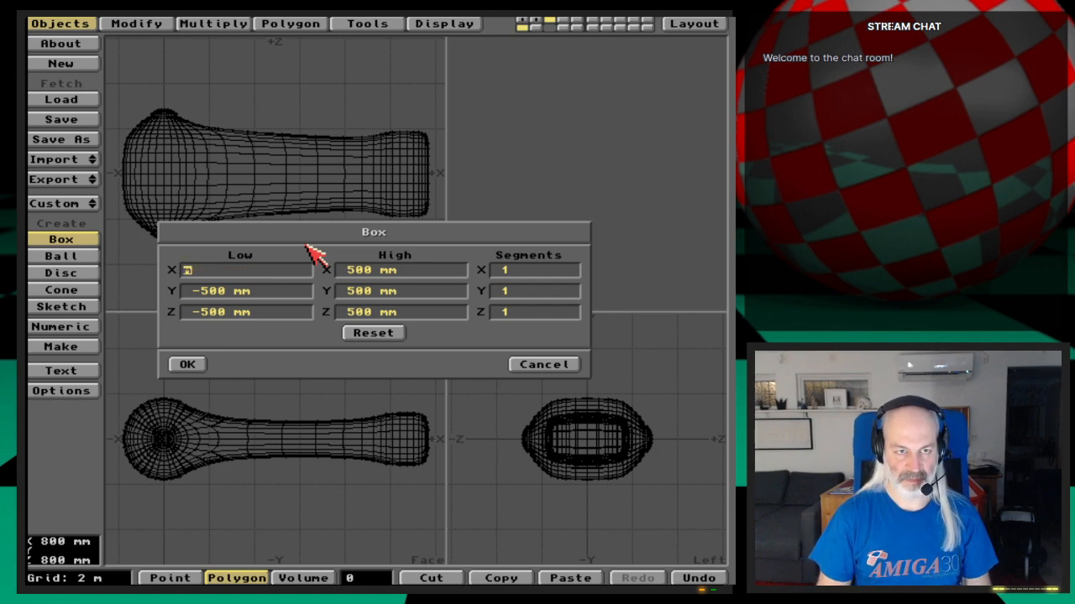
type("-420mm")
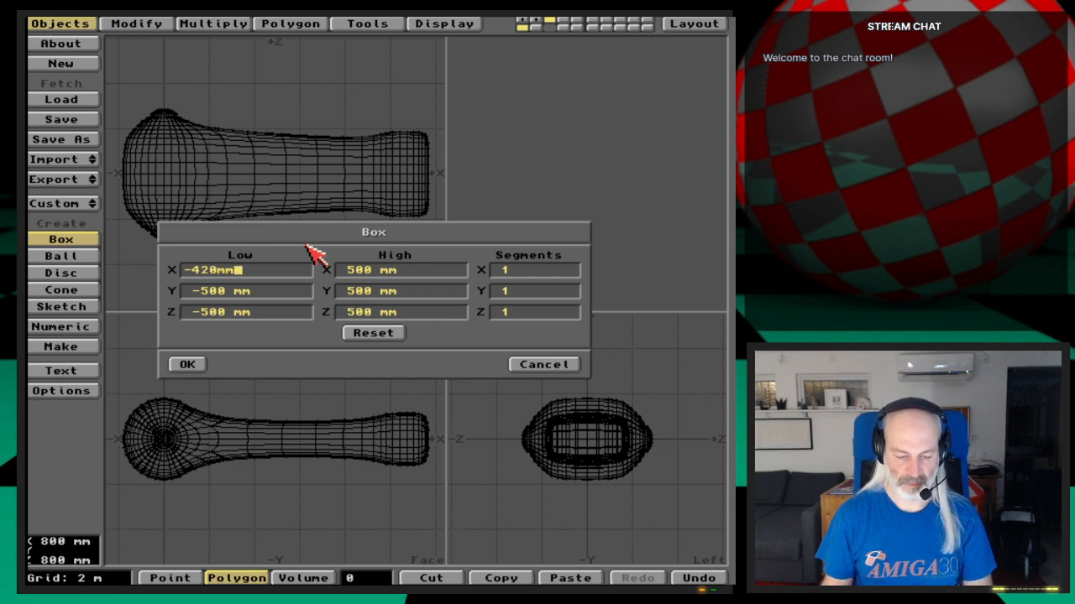
Step: Set the box's low Y value to -420 mm
key("Tab")
type("-")
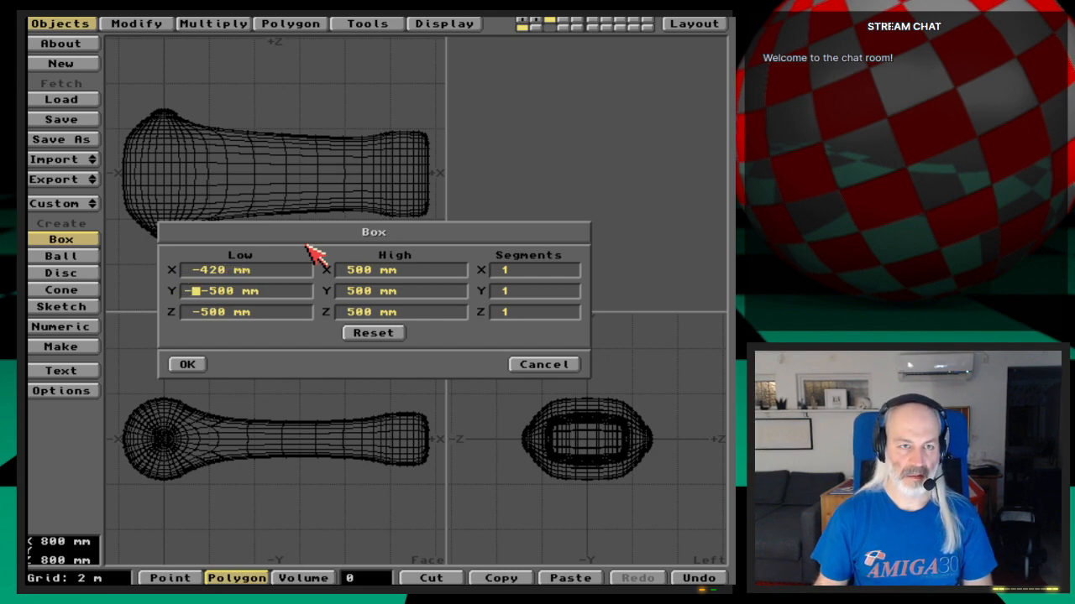
type("920 mm")
key("Tab")
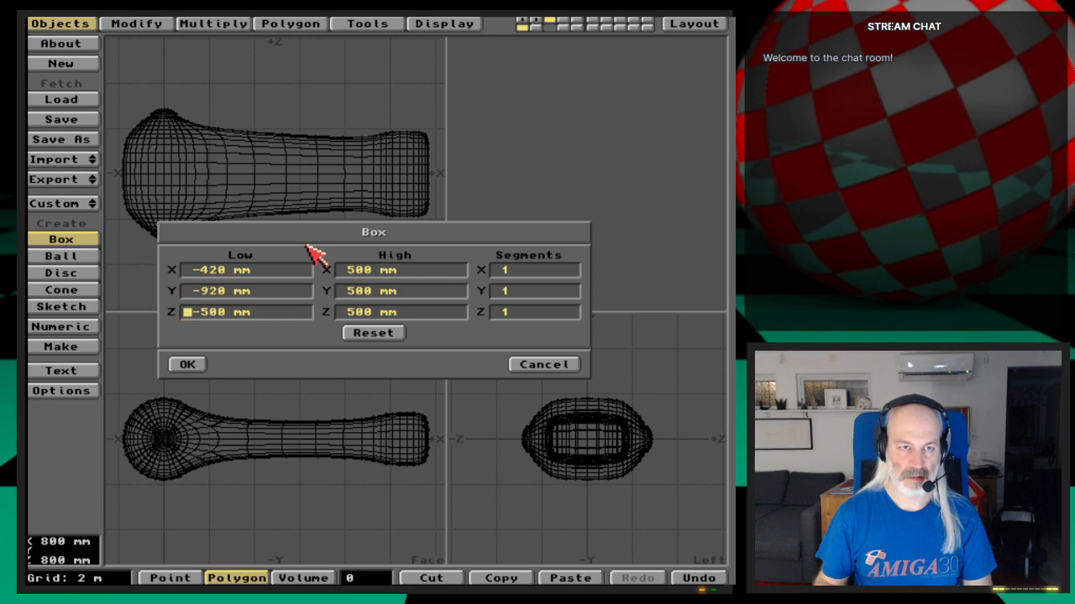
left_click(211, 292)
key("BackSpace")
type("4")
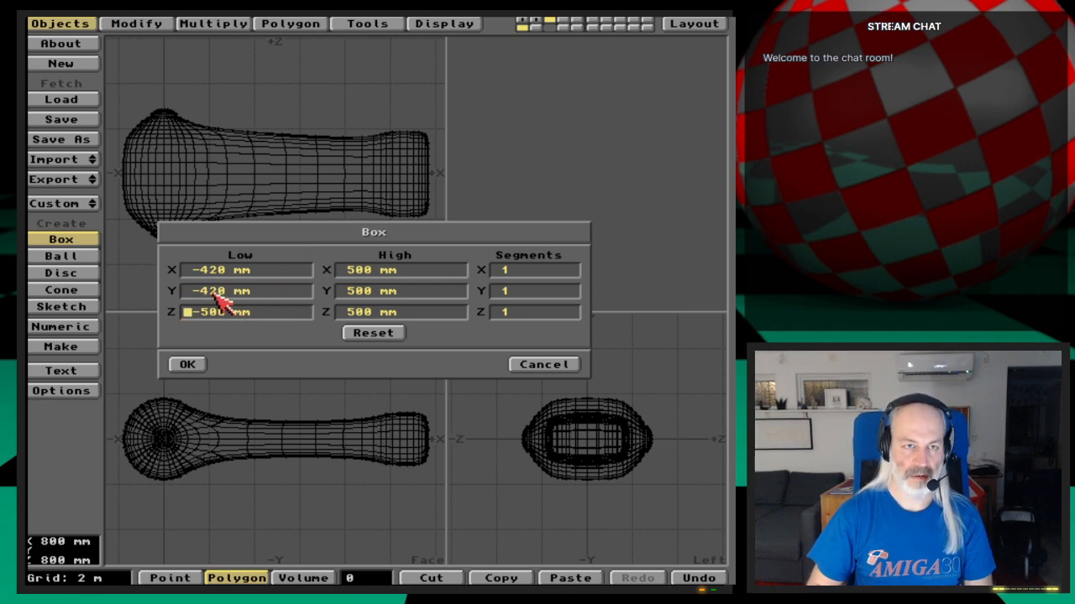
Step: Set the box's low Z value to -420 m
type("-420")
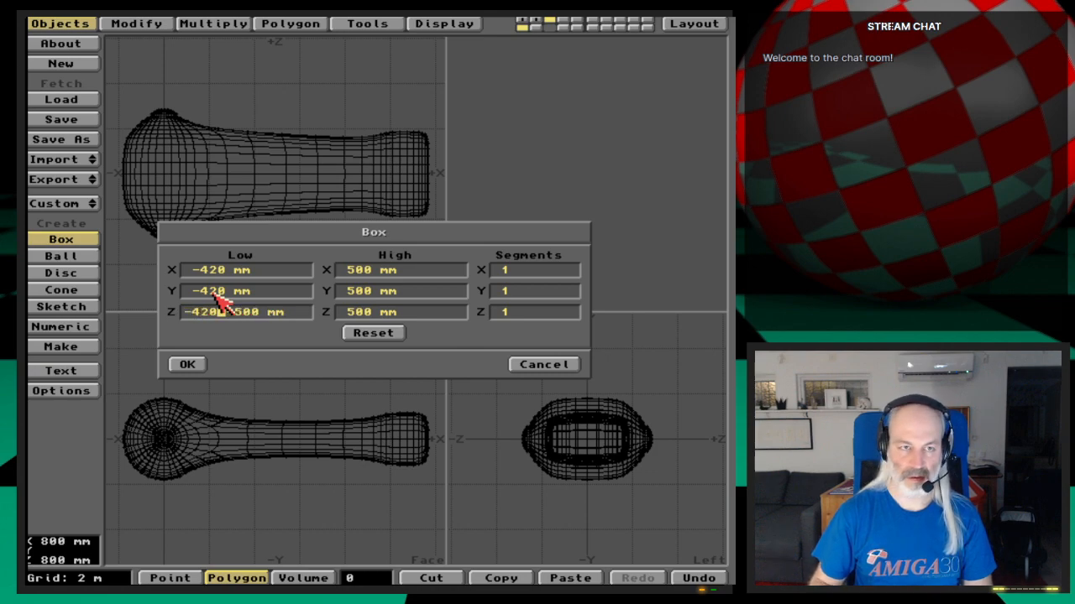
key("Tab")
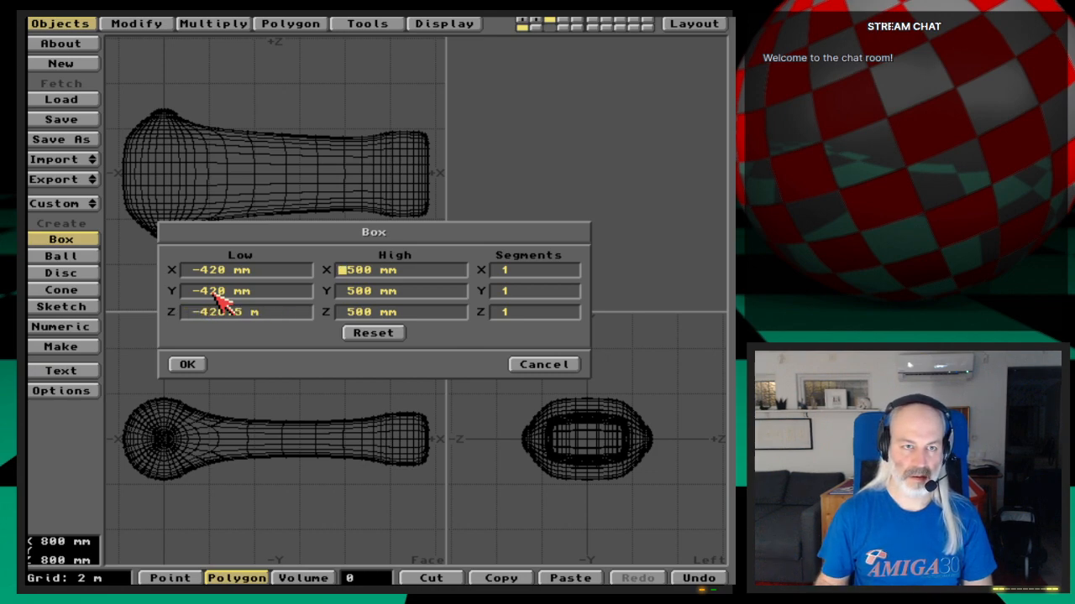
left_click(250, 313)
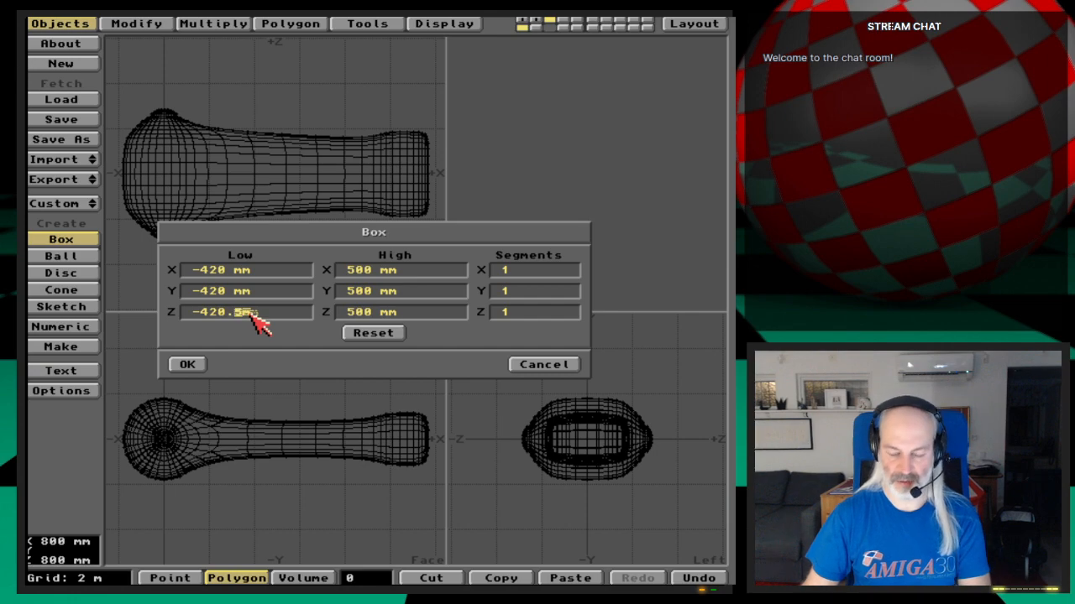
key("BackSpace")
key("BackSpace")
key("Tab")
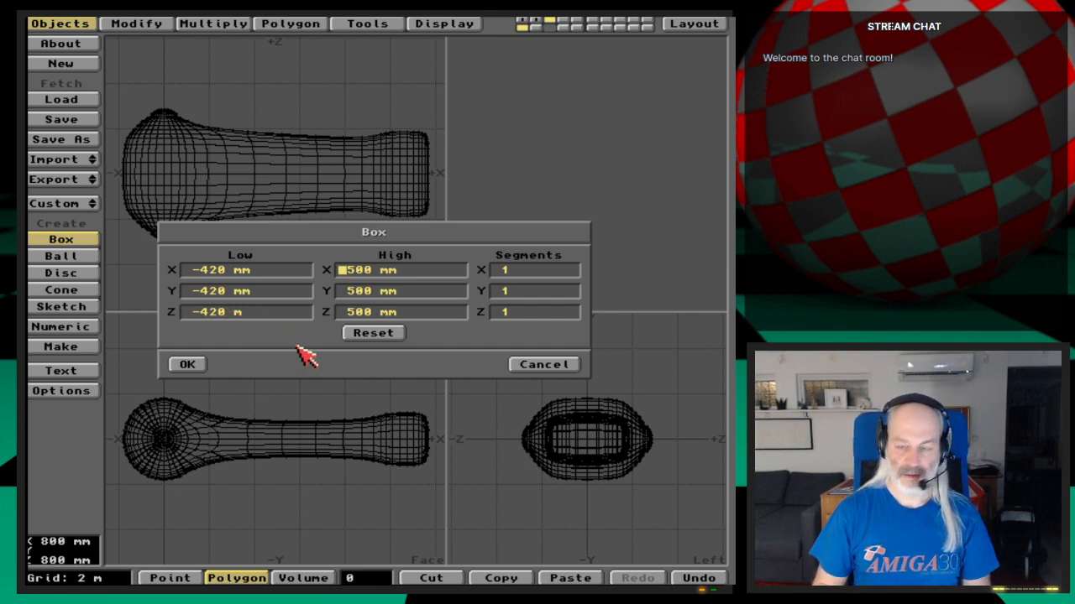
Step: Set the box's high X and high Y values to 440 mm each
type("440")
key("Delete")
key("Delete")
key("Delete")
key("Tab")
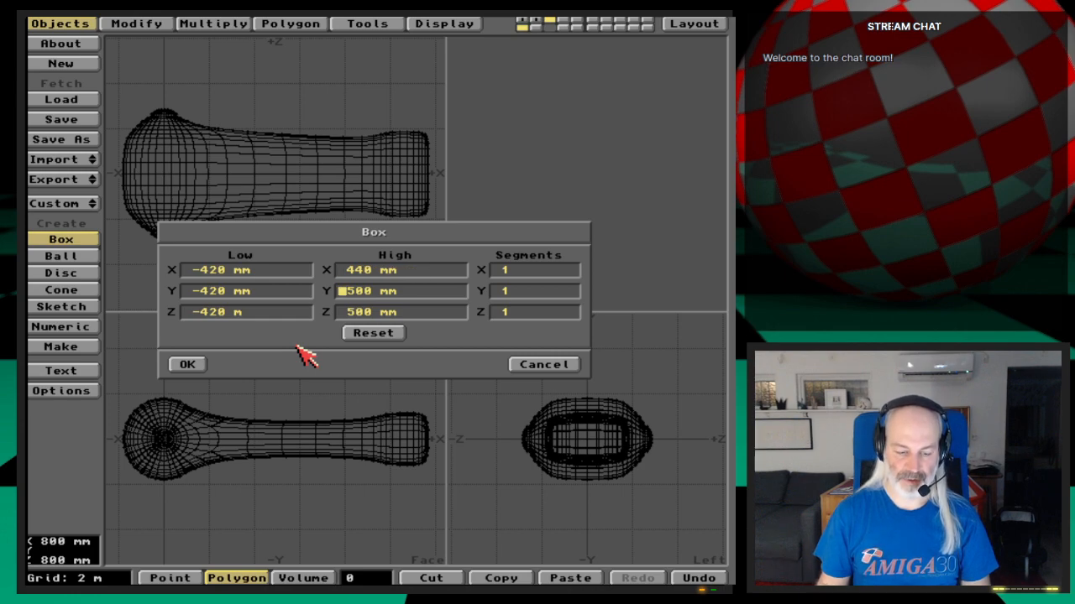
type("440")
key("Delete")
key("Delete")
key("Delete")
key("Tab")
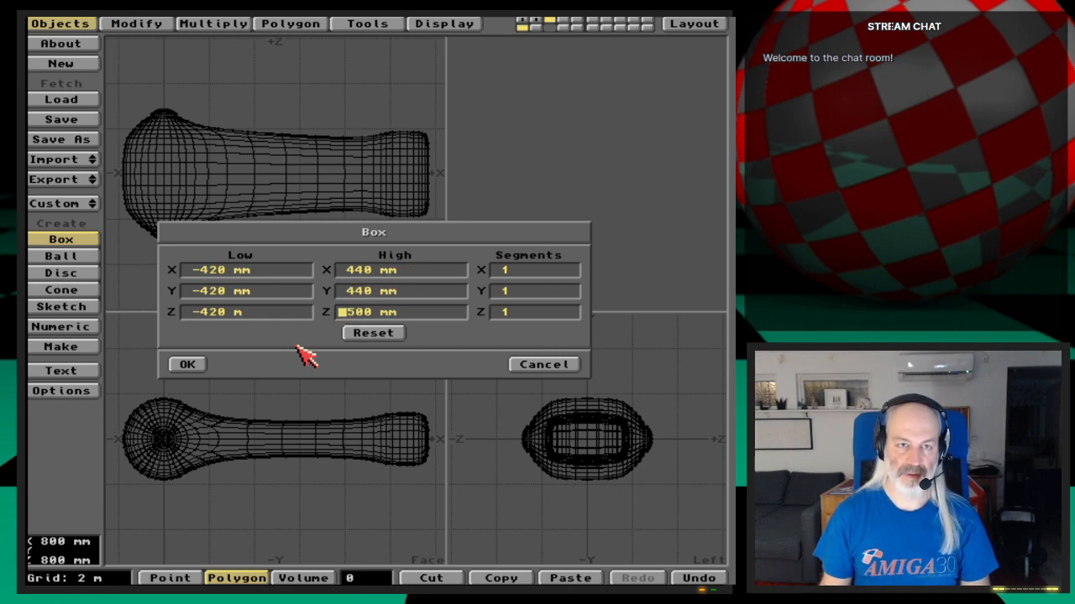
Step: Set the box's high Z value to 230 mm and accept the numeric settings with one segment per axis
type("230")
key("Delete")
key("Delete")
key("Delete")
key("Tab")
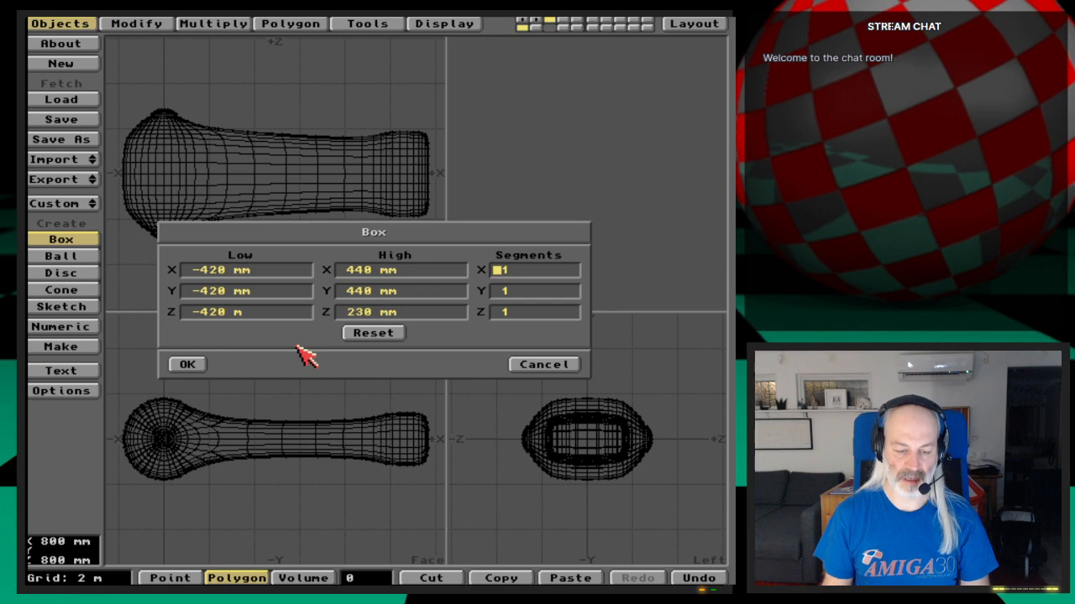
key("Return")
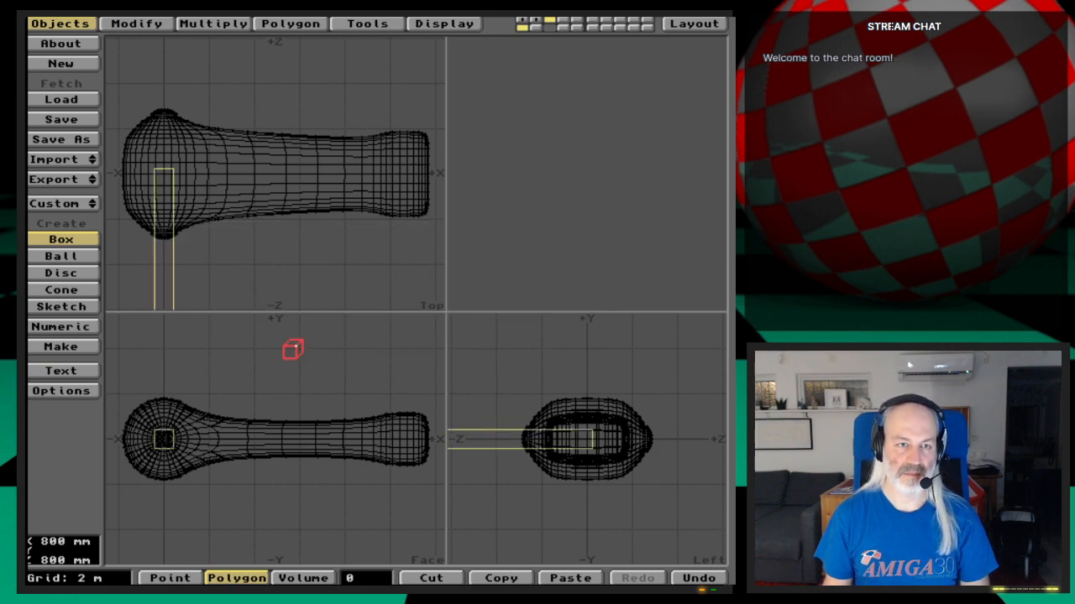
Step: Reopen the numeric settings of the box outline
key("n")
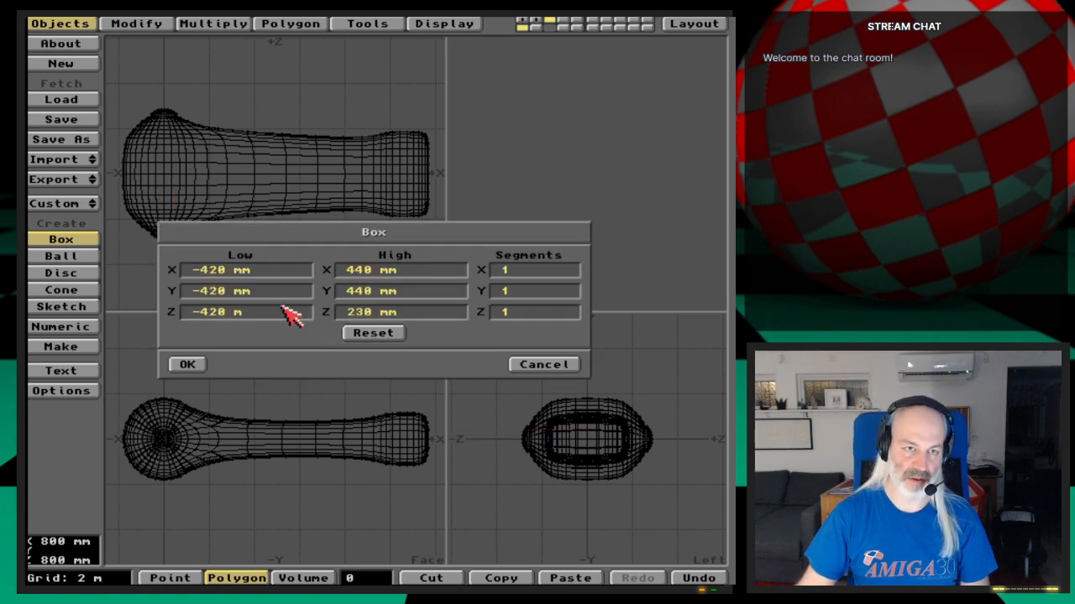
Step: Complete the box's low Z value as -420 mm and accept the box dimensions
left_click(289, 316)
key("Tab")
key("Tab")
key("Tab")
key("Tab")
key("Tab")
key("Tab")
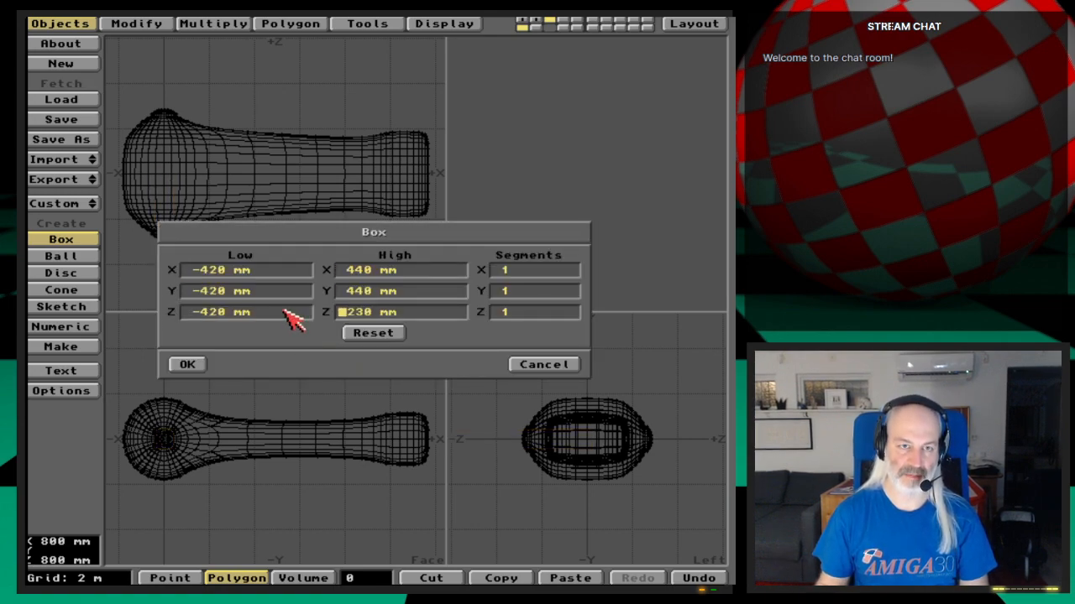
key("Return")
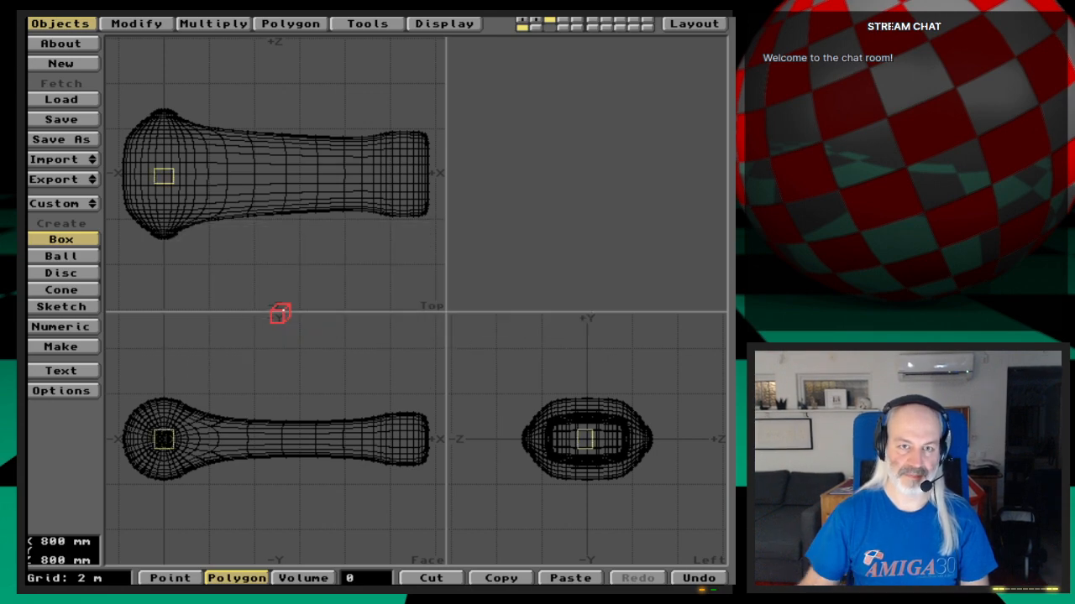
key("Return")
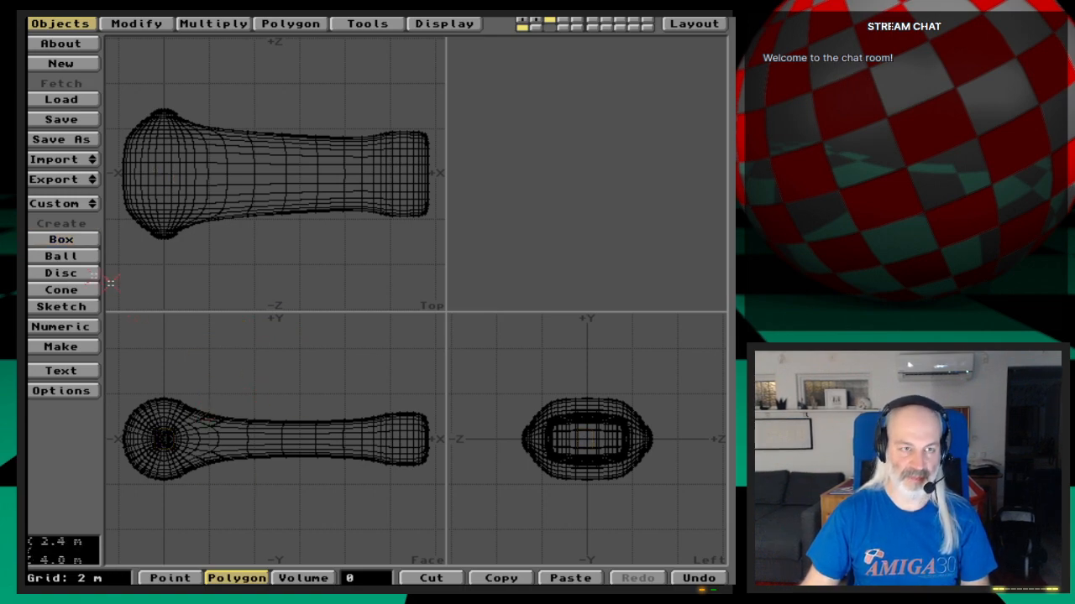
Step: Create a box with its low corner at -420 mm on all axes and its high corner at X 440, Y 440, Z 230 mm
left_click(63, 239)
key("n")
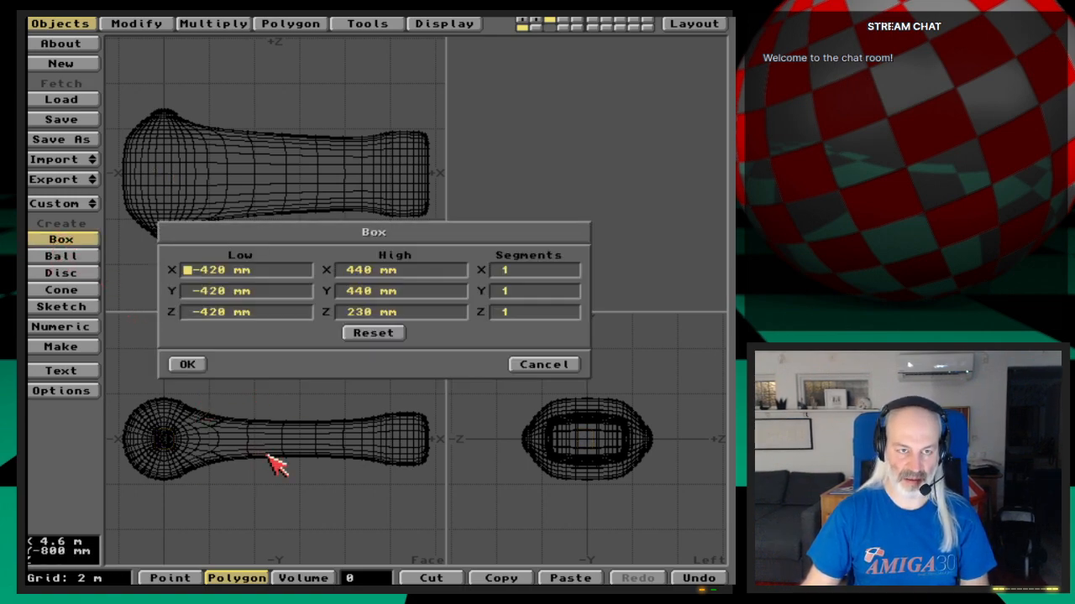
left_click(187, 365)
key("Return")
key("space")
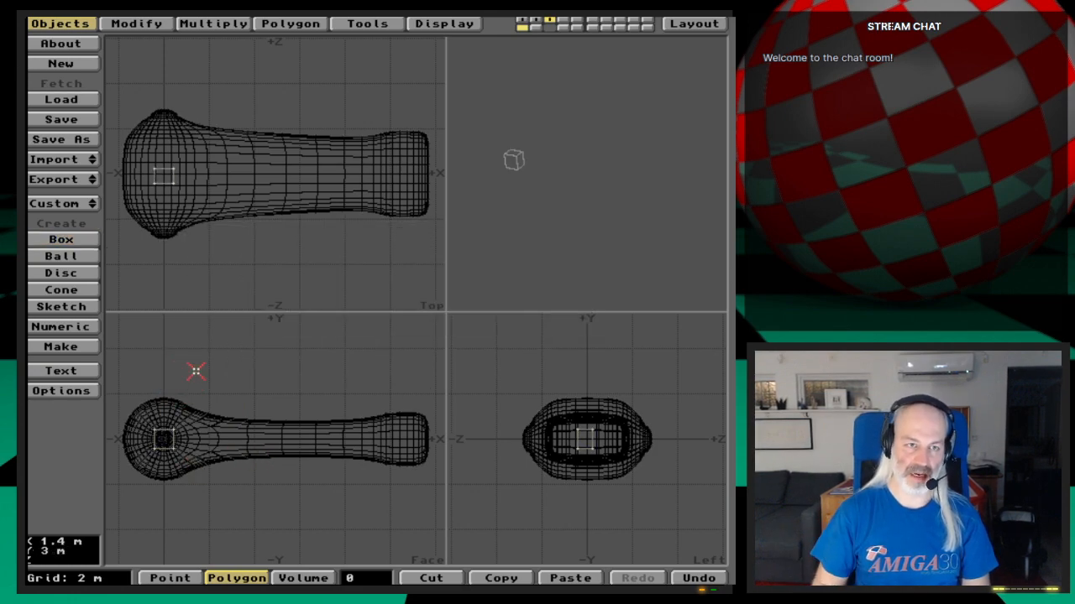
Step: Bring the bone-shaped mesh's layer to the foreground and scale the mesh by a factor of 0.2 about the origin
key("Tab")
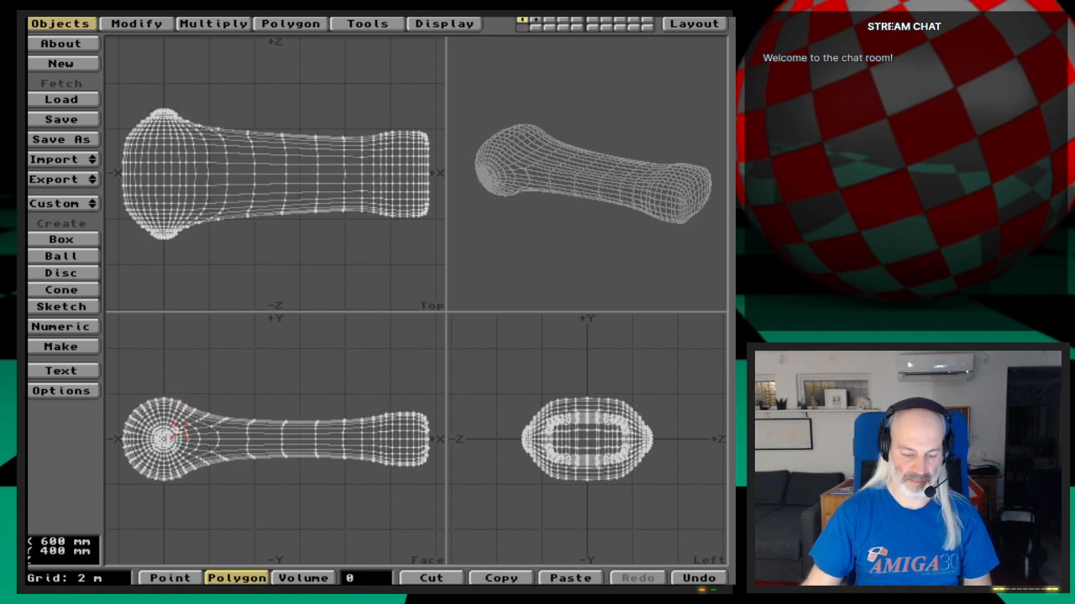
key("shift+h")
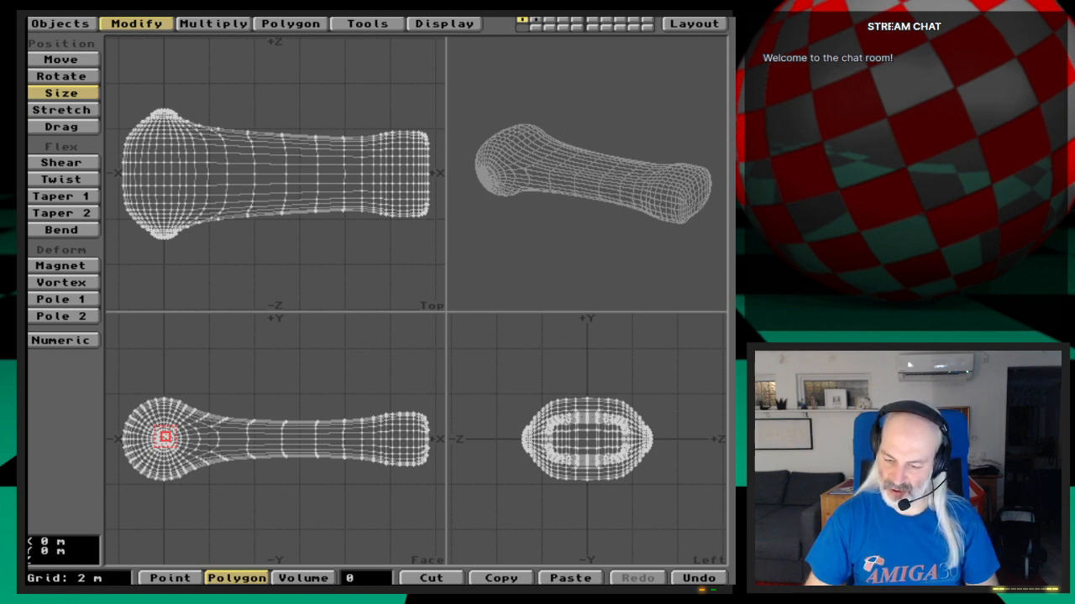
type("n")
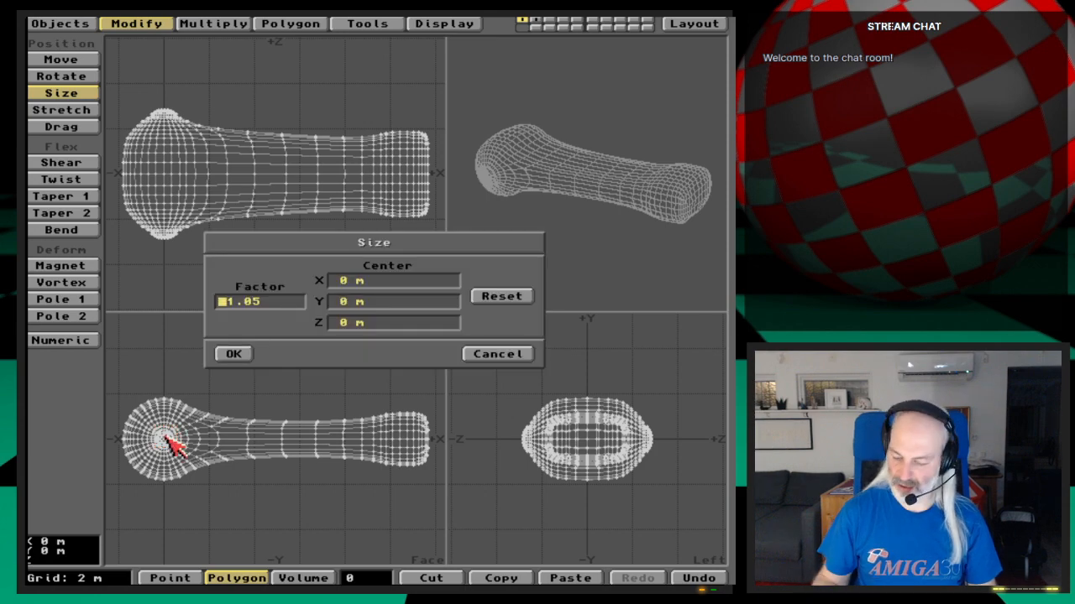
type(".2")
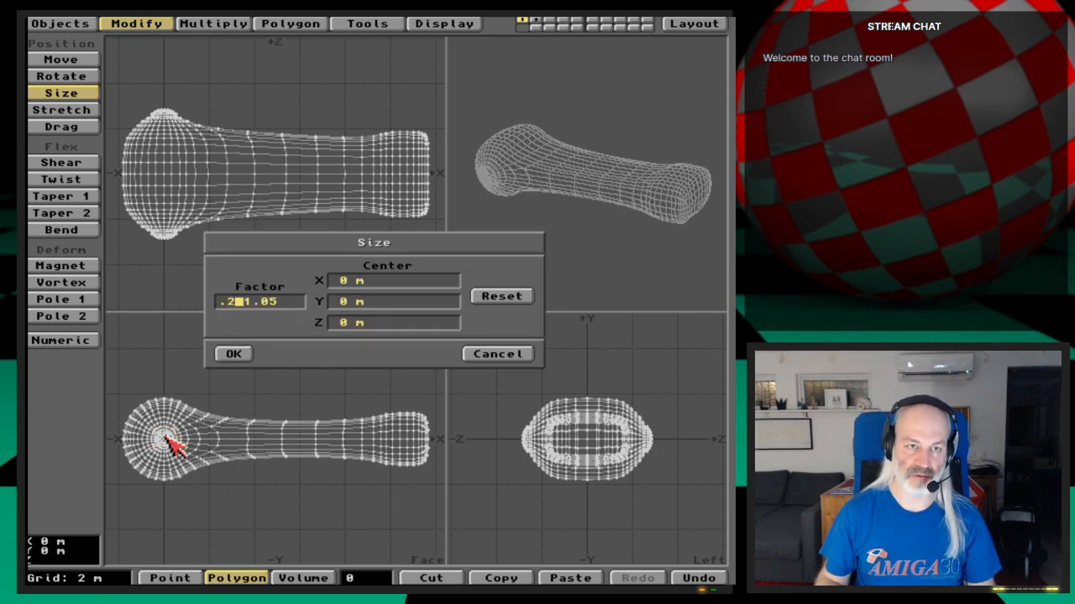
key("Return")
key("Return")
key("Return")
key("Return")
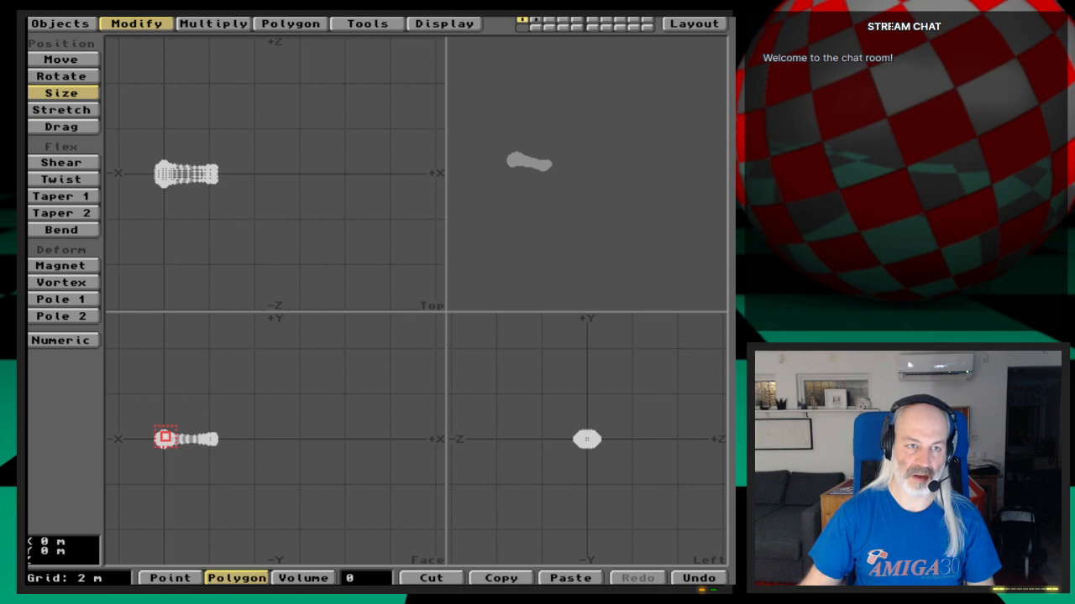
key("a")
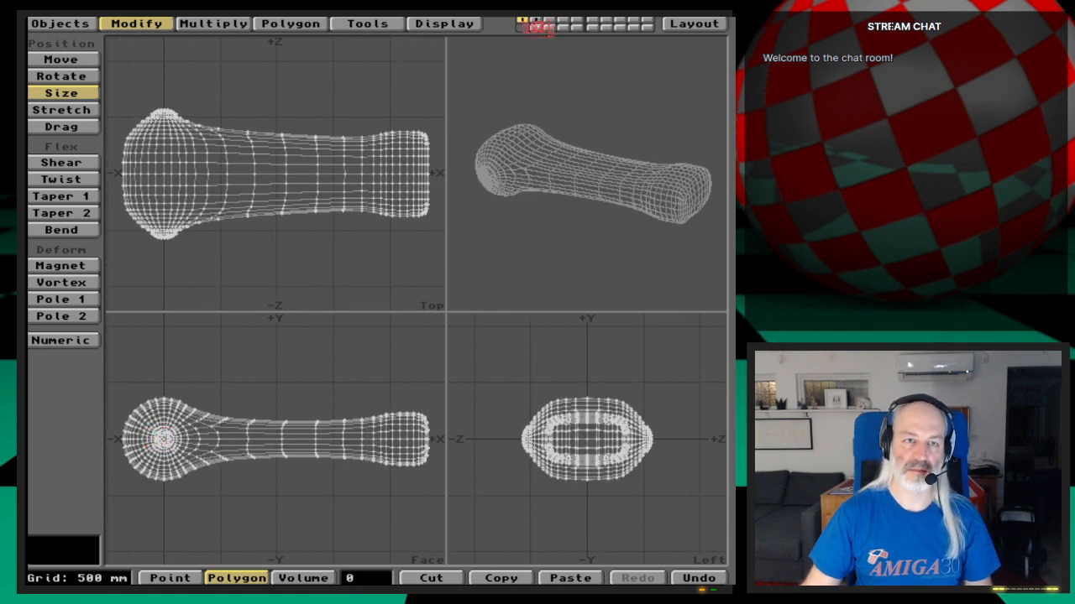
Step: Show the long box's layer in the background and select the polygons of the mesh's shaft and narrow end
left_click(537, 27)
key("comma")
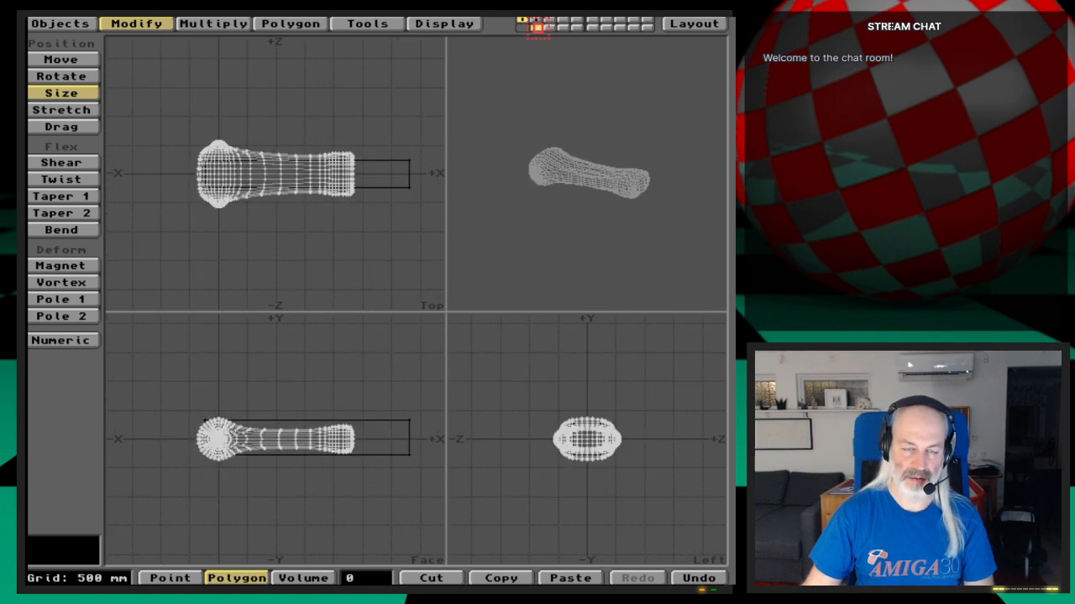
key("period")
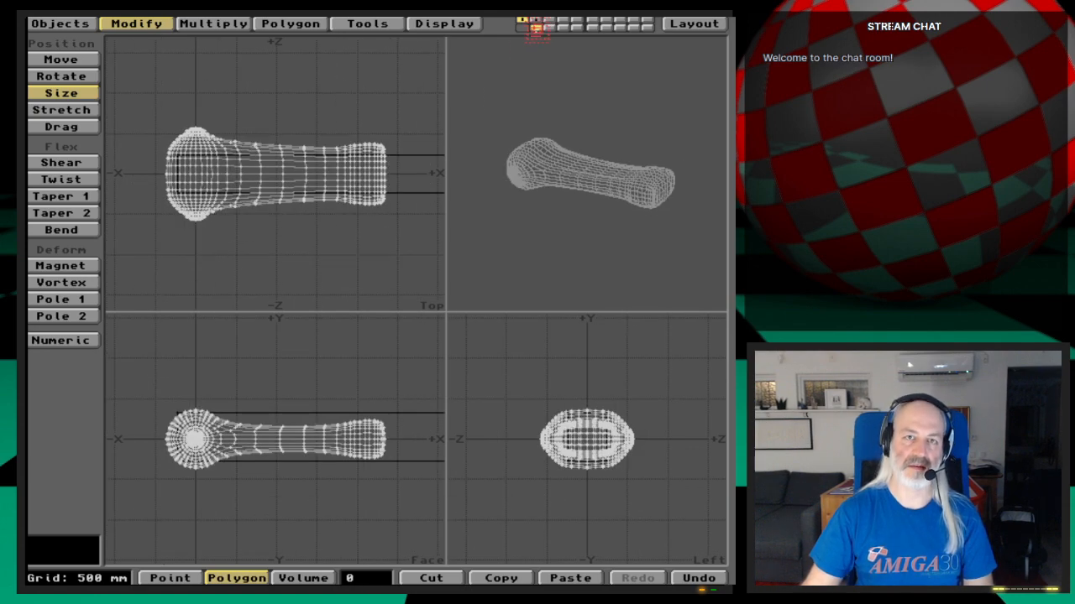
key("space")
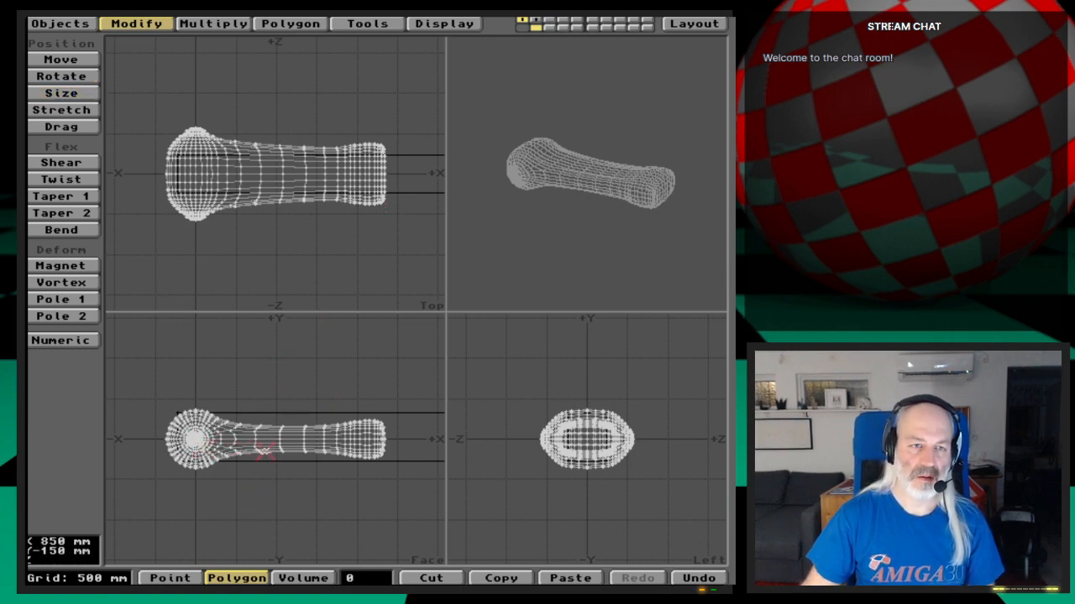
mouse_move(256, 388)
right_mouse_down()
mouse_move(240, 395)
mouse_move(241, 430)
mouse_move(373, 475)
mouse_move(333, 371)
mouse_move(233, 372)
right_mouse_up()
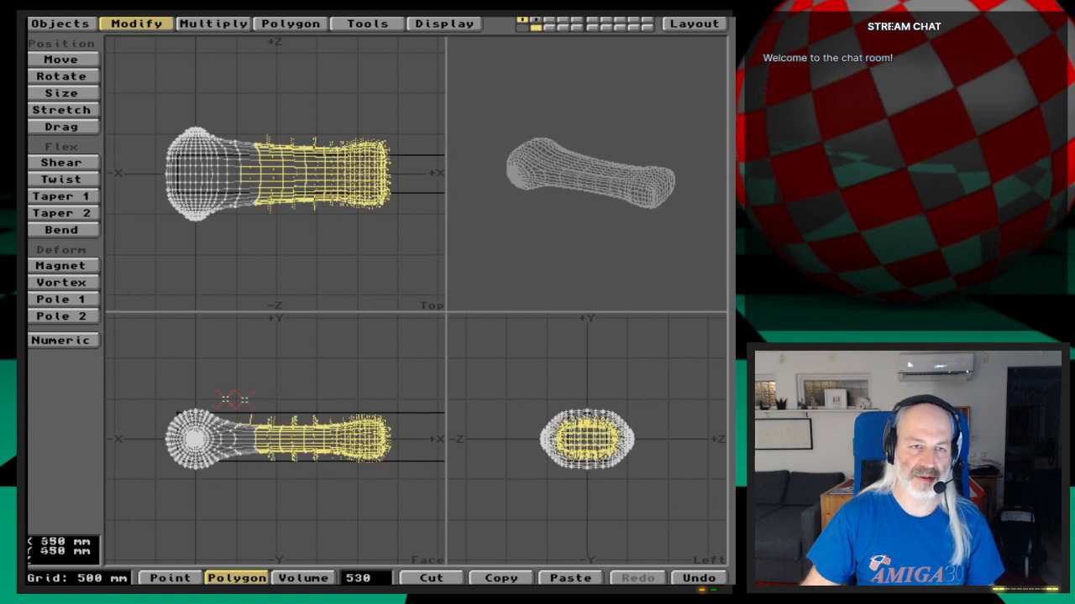
left_click(249, 426)
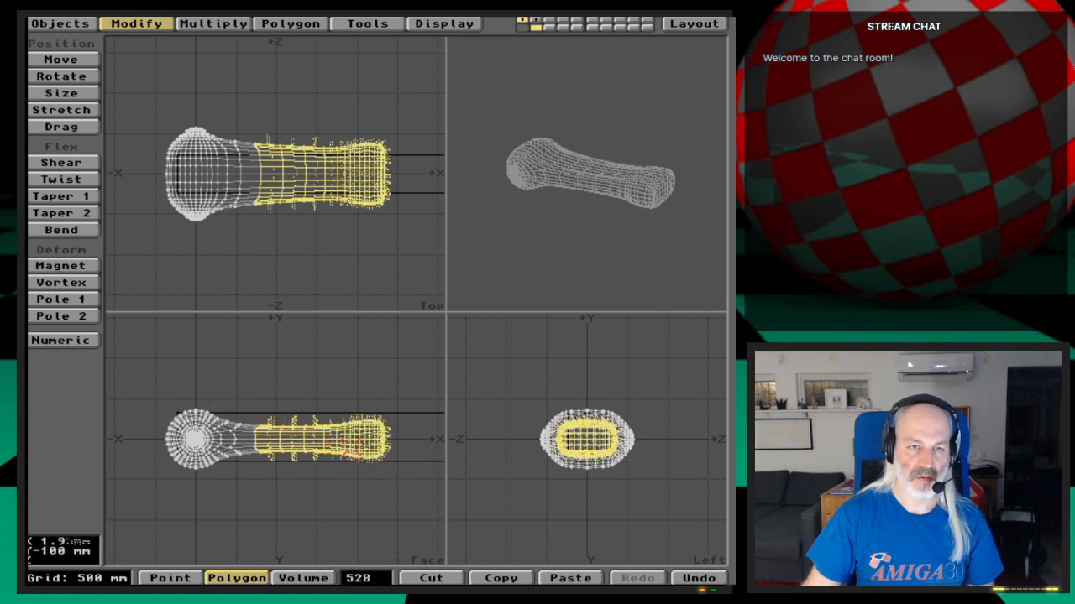
Step: Measure the distance from the mesh's narrow end to the far end of the background box
left_click_drag(400, 445, 344, 446, "alt")
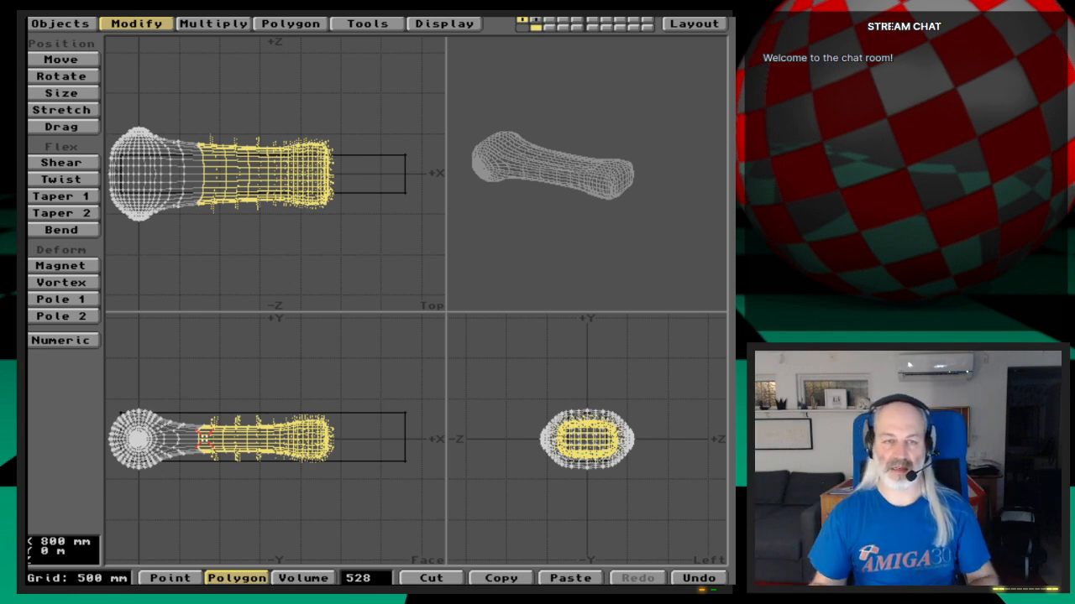
key("ctrl+e")
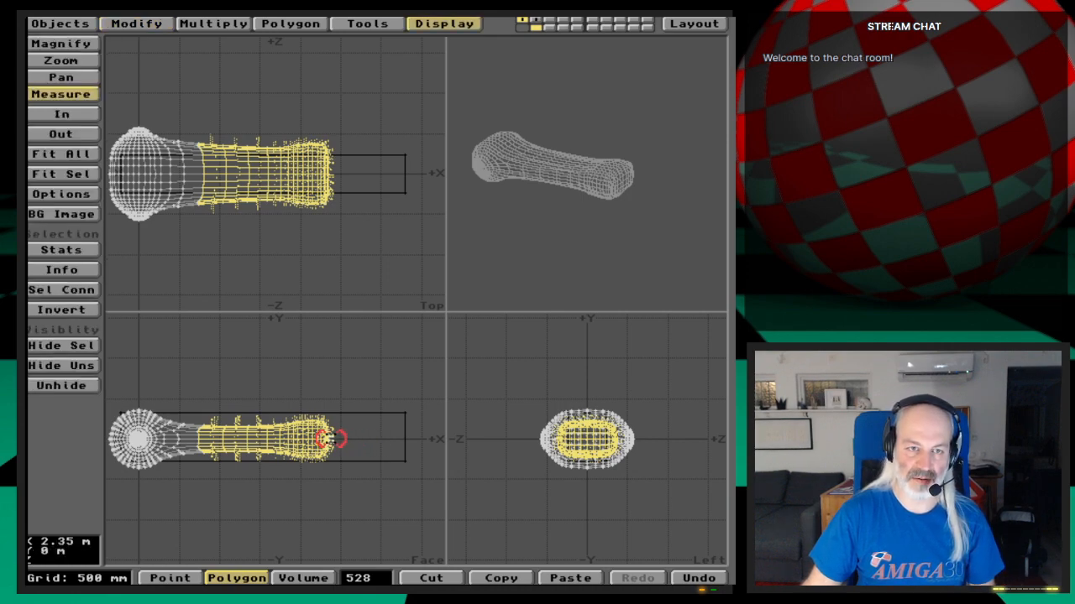
left_click_drag(332, 440, 409, 440)
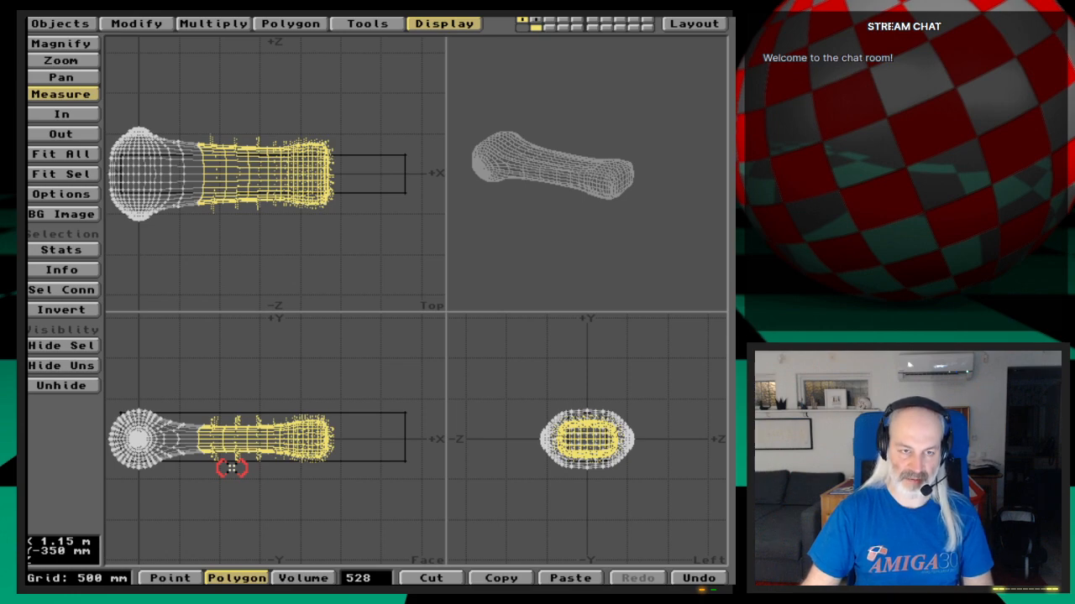
Step: Move the selected shaft and end polygons 100 mm along X, with zero Y and Z offsets
key("t")
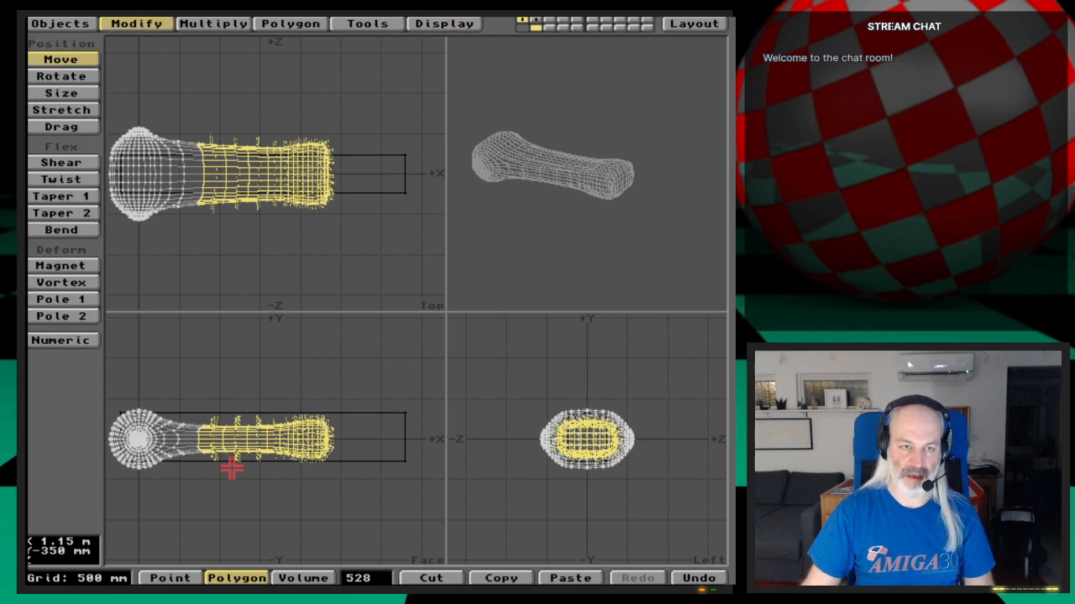
key("n")
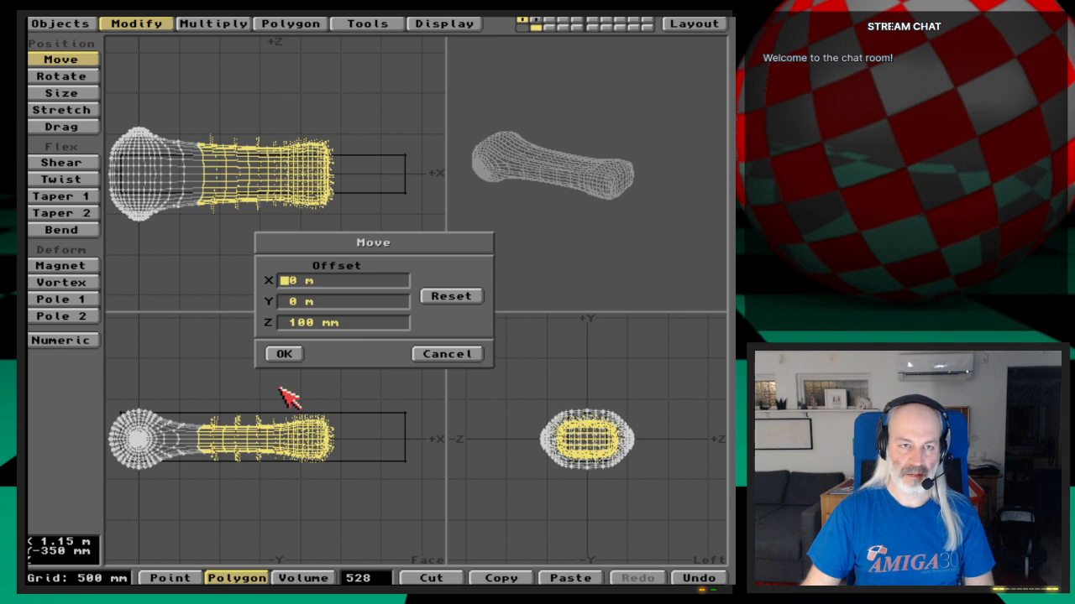
type("100 ")
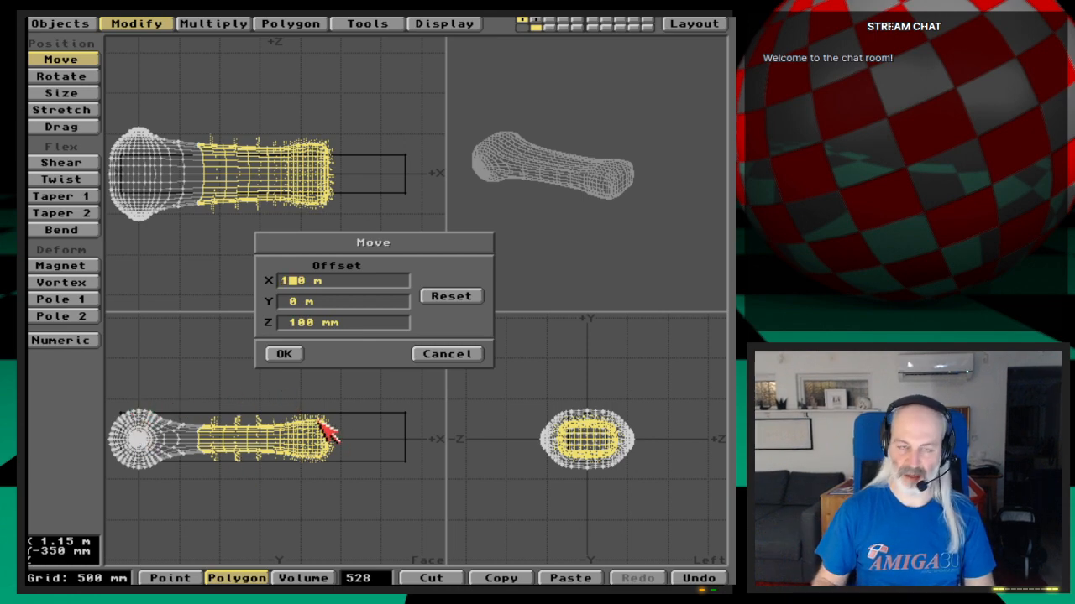
type("mm")
key("Tab")
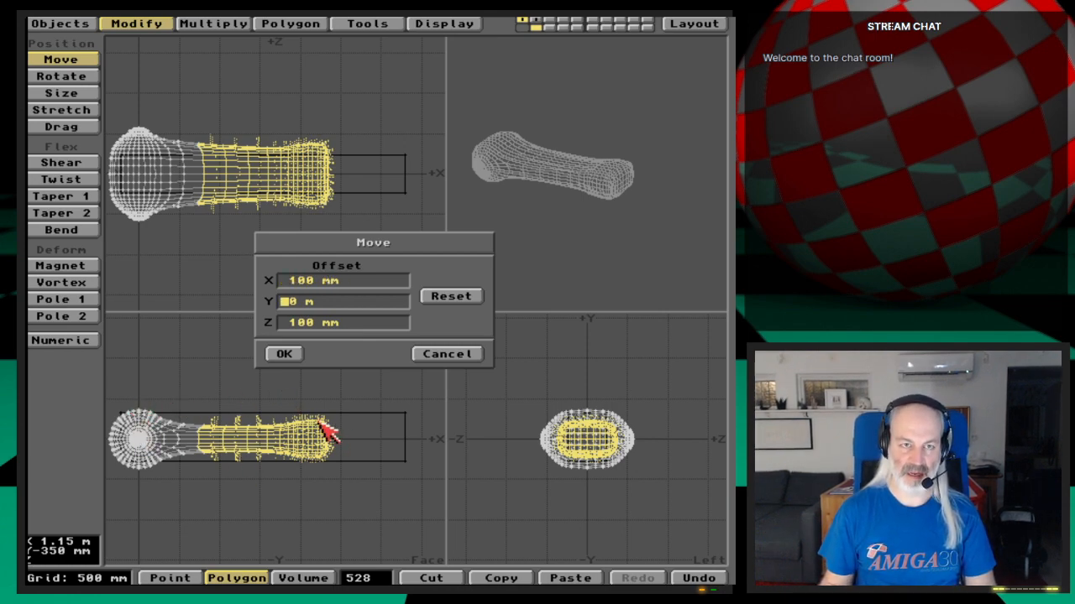
key("Tab")
key("Delete")
key("Return")
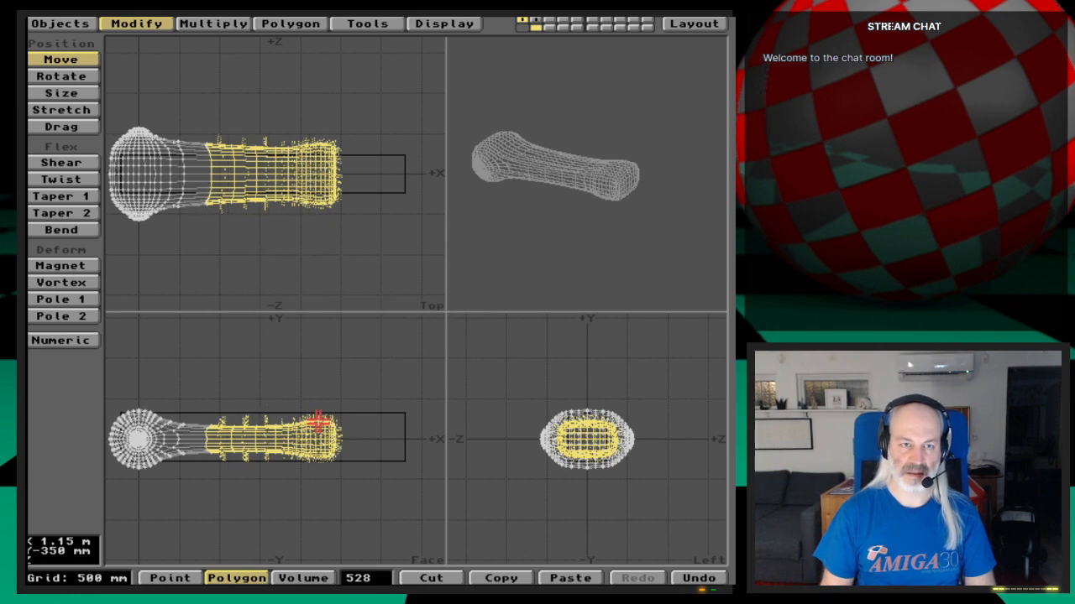
key("space")
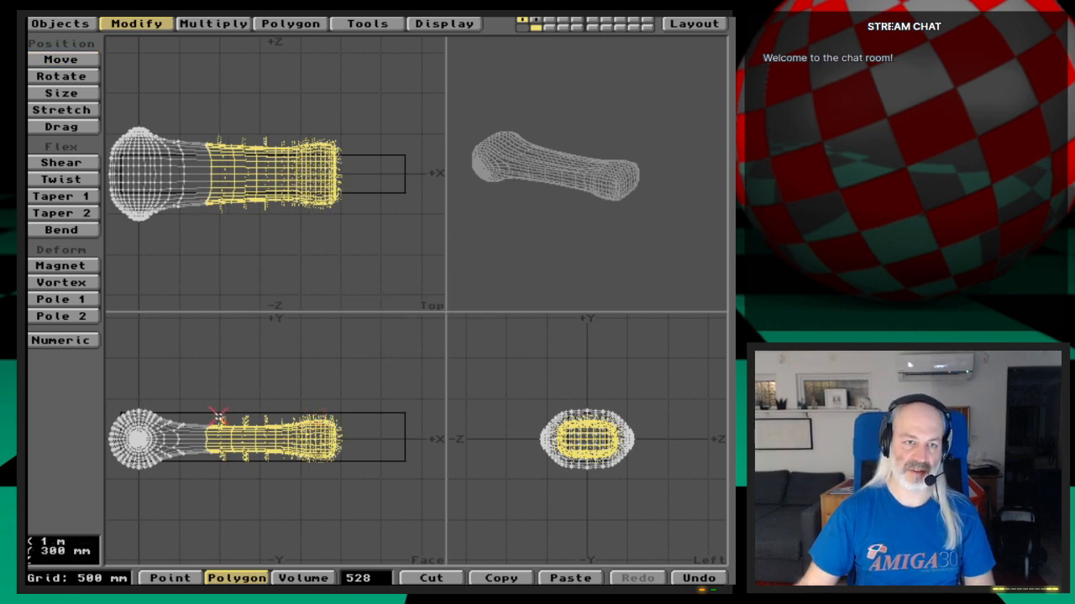
Step: Deselect the ring of selected shaft polygons nearest the large rounded end and move the remaining selection 100 mm along X
left_click_drag(212, 417, 218, 464)
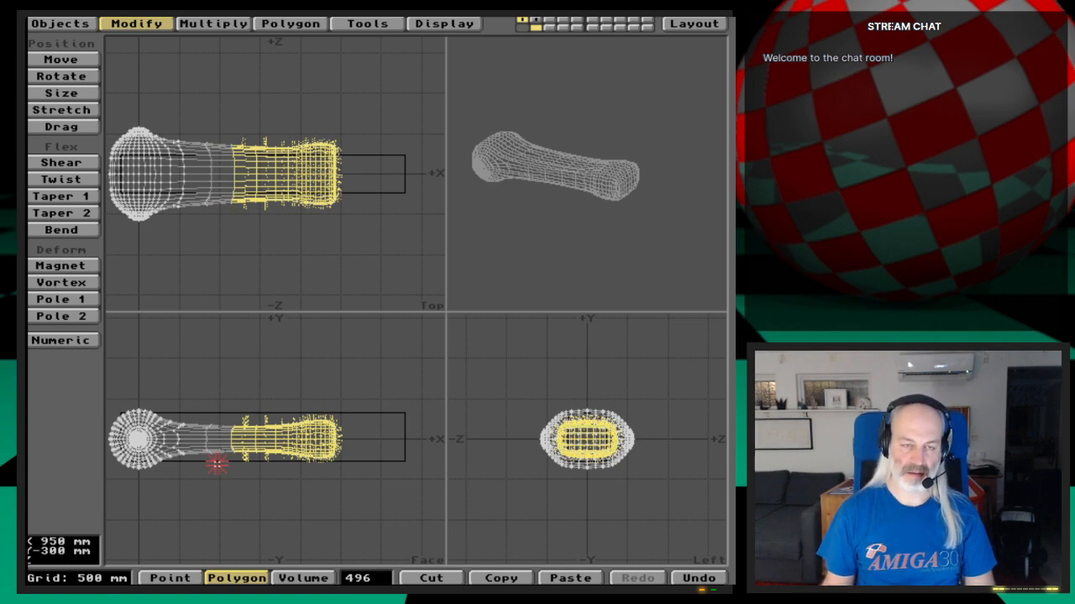
key("t")
key("n")
key("Return")
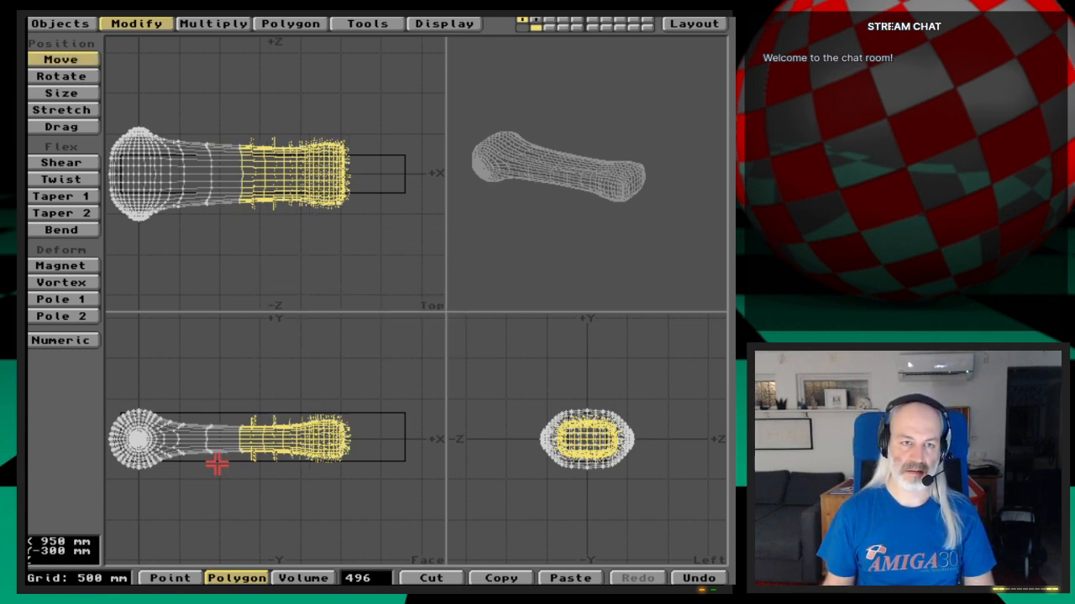
key("space")
Step: Remove the second ring of shaft polygons from the selection and move the rest another 100 mm along X
mouse_move(234, 456)
left_mouse_down()
mouse_move(243, 418)
mouse_move(247, 463)
left_mouse_up()
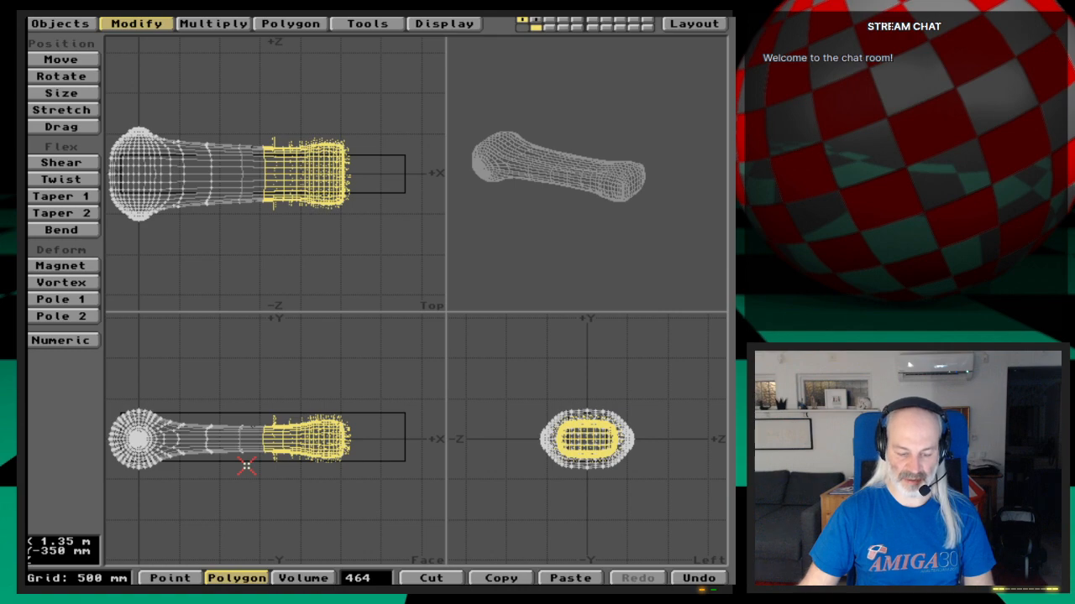
key("t")
key("n")
key("Return")
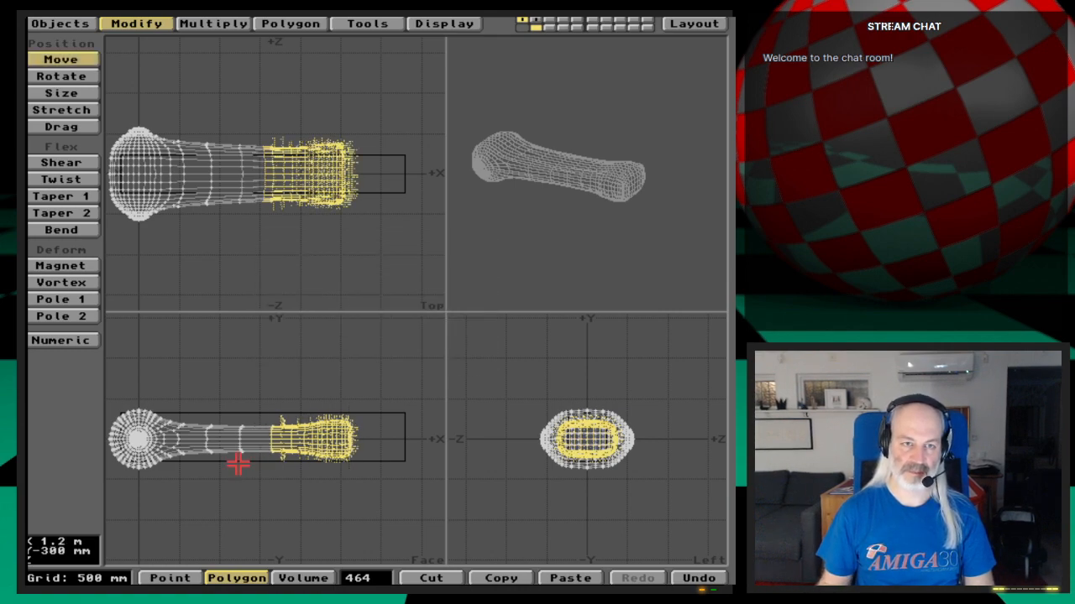
key("space")
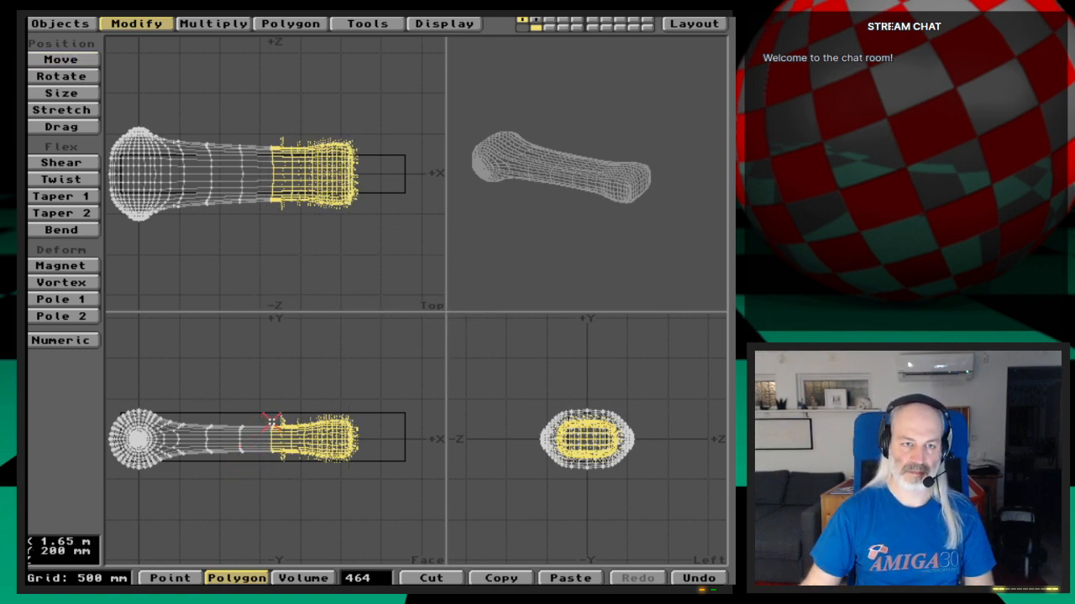
Step: Deselect the third ring of shaft polygons and offset the polygons still selected by 100 mm along X
left_click_drag(273, 423, 272, 482)
key("t")
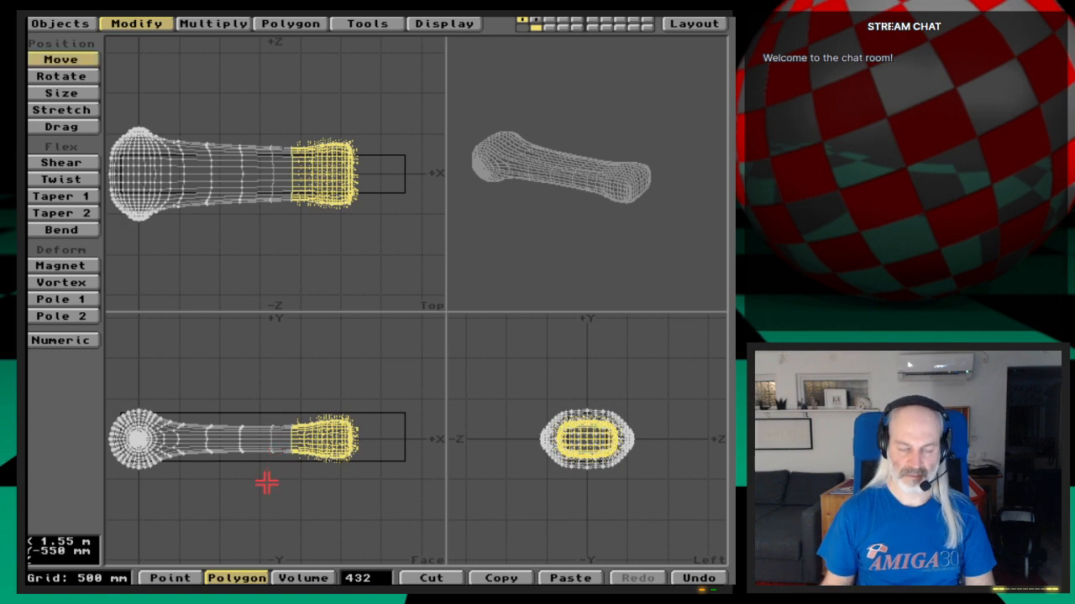
key("n")
key("Return")
key("space")
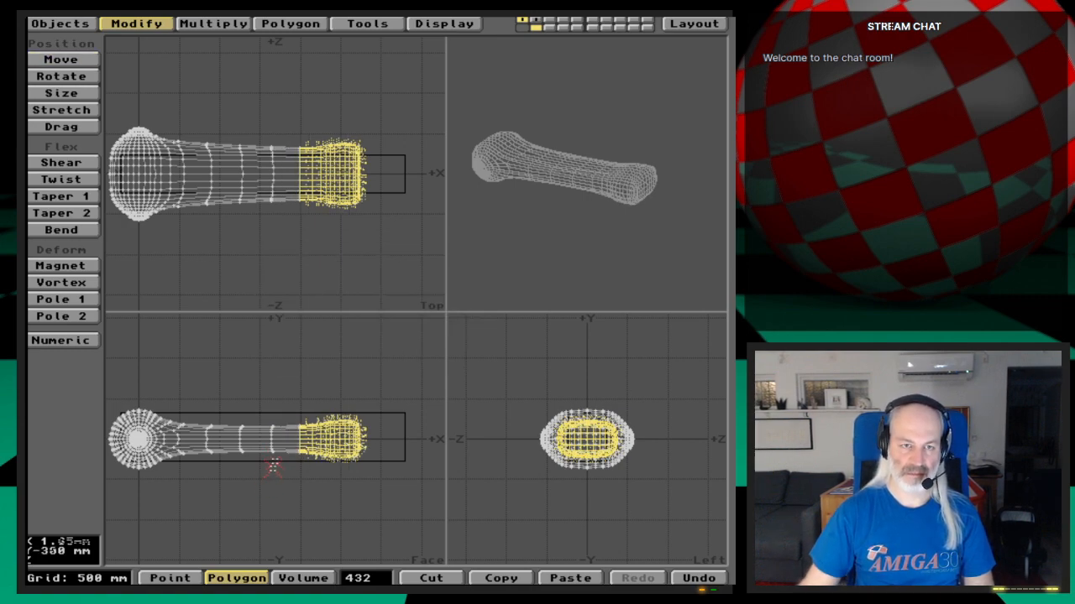
Step: Deselect the fourth shaft ring so only the flared end stays selected, and move that end 100 mm along X
left_click_drag(303, 425, 300, 475)
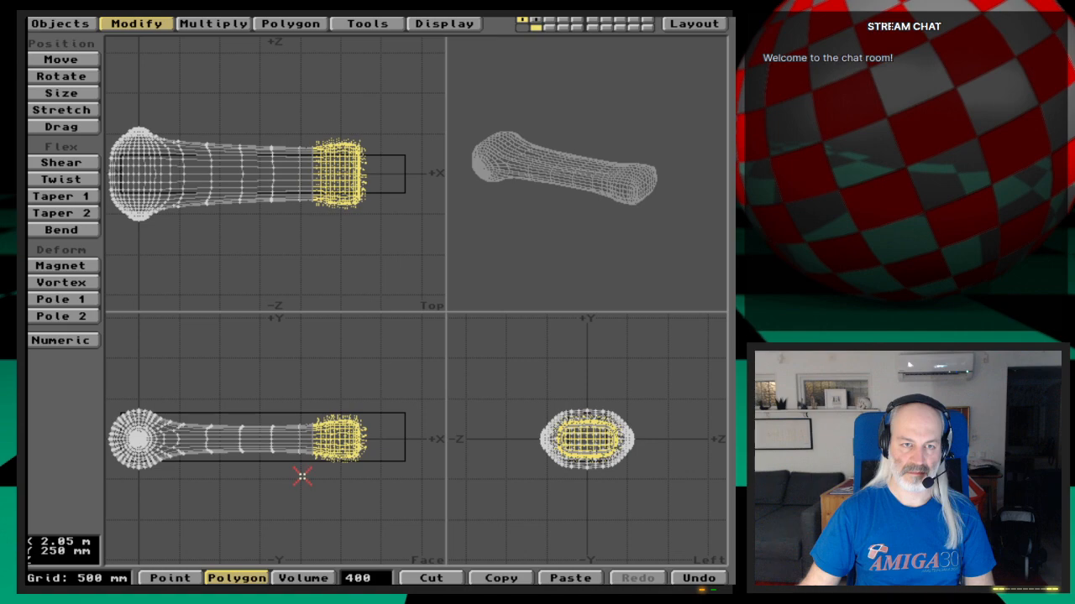
key("t")
key("n")
key("Return")
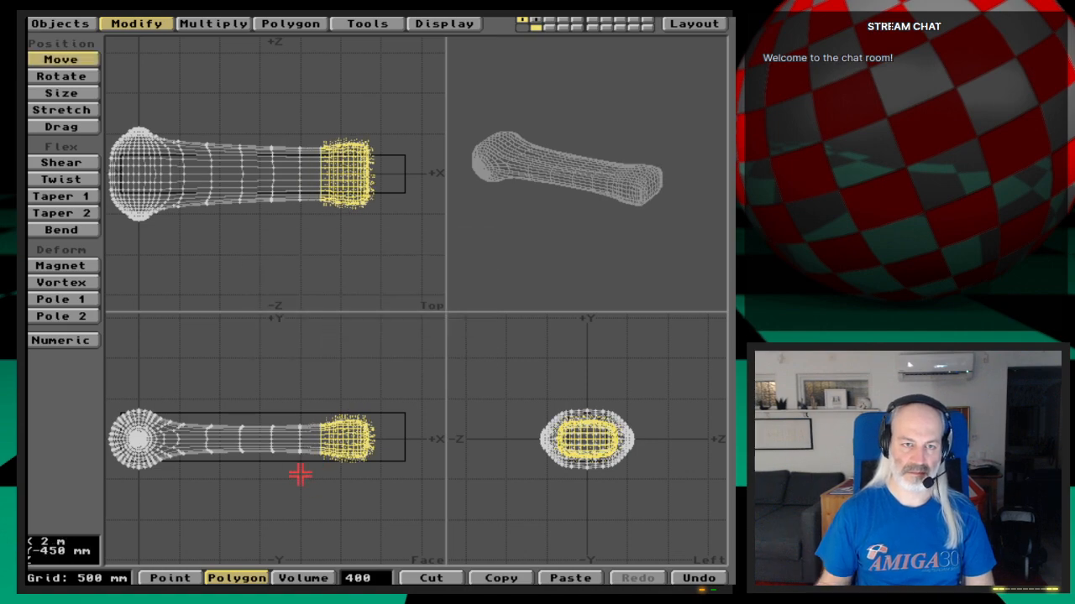
key("g")
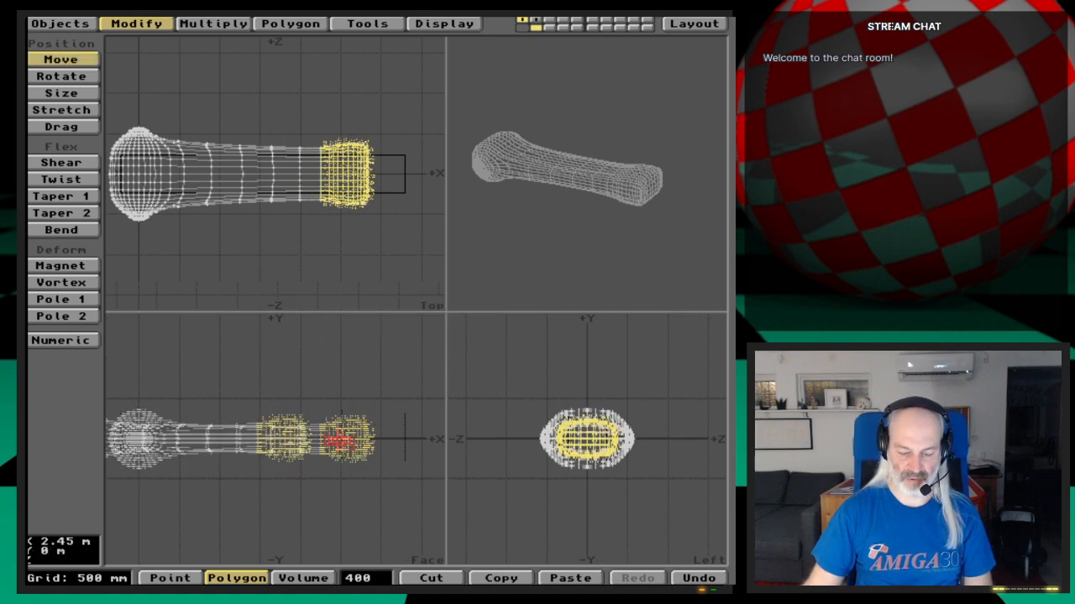
Step: Deselect the first ring of polygons on the flared end, nearest the shaft, and move the remaining selection 100 mm along X
key("period")
key("period")
key("period")
key("period")
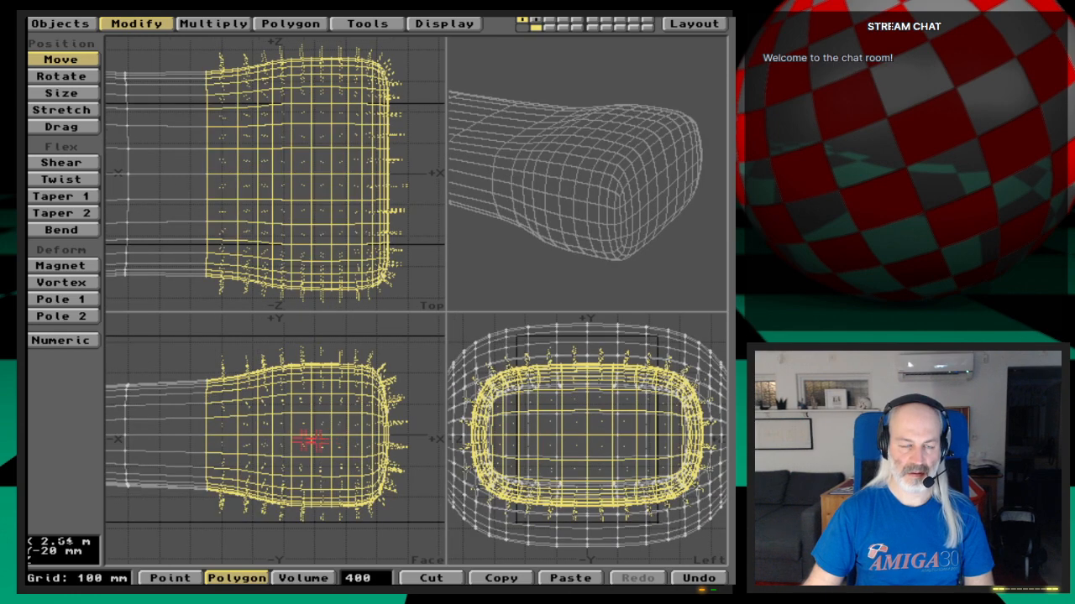
key("space")
left_click_drag(216, 367, 218, 511)
key("t")
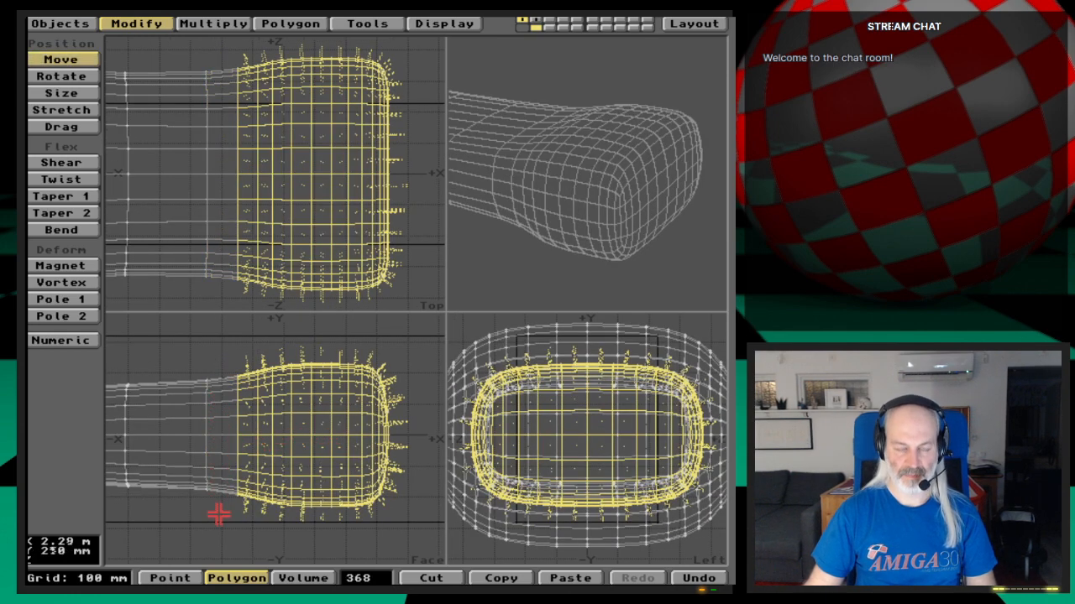
key("n")
key("Return")
key("Return")
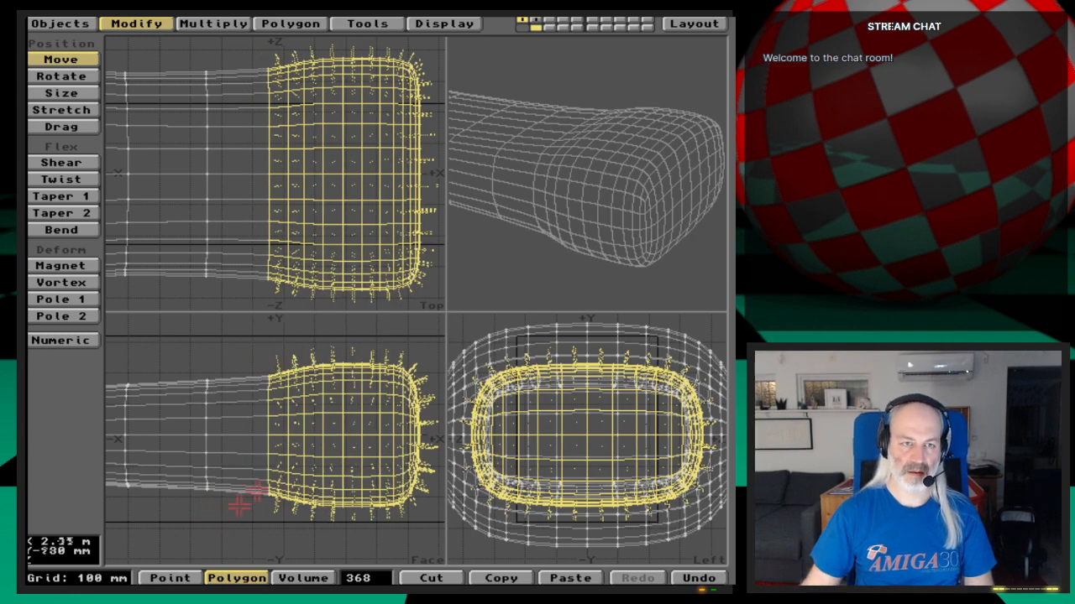
Step: Remove the flared end's second polygon ring from the selection and offset the rest by 100 mm along X
key("space")
left_click_drag(278, 369, 272, 497)
key("t")
key("n")
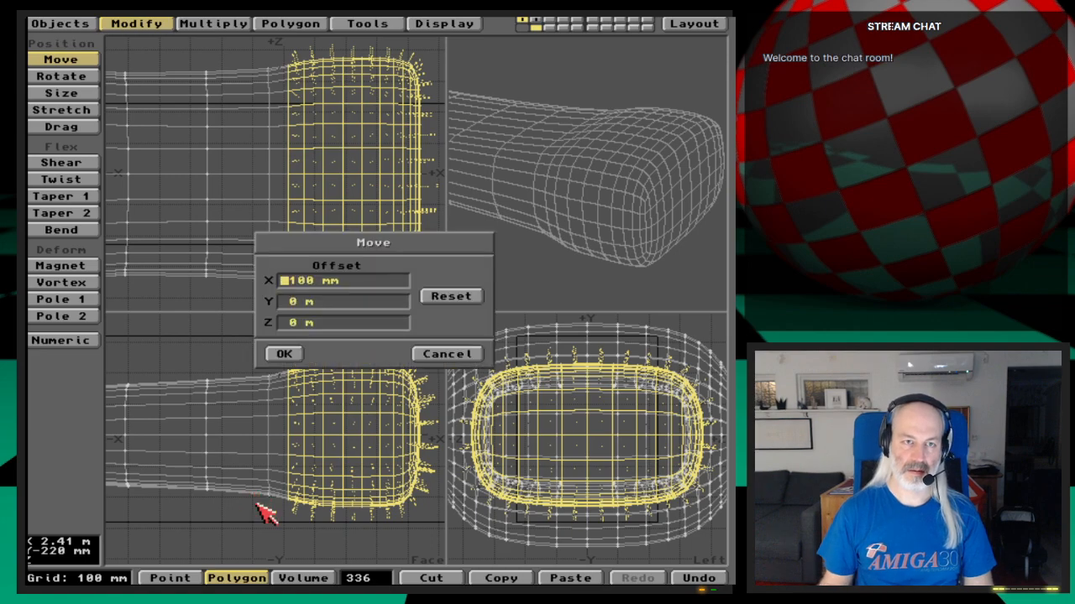
key("Return")
key("Return")
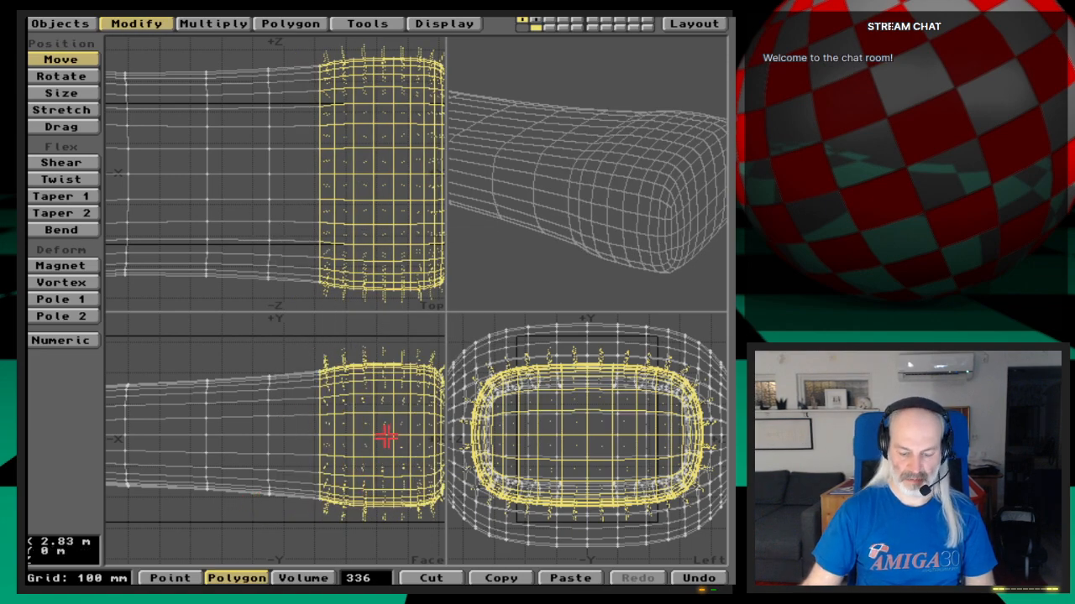
Step: Deselect the third ring of the flared end and move the polygons still selected another 100 mm along X
left_click_drag(393, 436, 332, 436, "alt")
key("u")
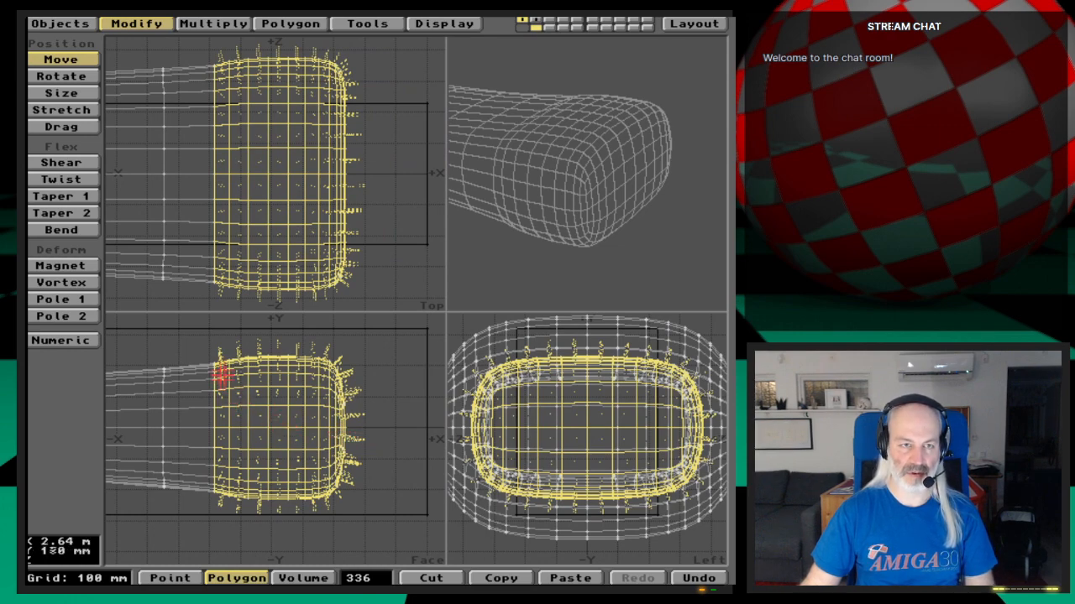
key("space")
left_click_drag(220, 360, 220, 375)
left_click_drag(217, 411, 217, 502)
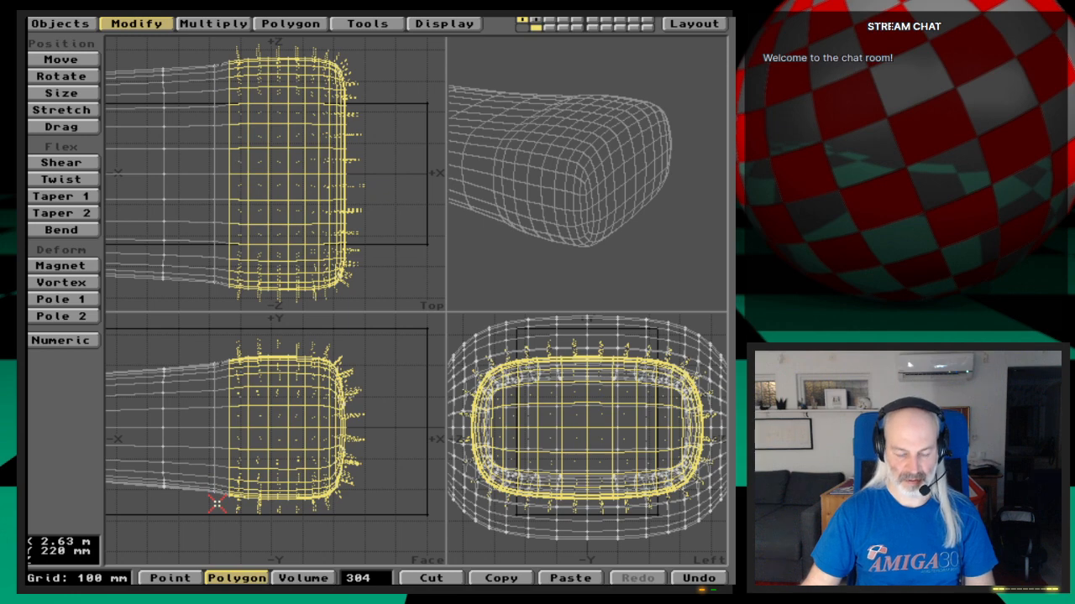
key("t")
key("n")
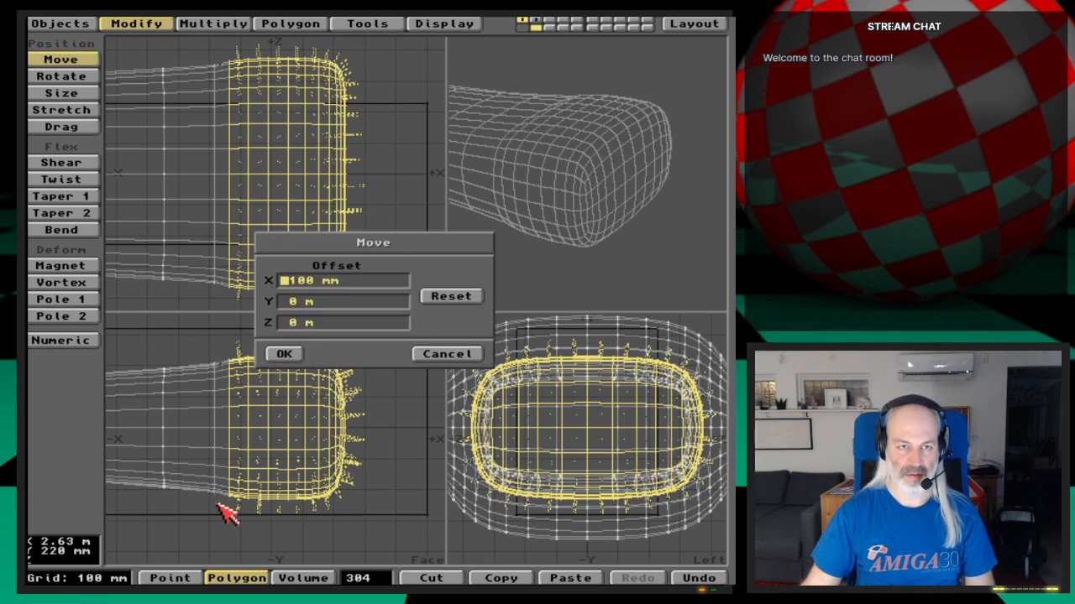
left_click(284, 354)
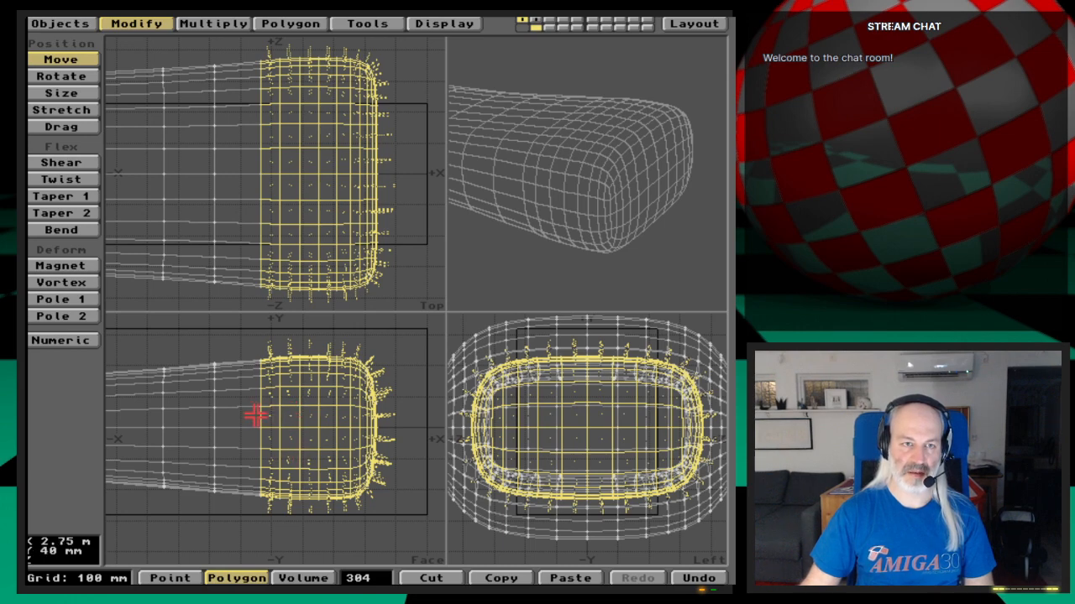
Step: Try to deselect the fourth ring of the flared end and move the remaining polygons 50 mm along X
key("t")
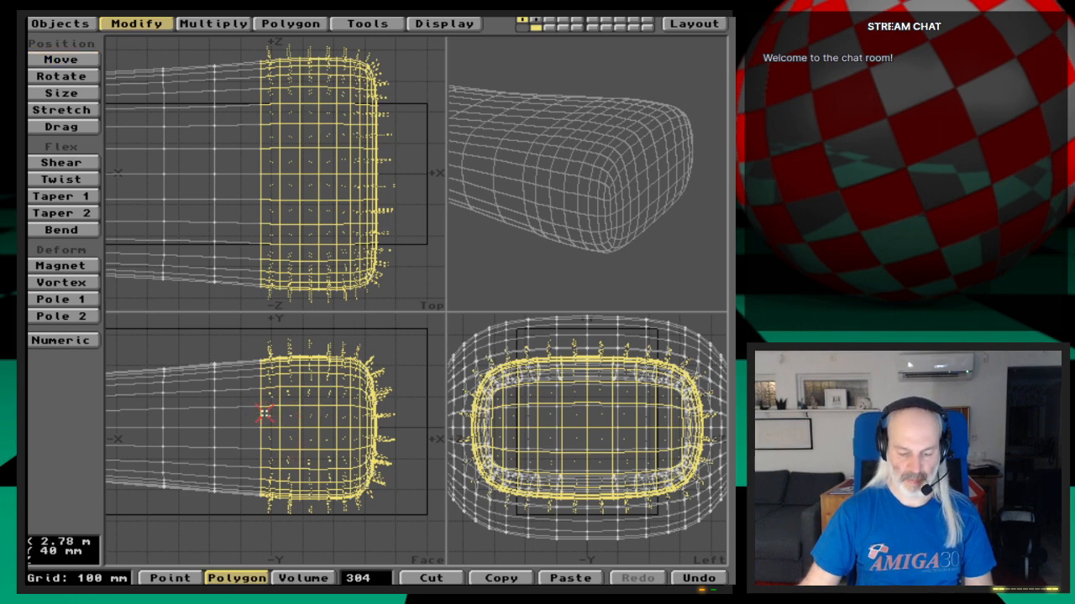
left_click_drag(269, 359, 263, 509)
type("tn")
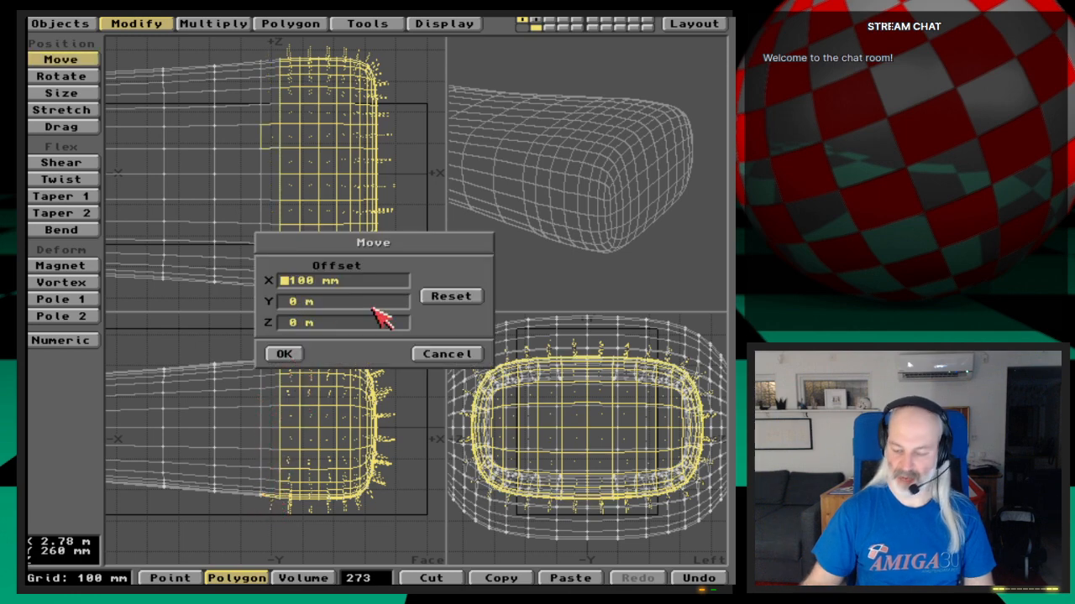
type("5")
key("Delete")
key("Tab")
key("Tab")
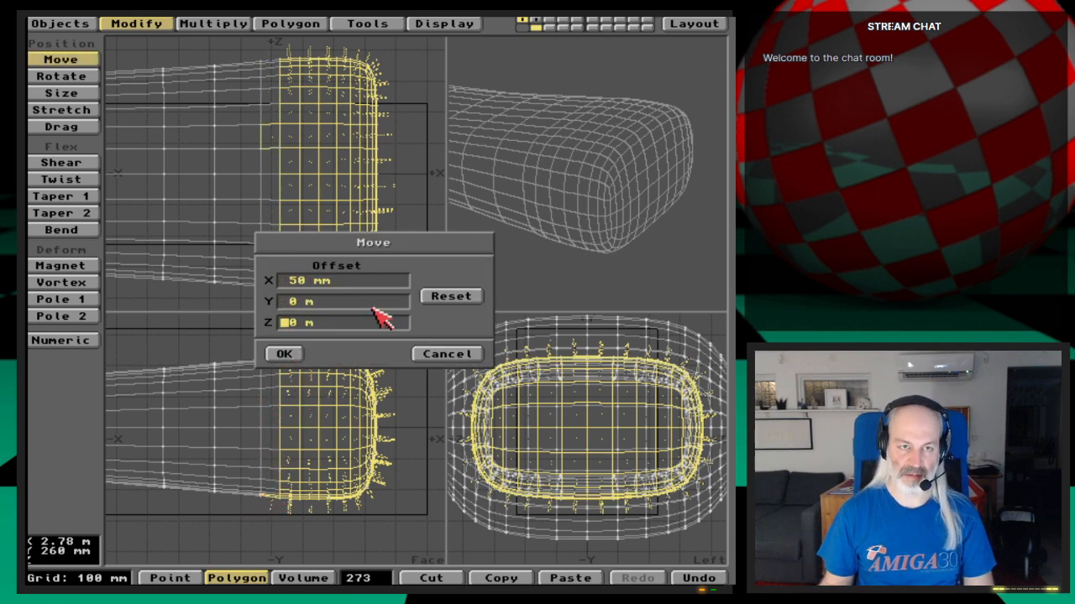
key("Return")
Step: Undo the partial deselections and the 50 mm move, restoring the selection that still includes the whole fourth ring
key("t")
left_click_drag(305, 350, 298, 403)
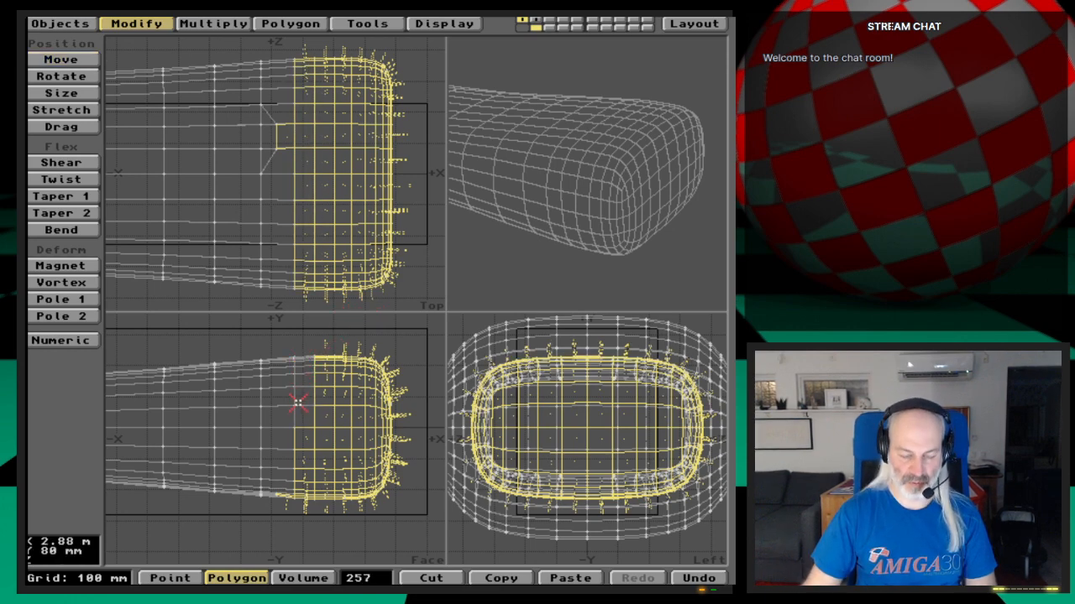
key("u")
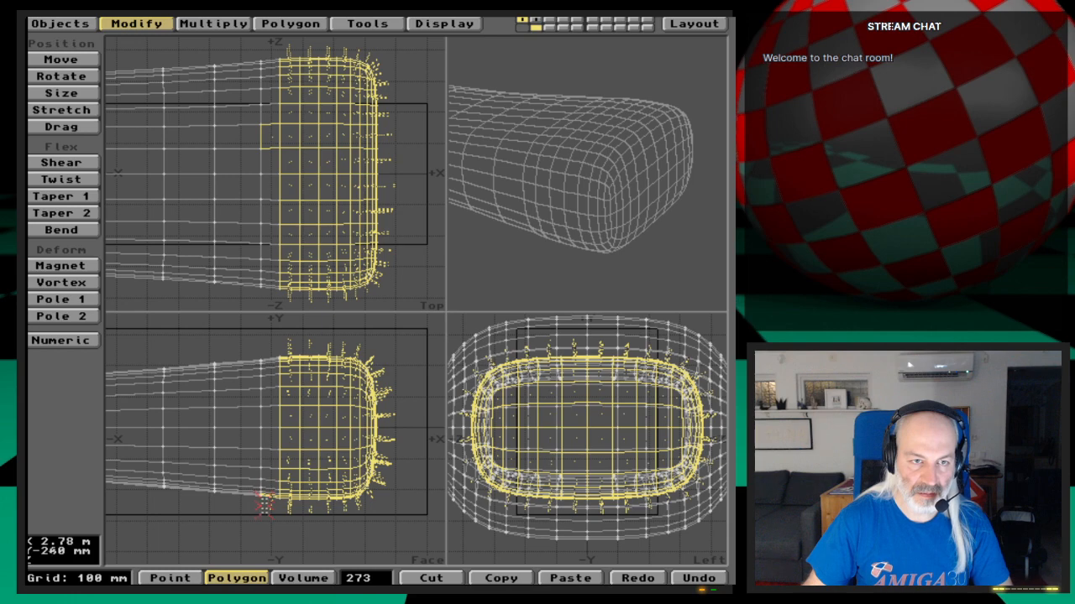
key("u")
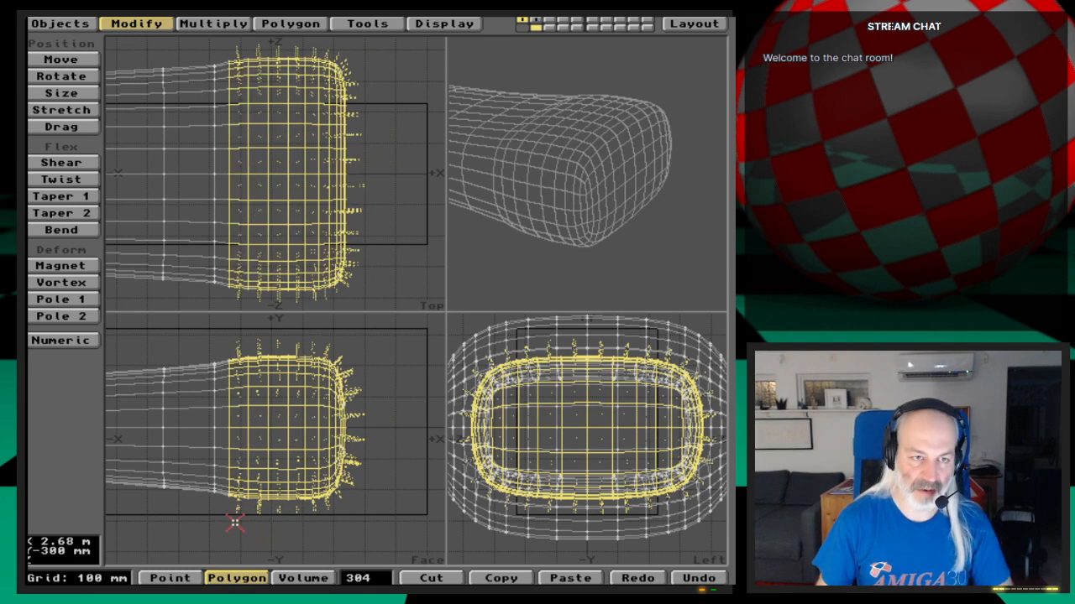
key("u")
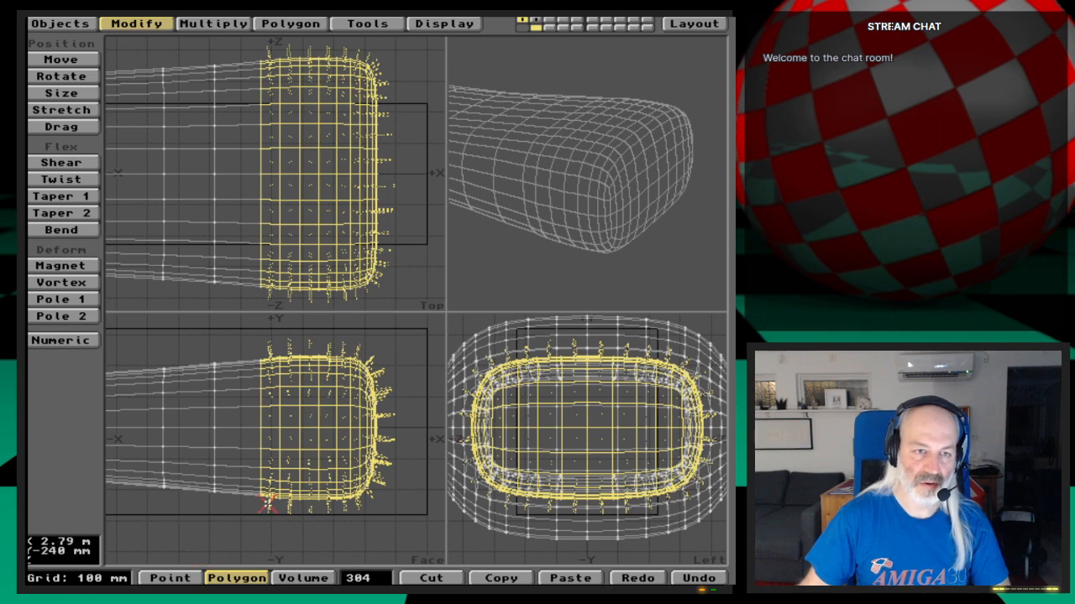
Step: Deselect the complete fourth ring of the flared end and offset the remaining selection by 50 mm along X
left_click_drag(267, 504, 267, 347)
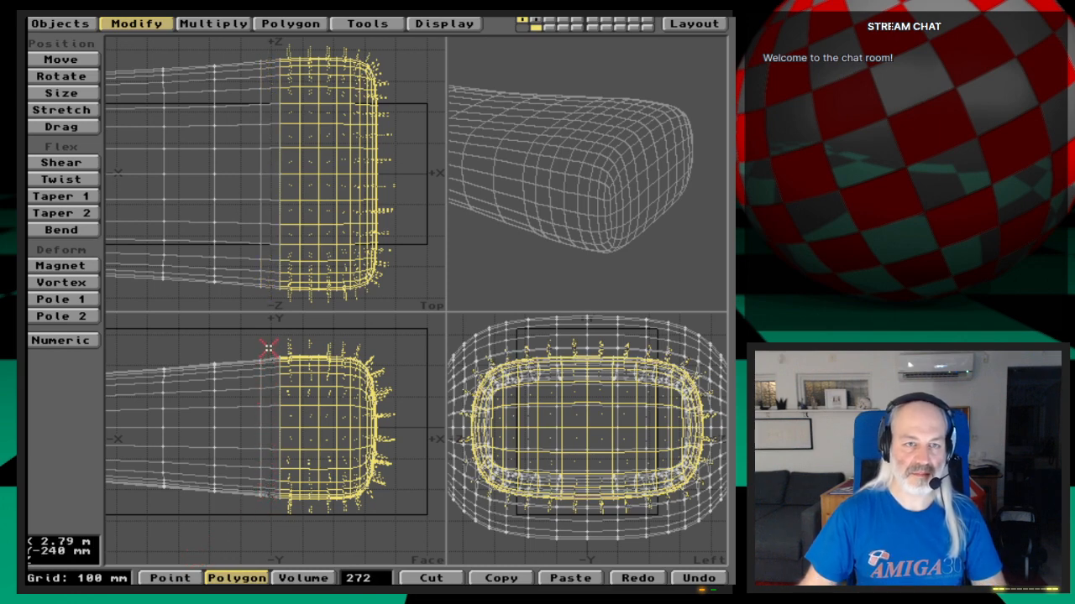
key("t")
key("n")
left_click(284, 356)
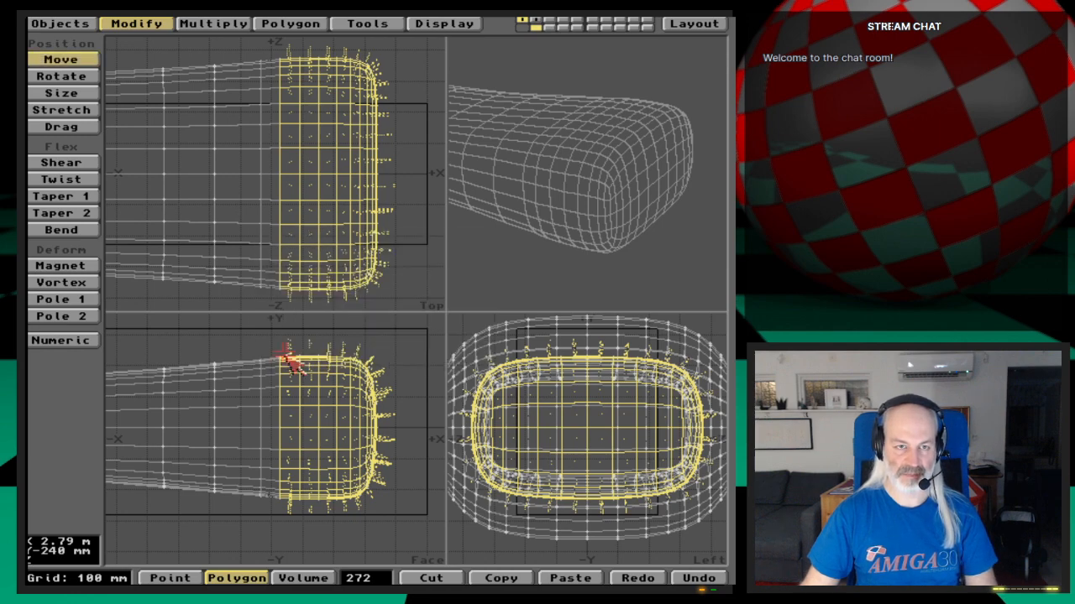
Step: Deselect the fifth ring of the flared end and move the remaining polygons 50 mm along X
key("space")
left_click_drag(303, 345, 297, 498)
key("t")
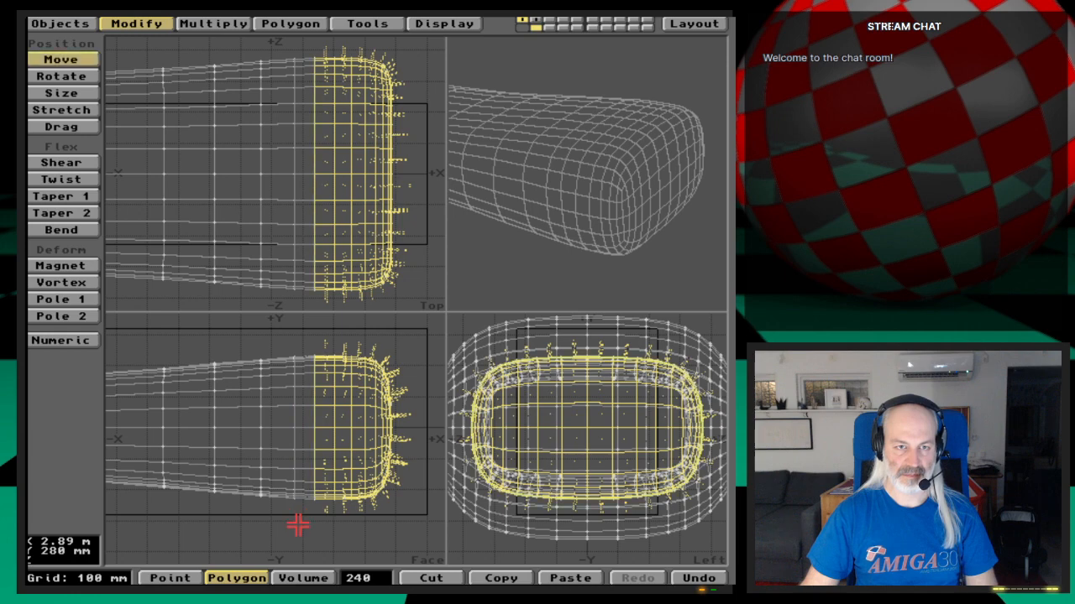
key("n")
left_click(285, 352)
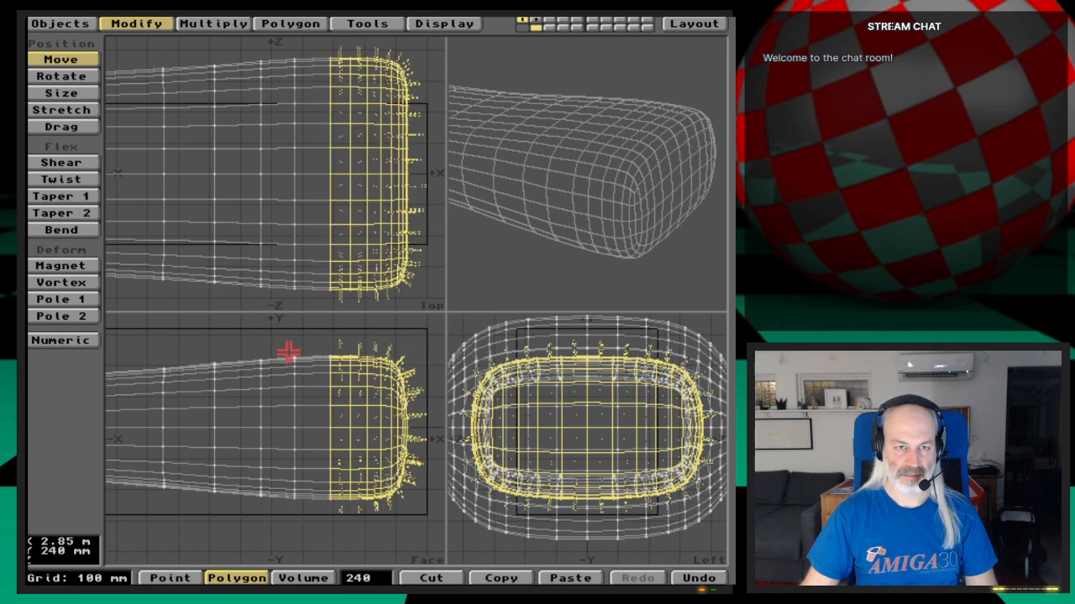
Step: Remove the sixth ring from the selection, move the end polygons 50 mm along X, and clear the selection
key("space")
mouse_move(328, 362)
left_mouse_down()
mouse_move(332, 346)
mouse_move(333, 499)
left_mouse_up()
key("t")
key("n")
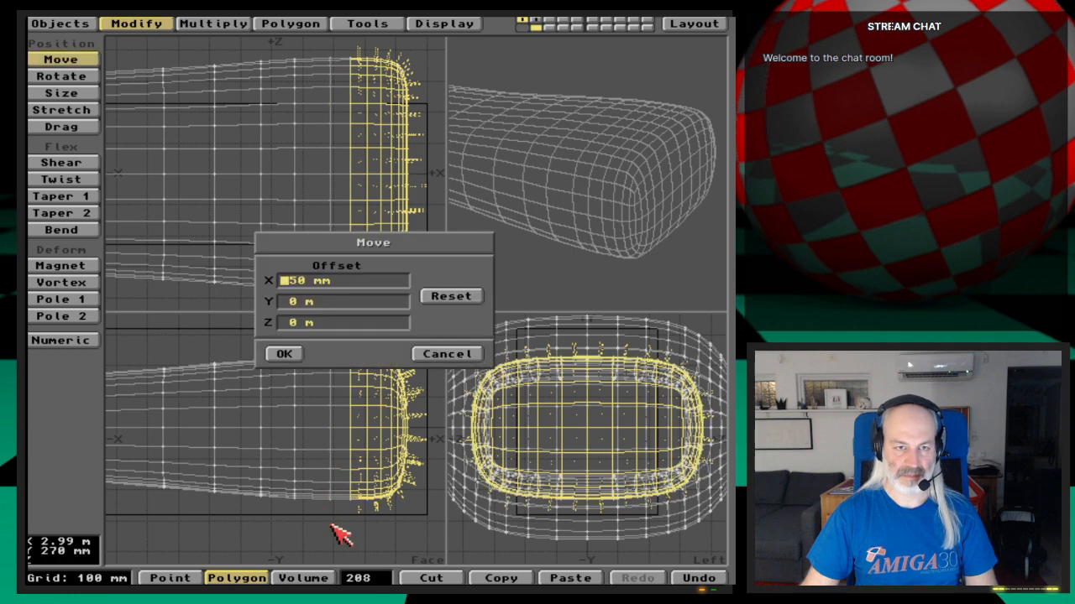
left_click(285, 354)
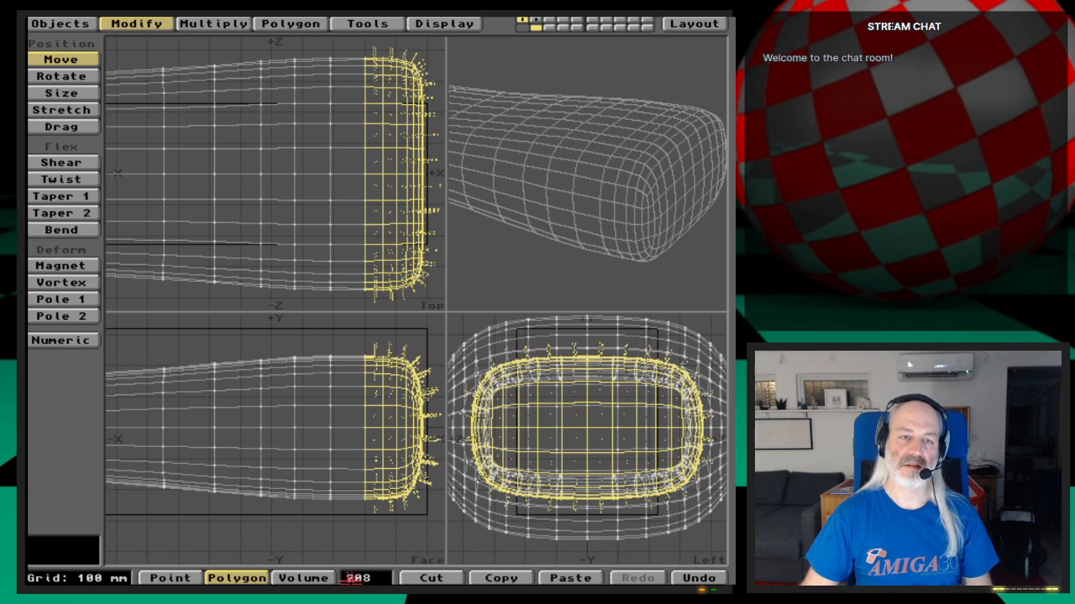
left_click(357, 578)
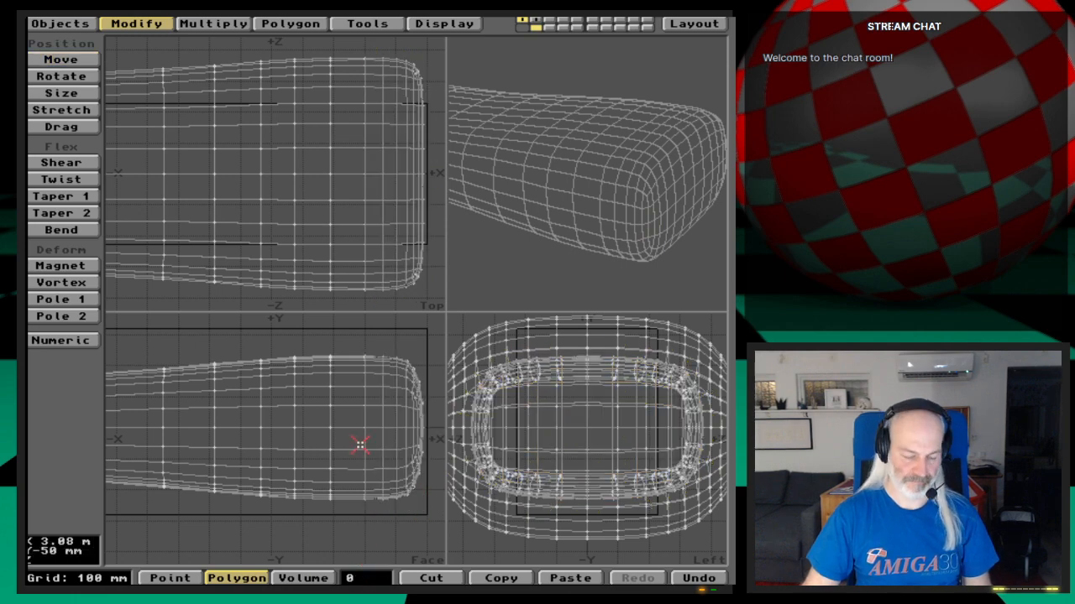
key("a")
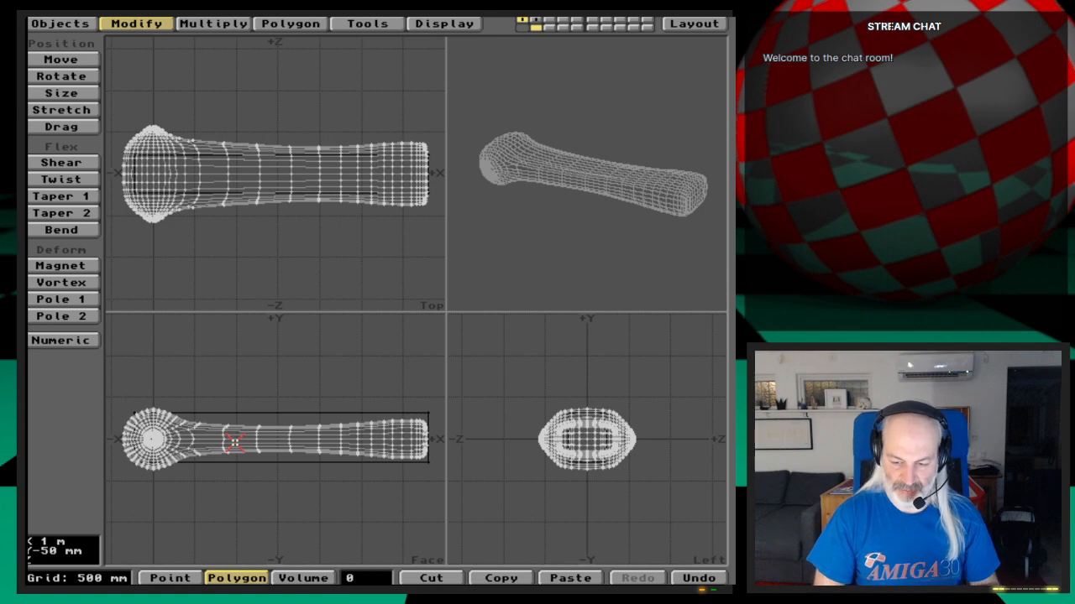
Step: Save the lengthened leg mesh as RightGear-UpperLeg_st3 in 3D:webcast/Ep.40/Objects, overwriting the existing file
key("s")
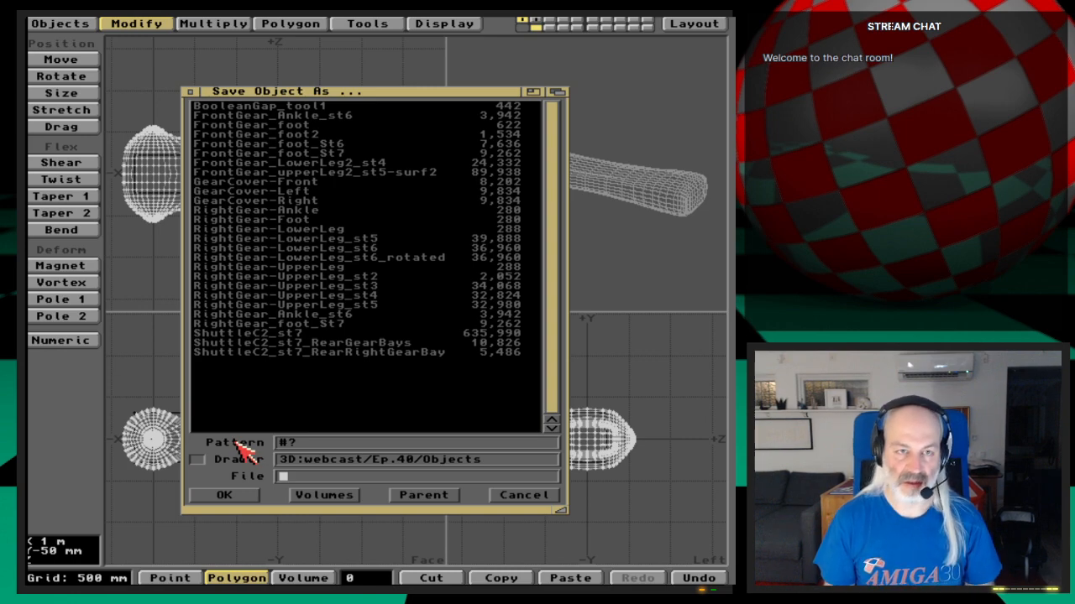
key("Down")
key("Down")
key("Down")
key("Down")
key("Down")
key("Down")
key("Down")
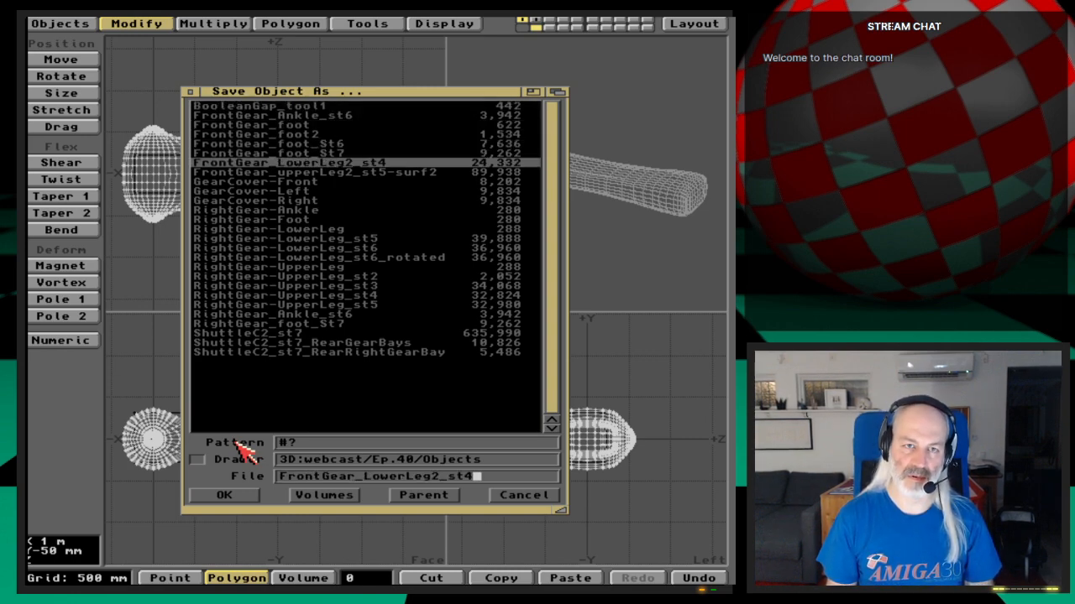
key("Down")
key("Down")
key("Down")
key("Down")
key("Down")
key("Down")
key("Down")
key("Down")
key("Down")
key("Down")
key("Down")
key("Down")
key("Down")
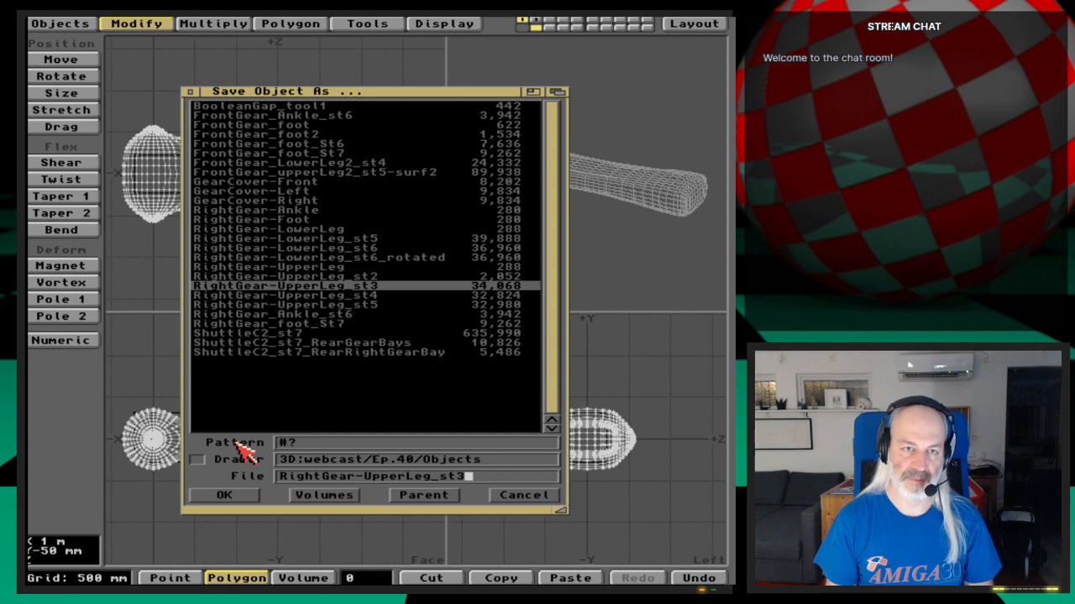
key("Return")
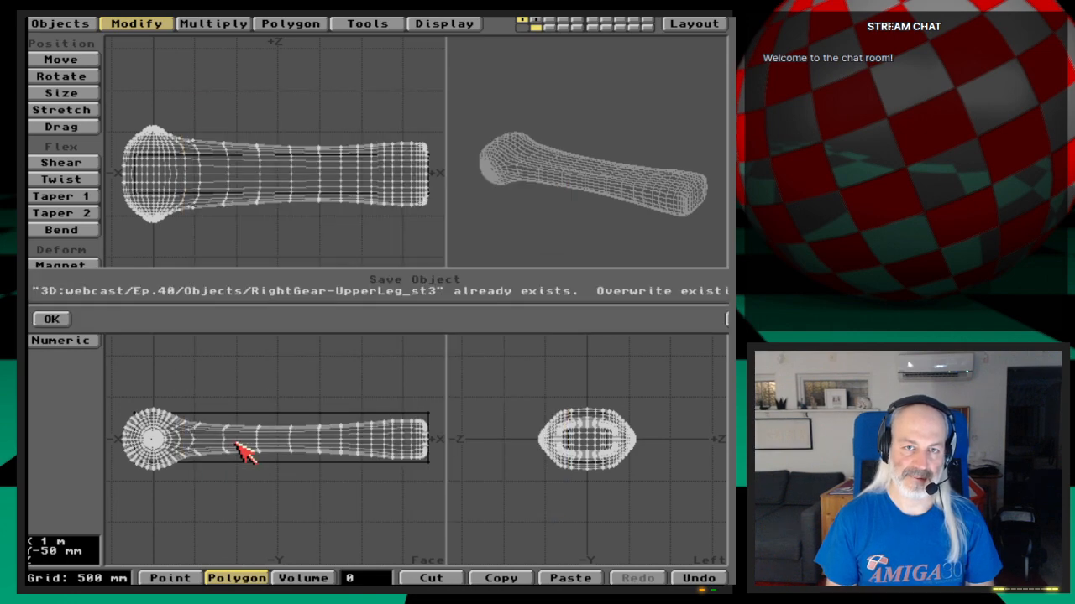
key("Return")
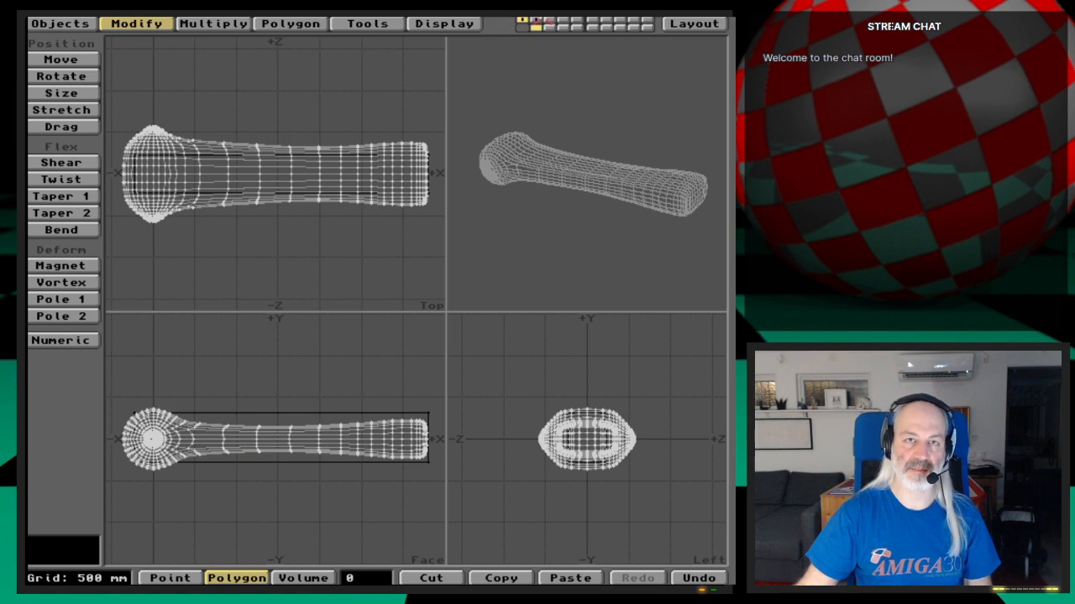
Step: Make the empty third layer active and show the leg mesh's first layer as the background
left_click(538, 21)
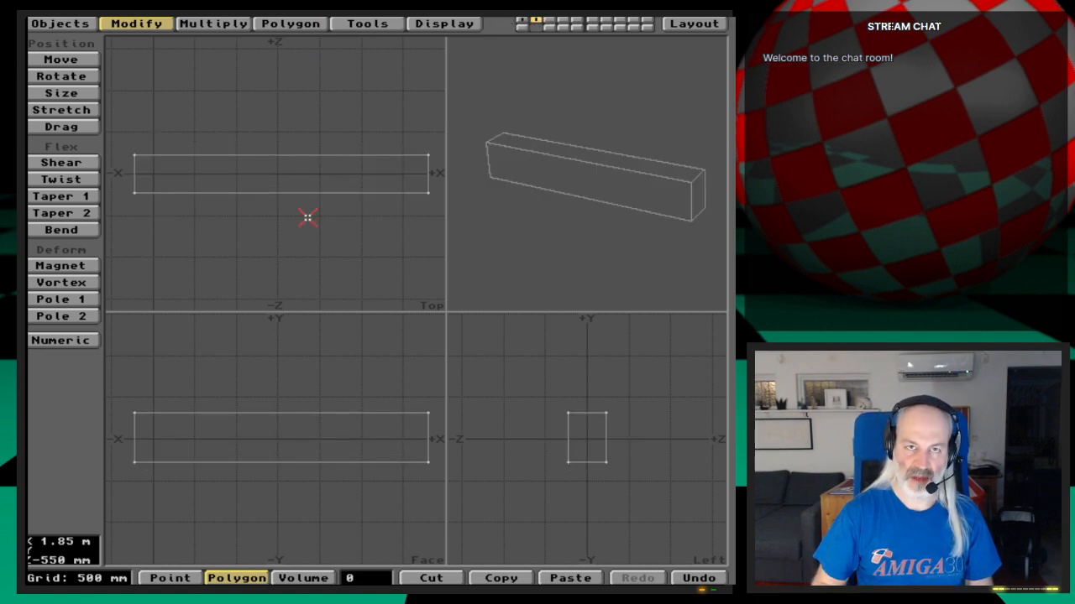
key("3")
key("alt+1")
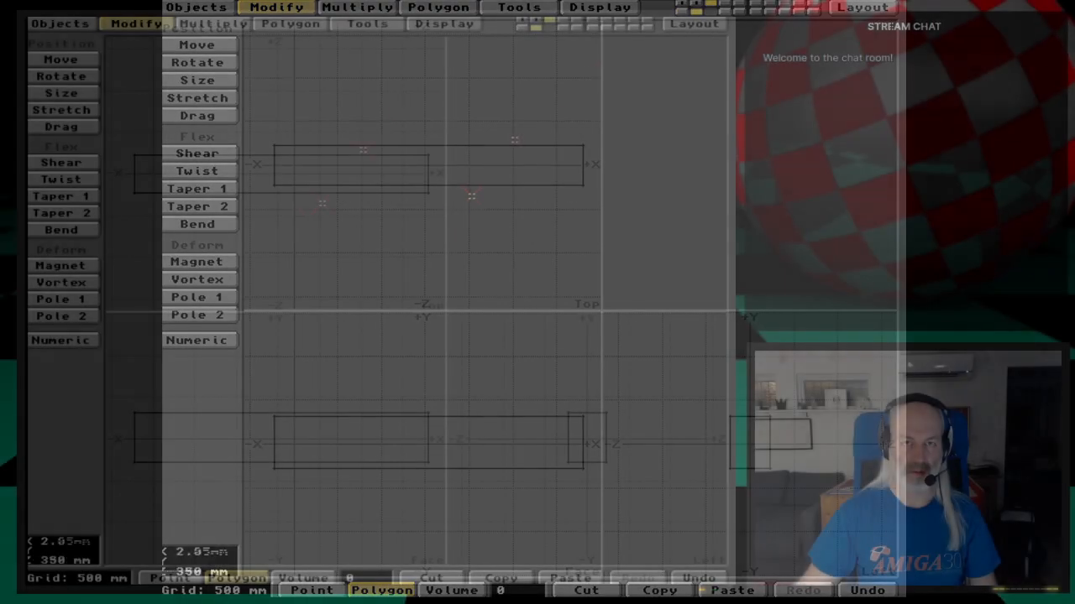
key("1")
key("3")
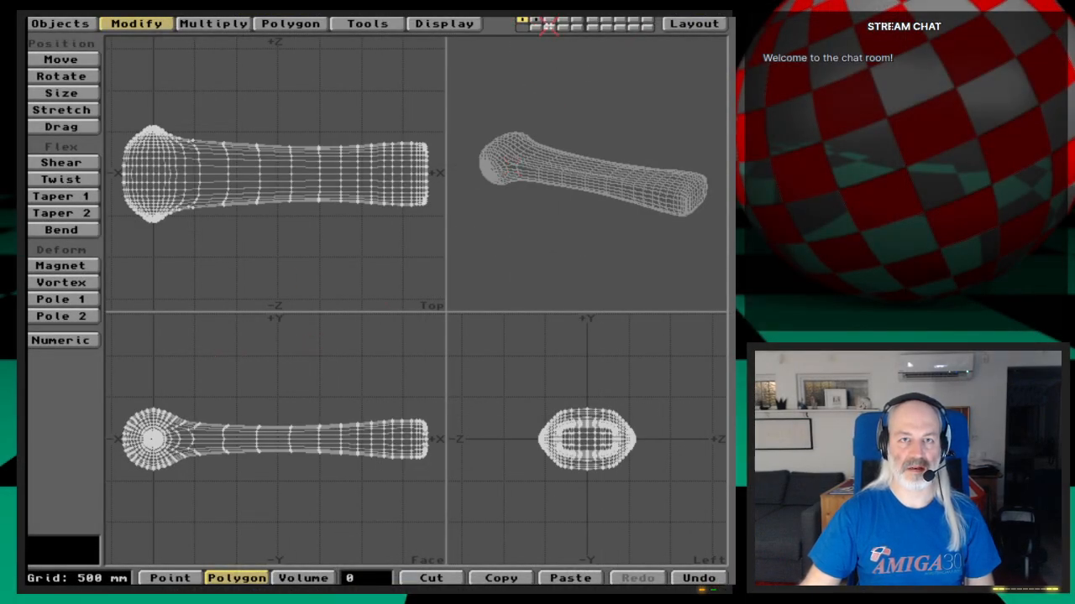
left_click(522, 28)
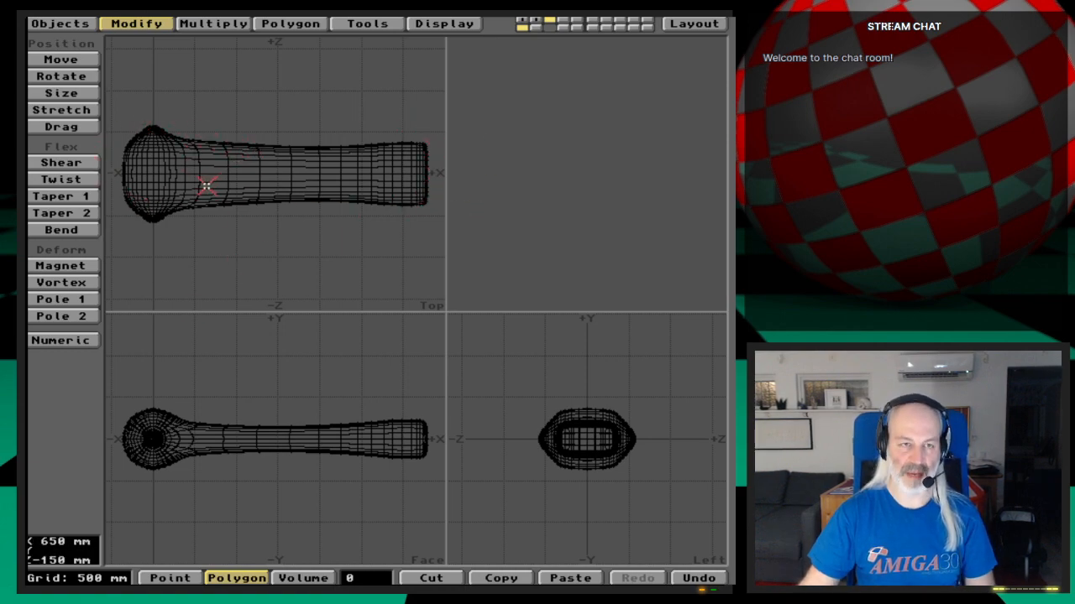
Step: Create a box around the leg's rounded end spanning -420 to 440 mm in X and Y and -420 to -230 mm in Z
left_click(54, 23)
left_click(62, 240)
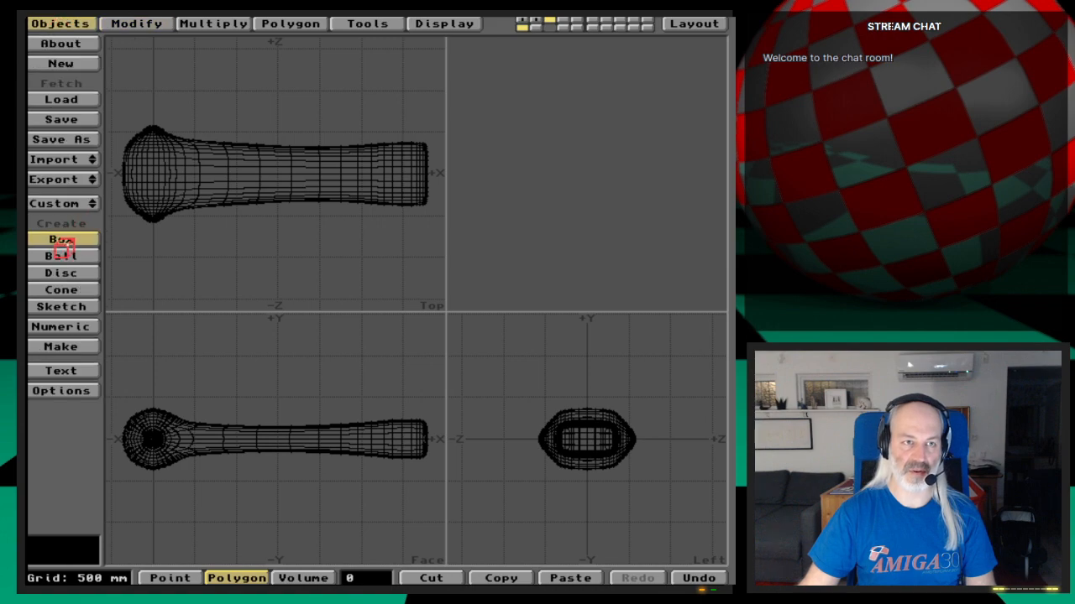
key("n")
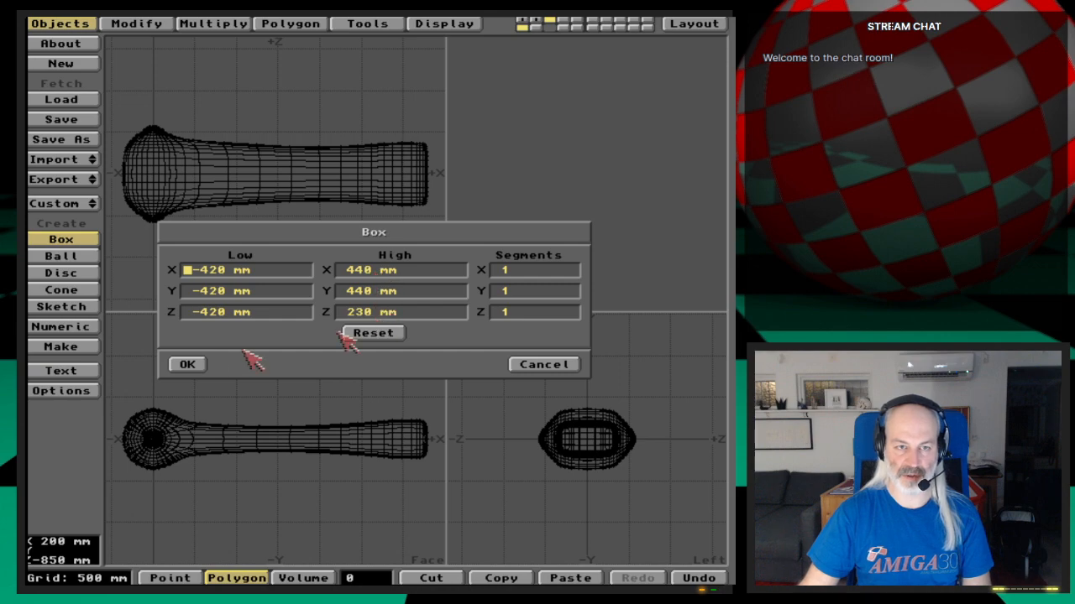
left_click(190, 364)
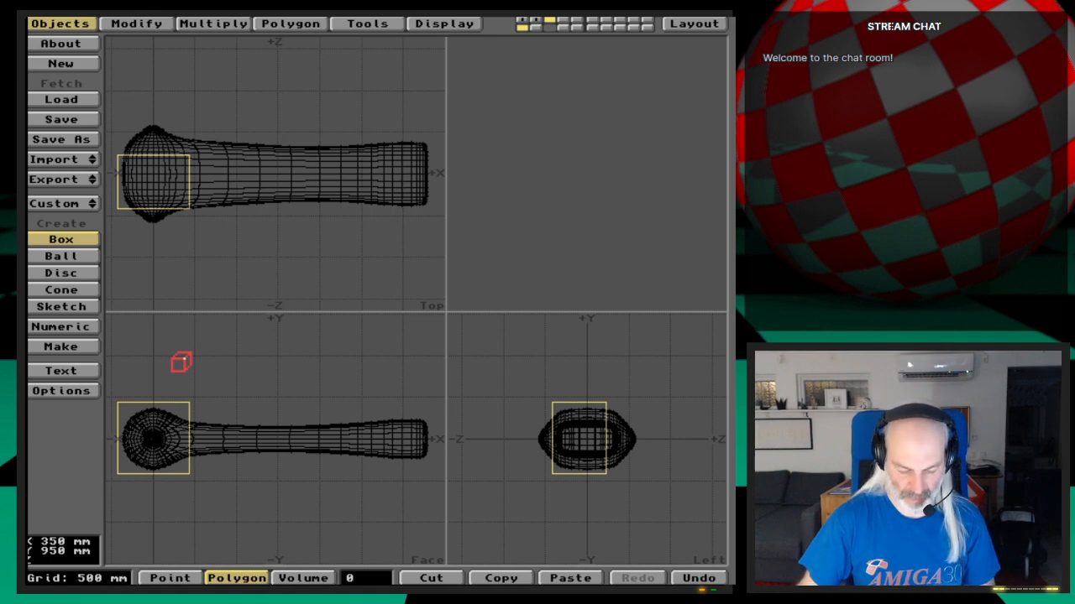
key("n")
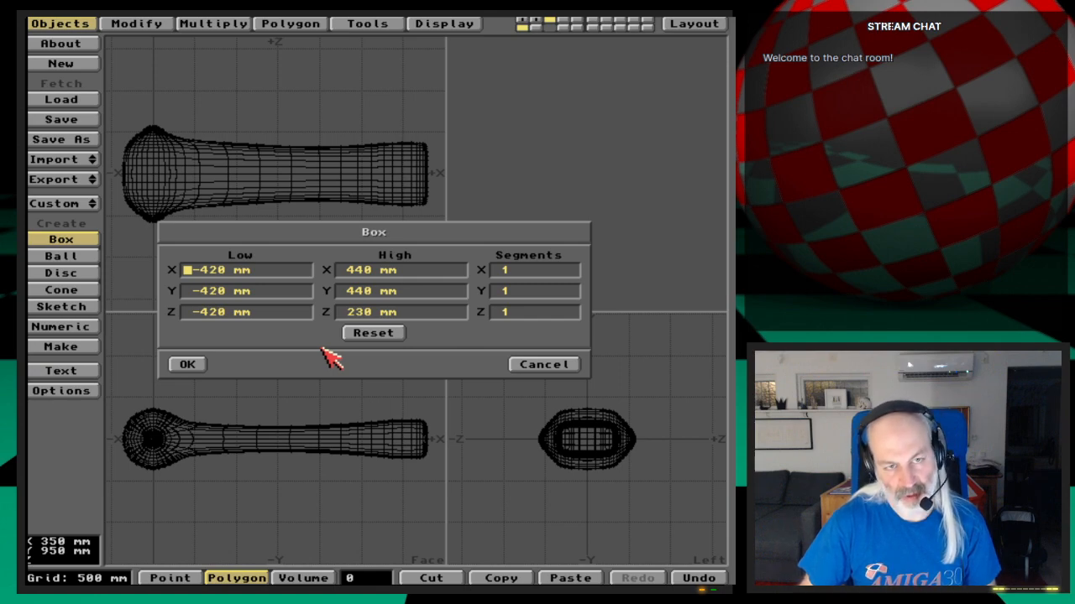
left_click(353, 313)
type("-")
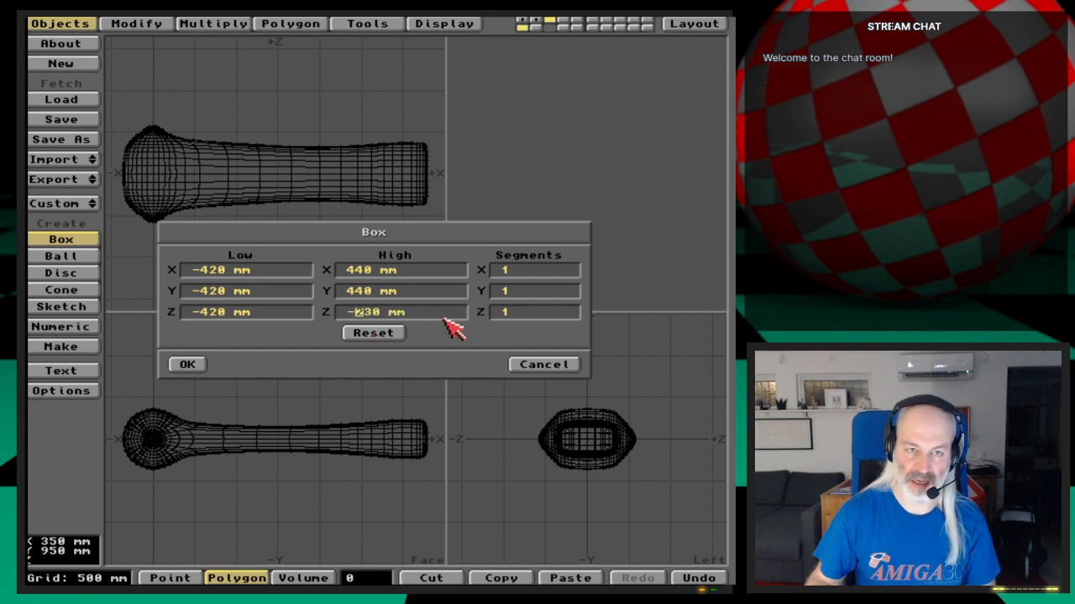
key("Tab")
key("Tab")
key("Return")
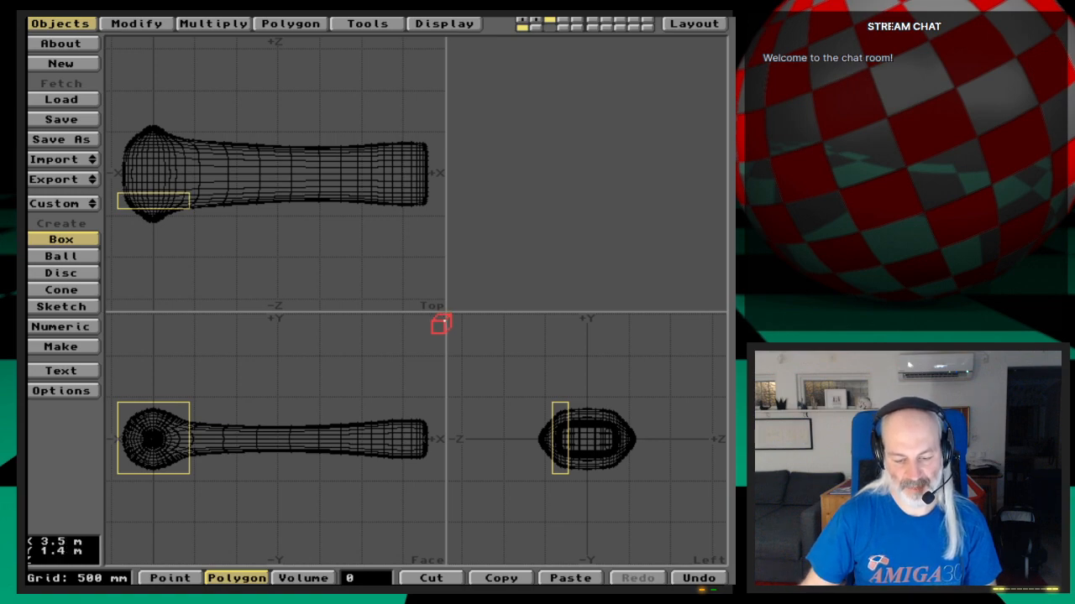
key("Return")
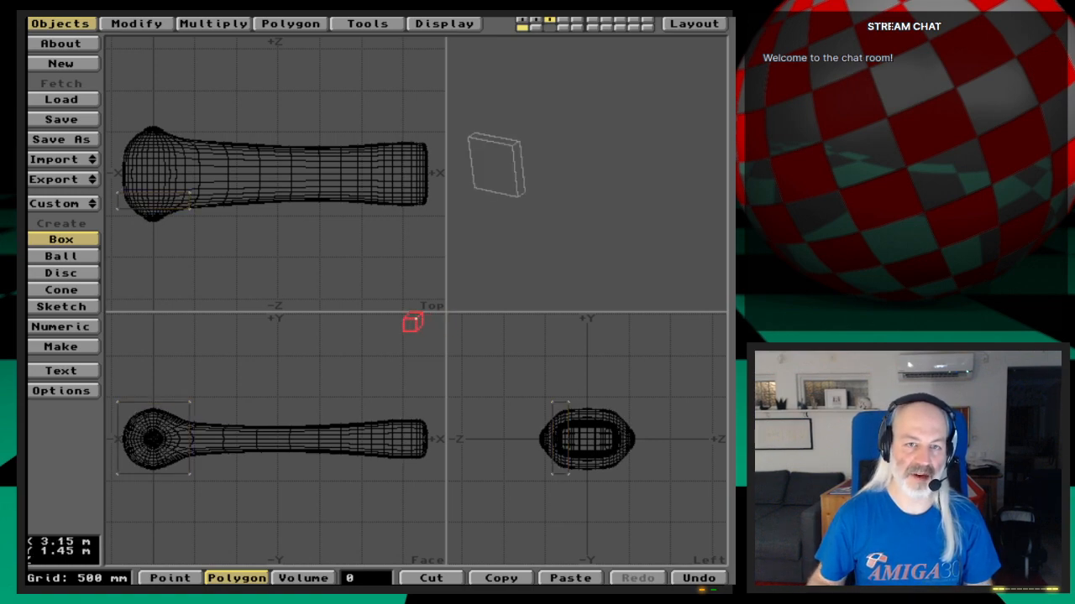
key("space")
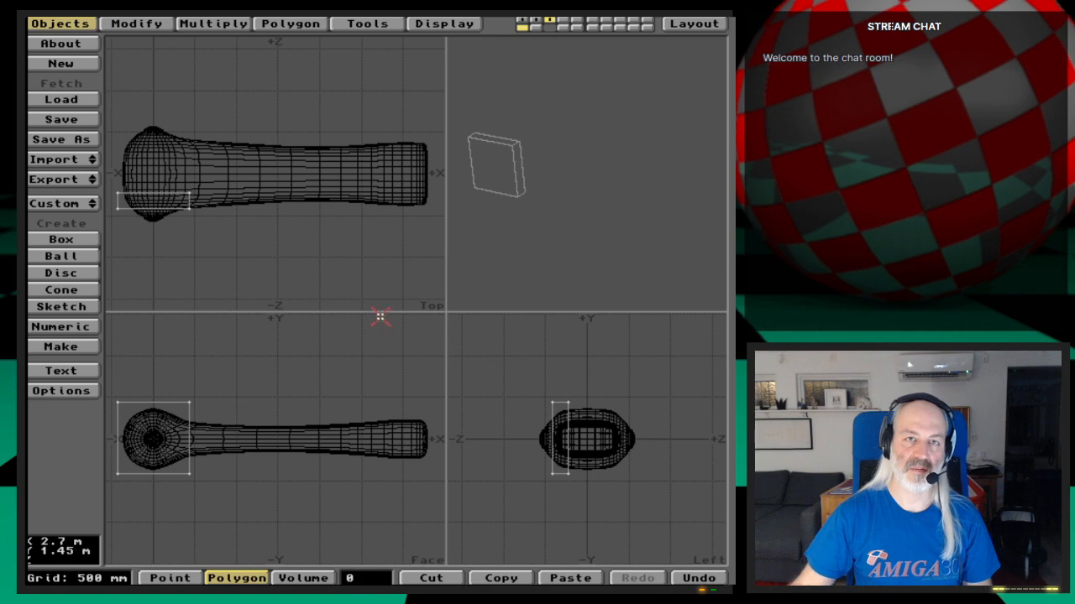
Step: Mirror the thin box across the Z = 0 plane so both sides of the leg have one
left_click(222, 22)
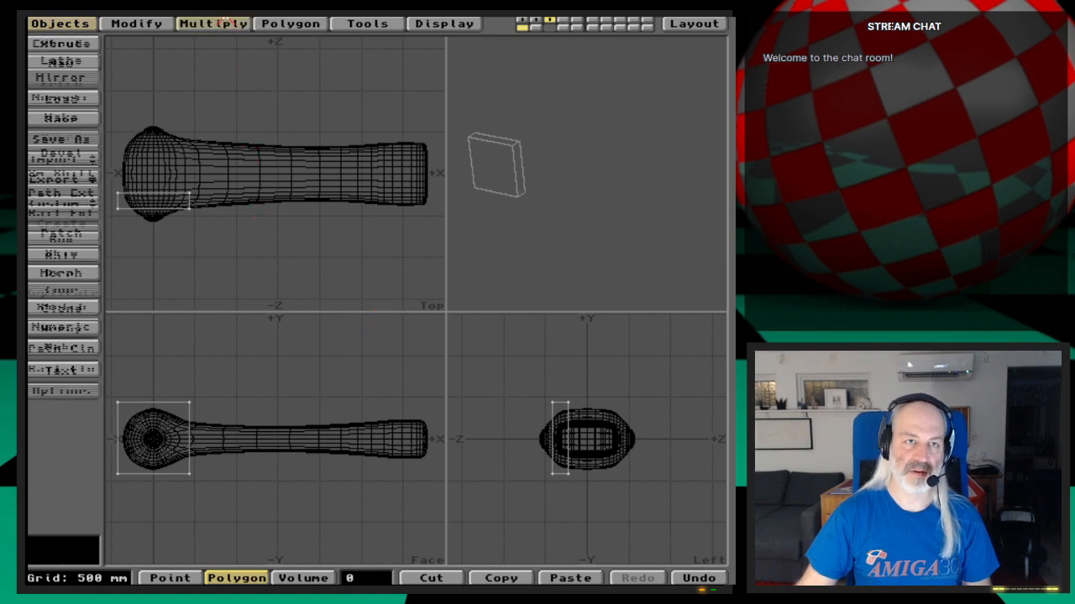
left_click(77, 78)
left_click_drag(584, 531, 587, 531)
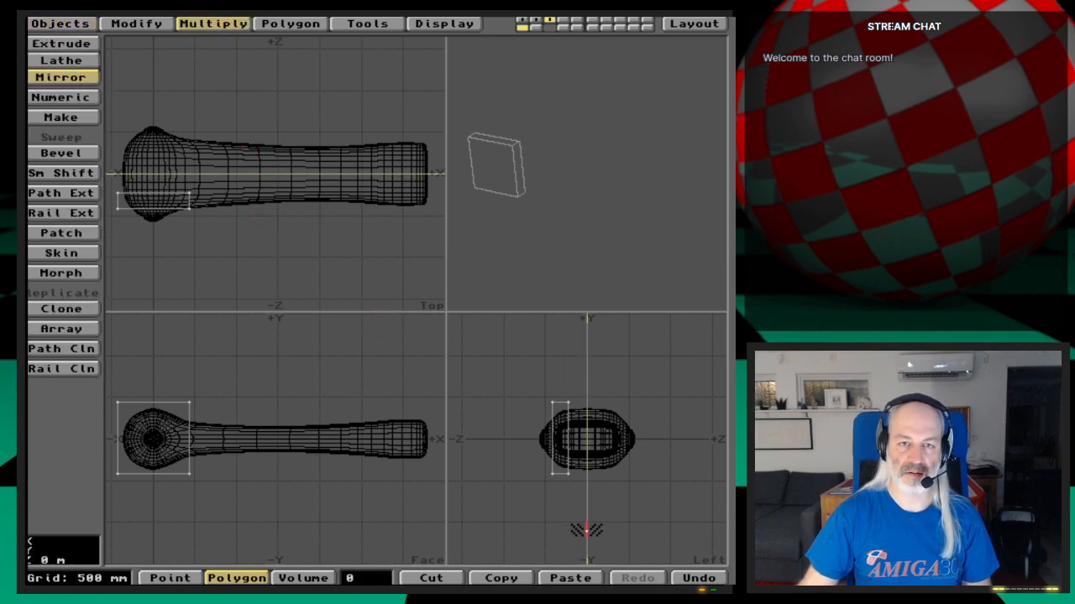
key("Return")
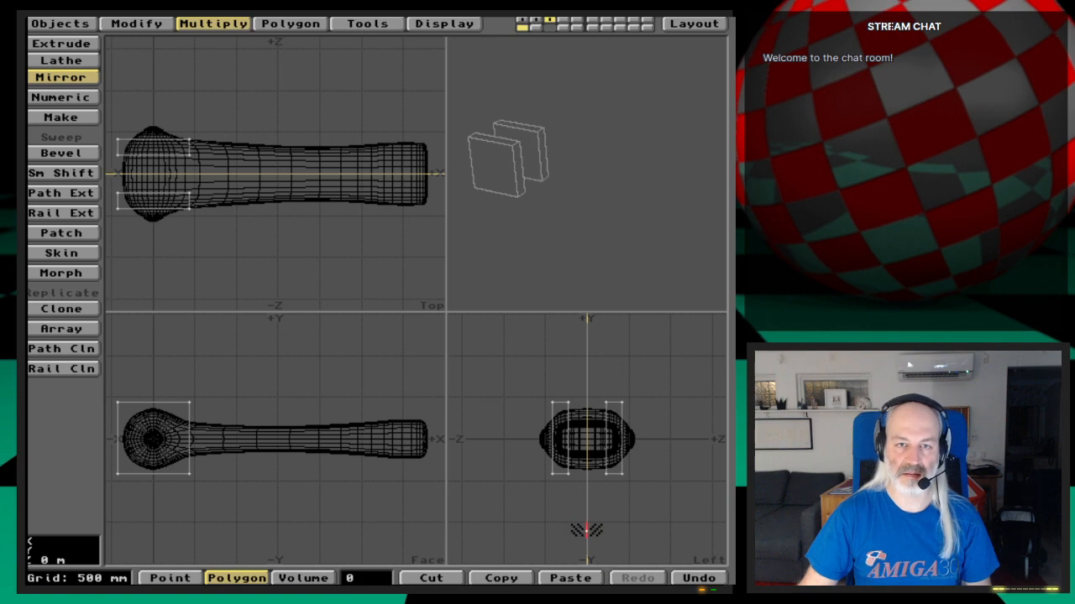
key("space")
Step: Load RightGear-LowerLeg_st5 into the empty fourth layer, with the two boxes on the third layer as the background
key("period")
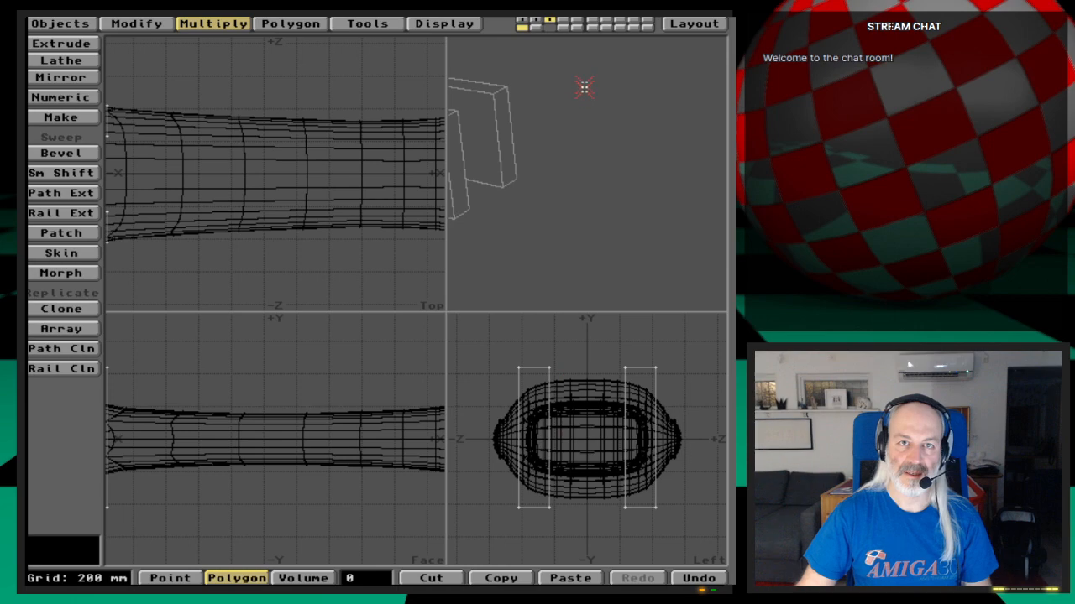
left_click(563, 21)
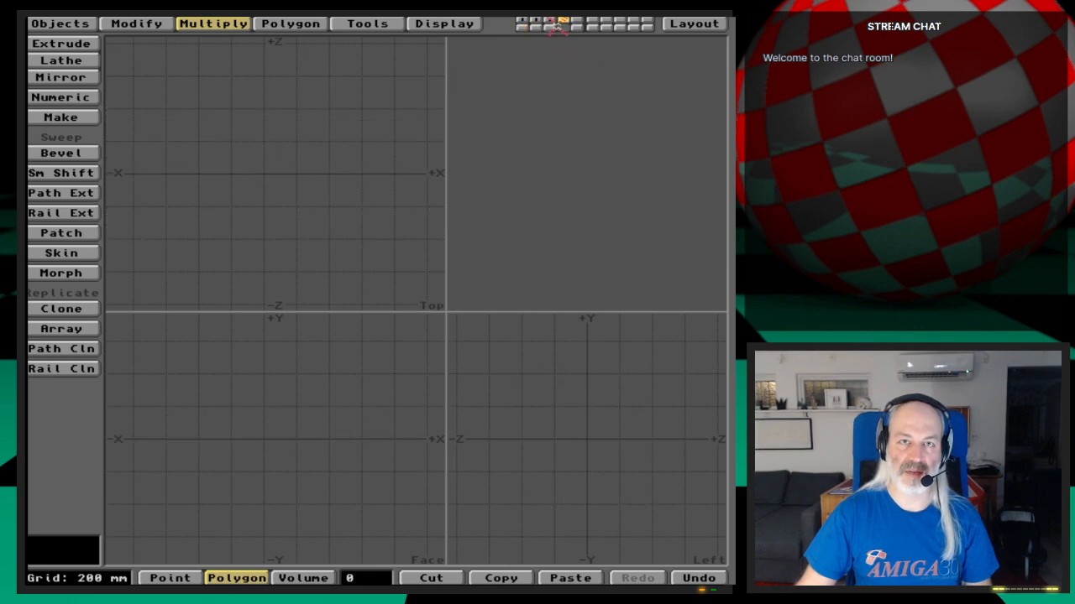
left_click(550, 28)
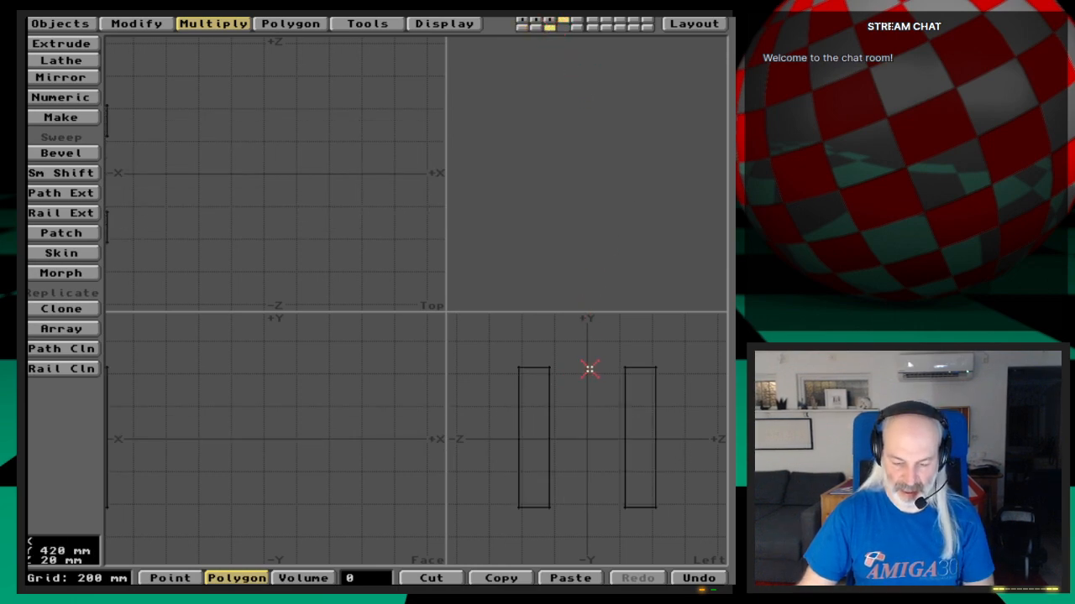
key("comma")
key("comma")
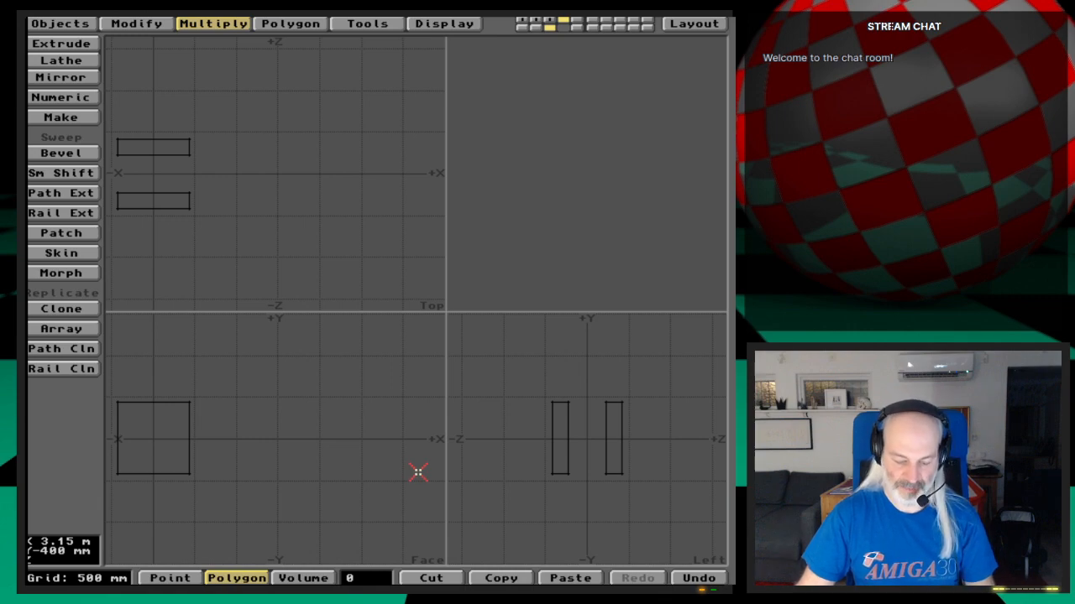
key("l")
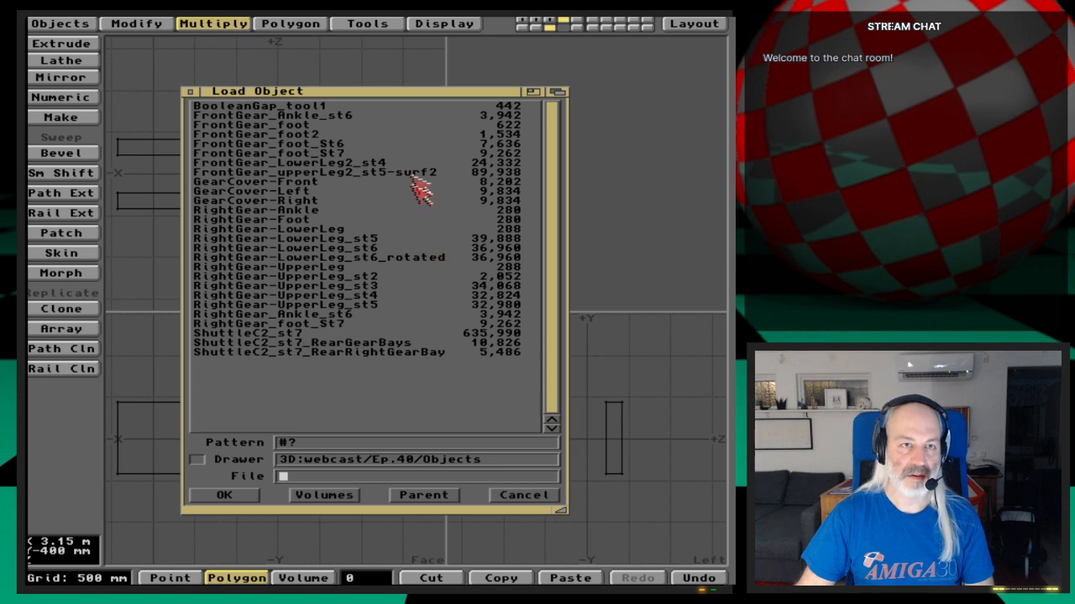
double_click(382, 240)
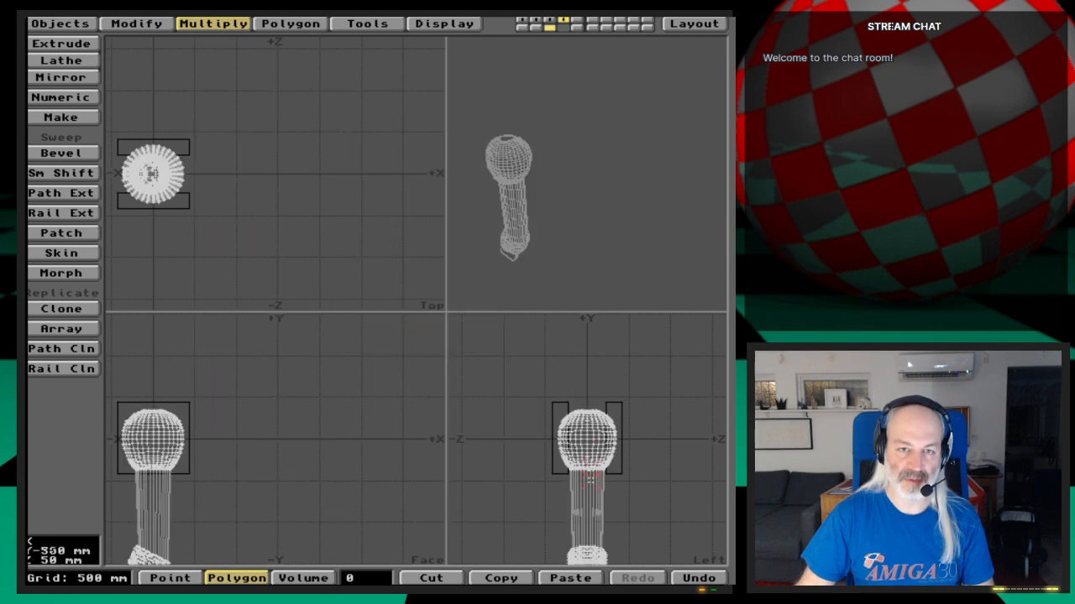
Step: Subtract the two background boxes from the lower leg's rounded head with a Boolean operation
key("period")
key("period")
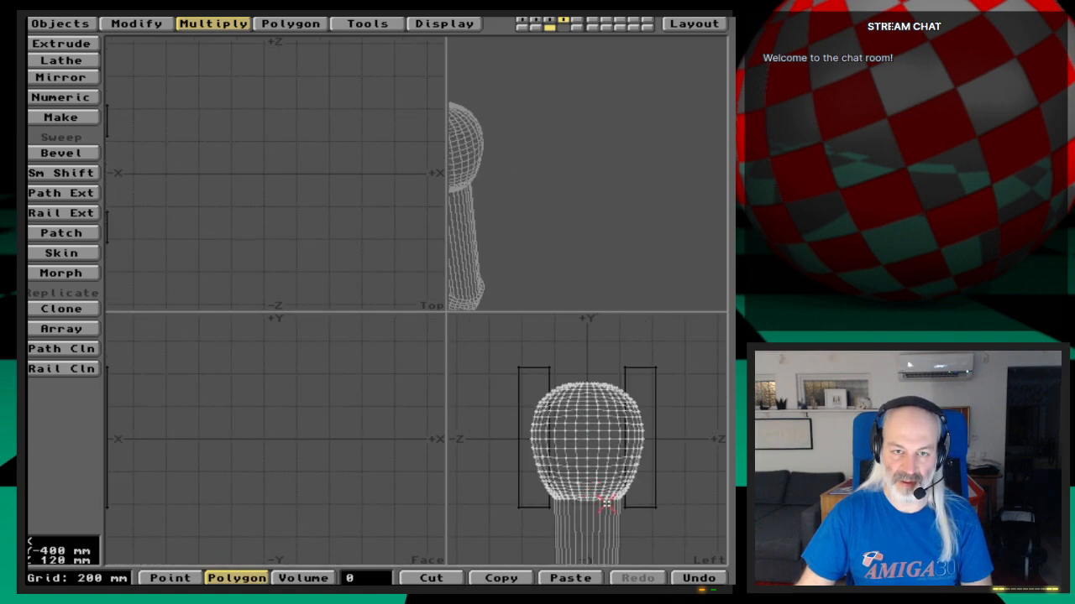
key("period")
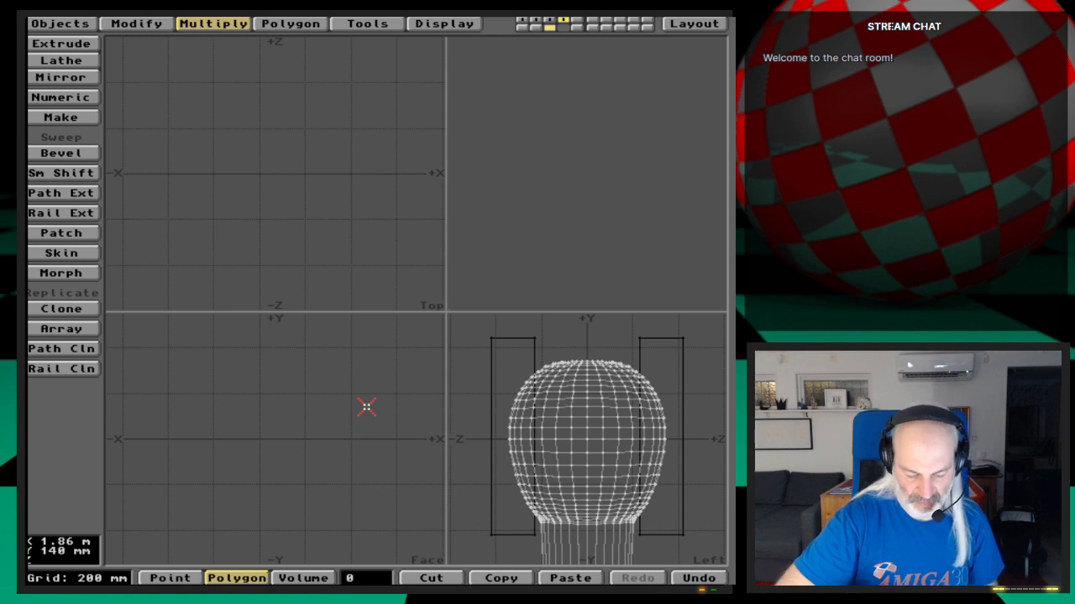
key("shift+b")
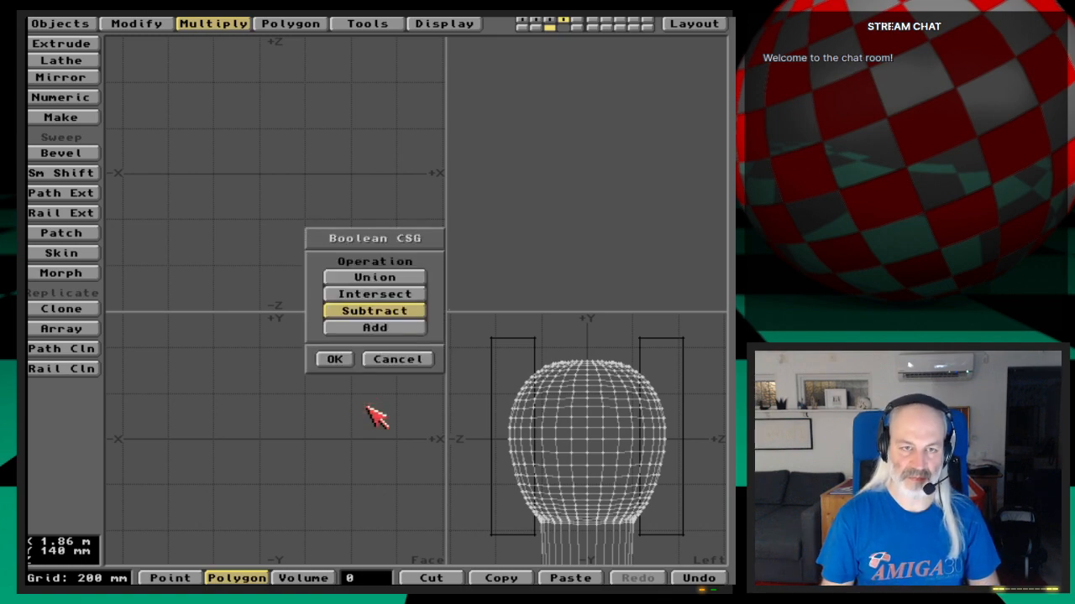
key("Return")
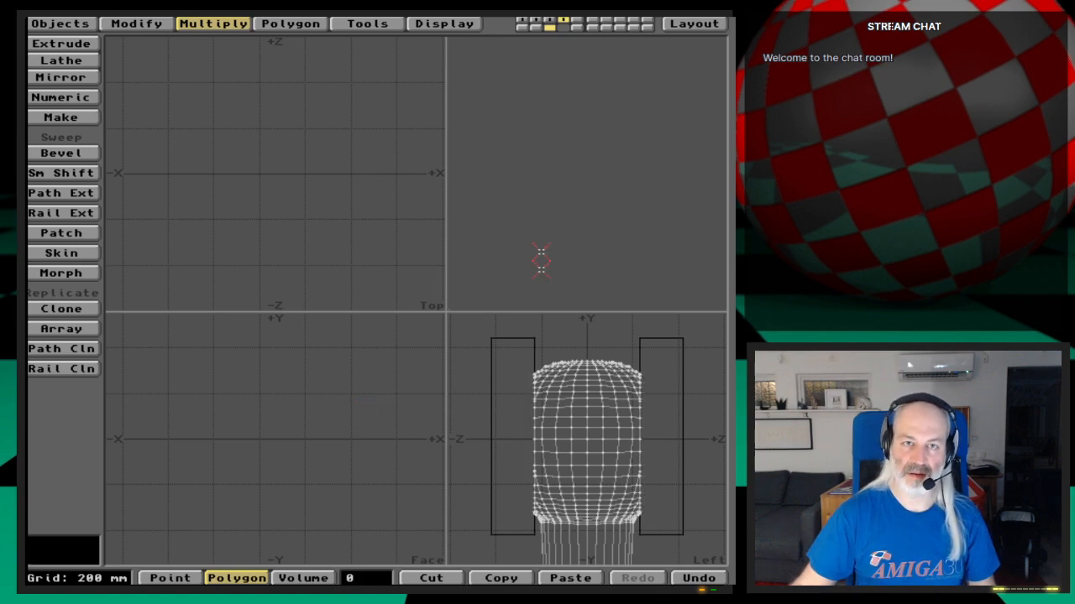
Step: Inspect the trimmed head from another angle and merge the lower leg's points using the Automatic setting
key("a")
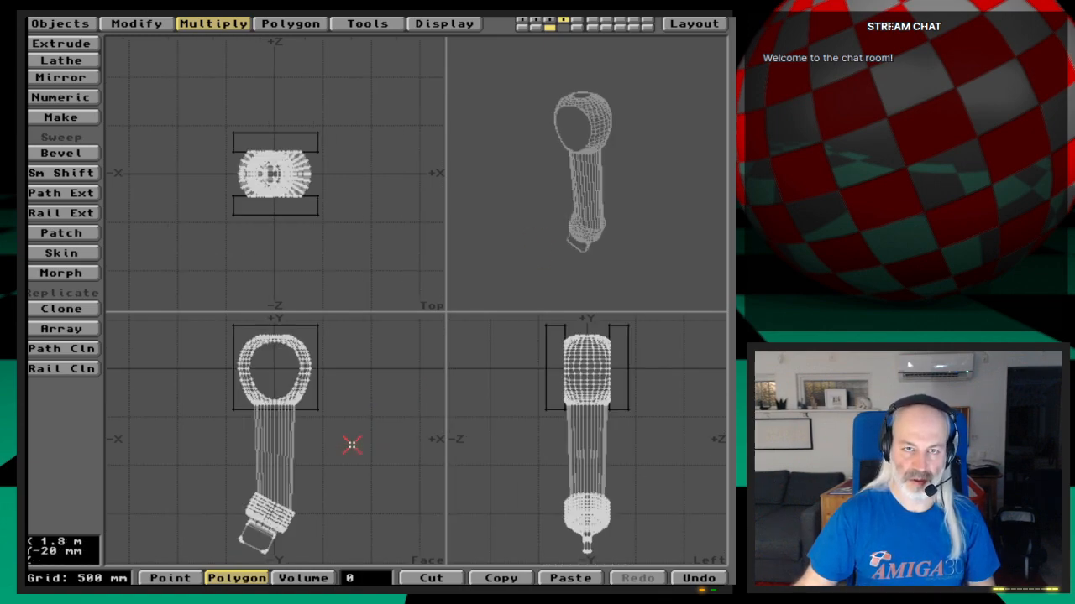
left_click_drag(530, 221, 549, 199)
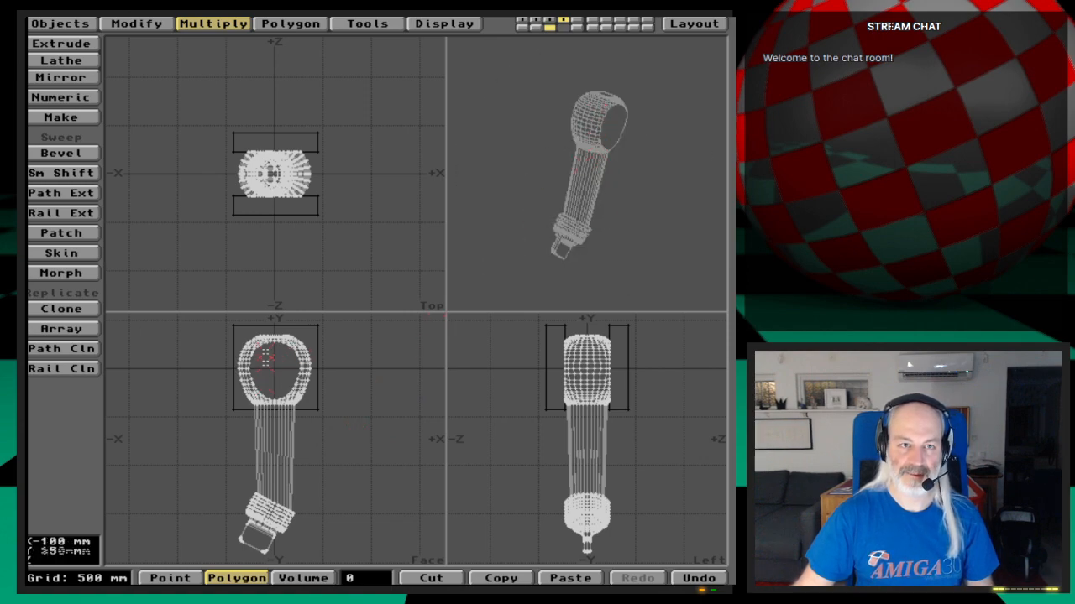
key(".")
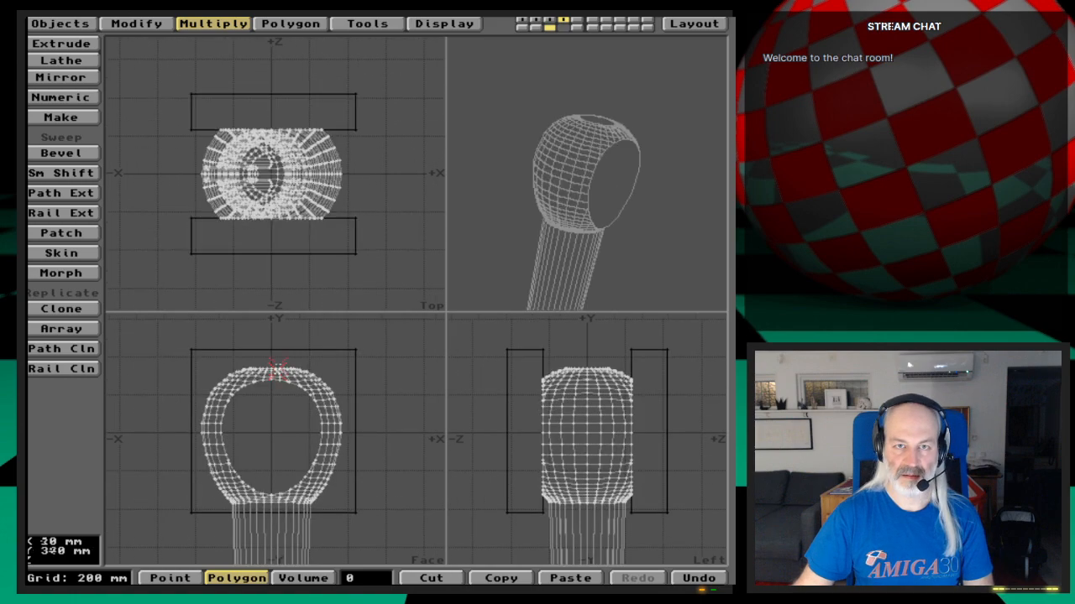
key("m")
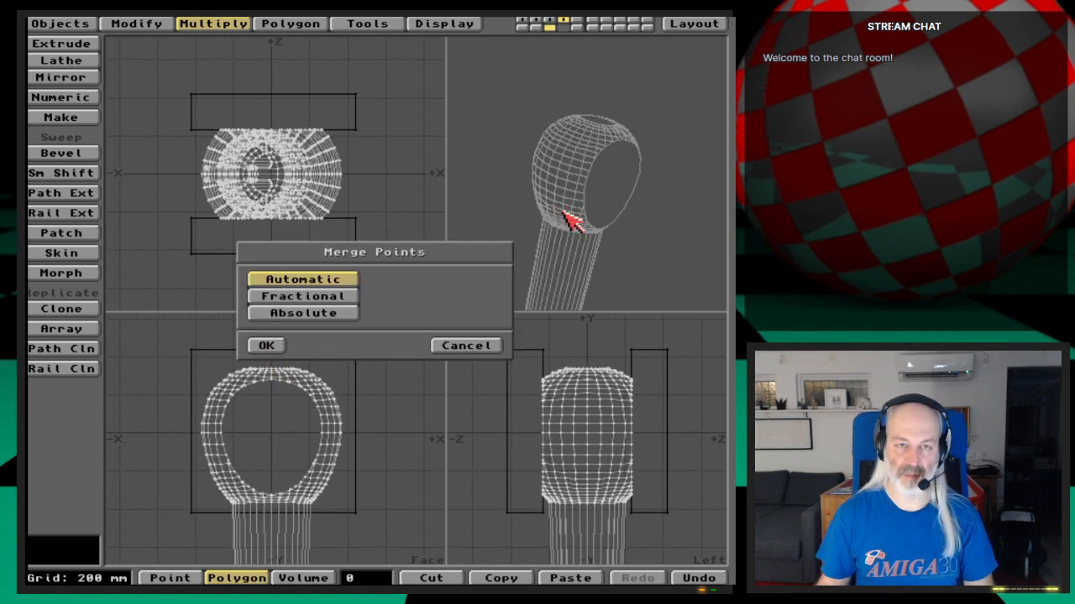
key("Return")
key("Return")
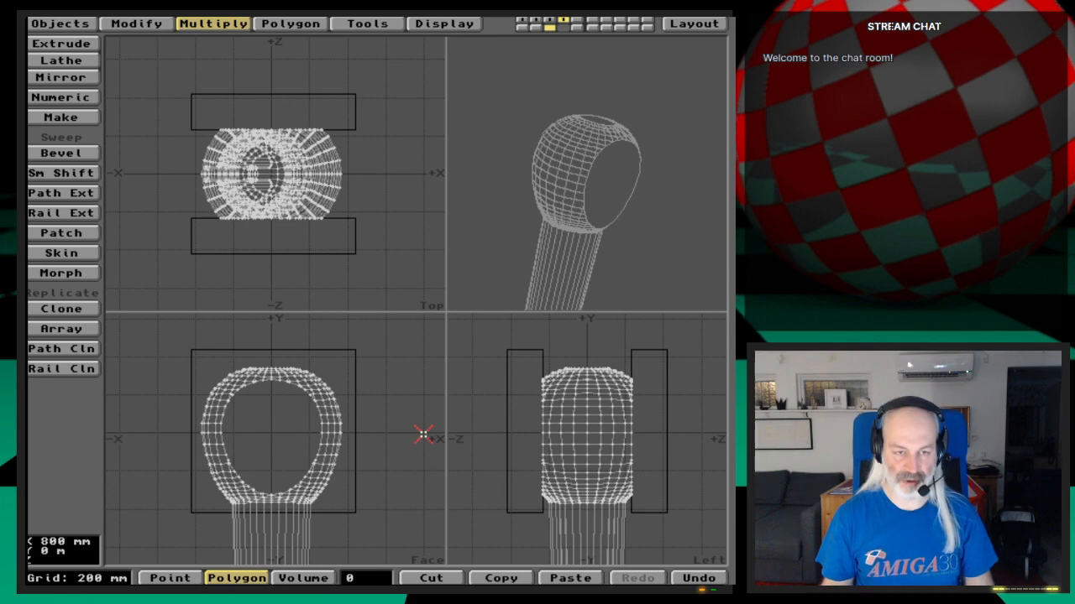
Step: Compare the trimmed lower leg with the upper leg mesh on the first layer, and leave no background layer shown
key("s")
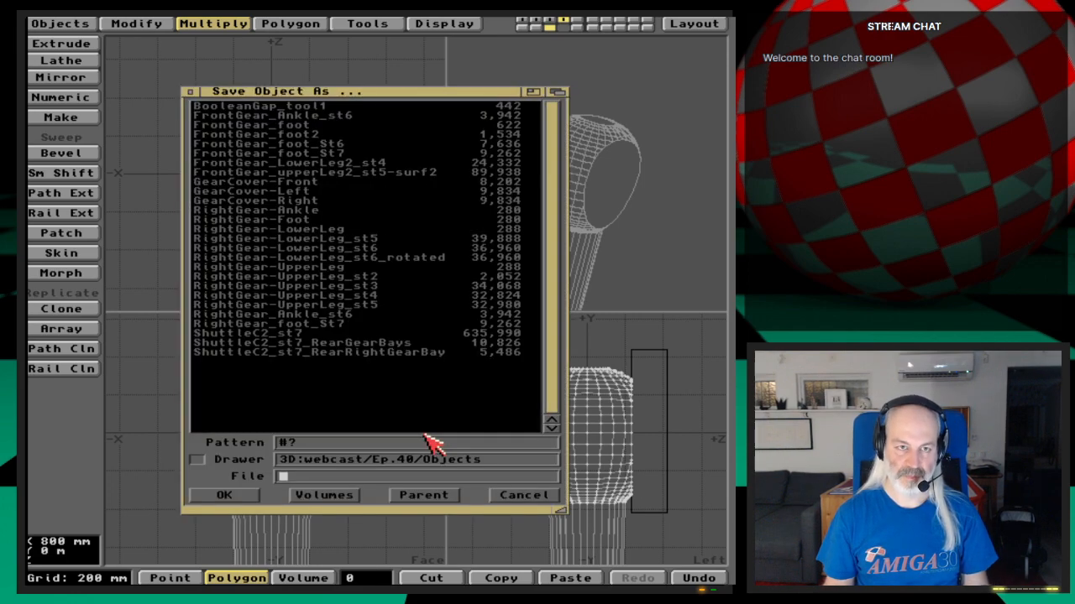
left_click(523, 495)
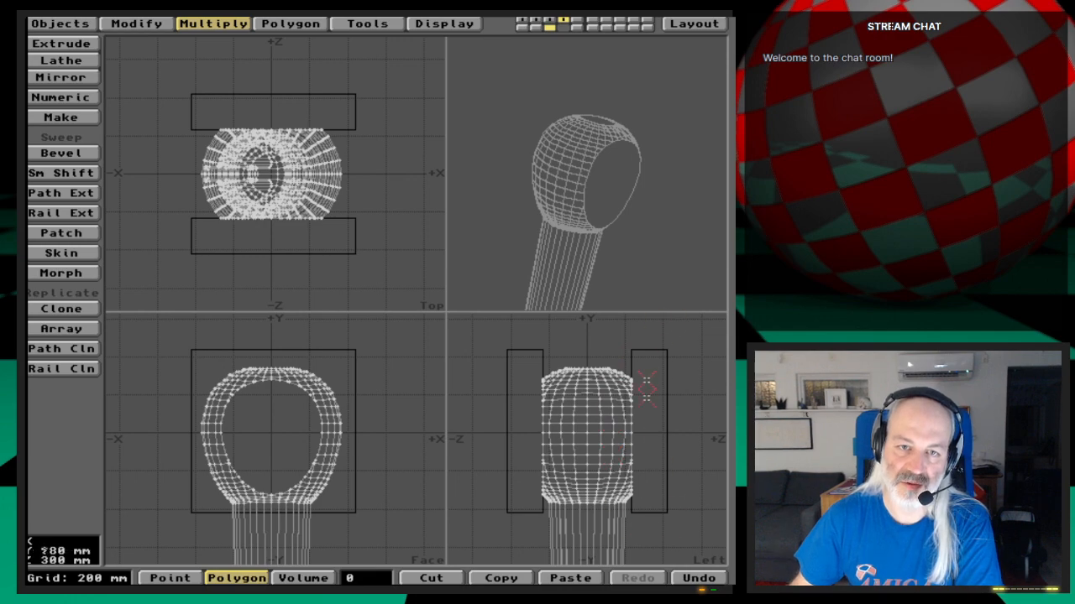
left_click(521, 27)
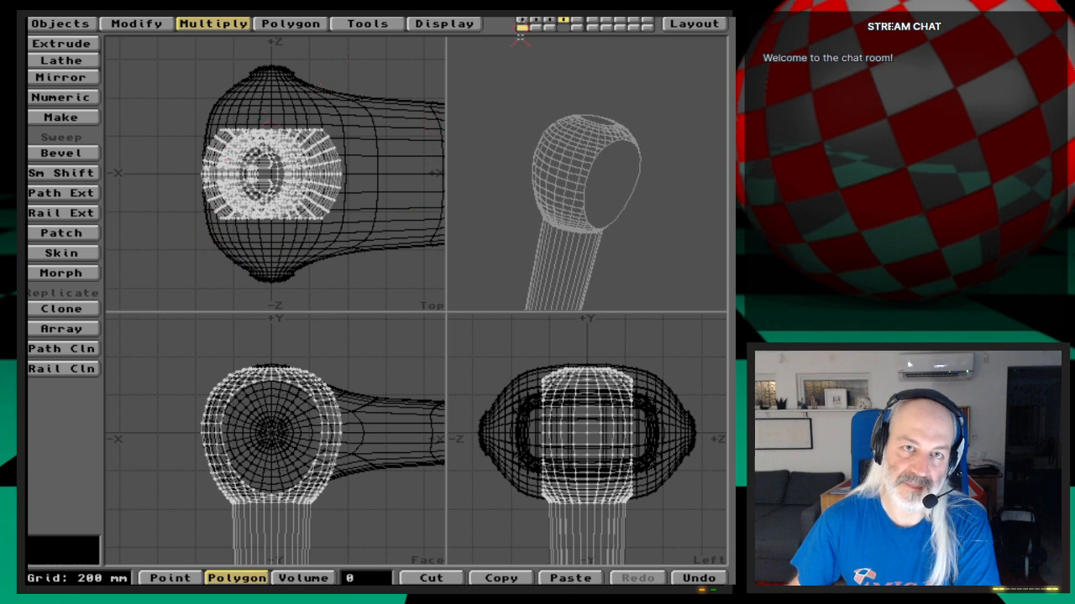
left_click(566, 21)
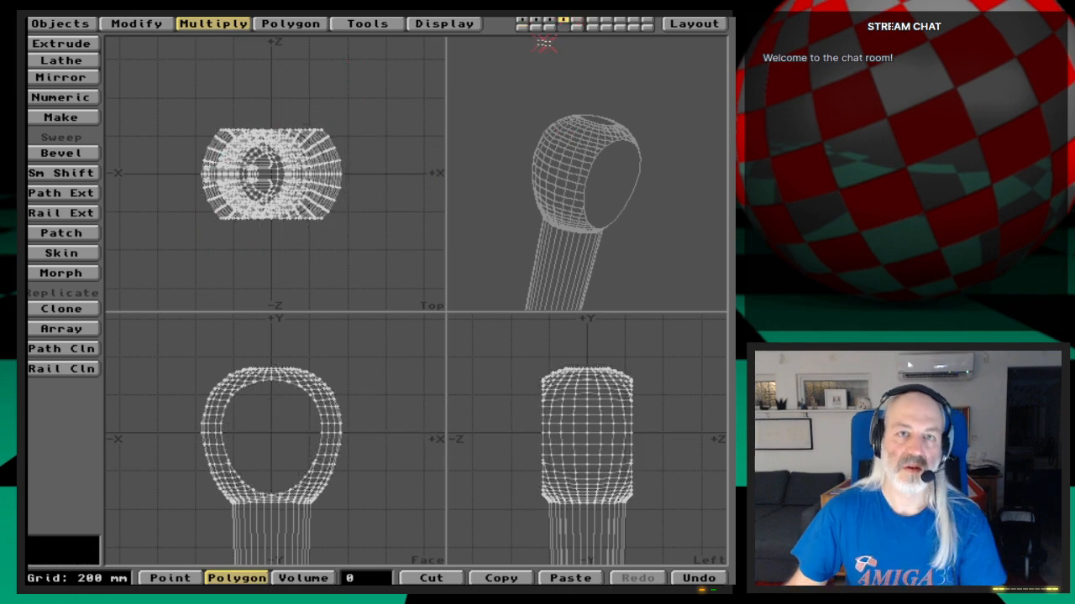
left_click(550, 27)
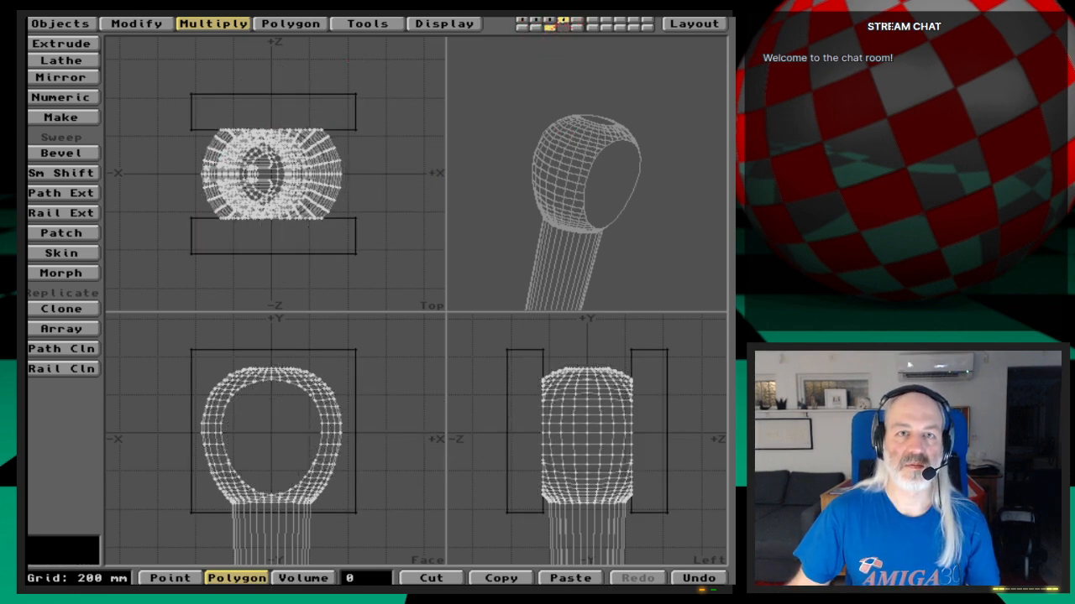
left_click(550, 27)
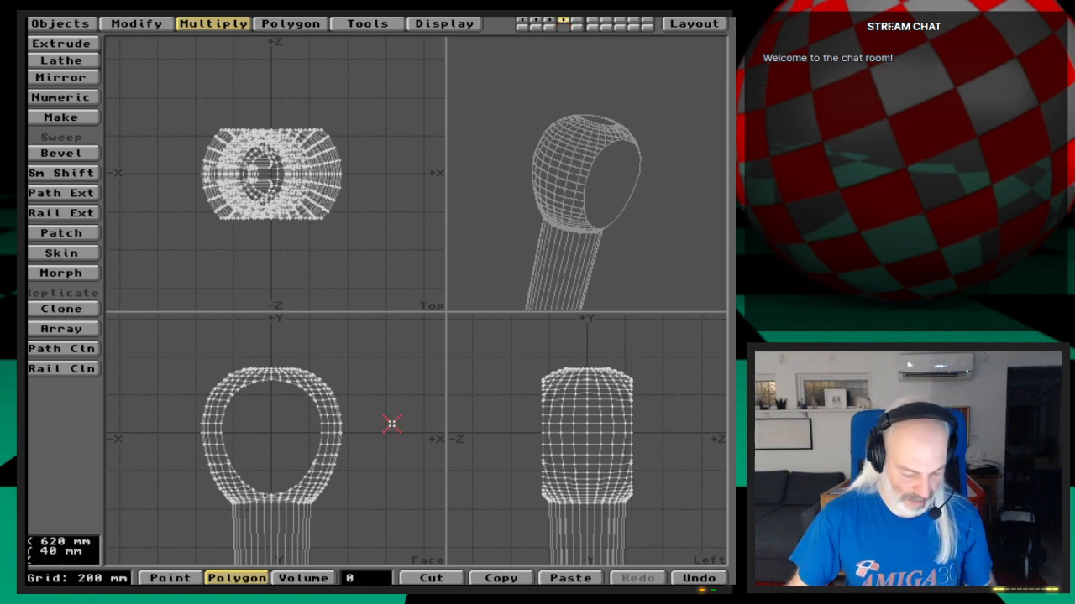
Step: Select only the two flat cut faces on the lower leg's head to check their polygon count, and clear the selection
left_click(325, 433)
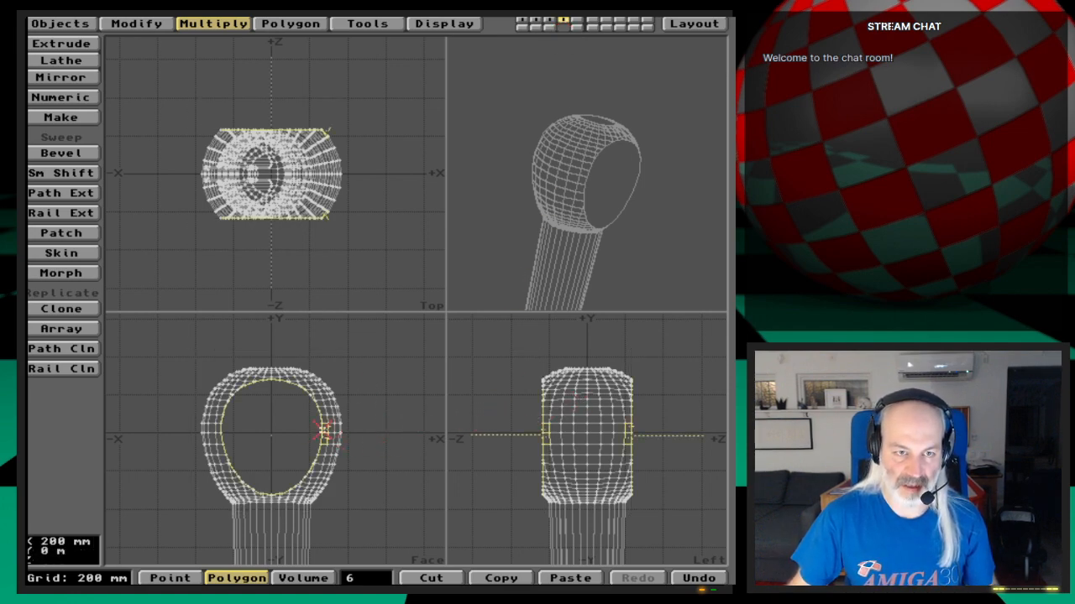
left_click_drag(329, 443, 328, 427)
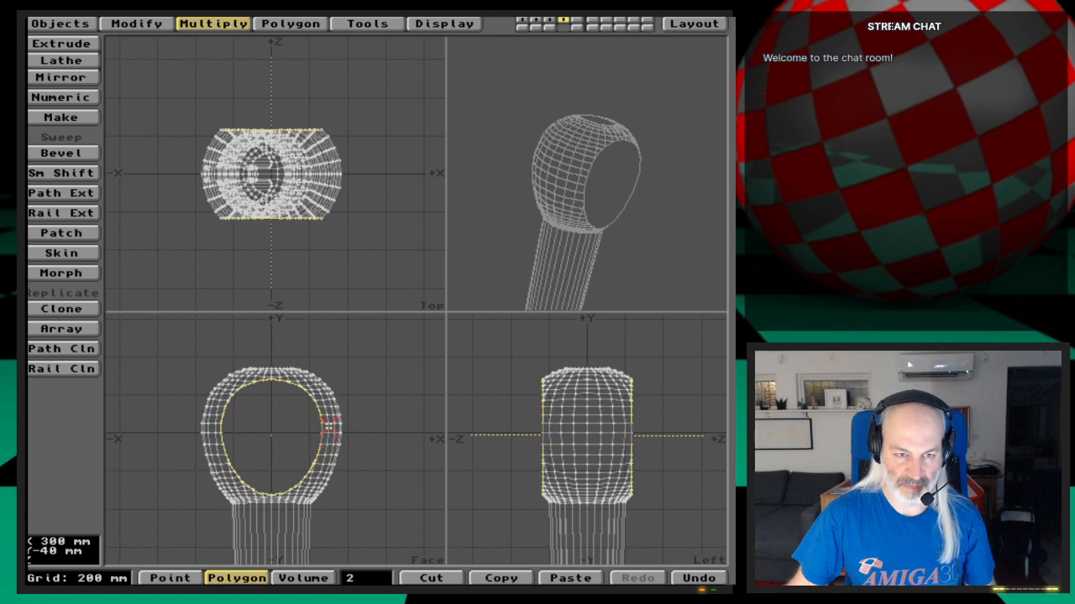
left_click(345, 438)
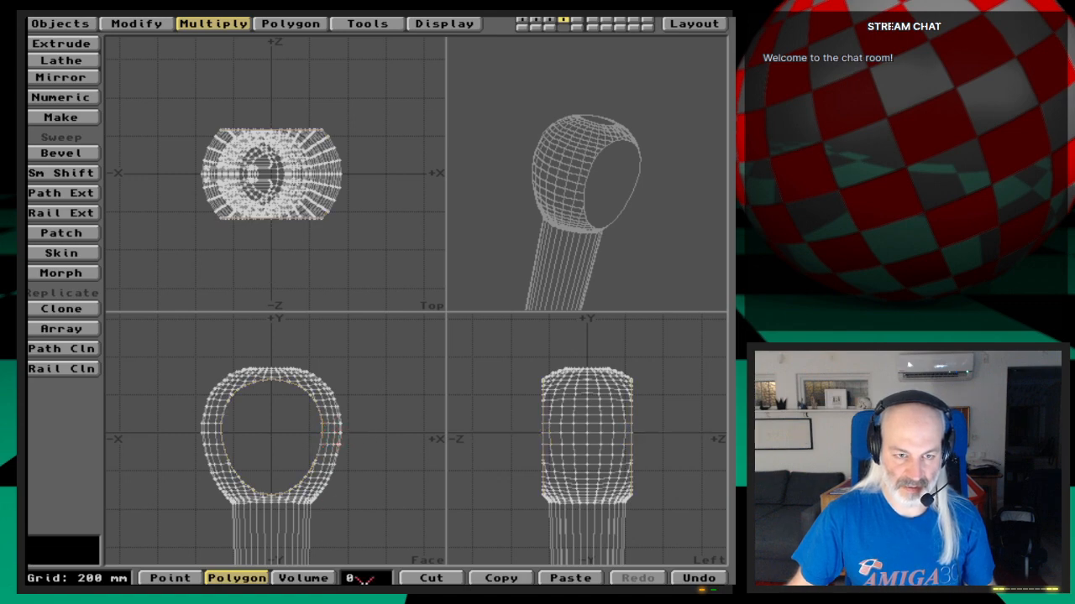
Step: Check the surface assigned to a few polygons on the side of the lower leg's head and clear the selection
left_click(342, 438)
key("i")
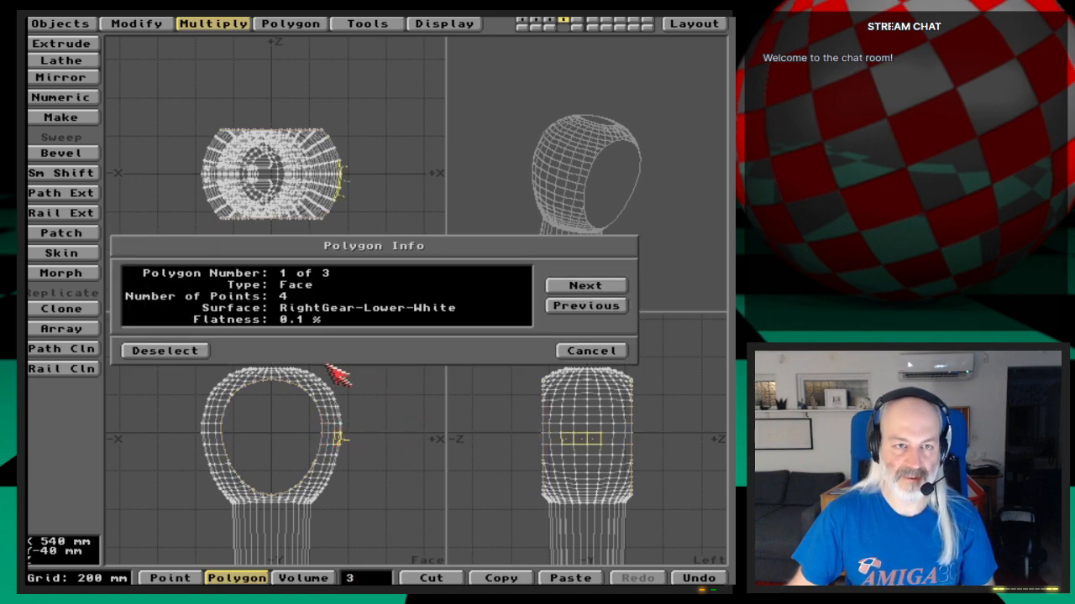
left_click(590, 351)
left_click(363, 580)
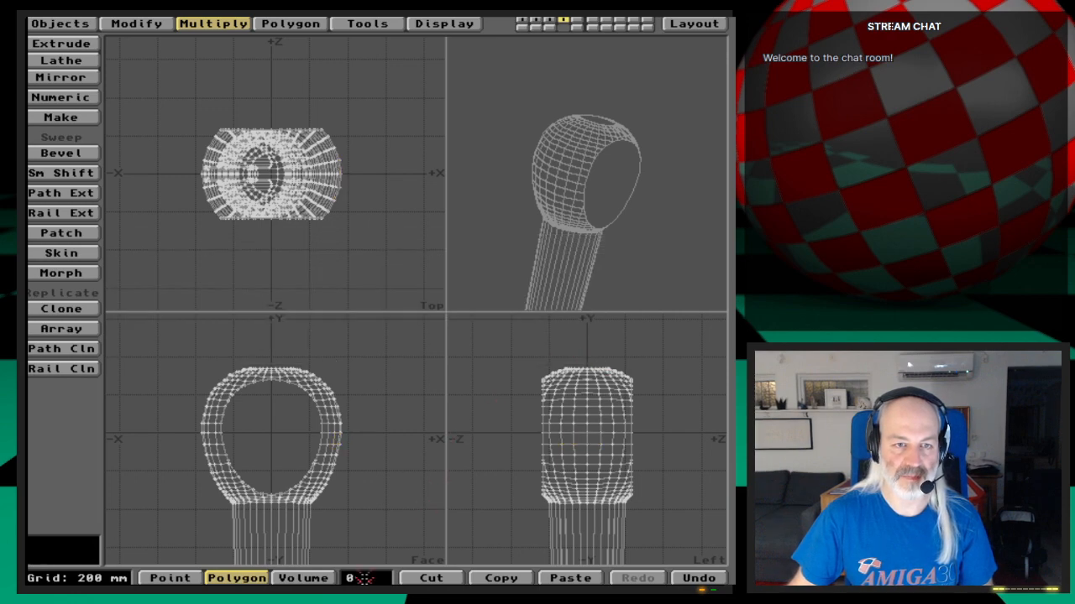
Step: Assign the RightGear-Lower-White surface to the two flat cut faces on the lower leg's head and clear the selection
left_click(321, 429)
left_click(326, 428)
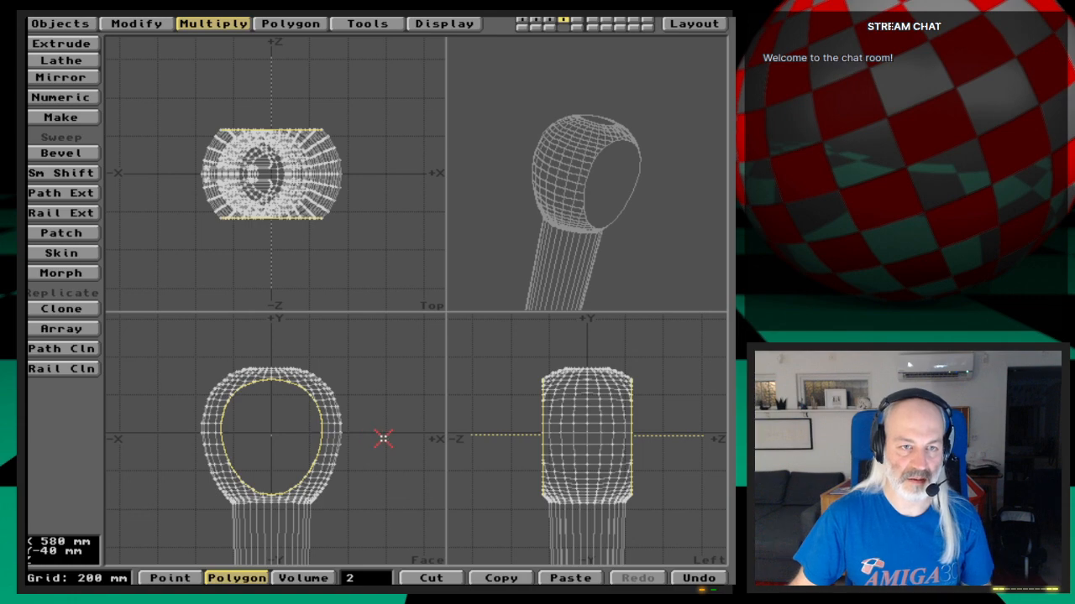
key("q")
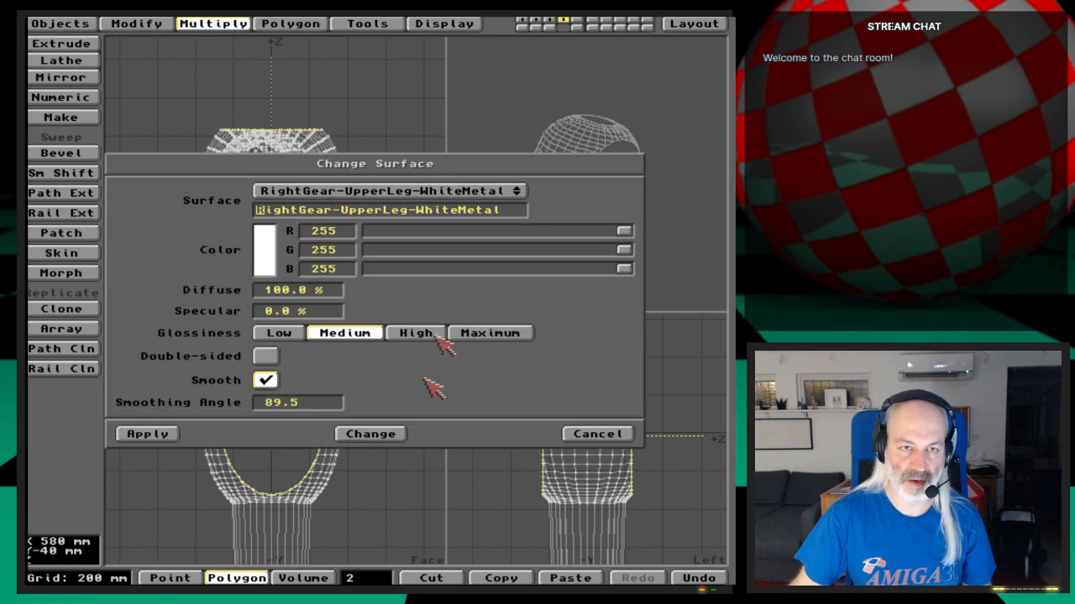
left_click(485, 196)
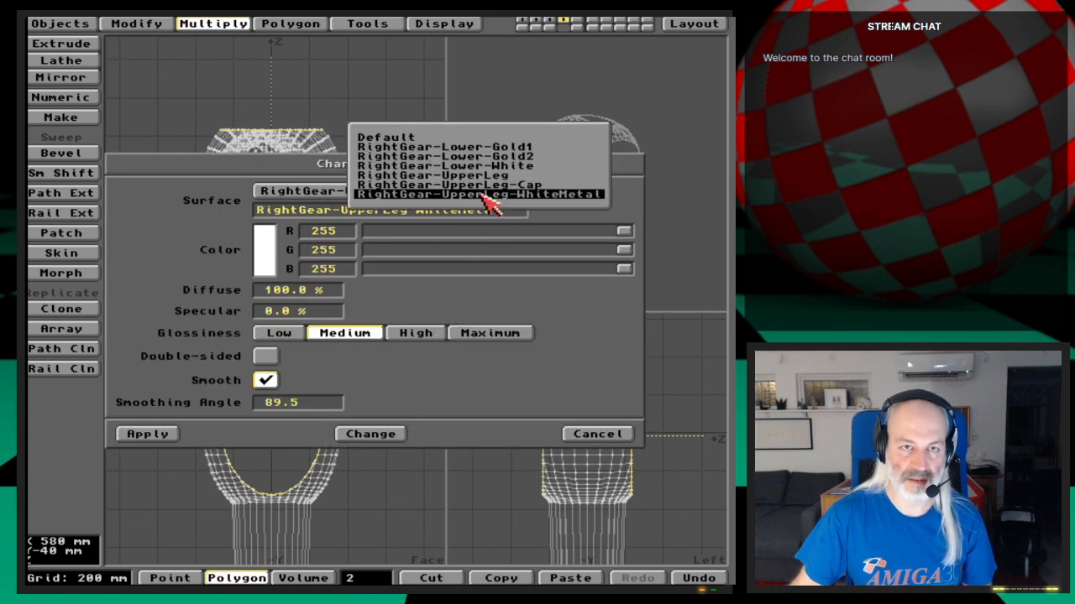
left_click(550, 171)
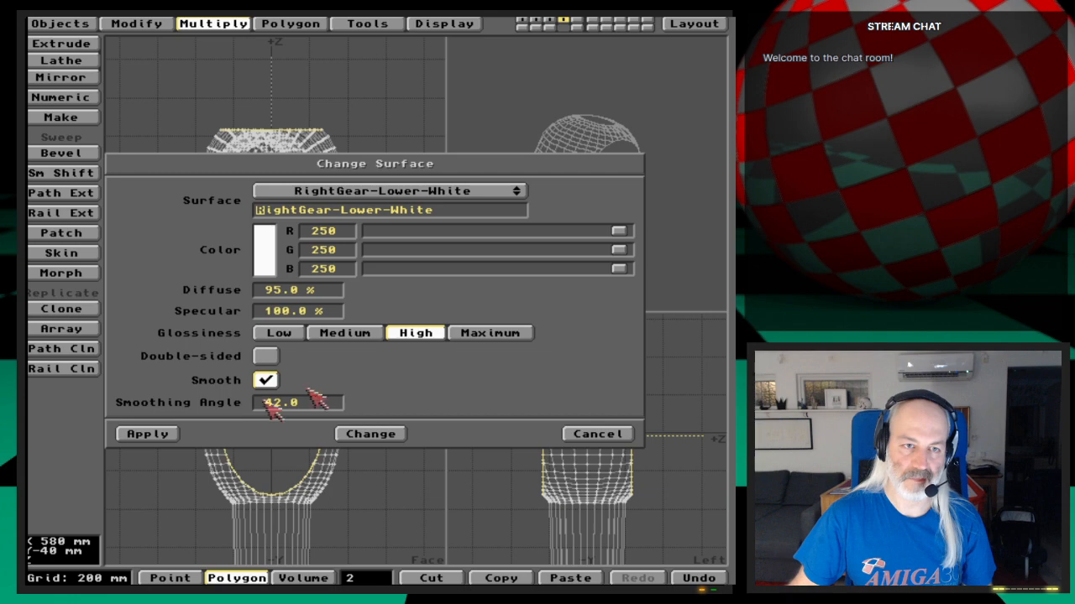
left_click(147, 435)
left_click(368, 492)
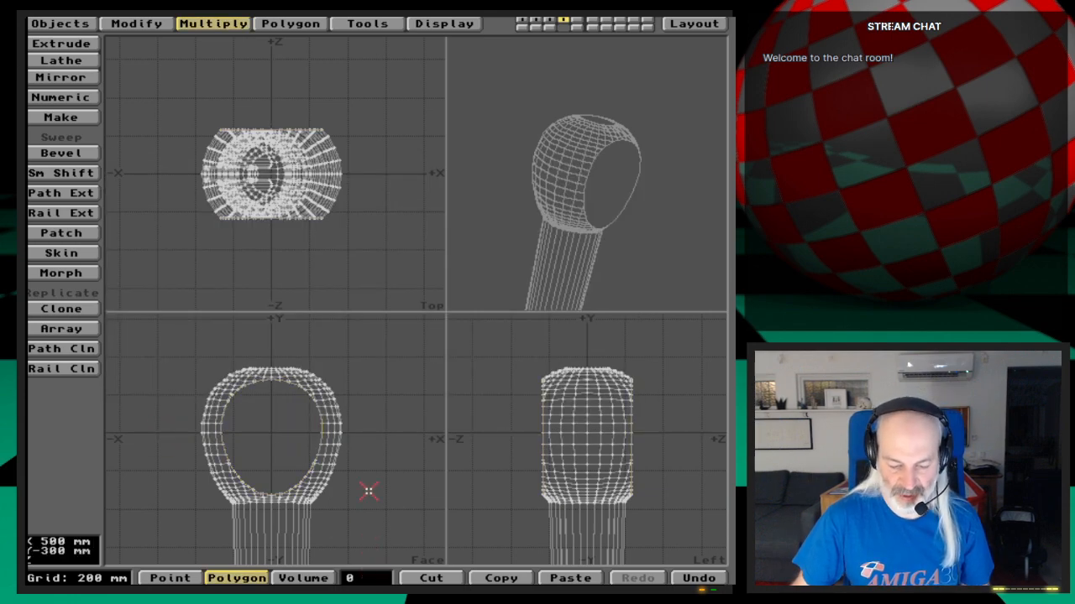
Step: Save the trimmed lower leg over the existing RightGear-LowerLeg_st6 object
key("s")
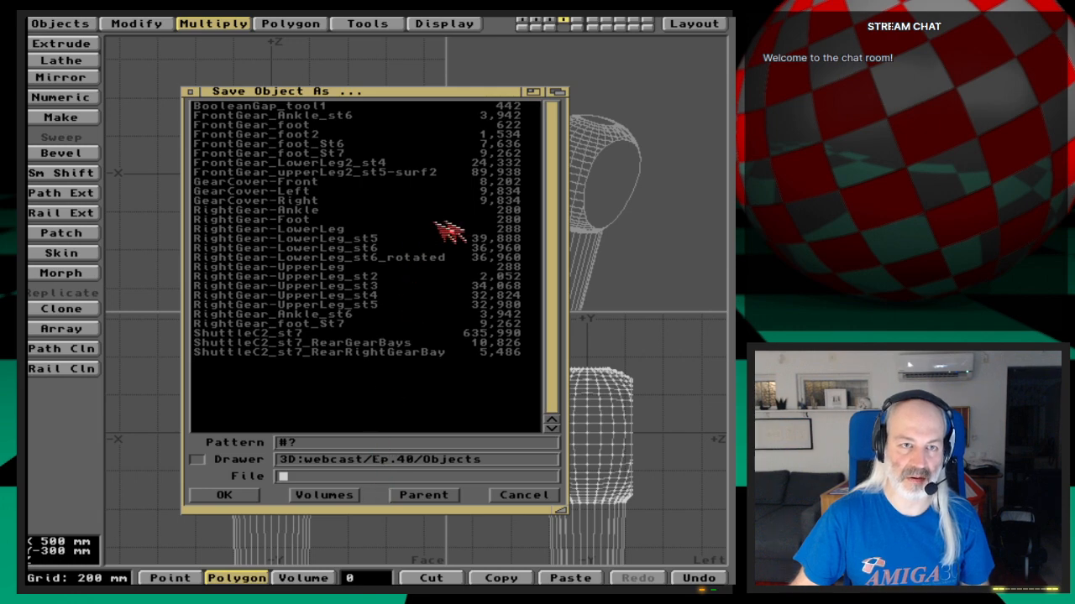
left_click(375, 249)
left_click(250, 499)
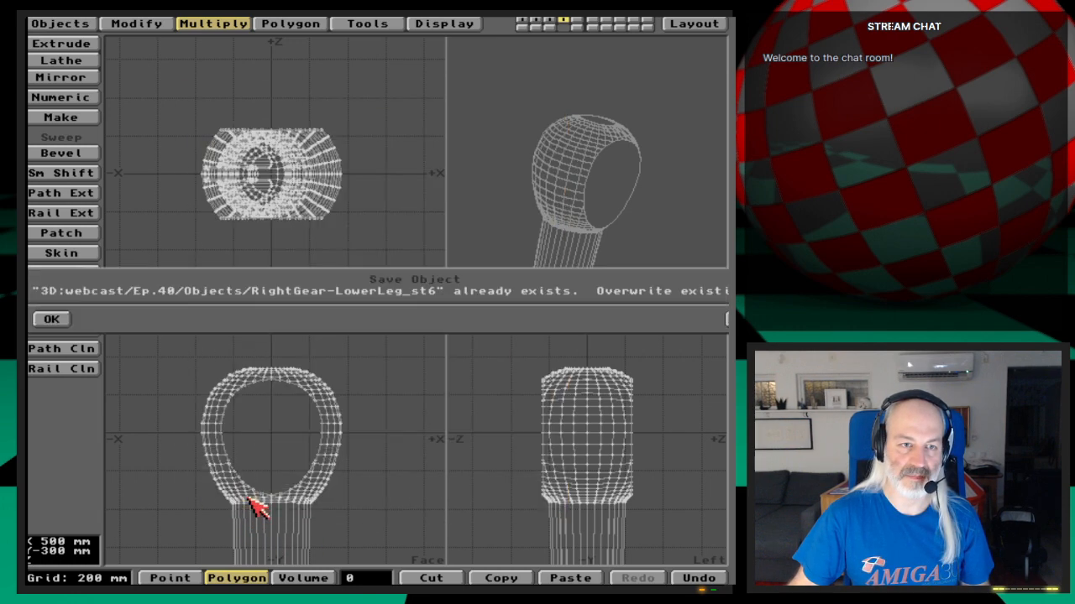
left_click(51, 320)
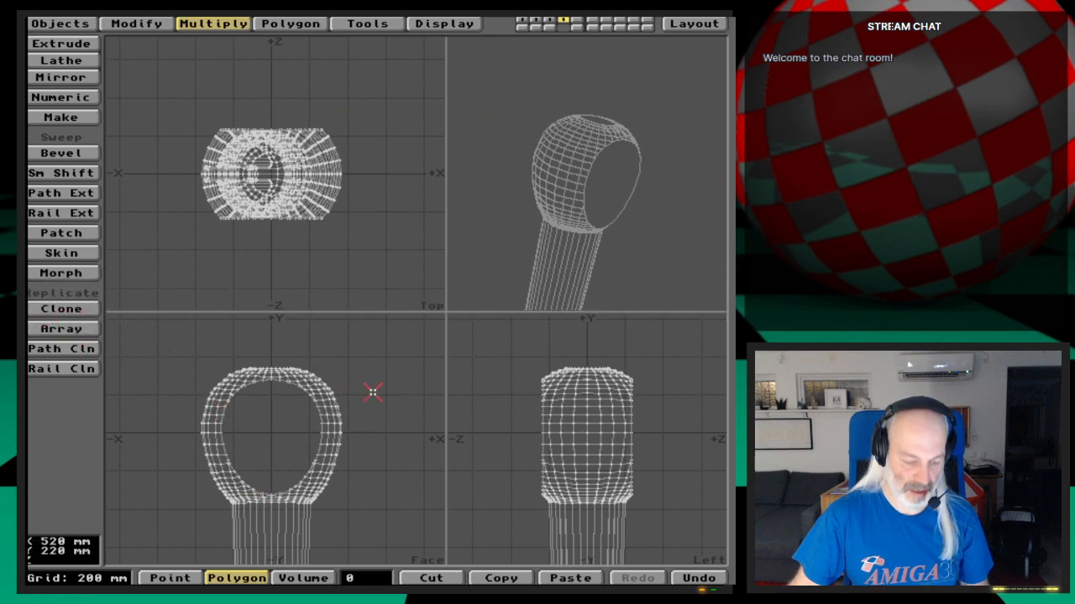
Step: Cut the saved lower leg from the fourth layer and the two cutter boxes from the third layer
key("x")
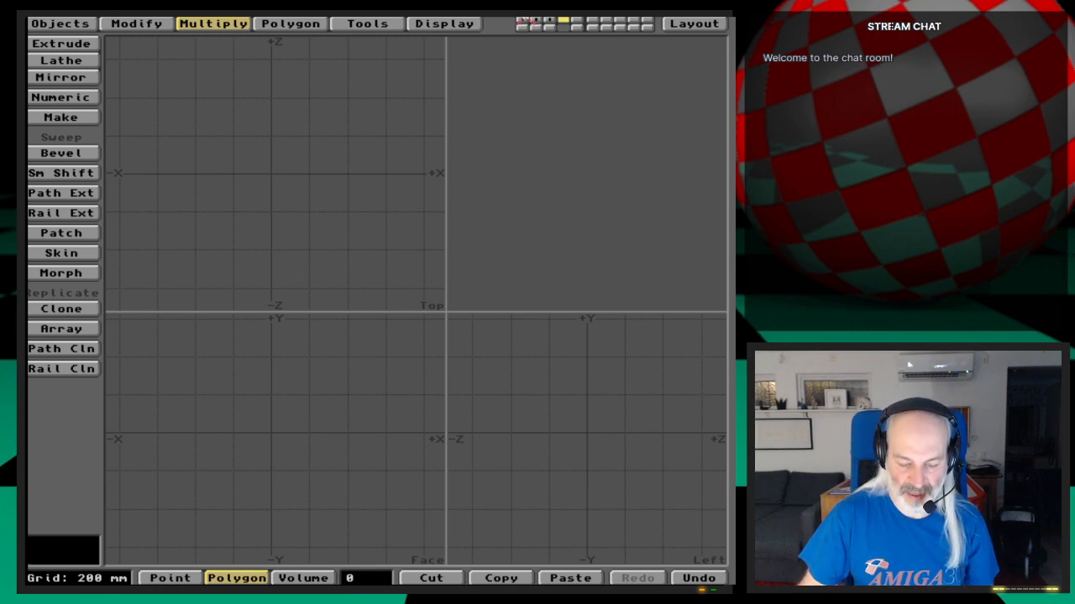
left_click(523, 19)
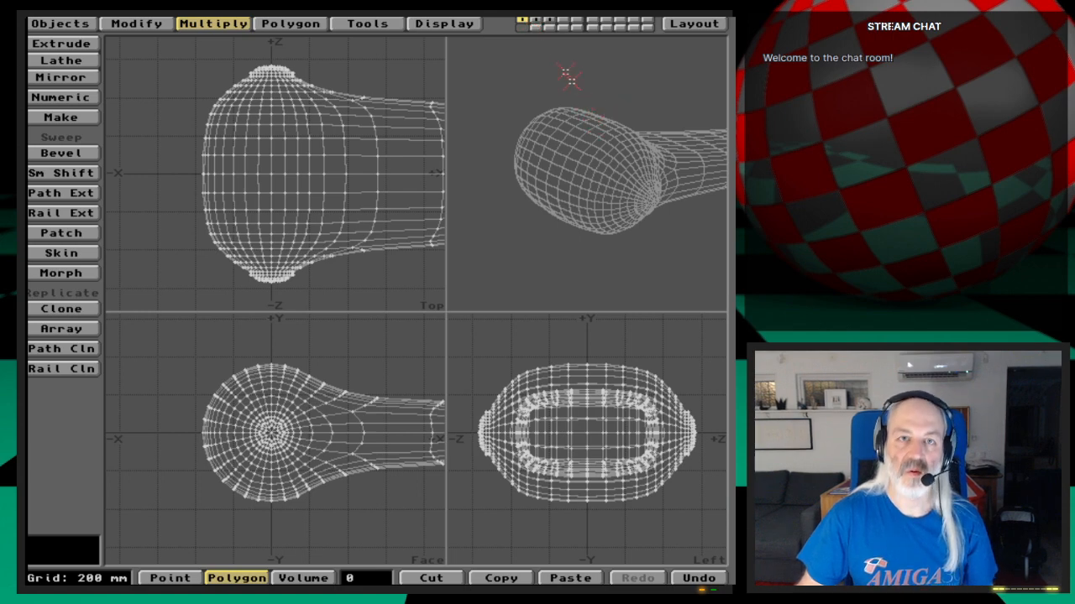
left_click(536, 20)
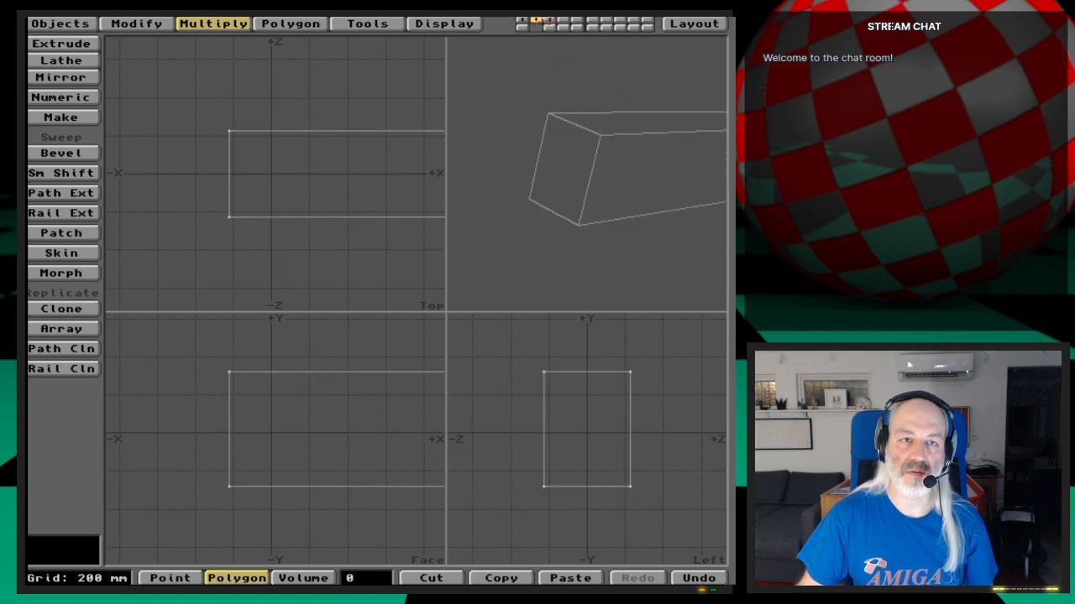
left_click(548, 19)
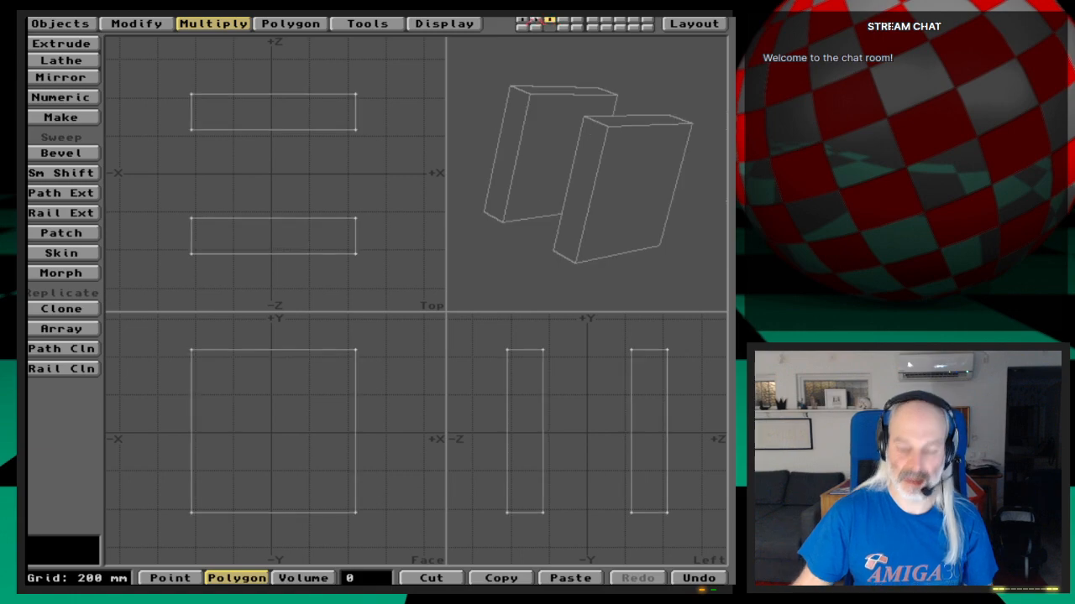
key("x")
Step: Move the long box from the second layer to the tenth layer
left_click(536, 19)
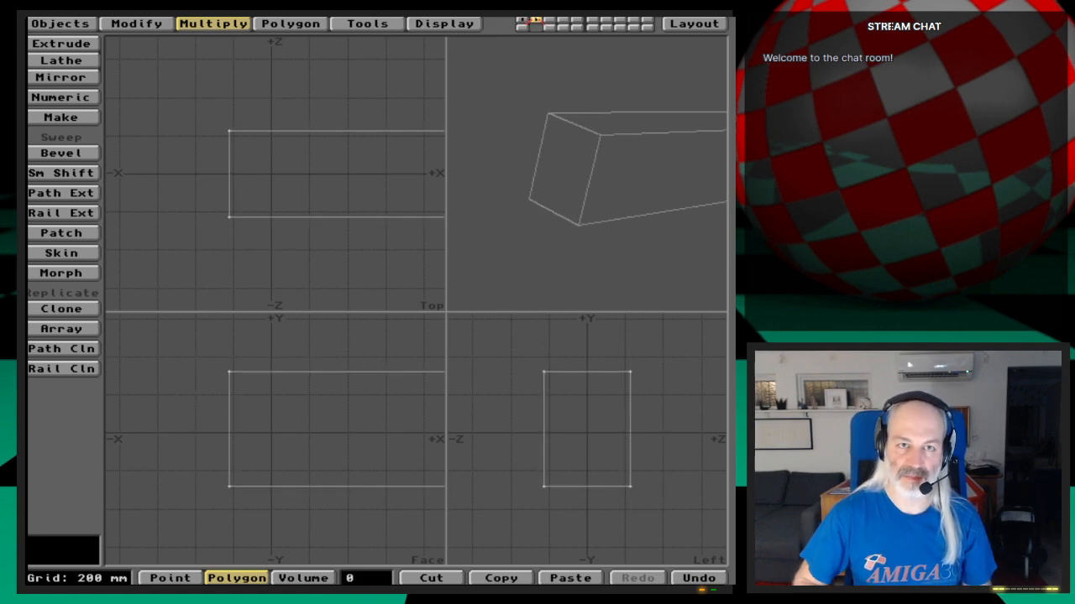
key("x")
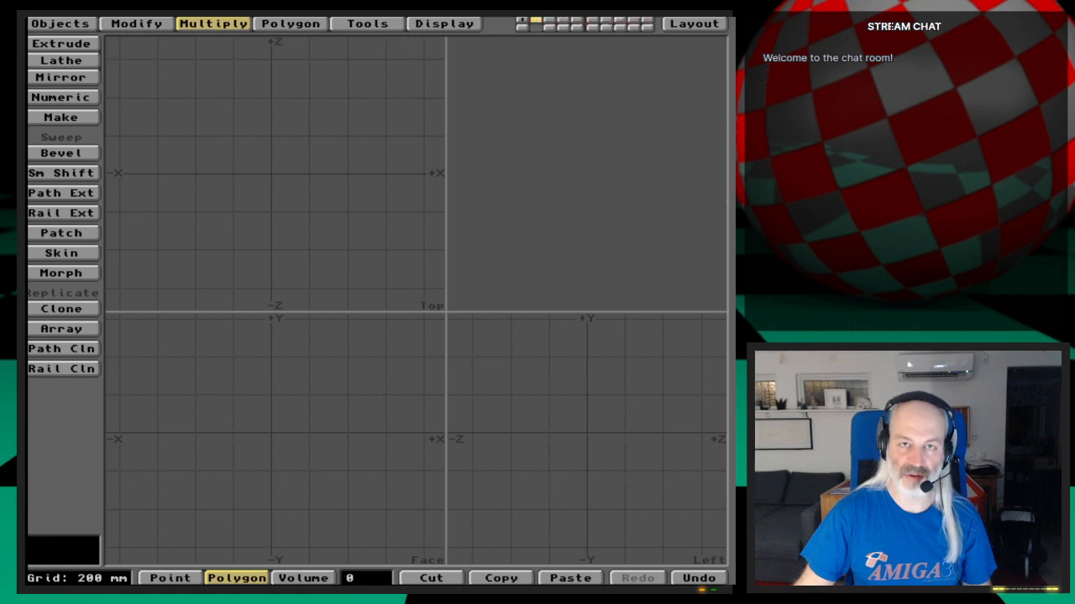
left_click(647, 21)
key("v")
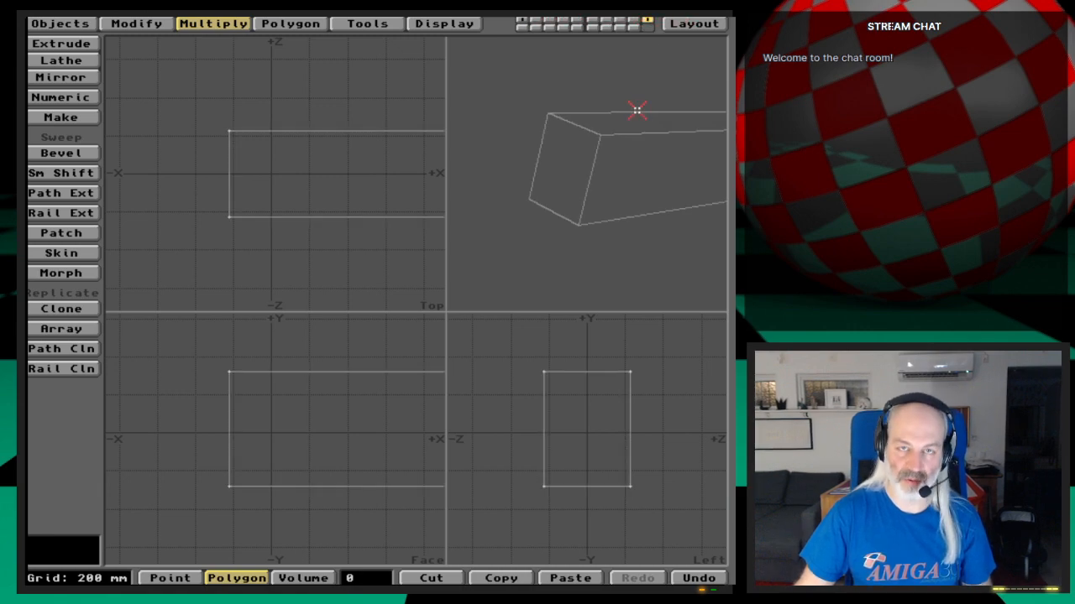
Step: Fit the upper leg in view and load RightGear-LowerLeg_st6 into the empty second layer
left_click(522, 18)
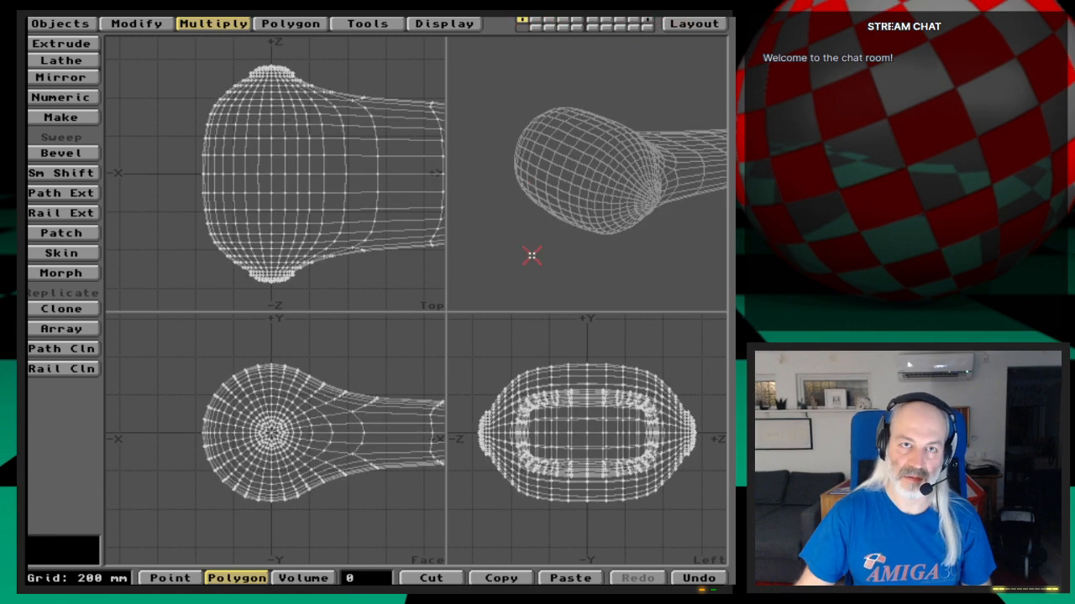
key("a")
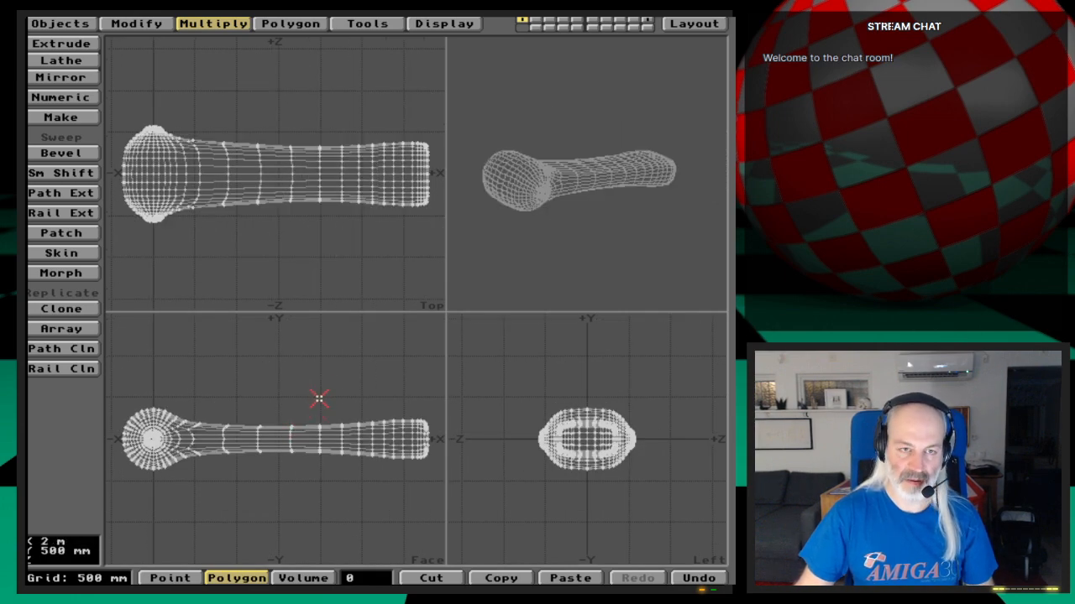
key("2")
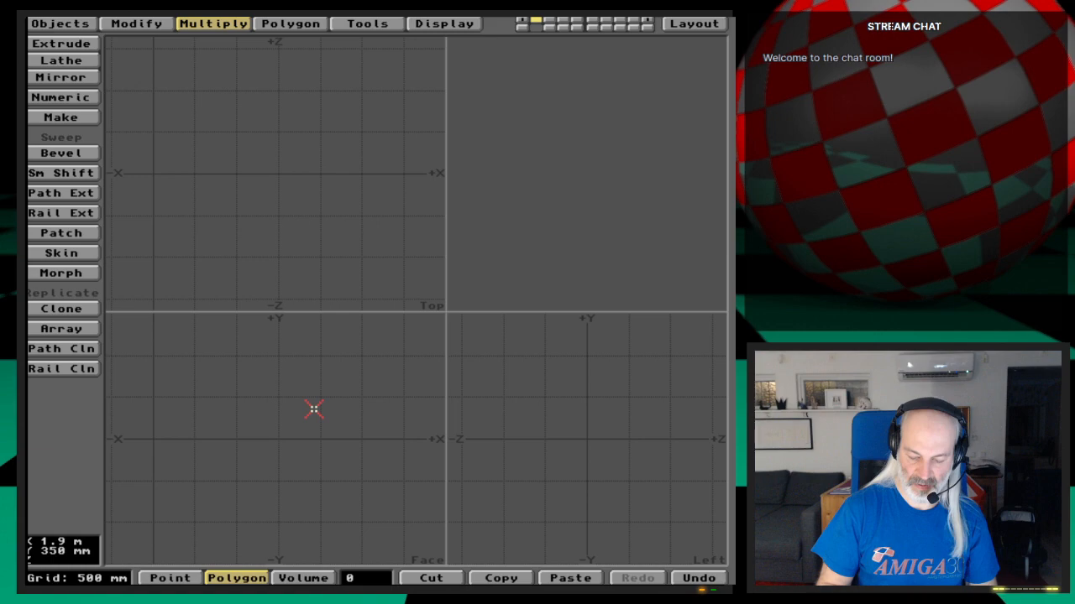
key("l")
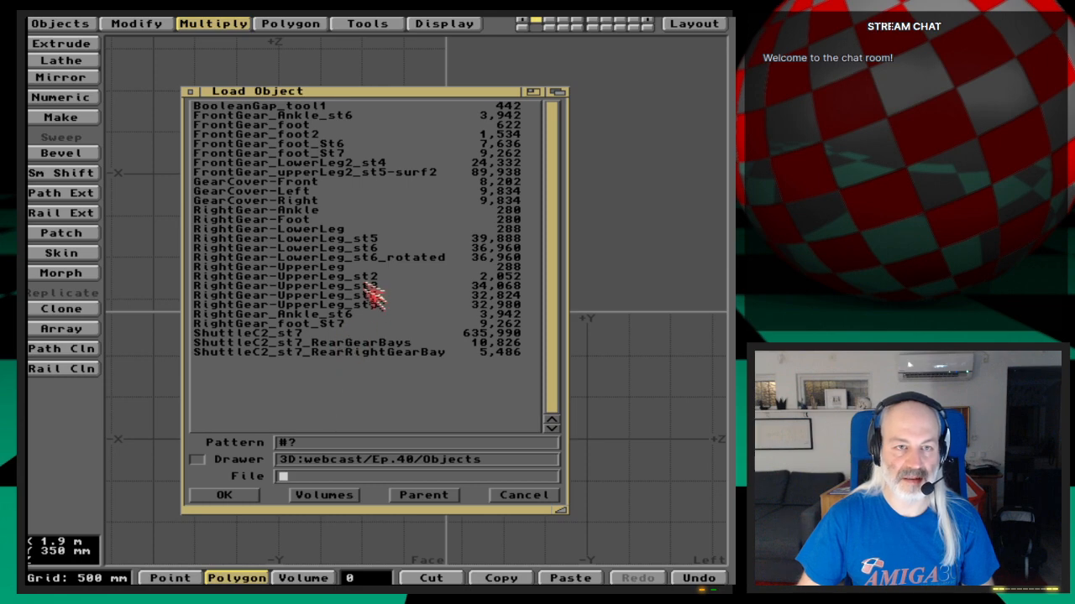
double_click(372, 242)
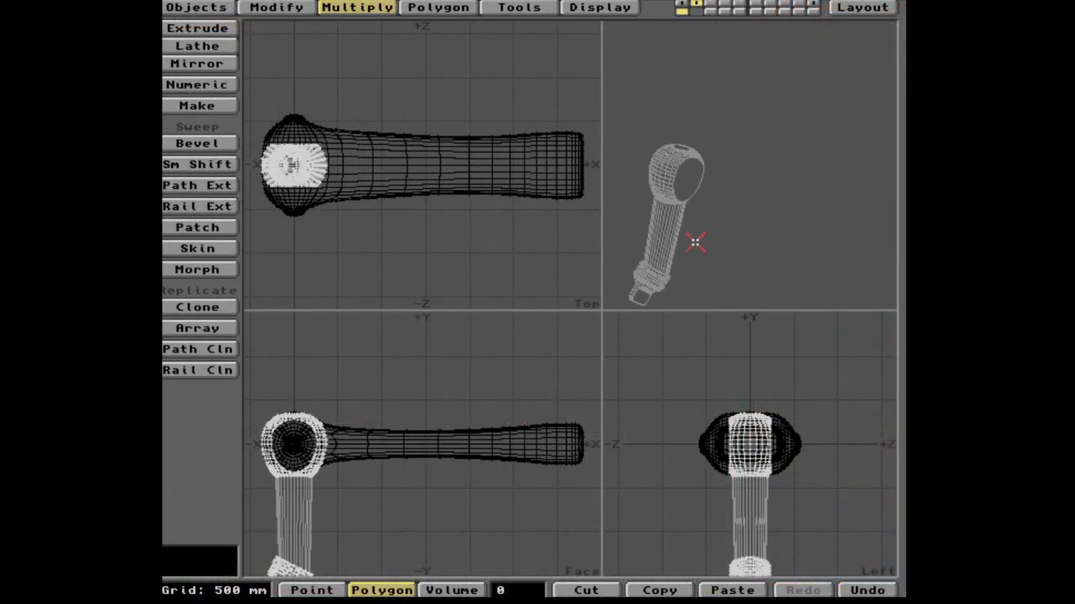
Step: Show both leg parts together from another angle and alternate between their layers to check how they fit
key("shift+1")
mouse_move(740, 236)
left_mouse_down()
mouse_move(779, 213)
mouse_move(727, 201)
mouse_move(713, 232)
mouse_move(803, 84)
mouse_move(804, 203)
mouse_move(806, 99)
mouse_move(720, 229)
mouse_move(757, 254)
mouse_move(786, 215)
mouse_move(774, 158)
mouse_move(691, 111)
left_mouse_up()
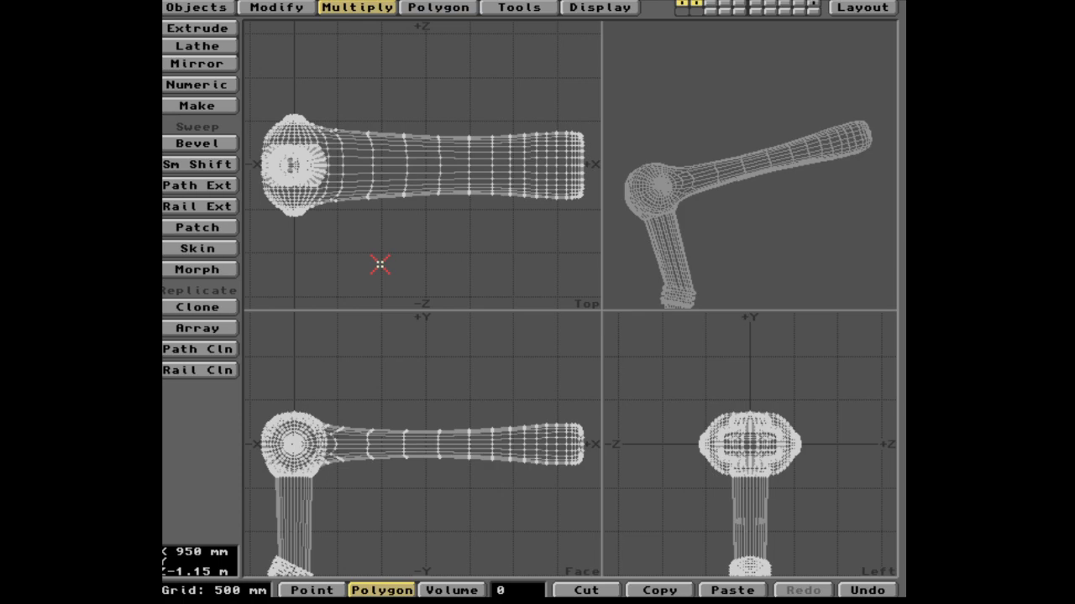
key("1")
key("2")
key("1")
key("2")
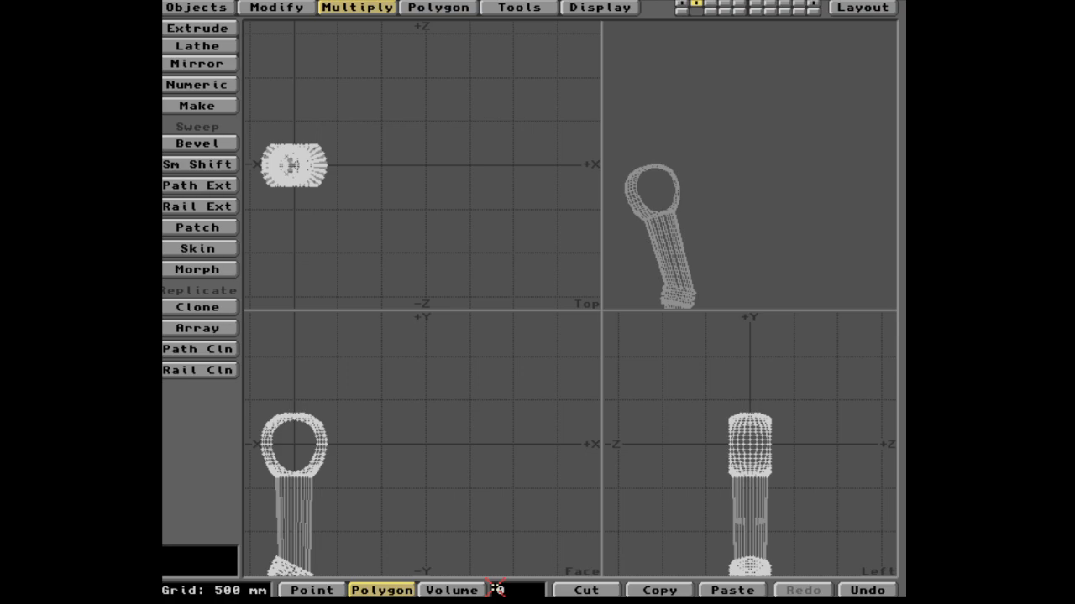
Step: Start a box on the third layer over the background lower leg, with low values X -400, Y -400 and Z -250 mm
key("3")
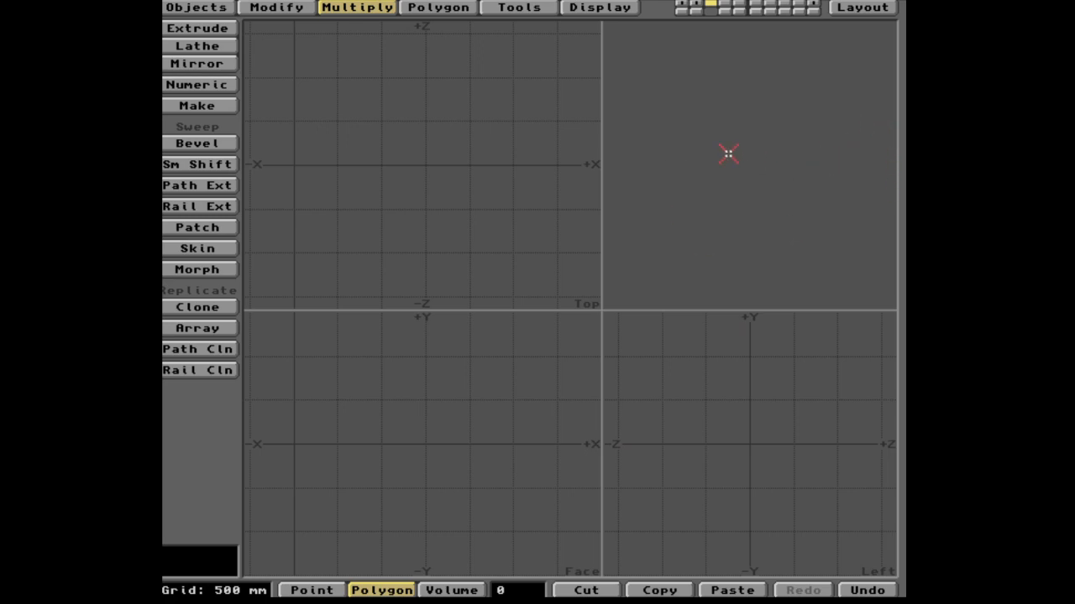
left_click(697, 10)
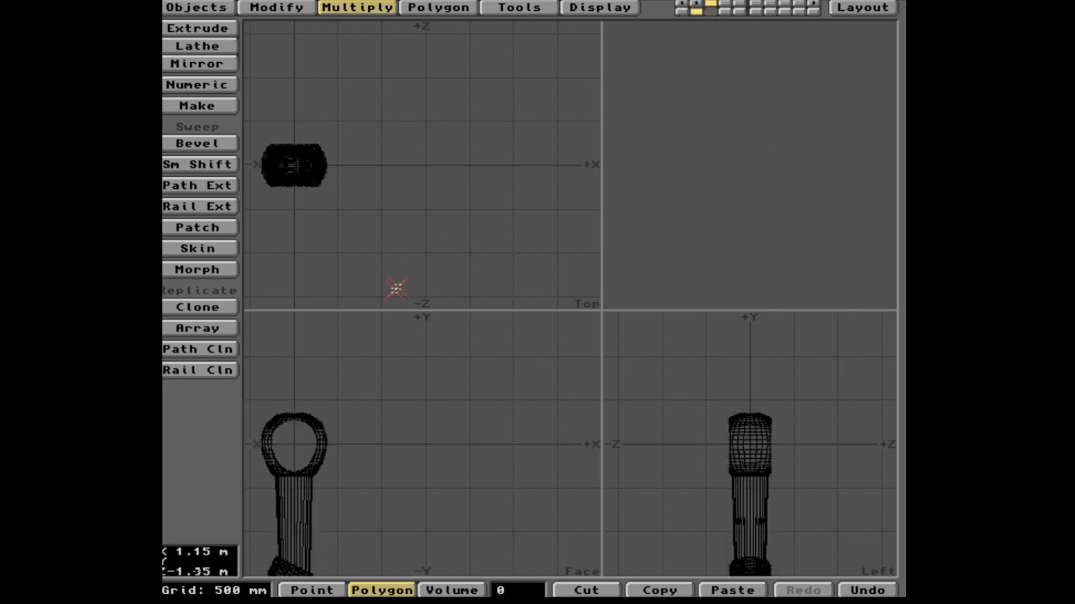
left_click(202, 7)
left_click(200, 234)
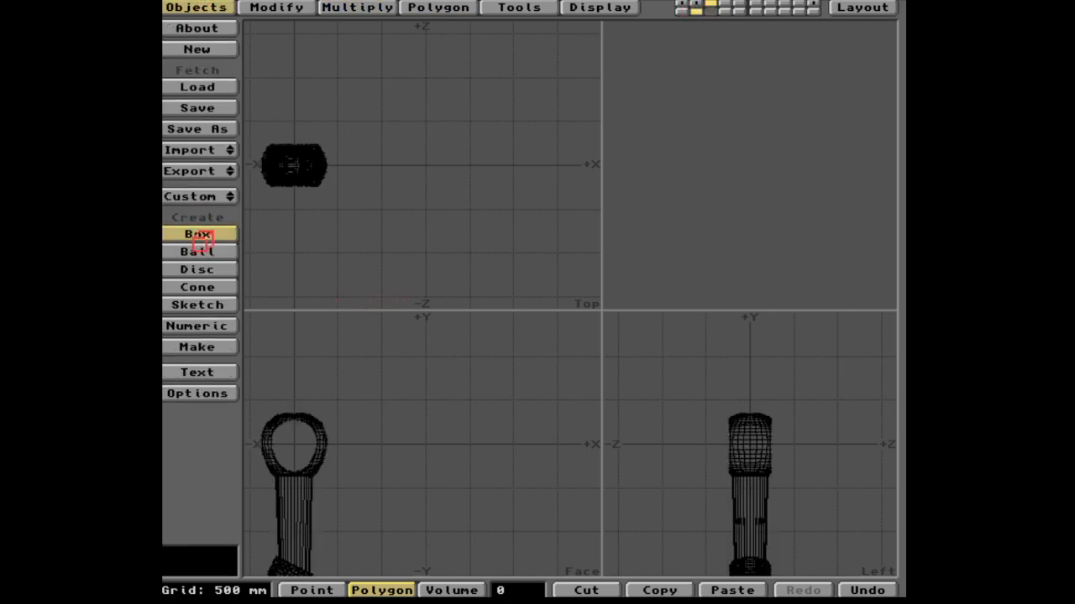
key("n")
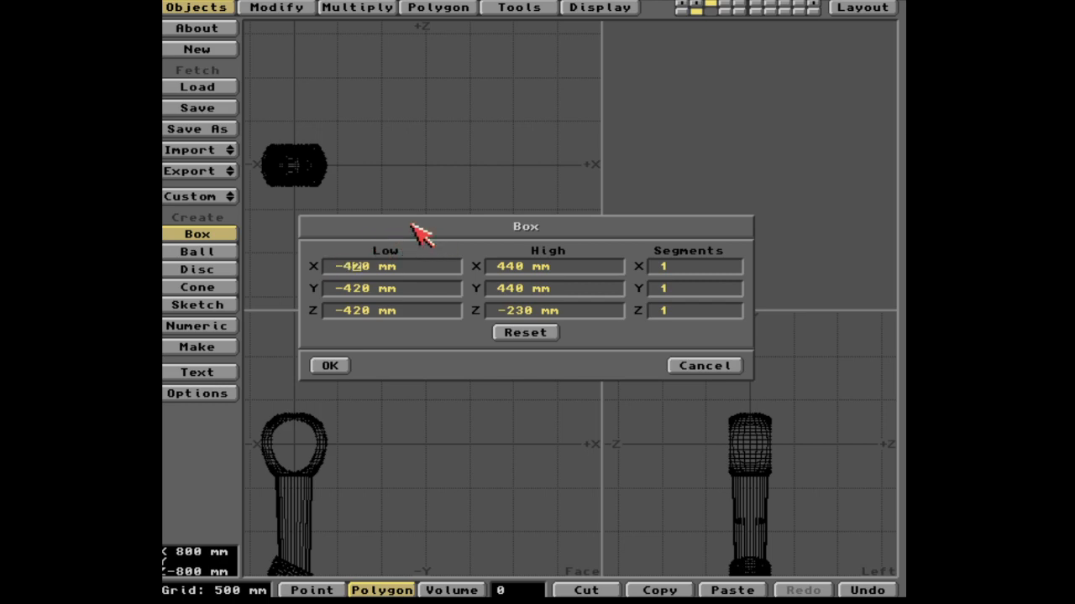
type("-400")
key("Tab")
type("-400")
key("Tab")
key("Right")
key("Right")
key("Delete")
key("Right")
type("5")
Step: Set the box's high values to X 280, Y 400 and Z 250 mm and create it around the lower leg's head
key("Tab")
type("2")
key("Delete")
key("Delete")
type("8")
key("Tab")
key("Right")
key("Delete")
type("0")
key("Tab")
key("Delete")
key("Right")
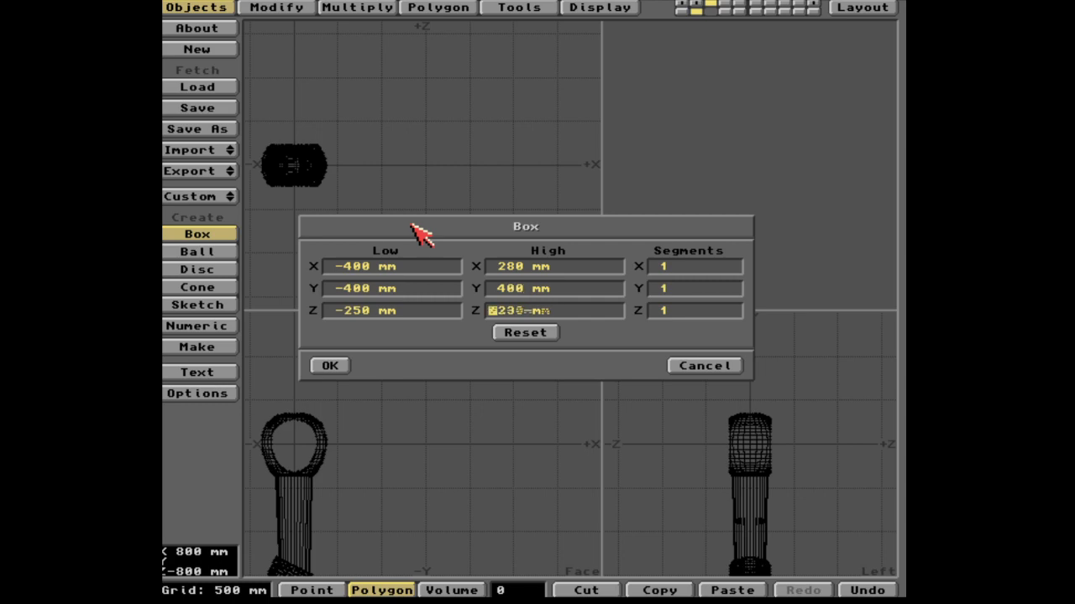
key("Delete")
type("8")
key("Delete")
type("5")
key("Tab")
key("Tab")
key("Tab")
key("Return")
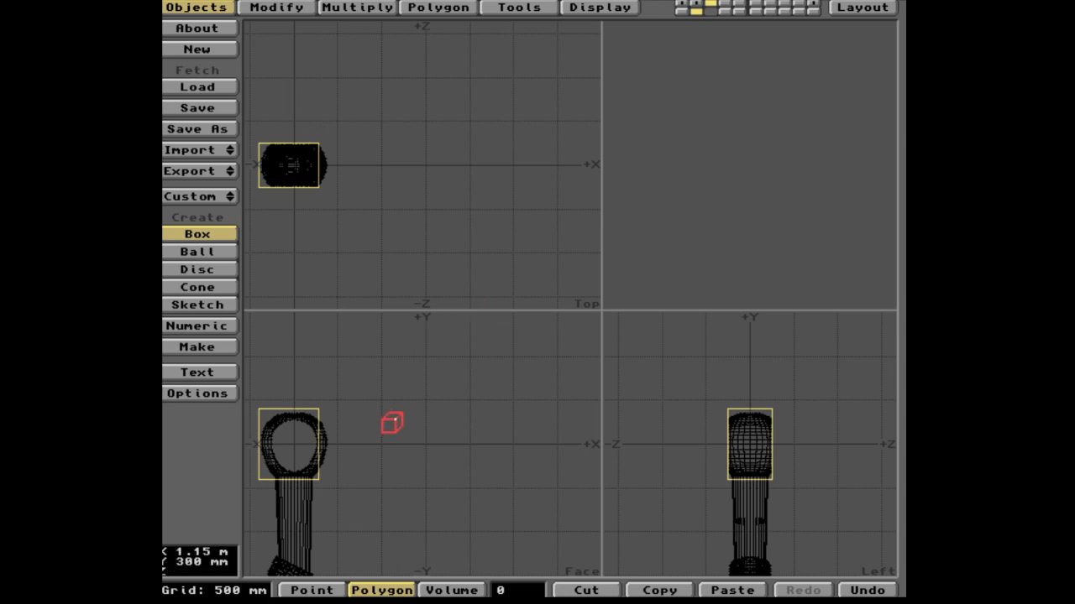
key("Return")
key("space")
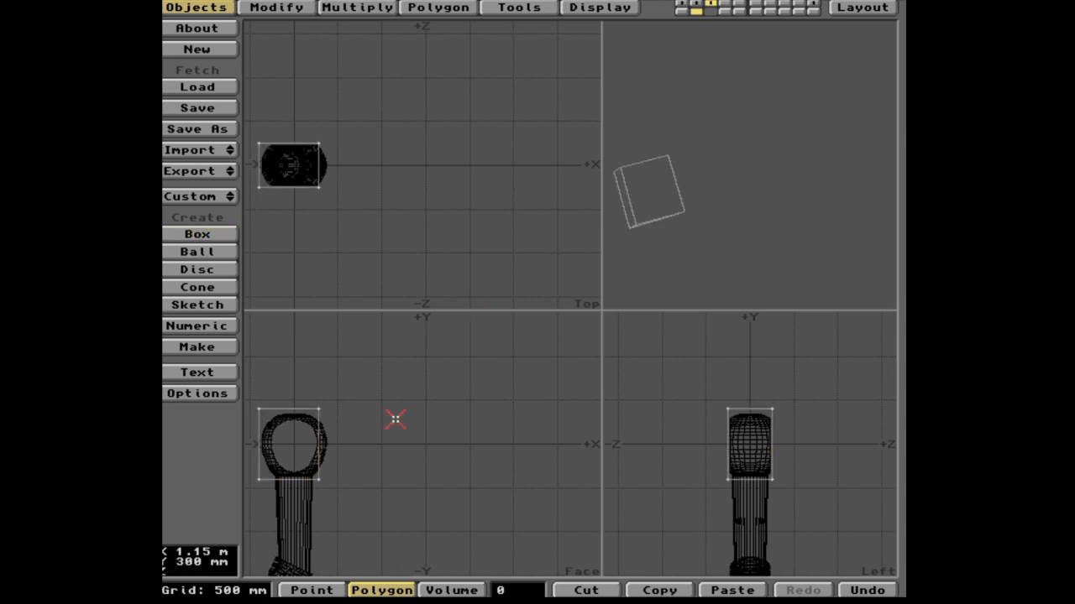
Step: Bring the lower leg to the foreground and save it over the existing RightGear-LowerLeg_st6_rotated file
key("apostrophe")
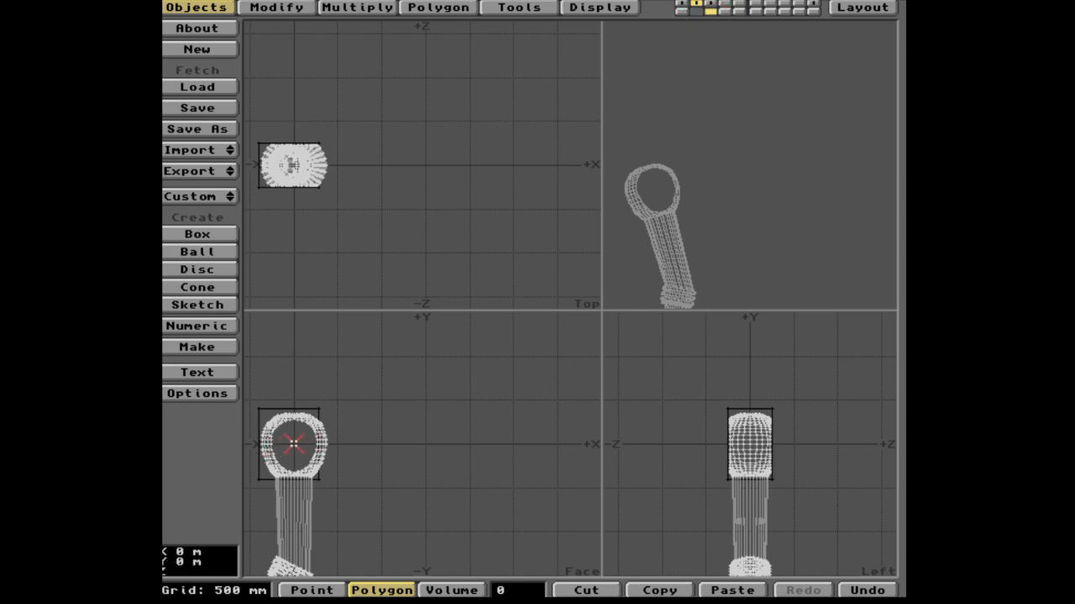
key("y")
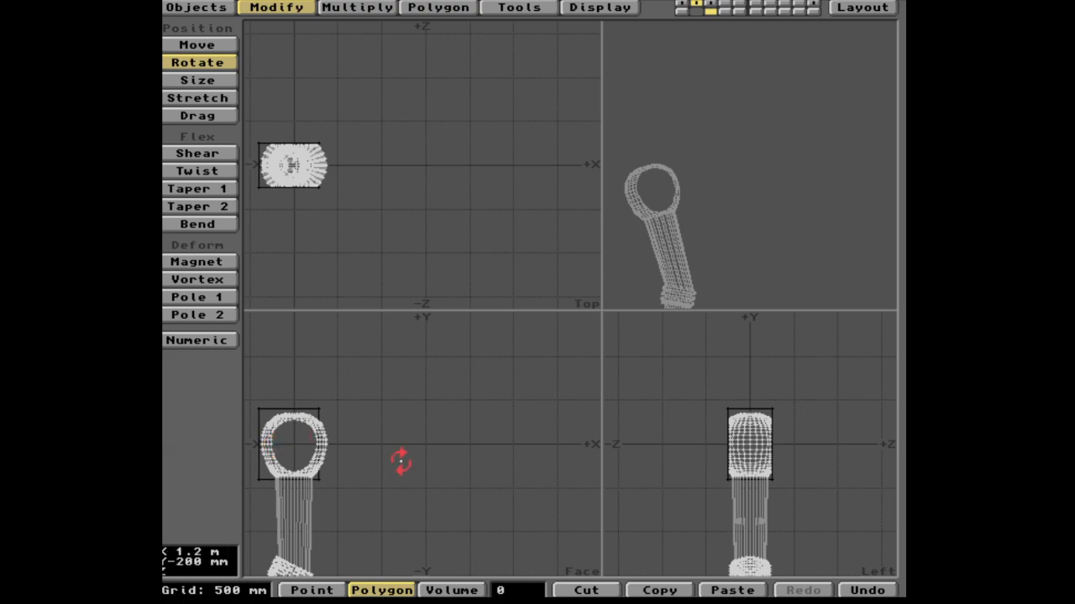
key("s")
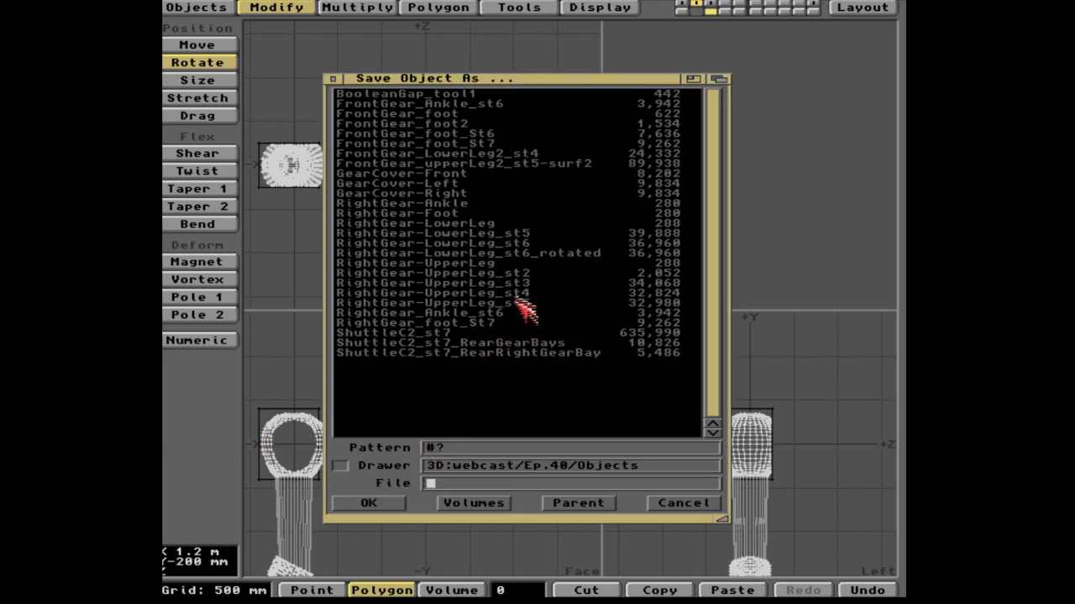
left_click(521, 254)
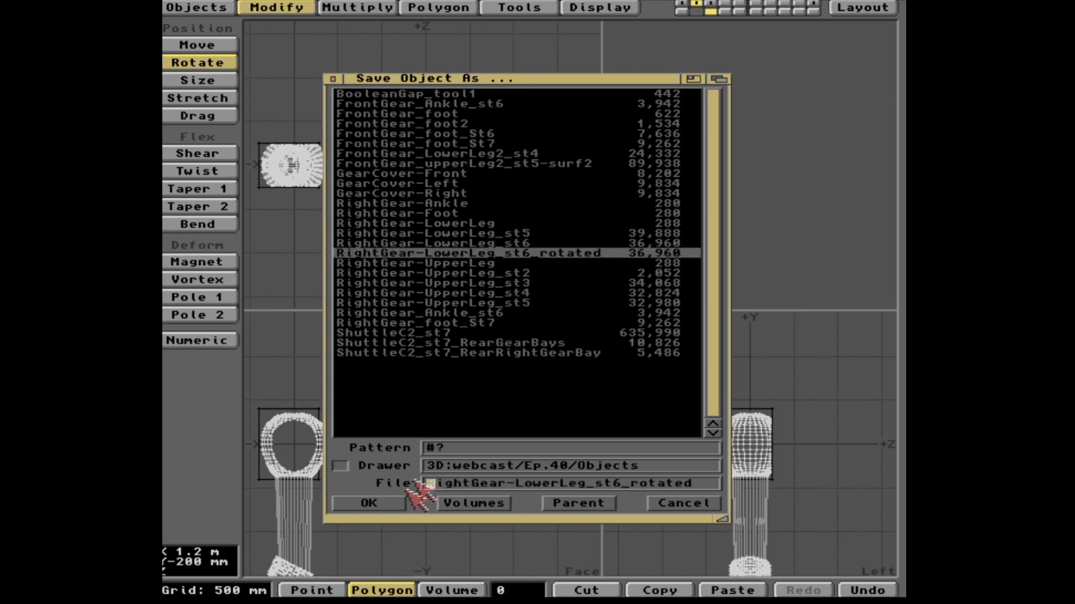
left_click(374, 503)
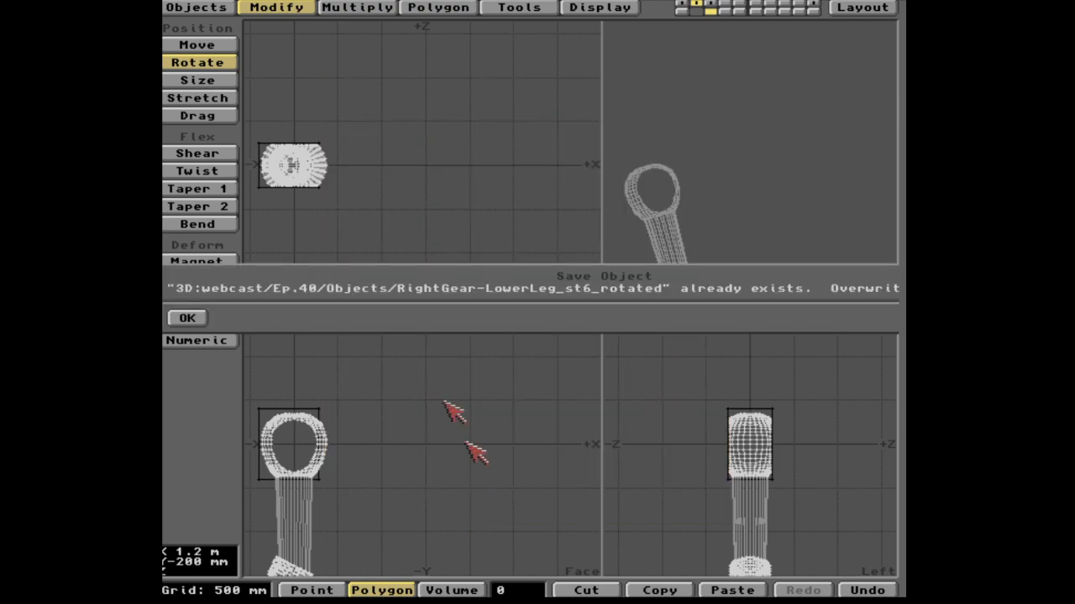
left_click(190, 317)
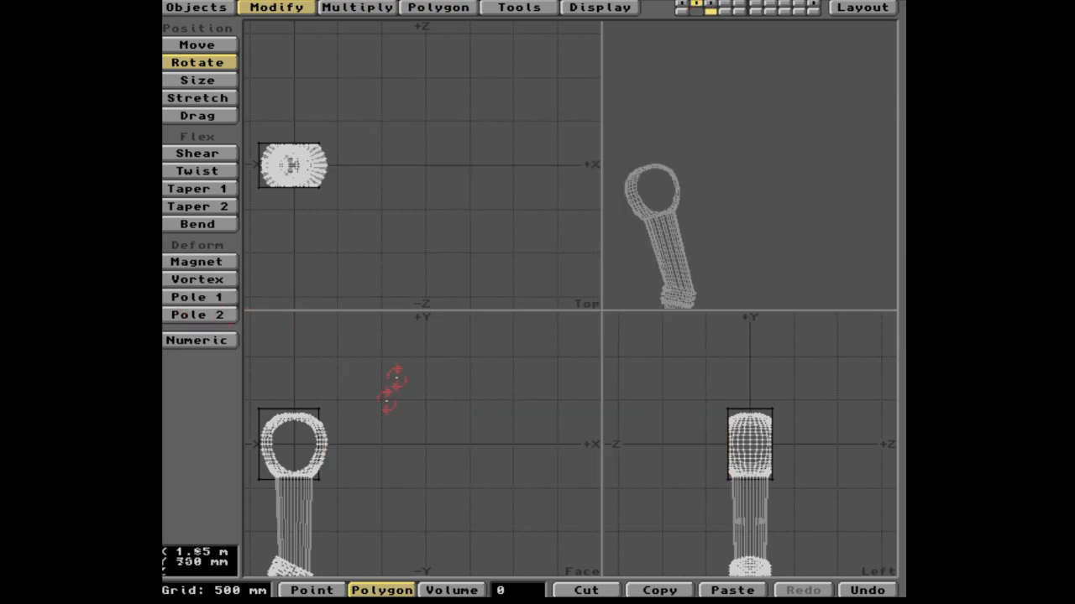
Step: With the upper leg as background, rotate the lower leg a quarter turn about the origin so it folds along the upper leg
left_click(683, 4)
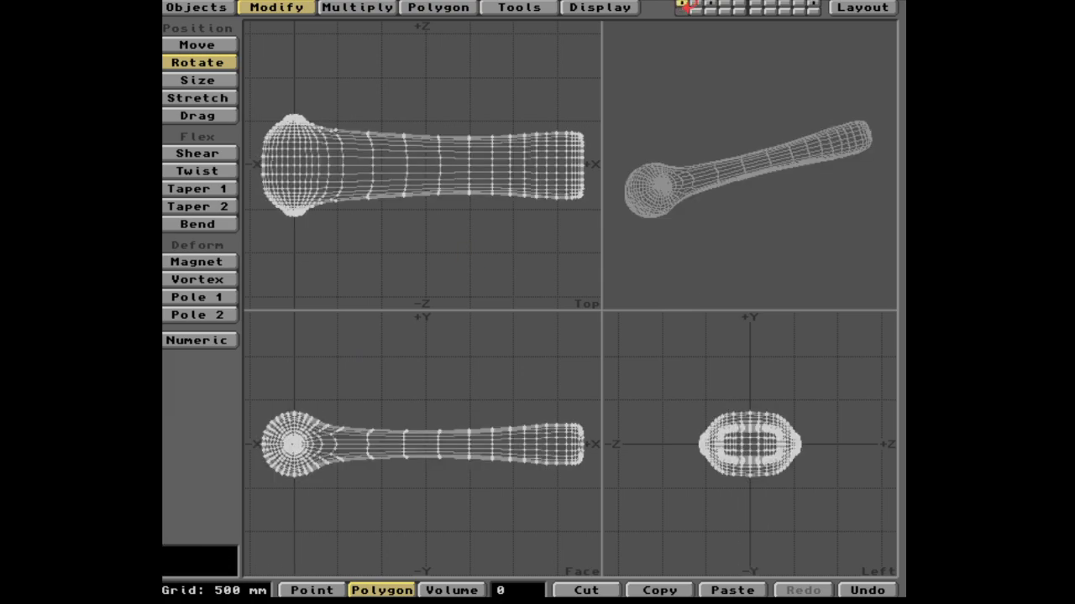
left_click(697, 3)
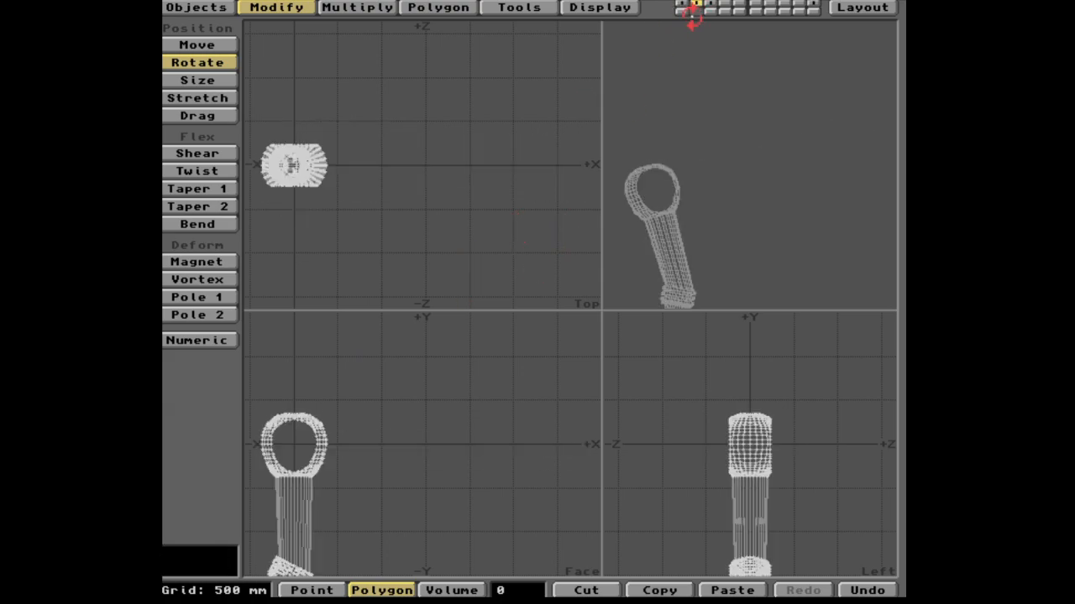
left_click(682, 11)
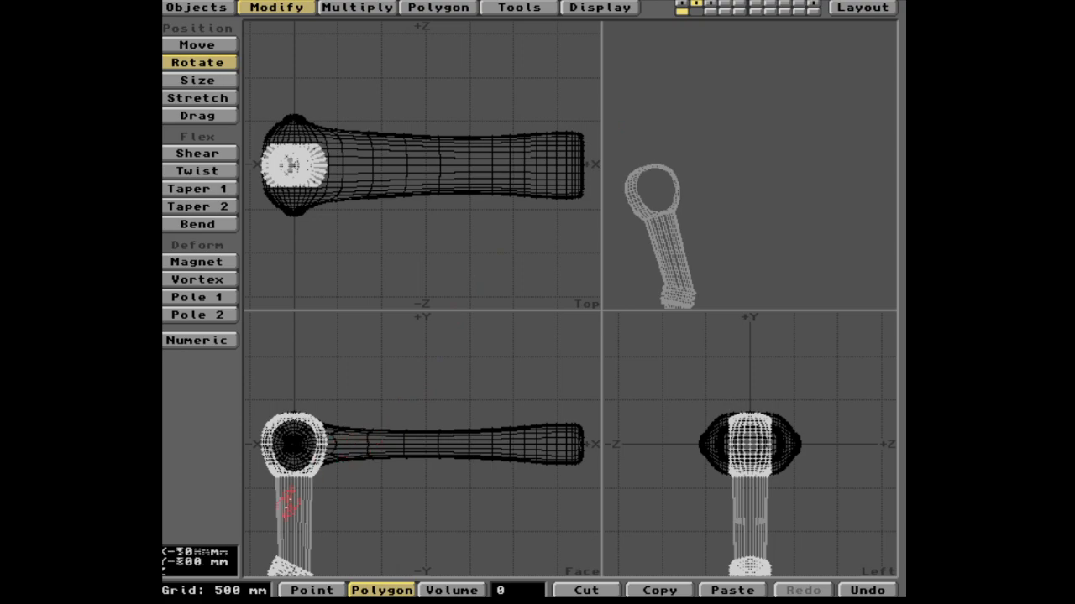
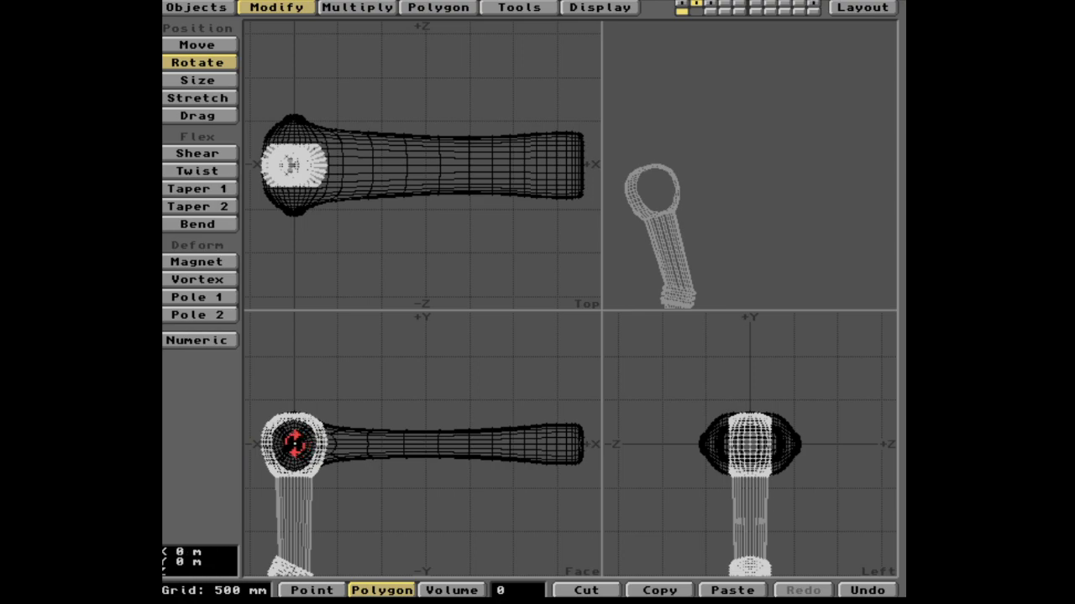
left_click_drag(295, 444, 295, 444)
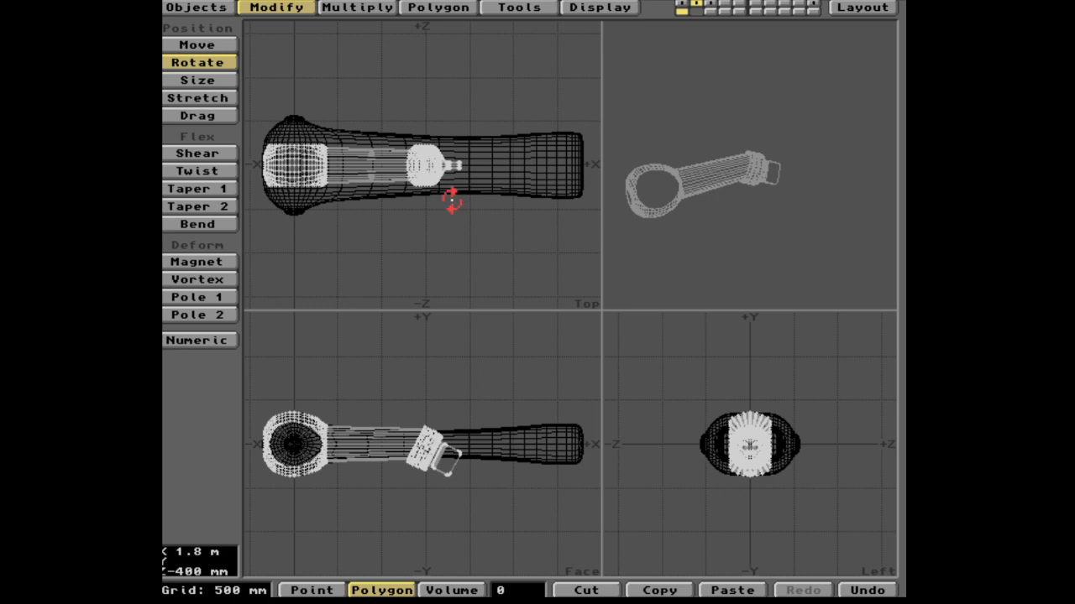
Step: Display the third layer's box over both background legs and remove its polygons while keeping the corner points
key("3")
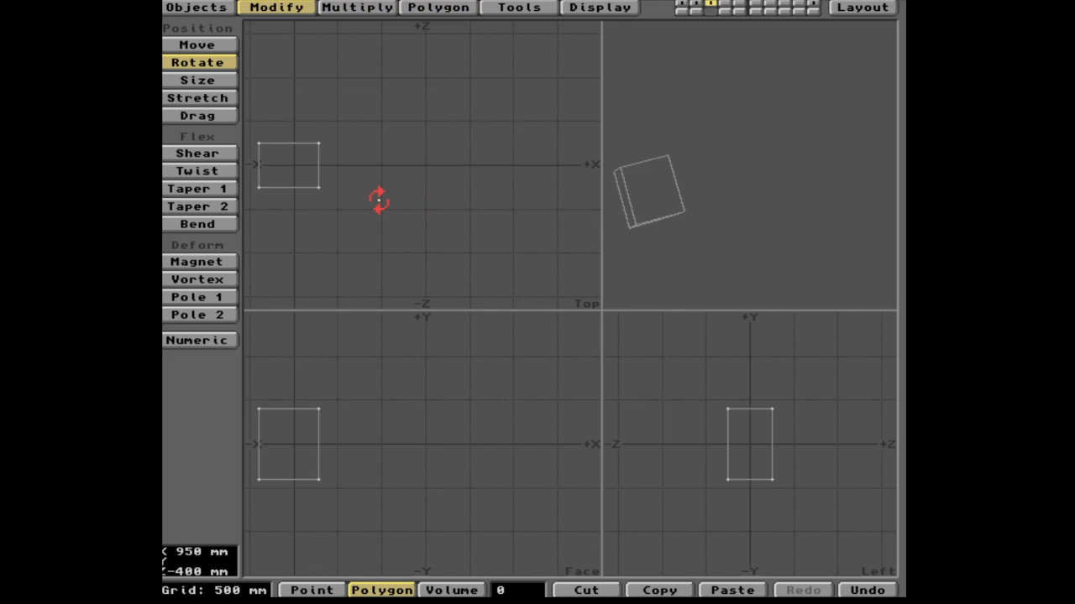
left_click(687, 11)
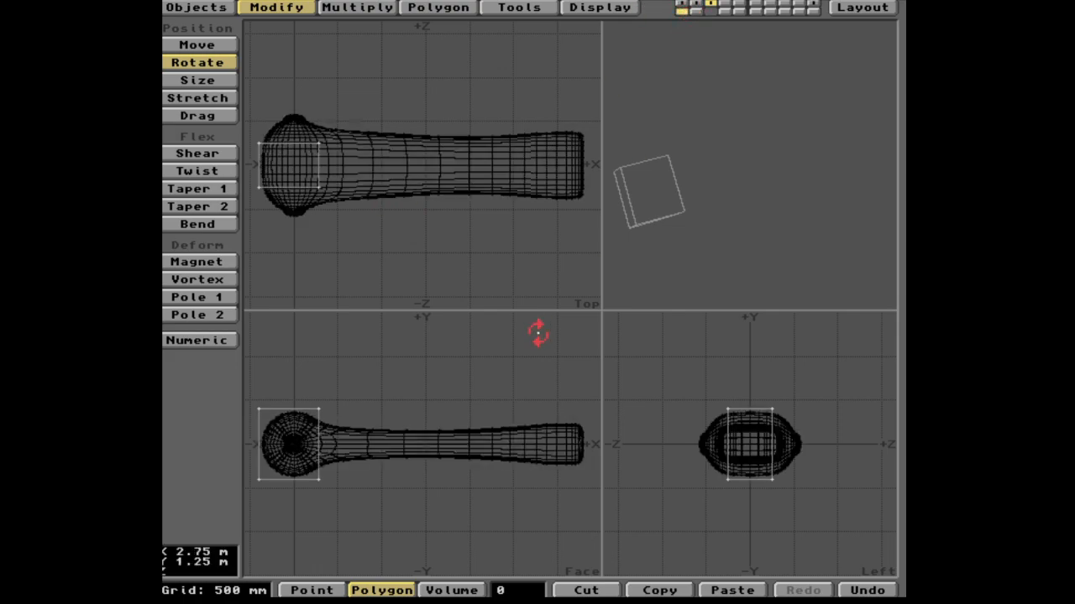
left_click(696, 11)
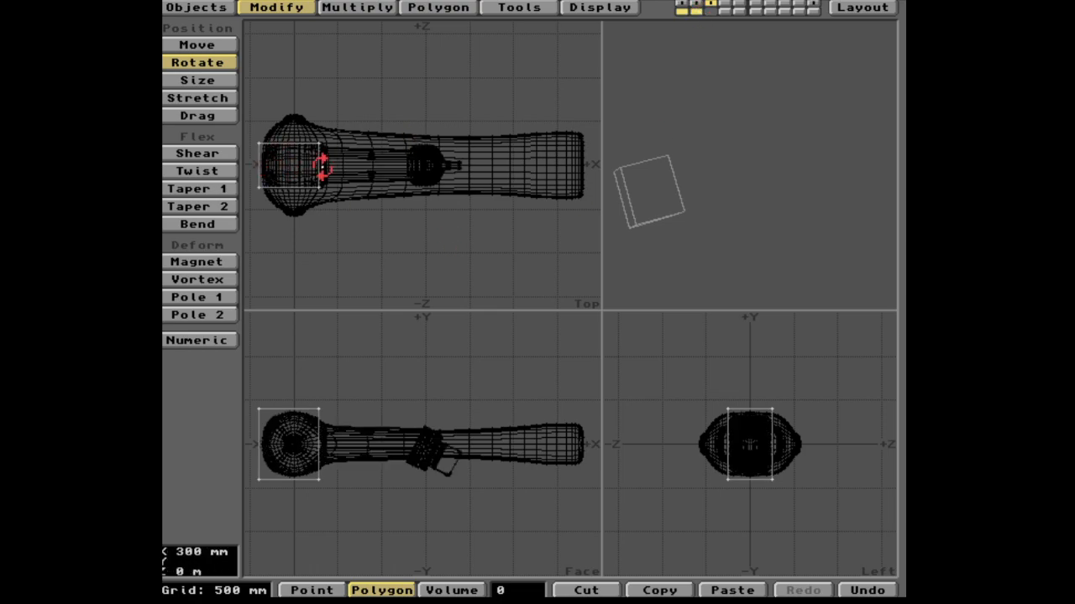
key("g")
key("period")
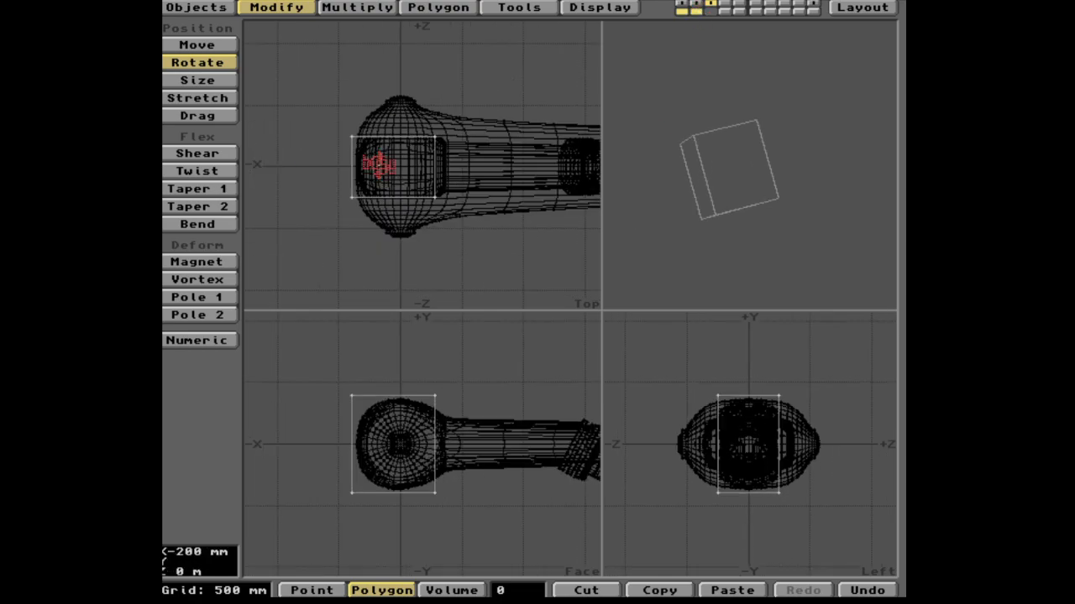
key("period")
key("space")
key("g")
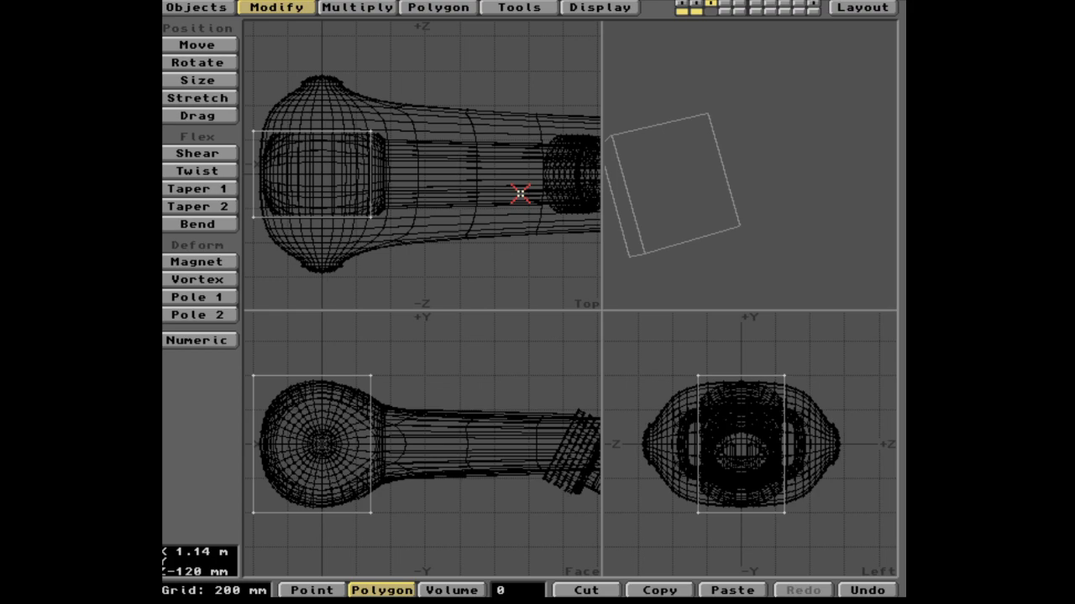
key("space")
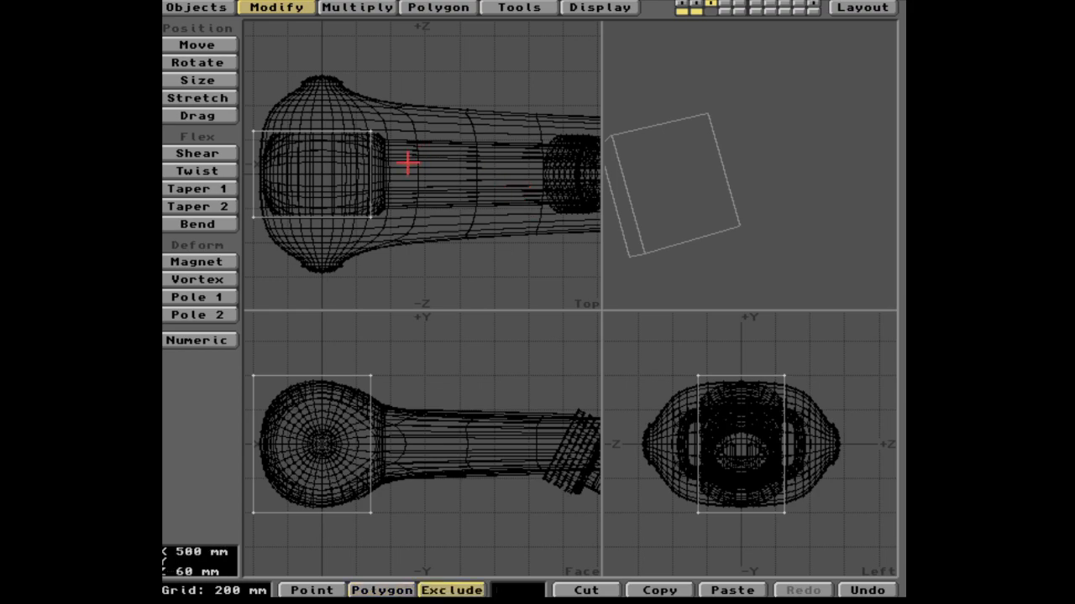
key("k")
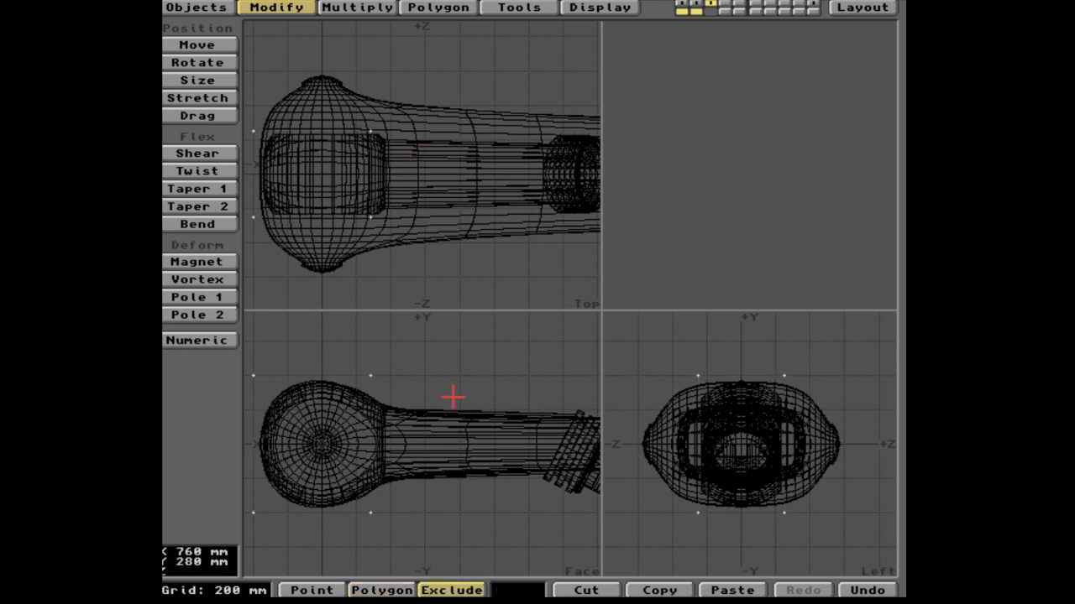
Step: Select the four lower corner points left from the box and delete them
key("space")
key("space")
key("space")
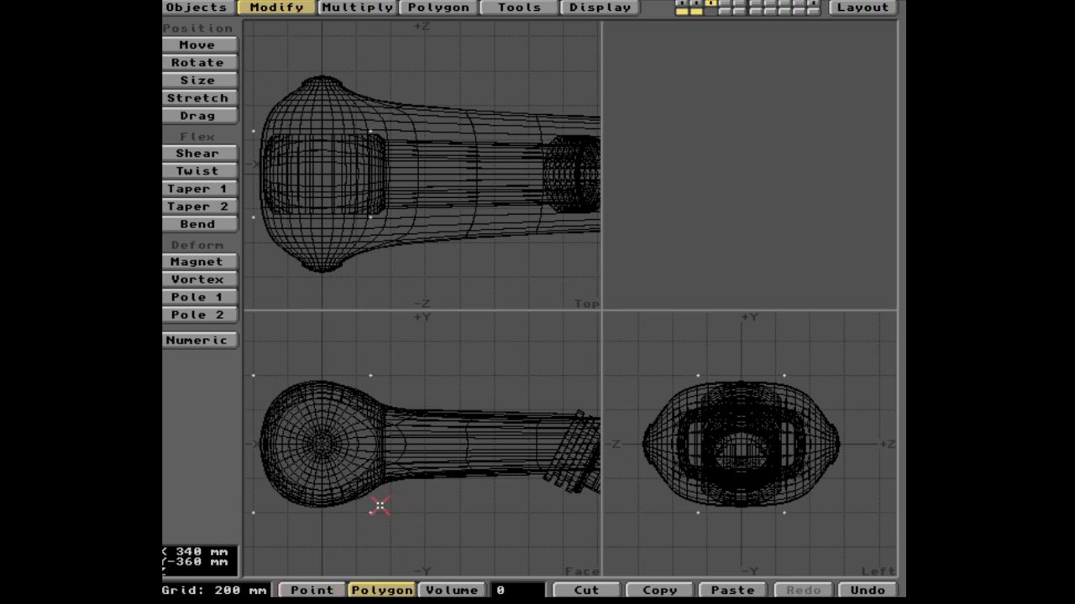
key("space")
left_click_drag(380, 509, 245, 510)
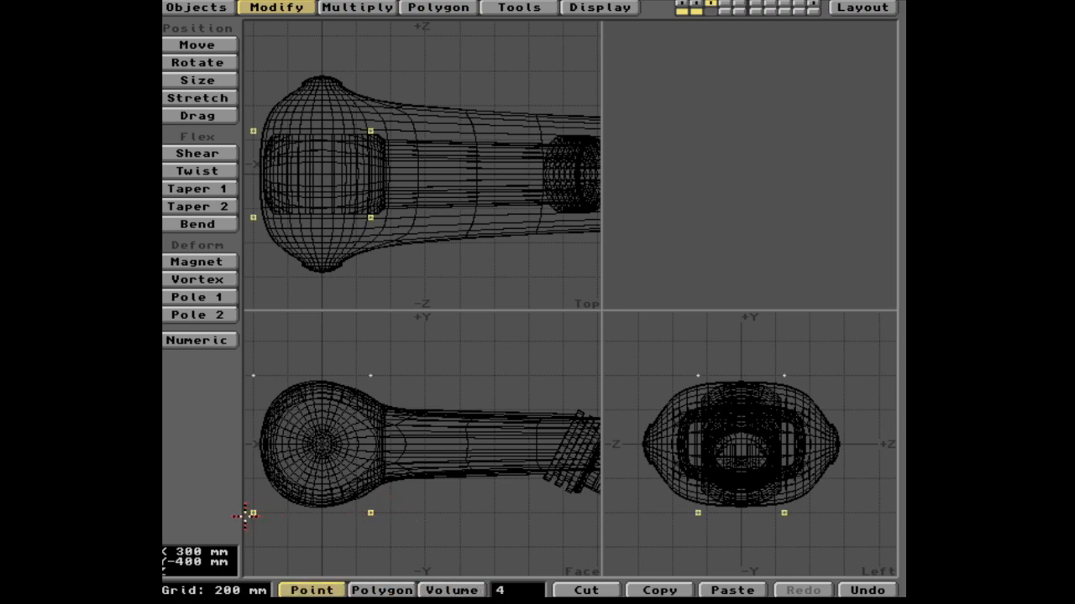
left_click(367, 502)
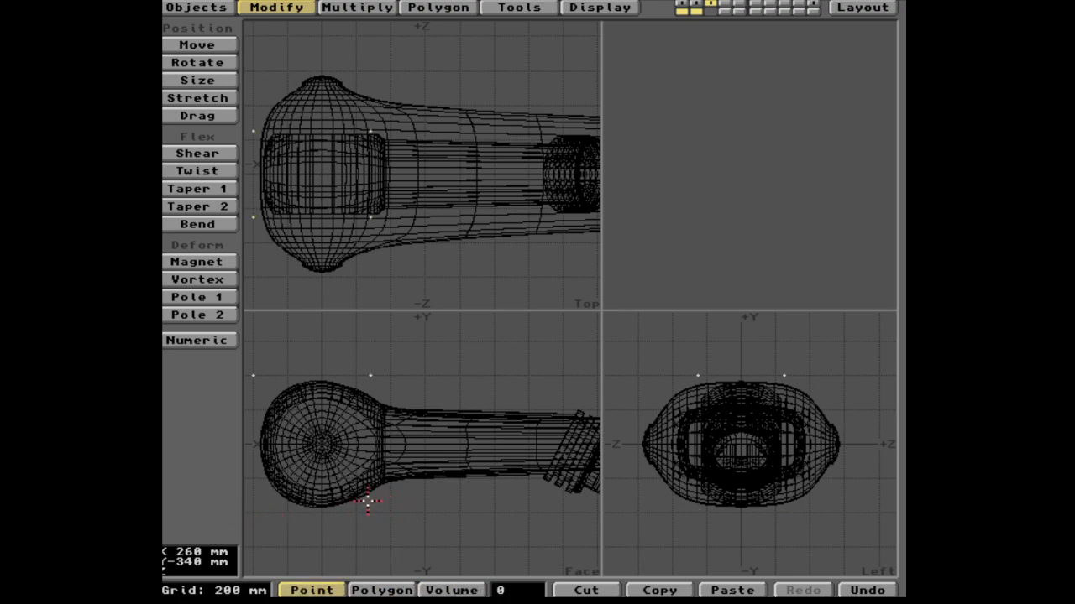
Step: Create a point beside the folded lower leg's ankle end at about X 1.38 m, Y 0, Z 240 mm
mouse_move(555, 187)
left_mouse_down("alt")
mouse_move(512, 197)
mouse_move(540, 185)
left_mouse_up("alt")
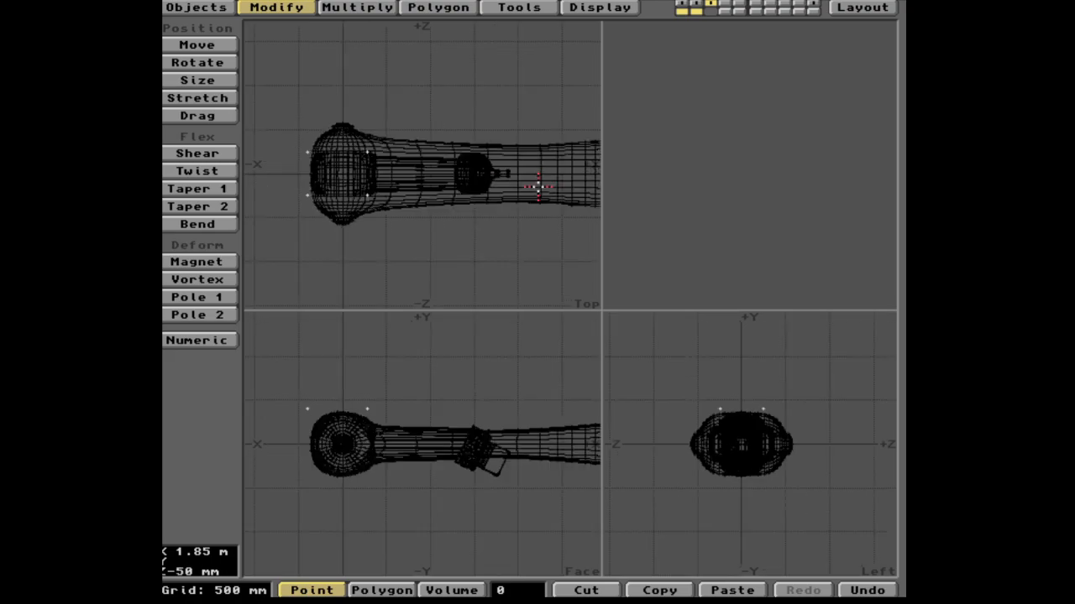
key(".")
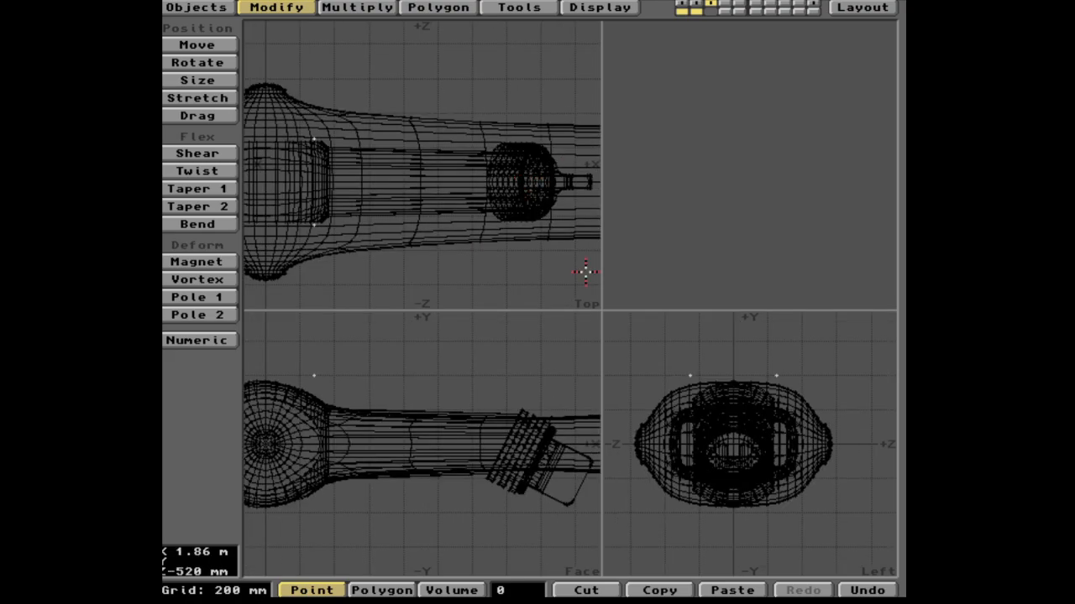
left_click(439, 8)
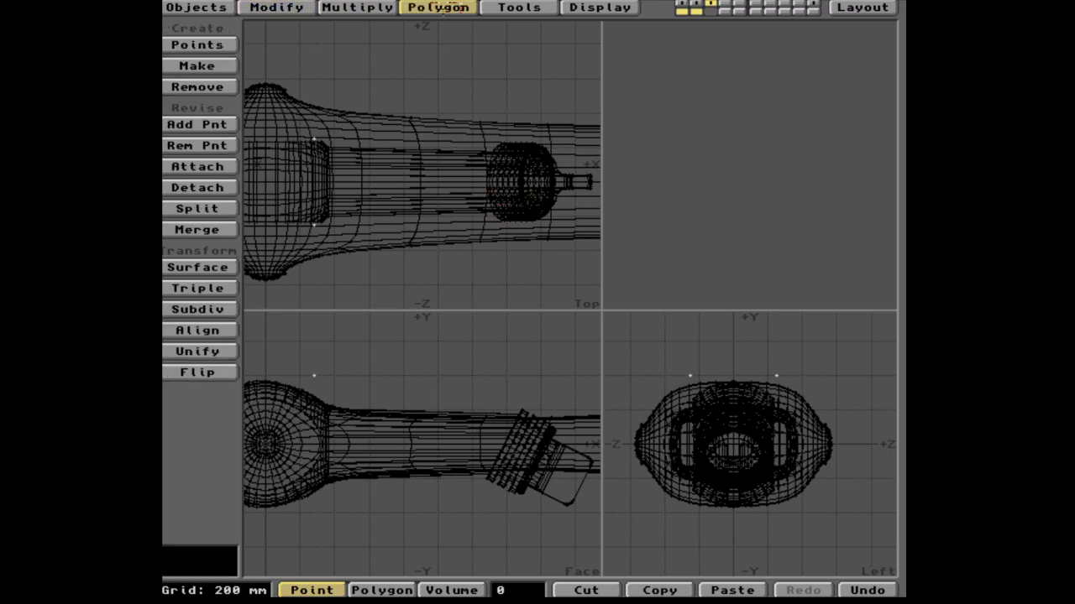
left_click(198, 44)
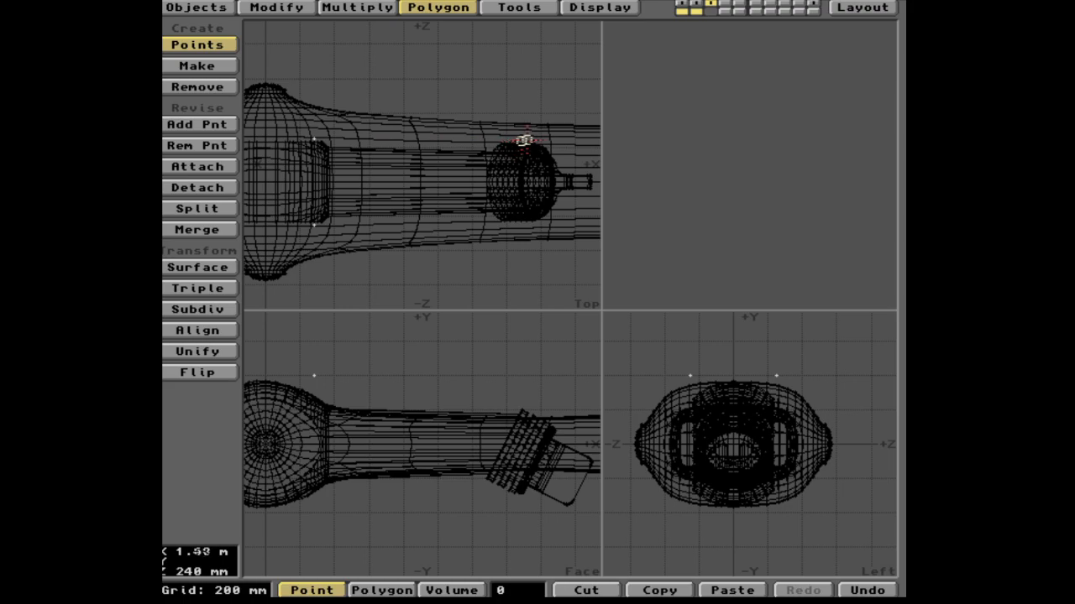
left_click(502, 142)
left_click_drag(502, 145, 502, 141)
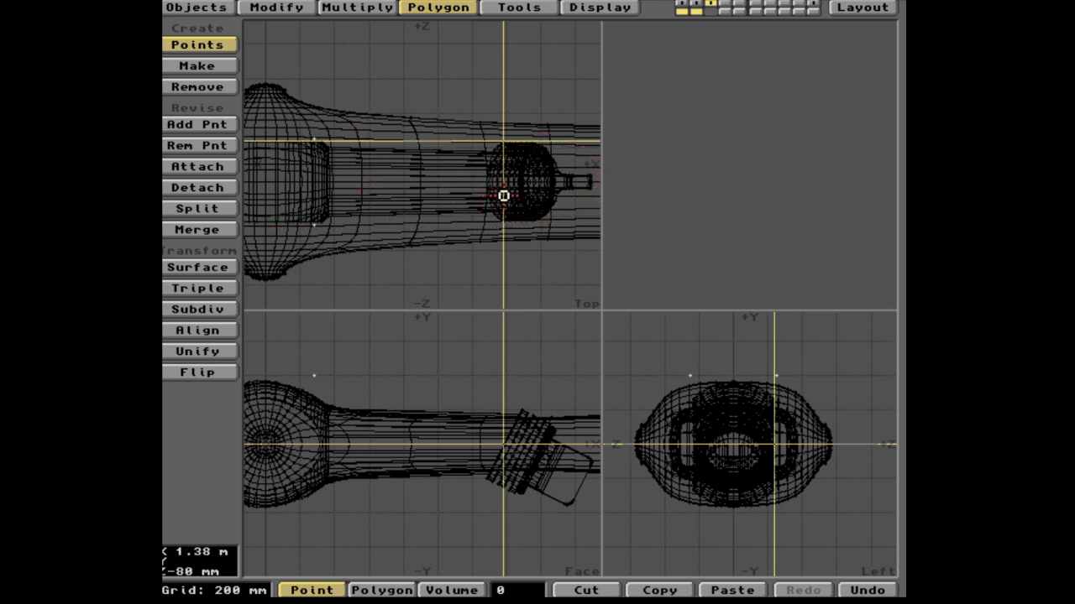
key("Return")
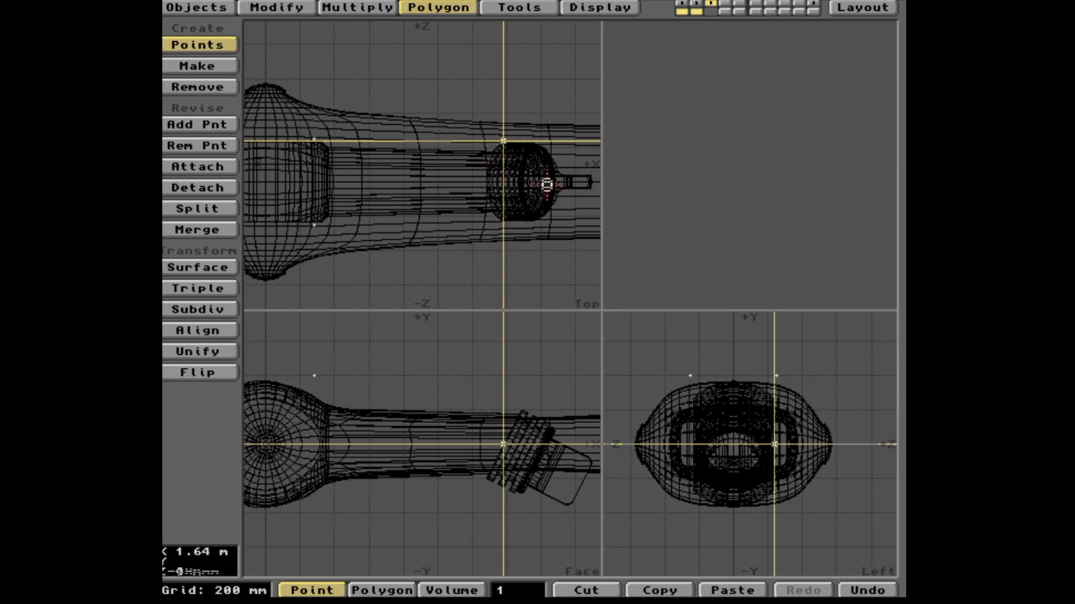
Step: Add a second point along the ankle's side in the Top view at about X 1.58 m, Z 230 mm
left_click(541, 141)
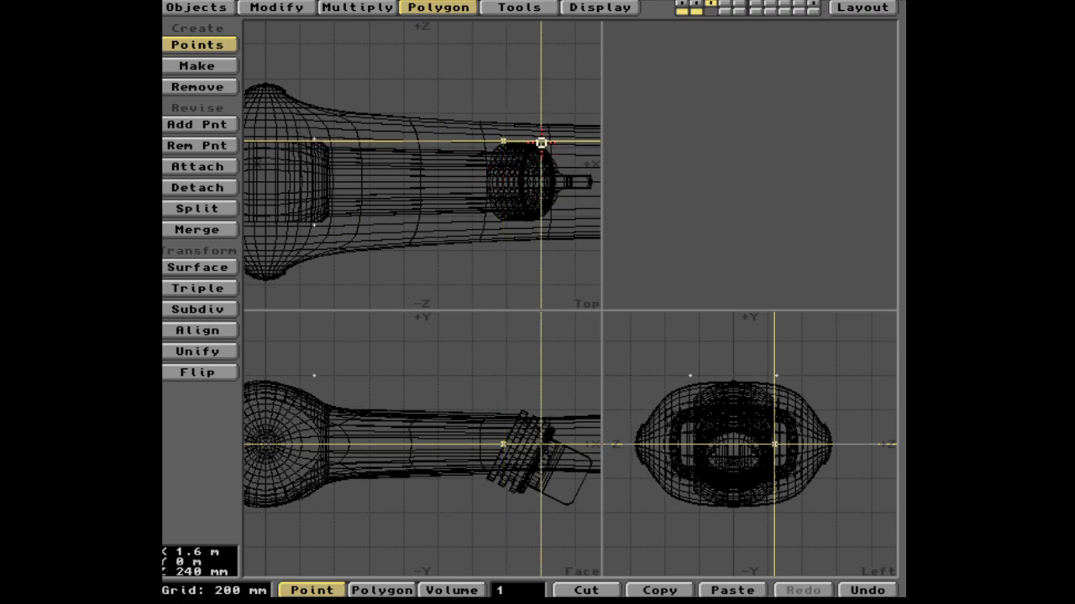
key("g")
key("period")
key("period")
key("period")
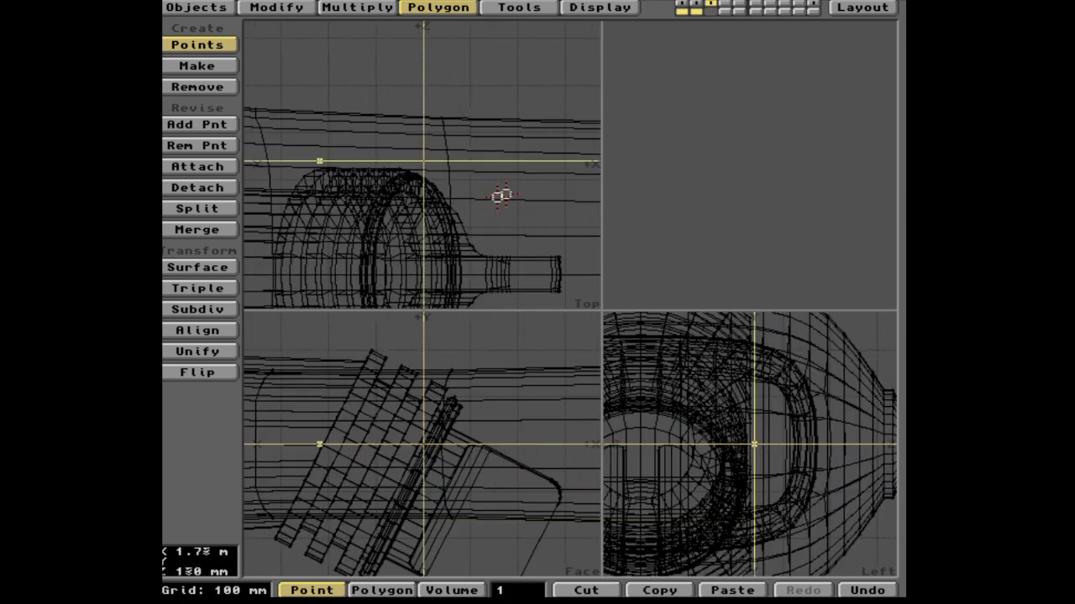
left_click_drag(422, 161, 424, 165)
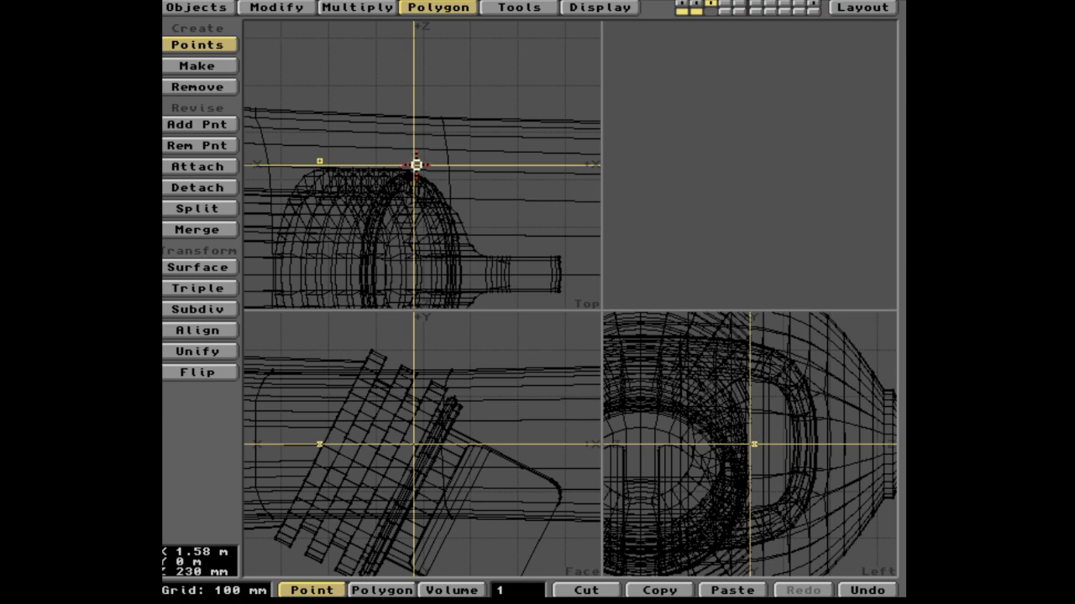
left_click(418, 165)
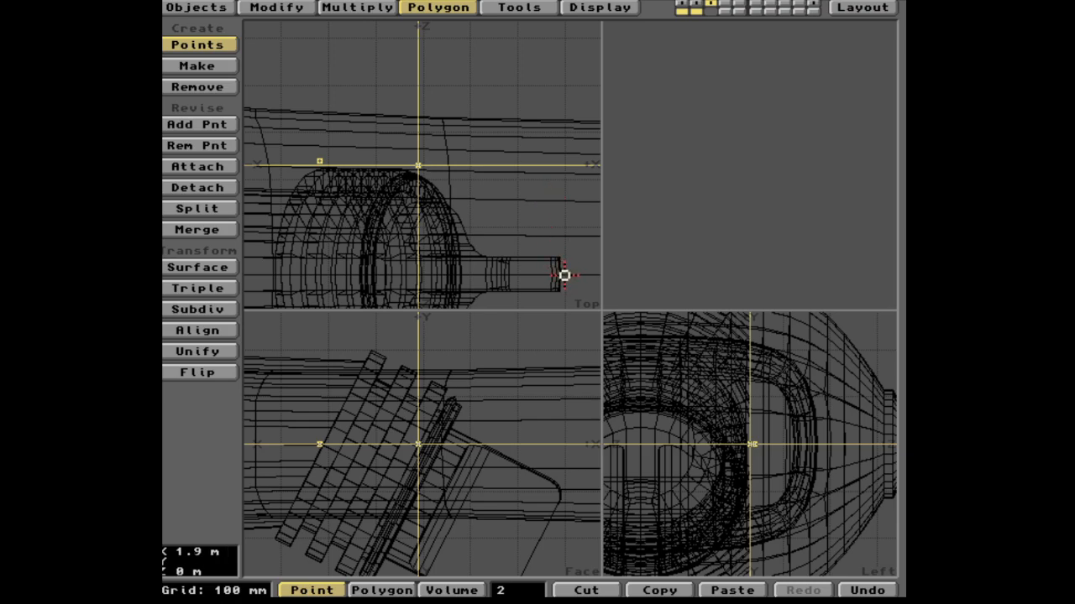
Step: Add points at about X 1.91 m, Z 0 just beyond the ankle's tip and X 1.82 m, Z 160 mm, finishing point creation
left_click(567, 273)
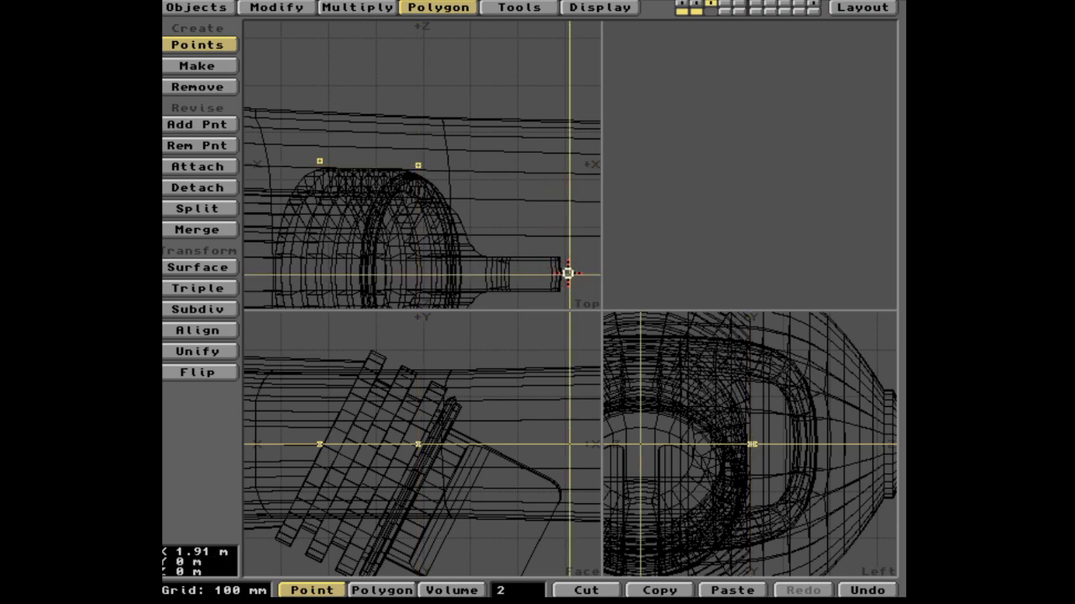
right_click(568, 274)
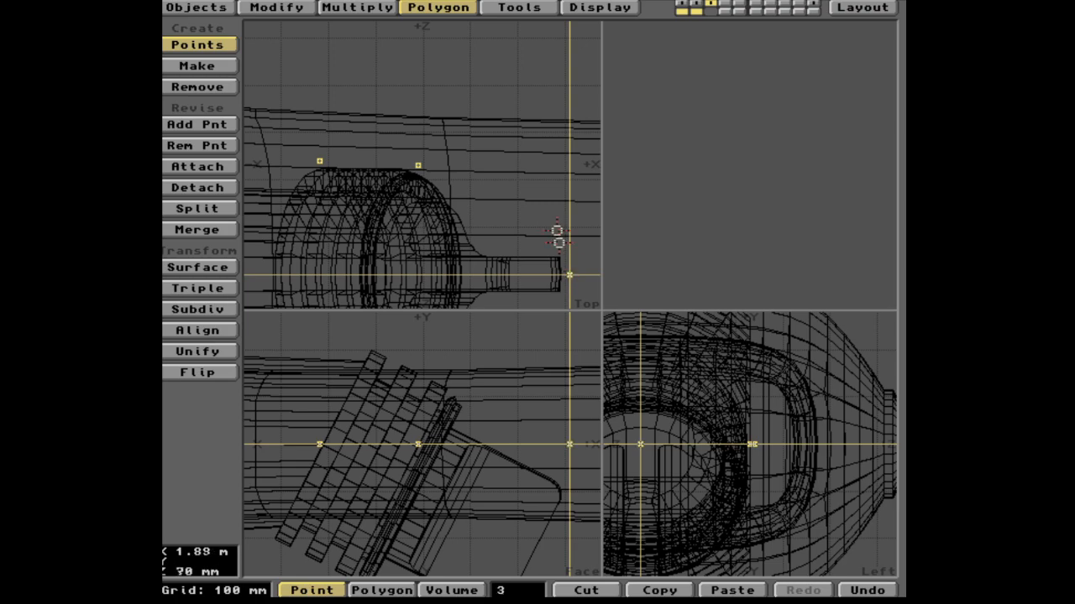
left_click(527, 200)
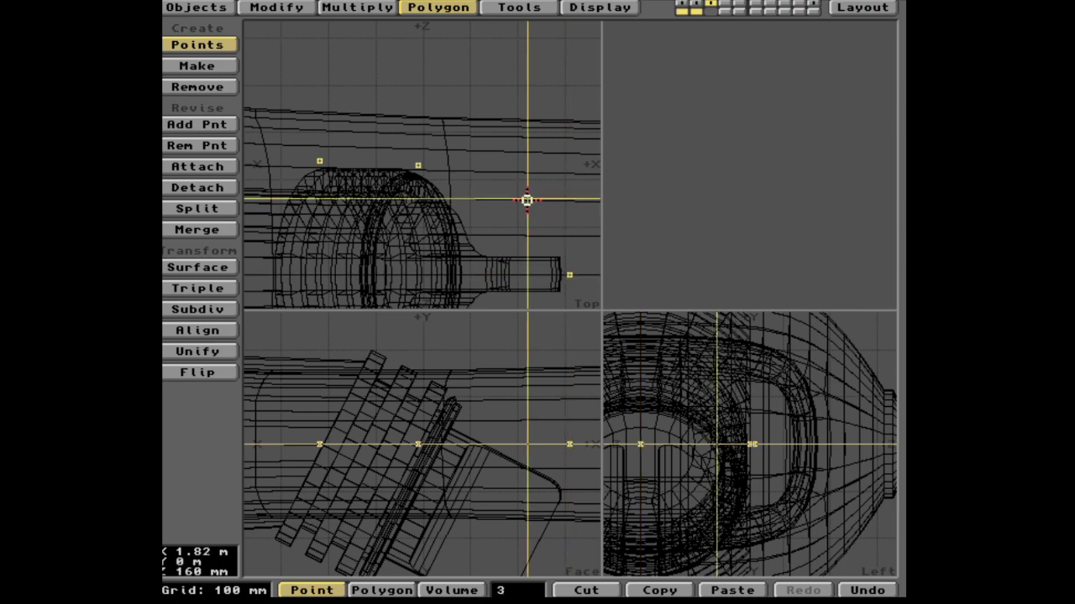
left_click_drag(526, 200, 527, 200)
right_click(527, 199)
key("space")
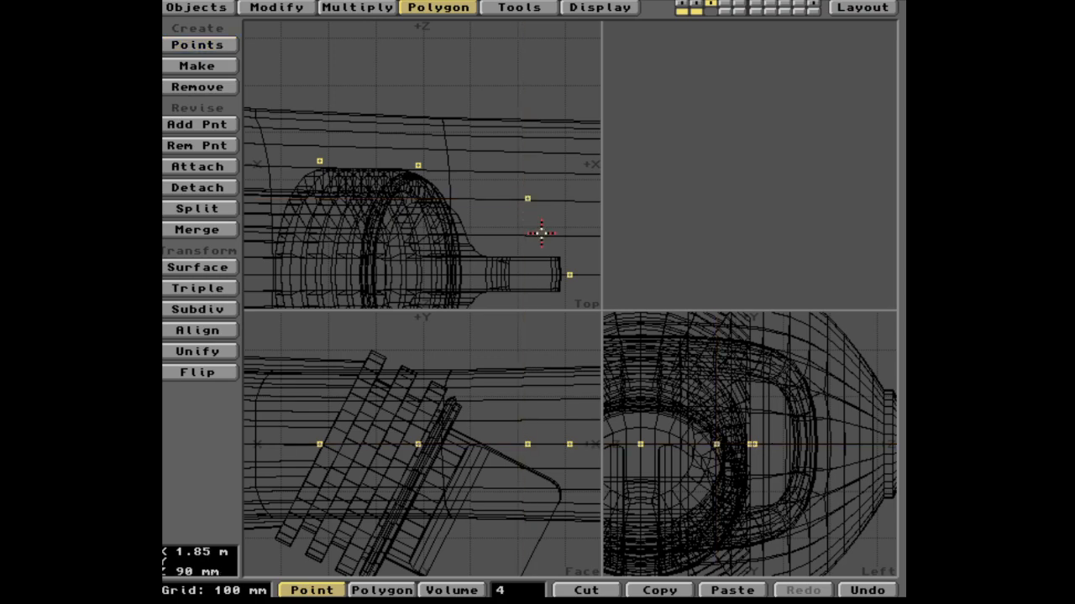
Step: Select all eight loose outline points and set their Y value to 400 mm
key("a")
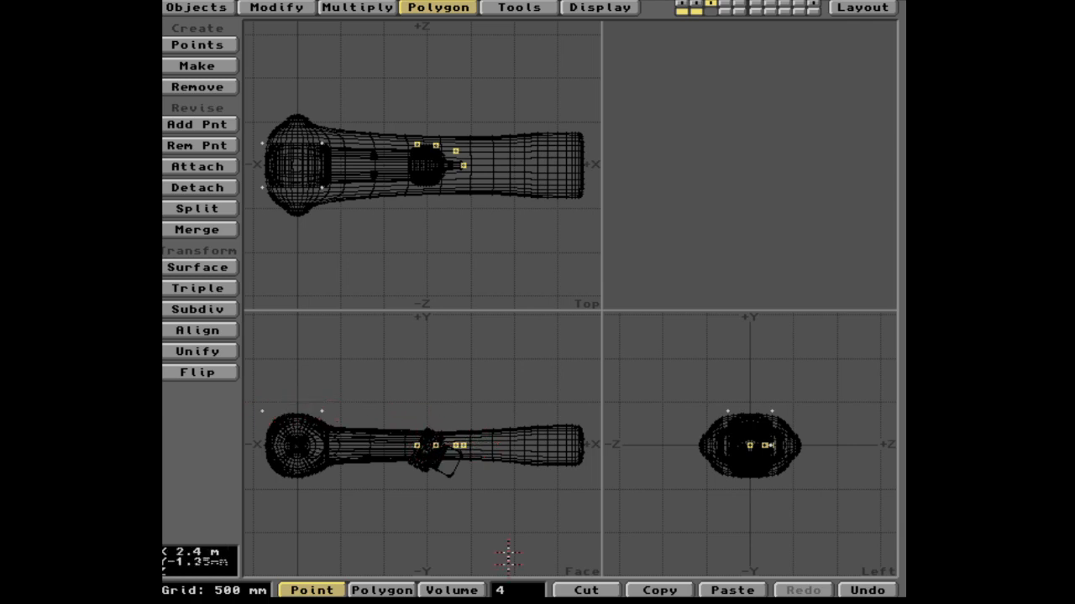
left_click(507, 556)
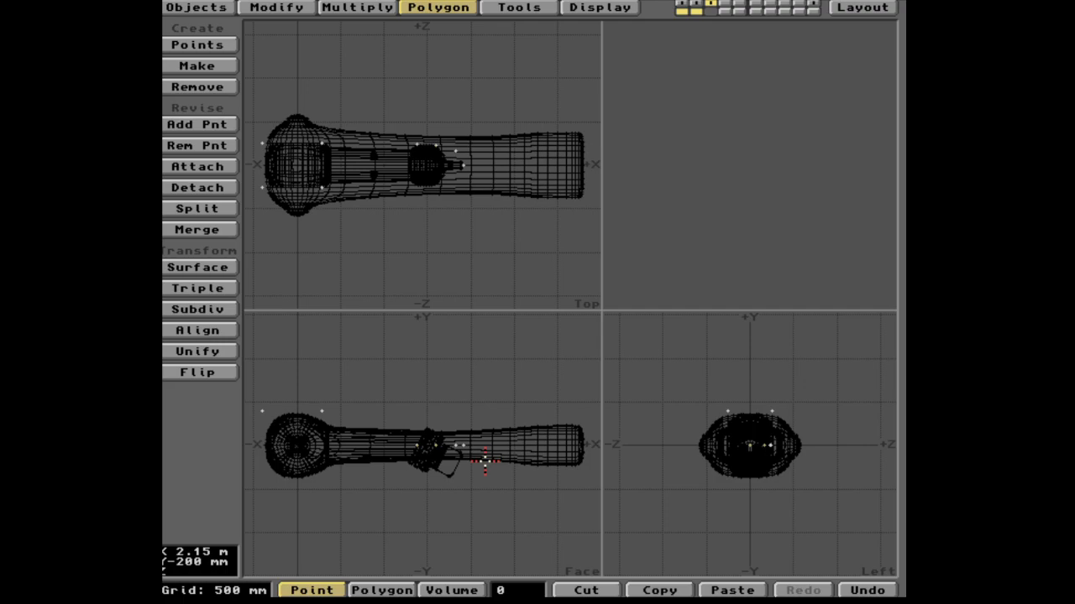
key("shift+apostrophe")
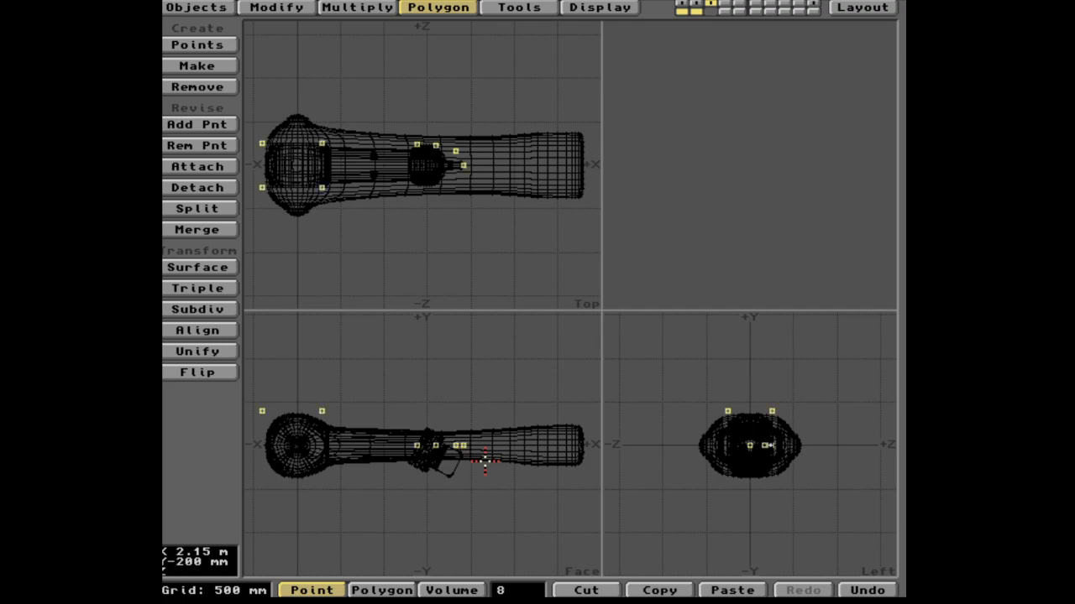
key("v")
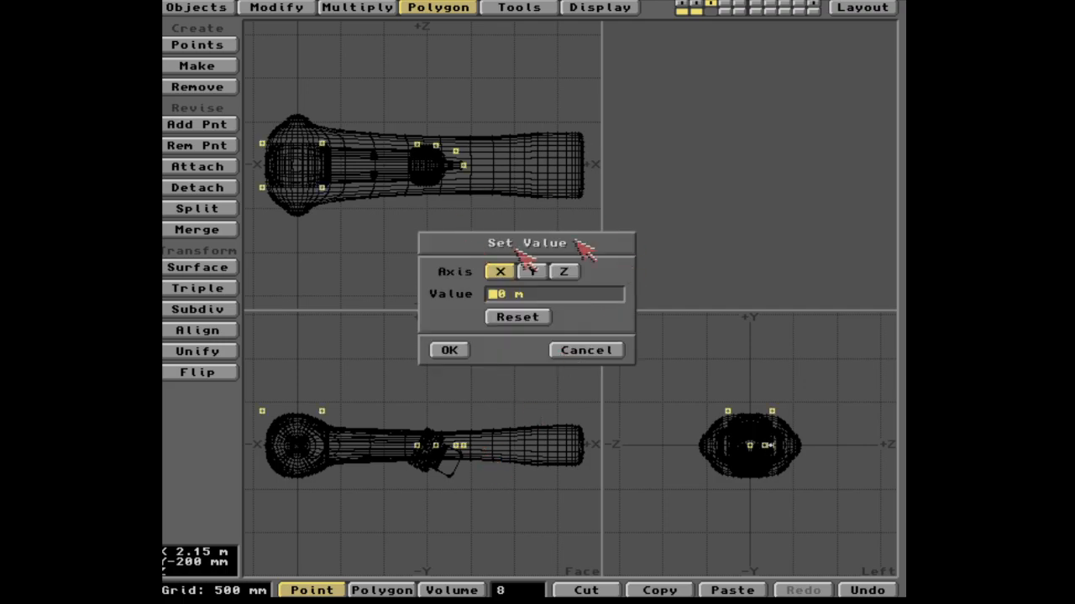
left_click(533, 271)
left_click(494, 293)
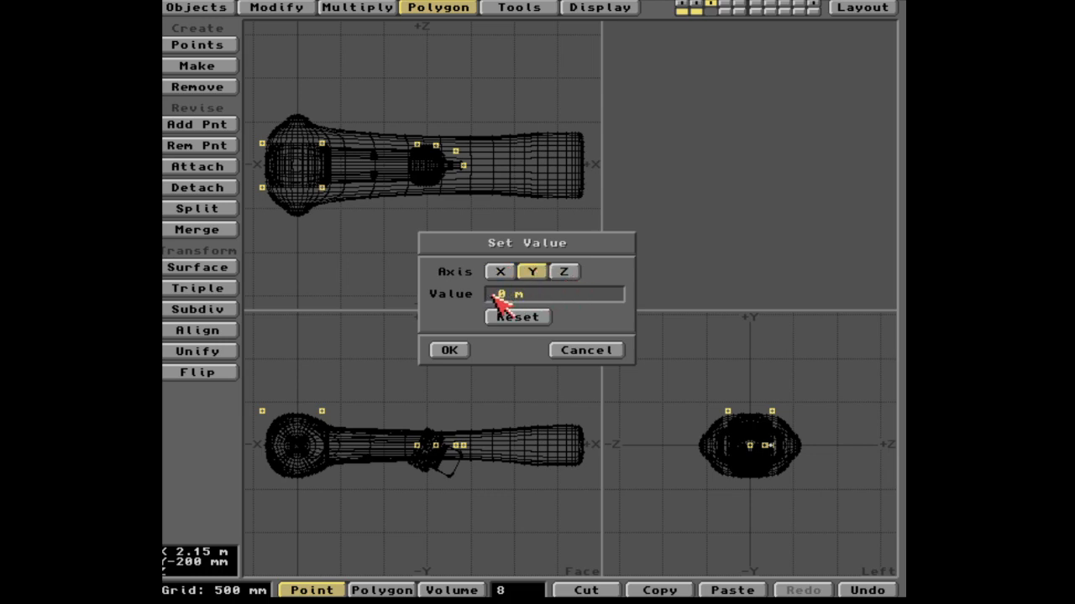
type("400")
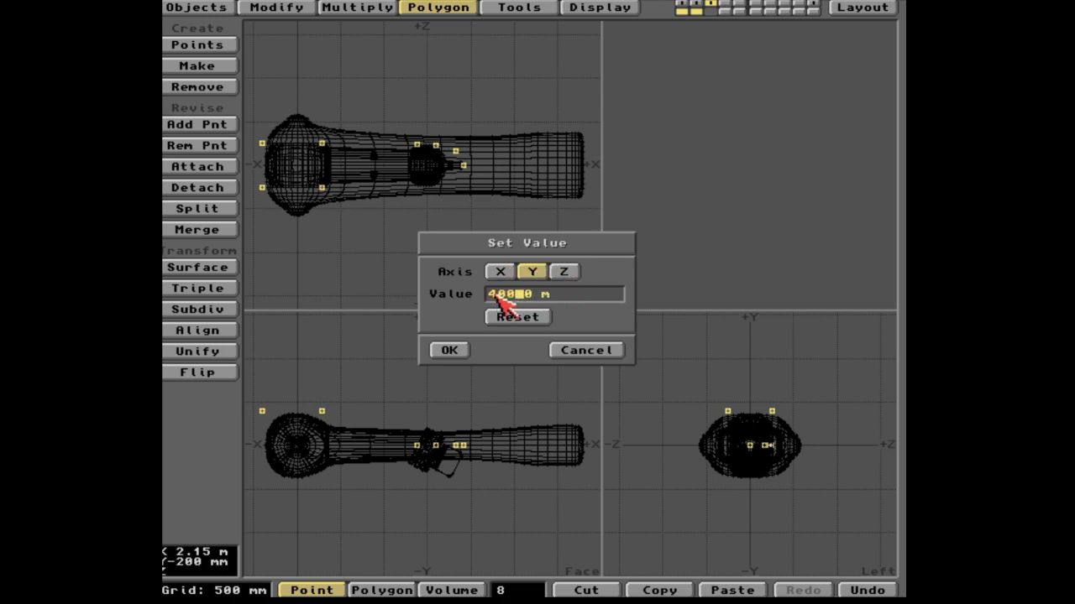
type("mm")
key("Return")
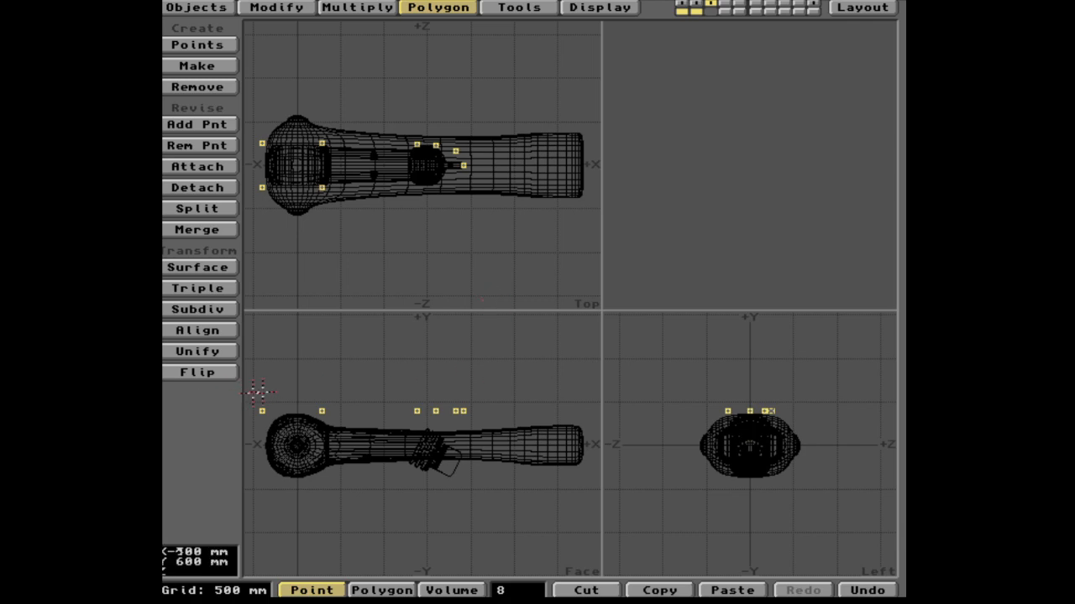
Step: Delete the two loose points on the -Z side of the upper leg's round end
key("space")
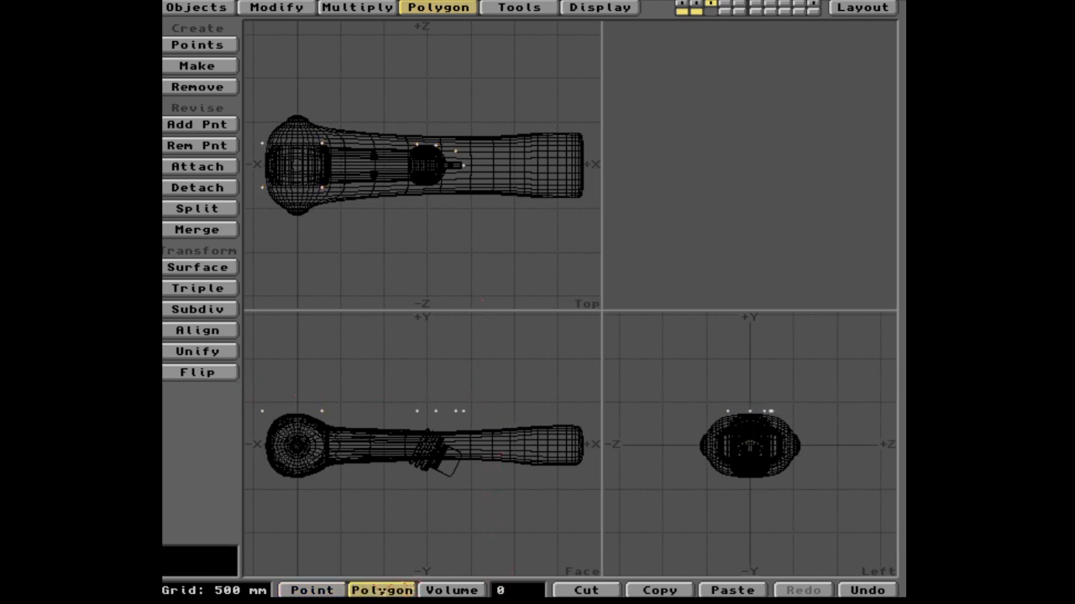
key("space")
left_click(525, 591)
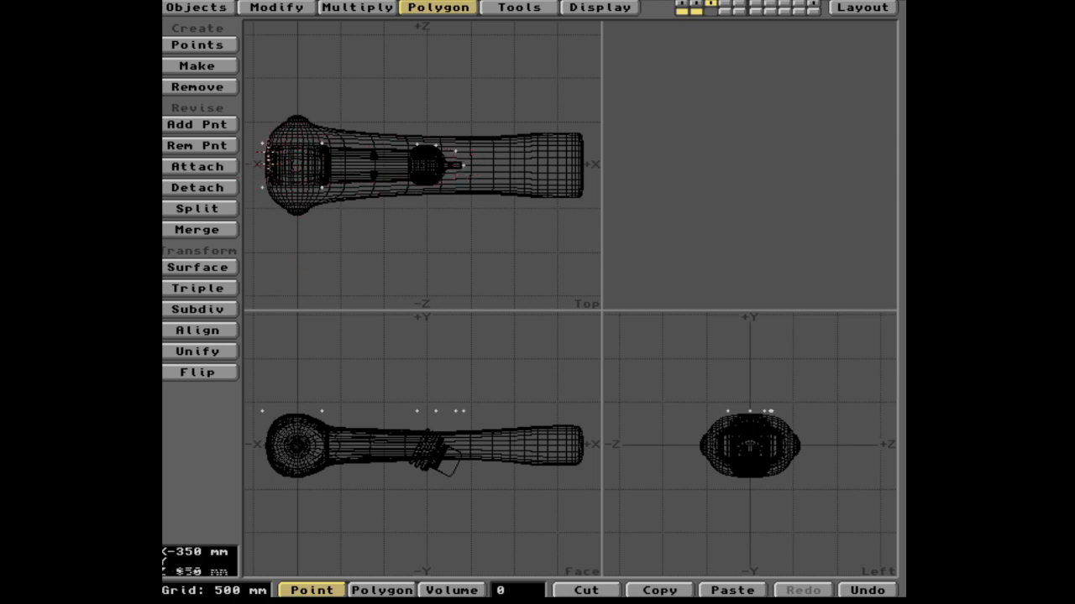
key("g")
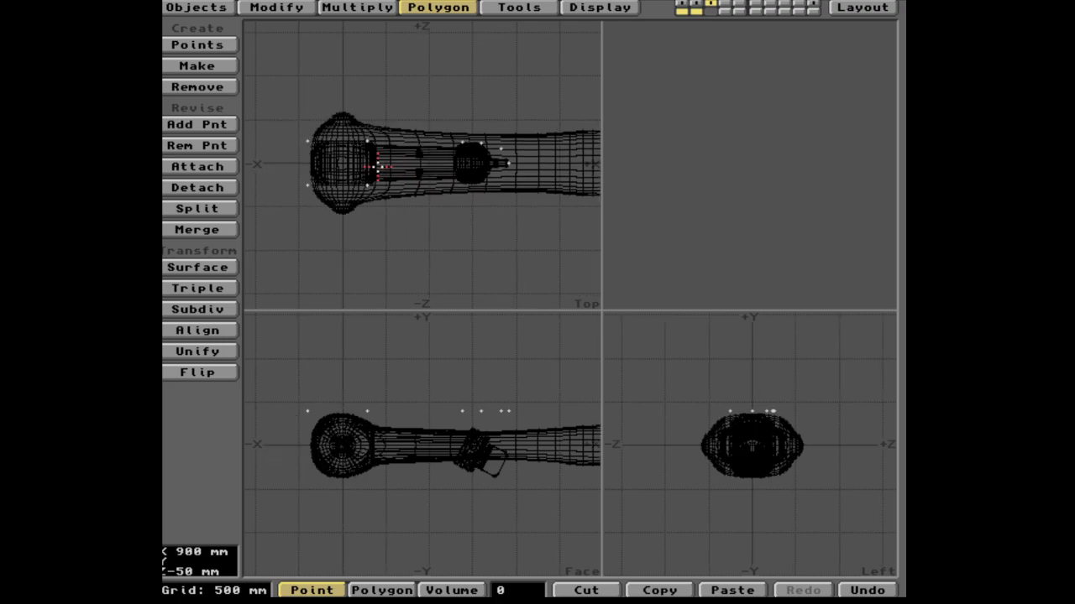
key("period")
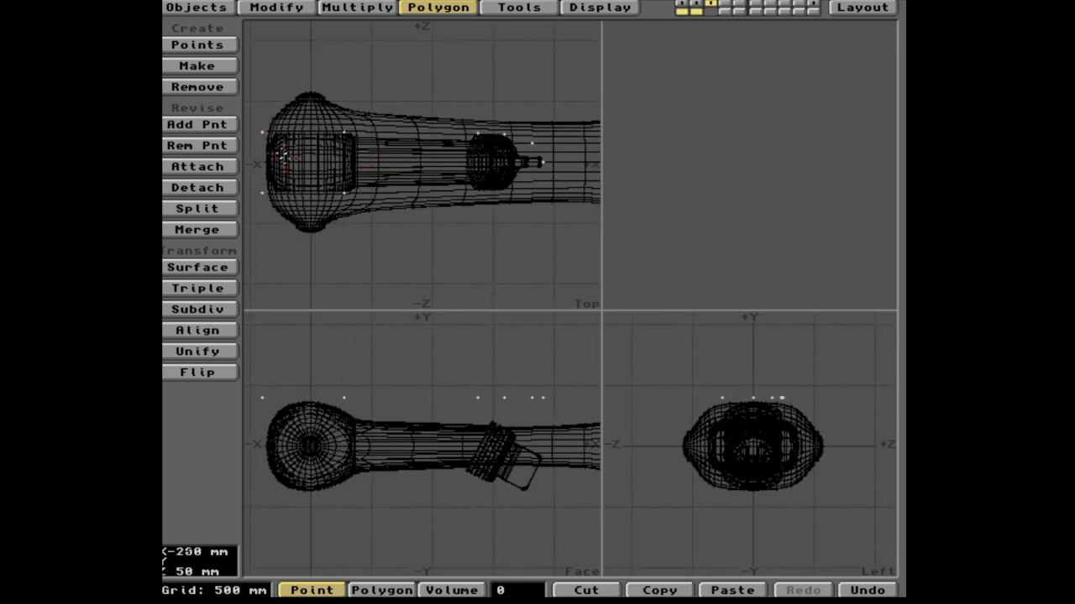
left_click_drag(262, 198, 357, 192)
key("x")
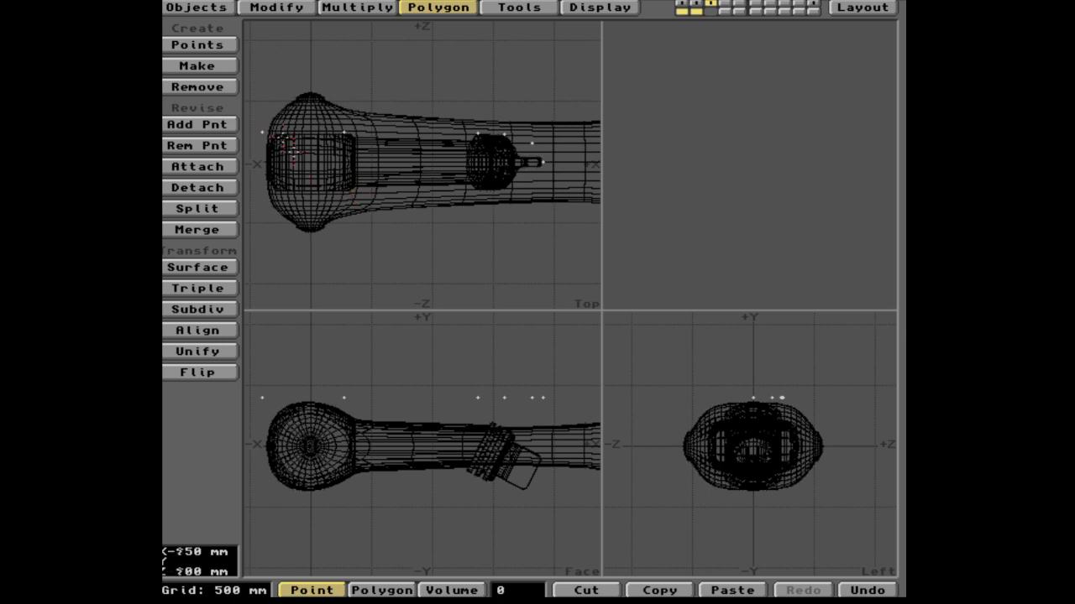
Step: Mirror the five +Z side outline points, leaving out the ankle's tip point, across Z 0 in the Top view
left_click_drag(262, 131, 357, 131)
left_click(538, 590)
key("shift+apostrophe")
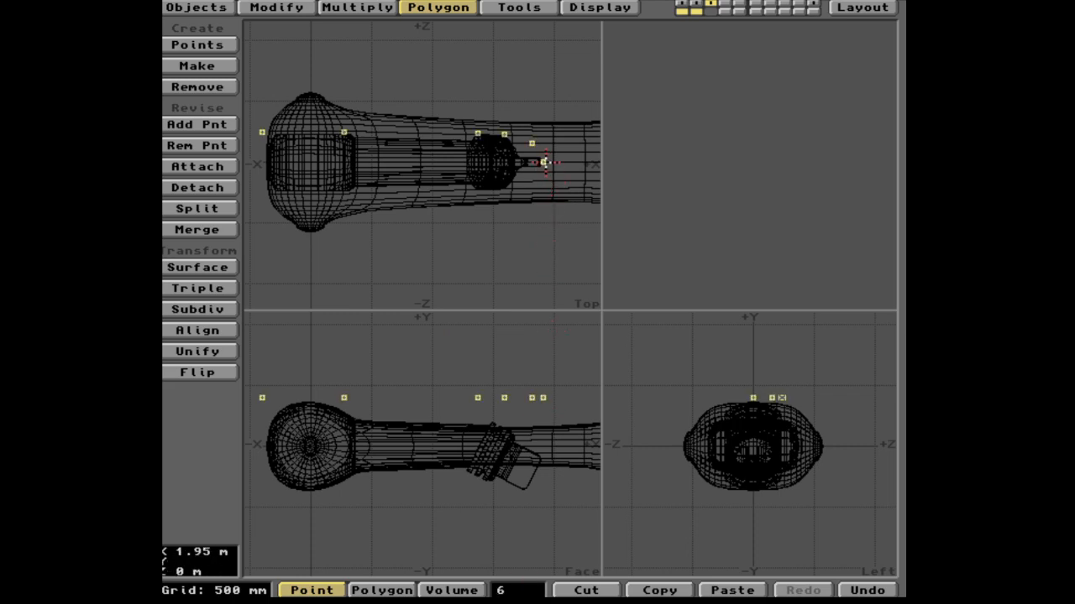
left_click(544, 162)
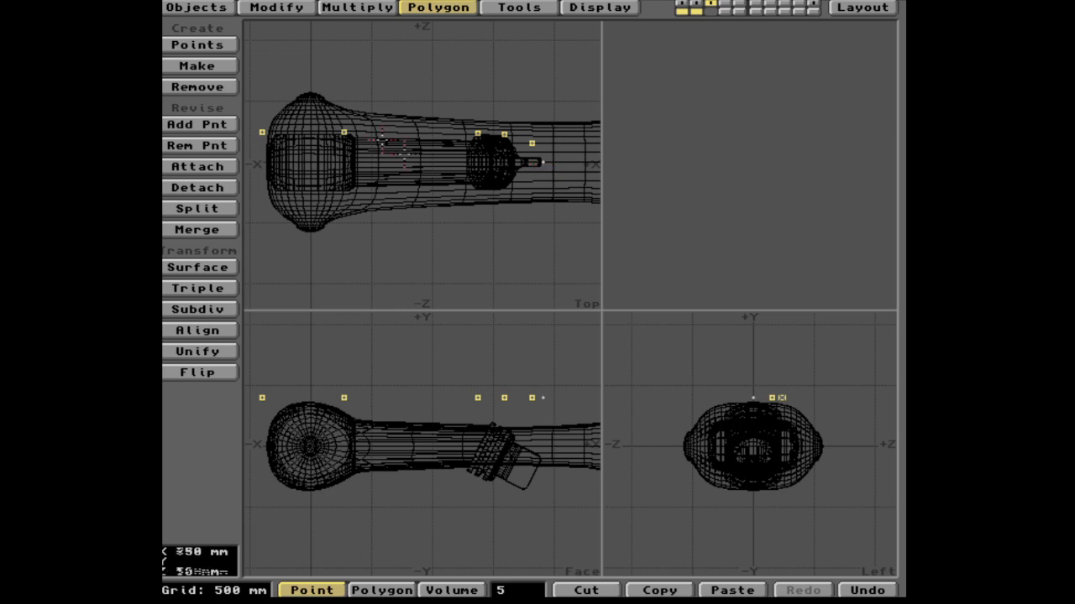
left_click(343, 8)
left_click(217, 64)
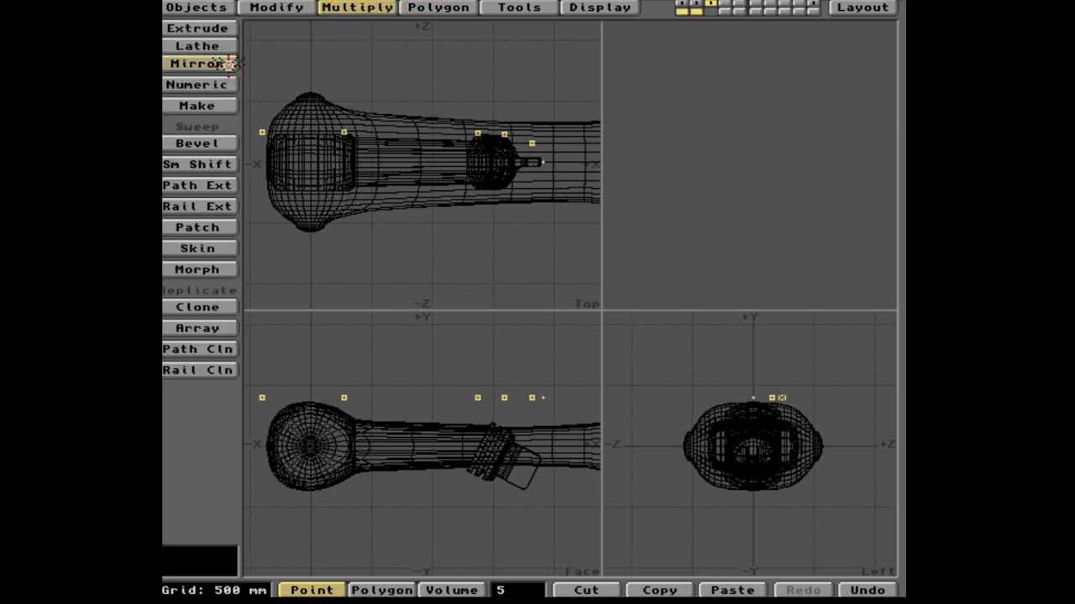
left_click_drag(263, 153, 264, 161)
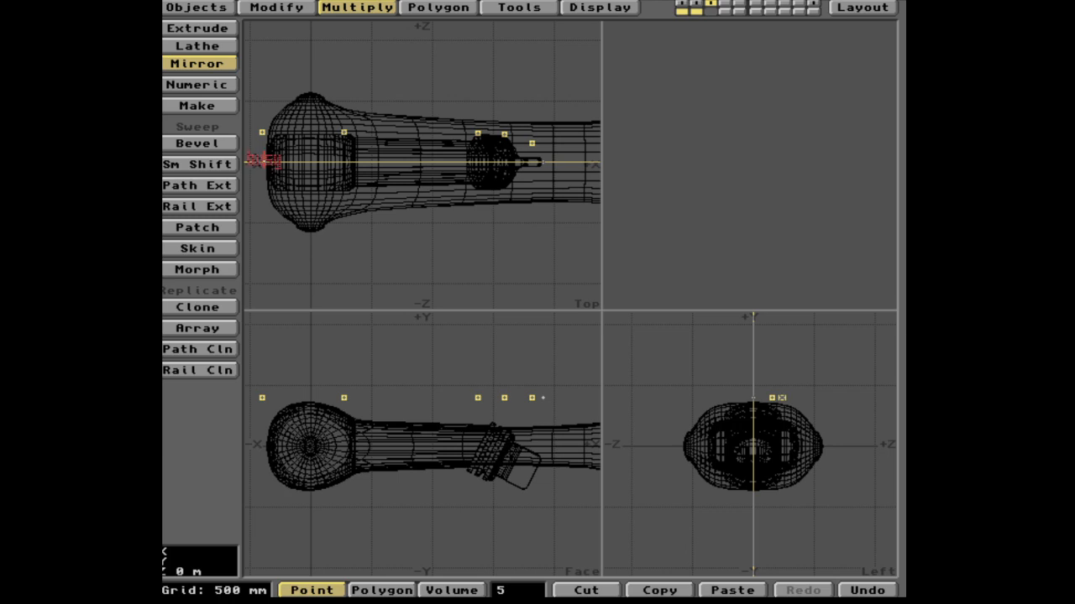
key("space")
left_click(511, 589)
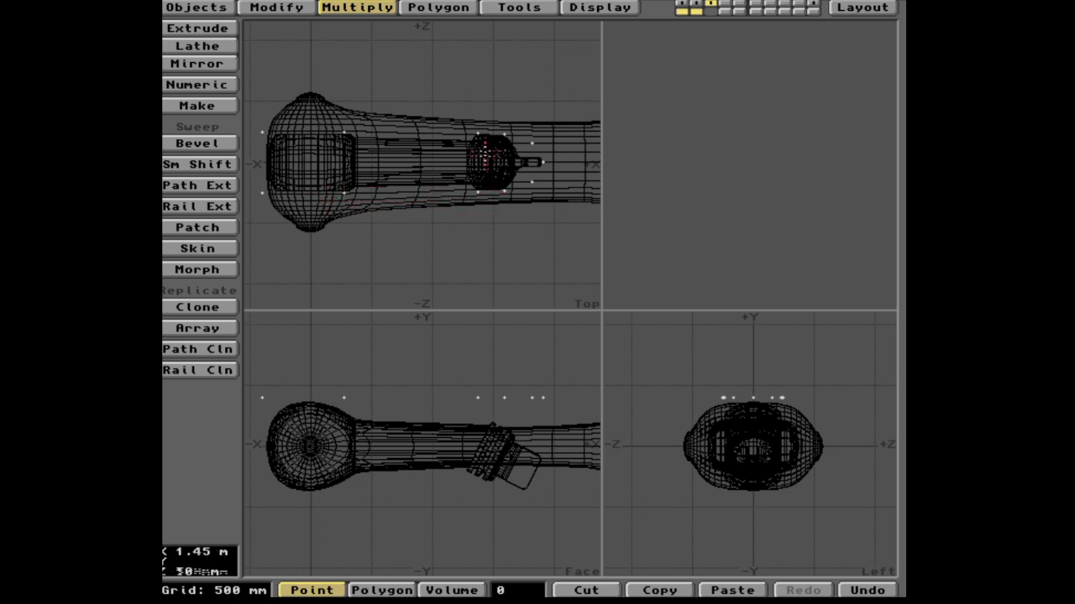
Step: Make an open curve through the seven points around the folded ankle, running from the +Z side over the tip to the -Z side
left_click_drag(477, 135, 545, 160)
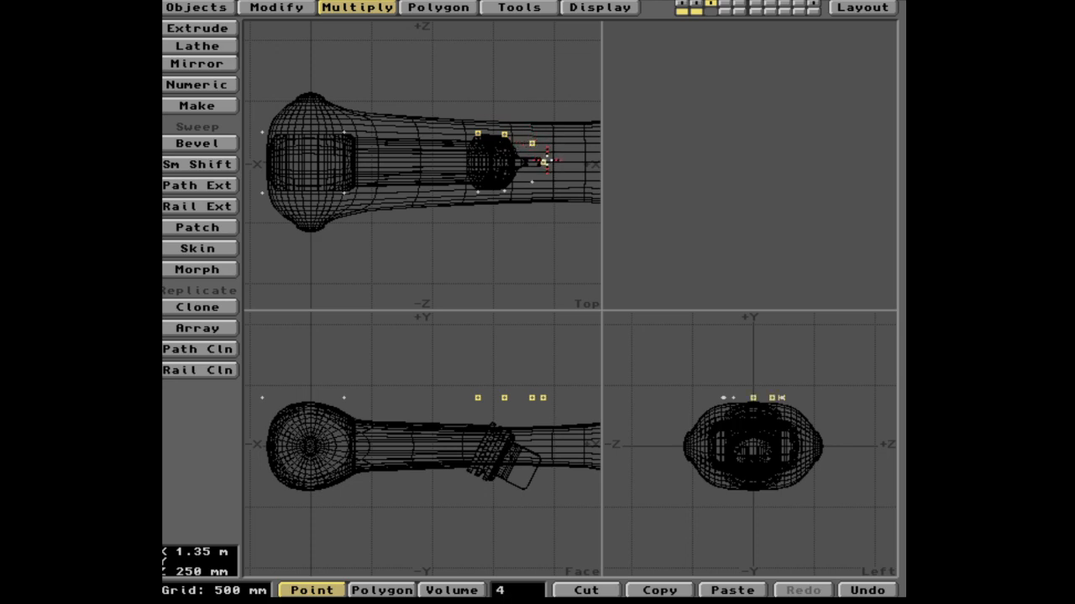
left_click(528, 161)
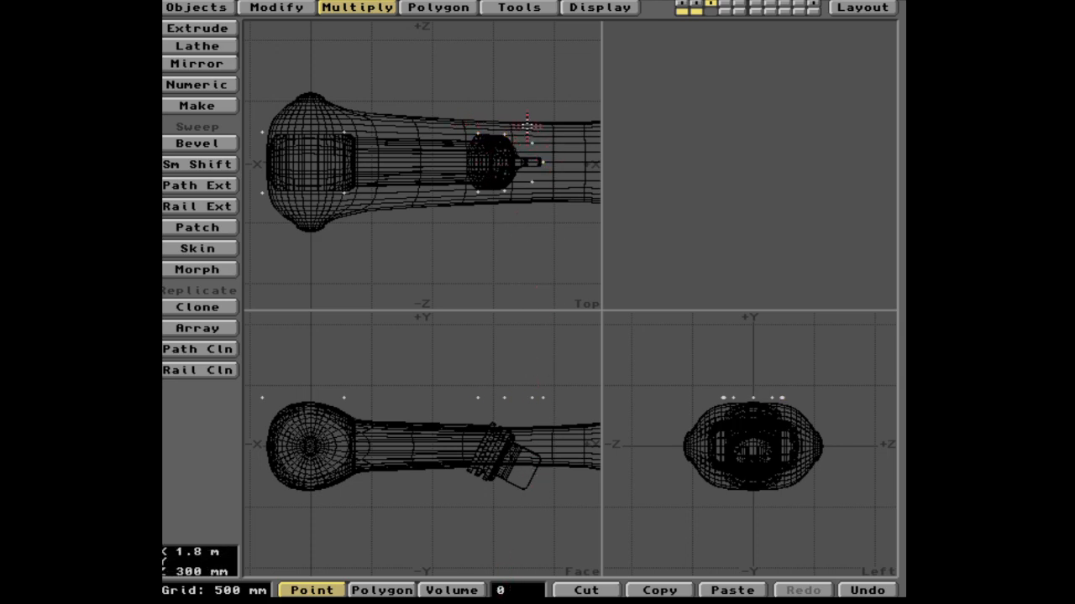
mouse_move(470, 139)
left_mouse_down()
mouse_move(525, 135)
mouse_move(540, 167)
mouse_move(492, 193)
mouse_move(496, 257)
left_mouse_up()
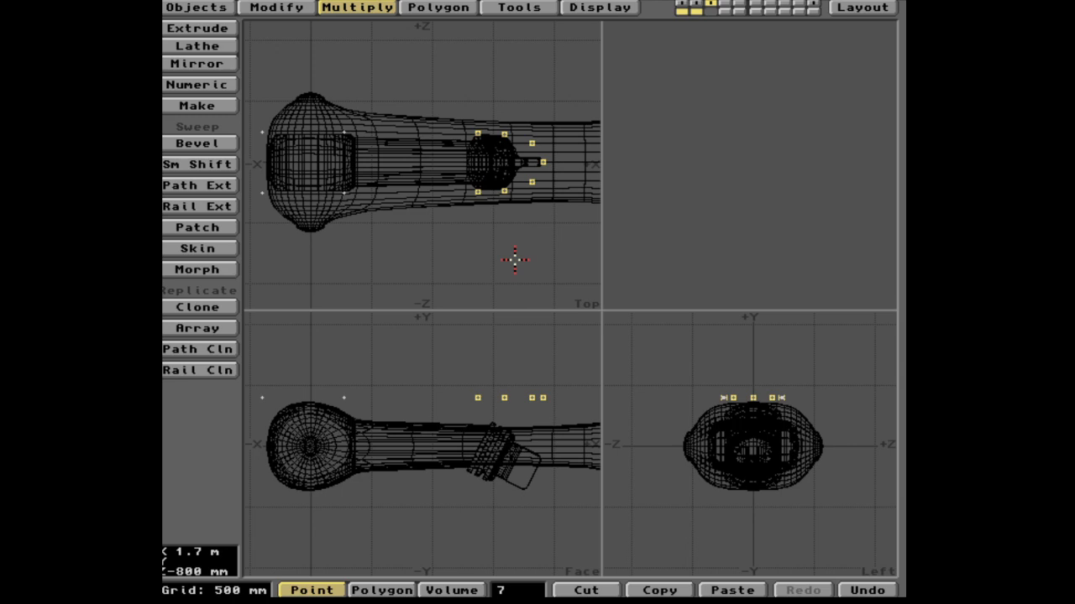
key("ctrl+p")
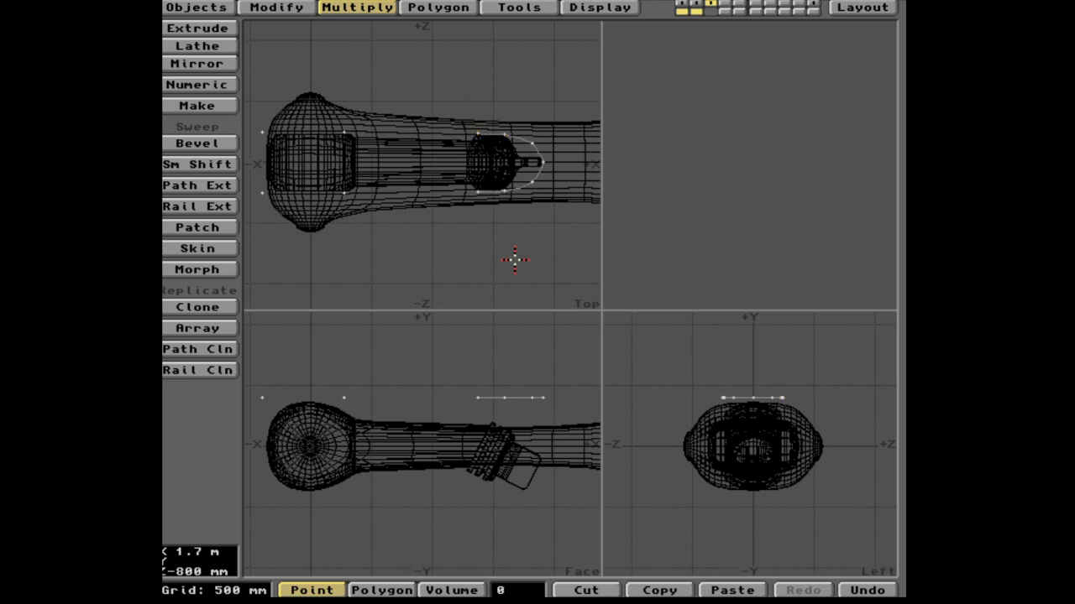
left_click(518, 7)
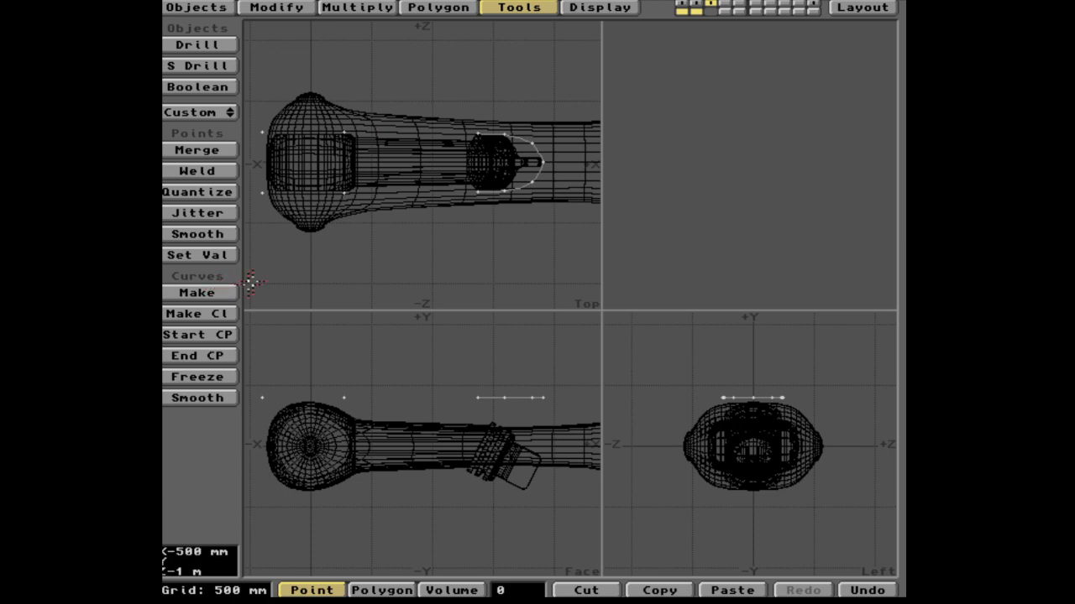
left_click(382, 591)
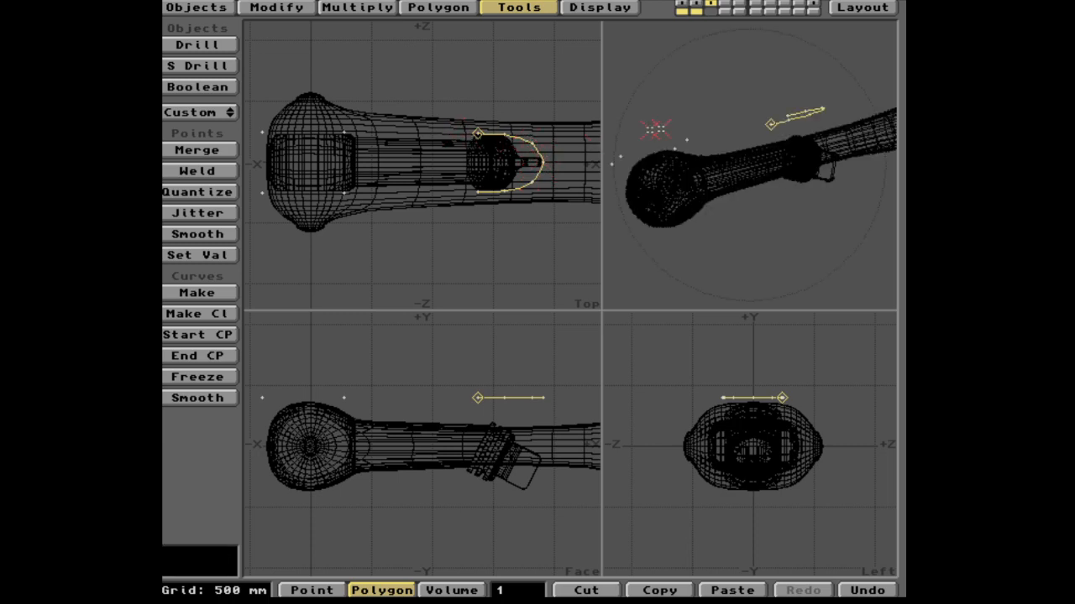
left_click_drag(715, 134, 773, 163)
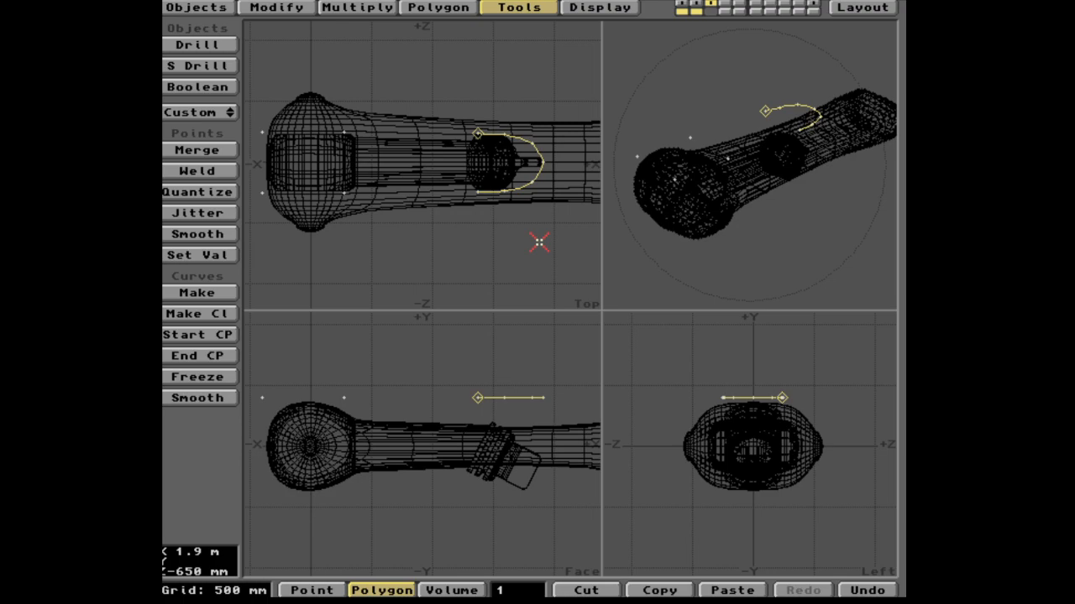
key("ctrl+f")
key("Return")
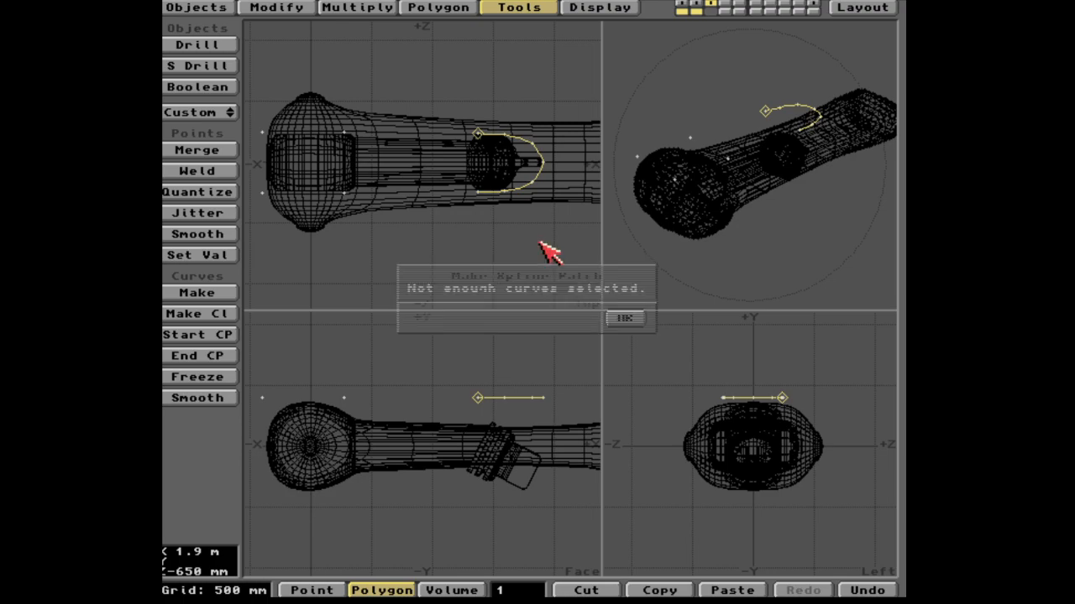
key("ctrl+d")
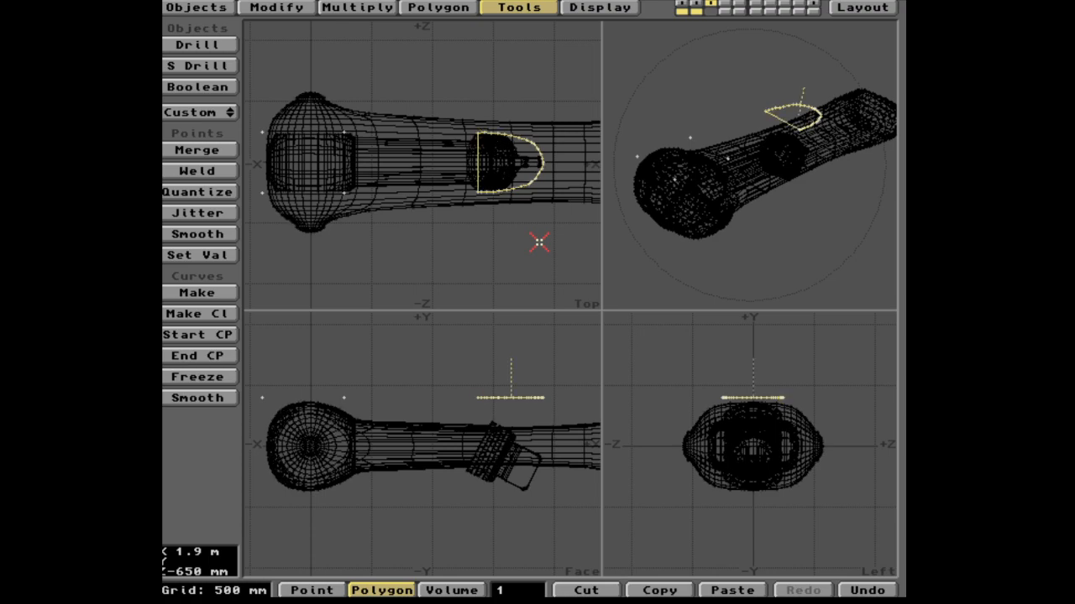
key("u")
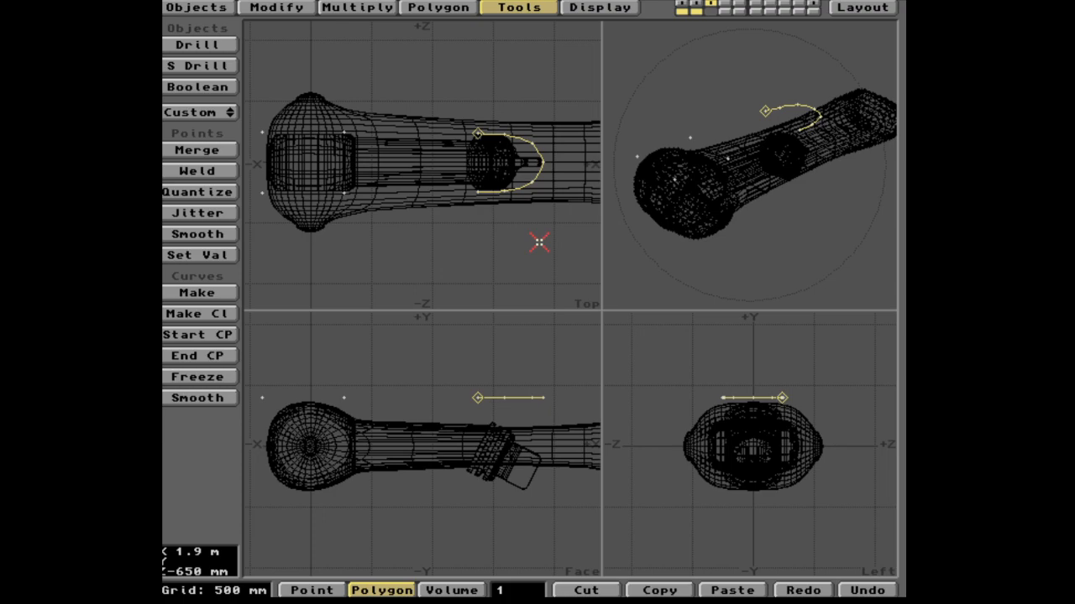
key("o")
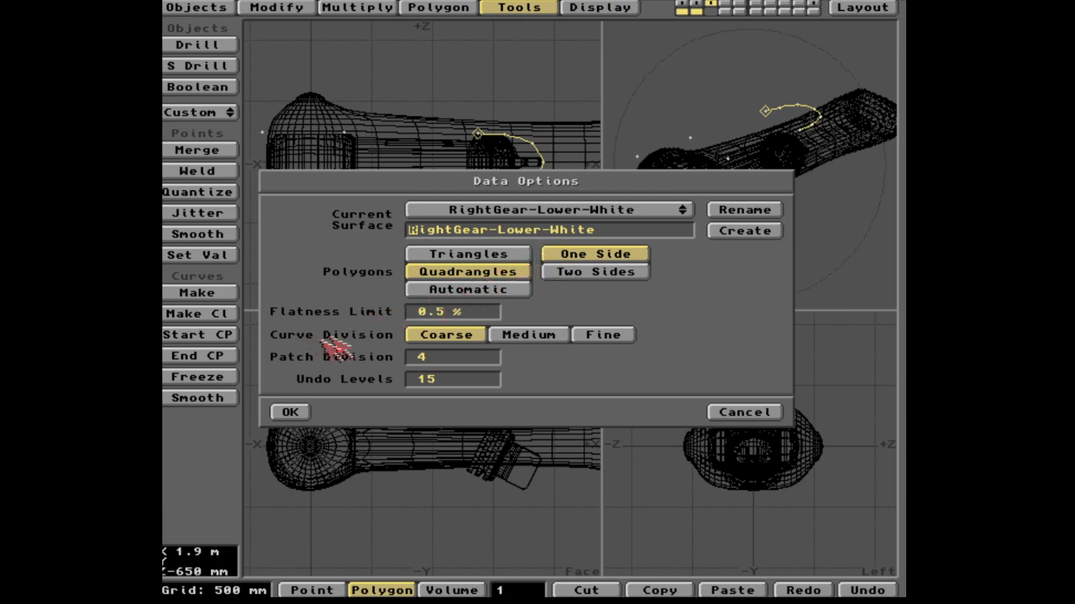
left_click(725, 412)
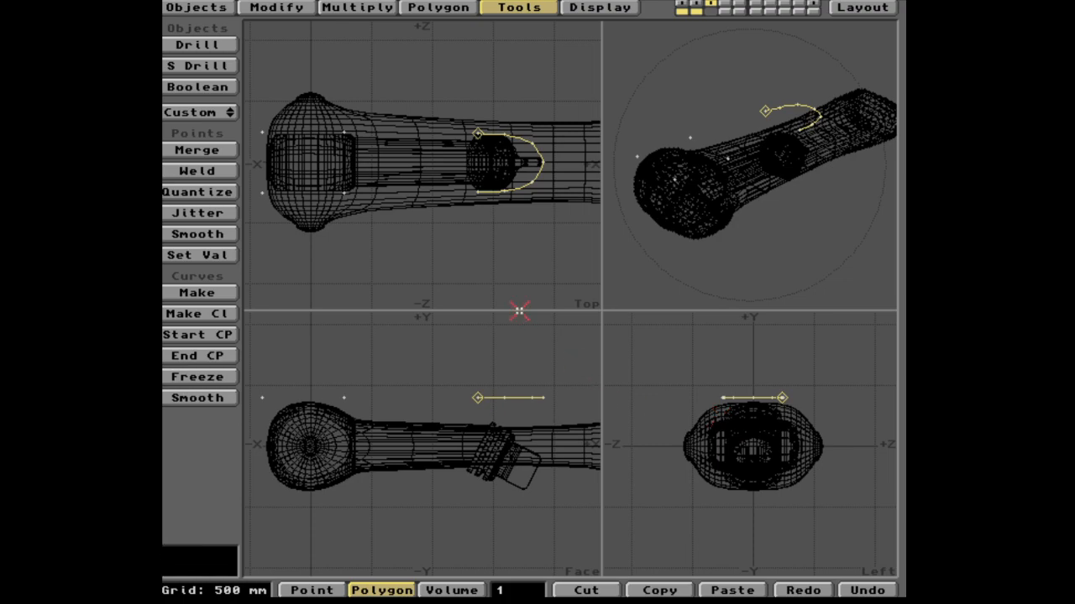
Step: Freeze the ankle outline curve into a polygon and remove that polygon while keeping its points
key("ctrl+d")
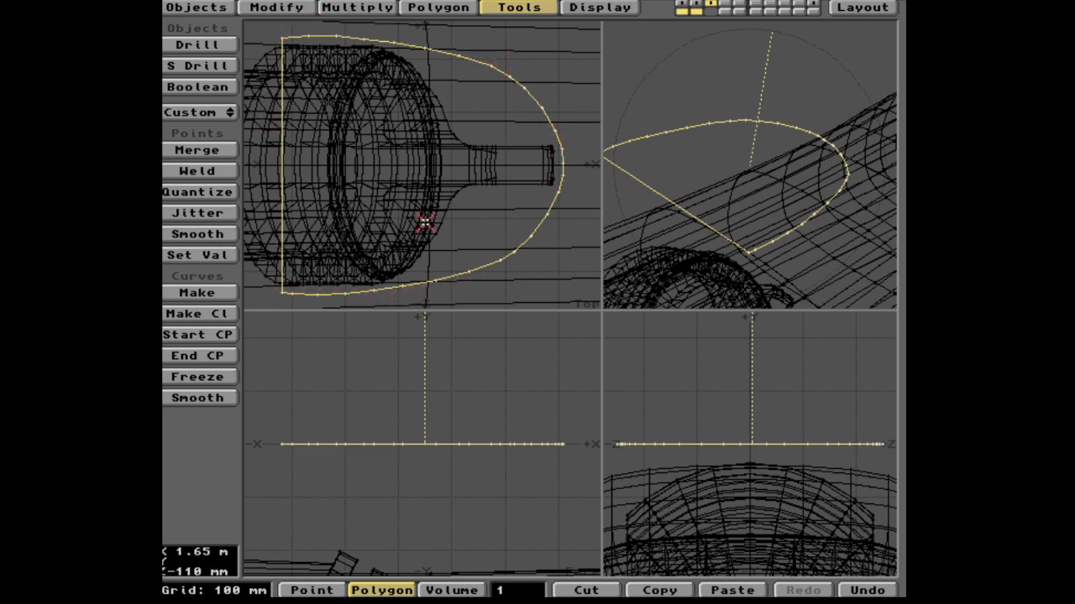
key("Delete")
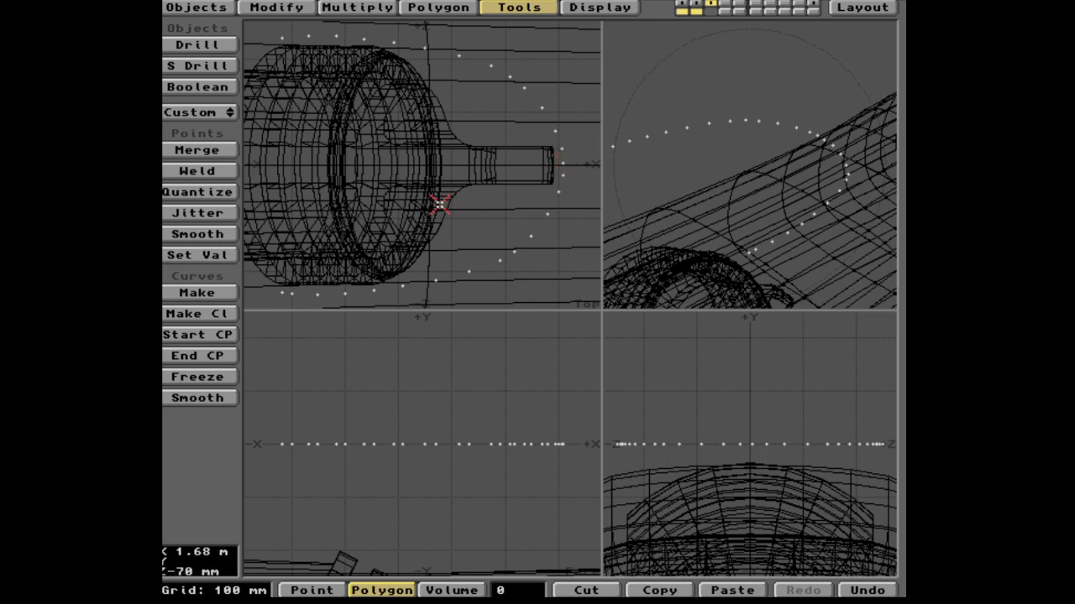
Step: Select the frozen outline's points on the -Z side of the ankle's tip and delete them
key("space")
key("space")
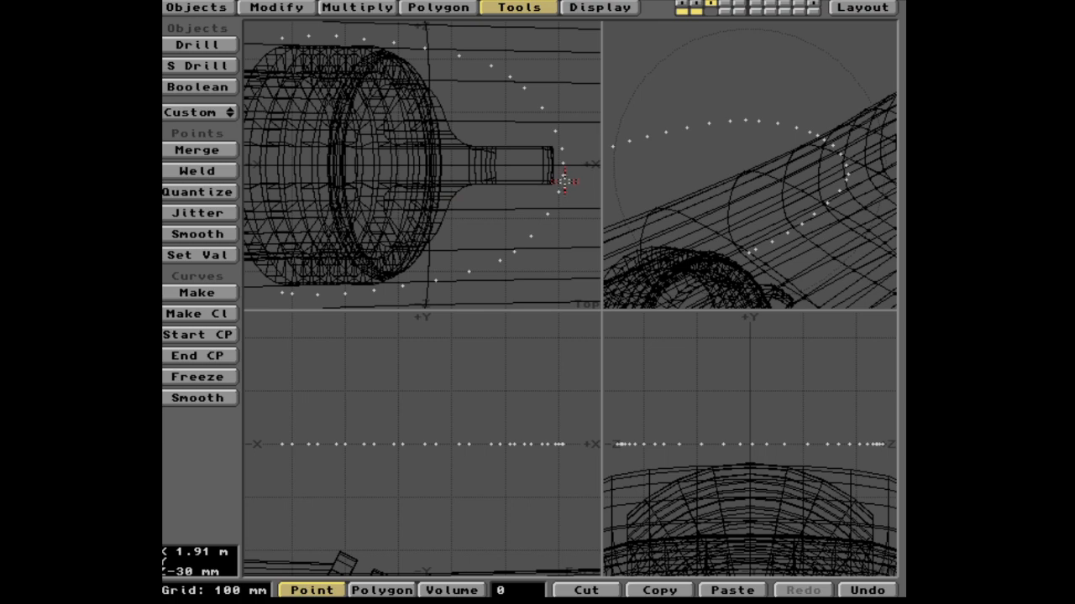
mouse_move(562, 179)
left_mouse_down()
mouse_move(527, 245)
mouse_move(470, 274)
mouse_move(351, 294)
mouse_move(277, 292)
left_mouse_up()
left_click(279, 287)
Step: Set the Z value of the outline point at the ankle's tip to 0 m
left_click(562, 164)
key("v")
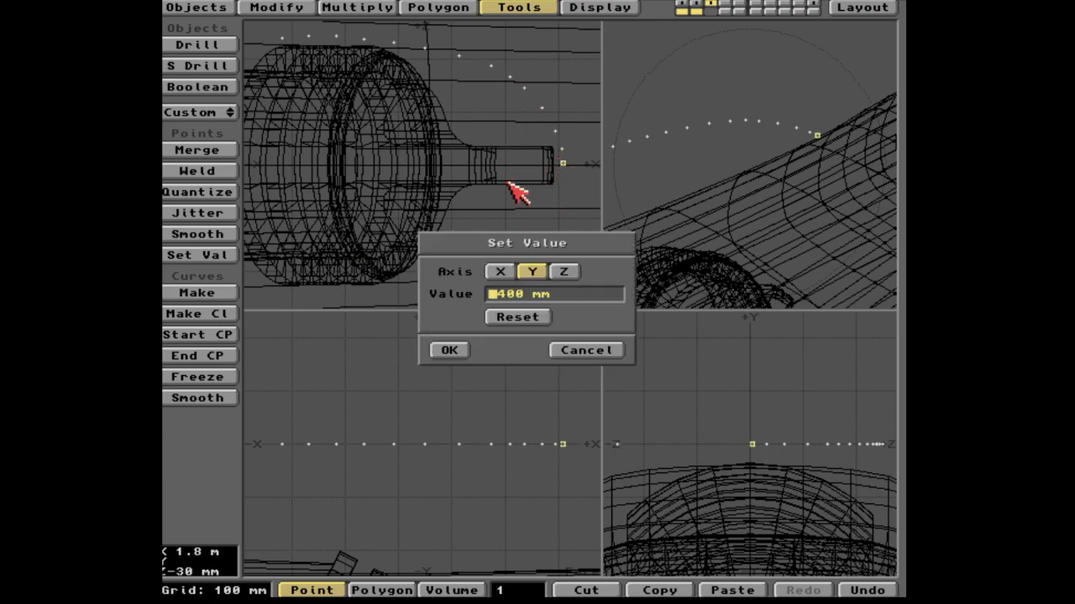
left_click(564, 271)
left_click(539, 317)
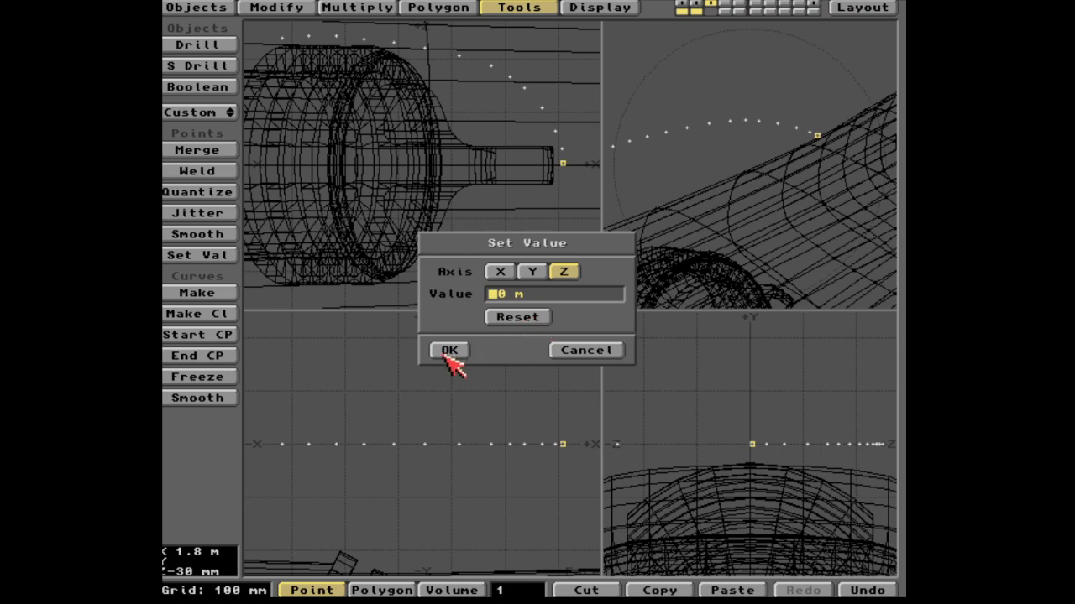
left_click(448, 351)
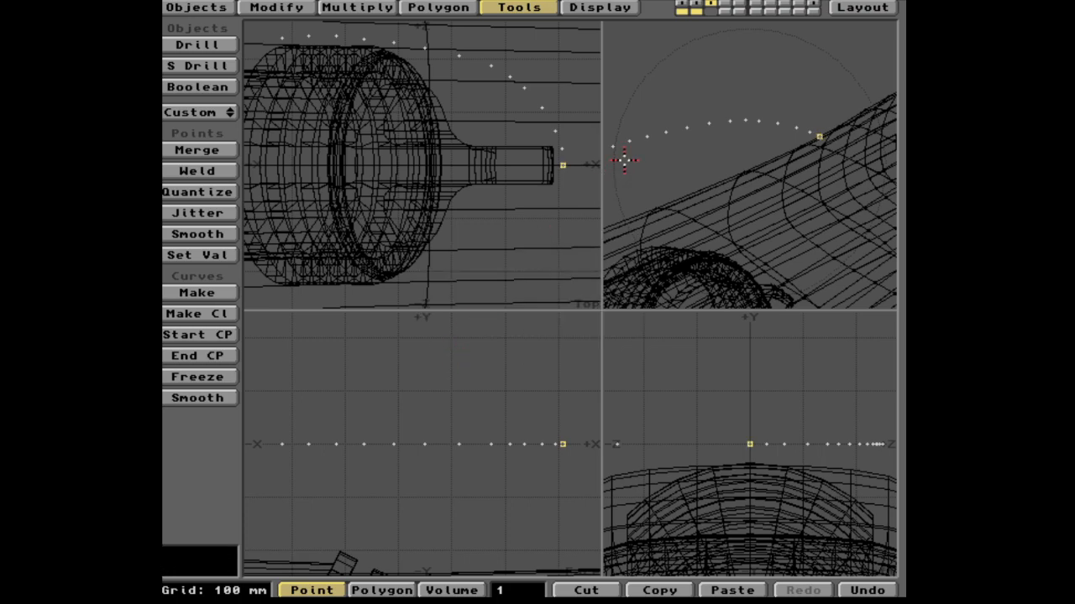
Step: Delete the outline point farthest from the ankle's tip at the -X end
left_click(560, 165)
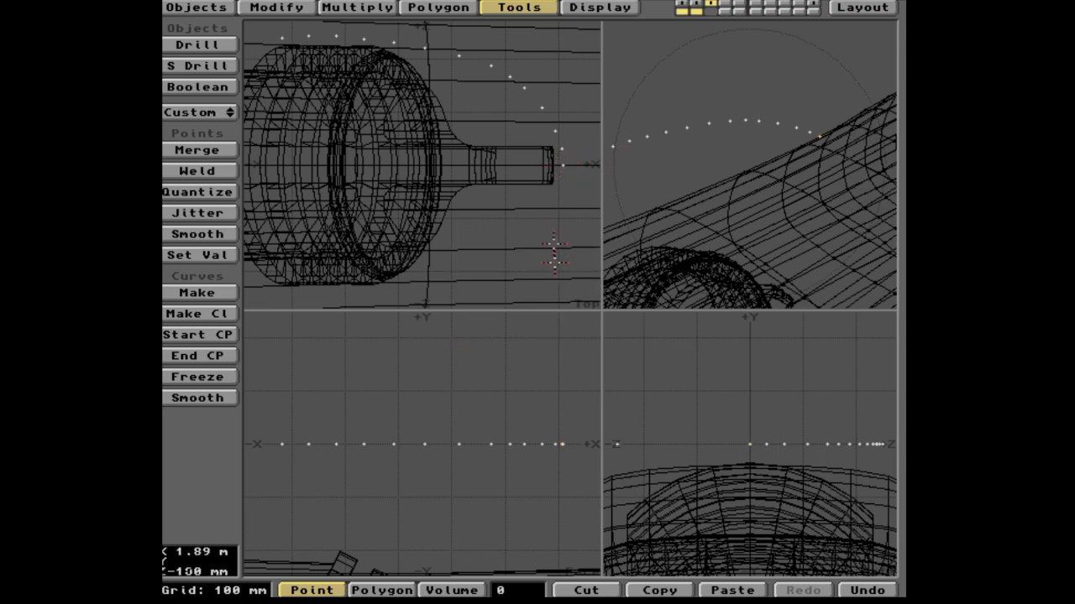
mouse_move(561, 150)
left_mouse_down()
mouse_move(543, 104)
mouse_move(491, 66)
mouse_move(425, 46)
mouse_move(281, 33)
left_mouse_up()
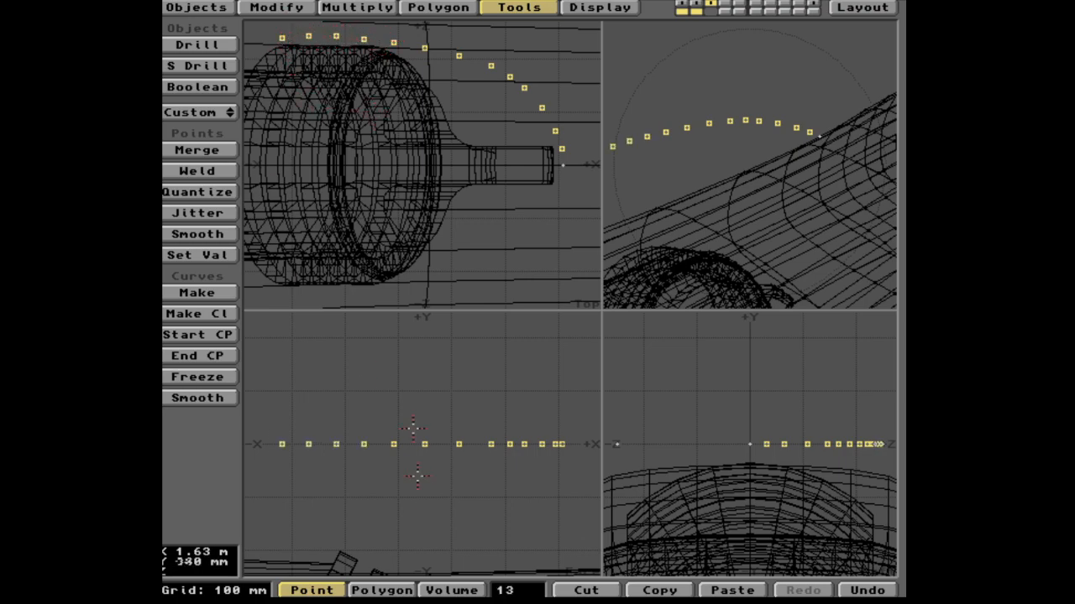
left_click(504, 591)
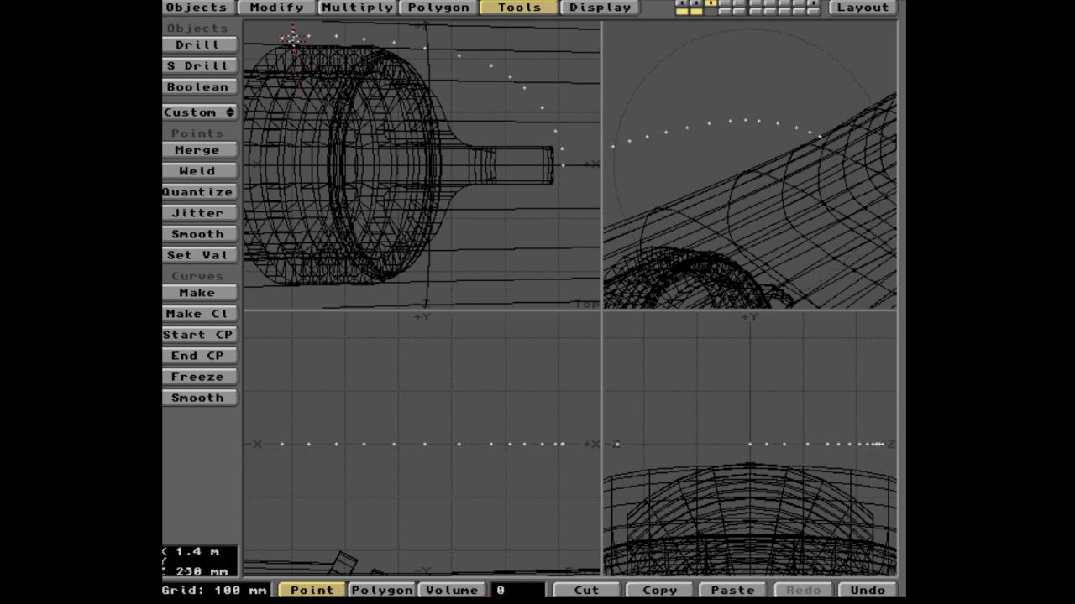
left_click(282, 38)
Step: Mirror the +Z side outline points, excluding the tip point, across the Z = 0 m plane
mouse_move(307, 36)
left_mouse_down()
mouse_move(509, 67)
mouse_move(545, 108)
mouse_move(563, 165)
left_mouse_up()
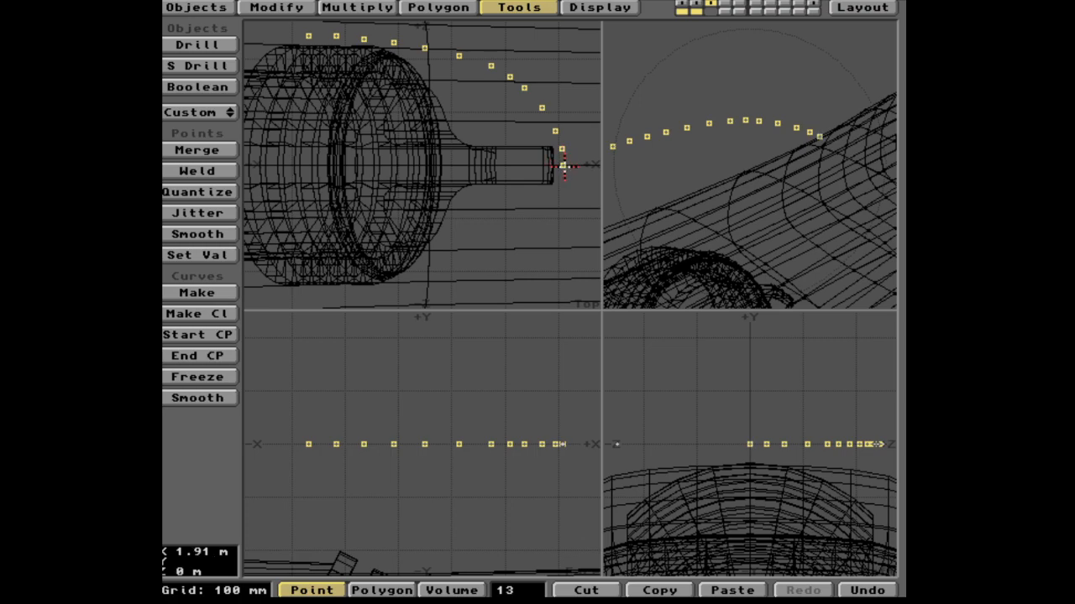
left_click(564, 166)
key("shift+v")
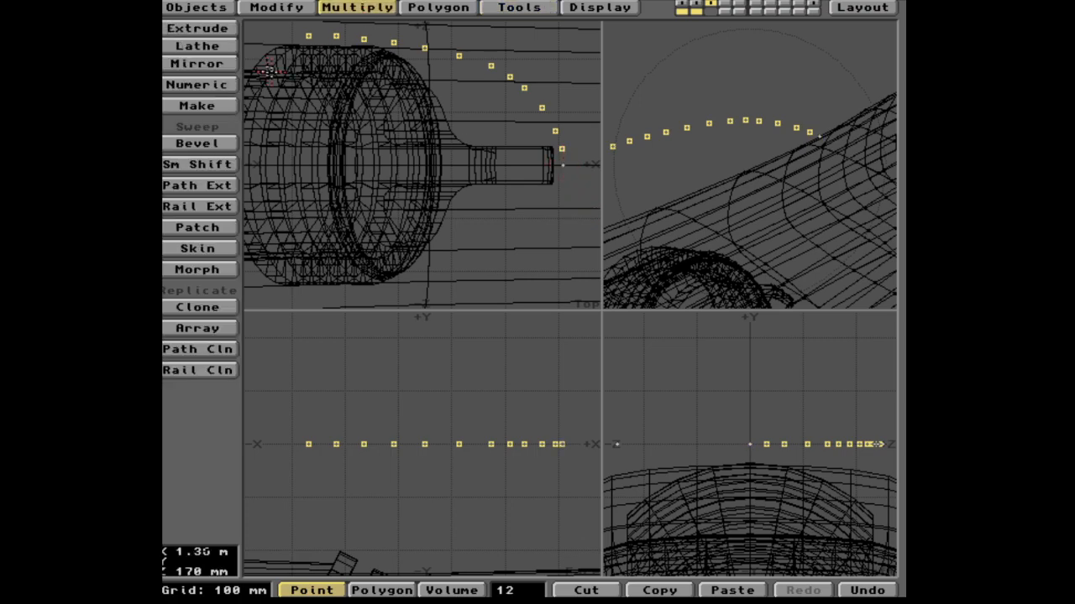
left_click(546, 164)
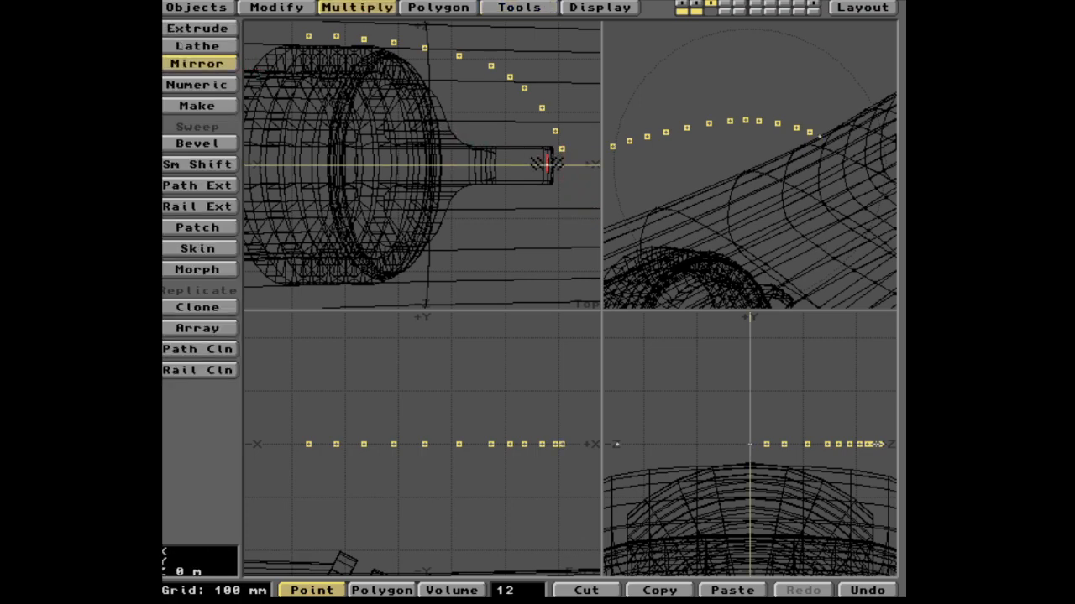
left_click_drag(547, 164, 502, 161)
key("slash")
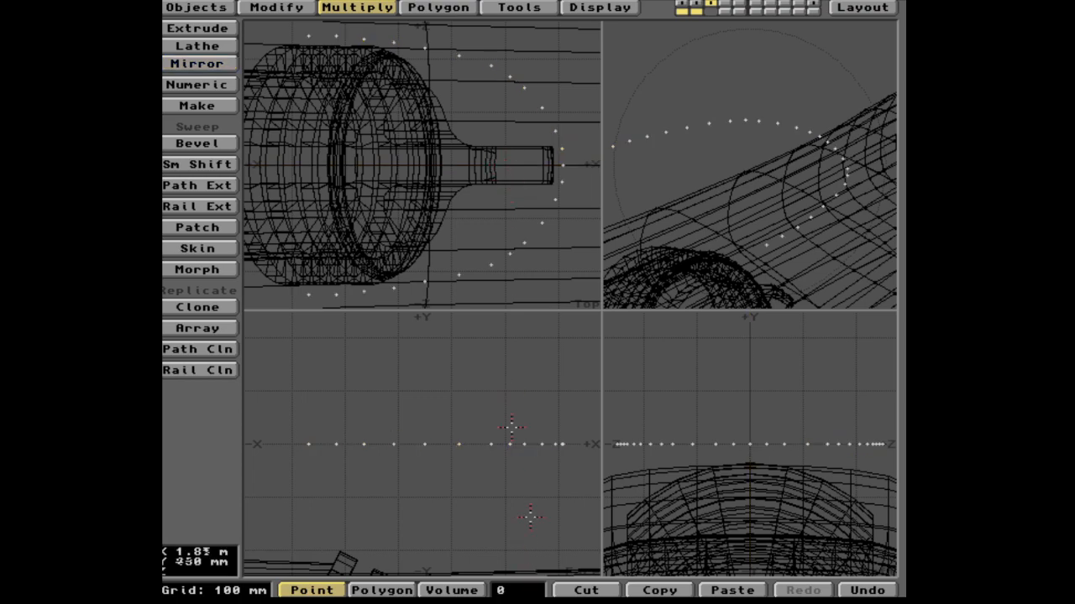
Step: Make one closed polygon from the two +Z knee points, the ankle outline points and the two -Z knee points, selected in that order
key("a")
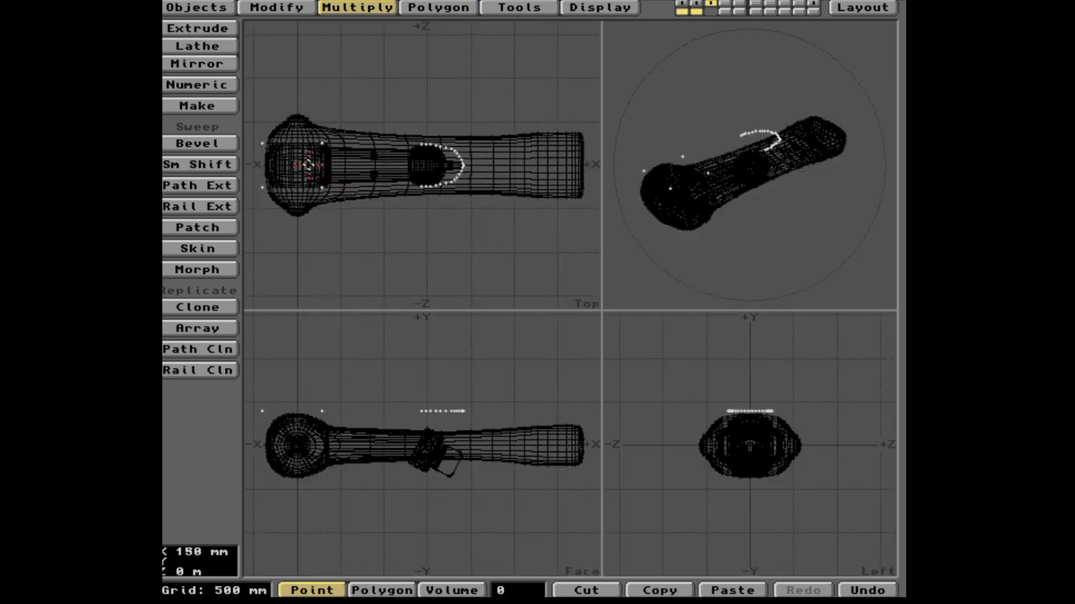
left_click_drag(306, 165, 359, 181, "alt")
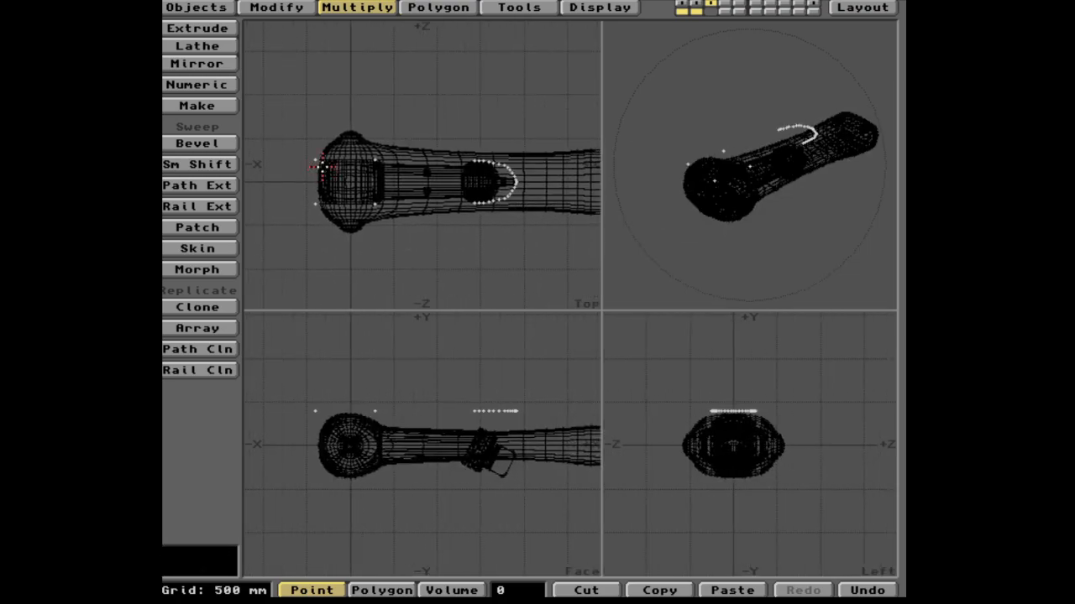
key("period")
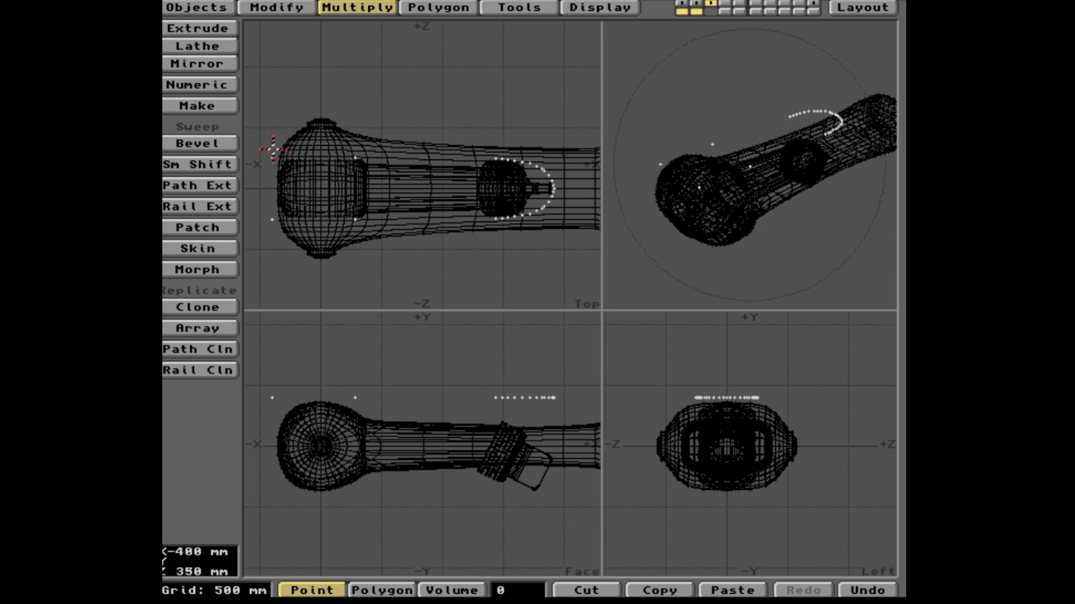
left_click(272, 157)
left_click(355, 158)
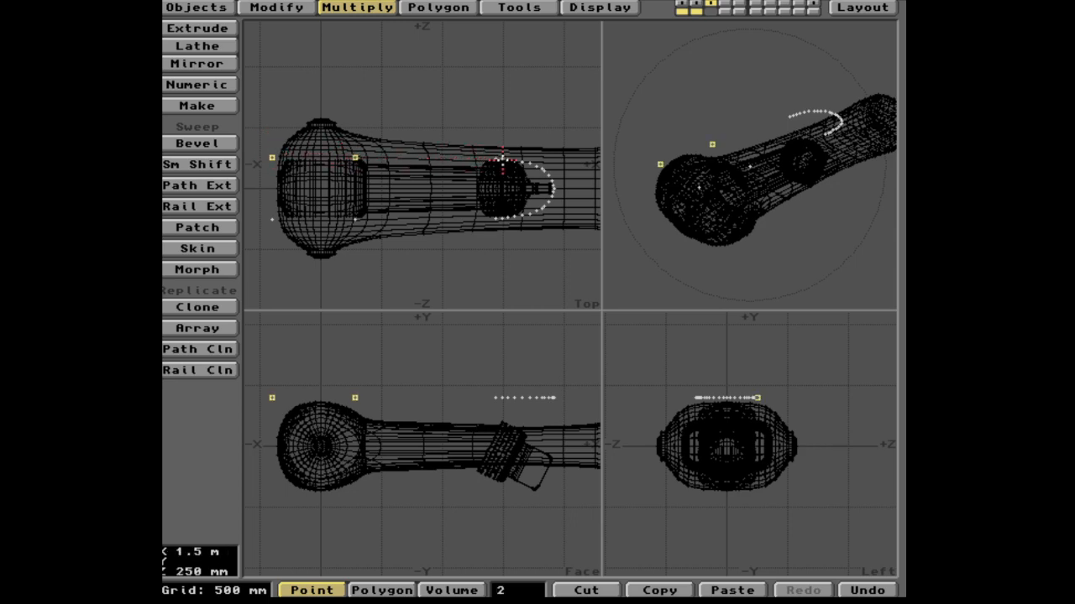
key("g")
key("period")
key("period")
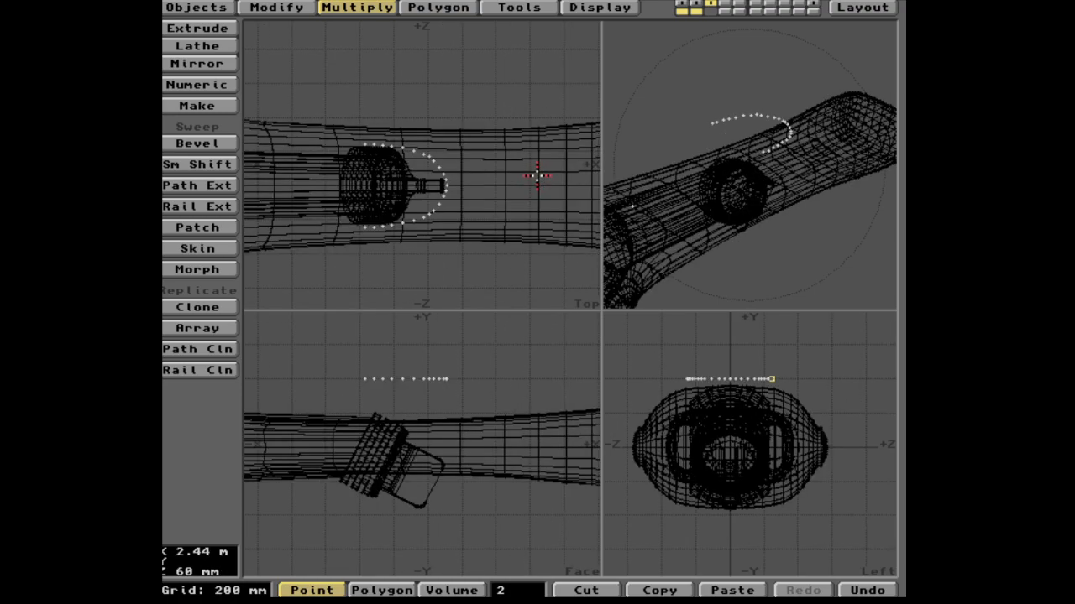
key("period")
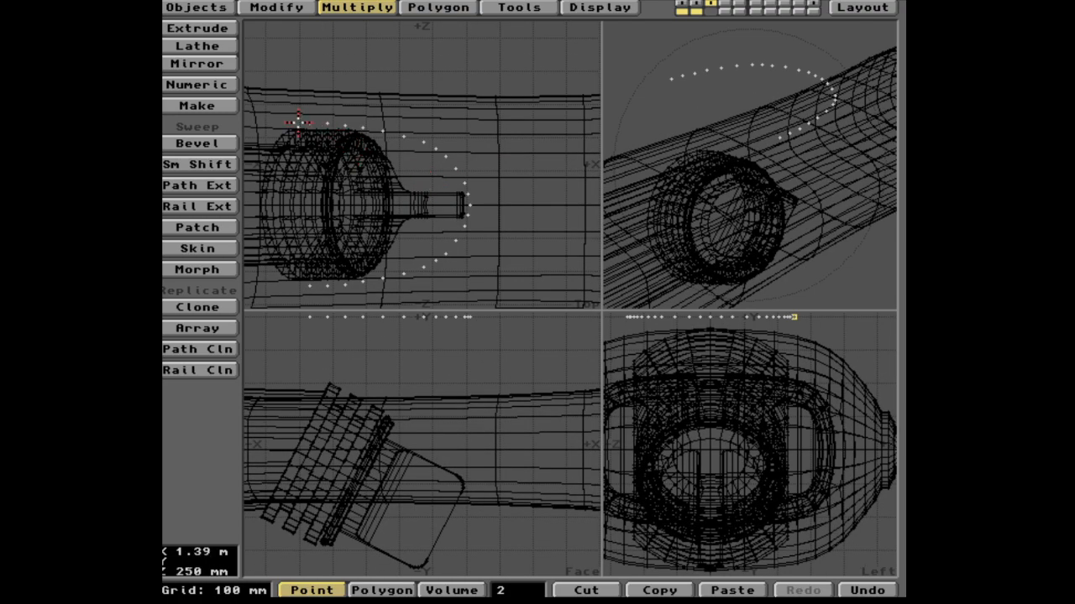
mouse_move(304, 124)
left_mouse_down()
mouse_move(427, 142)
mouse_move(470, 195)
mouse_move(445, 256)
mouse_move(304, 286)
left_mouse_up()
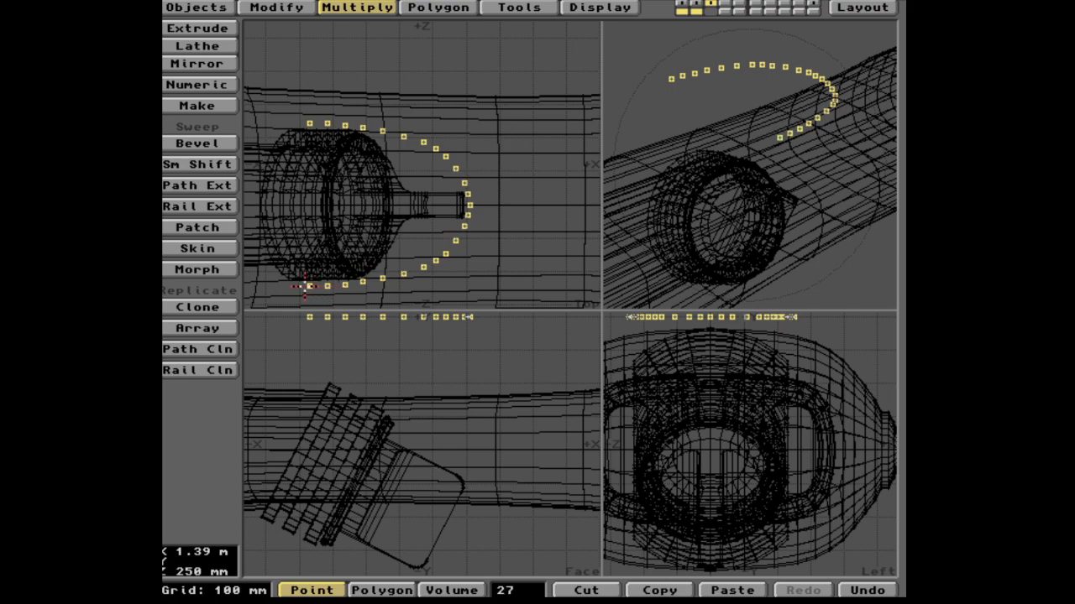
key("a")
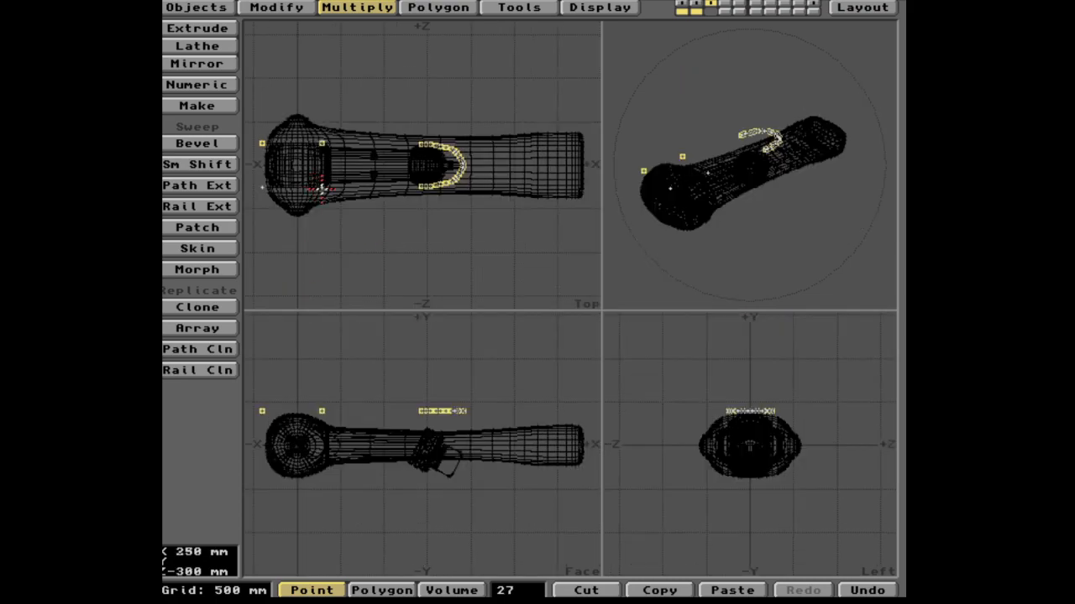
left_click(322, 187)
left_click(261, 186)
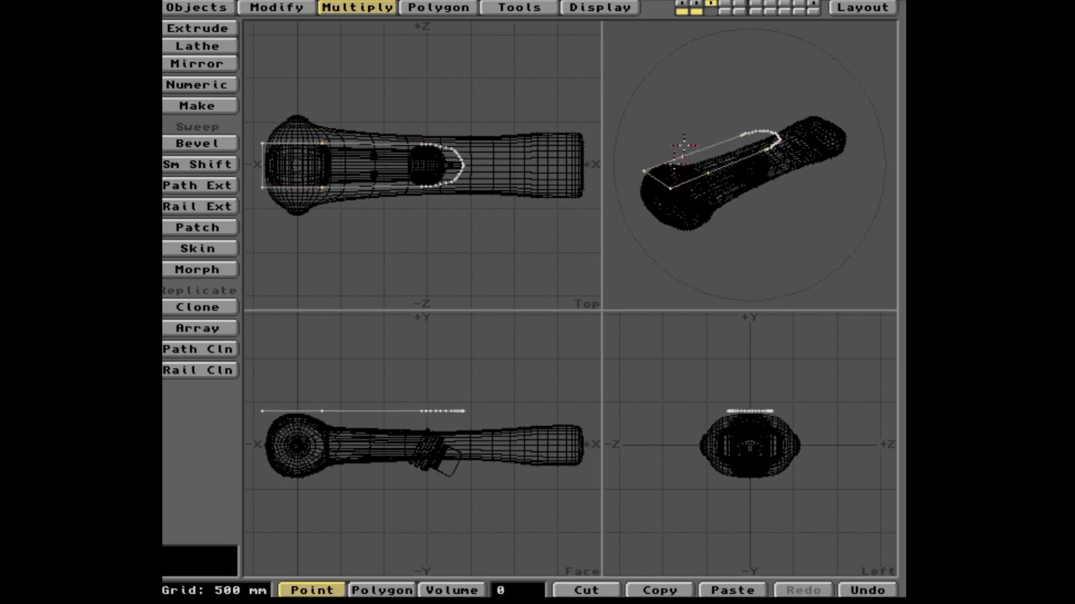
Step: Extrude the outline polygon along the Y axis with 1 segment and an extent of -1 m
left_click_drag(601, 310, 579, 309)
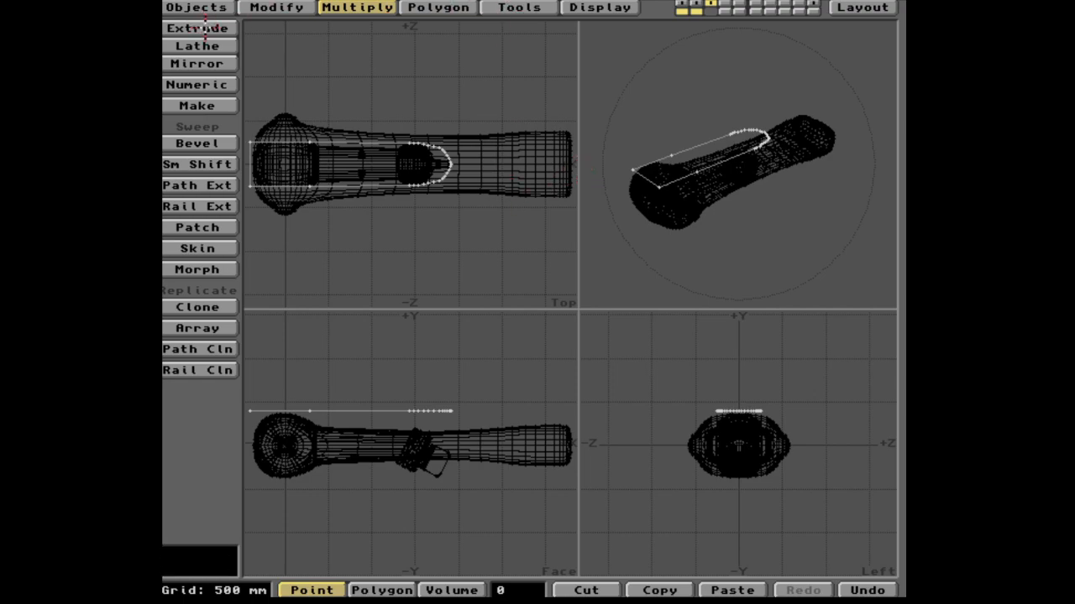
left_click(198, 28)
left_click(342, 160)
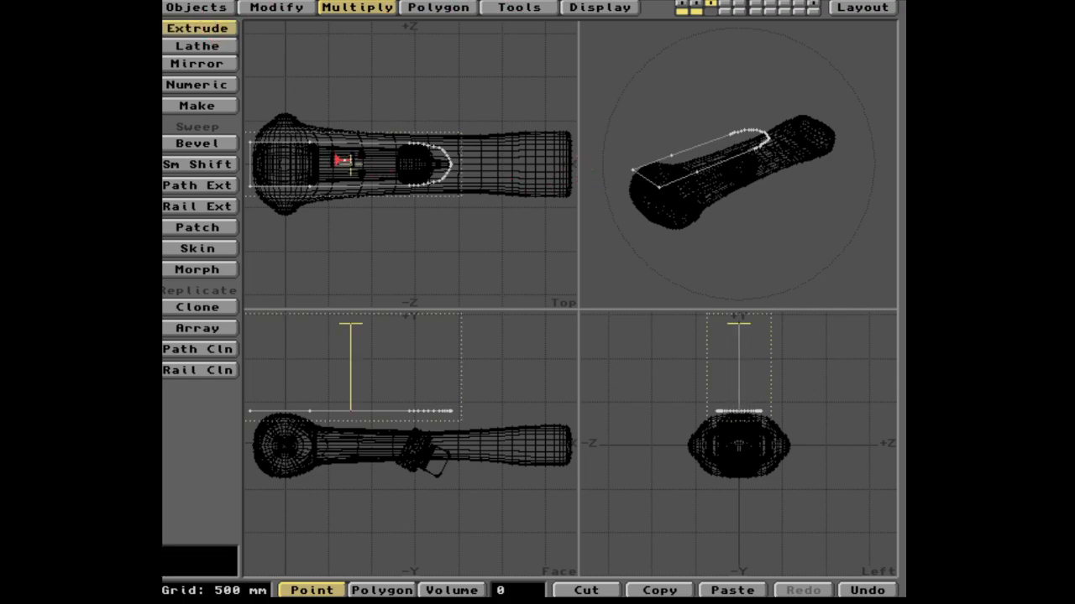
key("n")
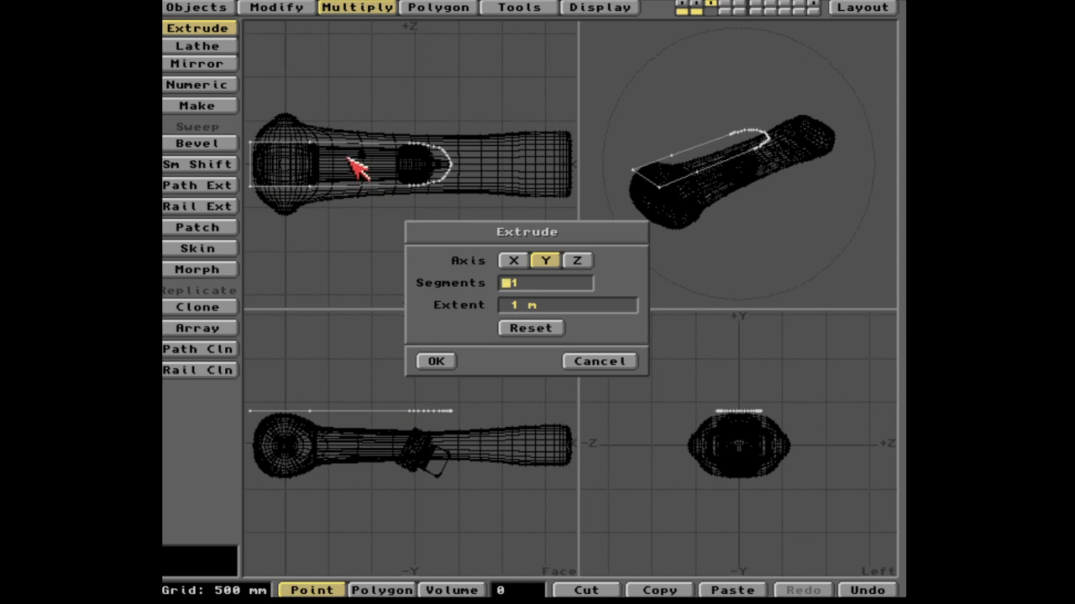
type("-")
key("Return")
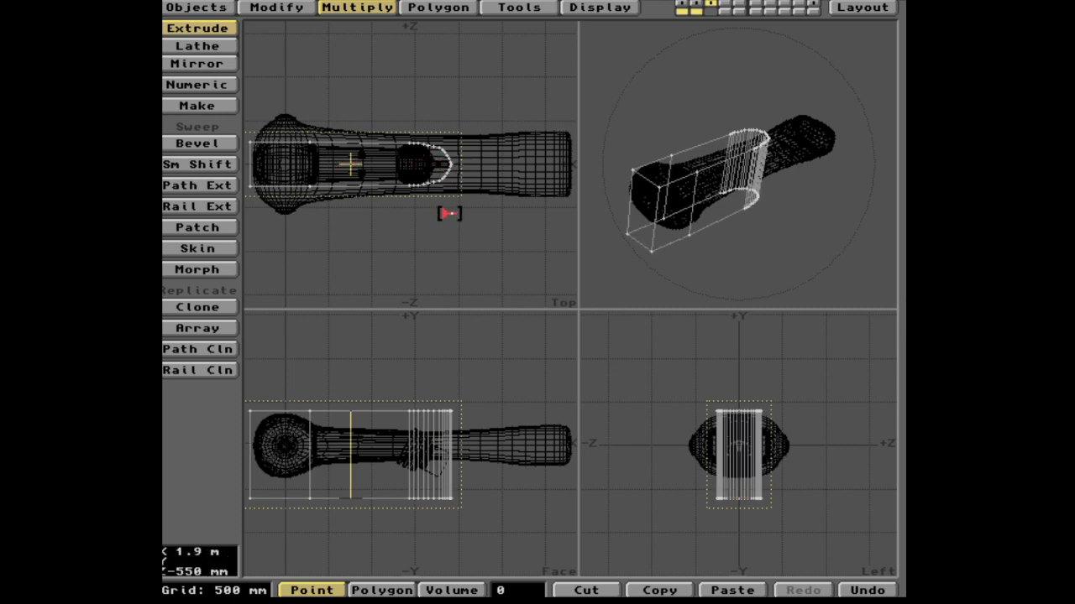
key("space")
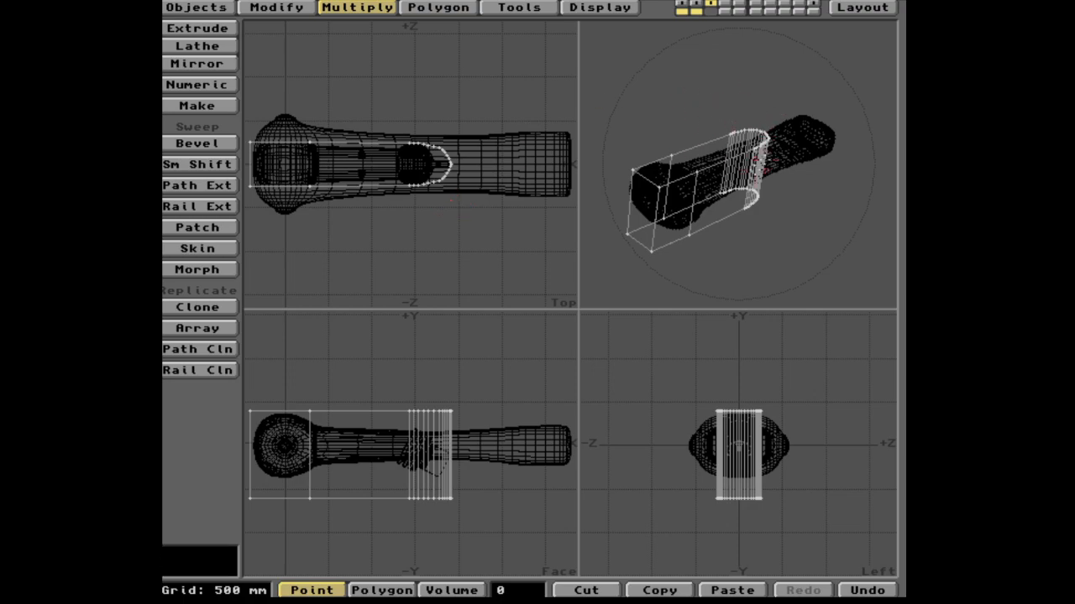
Step: Inspect the extruded block in the preview and flip all of its polygons to face outward
left_click_drag(742, 165, 742, 164)
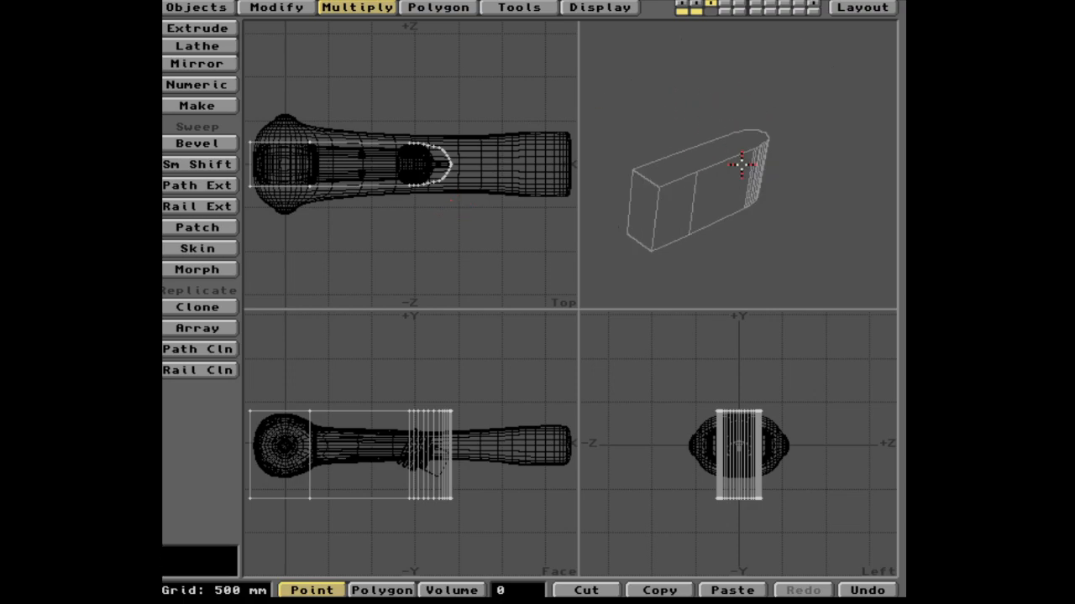
left_click_drag(668, 199, 764, 126)
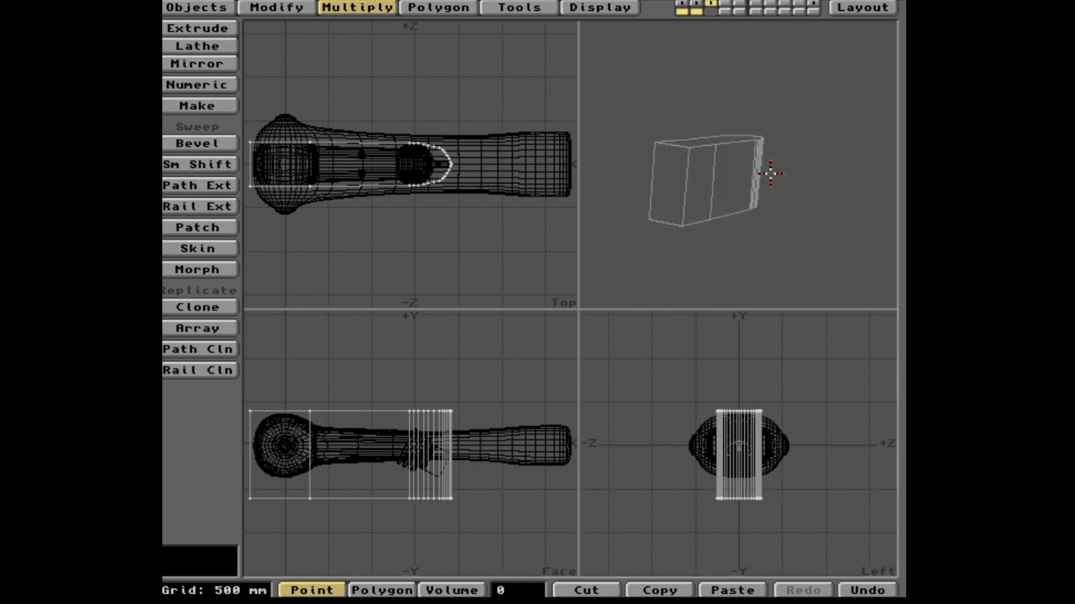
left_click_drag(769, 212, 772, 220)
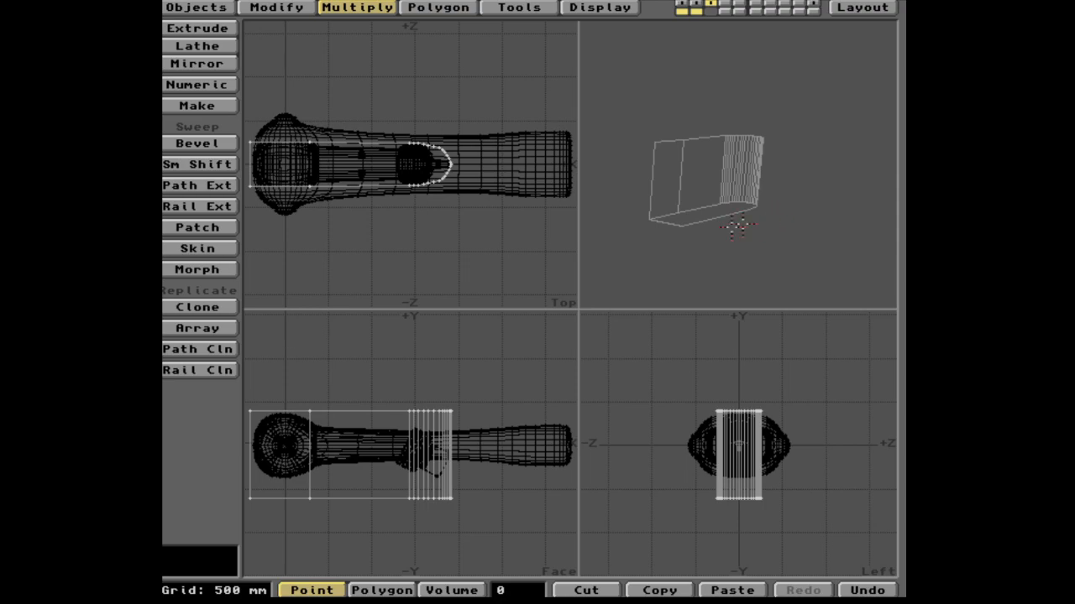
key("period")
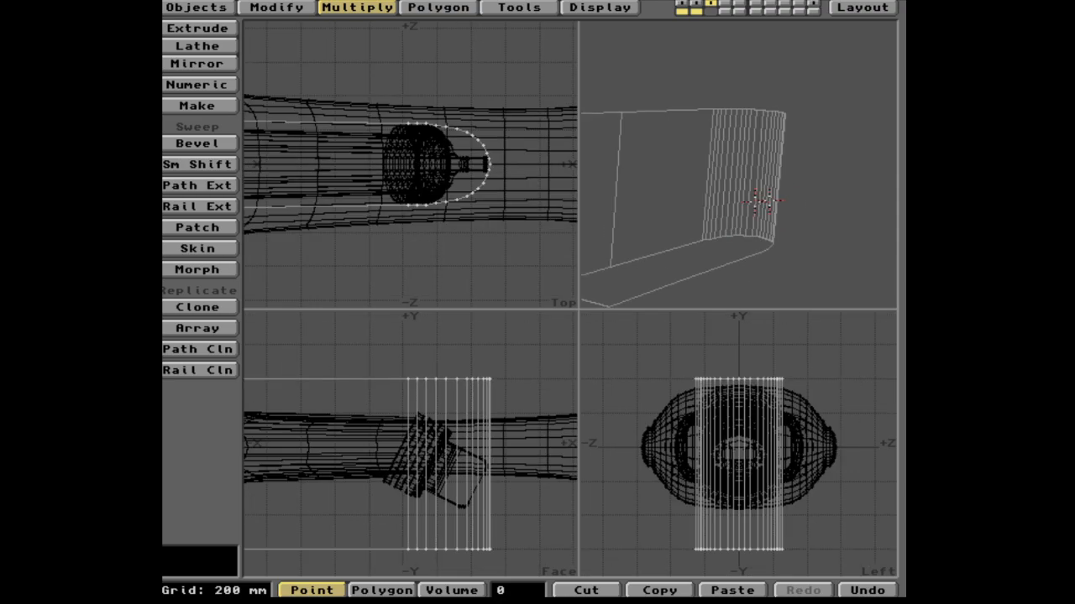
mouse_move(632, 223)
left_mouse_down()
mouse_move(636, 208)
mouse_move(645, 225)
left_mouse_up()
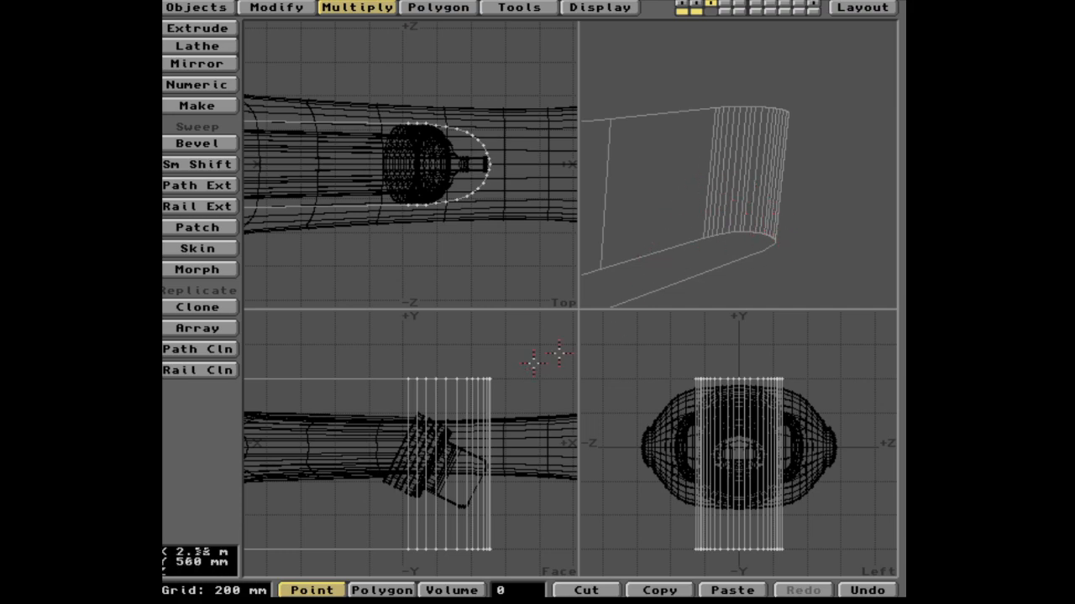
key("space")
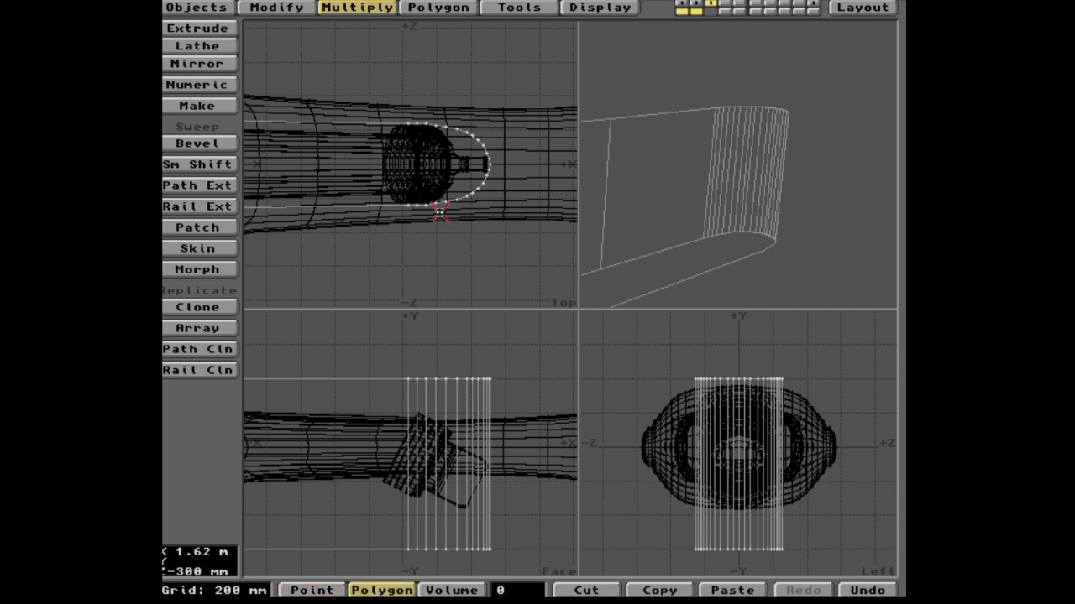
left_click(473, 193)
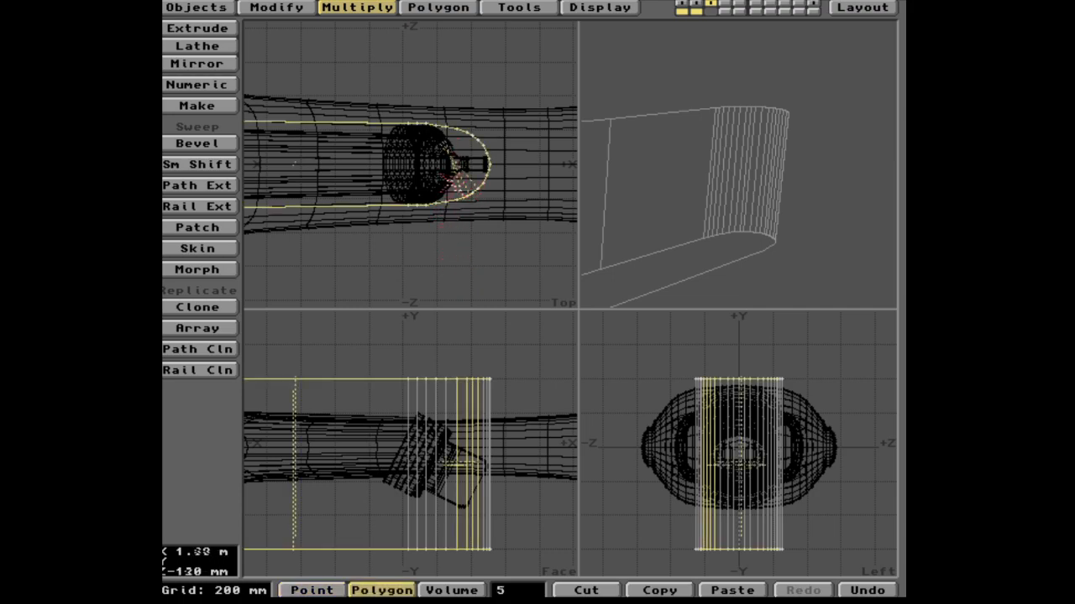
left_click(526, 595)
key("f")
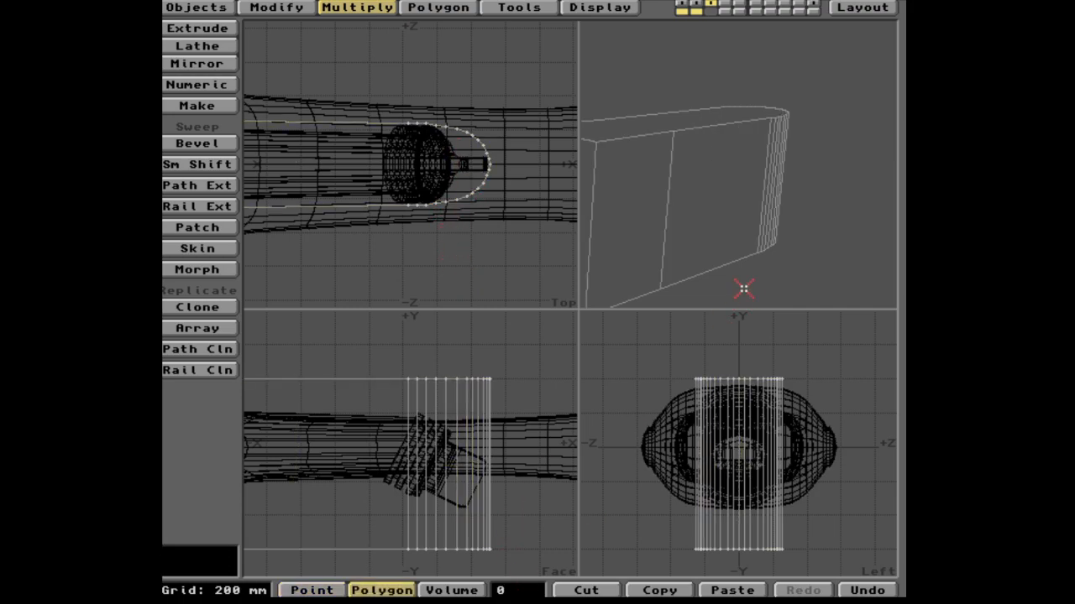
Step: Make layer 1 with the upper leg the only foreground layer and layer 3 with the extruded block the only background layer
key("a")
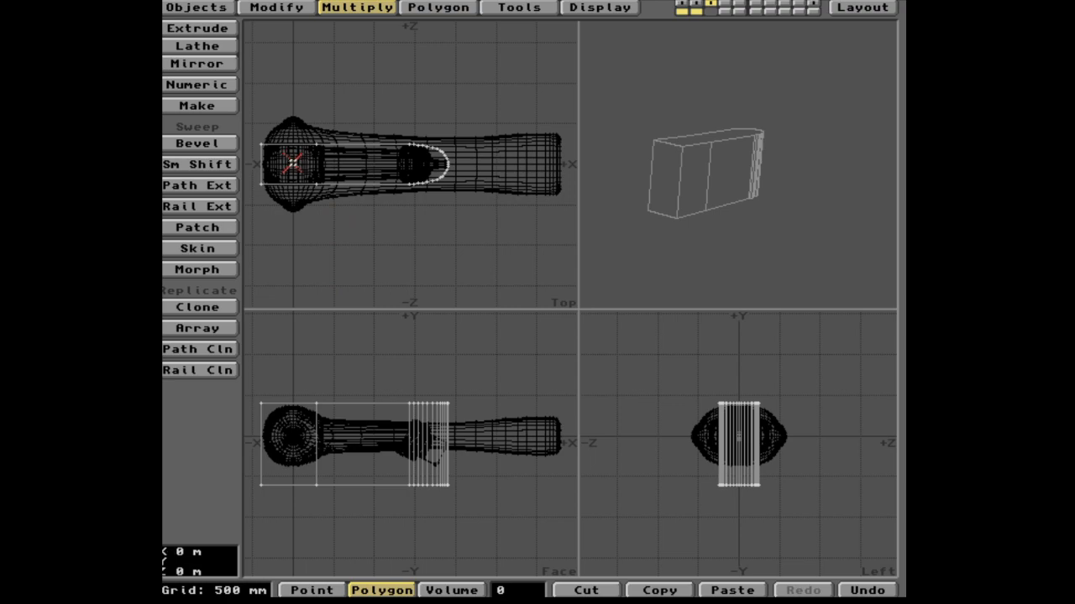
key("g")
key("period")
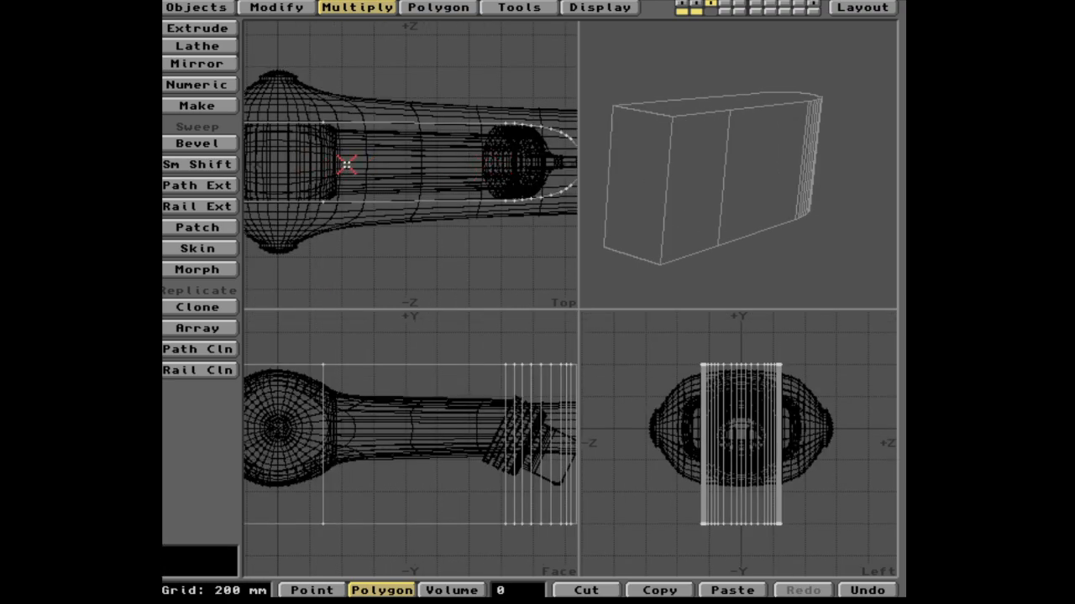
key("g")
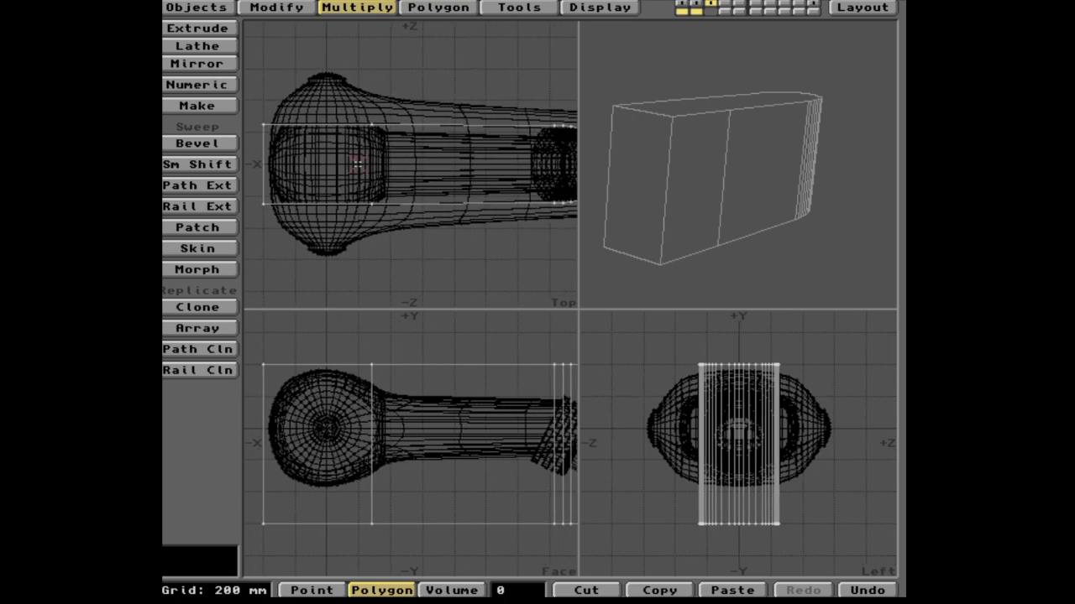
key("apostrophe")
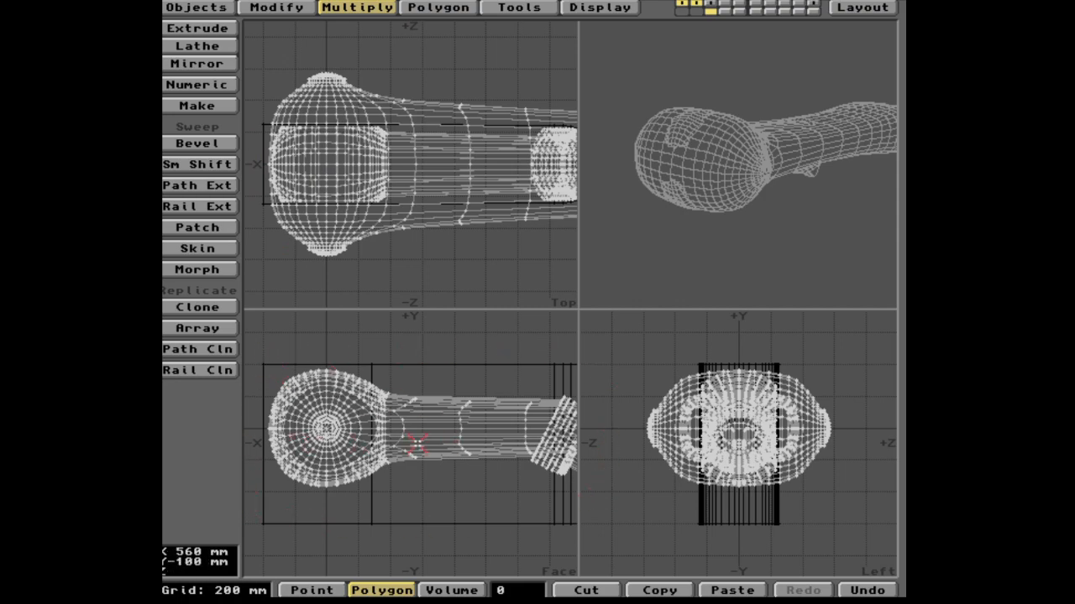
key("1")
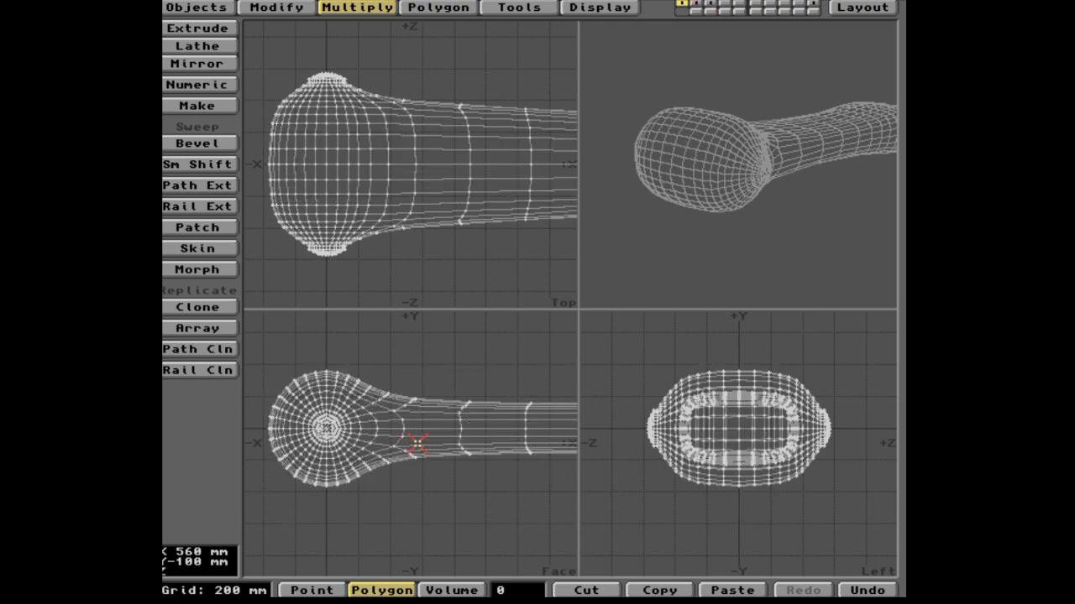
left_click(709, 12)
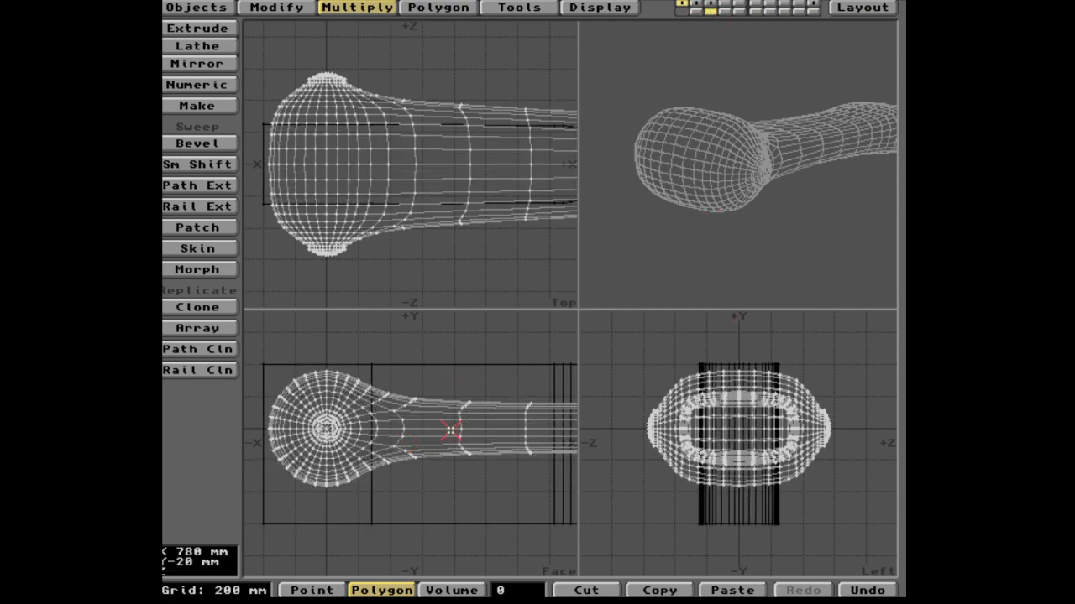
Step: Subtract the background block from the upper leg with a Boolean operation and inspect the cut recess in the preview
key("shift+b")
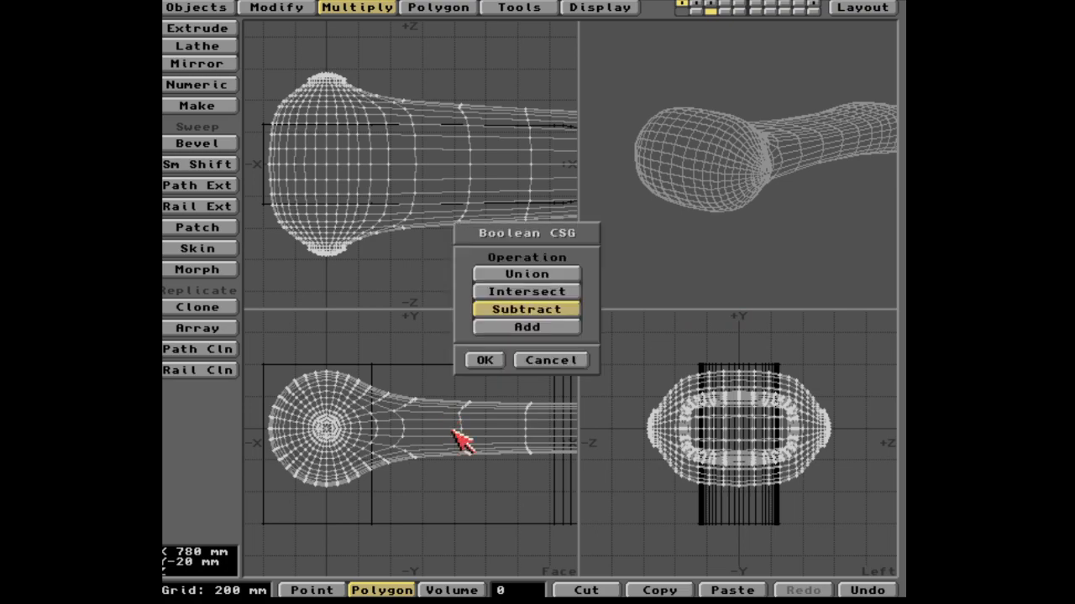
left_click(483, 362)
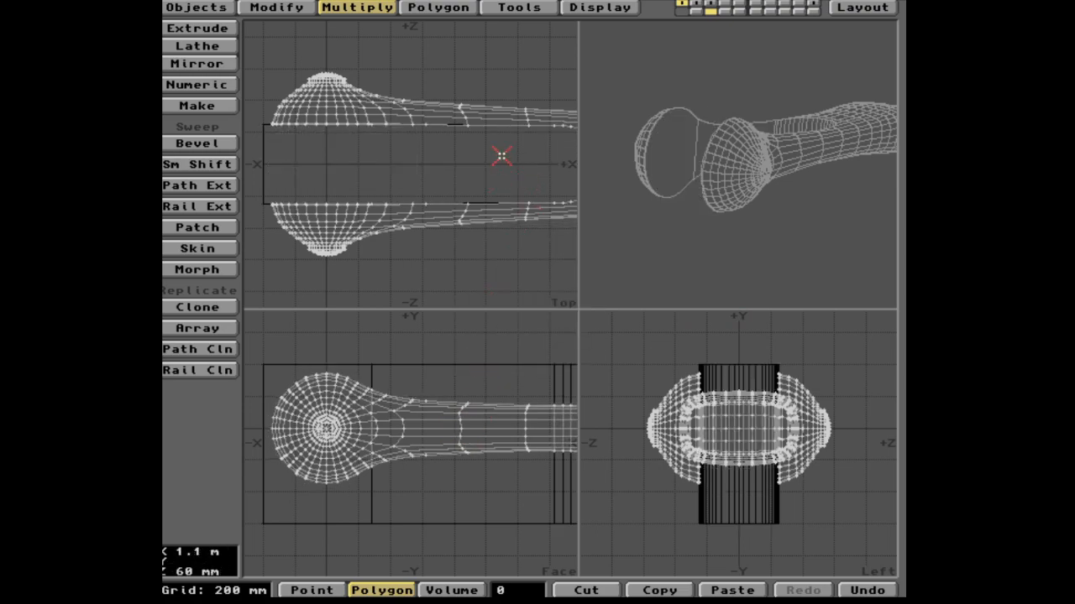
key("a")
left_click_drag(764, 171, 793, 172)
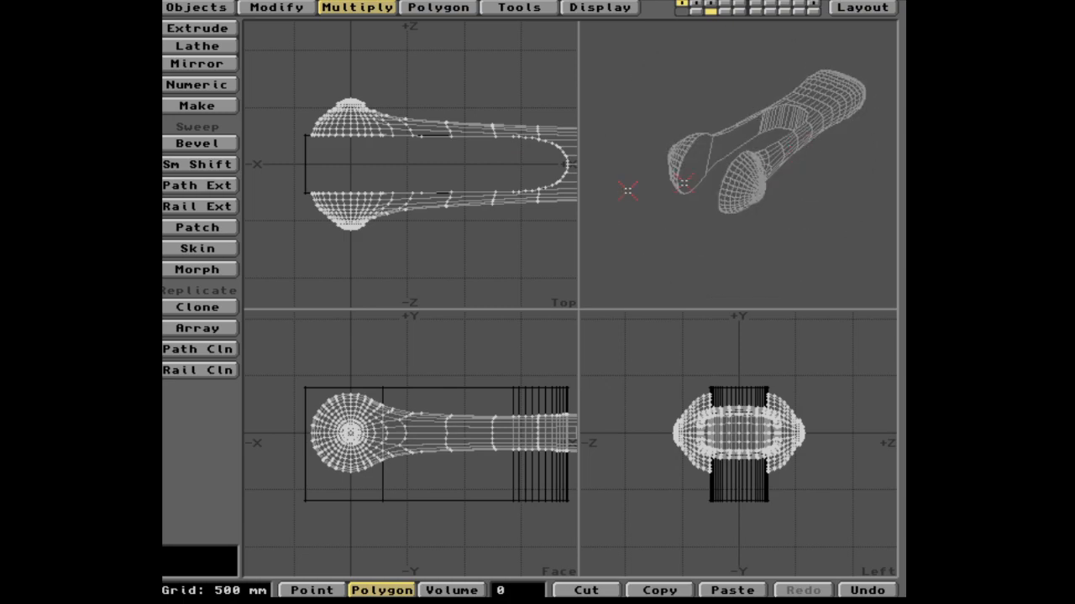
Step: Merge the upper leg's duplicate points using the Automatic option
key("m")
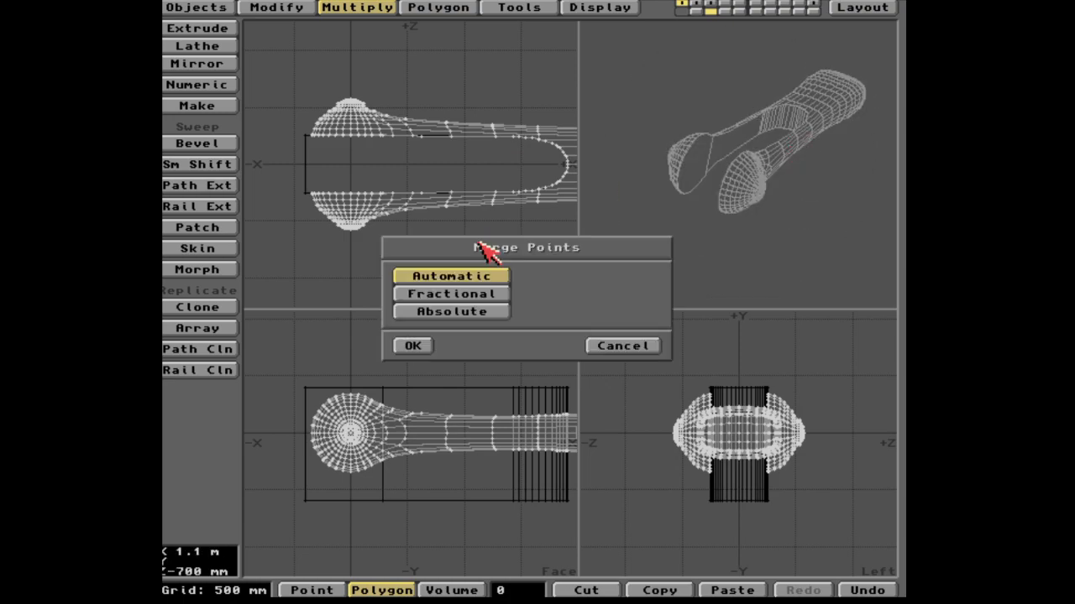
key("Return")
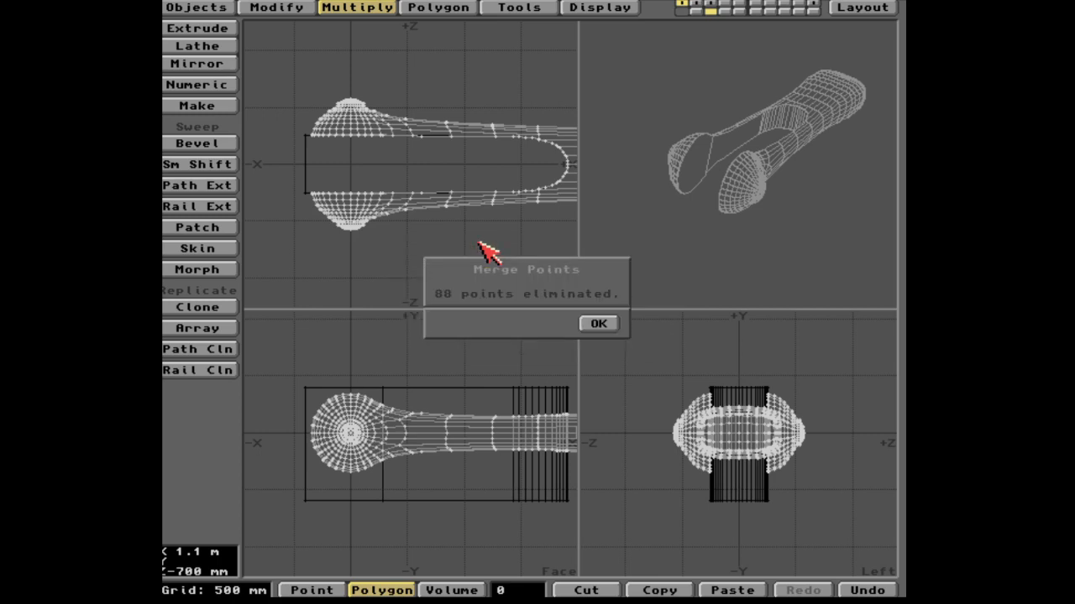
key("Return")
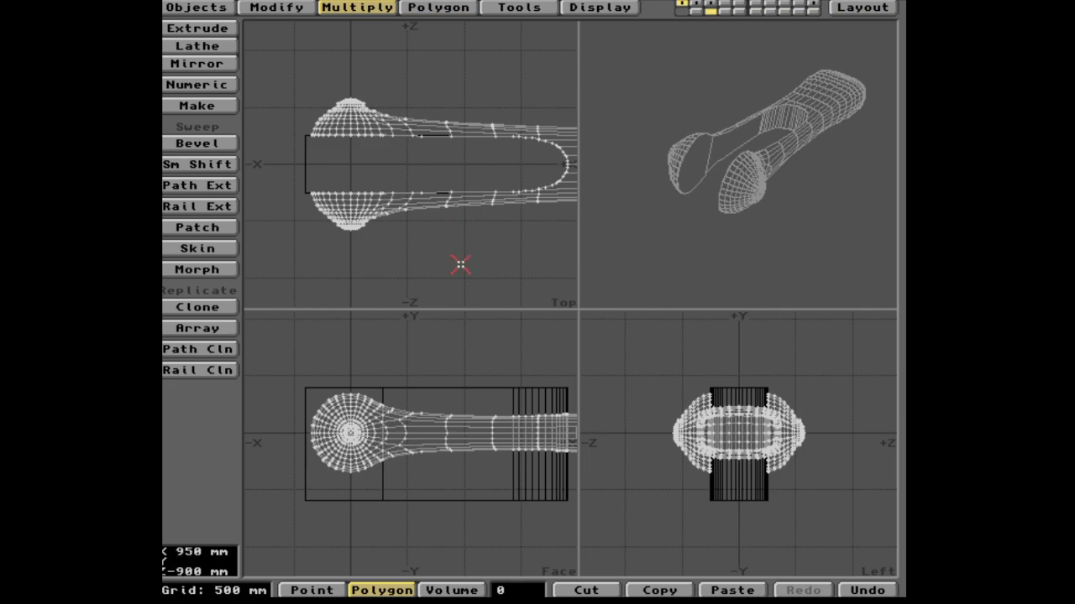
Step: Save the cut upper leg over the existing RightGear-UpperLeg_st4 object file
key("s")
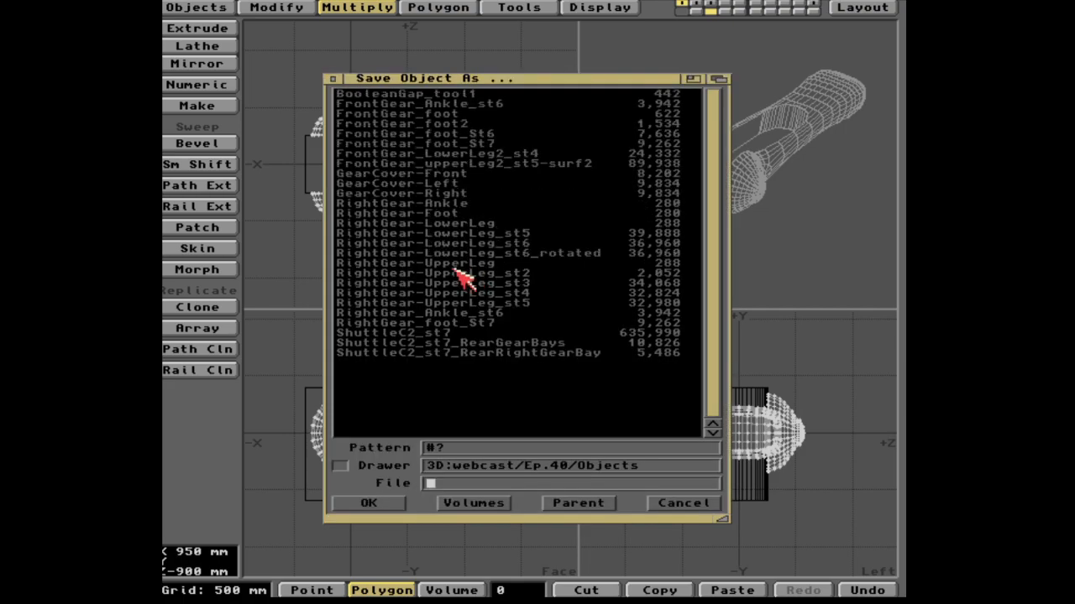
left_click(538, 293)
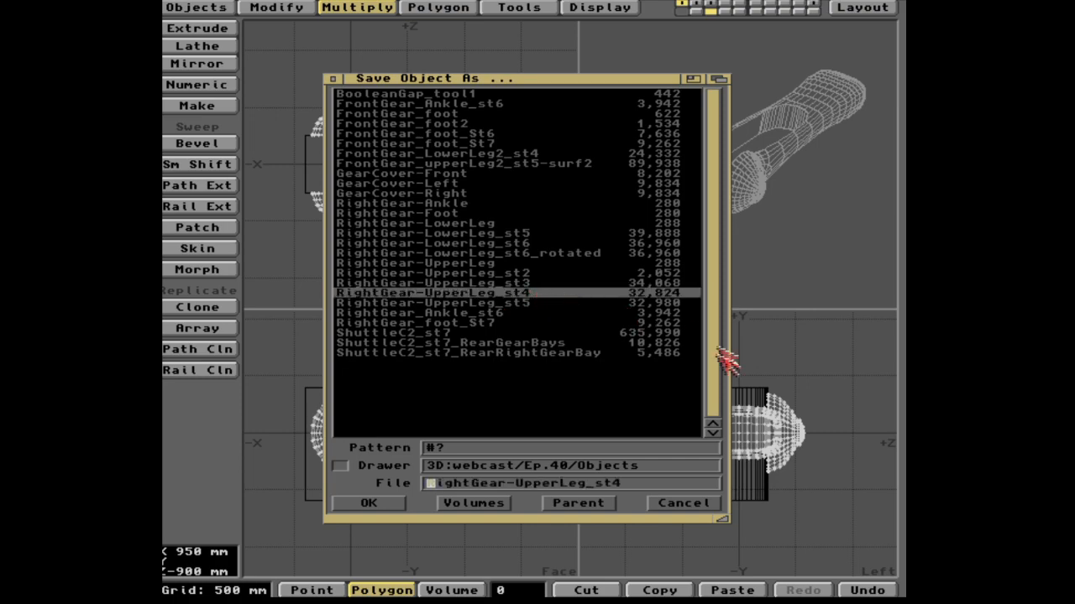
left_click(388, 505)
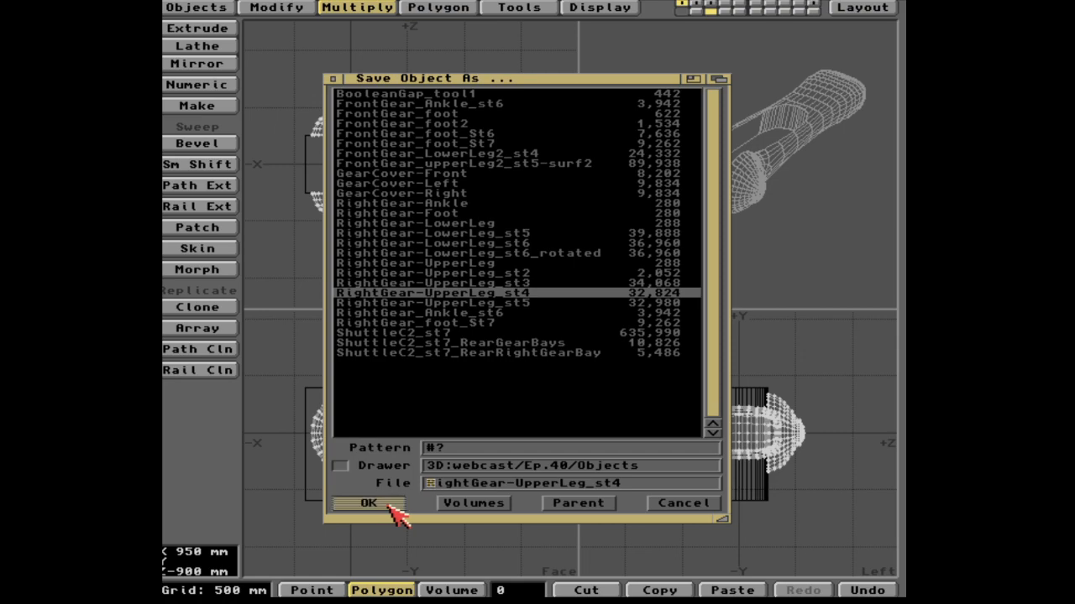
left_click(201, 313)
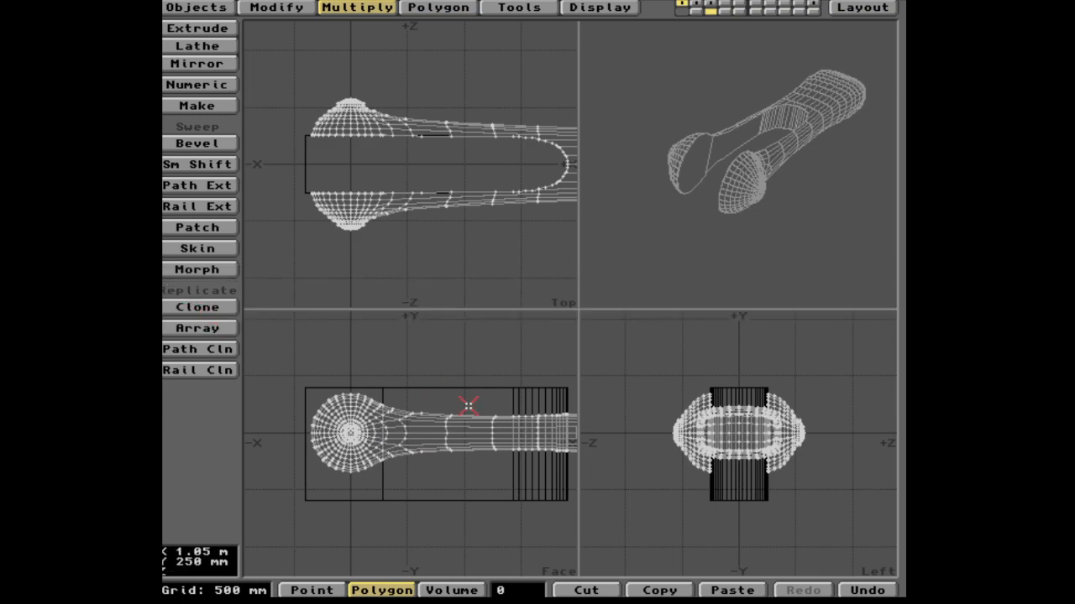
key("a")
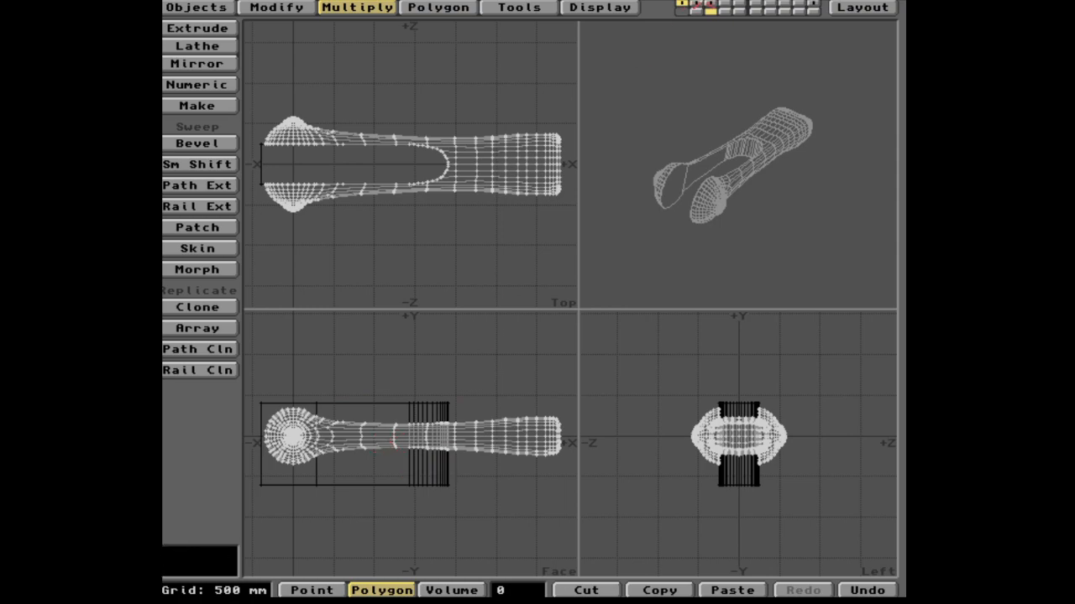
Step: Remove the cutting block from layer 3 and the folded lower leg from layer 2
left_click(710, 3)
key("x")
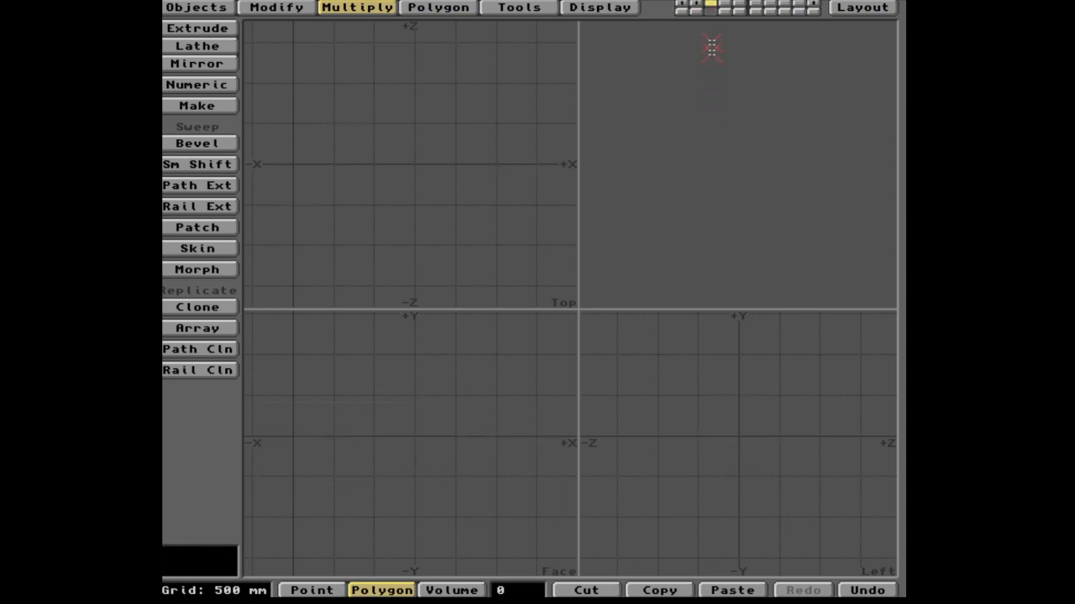
left_click(697, 3)
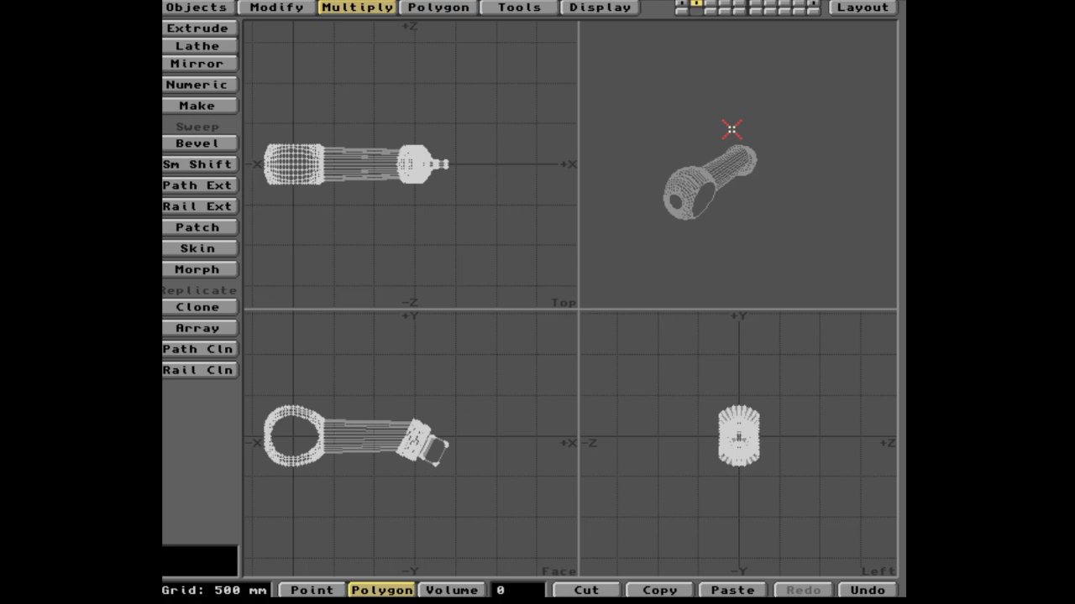
key("x")
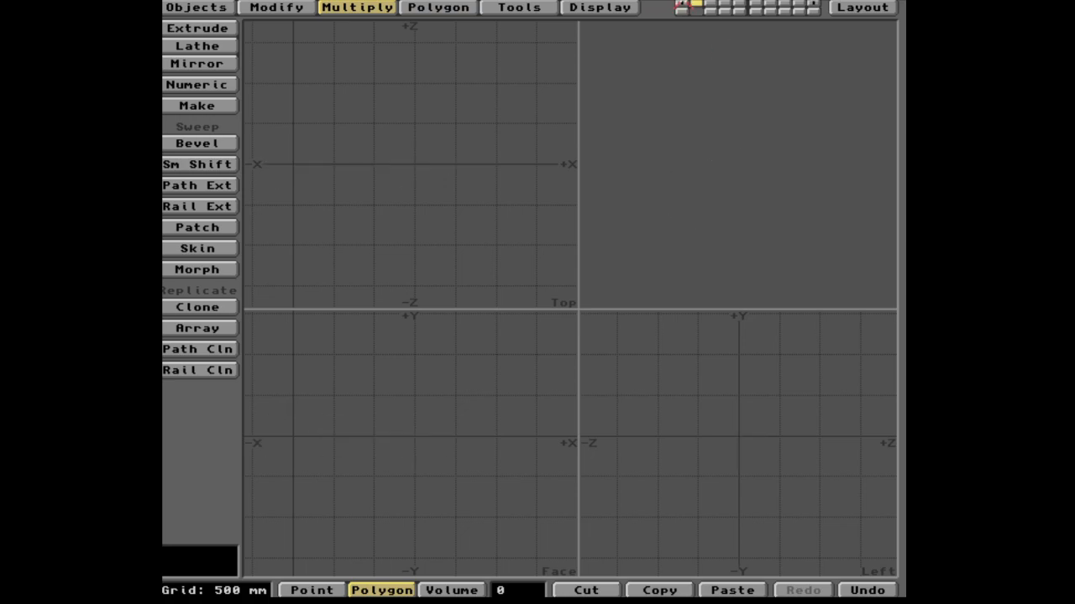
Step: Load RightGear-UpperLeg into layer 2 and show it as the background behind the detailed upper leg in layer 1
key("l")
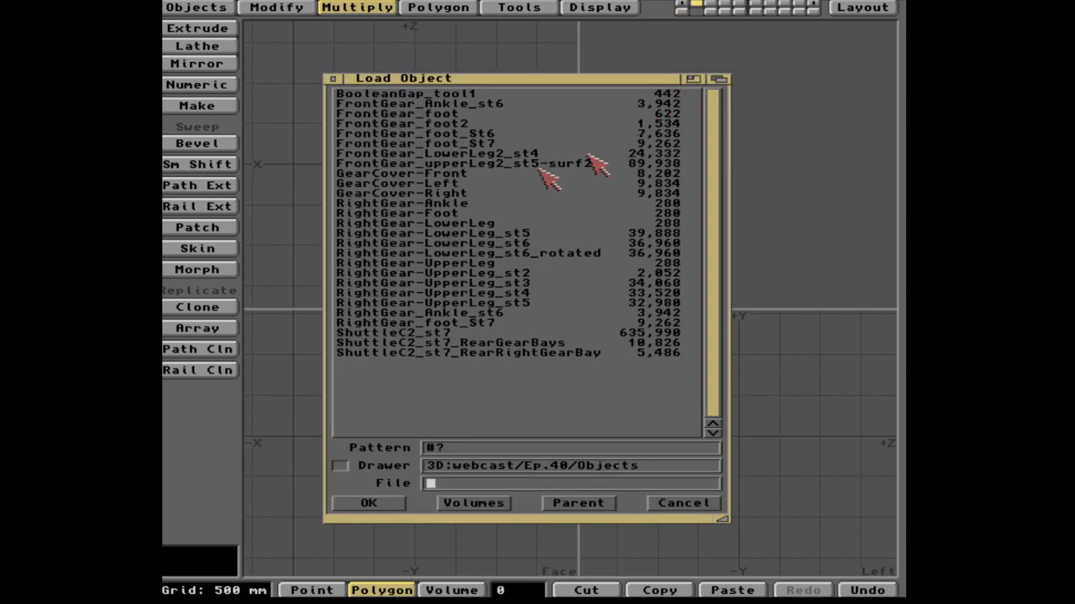
left_click(408, 263)
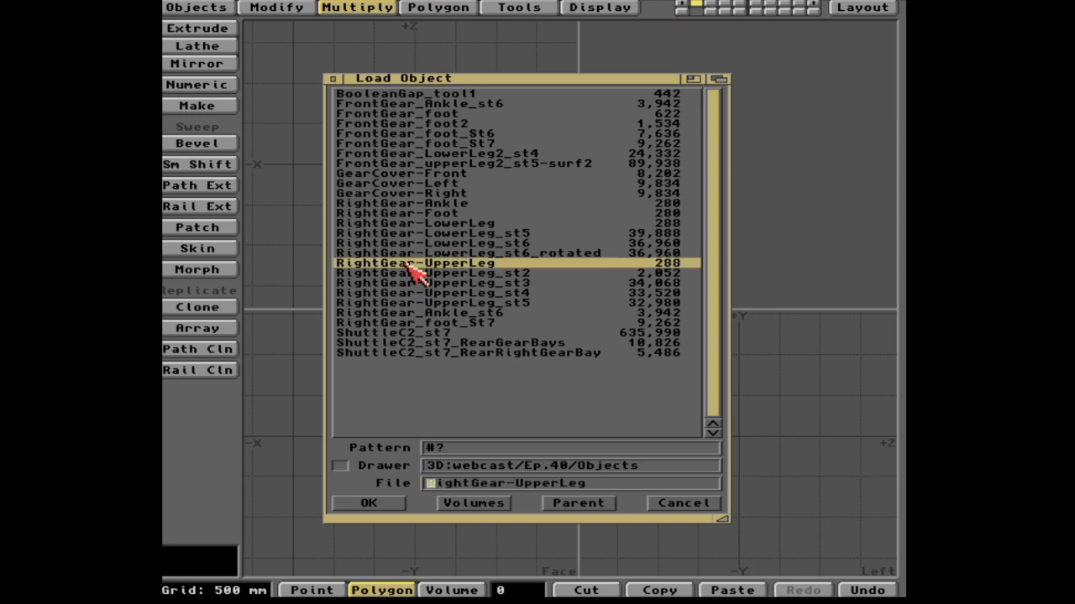
left_click(382, 507)
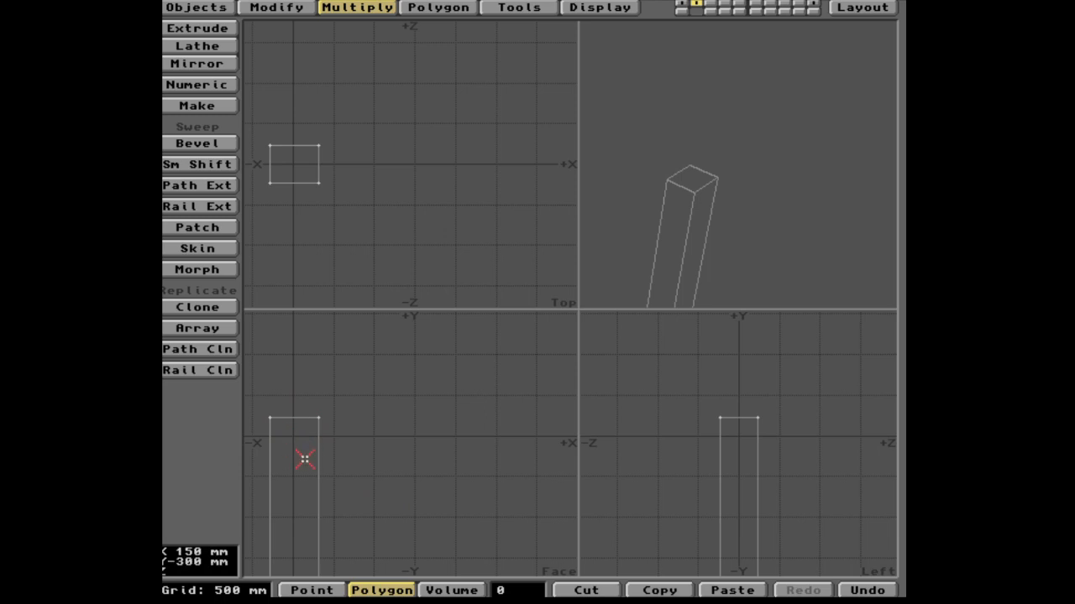
key("a")
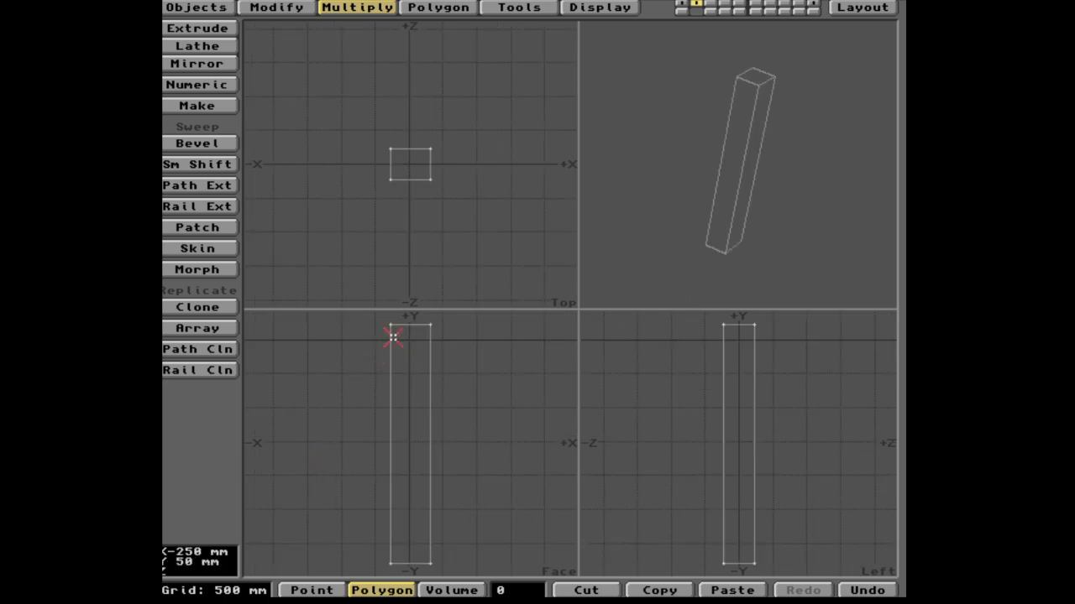
key("1")
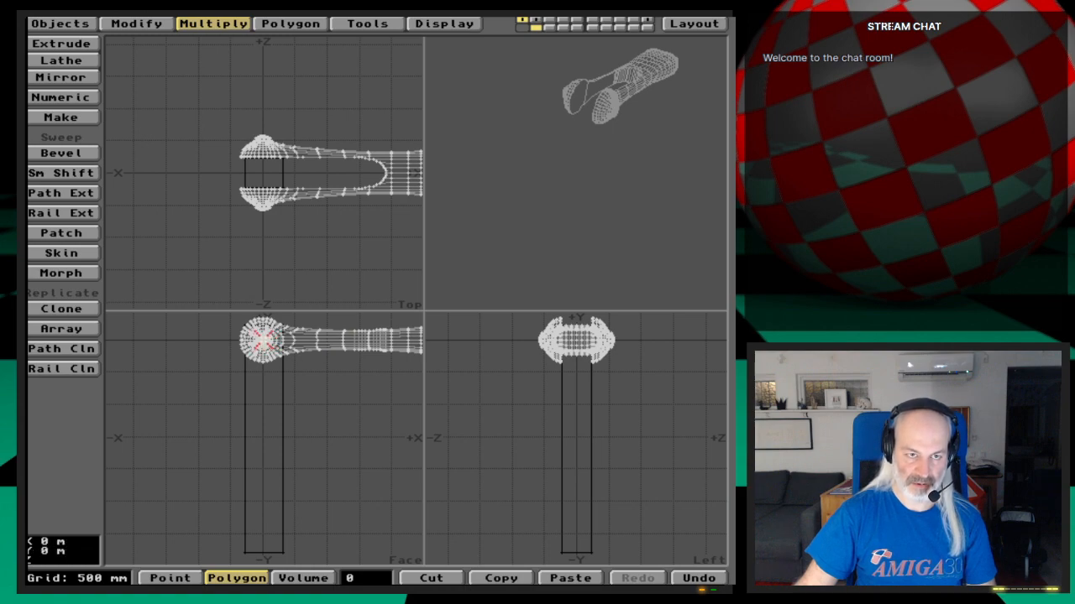
Step: Examine the centre points of the upper leg's round knee end at the origin in point mode, leaving nothing selected
key("space")
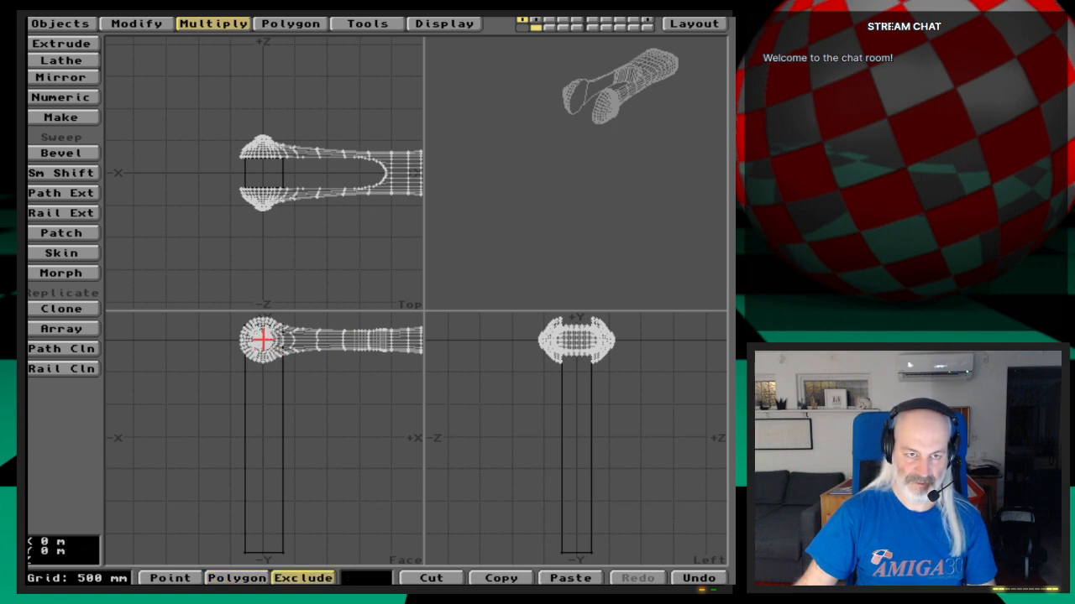
key("space")
key("g")
key("period")
key("period")
key("period")
key("period")
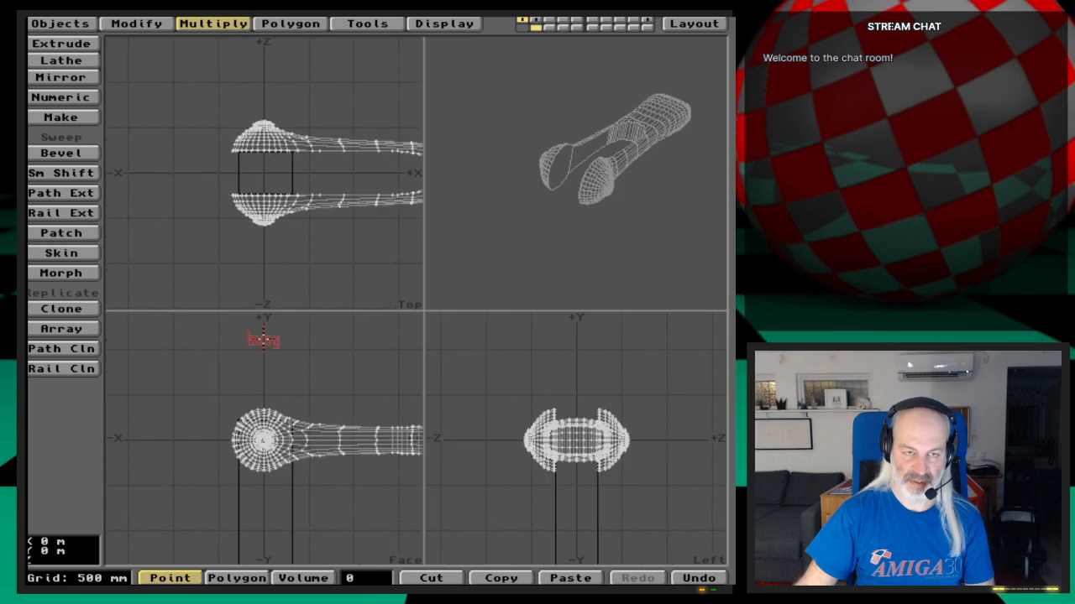
key("period")
key("period")
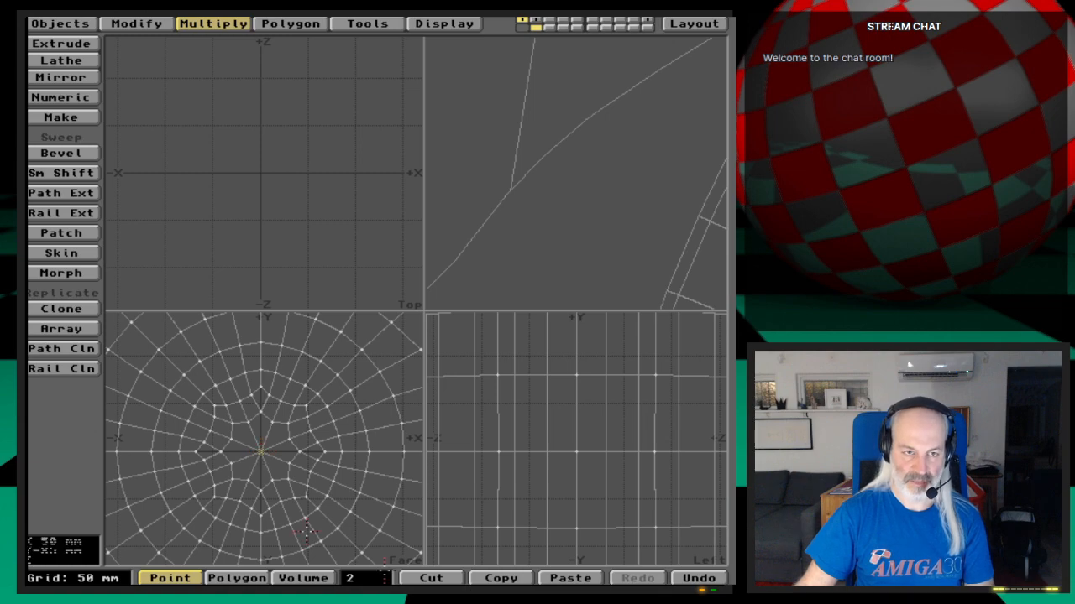
left_click(380, 576)
key("a")
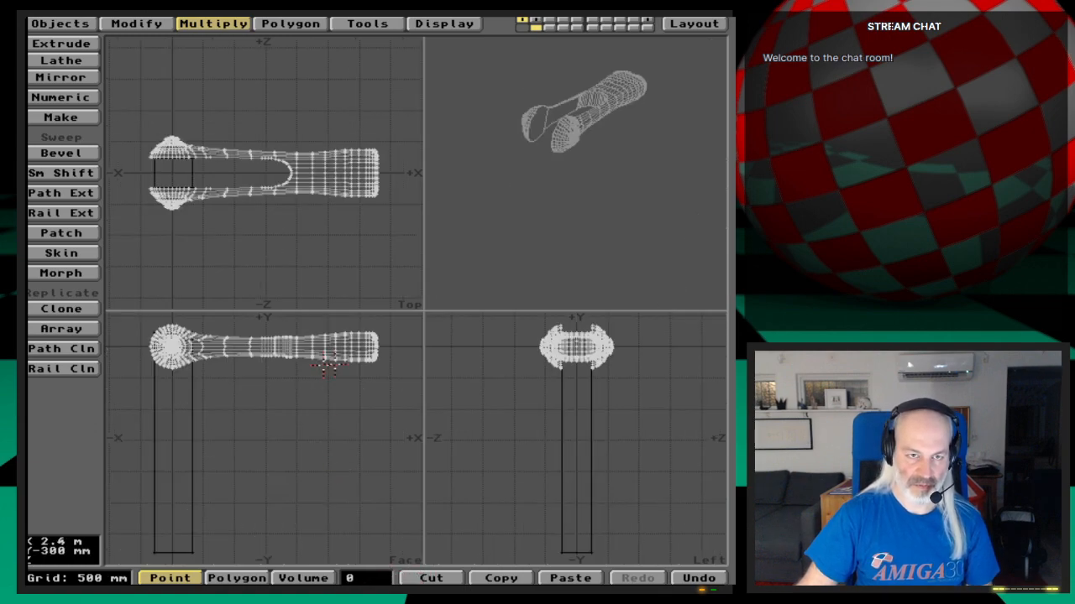
Step: Check the coordinates of the two outer side points on the centre line of the upper leg's hip end, leaving nothing selected
left_click(359, 346)
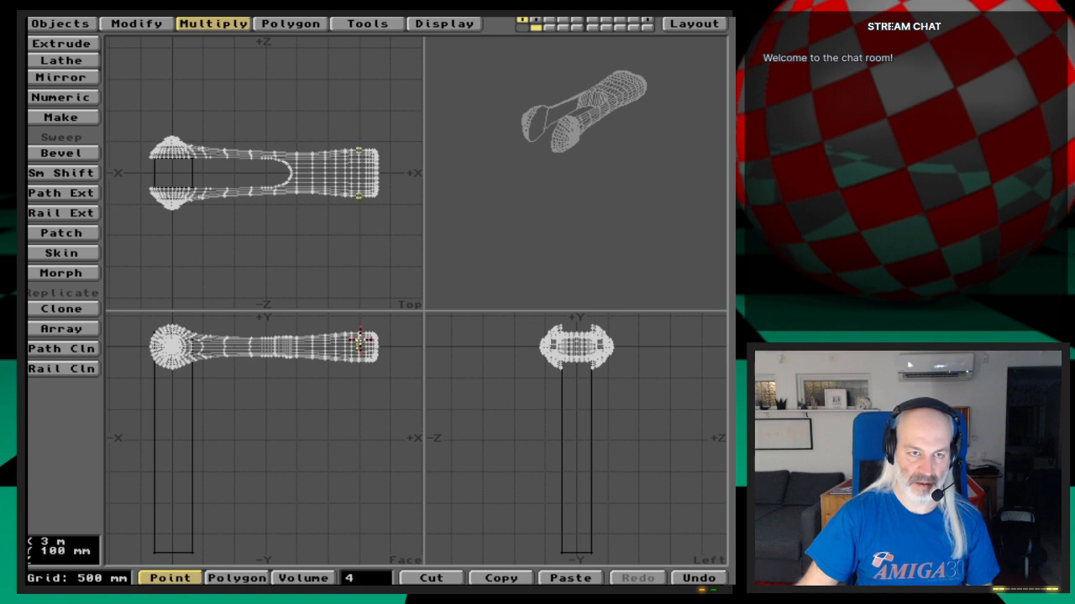
key("shift+a")
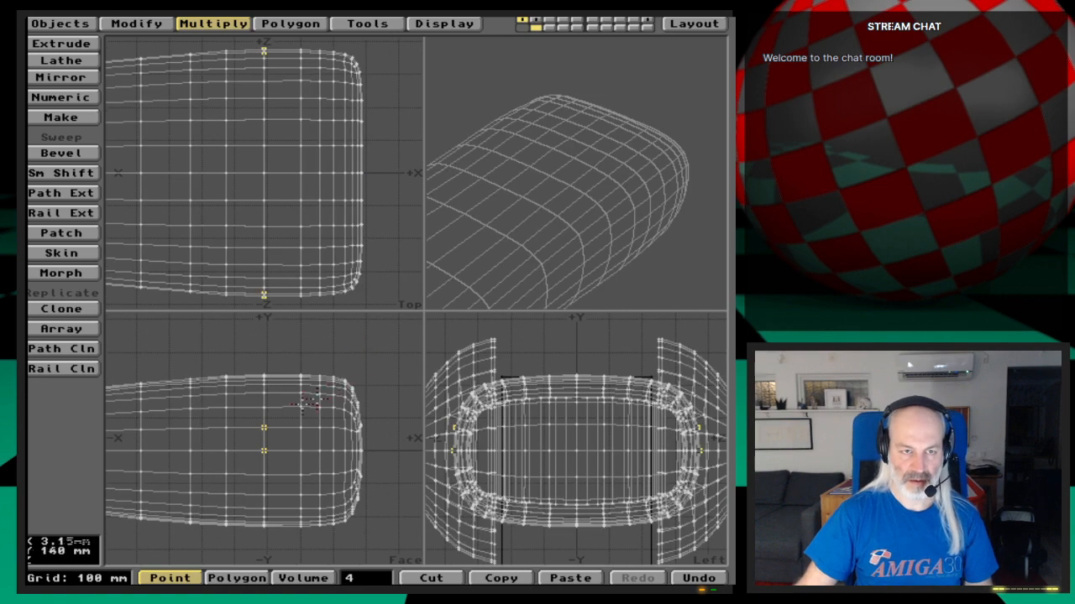
left_click(269, 428)
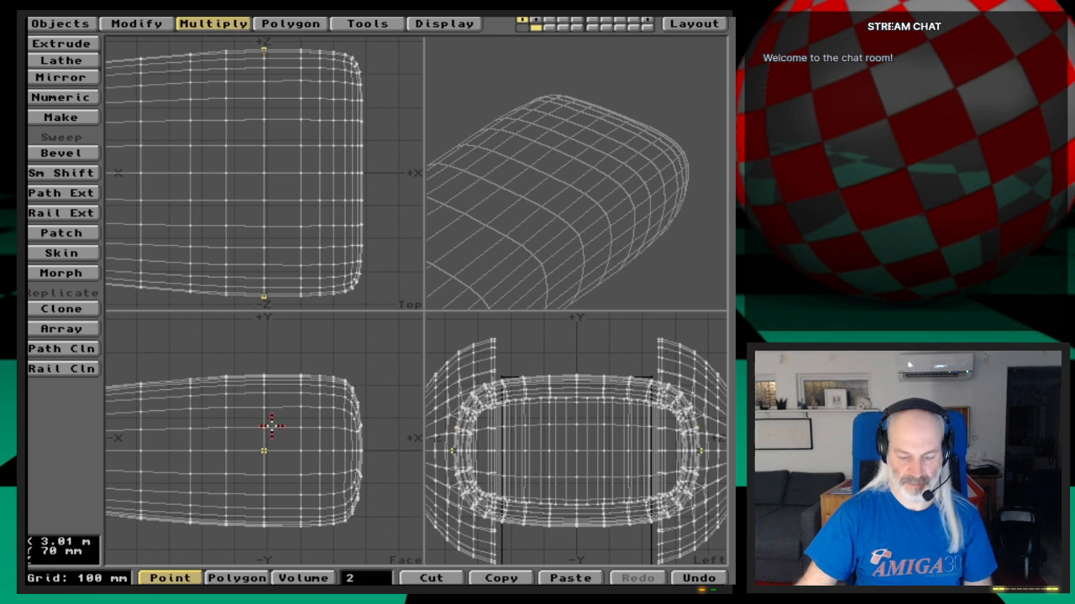
key("i")
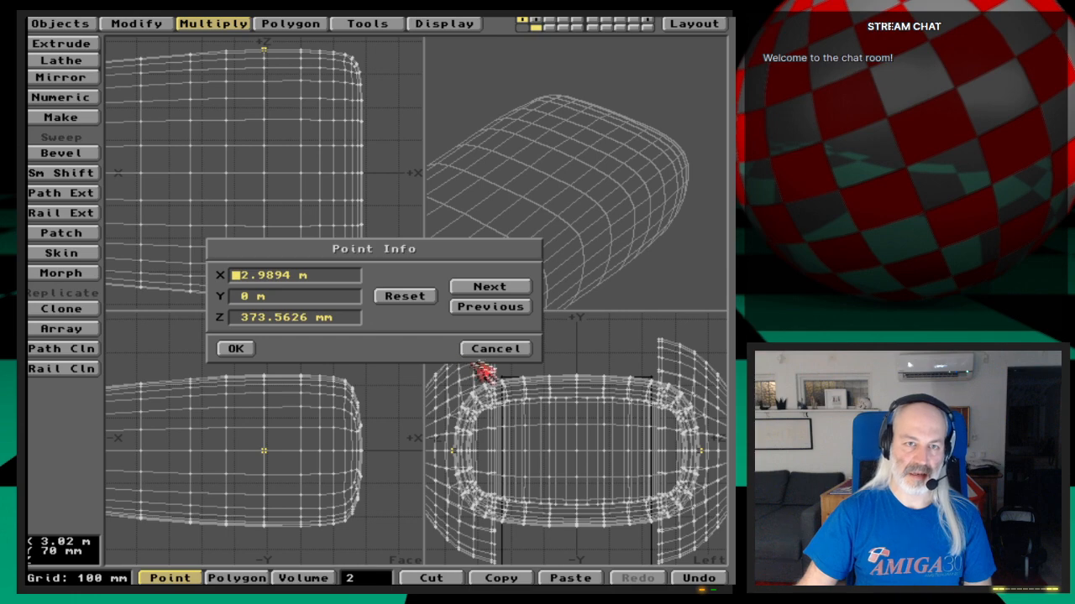
left_click(496, 353)
left_click(67, 487)
key("a")
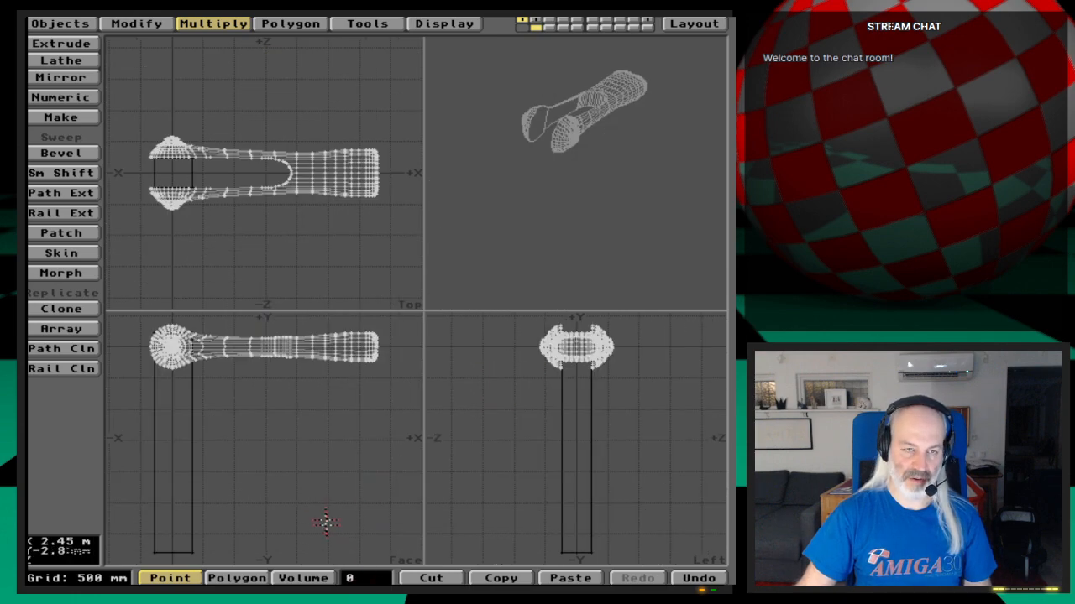
Step: Move the whole upper leg by an X offset of -3 m, keeping the Y and Z offsets at 0 m
key("t")
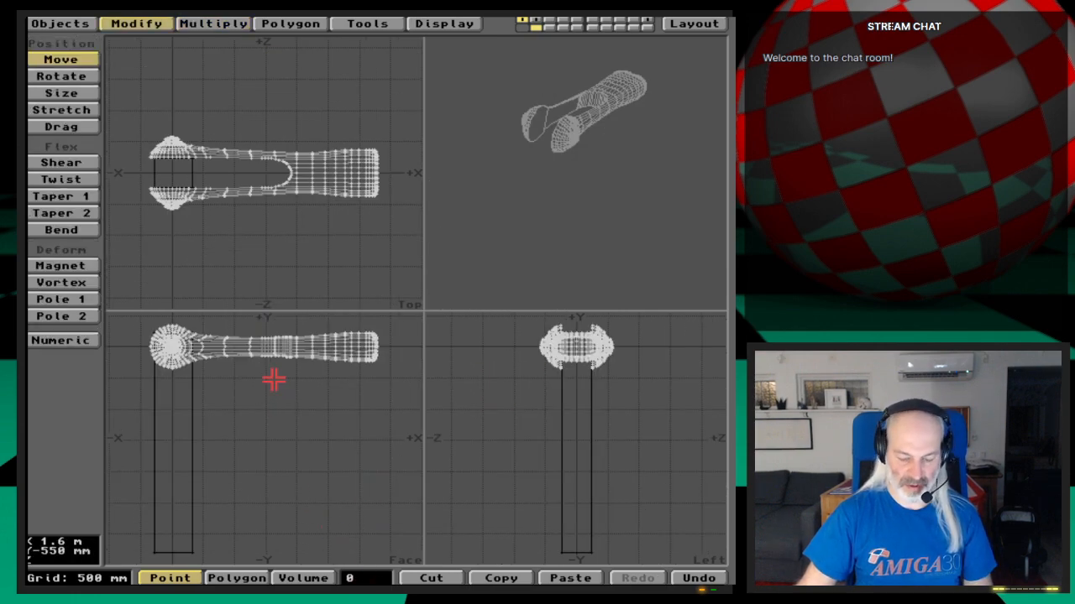
key("n")
key("Delete")
key("Delete")
key("Delete")
key("Delete")
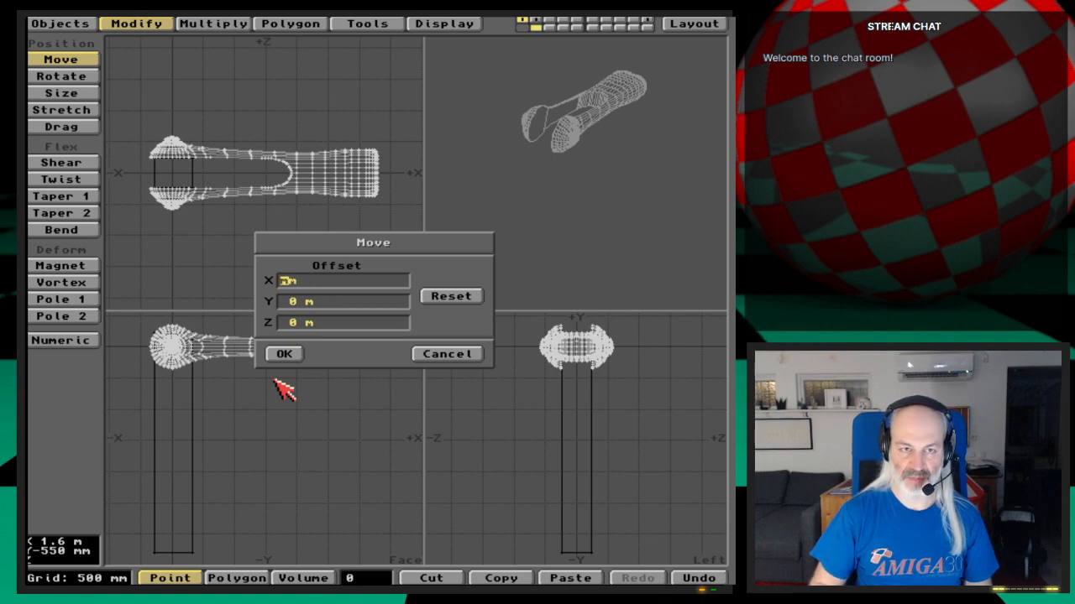
type("-3")
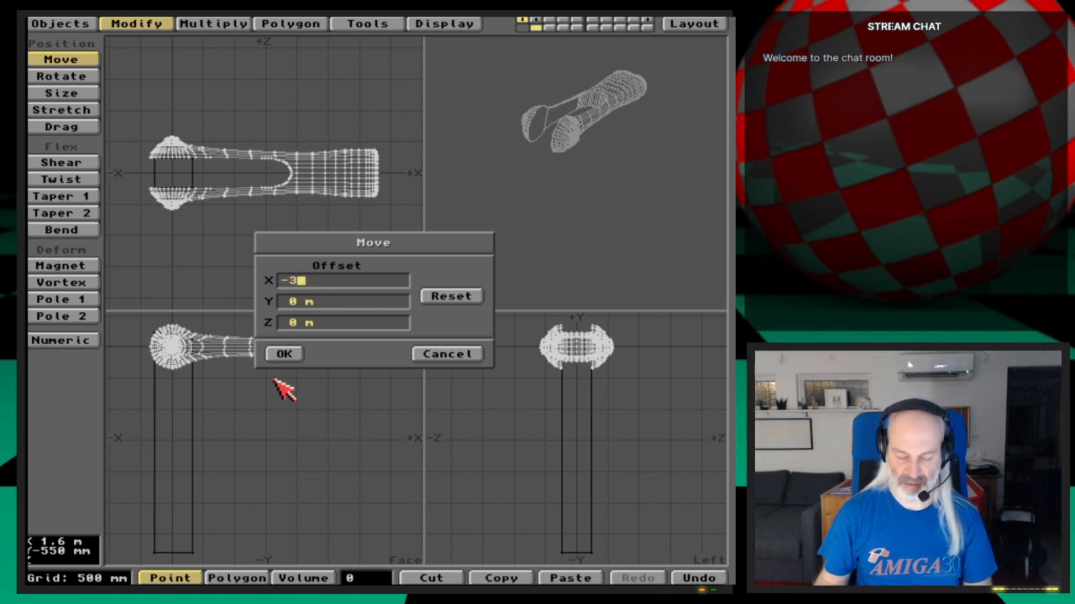
type("m")
key("Return")
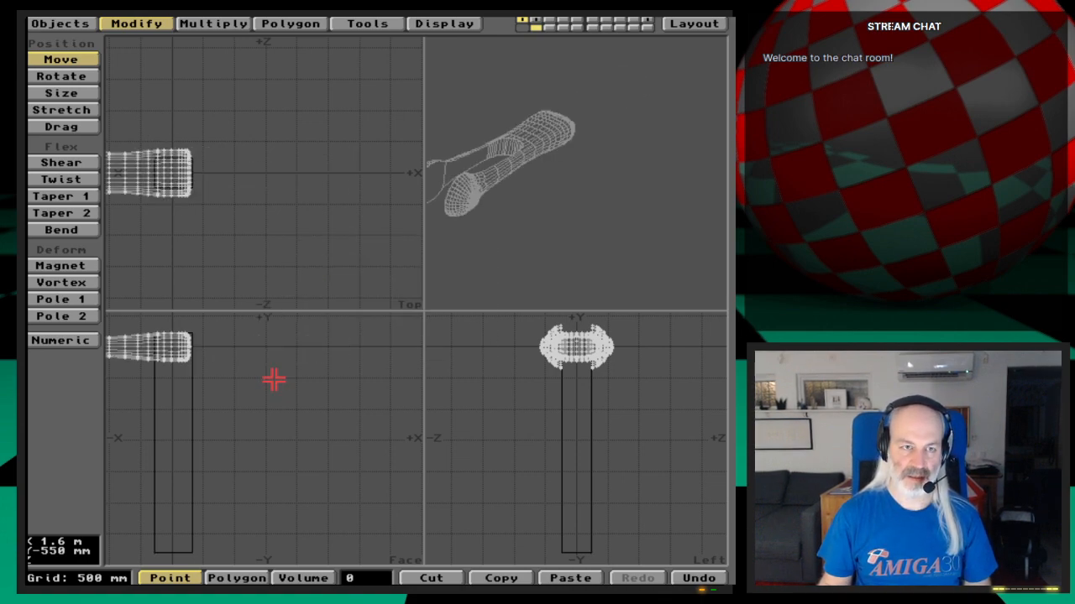
Step: Rotate the whole upper leg by -90 degrees about the Z axis, with the centre at 0 m on all axes
key("space")
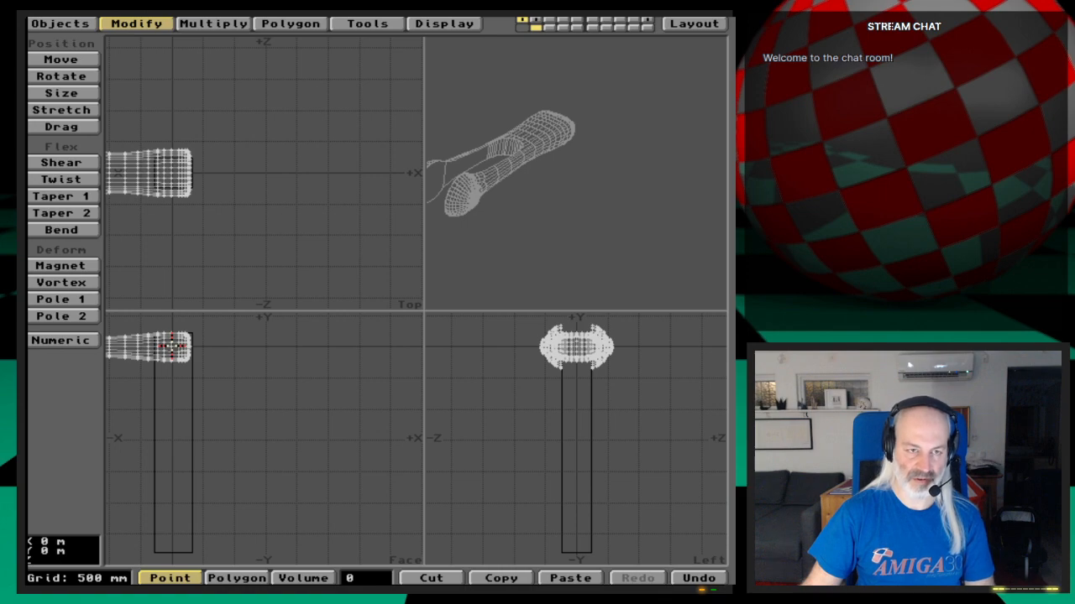
key("y")
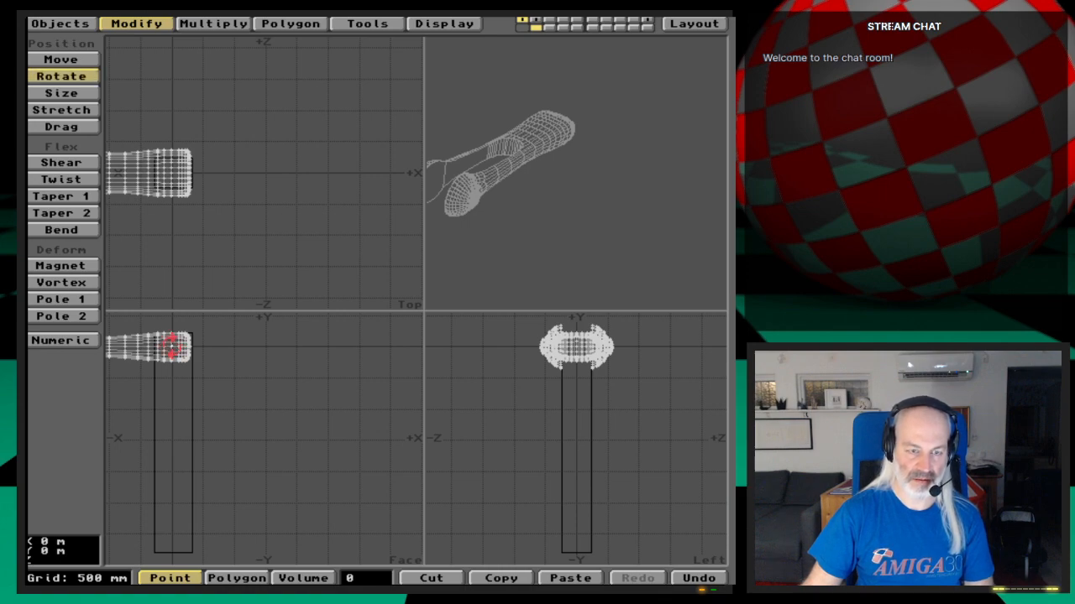
key("n")
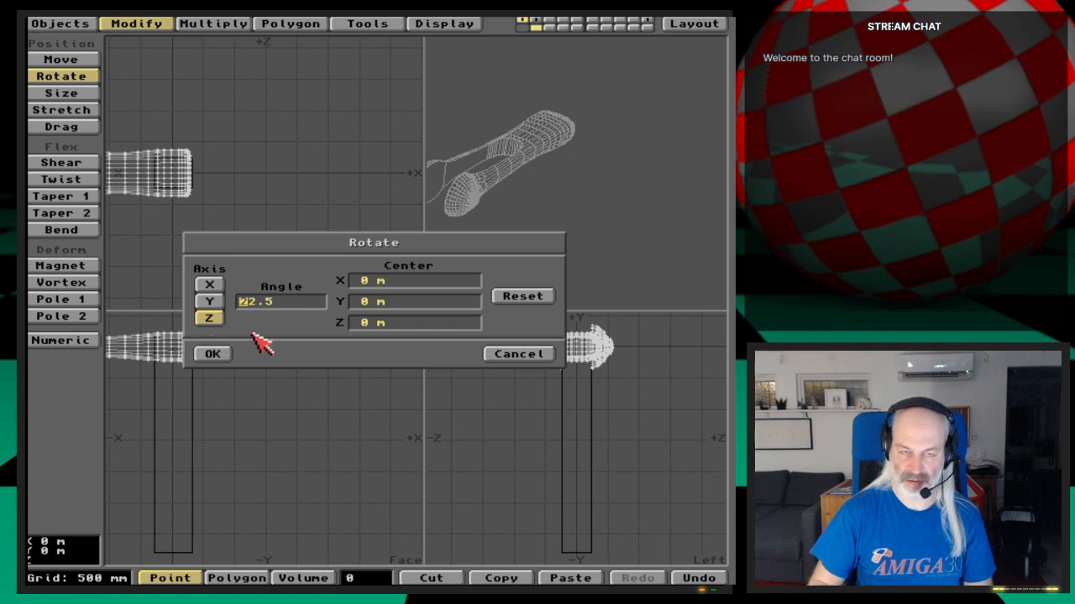
type("-90")
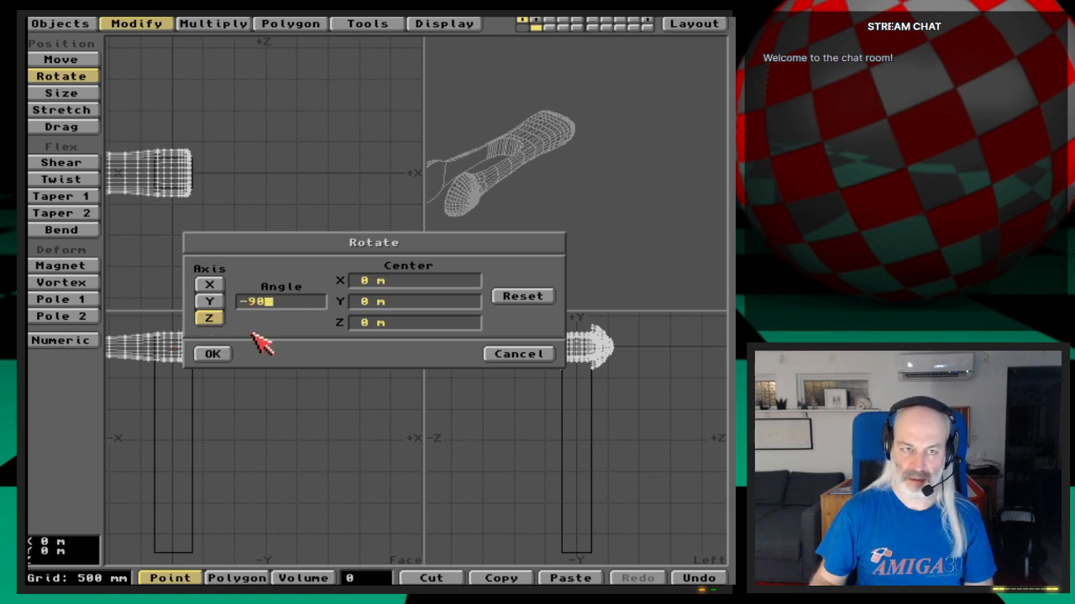
key("Return")
key("Return")
key("Return")
key("Return")
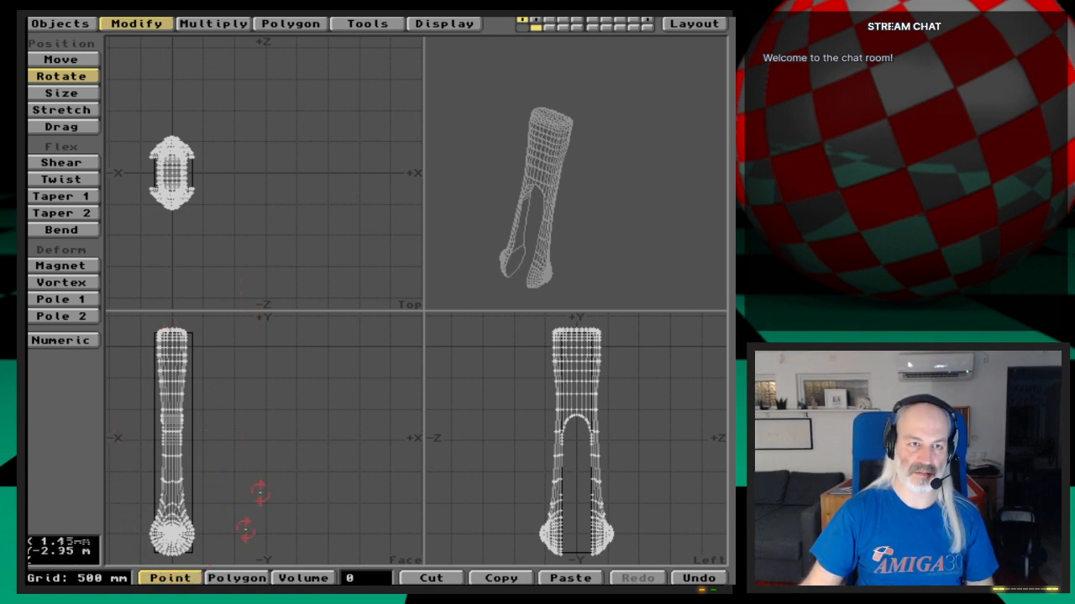
key("space")
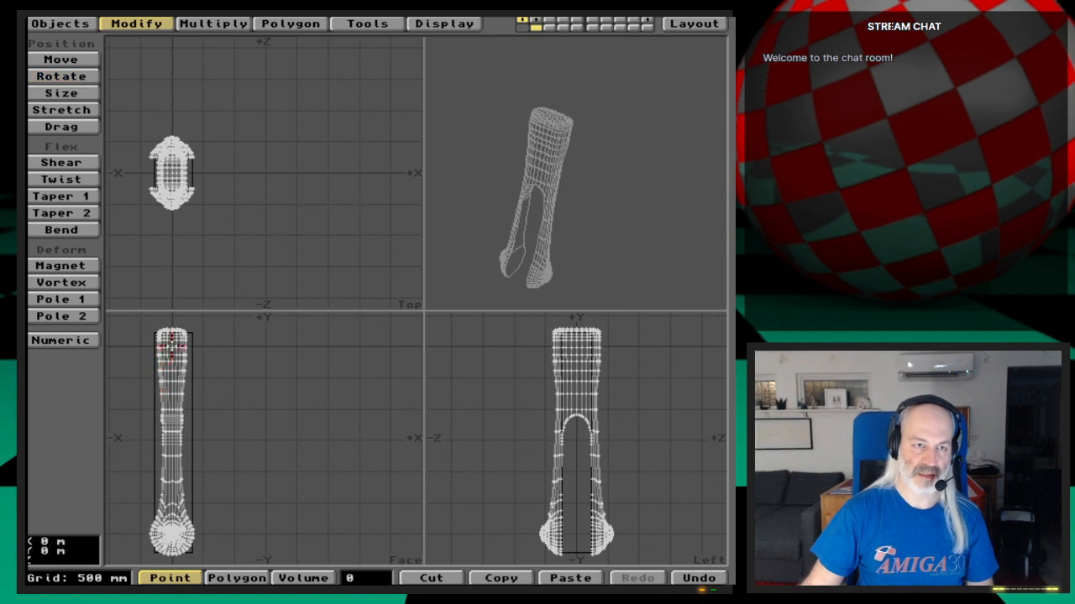
Step: Examine how the hip end and round knee end of the rotated upper leg line up with the original leg in the background layer
key("g")
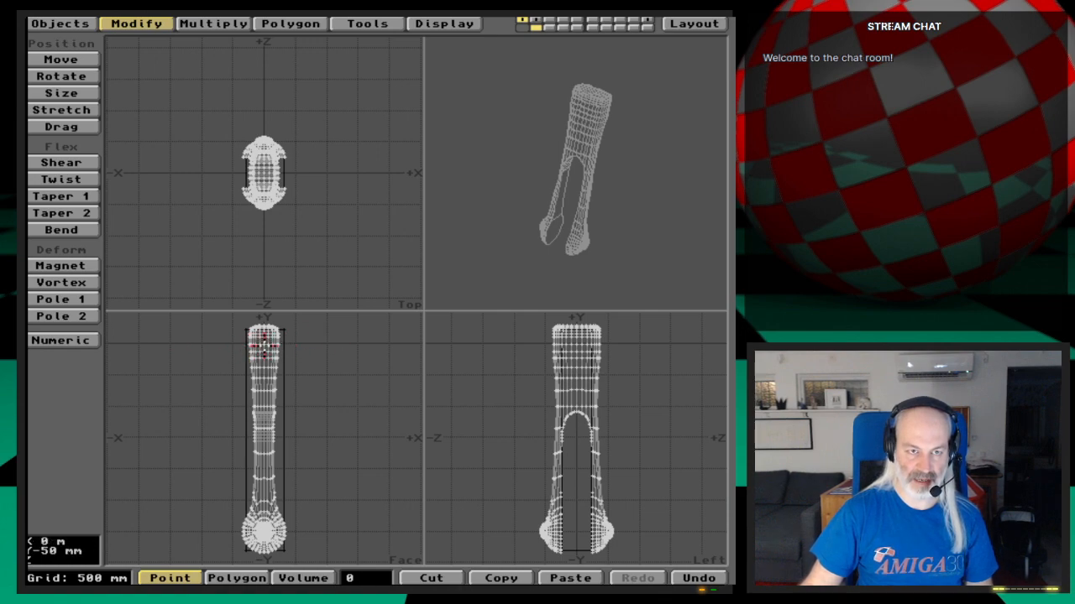
key("g")
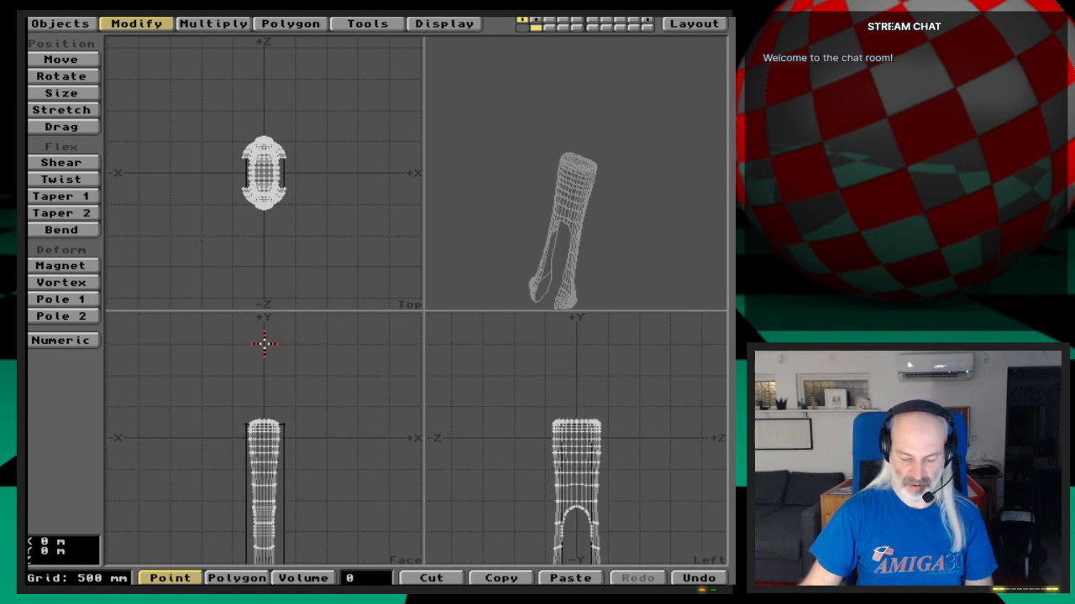
key("period")
key("period")
key("period")
key("period")
key("period")
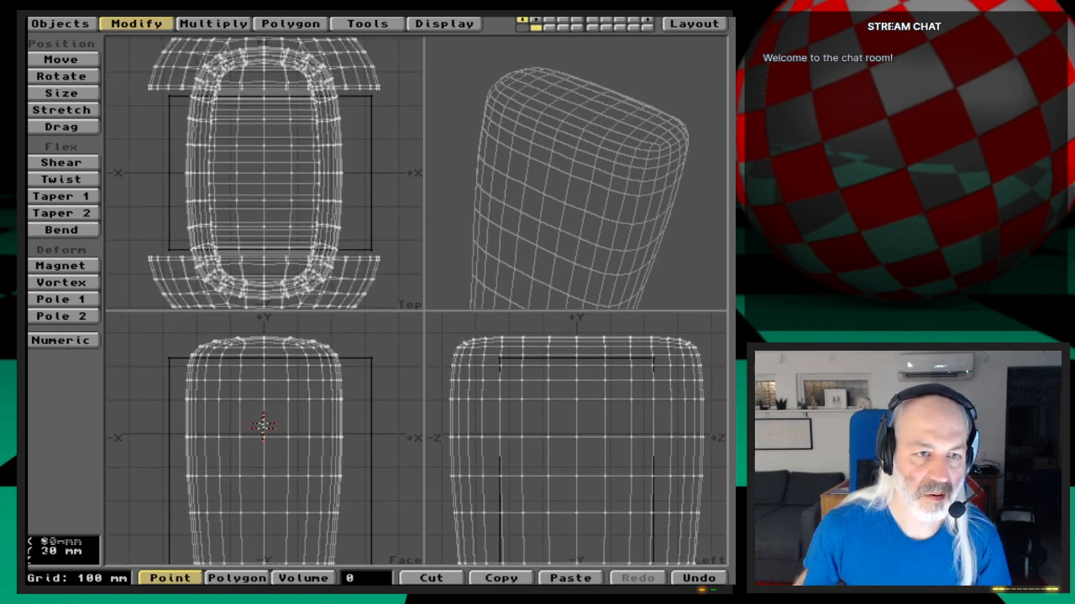
key("comma")
key("comma")
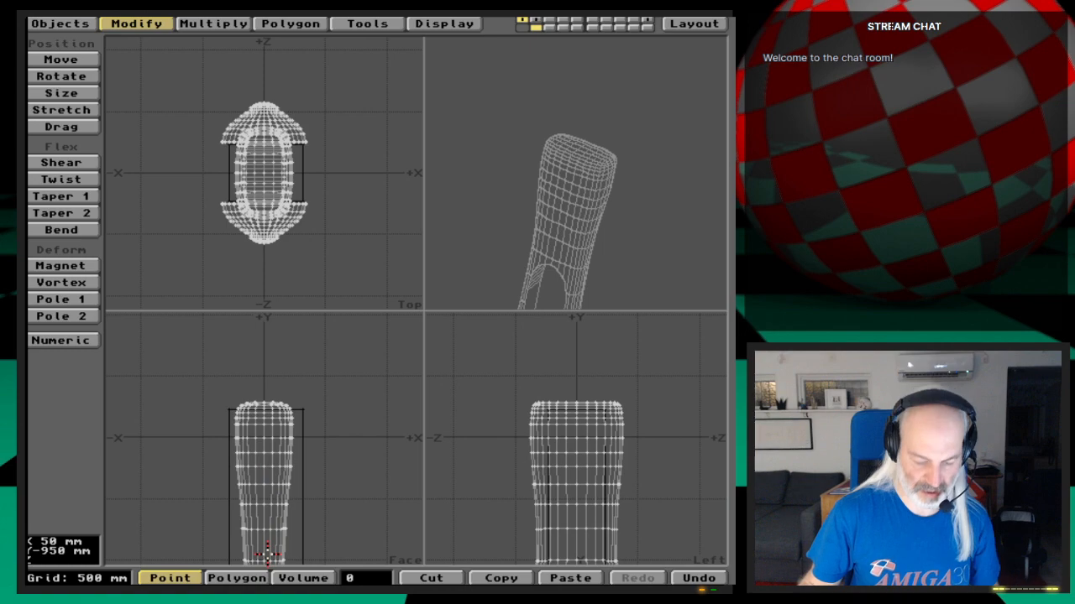
key("g")
key("g")
key("g")
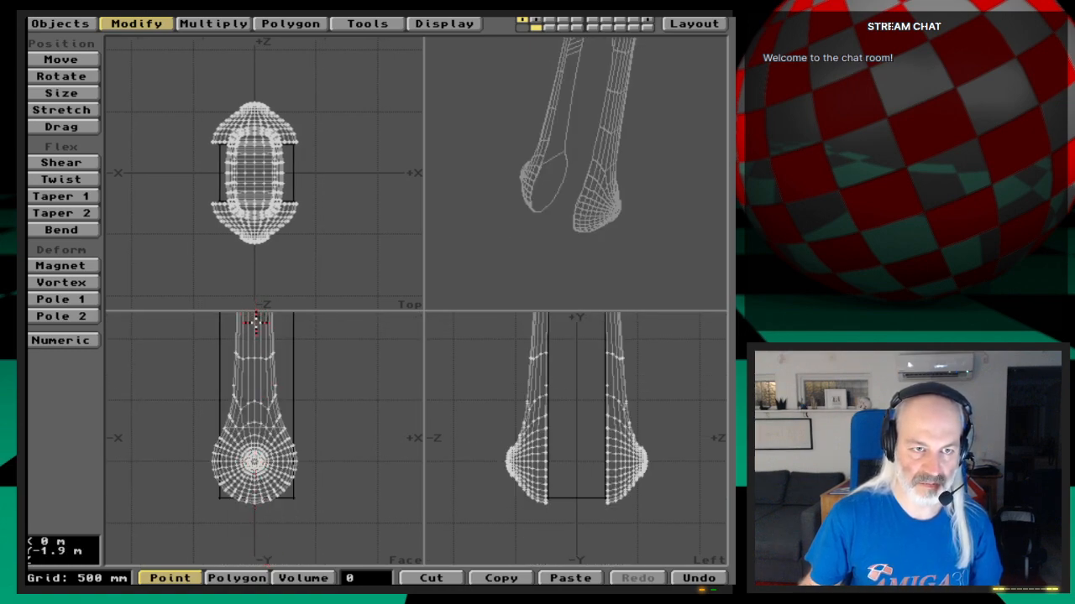
key("g")
key("g")
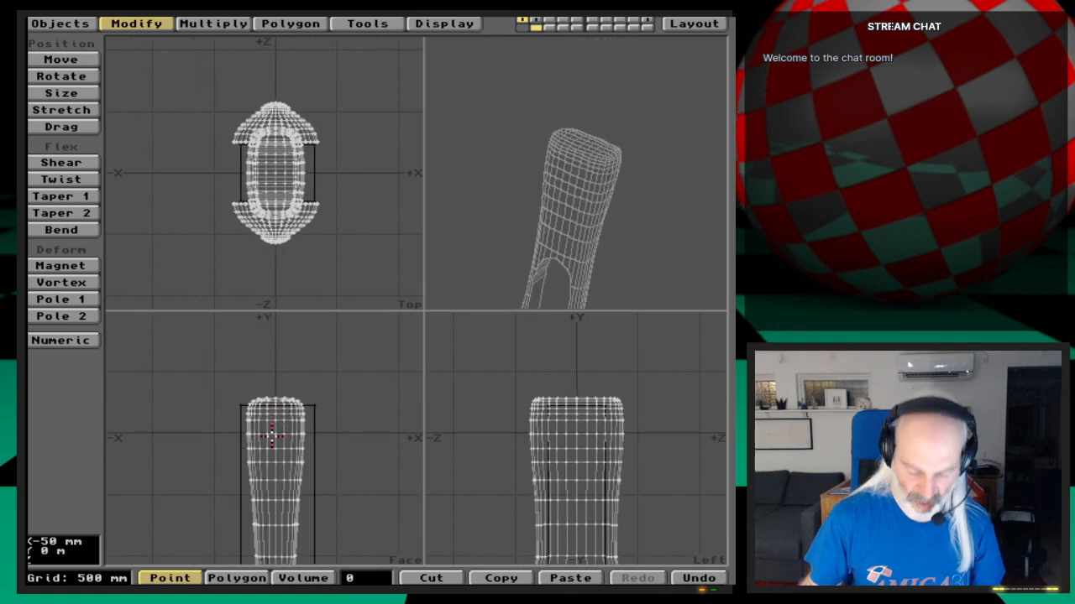
key("period")
key("period")
key("period")
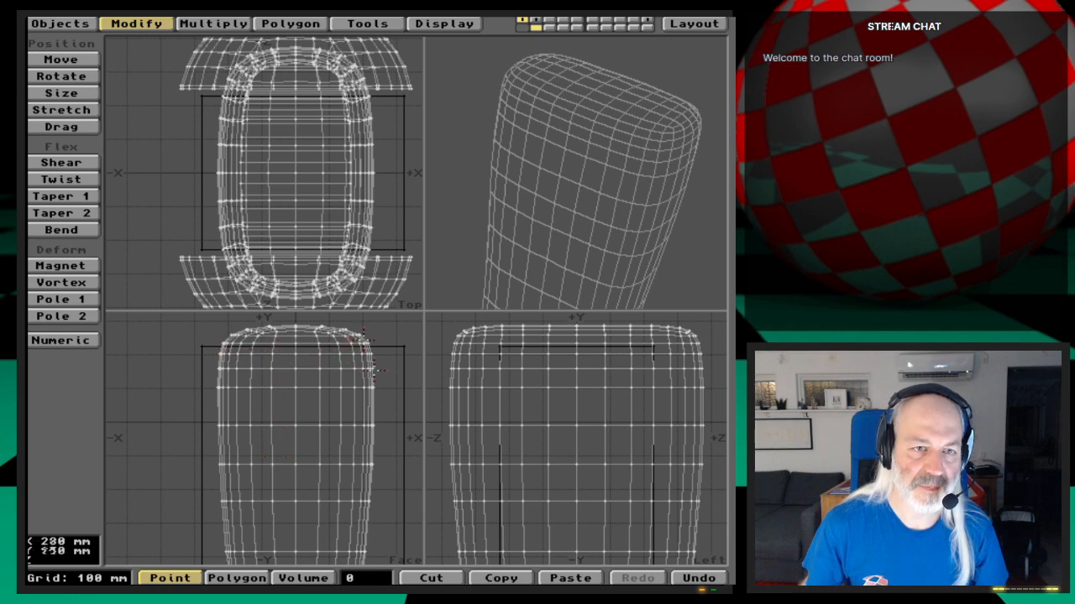
key("comma")
key("comma")
key("comma")
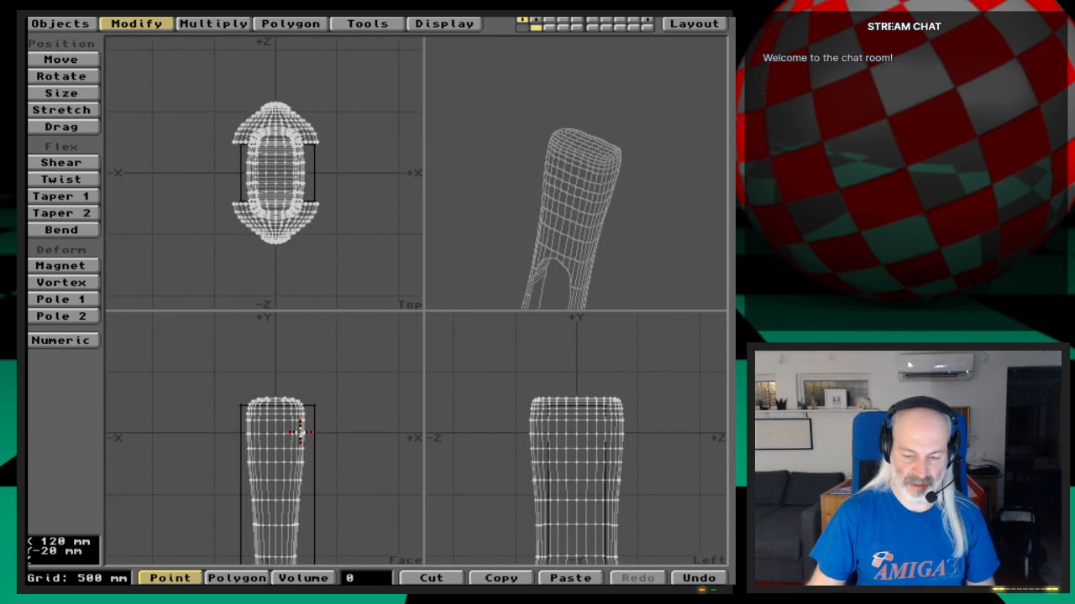
Step: Save the rotated leg as RightGear-UpperLeg_st5 in 3D:webcast/Ep.40/Objects, overwriting the existing file
key("s")
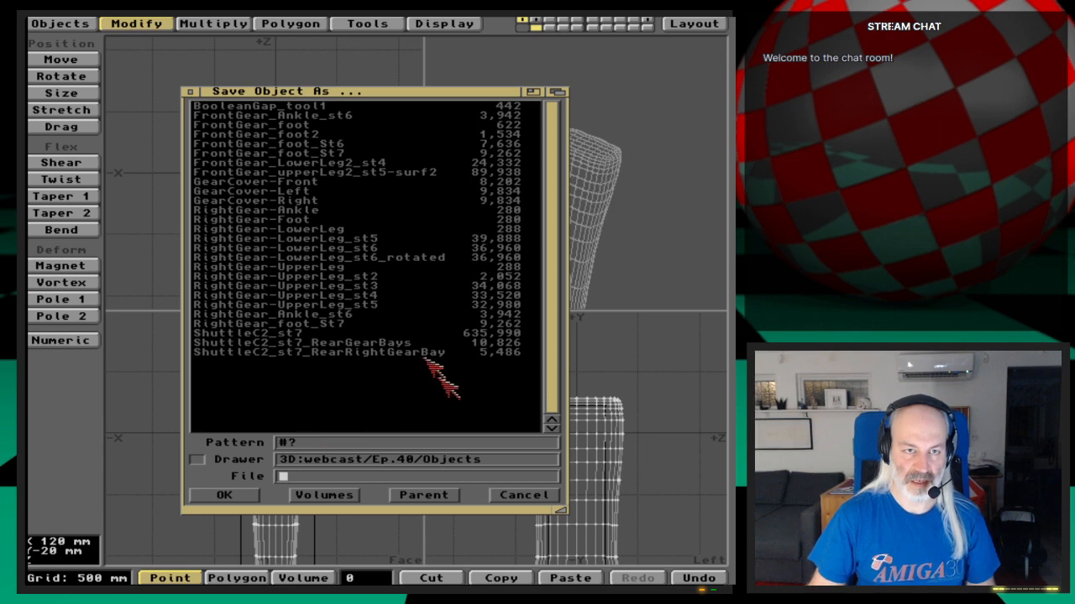
left_click(386, 314)
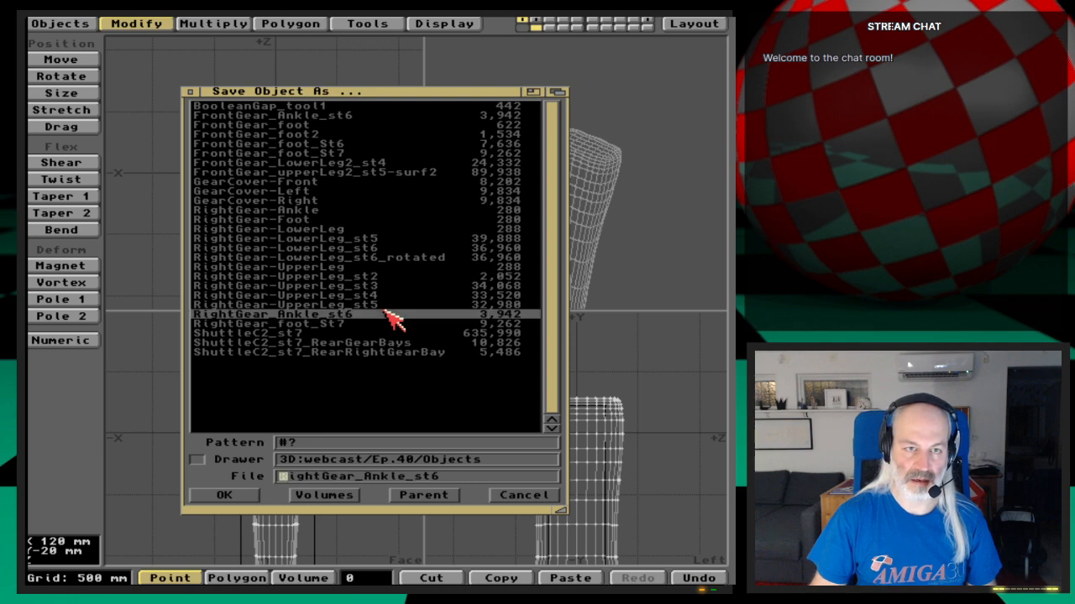
left_click(387, 305)
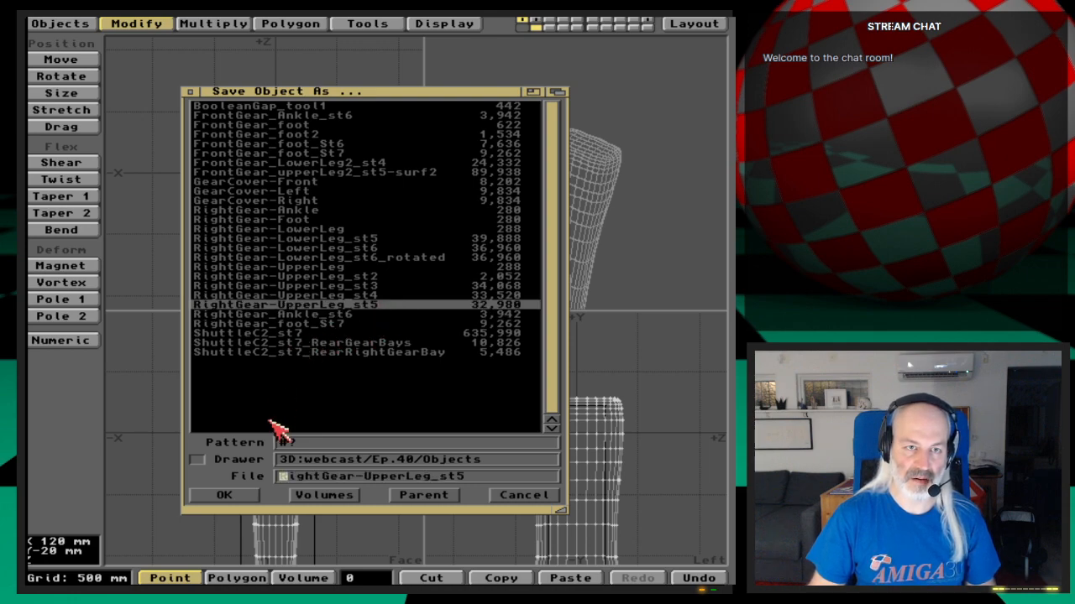
left_click(243, 497)
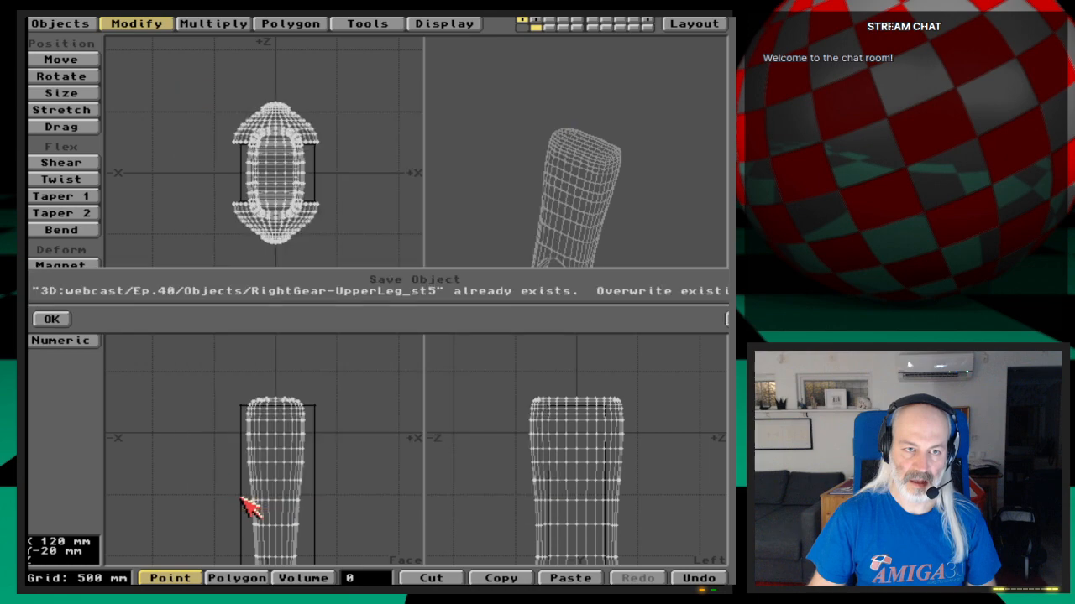
left_click(52, 320)
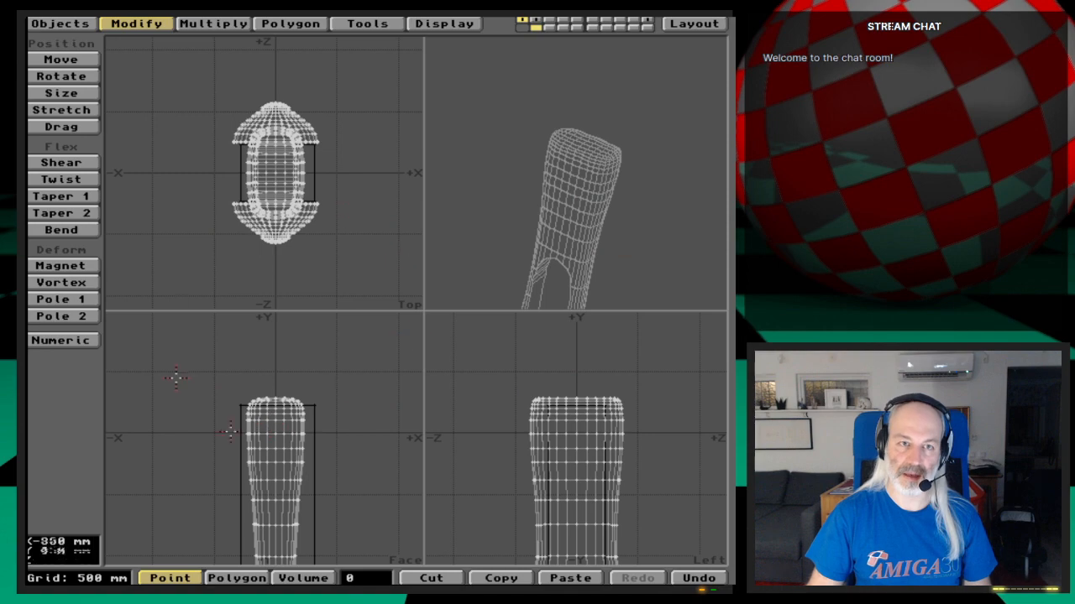
Step: Switch to LightWave Layout and replace the RightGear-UpperLeg object with RightGear-UpperLeg_st5 from the 3D:webcast/Ep.40/Objects drawer
key("super+m")
key("super+m")
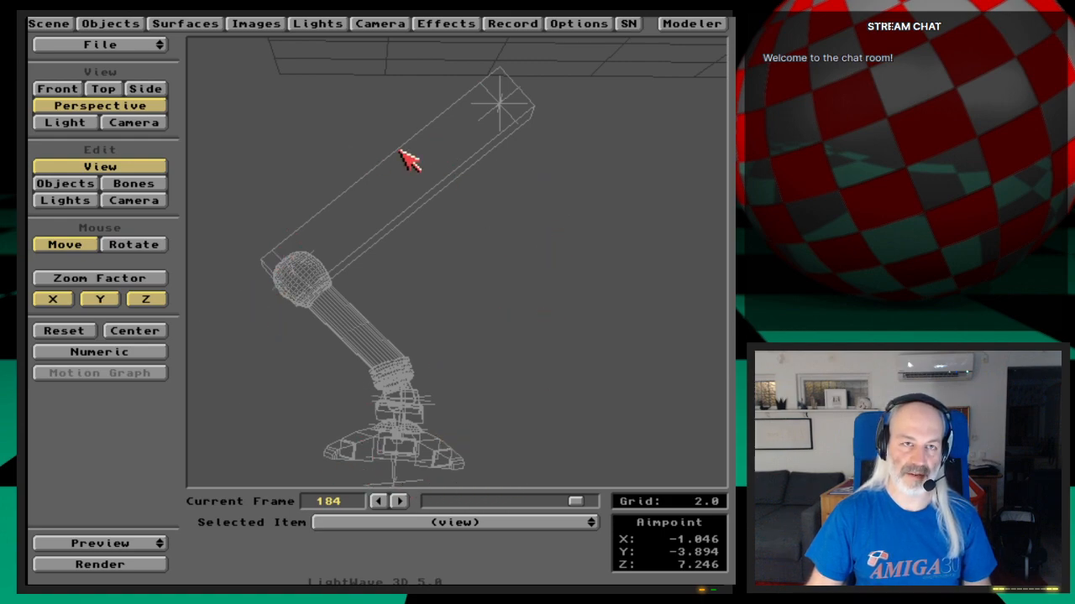
left_click(118, 23)
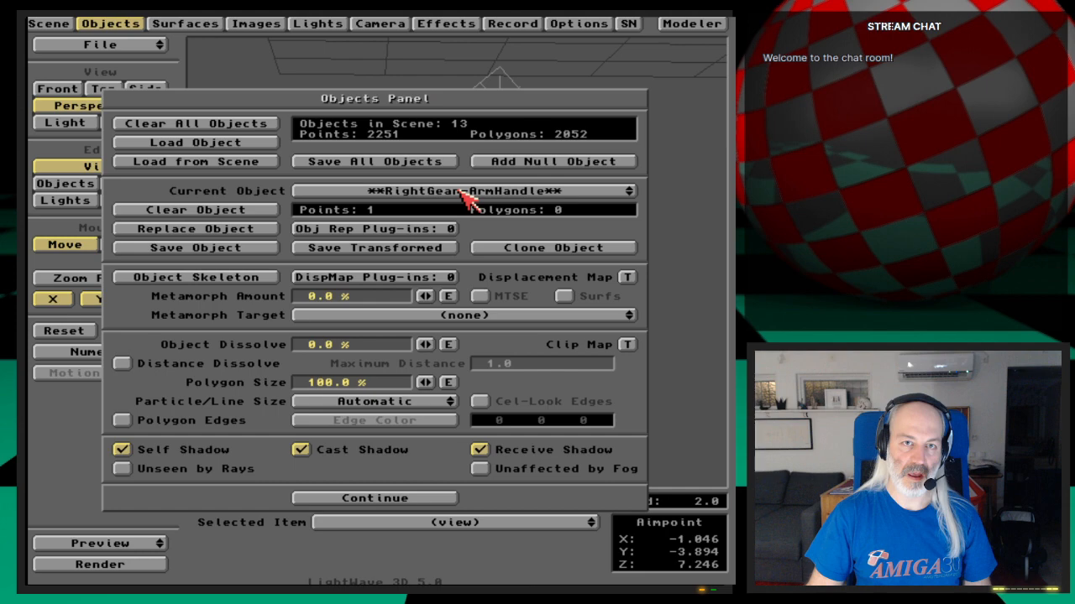
left_click_drag(465, 195, 526, 98)
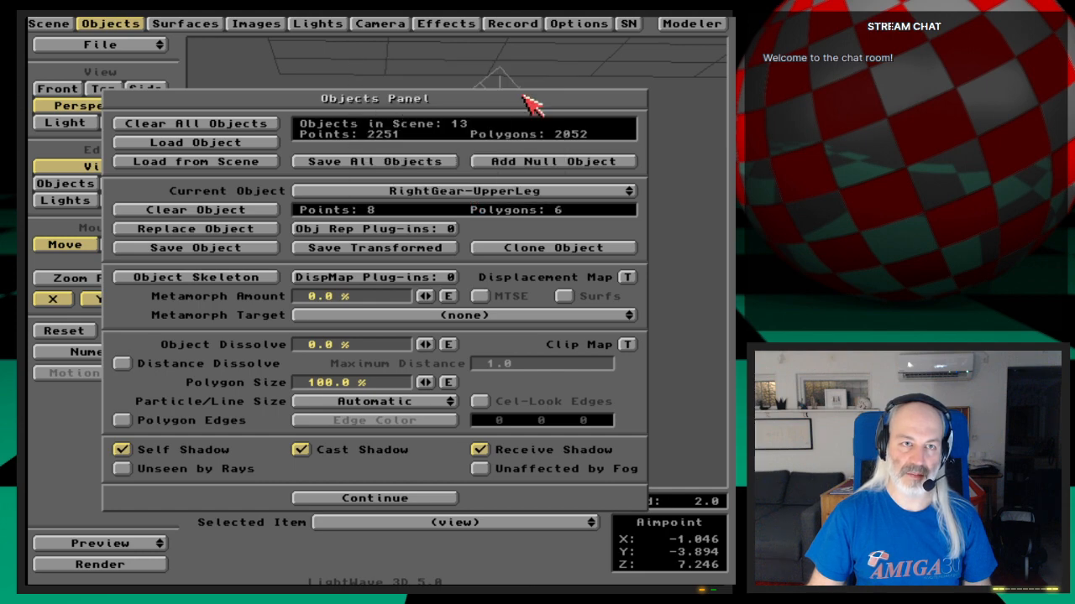
left_click(258, 229)
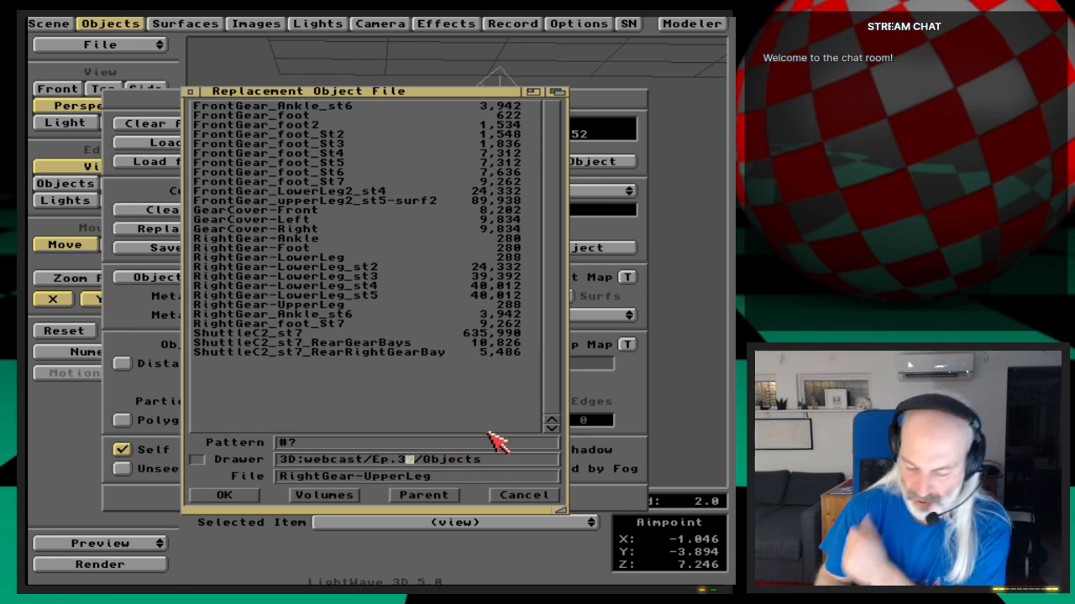
key("Delete")
key("BackSpace")
type("40")
key("Return")
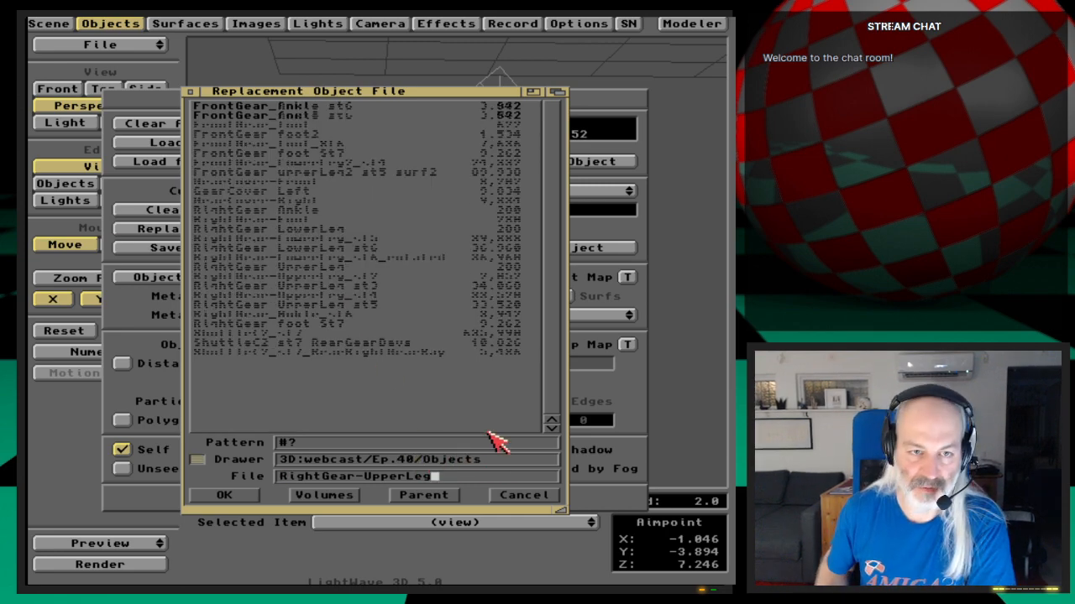
left_click(379, 305)
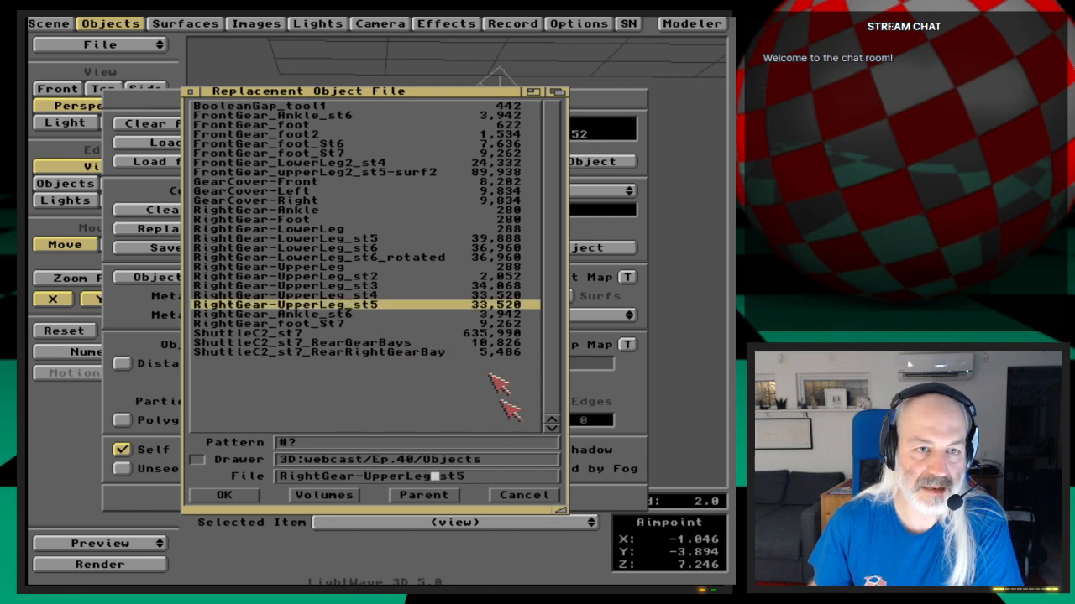
left_click(225, 495)
left_click(352, 499)
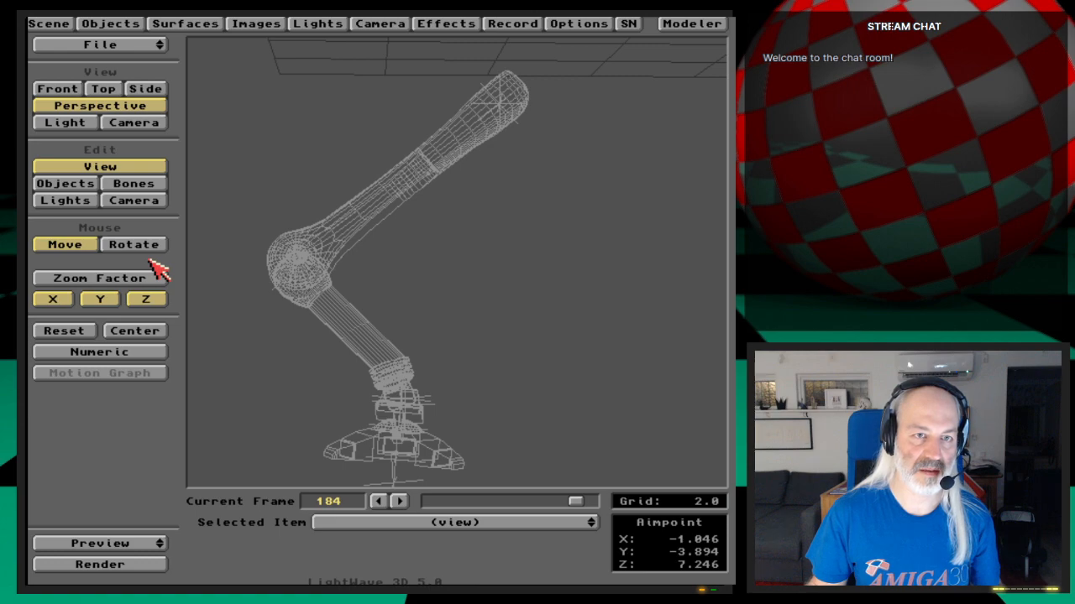
Step: Examine how the upper and lower legs meet at the knee in close-up perspective, front and side views
left_click(72, 185)
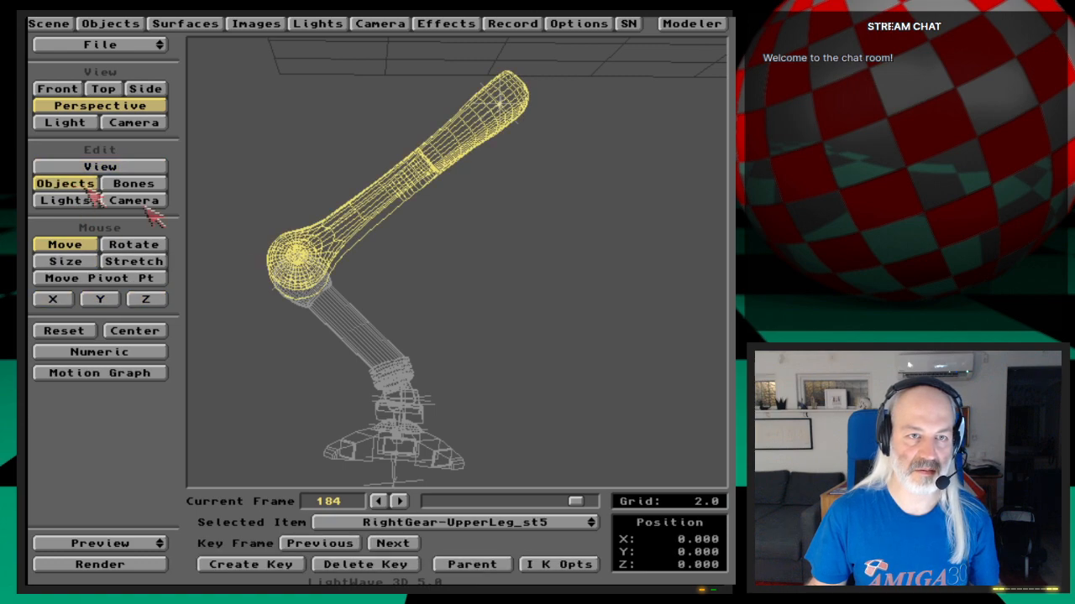
left_click(133, 168)
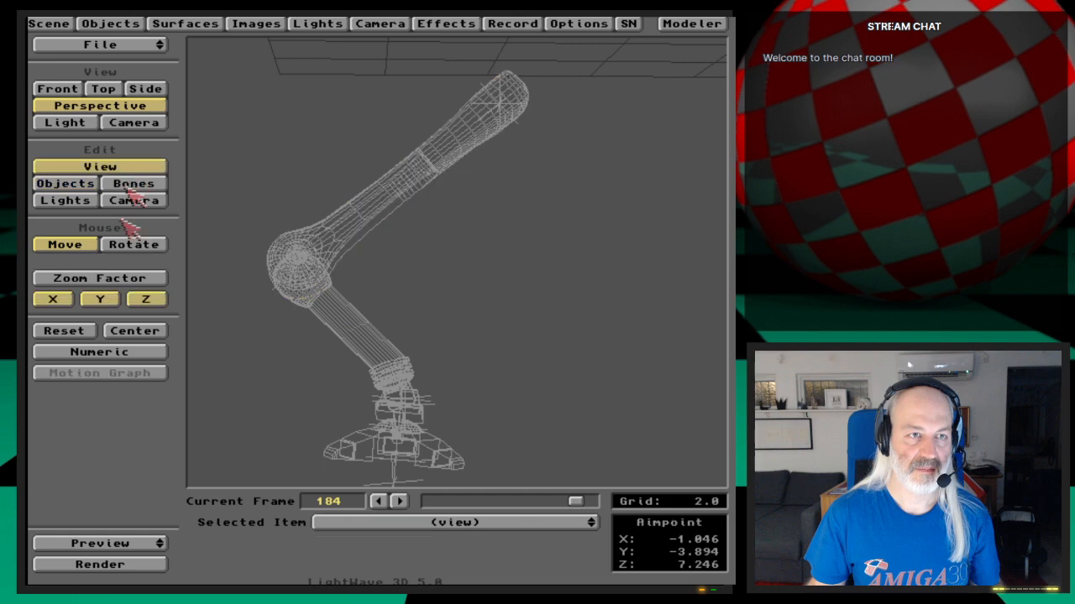
left_click(134, 245)
left_click_drag(336, 247, 390, 253)
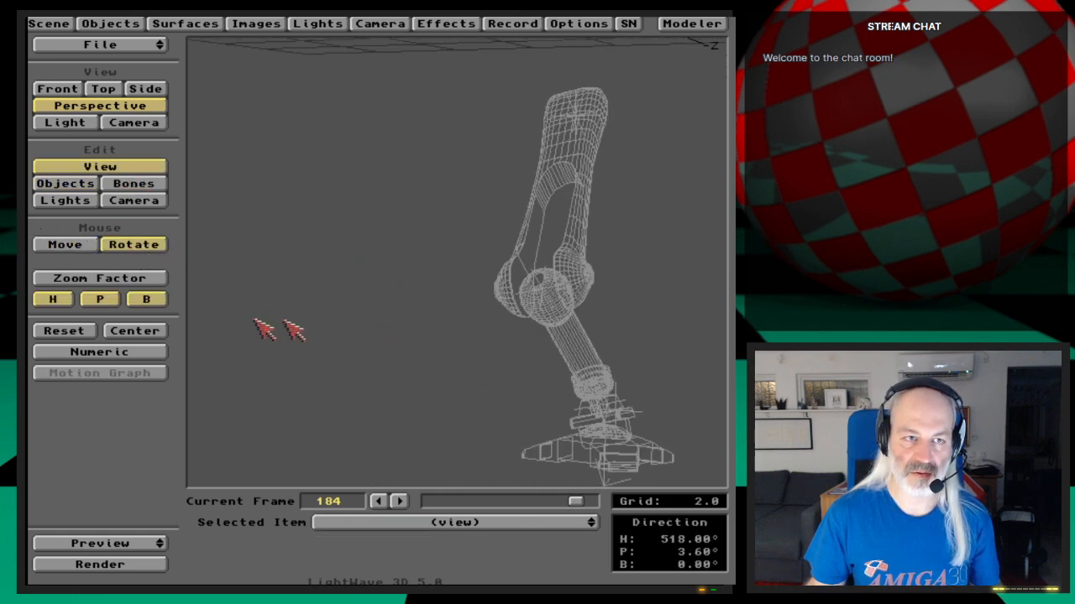
left_click(65, 244)
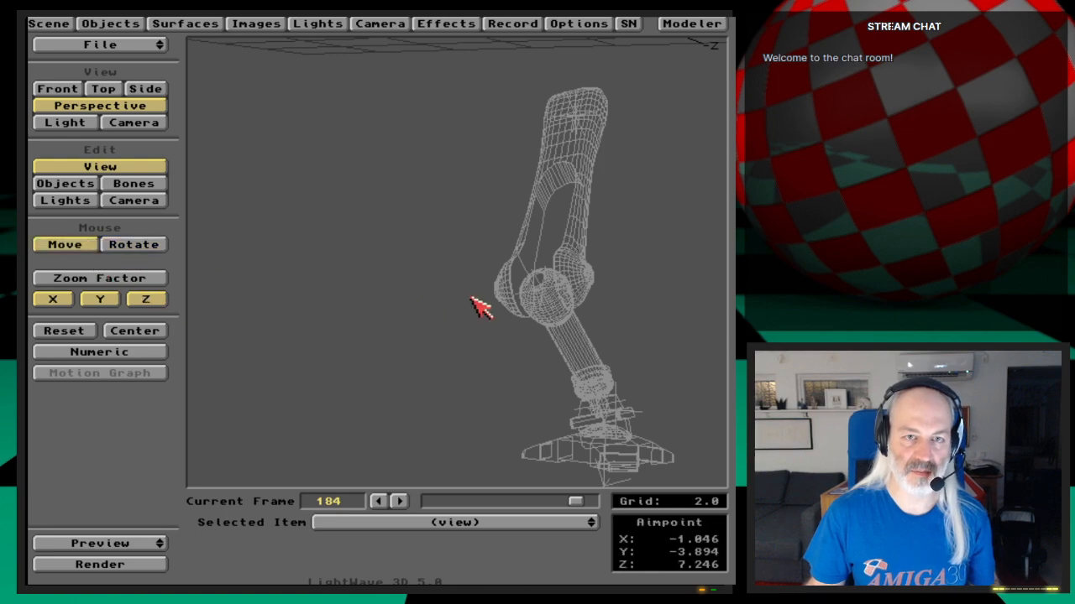
left_click_drag(480, 305, 362, 306)
key("period")
key("period")
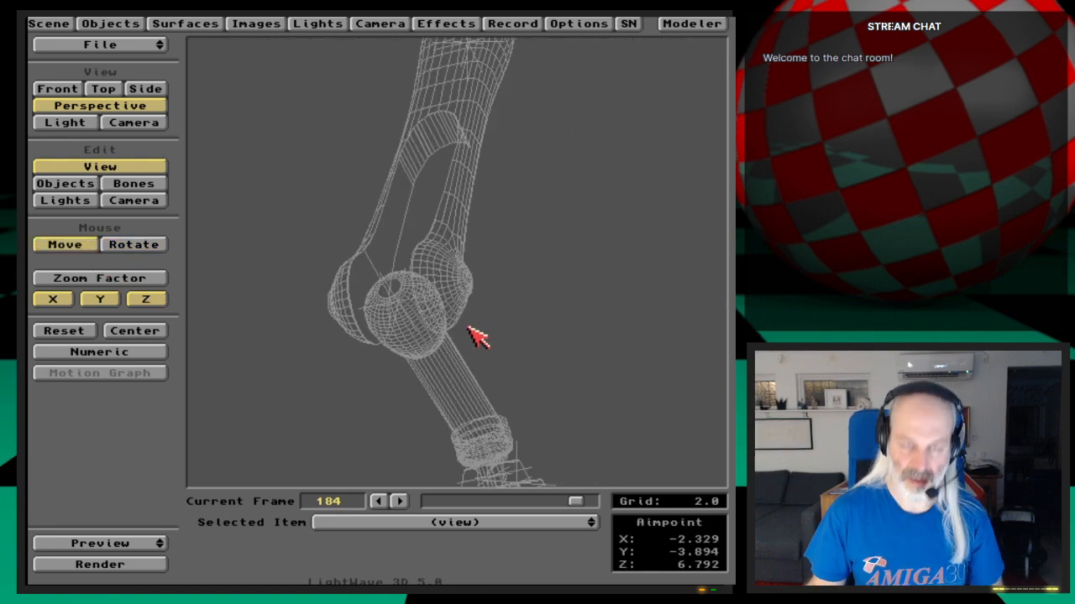
key("comma")
key("period")
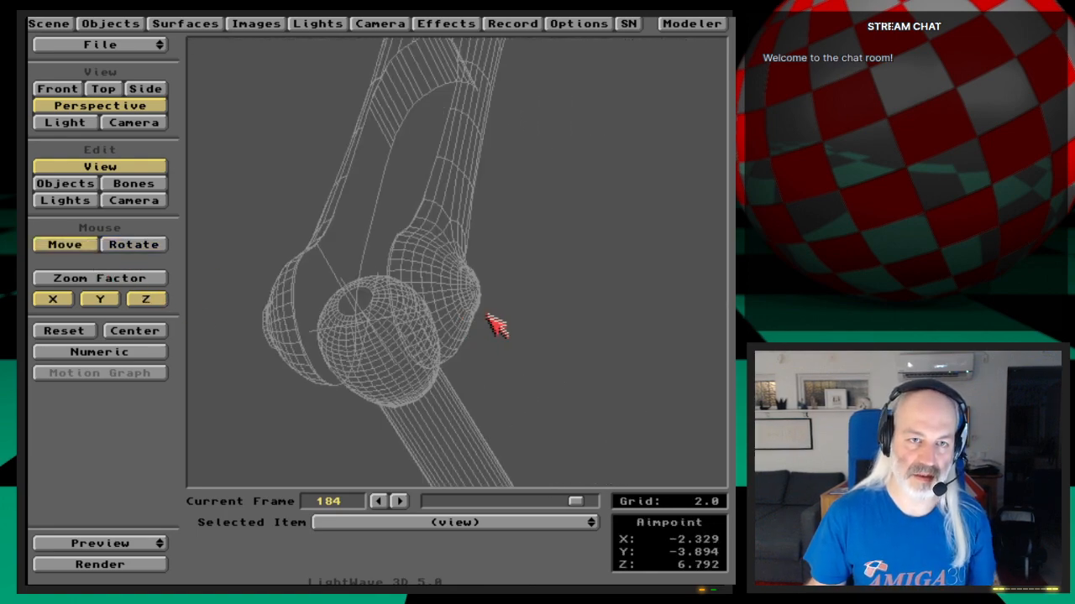
key("1")
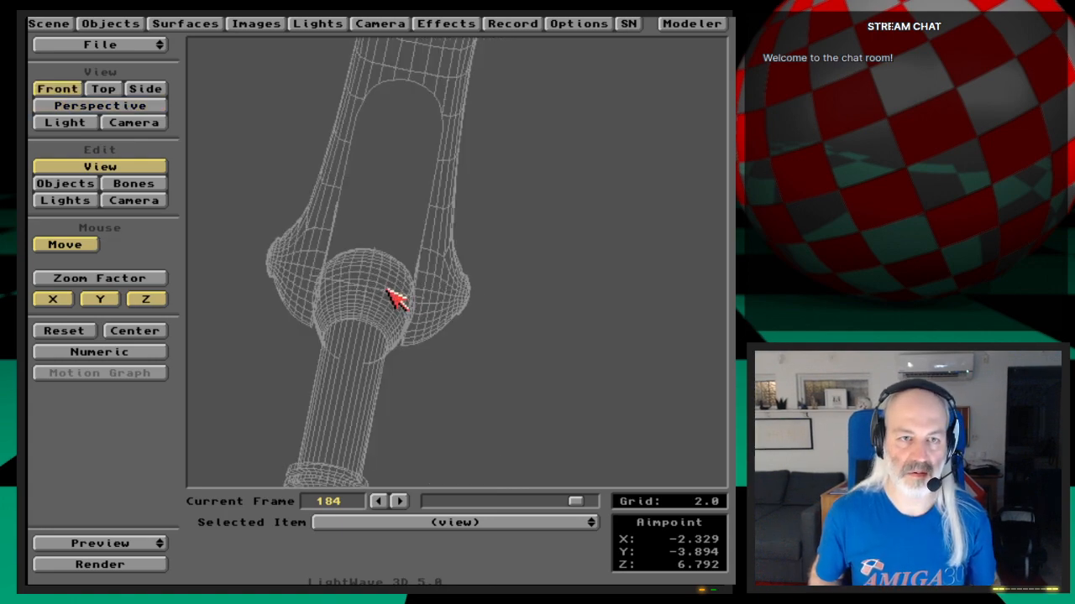
key("3")
key("1")
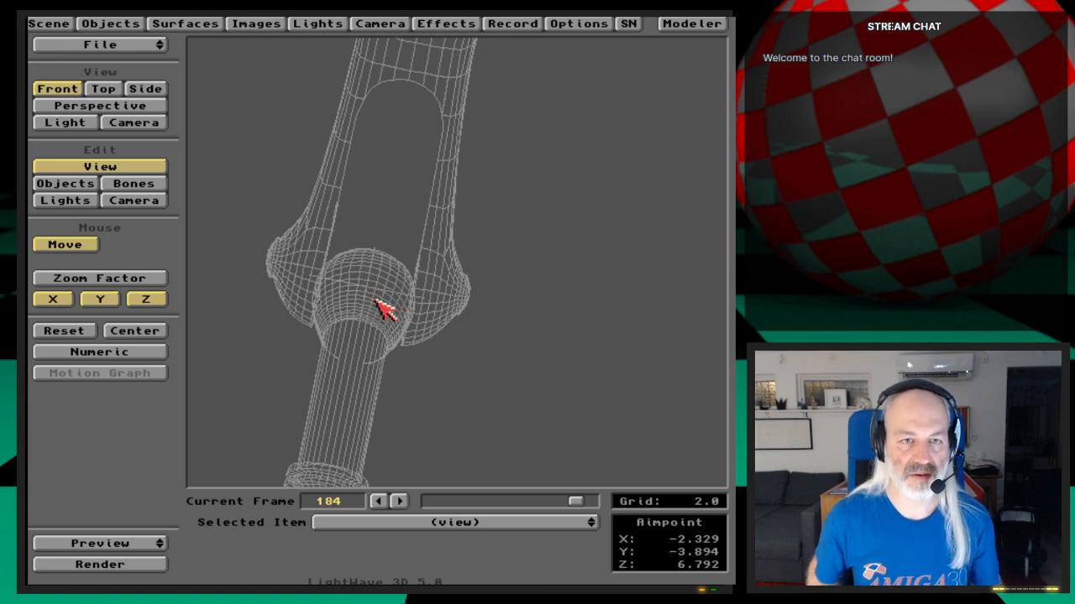
key("3")
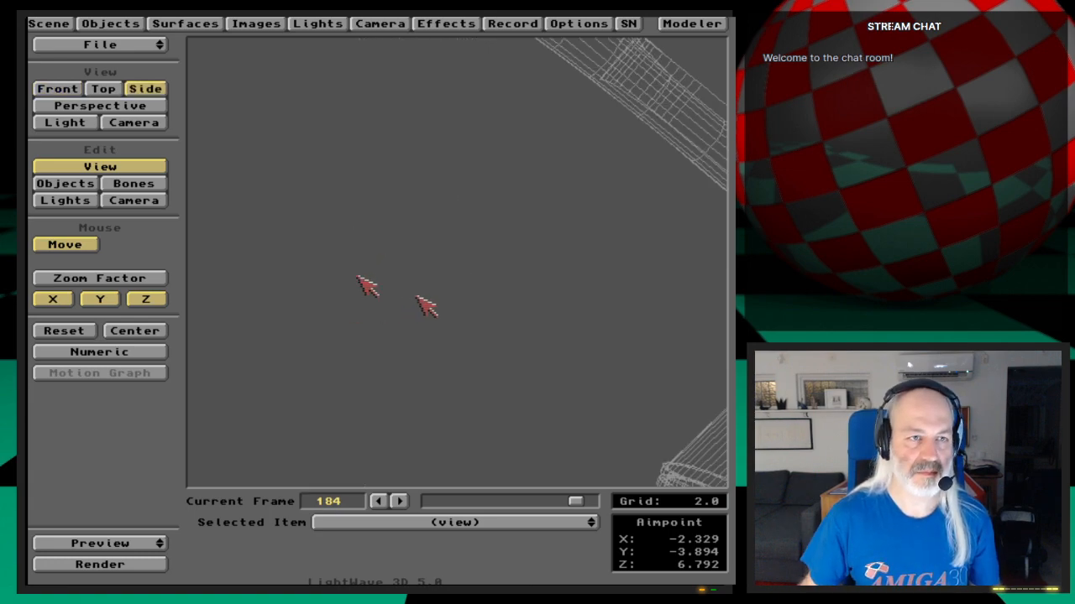
left_click_drag(551, 239, 664, 245)
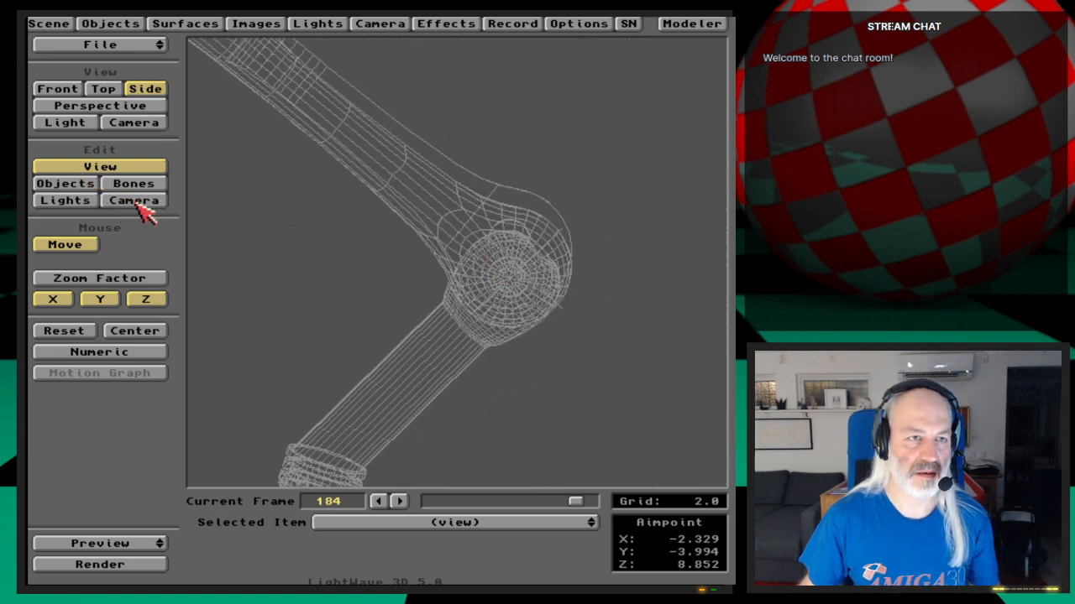
Step: Select the RightGear-KneeTip object
left_click(84, 184)
left_click_drag(514, 529, 595, 516)
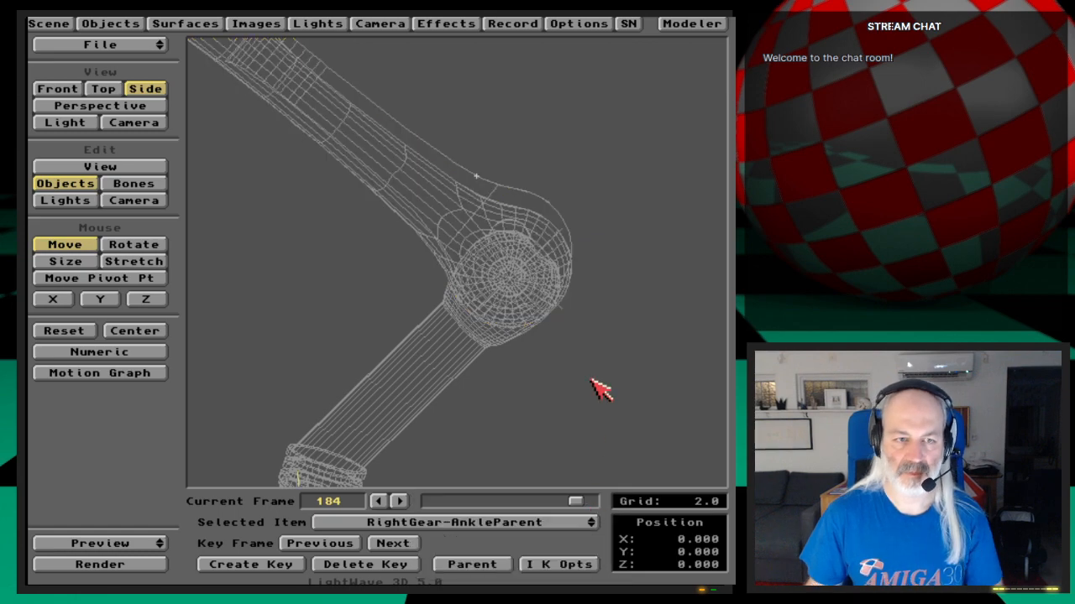
key("Up")
key("Up")
key("Up")
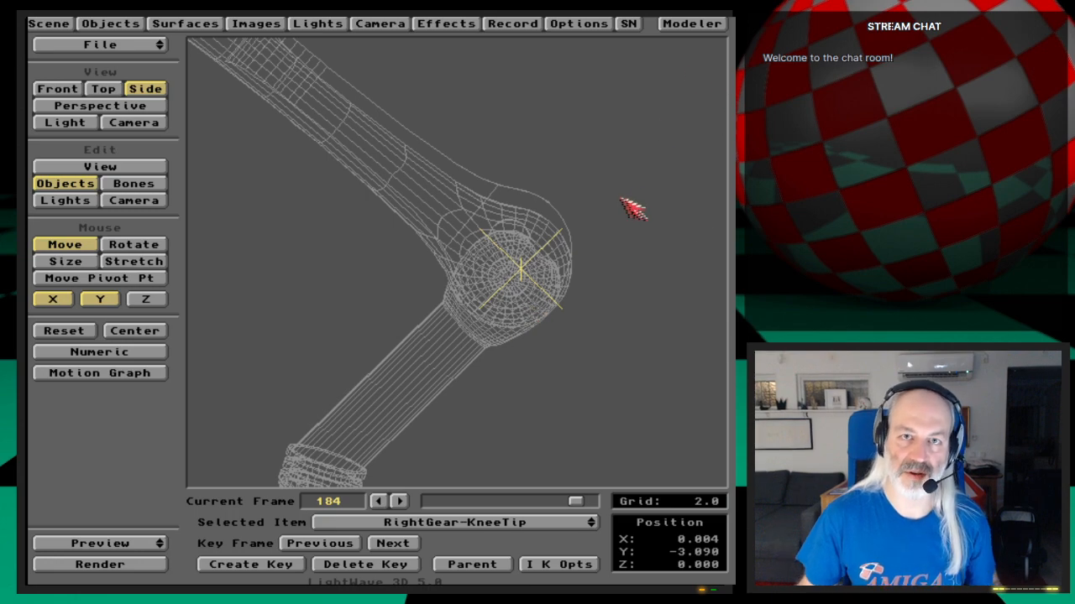
Step: Switch to Modeler and read the coordinates of the centre point of the upper leg's round knee end
left_click(692, 22)
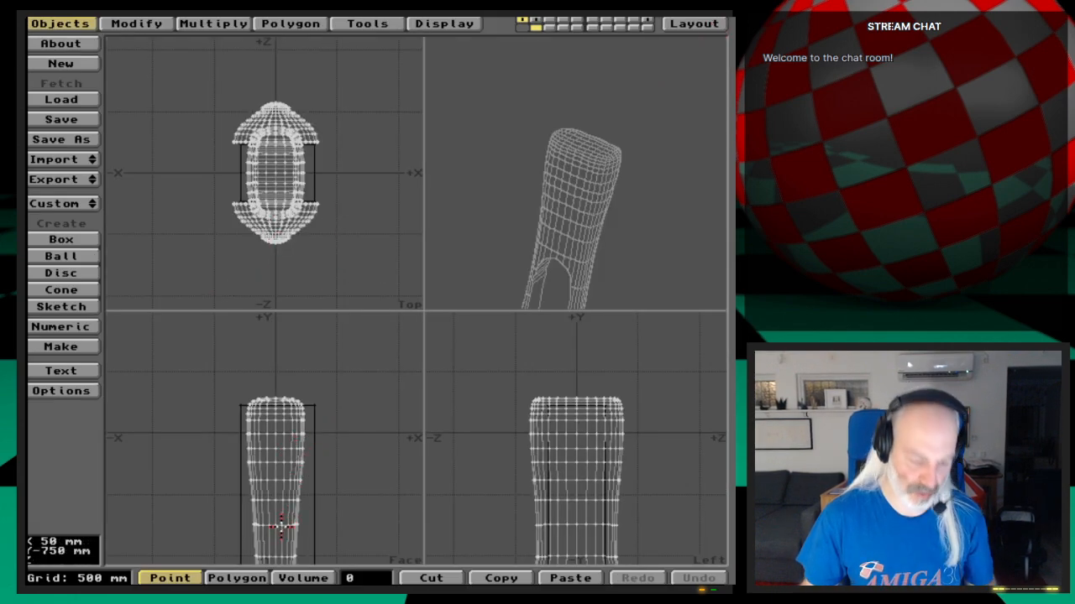
key("g")
key("g")
key("g")
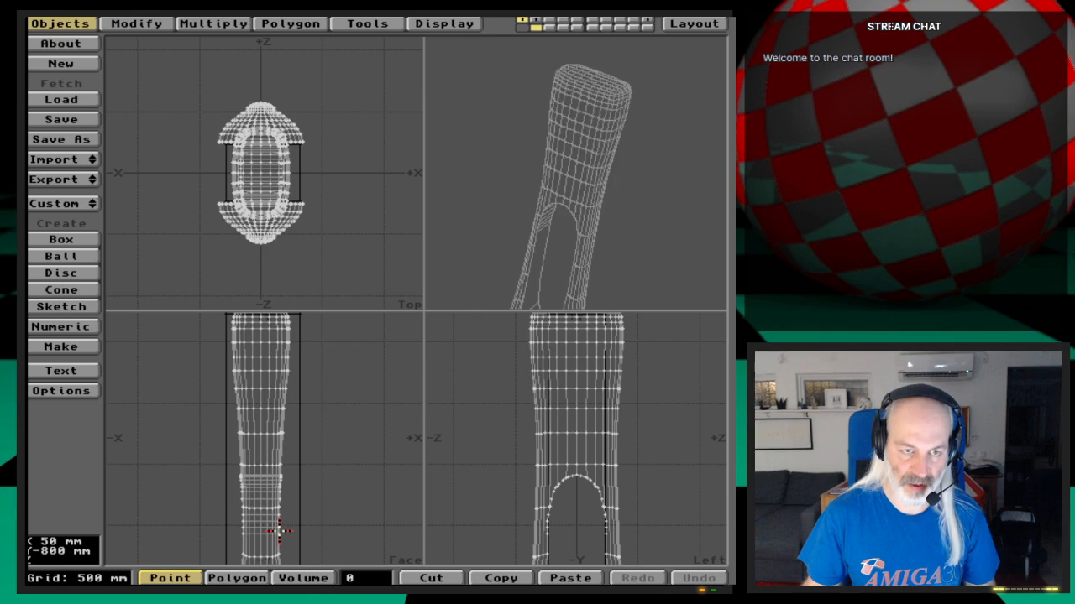
key("g")
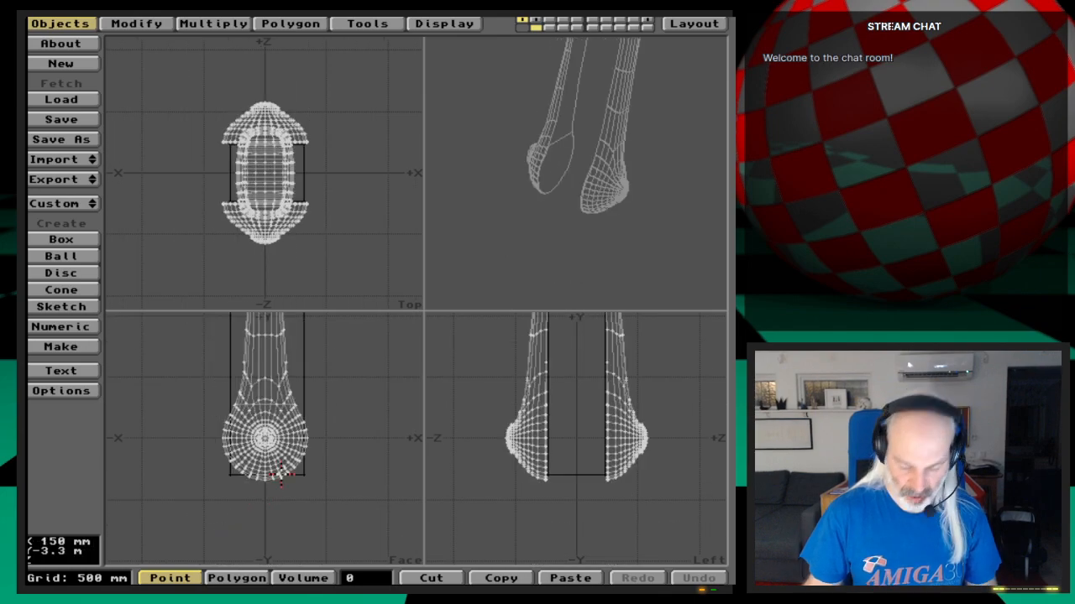
key("period")
key("period")
key("period")
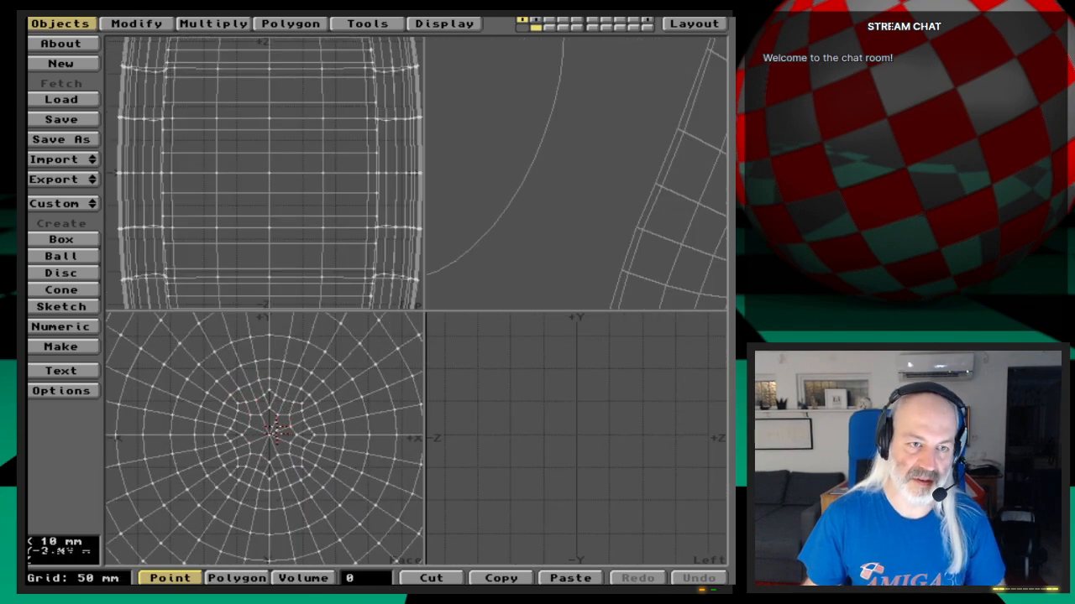
key("period")
left_click(271, 434)
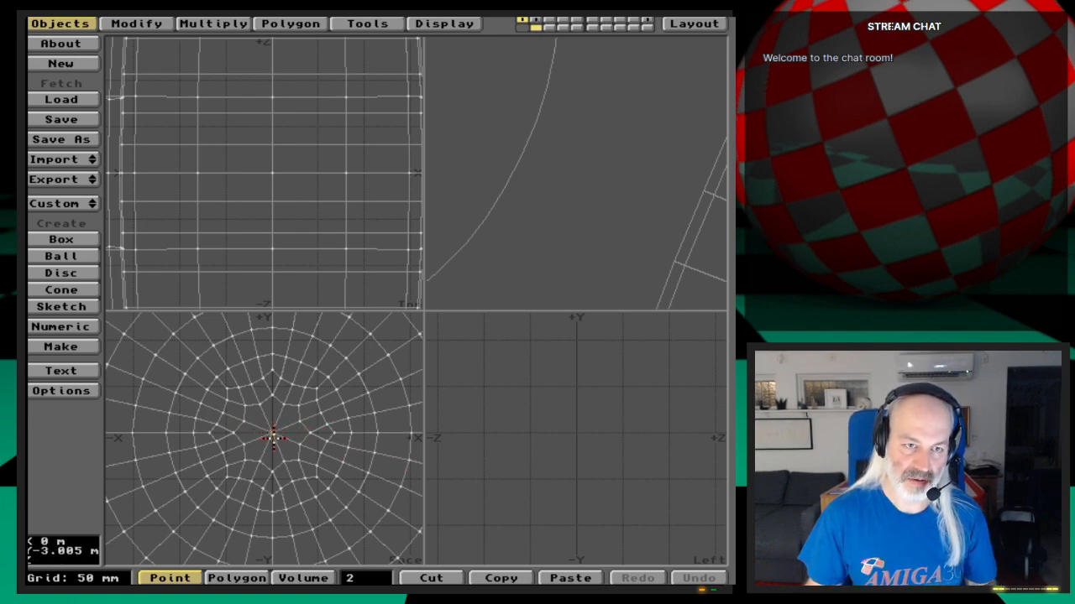
key("i")
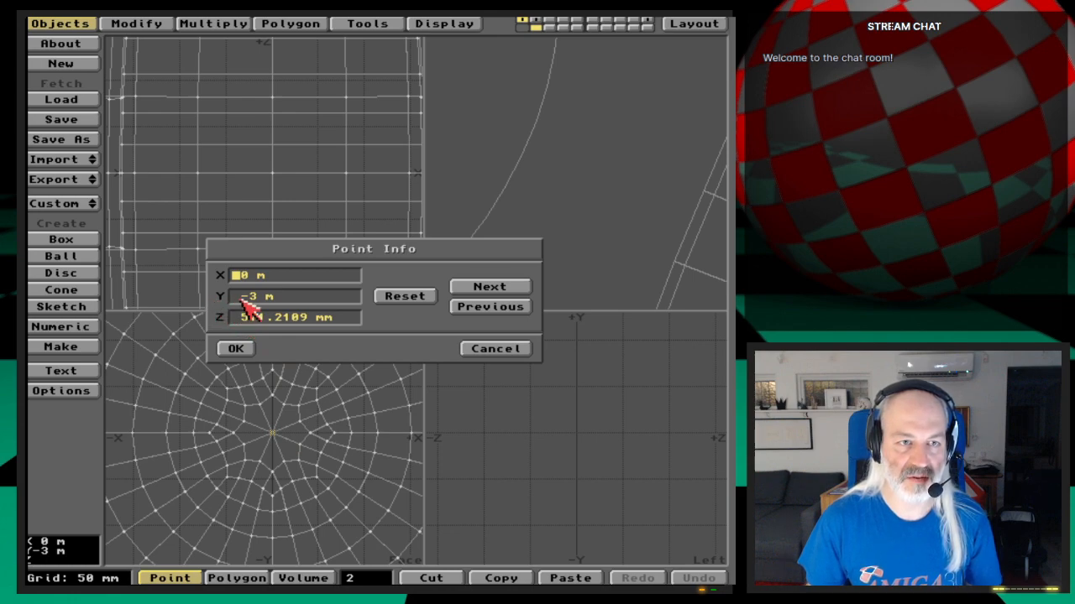
left_click(497, 348)
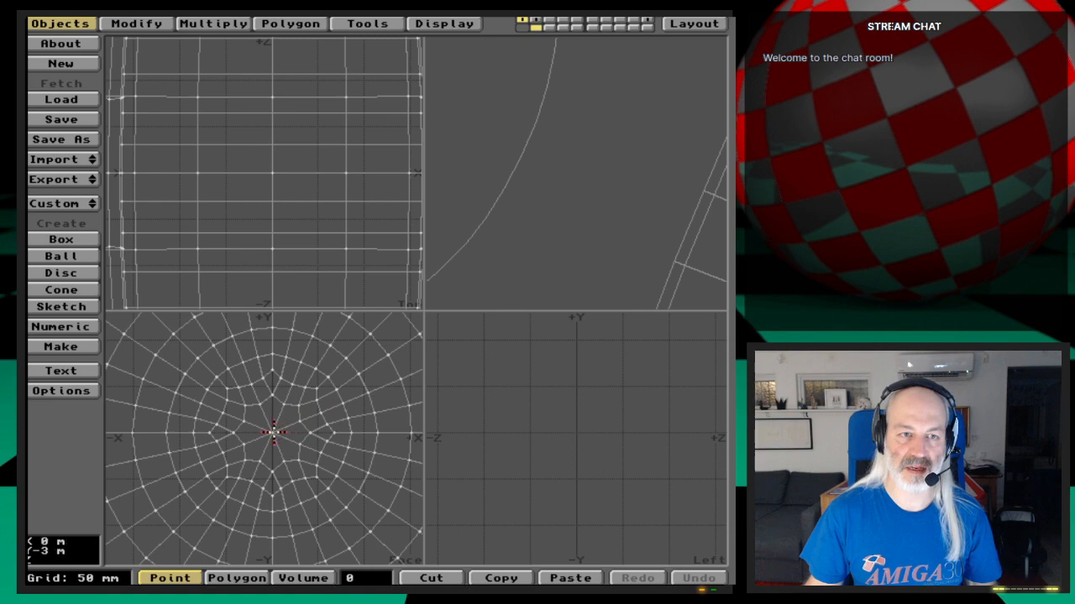
Step: Switch back to Layout, set RightGear-KneeTip's Y position to -3 and create a motion key for the selected item
left_click(709, 26)
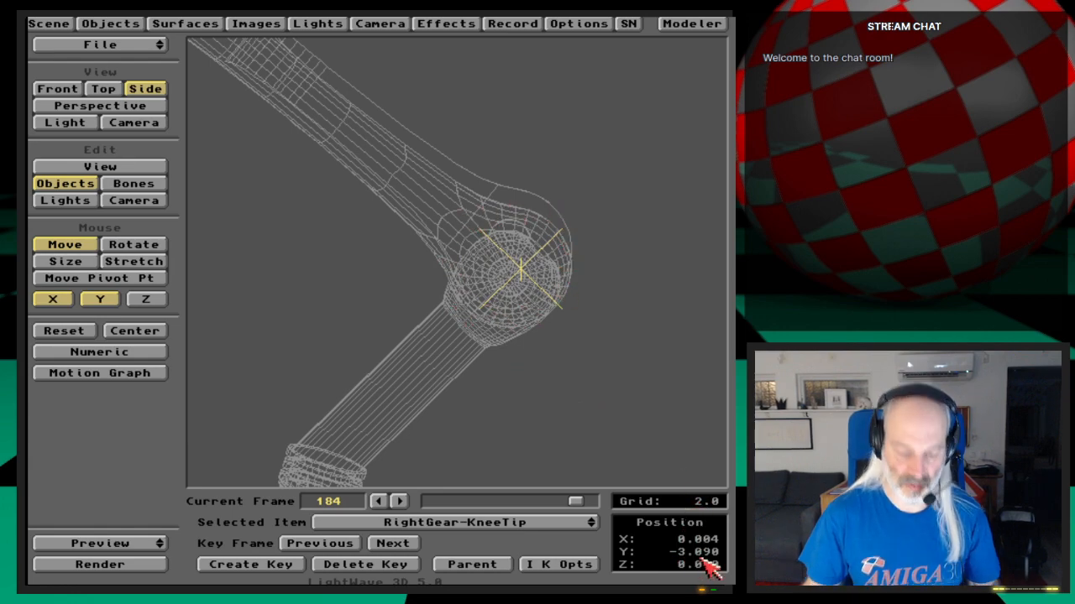
key("n")
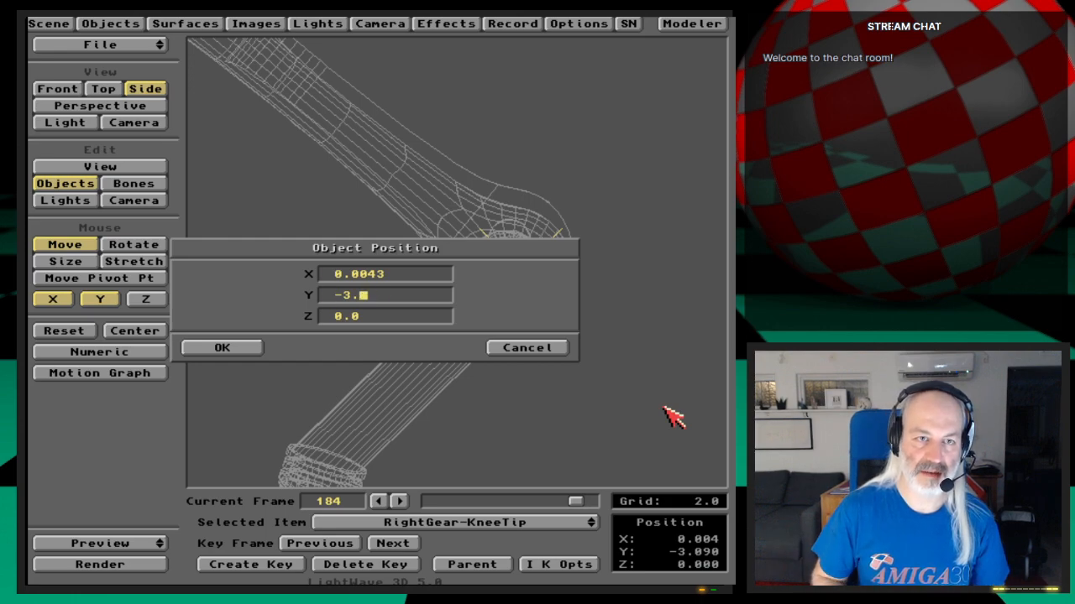
key("Return")
key("Return")
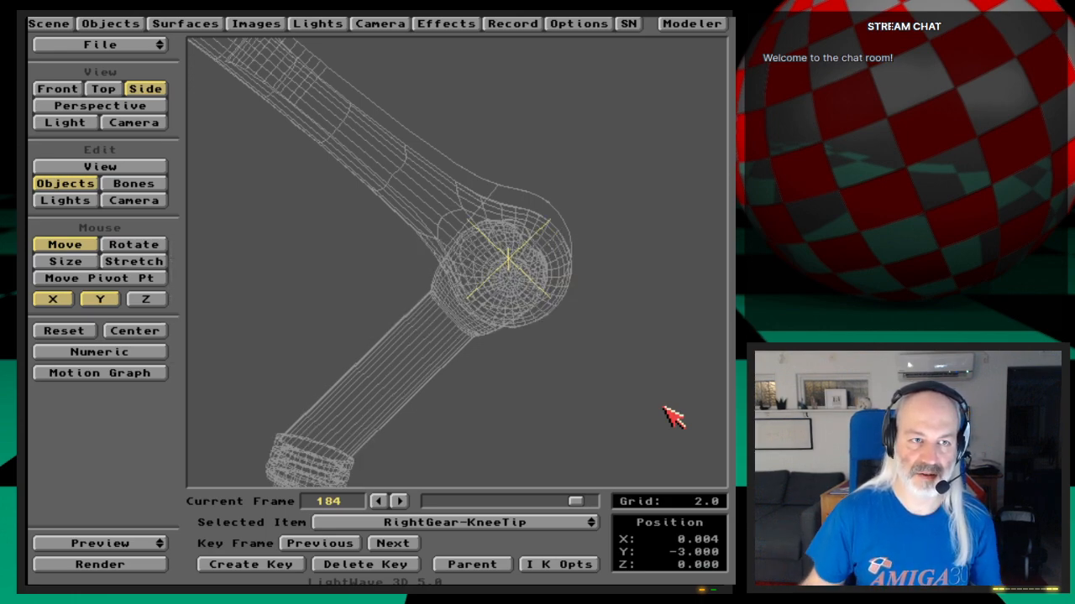
key("Return")
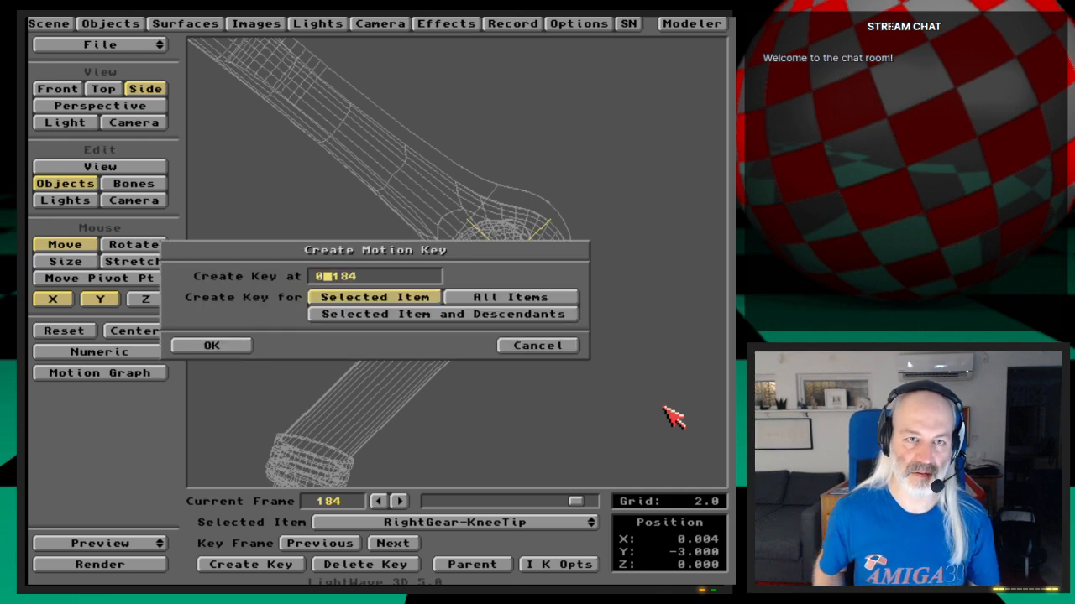
key("Return")
Step: Check the repositioned knee joint up close in the side and perspective views, centring the view on the knee
key("v")
mouse_move(511, 407)
left_mouse_down()
mouse_move(536, 367)
mouse_move(512, 420)
left_mouse_up()
key("o")
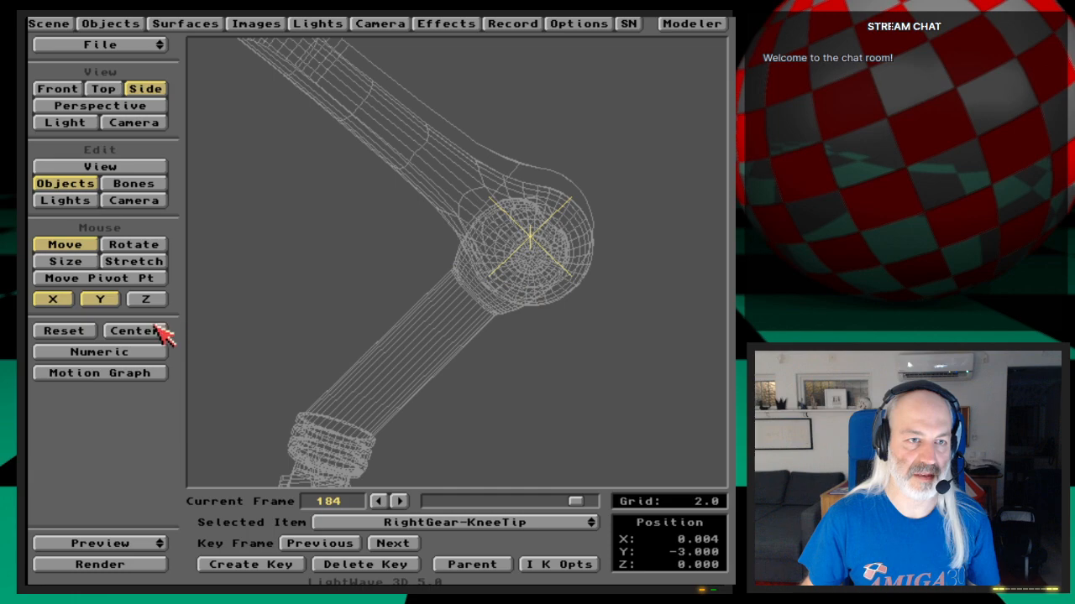
left_click(159, 332)
key("v")
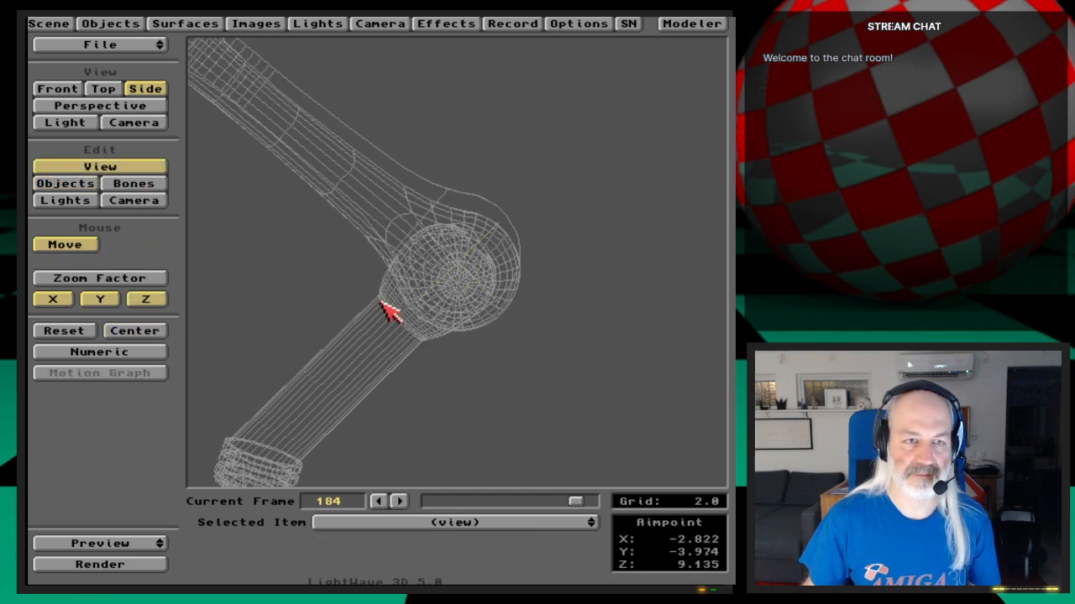
key("o")
key("4")
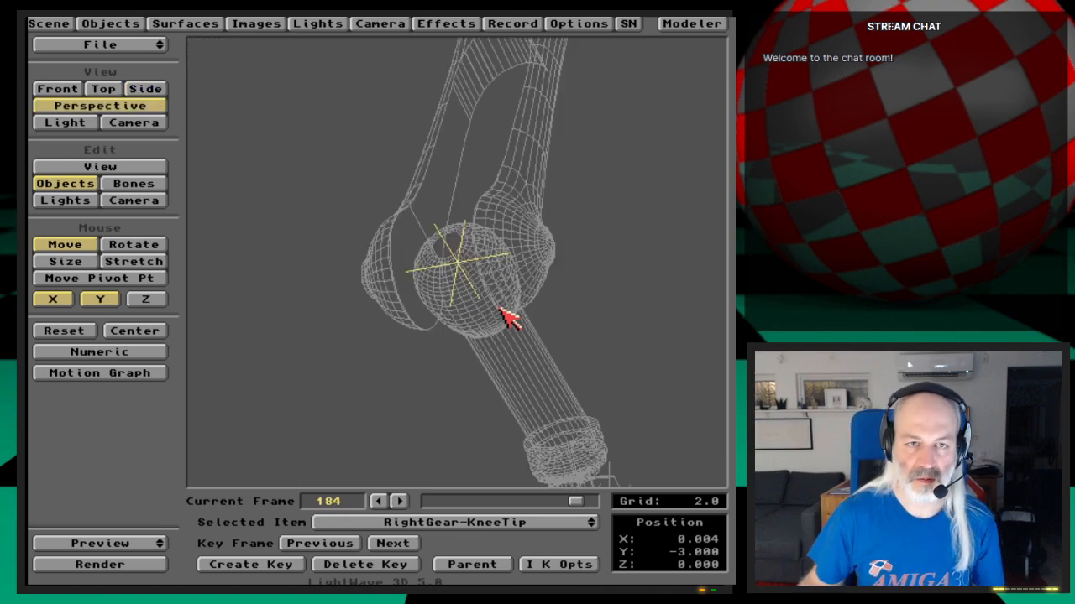
key("v")
mouse_move(560, 229)
left_mouse_down()
mouse_move(251, 229)
mouse_move(570, 241)
left_mouse_up()
key("o")
key("v")
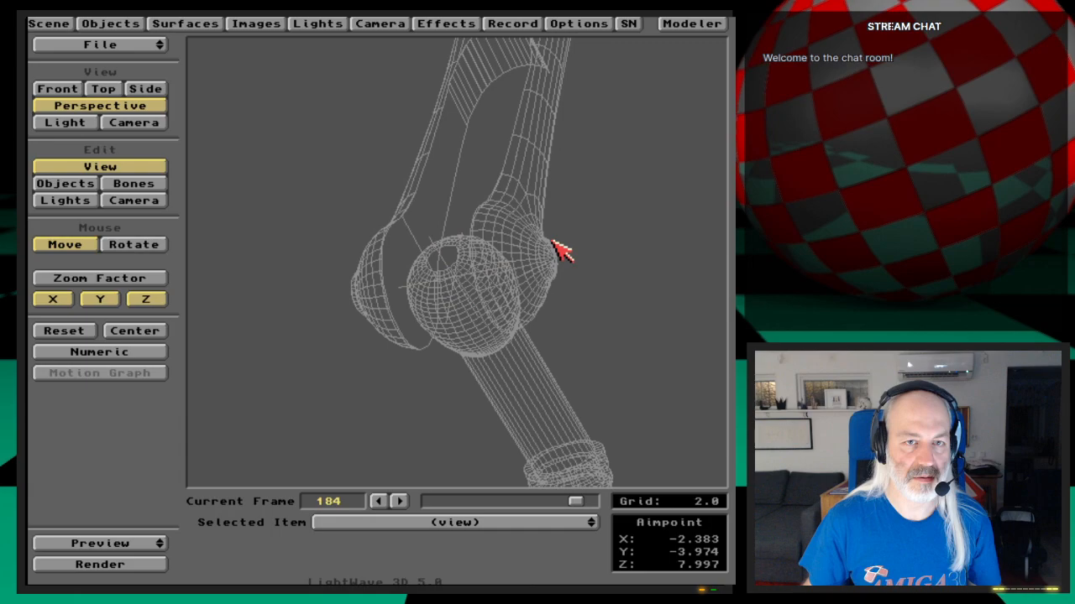
Step: Examine the knee joint from a side-on angle in perspective, checking how the lower leg's ball sits in the upper leg
left_click(127, 244)
left_click_drag(504, 245, 556, 242)
left_click(139, 332)
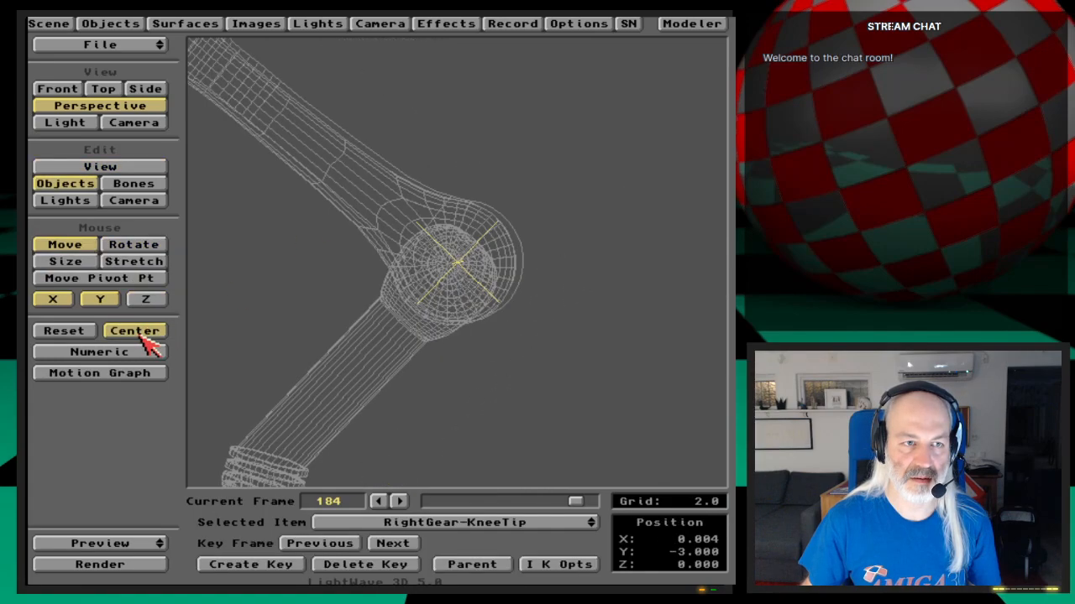
left_click(139, 335)
key("shift+o")
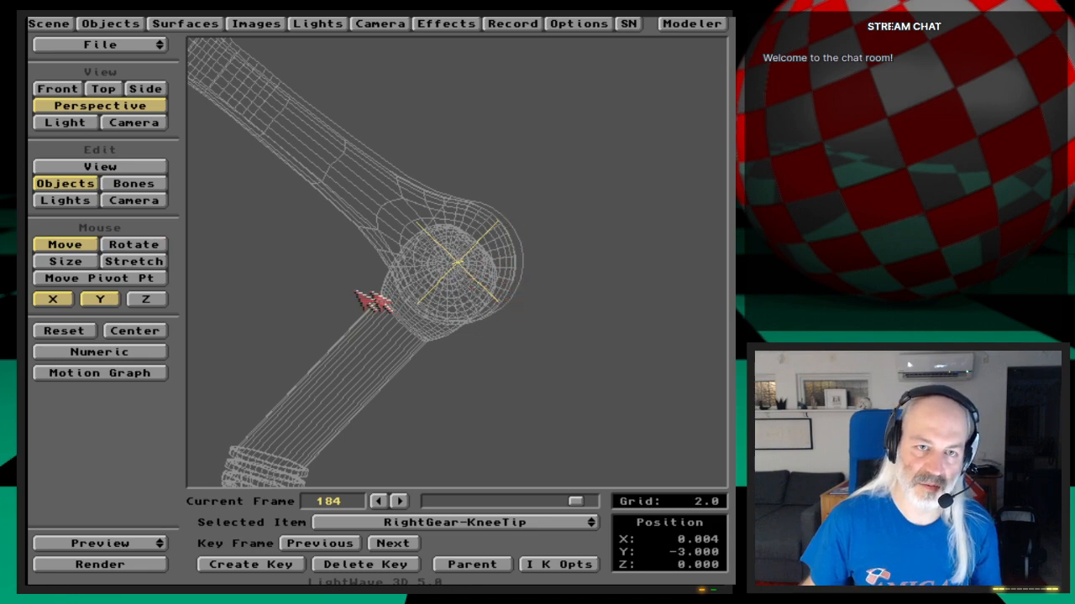
key("shift+v")
mouse_move(306, 270)
left_mouse_down()
mouse_move(362, 271)
mouse_move(349, 281)
mouse_move(308, 271)
left_mouse_up()
key("shift+o")
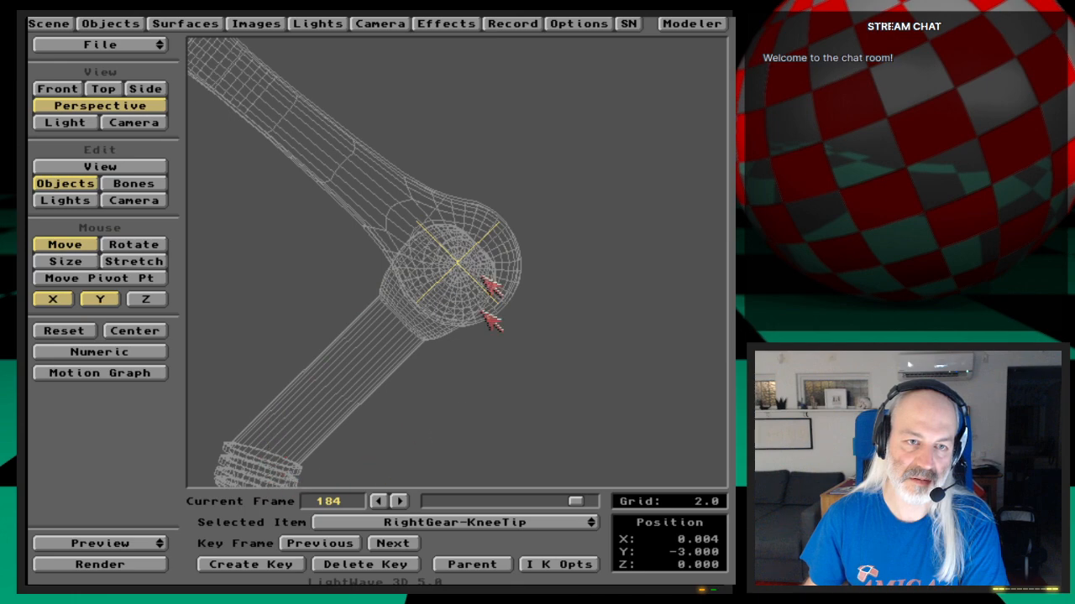
Step: Replace the RightGear-LowerLeg_st4 object with RightGear-LowerLeg_st6 from the 3D:webcast/Ep.40/Objects drawer
left_click(141, 20)
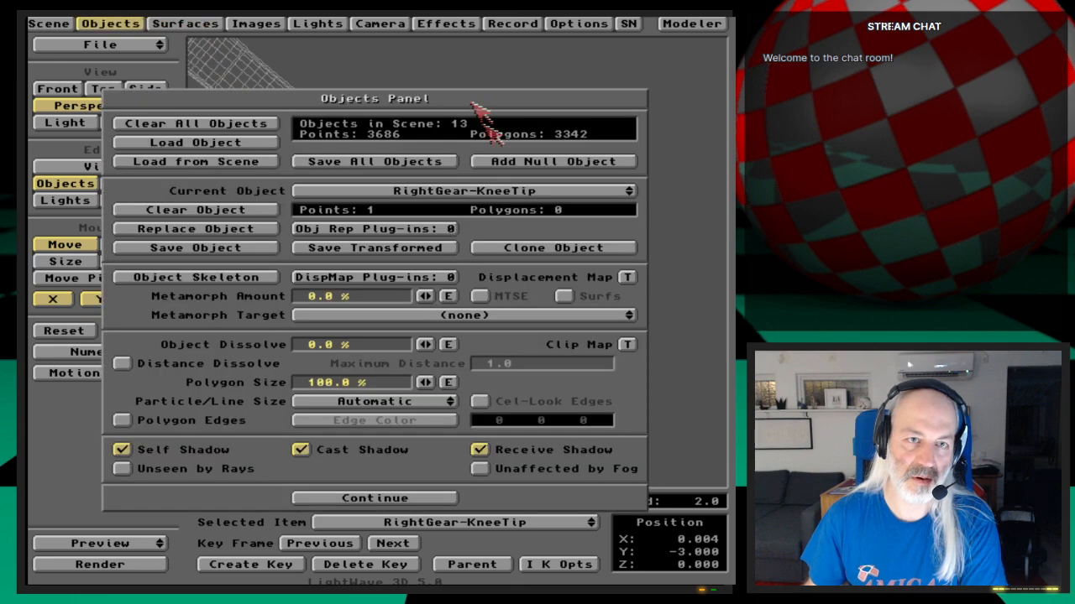
left_click(519, 192)
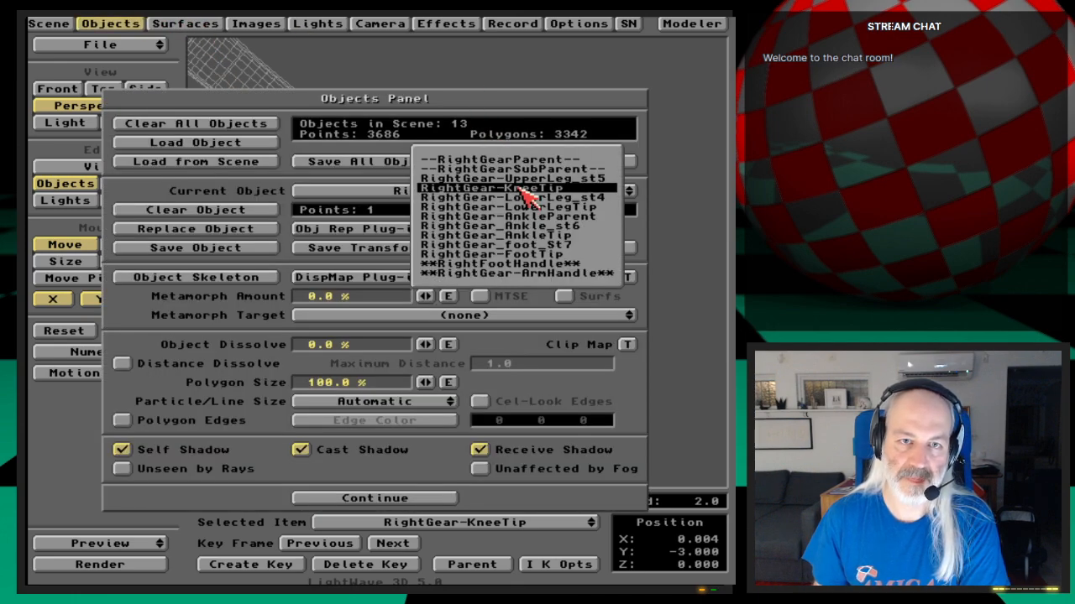
left_click(611, 204)
left_click(249, 232)
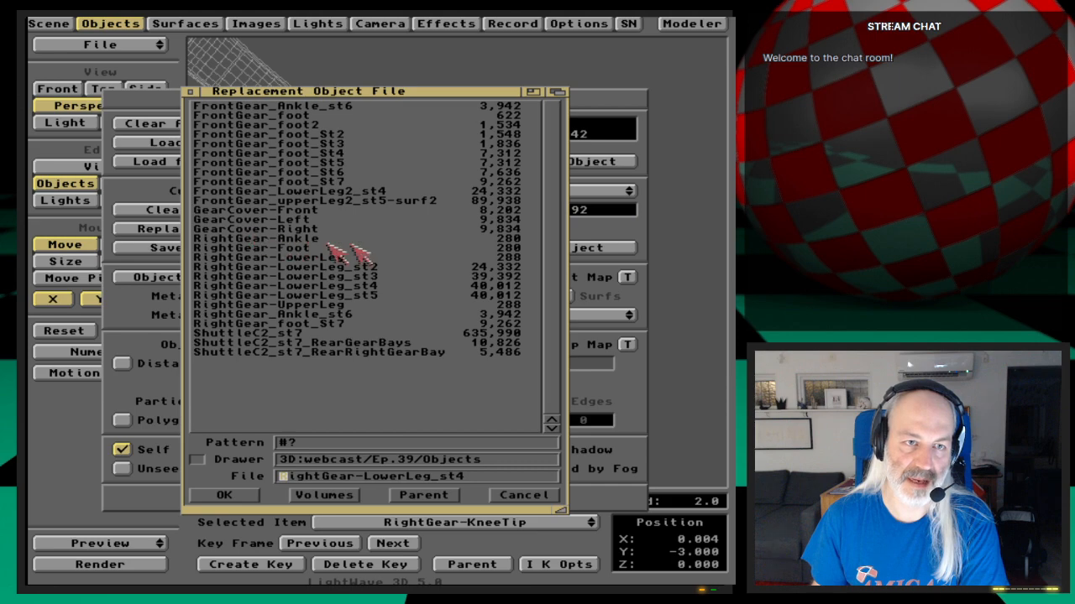
left_click(419, 459)
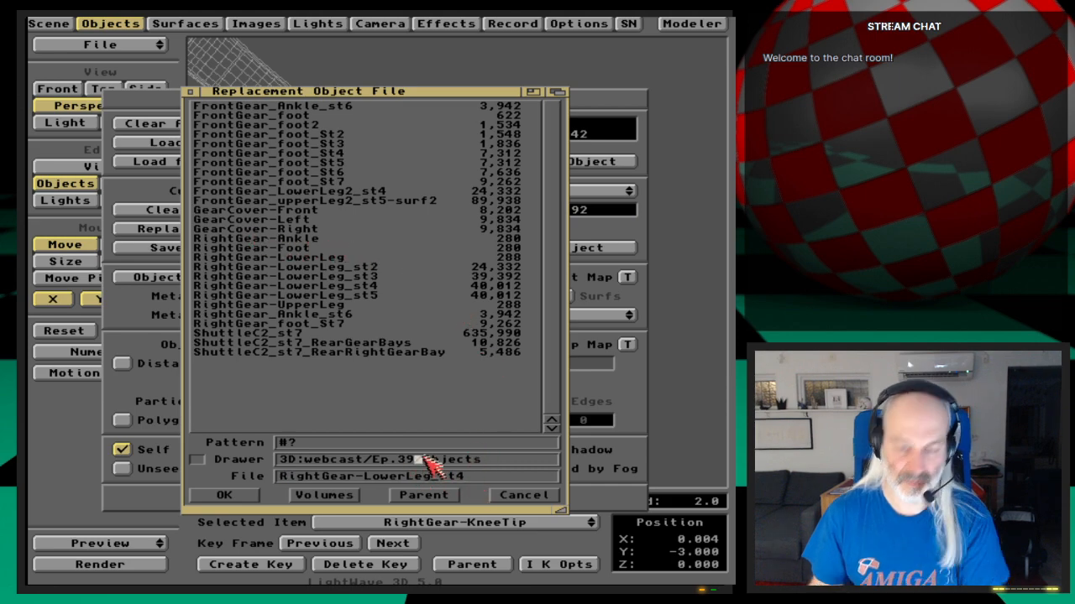
key("BackSpace")
key("BackSpace")
type("40")
key("Return")
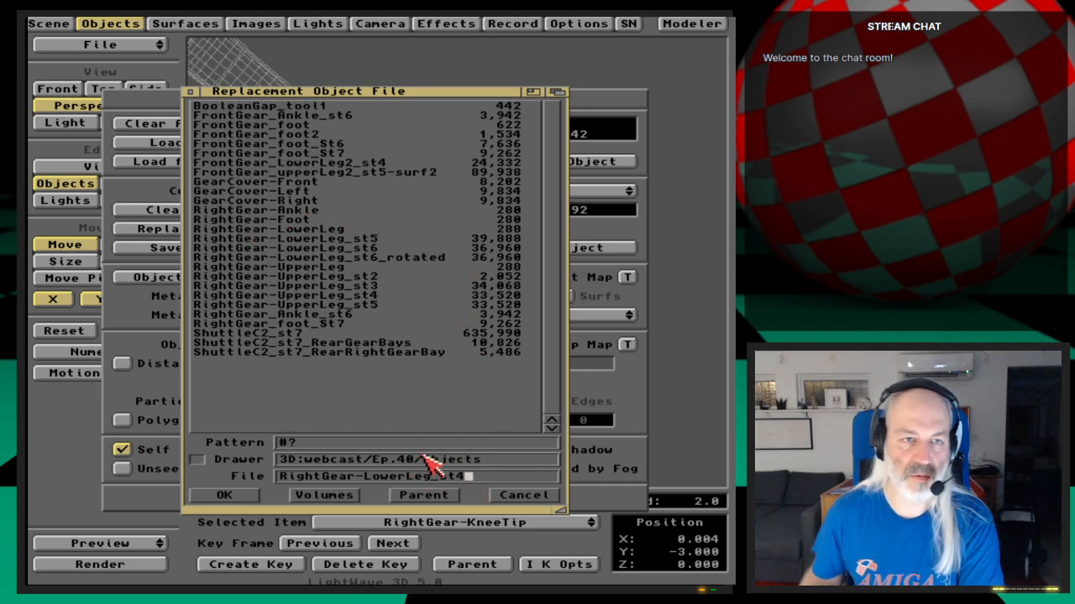
left_click(387, 248)
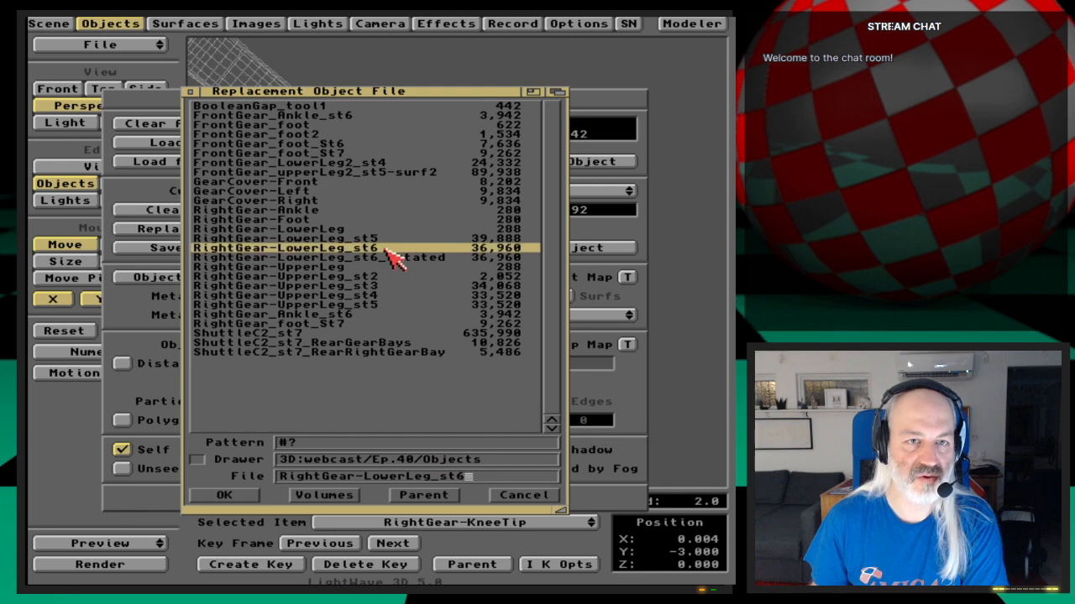
left_click(235, 497)
left_click(328, 501)
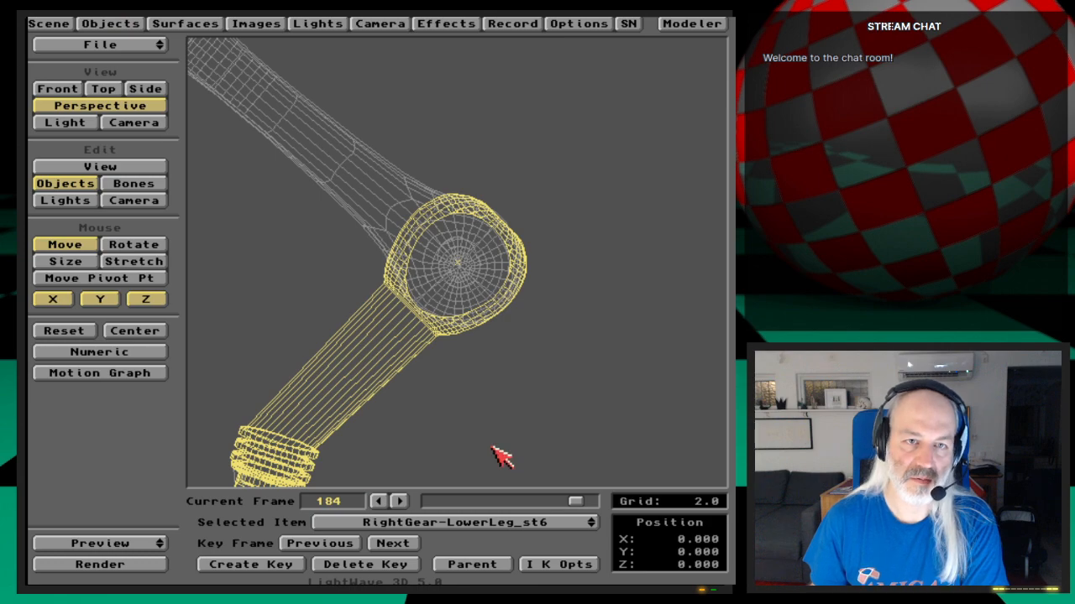
Step: Inspect up close how the replaced lower leg's knee ring fits around the upper leg's ball
key("period")
key("period")
key("period")
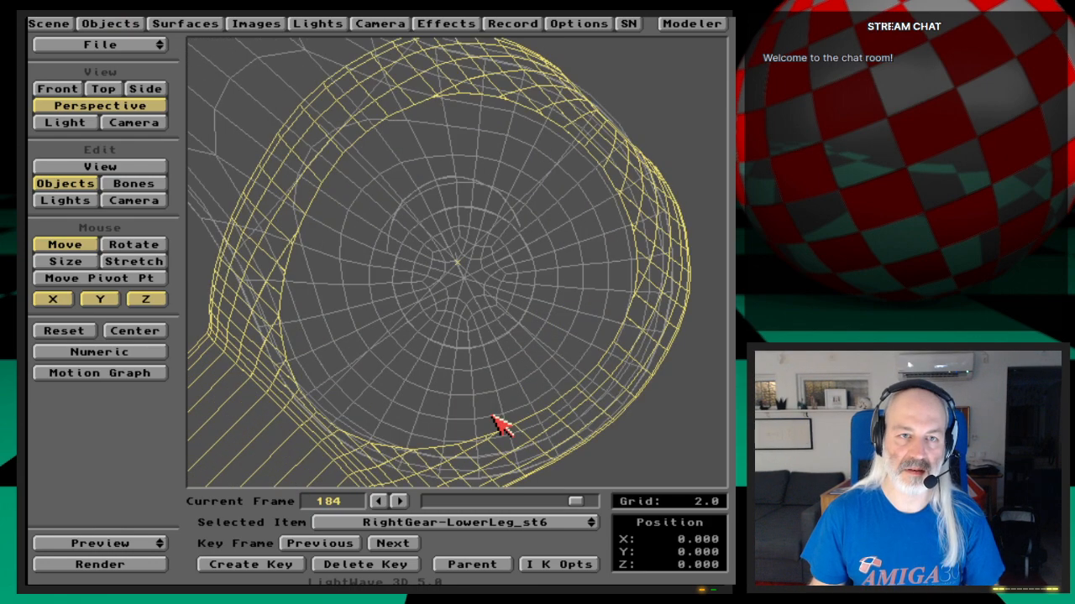
key("comma")
key("comma")
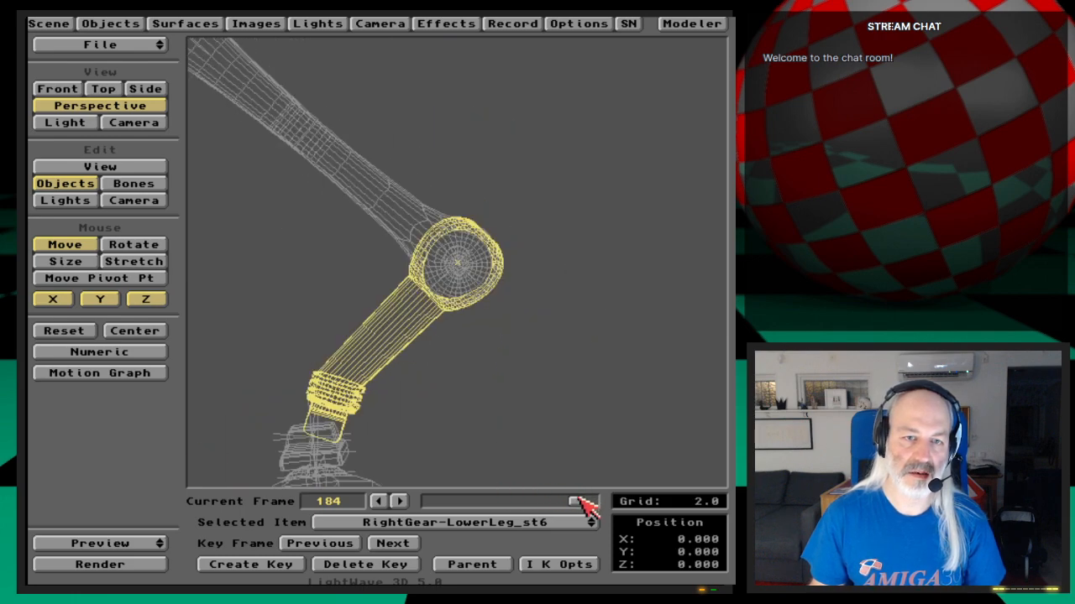
Step: Review the leg's folding pose at frames 125 and 24 from a rotated perspective angle
left_click_drag(579, 502, 531, 500)
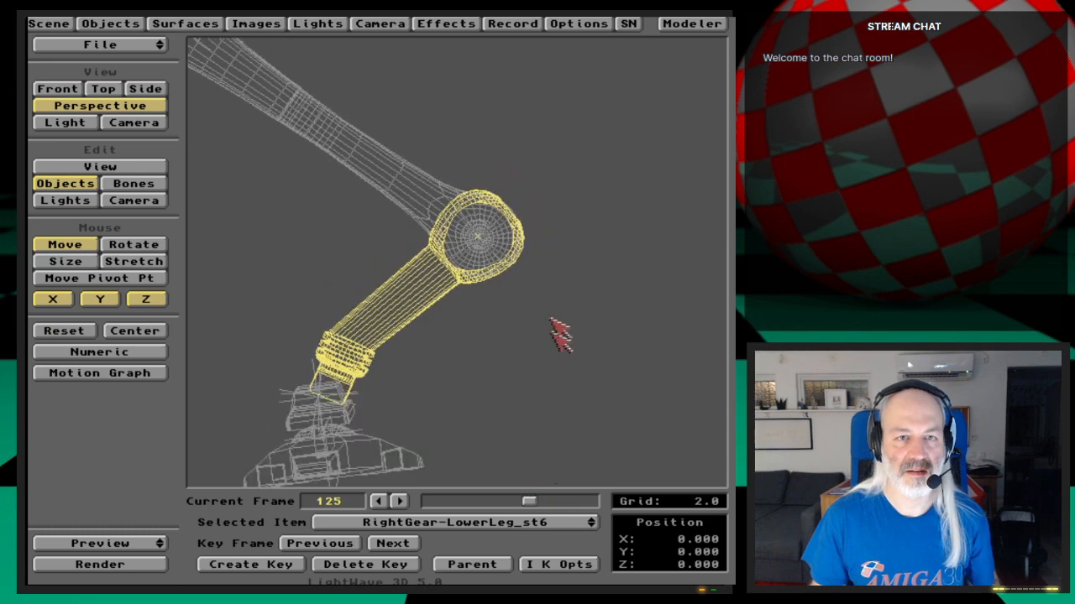
left_click(110, 170)
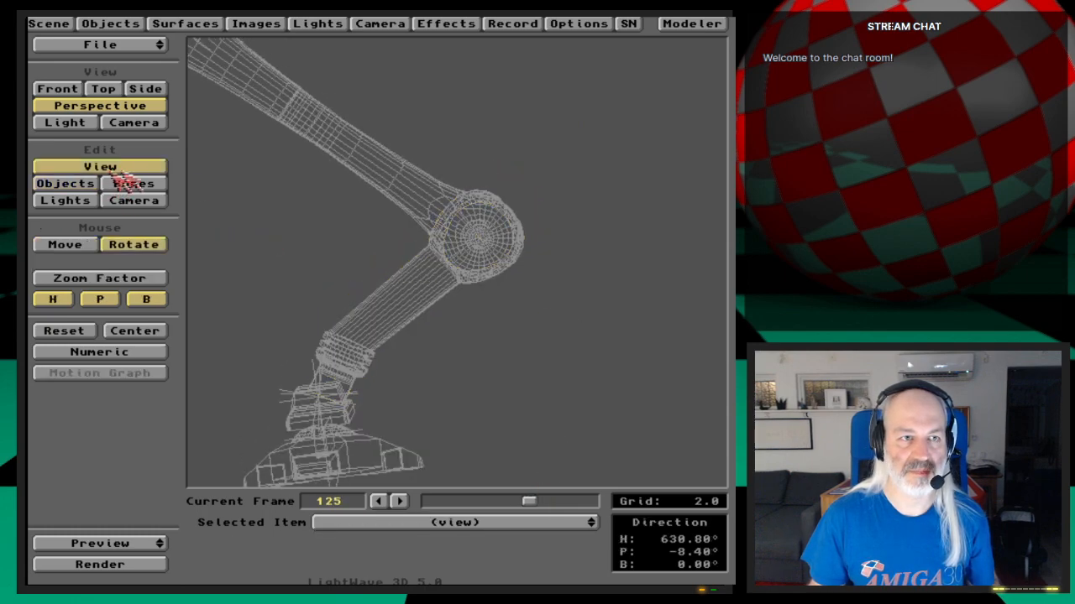
left_click_drag(510, 225, 605, 216)
left_click_drag(592, 271, 589, 233)
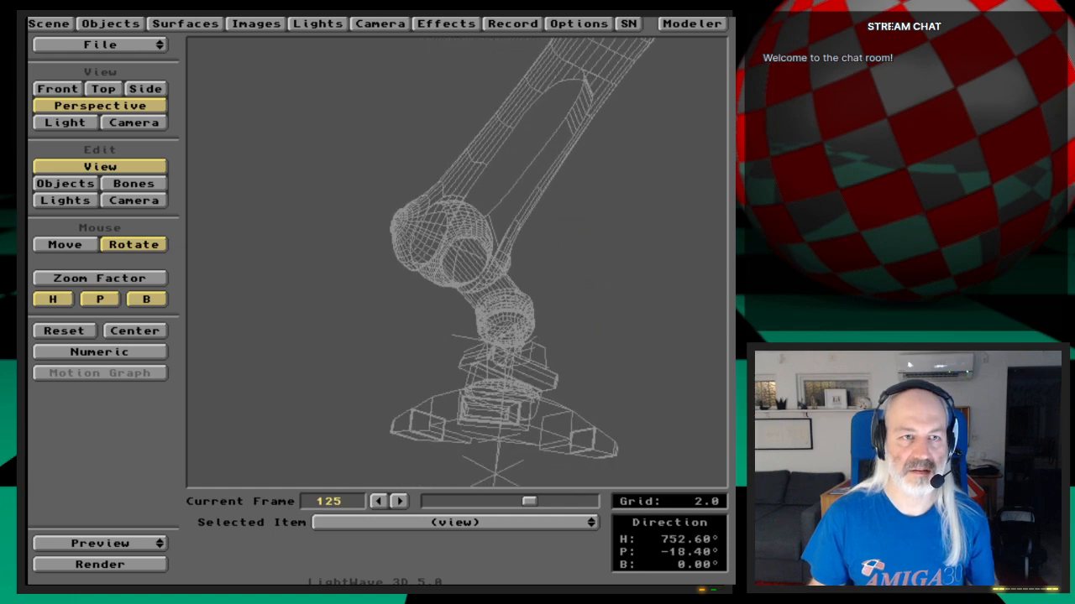
left_click_drag(534, 509, 451, 509)
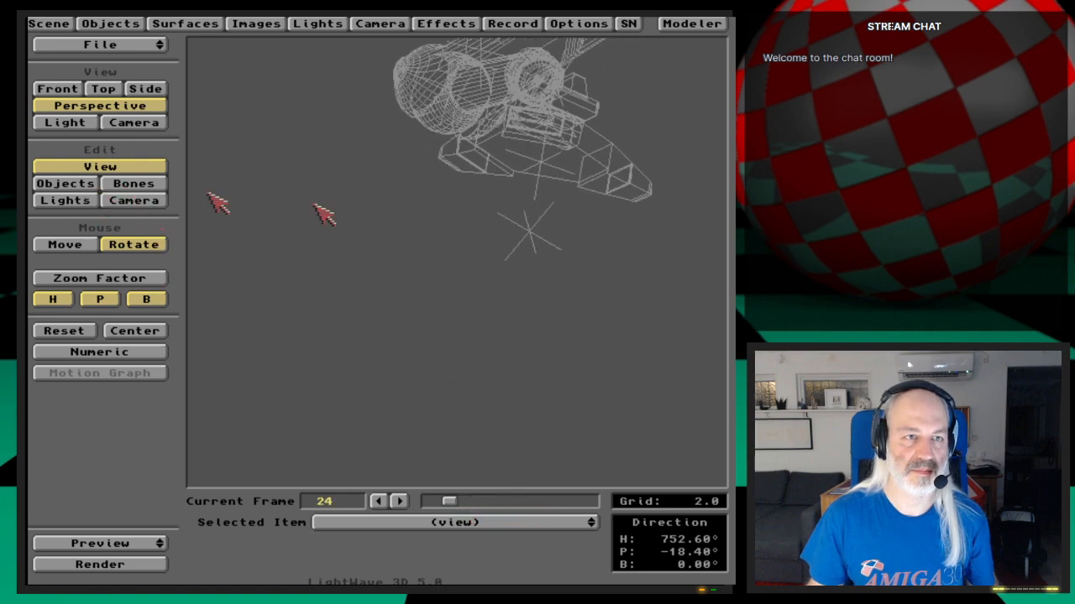
left_click(68, 244)
left_click_drag(542, 230, 542, 348)
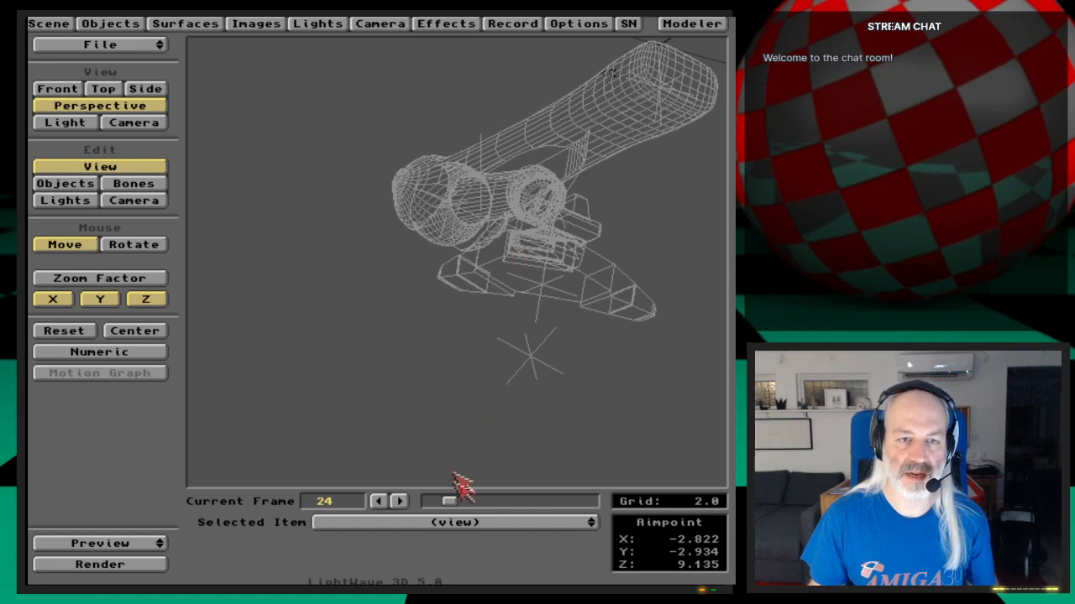
Step: Examine the fully folded leg at frame 0 in the front and side views, focusing on the ankle area
left_click_drag(453, 503, 412, 504)
key("1")
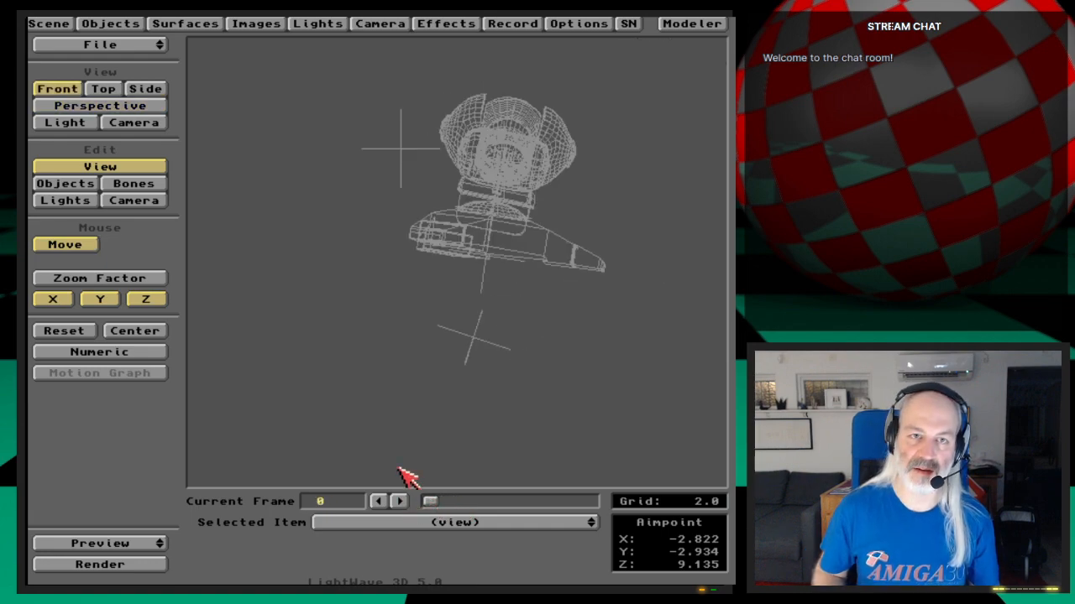
key("3")
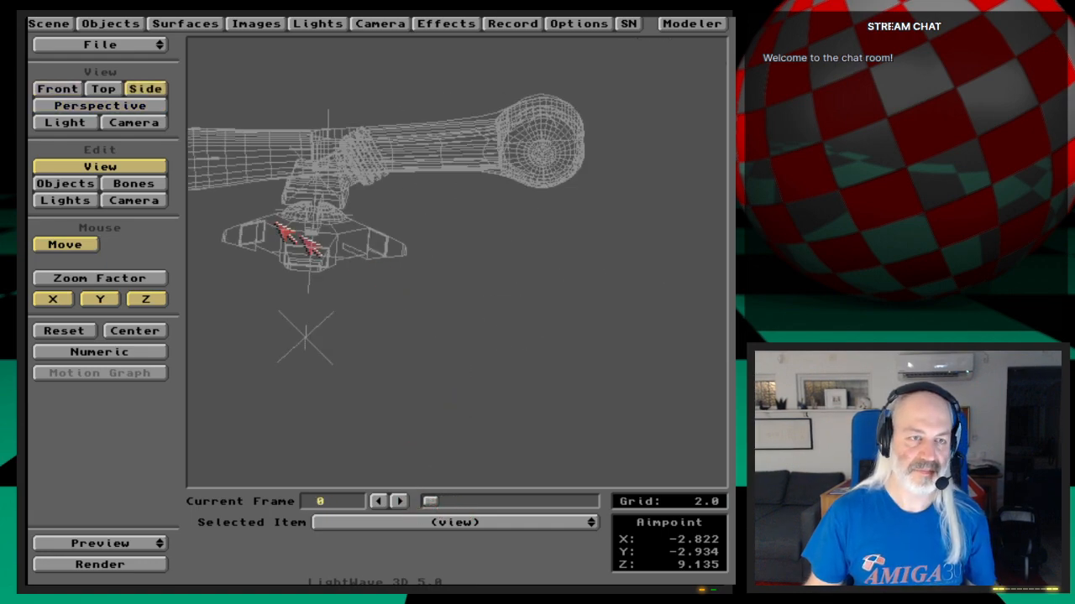
left_click_drag(337, 233, 472, 282)
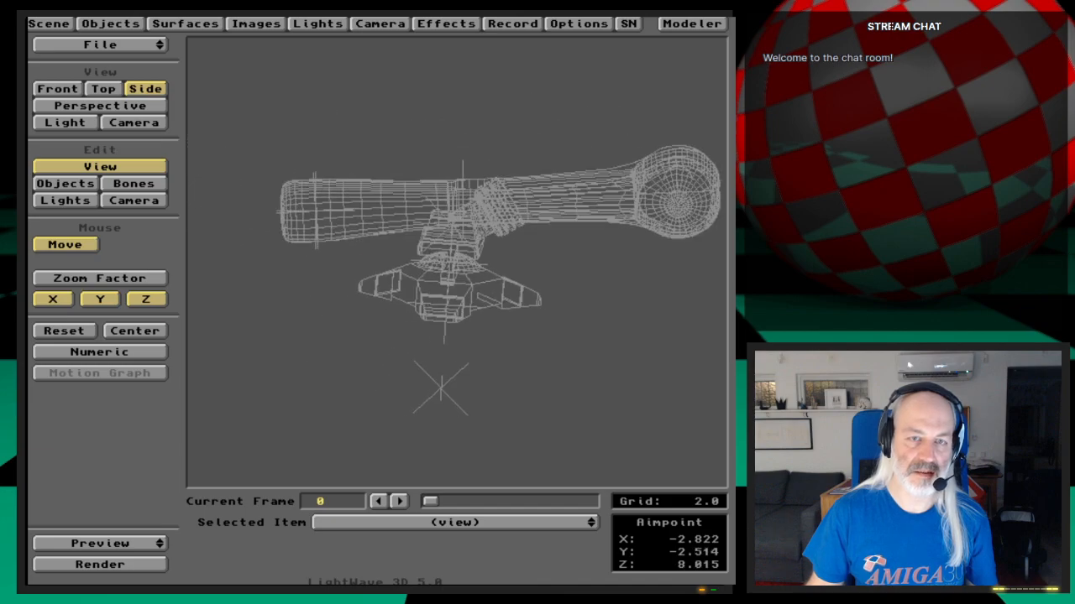
key("period")
key("period")
key("period")
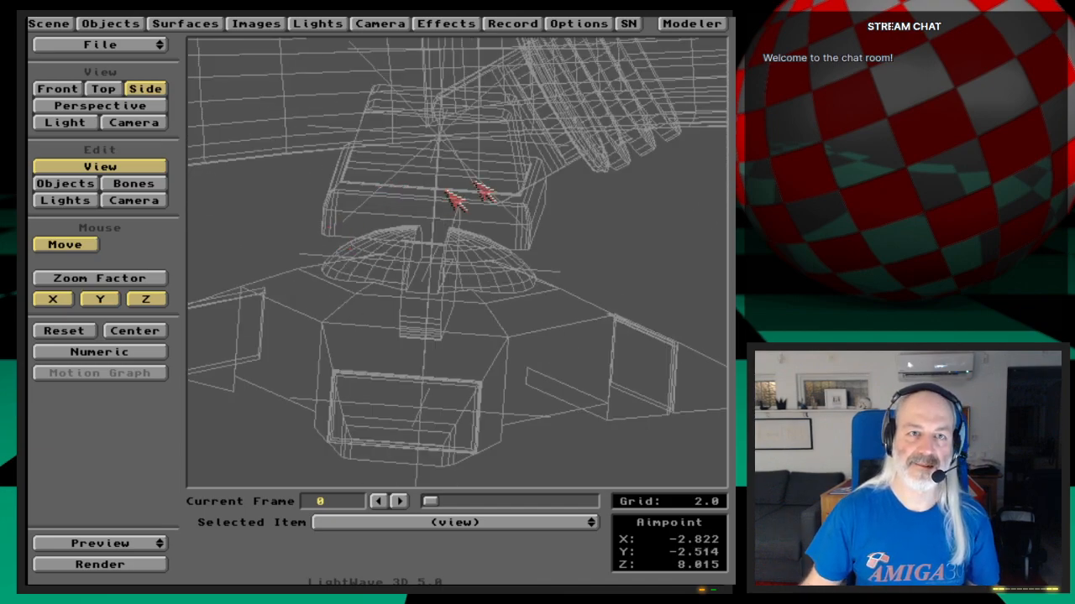
right_click_drag(496, 180, 496, 325)
key("comma")
key("comma")
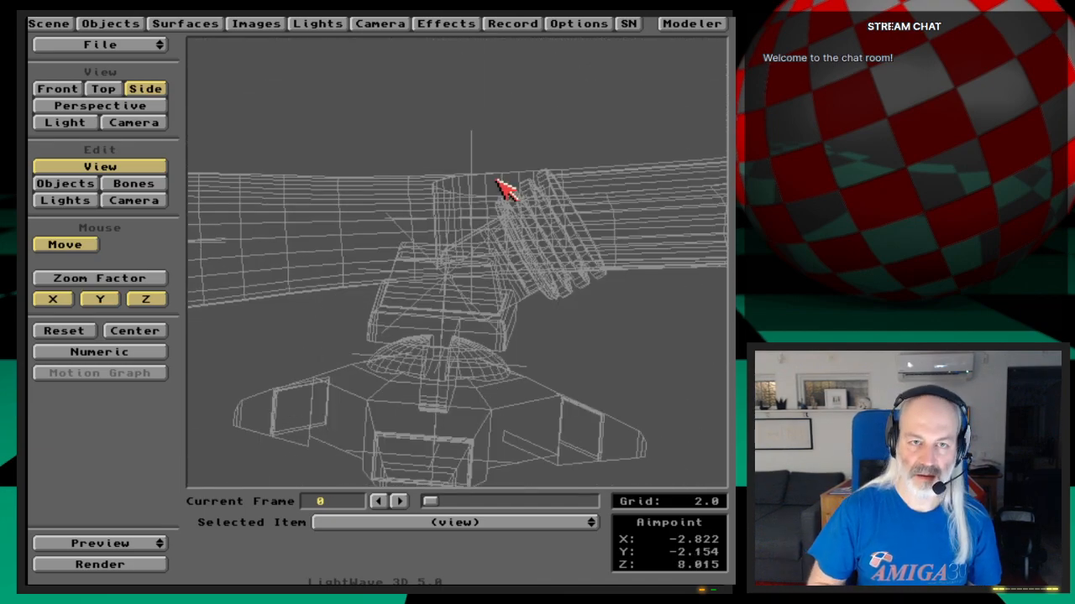
Step: Advance to frame 7 in the side view and check the clearance between the lower leg's ribbed end and the upper leg
key("period")
key("period")
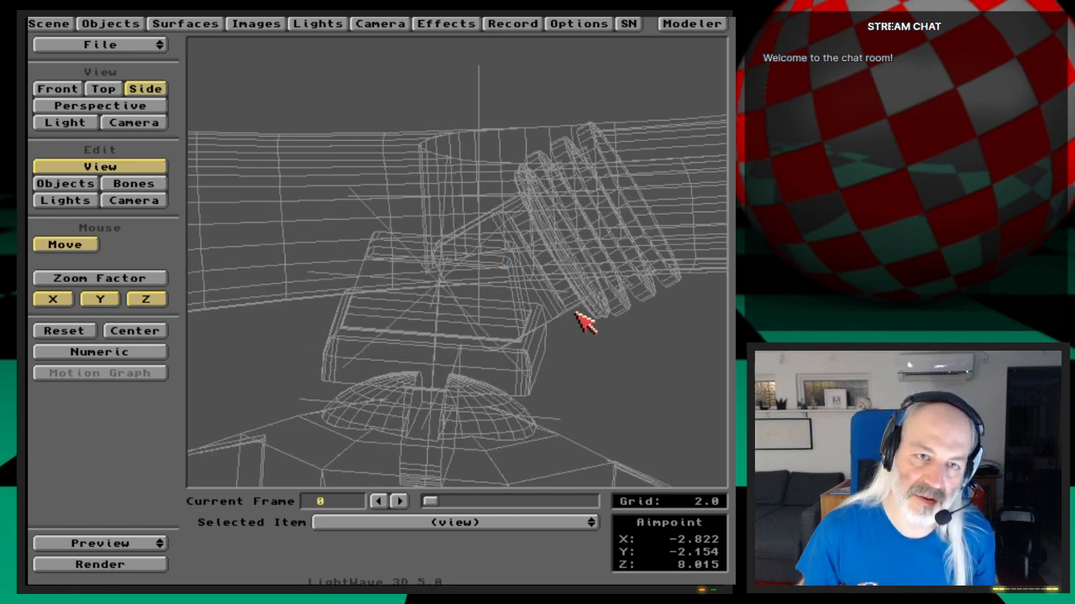
mouse_move(576, 313)
left_mouse_down()
mouse_move(606, 312)
mouse_move(576, 312)
left_mouse_up()
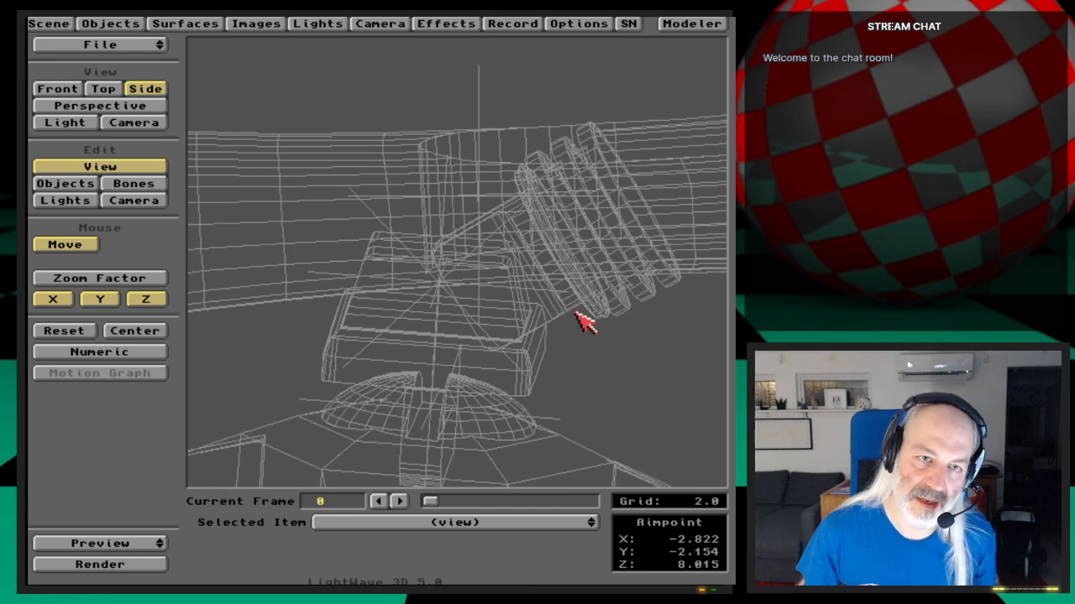
left_click(404, 501)
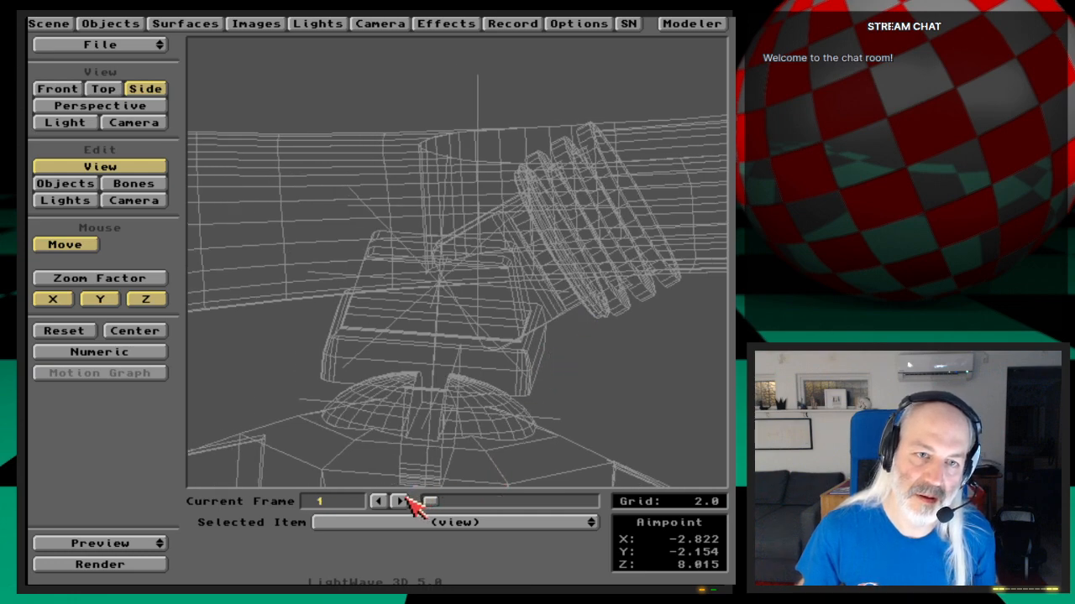
left_click(405, 501)
left_click(405, 501)
left_click(404, 501)
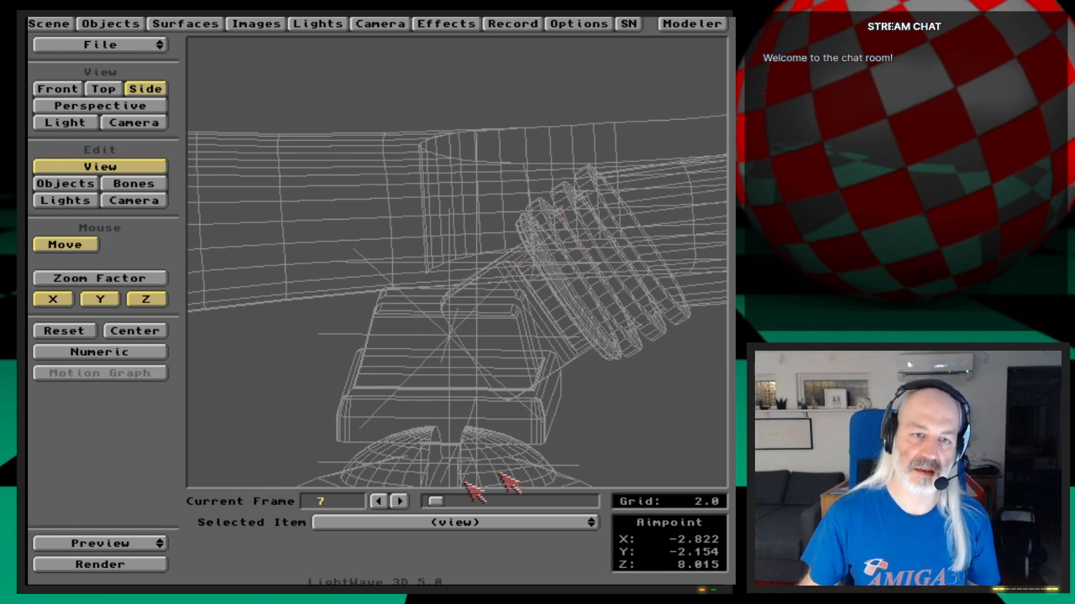
key("comma")
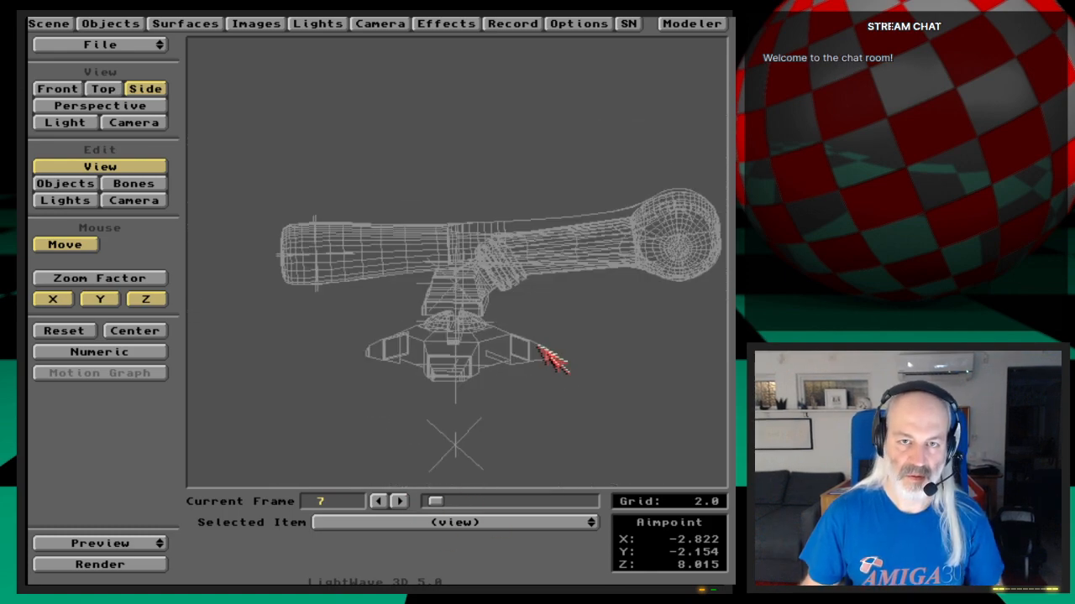
Step: Select RightGear-KneeTip and review its inverse kinematics bank limits and its bank rotation at frame 7
left_click(91, 185)
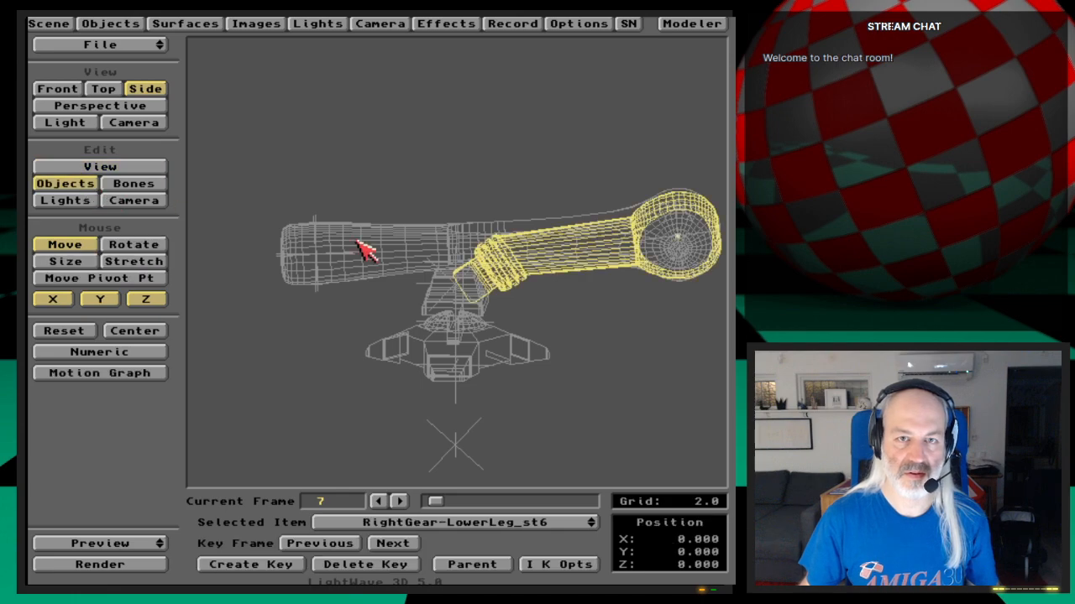
key("Down")
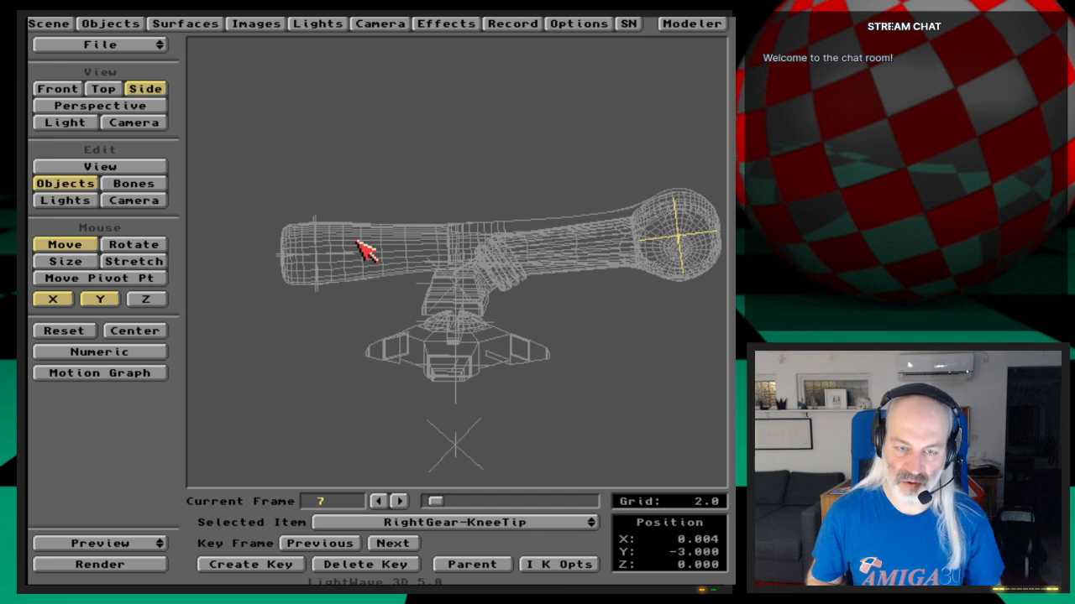
key("k")
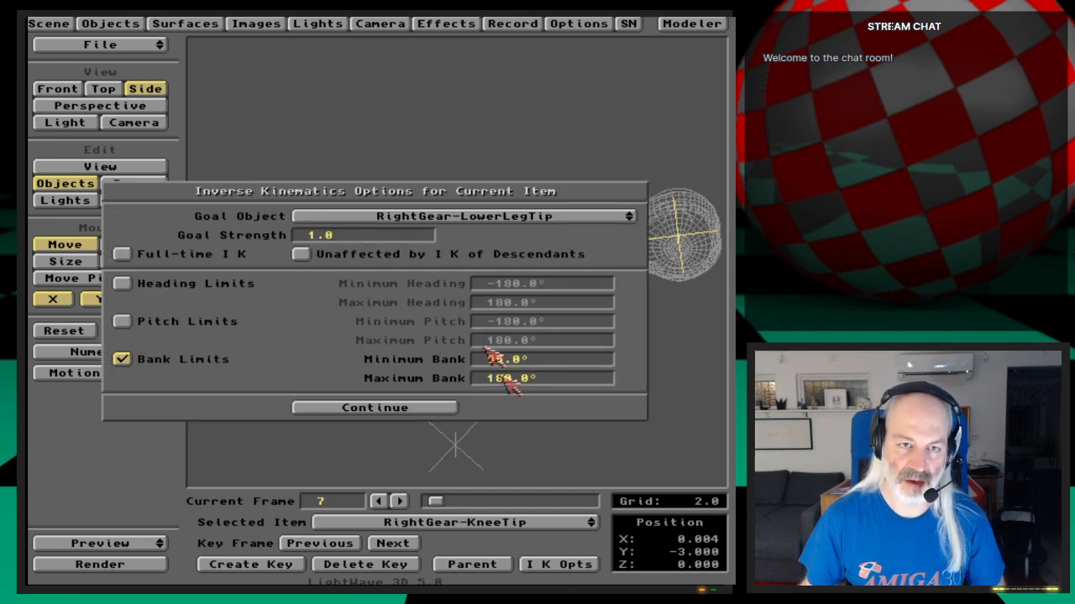
left_click(438, 410)
key("y")
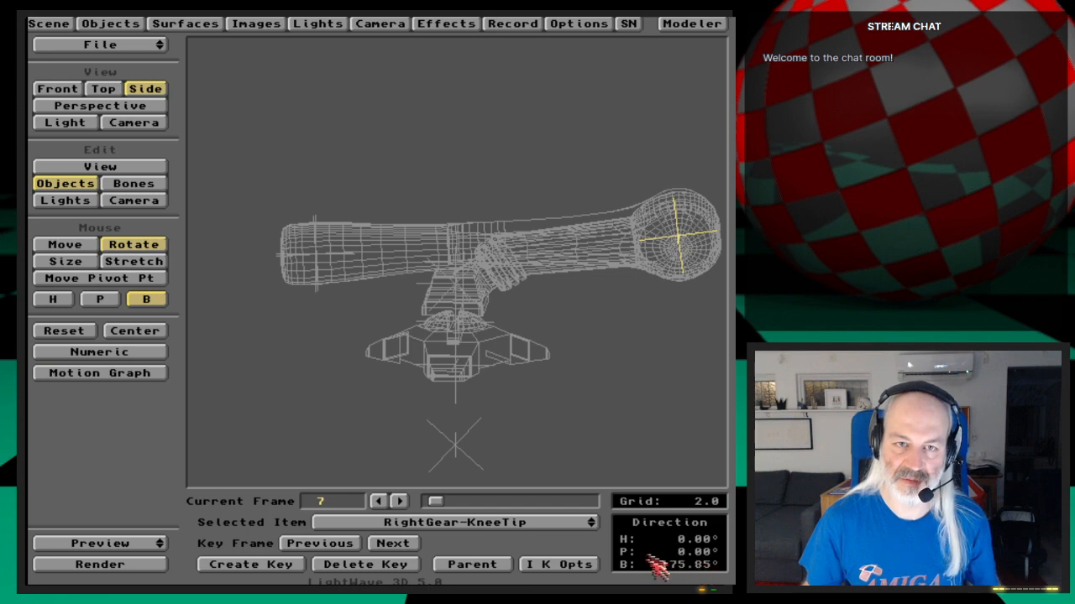
Step: Compare RightGear-KneeTip's bank at frames 0 and 7, and set its maximum bank limit to 175°
left_click(430, 502)
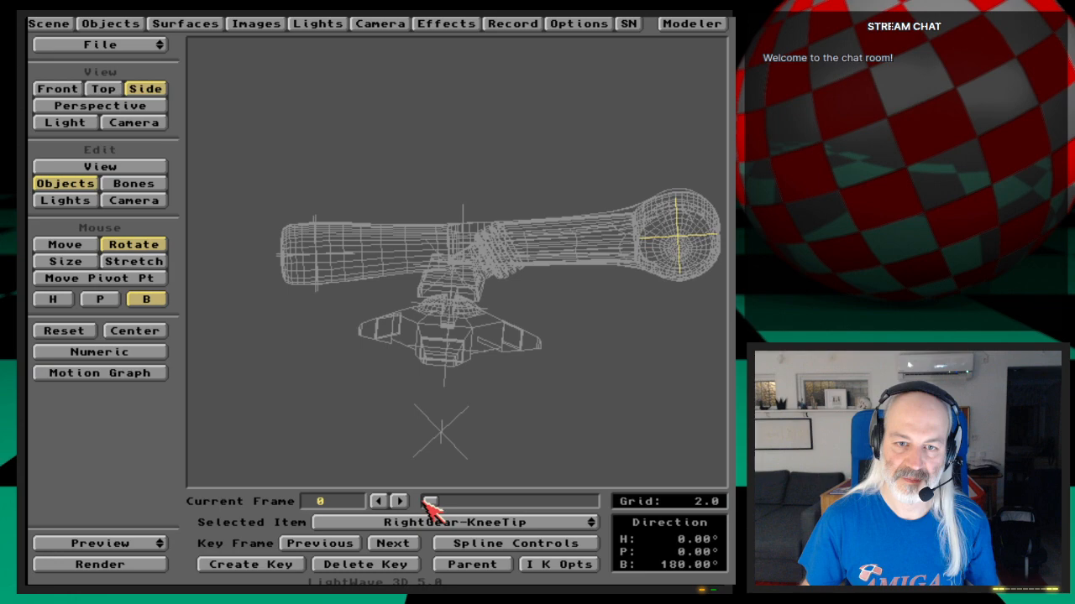
left_click_drag(431, 500, 437, 501)
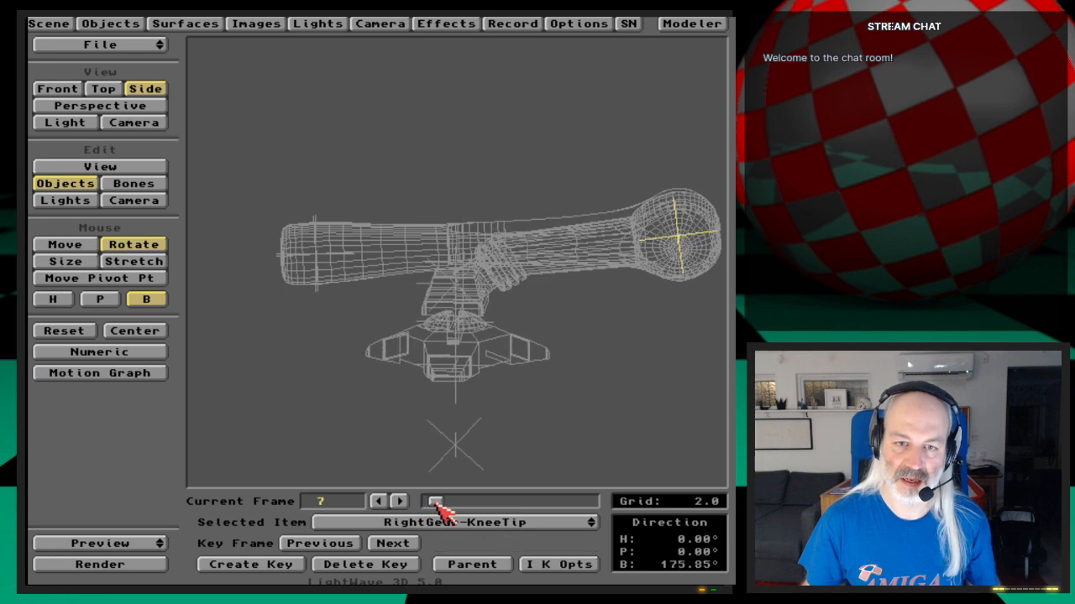
key("k")
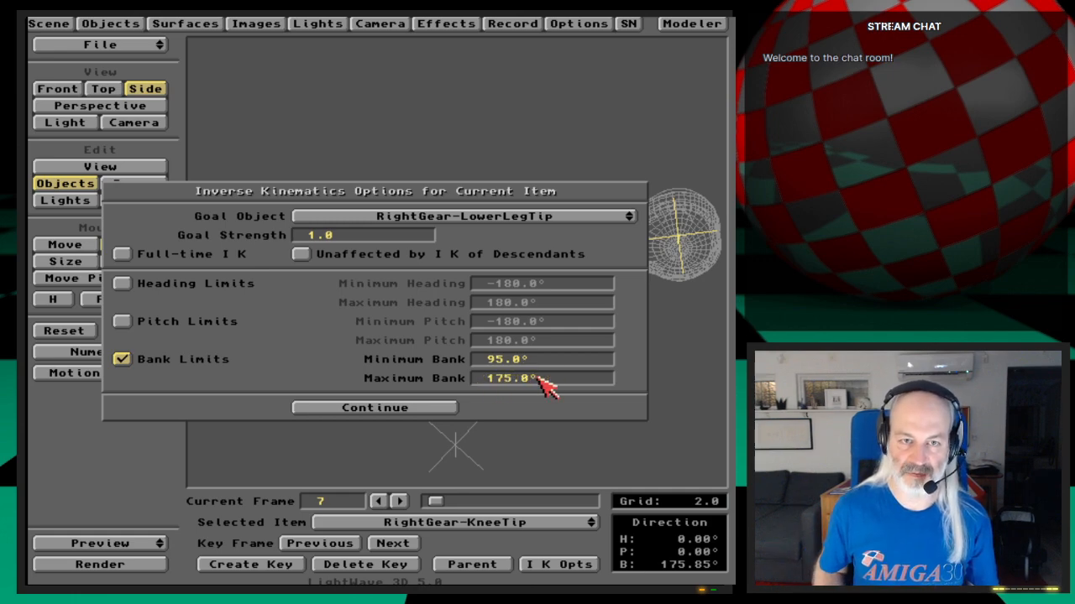
left_click(452, 409)
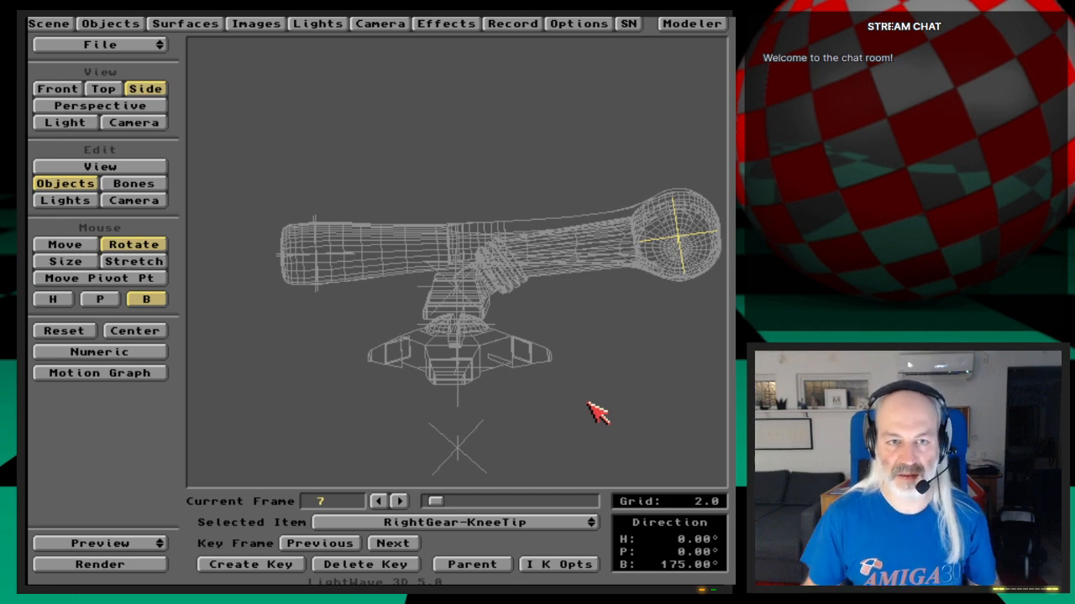
Step: Save the scene as RearRightGear-Rig_default in 3D:webcast/Ep.40/Scenes, overwriting the existing file
key("shift+s")
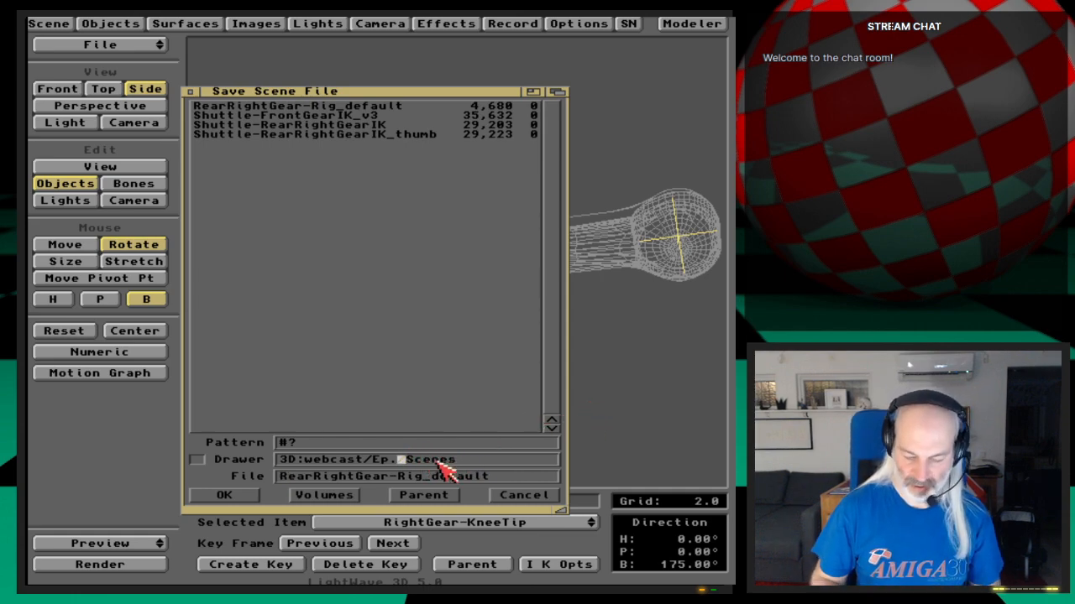
key("Return")
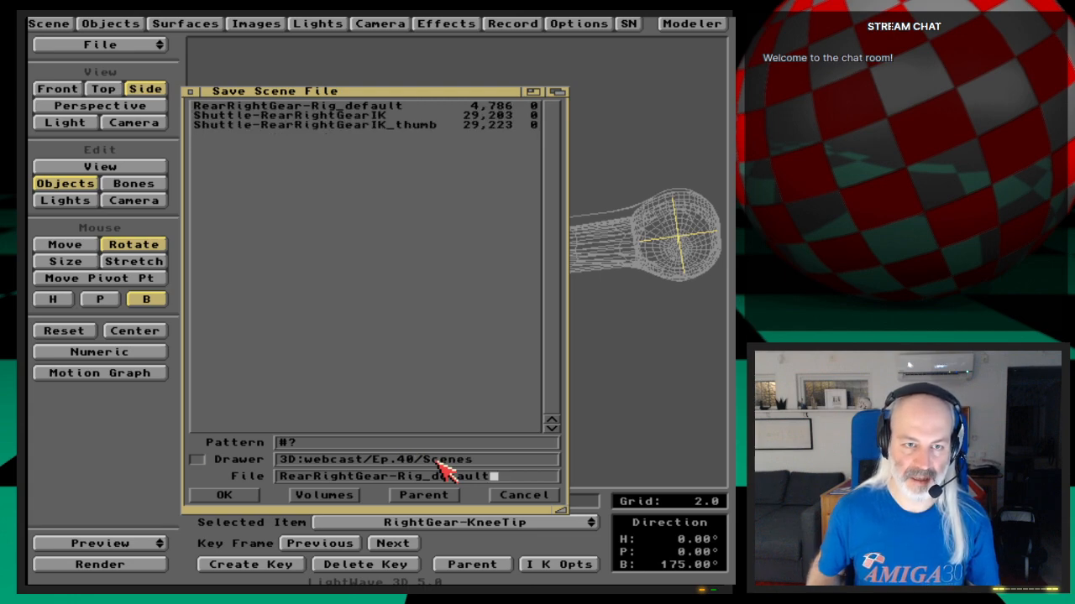
key("Return")
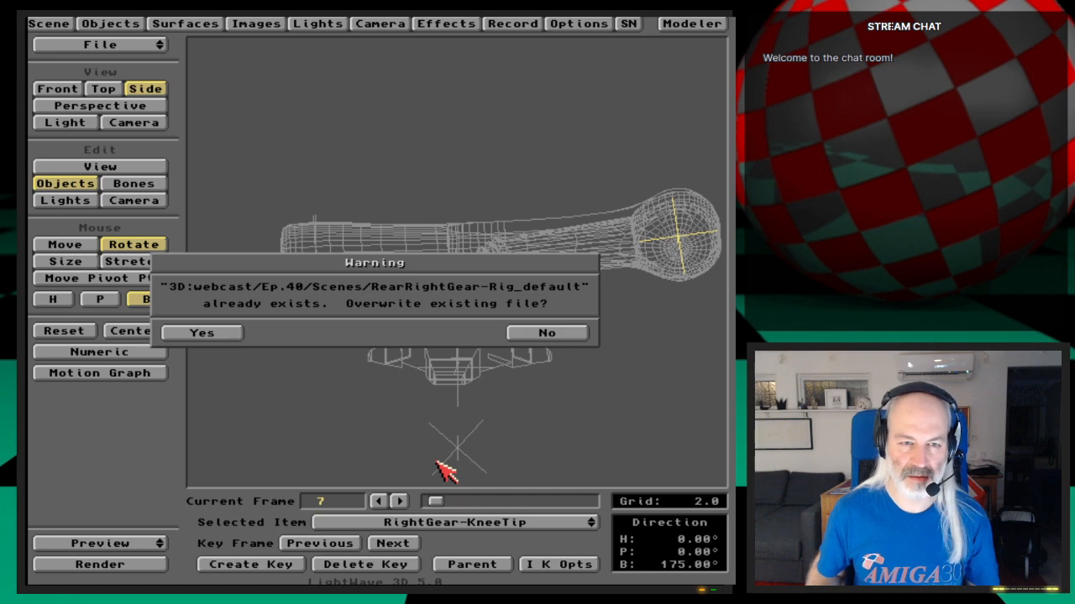
key("Return")
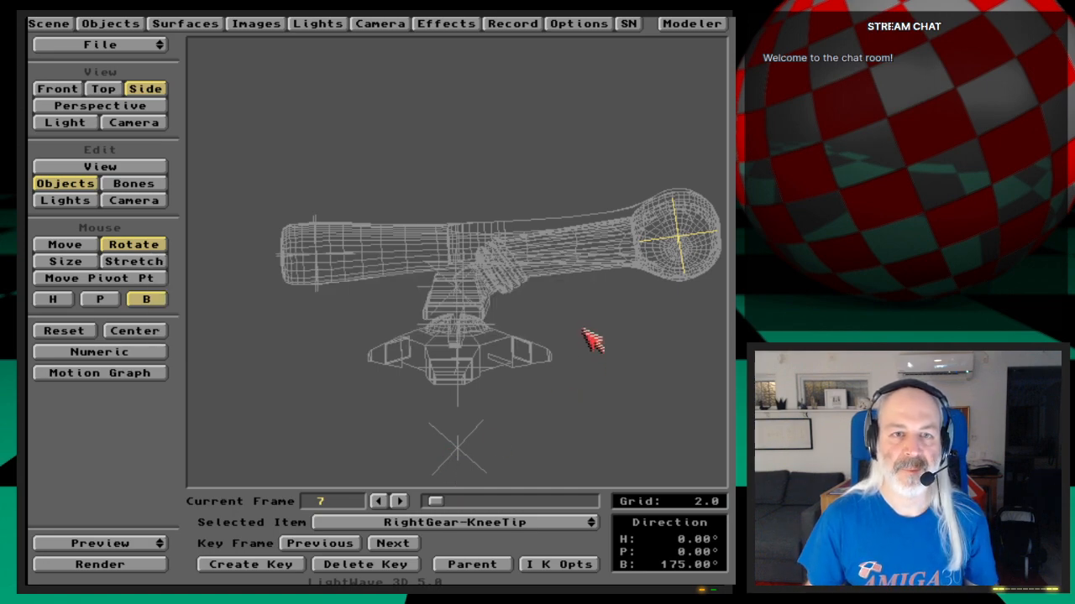
Step: Show frame 200 through the camera and save the RightGear-Lower-White surface settings as aaa, overwriting the existing surface file
key("6")
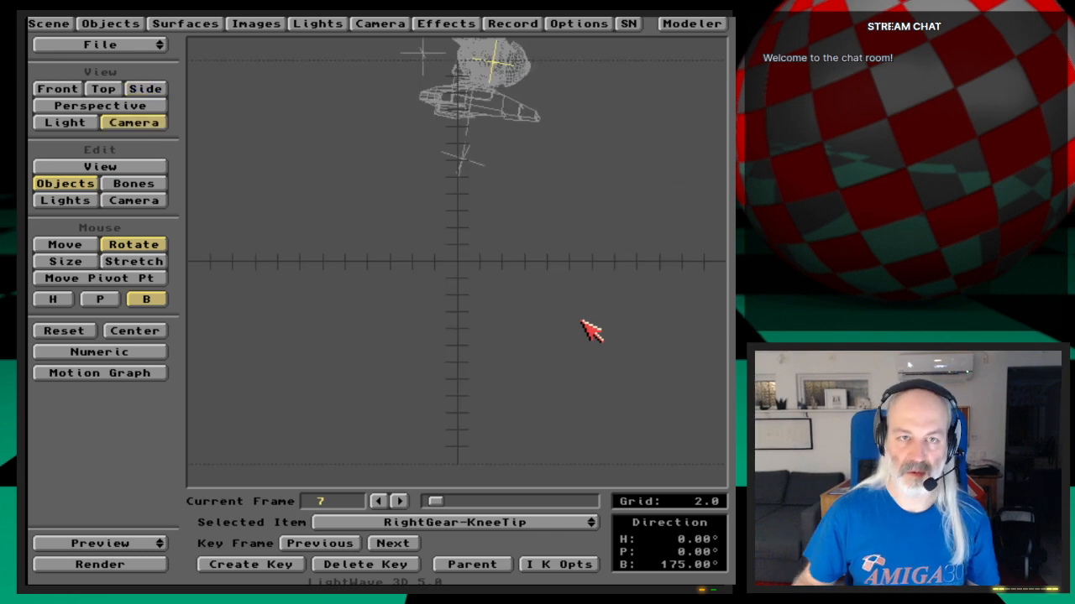
left_click_drag(438, 504, 603, 502)
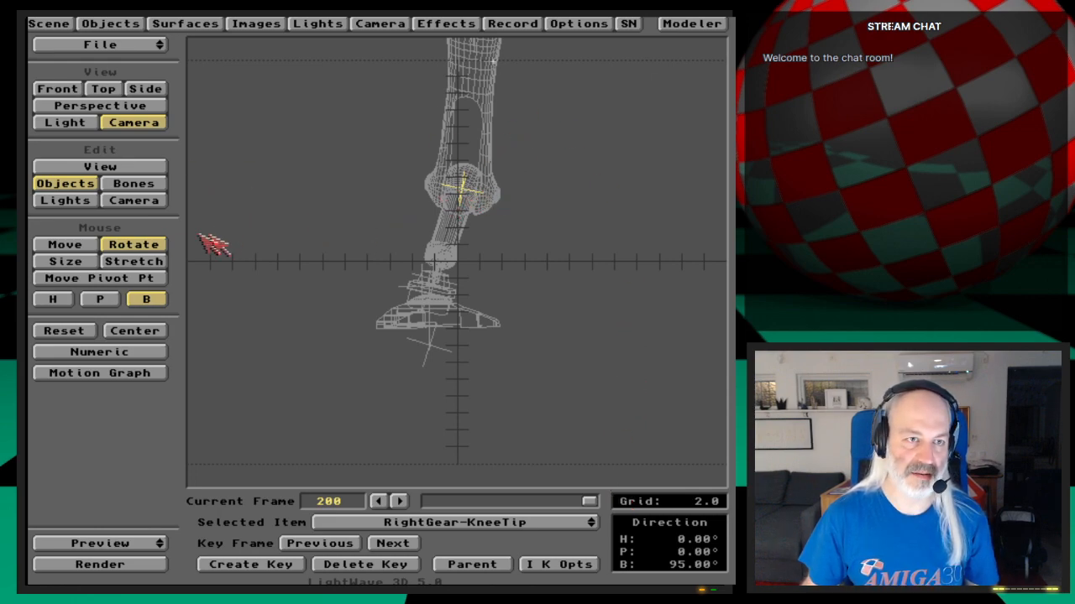
left_click(176, 22)
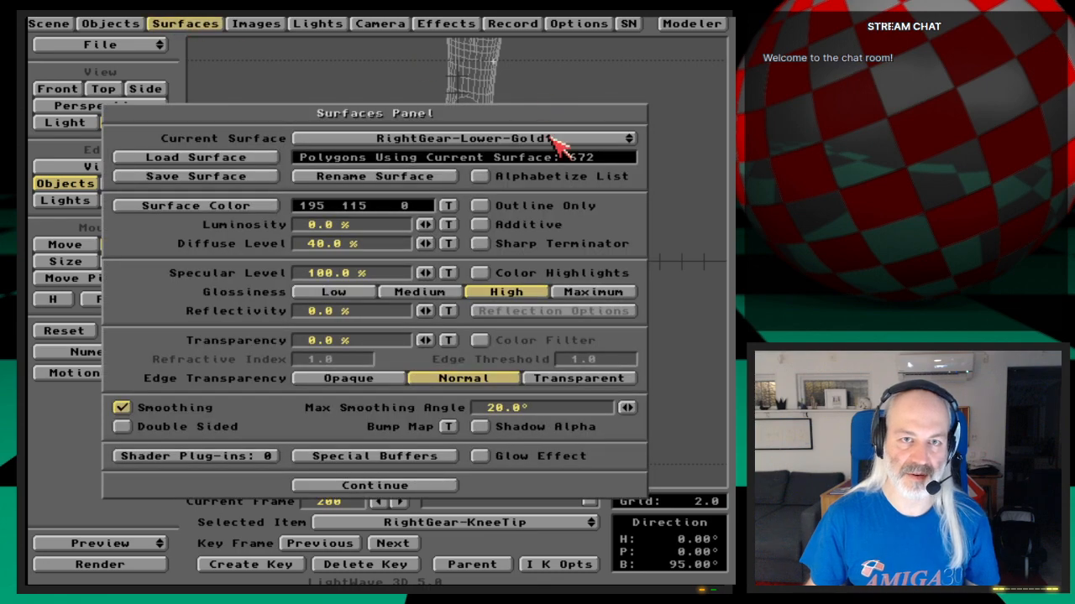
left_click_drag(556, 144, 634, 71)
left_click(224, 176)
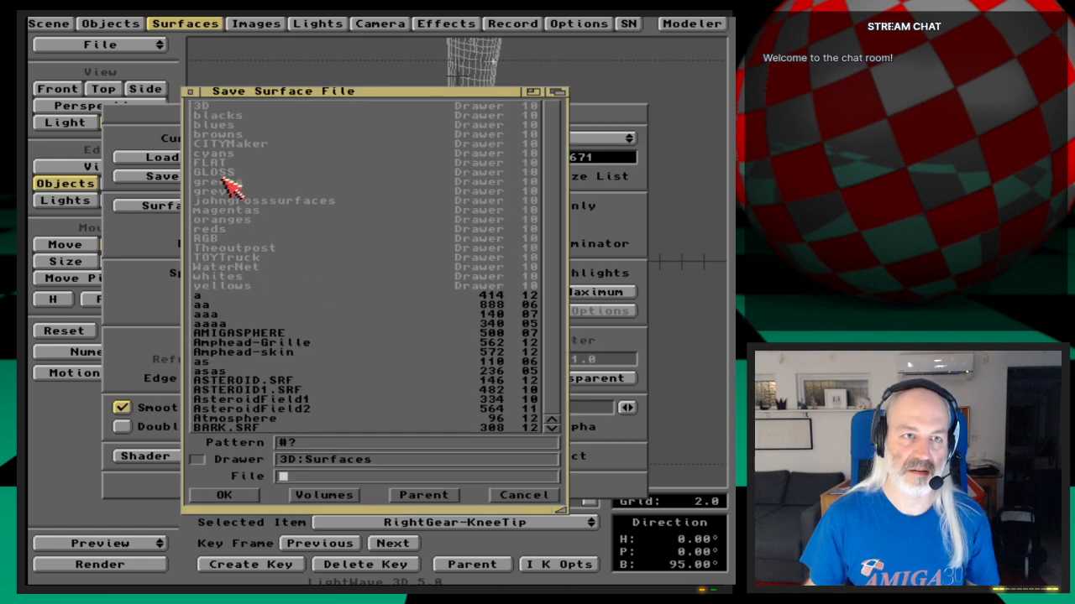
type("aaa")
key("Return")
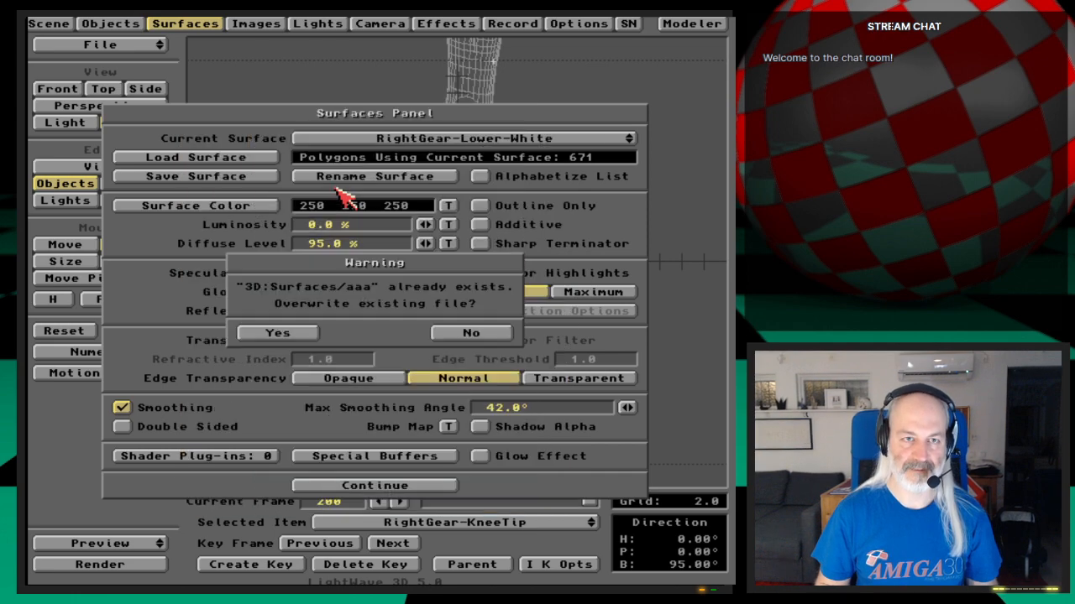
left_click(315, 332)
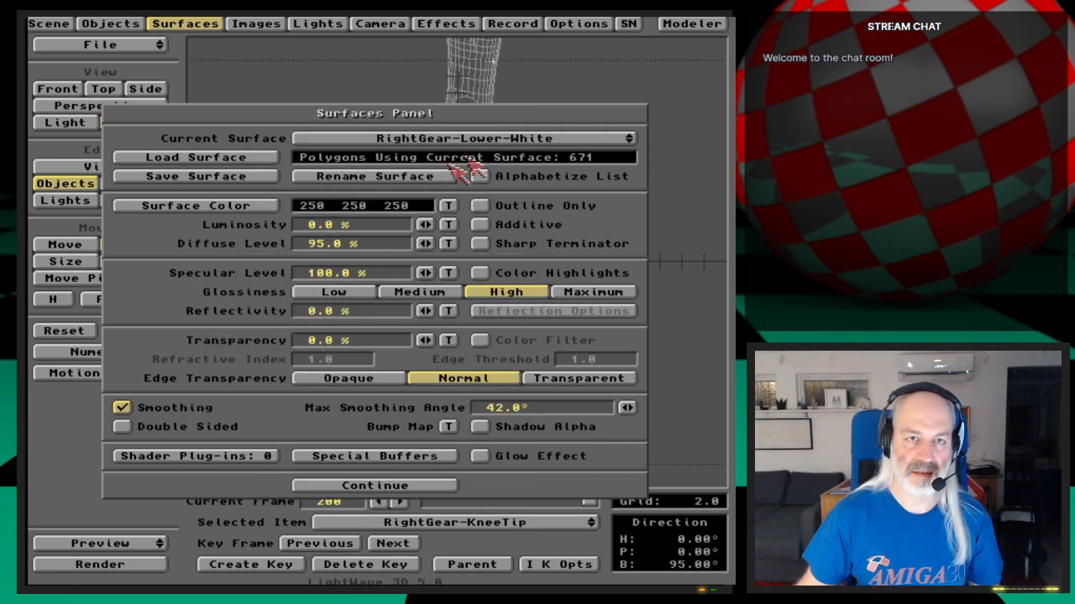
Step: Load the saved aaa surface settings onto the RightGear-UpperLeg-WhiteMetal surface
left_click_drag(538, 139, 627, 180)
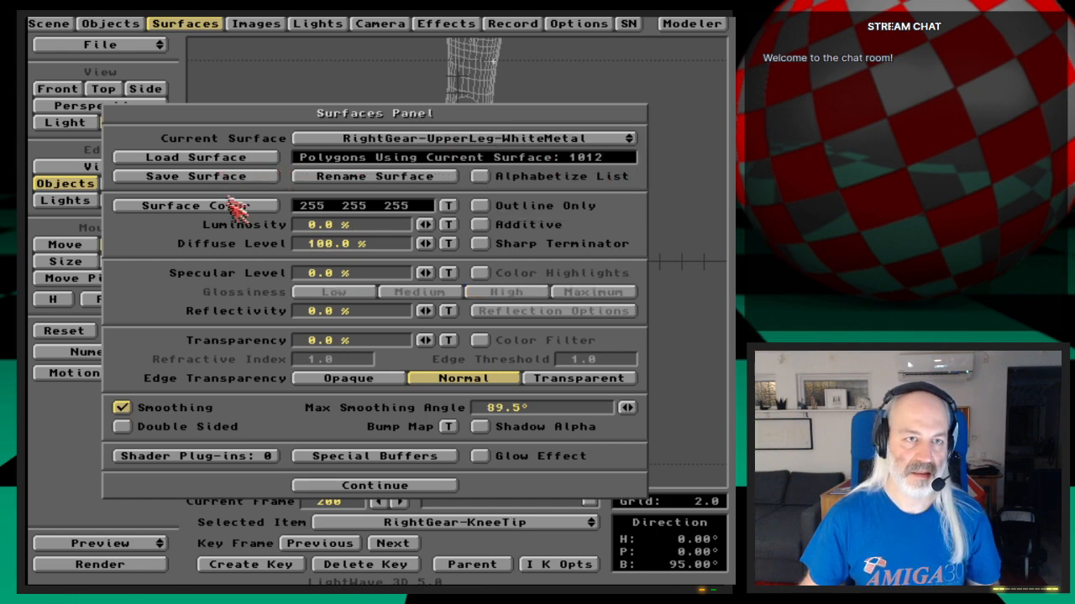
left_click(231, 161)
double_click(377, 251)
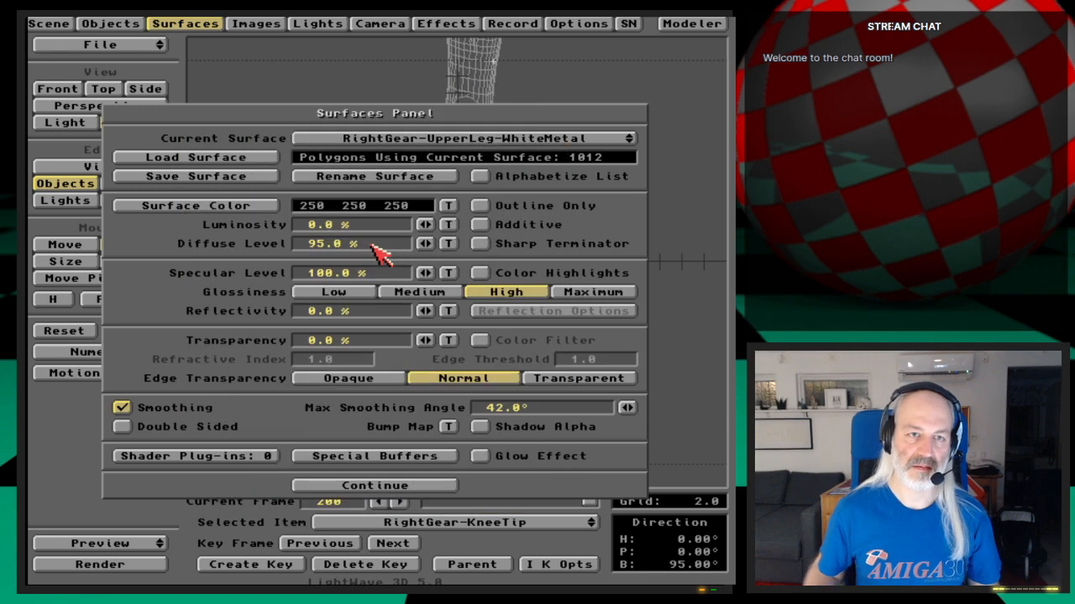
Step: Load the aaa surface settings onto RightGear-UpperLeg-Cap and set its surface color to 151, 0, 0
left_click_drag(510, 143, 589, 151)
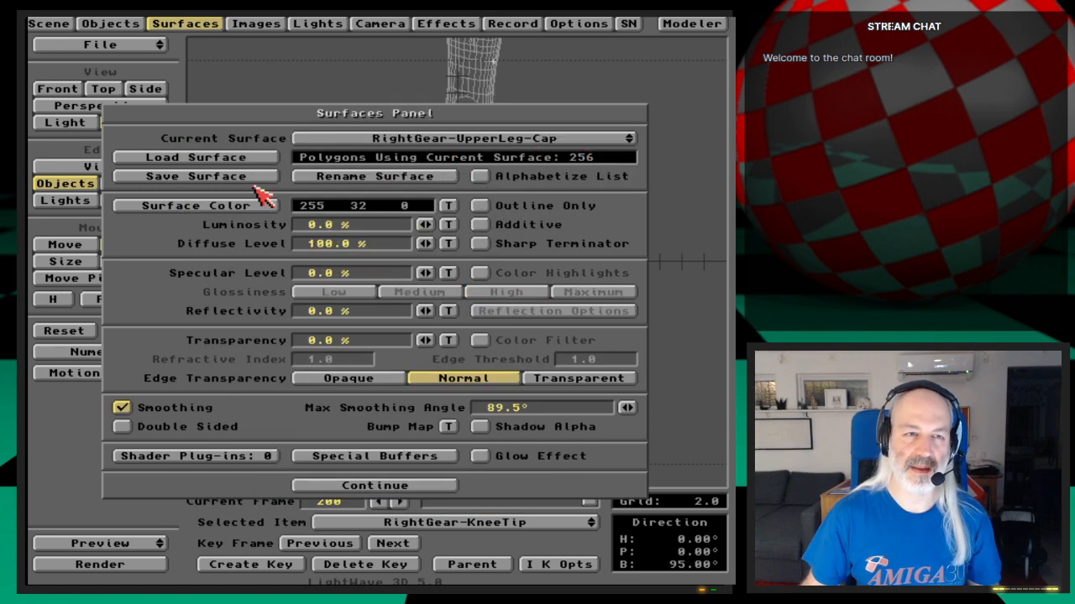
left_click(252, 160)
double_click(254, 168)
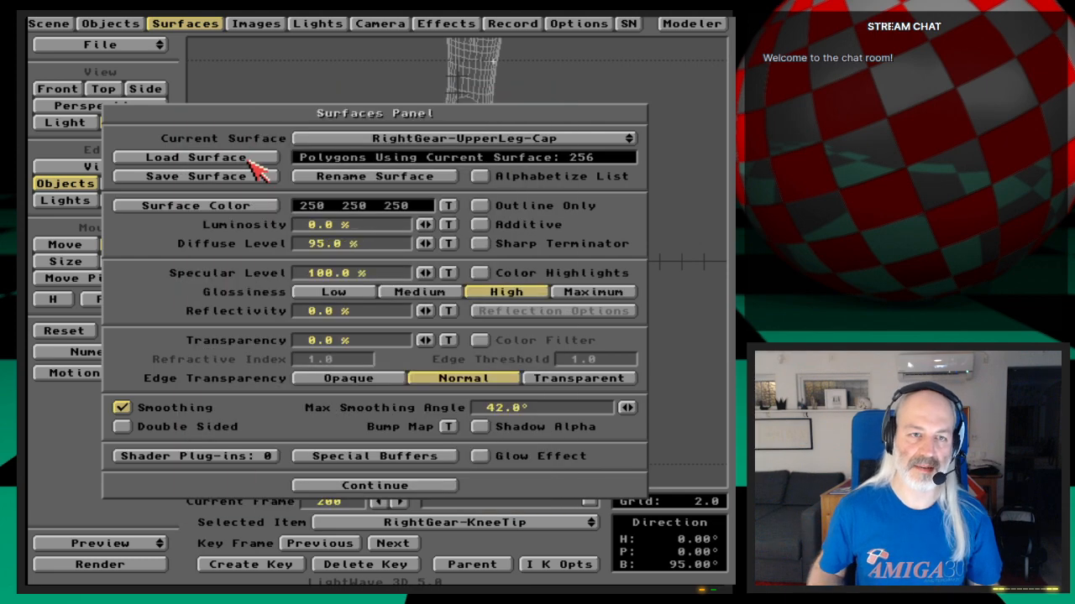
left_click(240, 207)
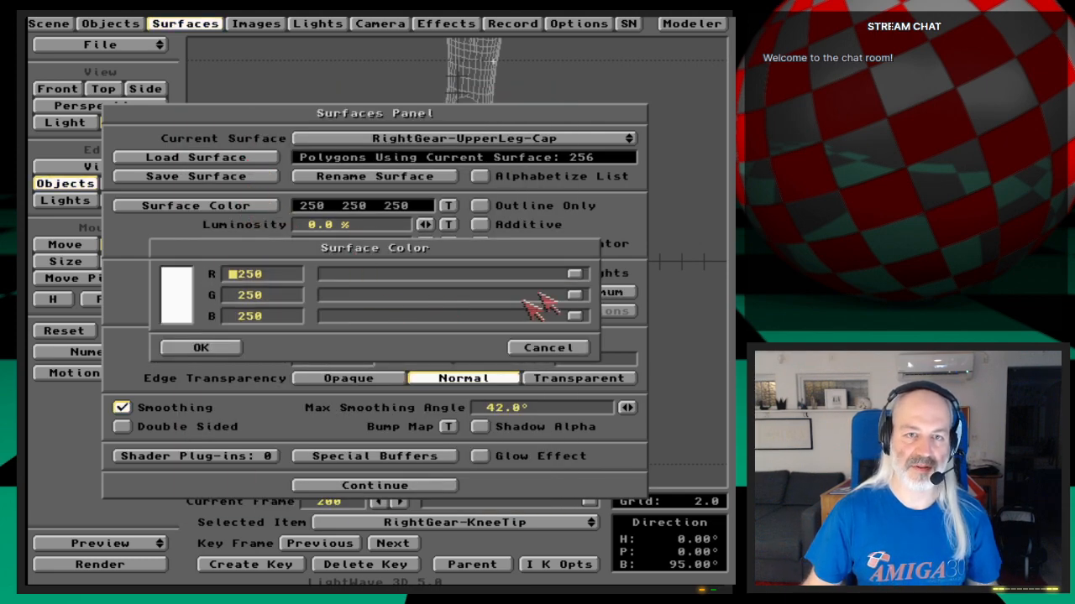
left_click_drag(574, 276, 486, 277)
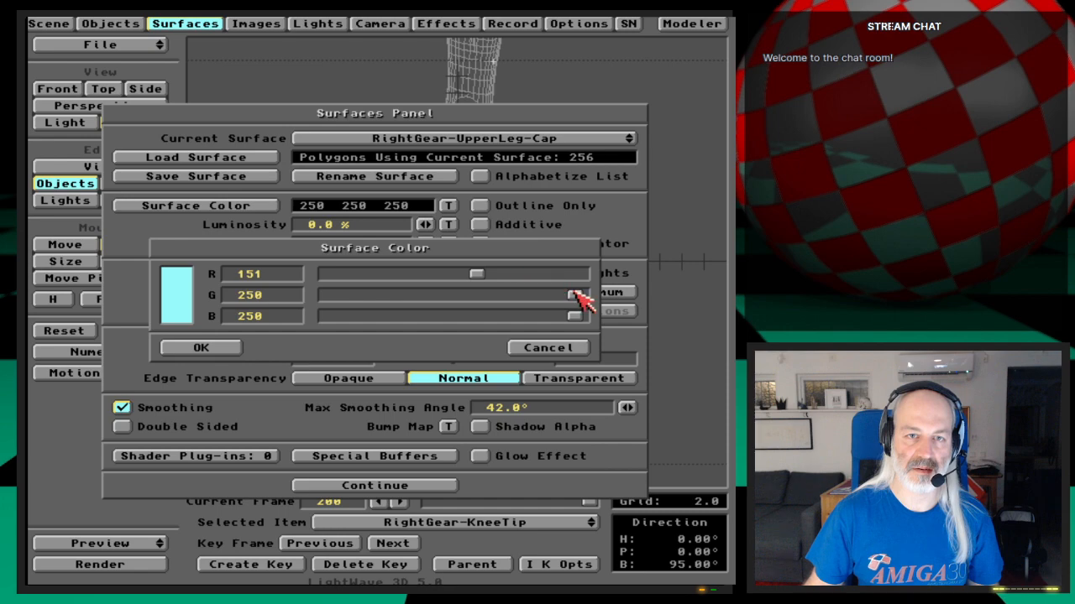
left_click_drag(574, 295, 213, 299)
left_click_drag(574, 317, 141, 327)
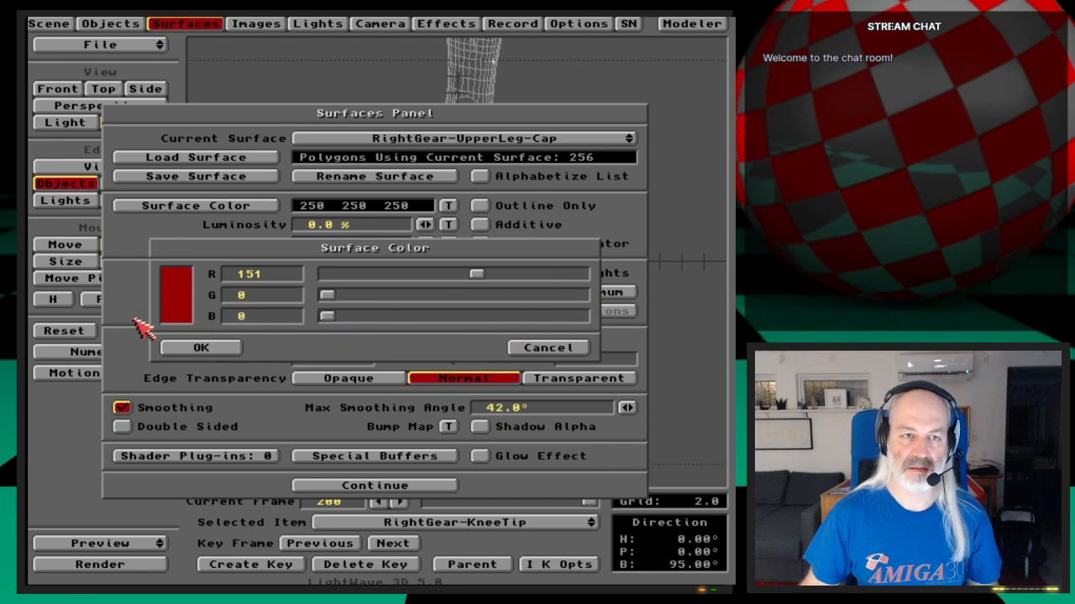
left_click(203, 348)
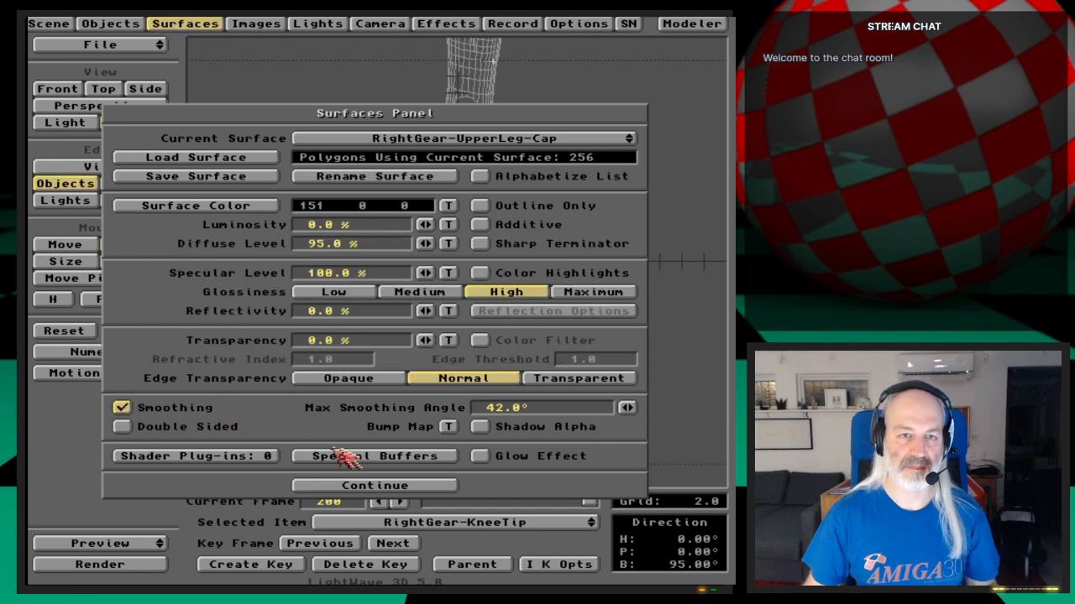
left_click(370, 487)
Step: Save all objects in the scene to keep their new surface settings
left_click(112, 24)
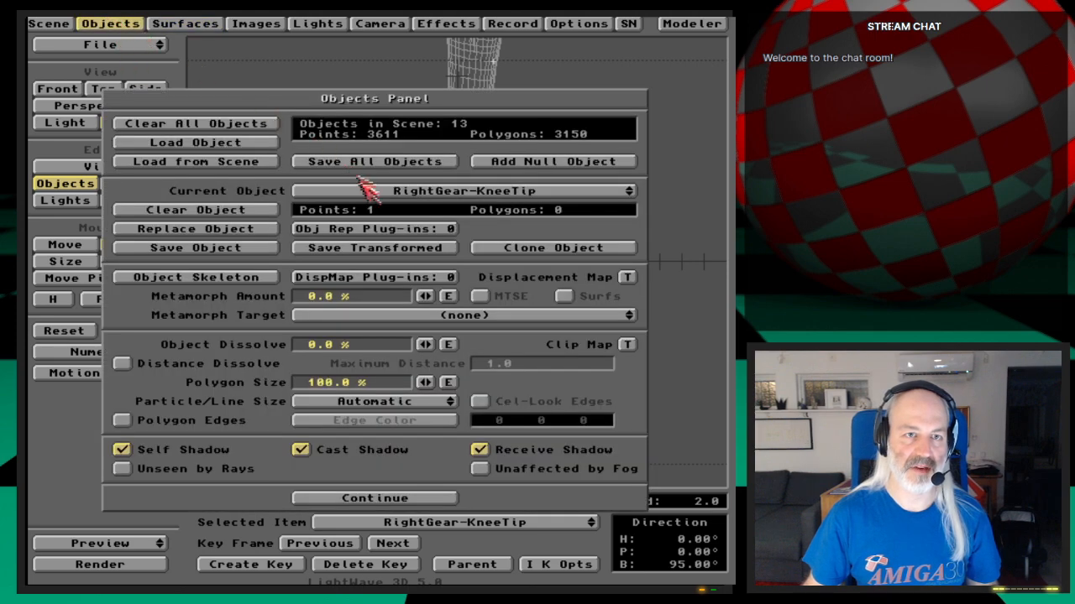
left_click(369, 161)
left_click(267, 327)
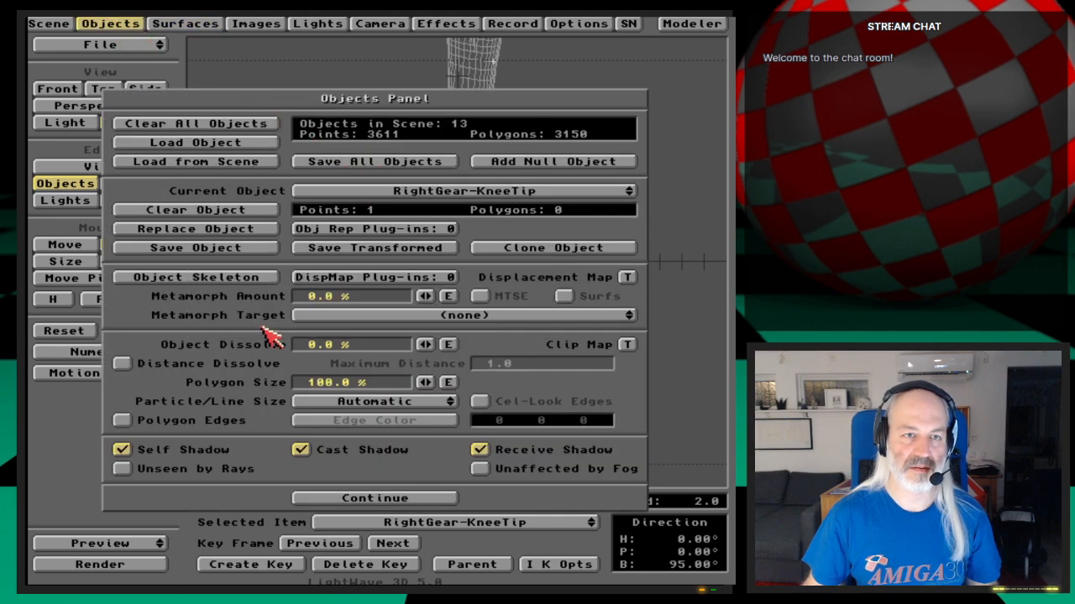
left_click(138, 26)
Step: Set the camera's rendering type to Realistic and turn antialiasing off
left_click(382, 25)
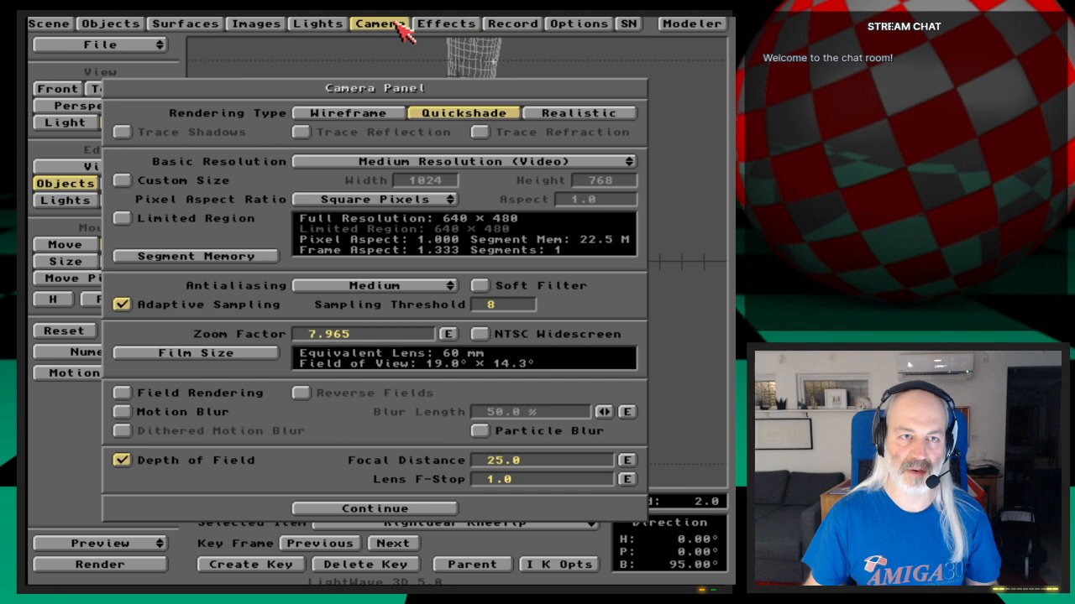
left_click(403, 30)
left_click(403, 30)
left_click(550, 113)
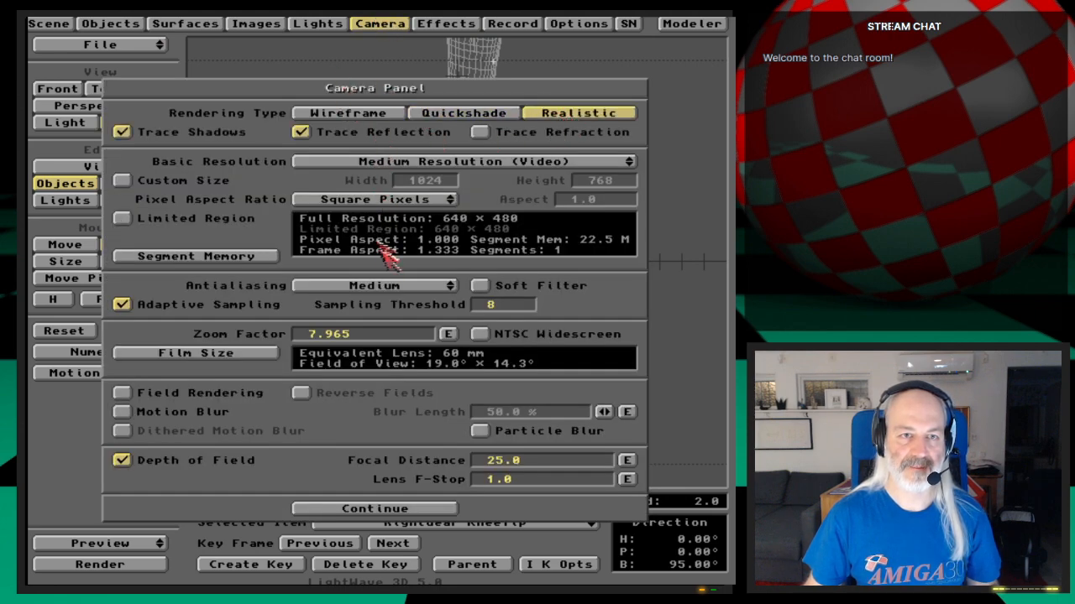
left_click_drag(397, 289, 396, 265)
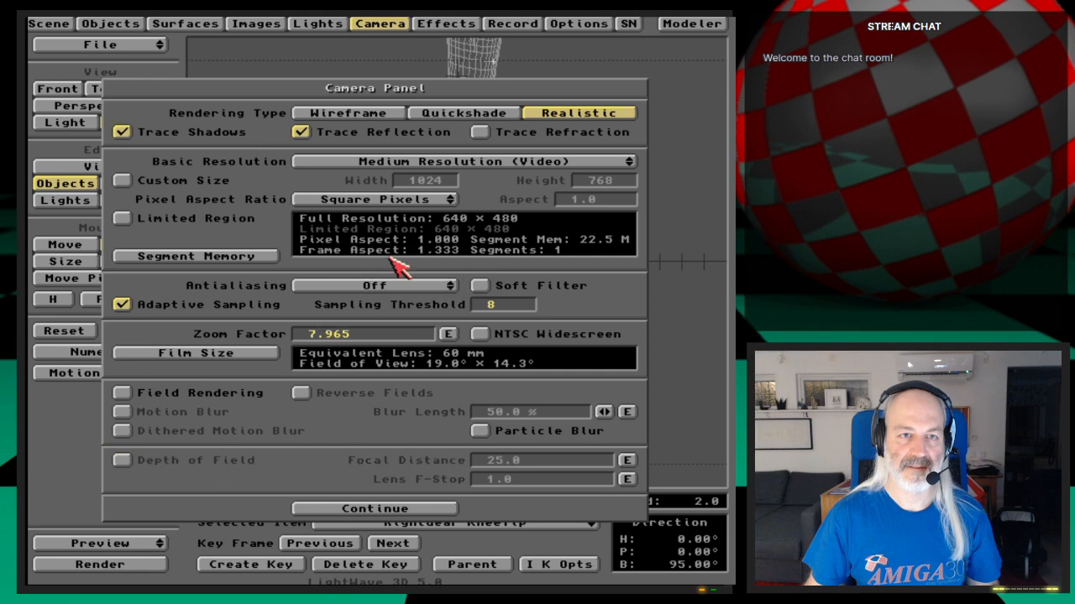
left_click(376, 24)
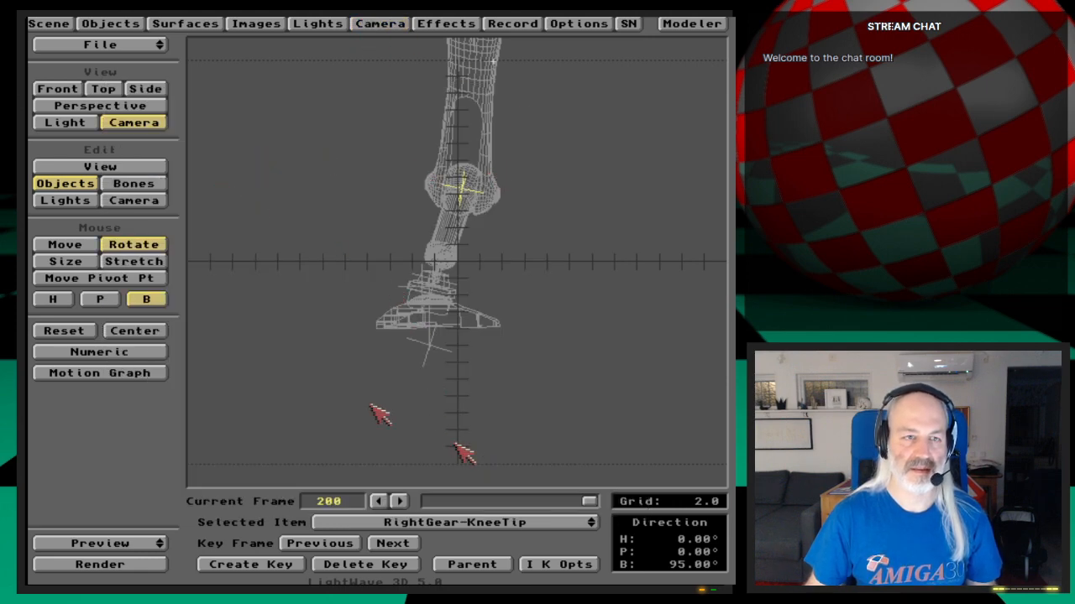
Step: Rotate the camera to heading -5.80° and pitch -7.00°, key it at frame 200, and render that frame
left_click(154, 200)
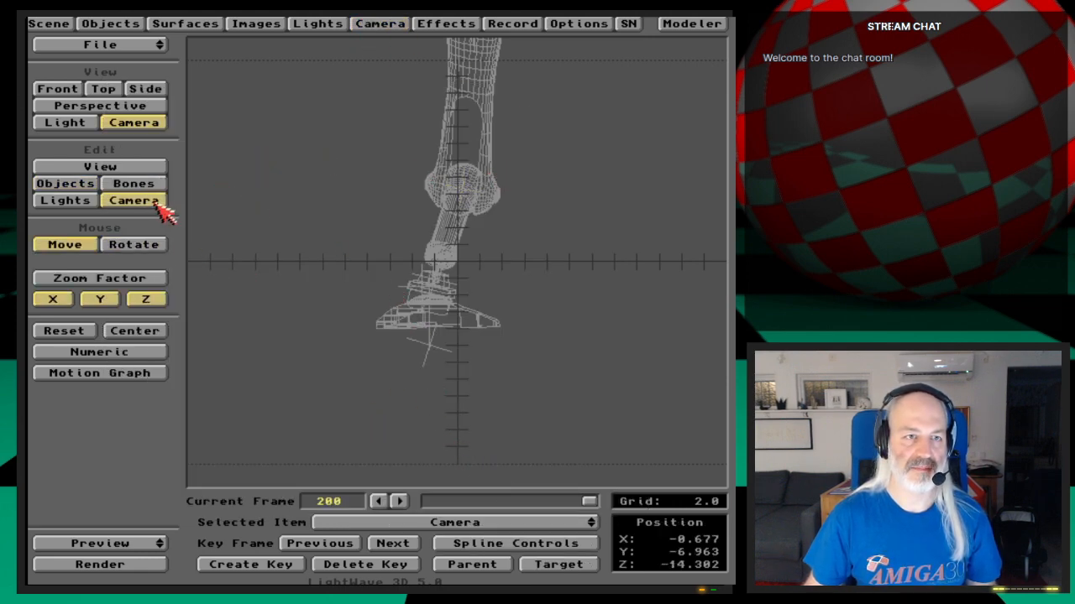
left_click(139, 245)
mouse_move(431, 241)
left_mouse_down()
mouse_move(419, 261)
mouse_move(431, 241)
left_mouse_up()
key("Return")
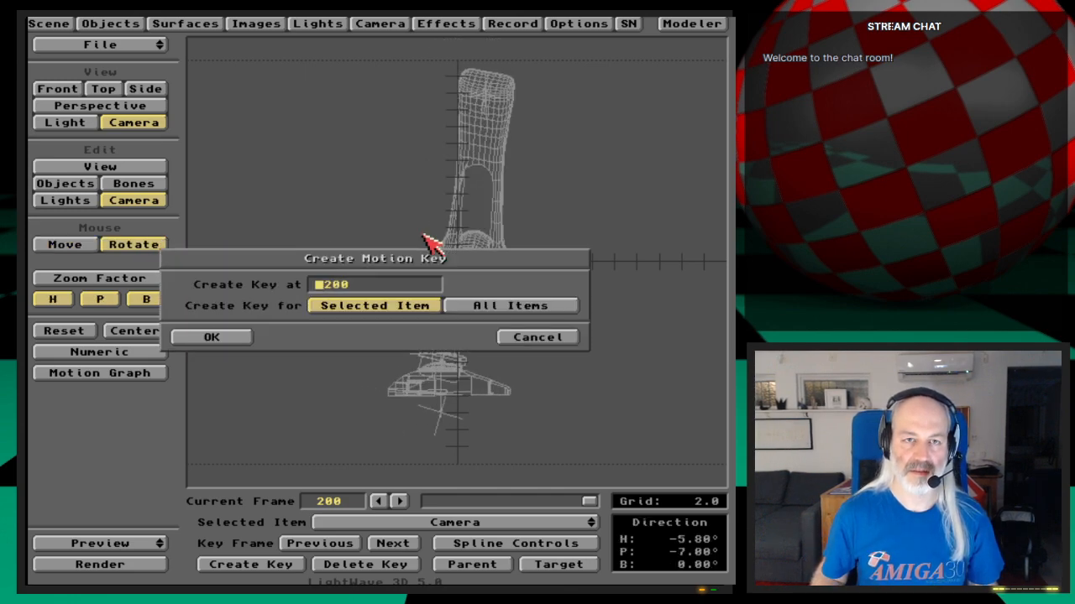
key("Return")
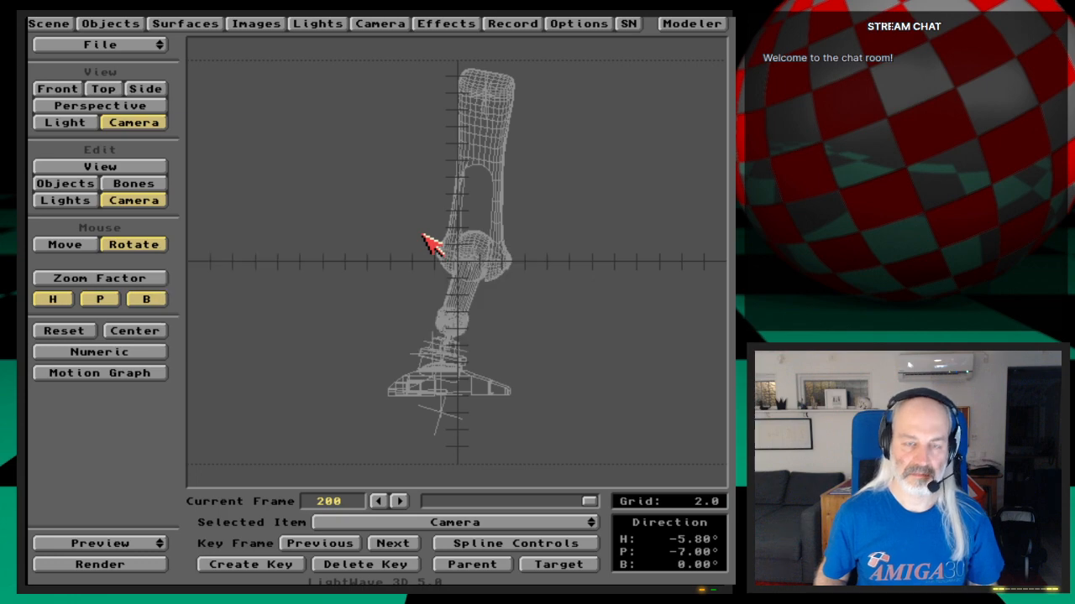
key("F9")
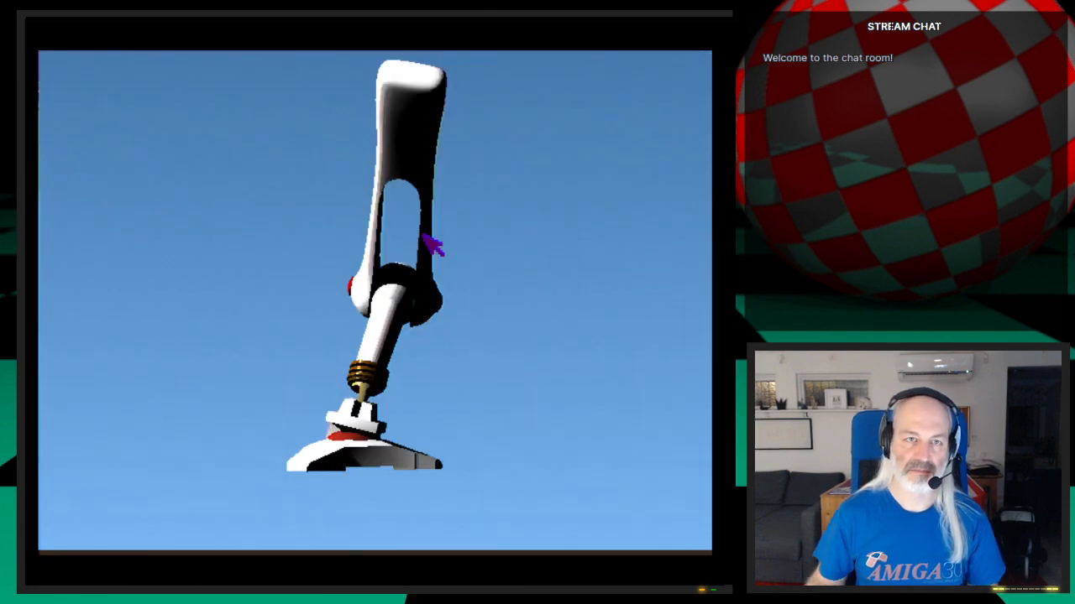
left_click(431, 243)
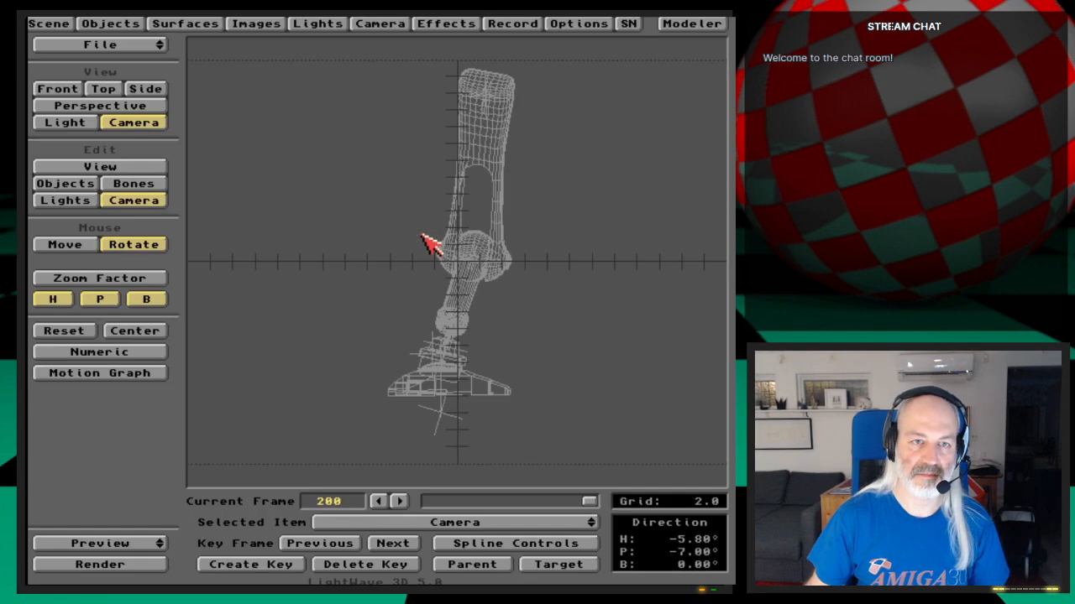
Step: Rotate Light (2) to heading -22.60° and pitch 12.60° so it faces the leg, and create a key for it
left_click(87, 200)
key("2")
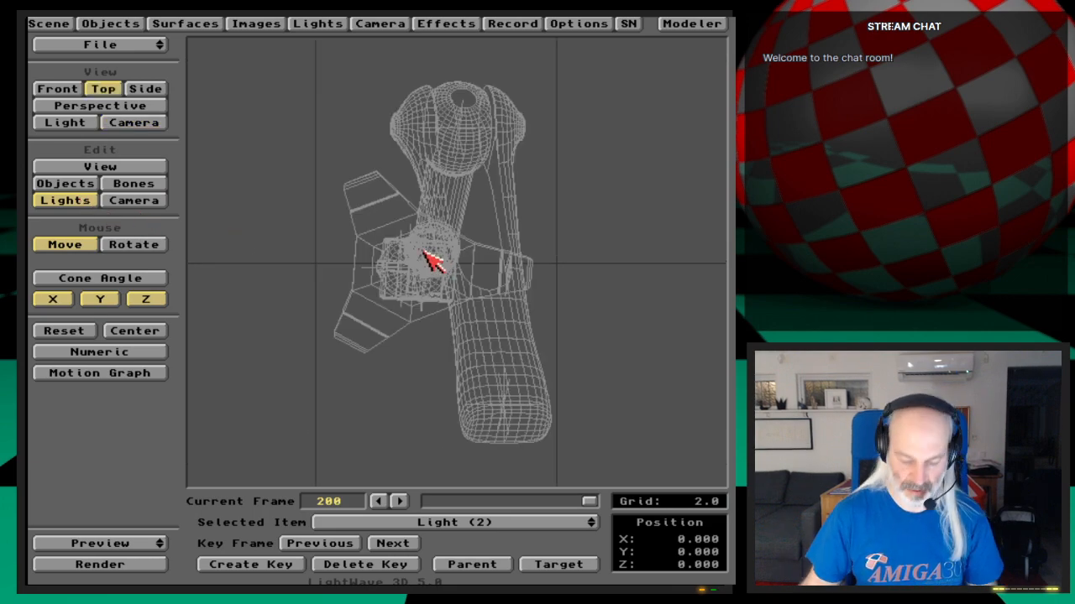
key("comma")
key("comma")
key("comma")
key("comma")
key("comma")
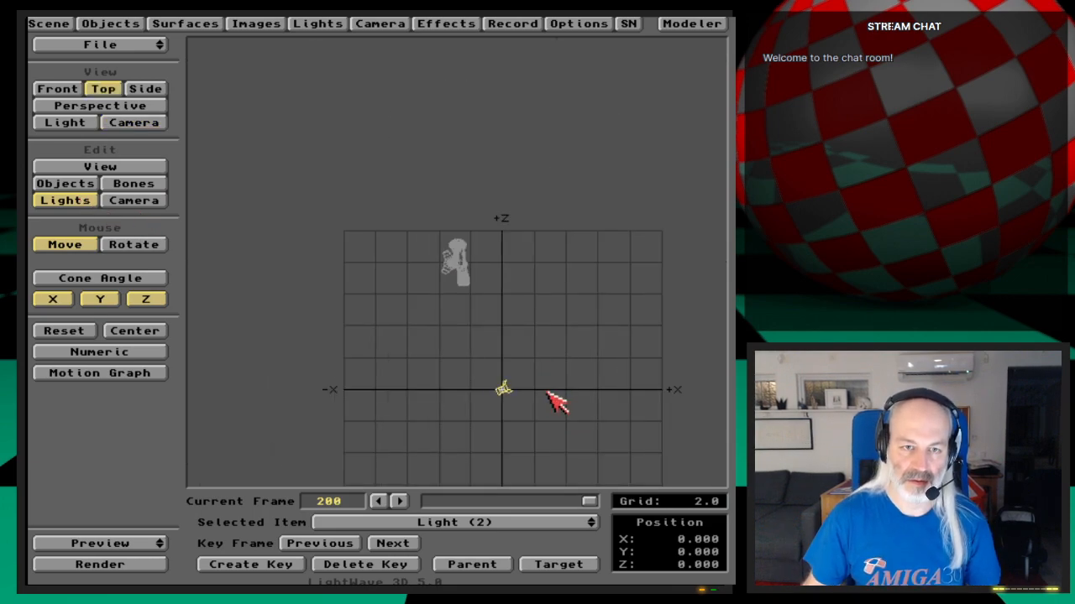
key("y")
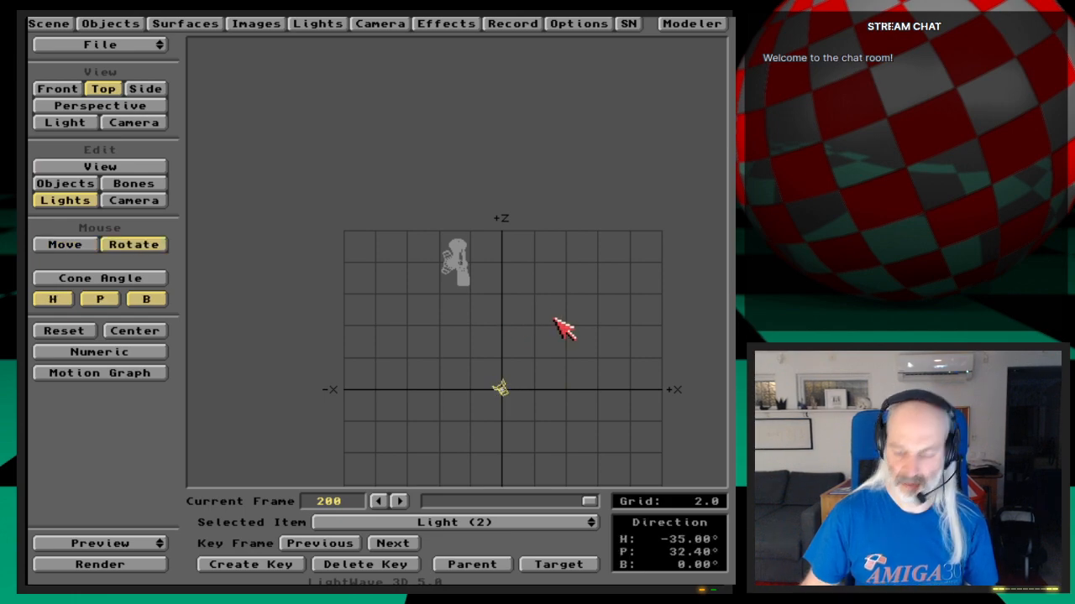
key("5")
left_click_drag(568, 335, 635, 226)
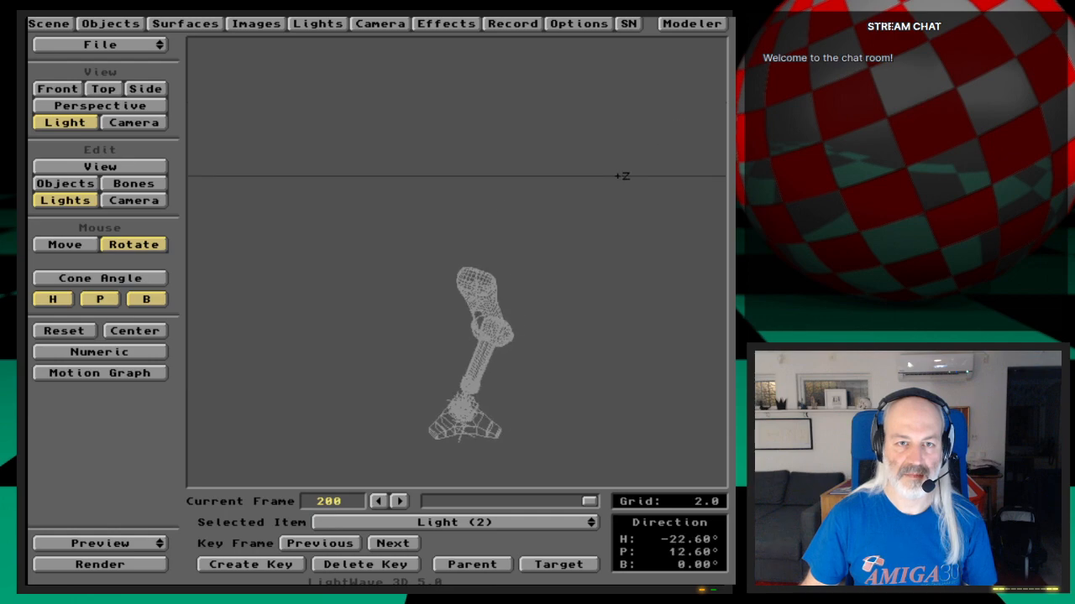
key("Return")
left_click(571, 336)
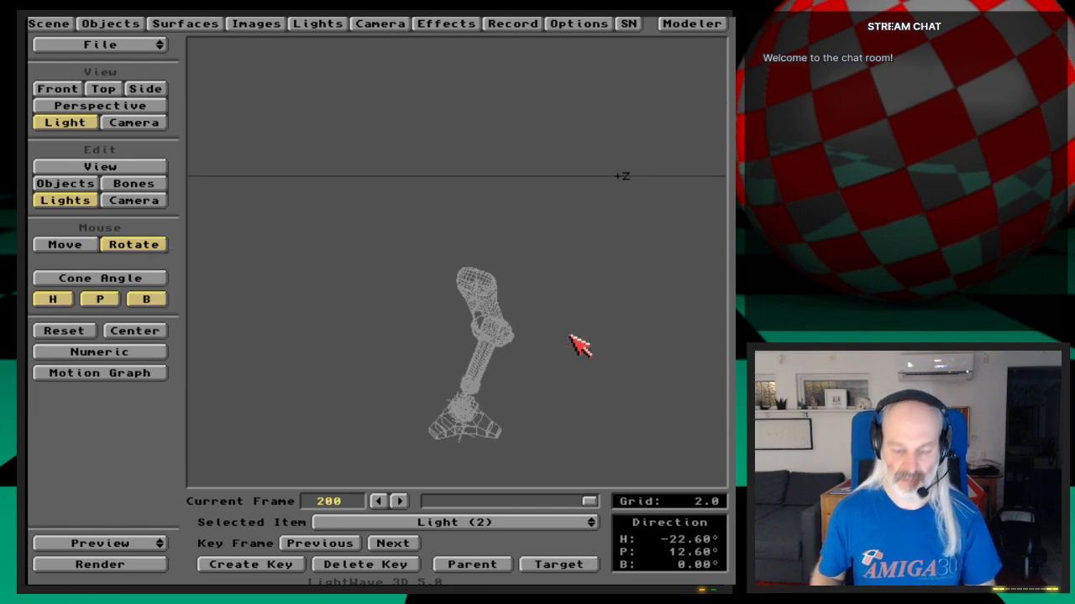
Step: Render frame 200 and check the leg's surfaces under the adjusted light
key("F9")
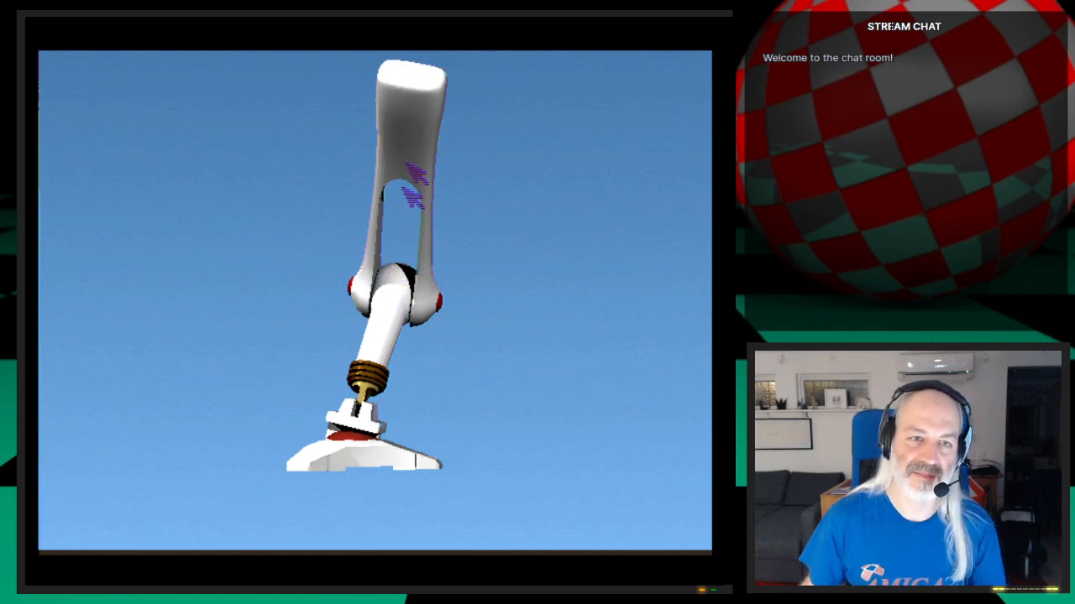
left_click(480, 297)
key("Escape")
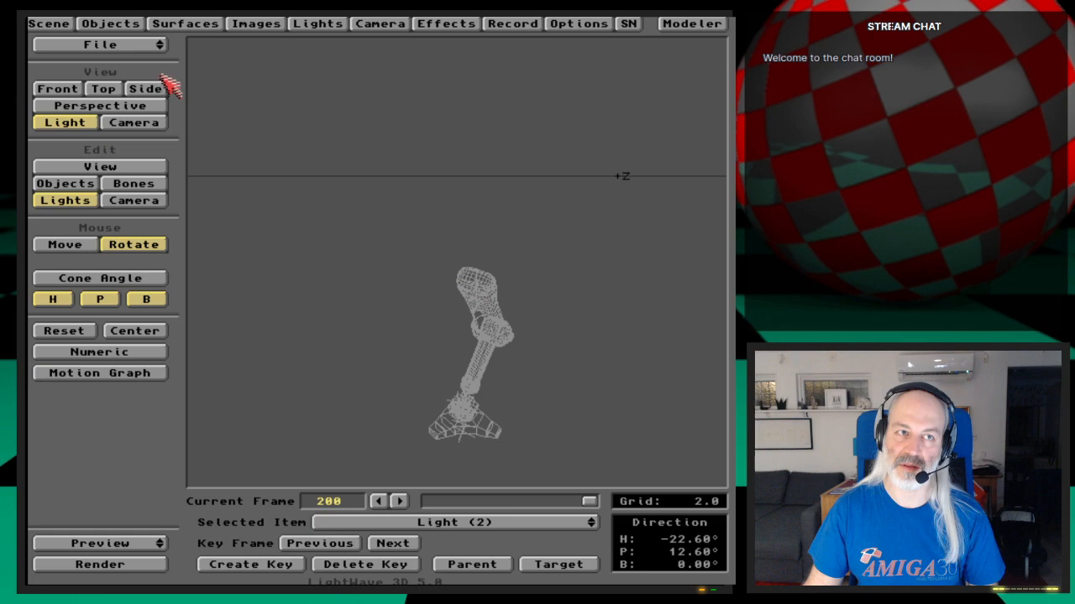
Step: Save the scene with the camera and light changes over the existing RearRightGear-Rig_default file
left_click_drag(153, 50, 172, 89)
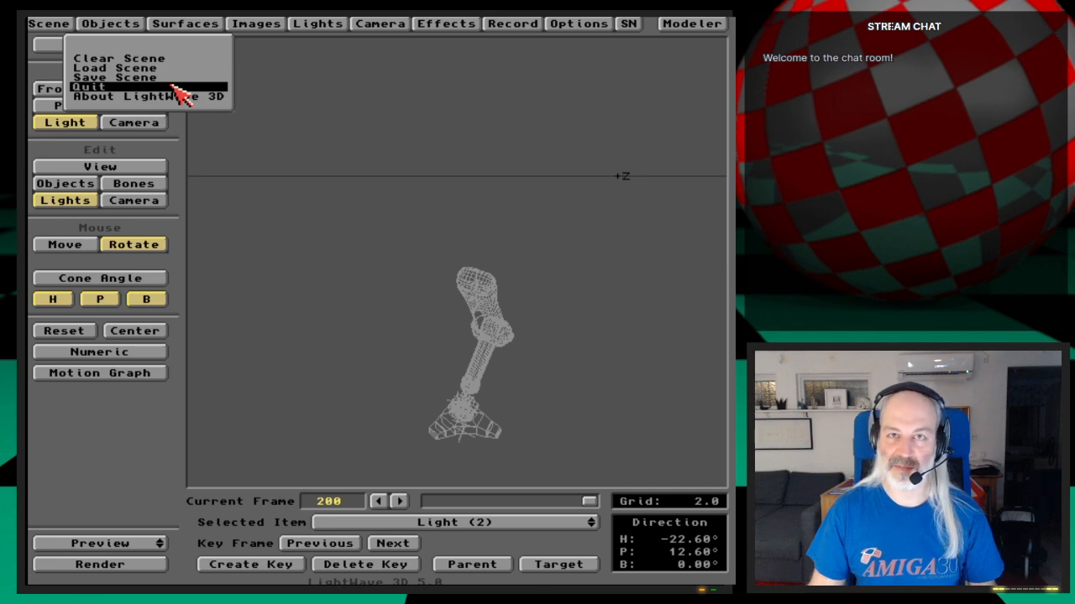
left_click_drag(172, 89, 172, 77)
left_click(240, 497)
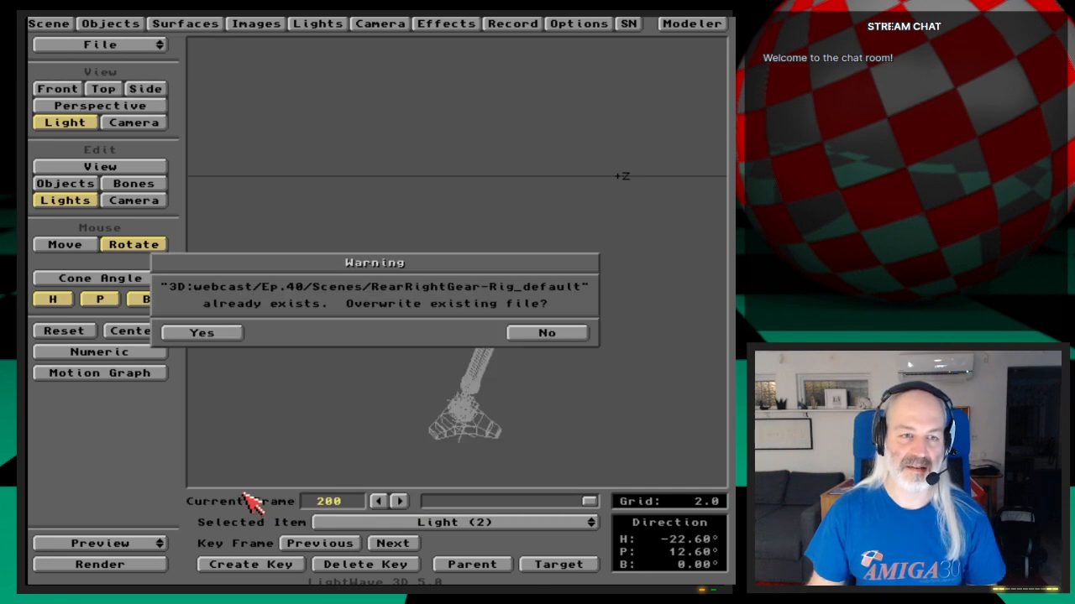
left_click(227, 335)
Step: Save all objects in the scene once more and quit Layout
left_click(131, 23)
left_click(348, 166)
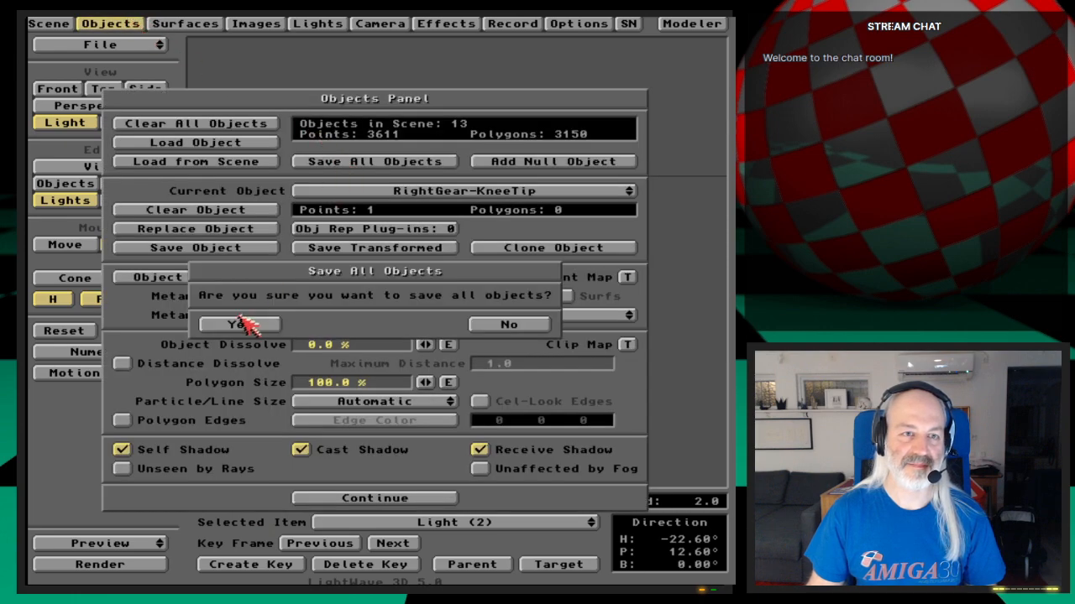
left_click(239, 323)
left_click(118, 25)
left_click_drag(130, 57, 168, 89)
left_click(270, 325)
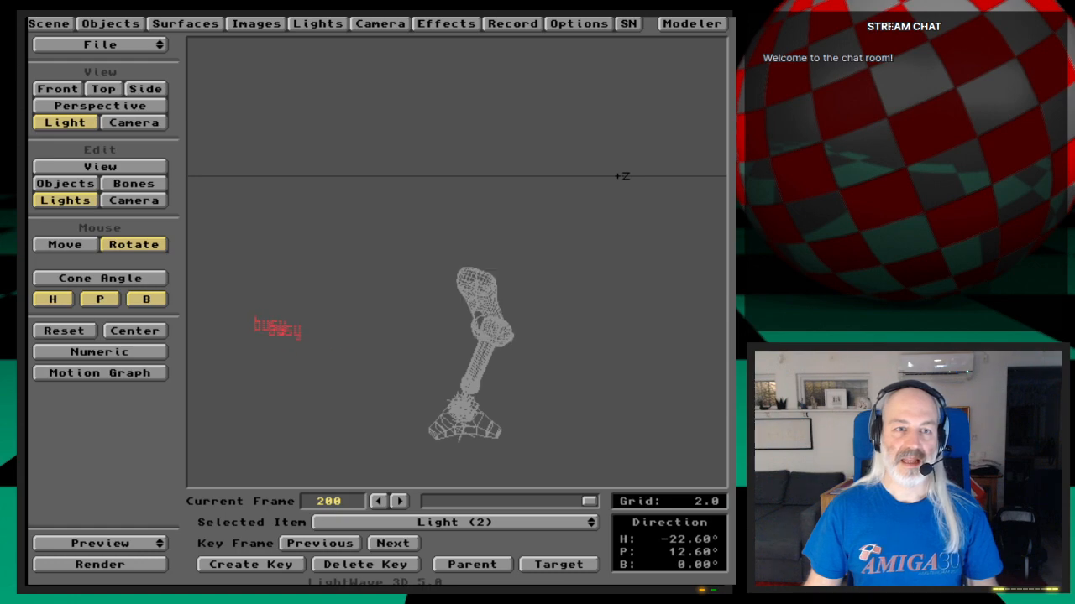